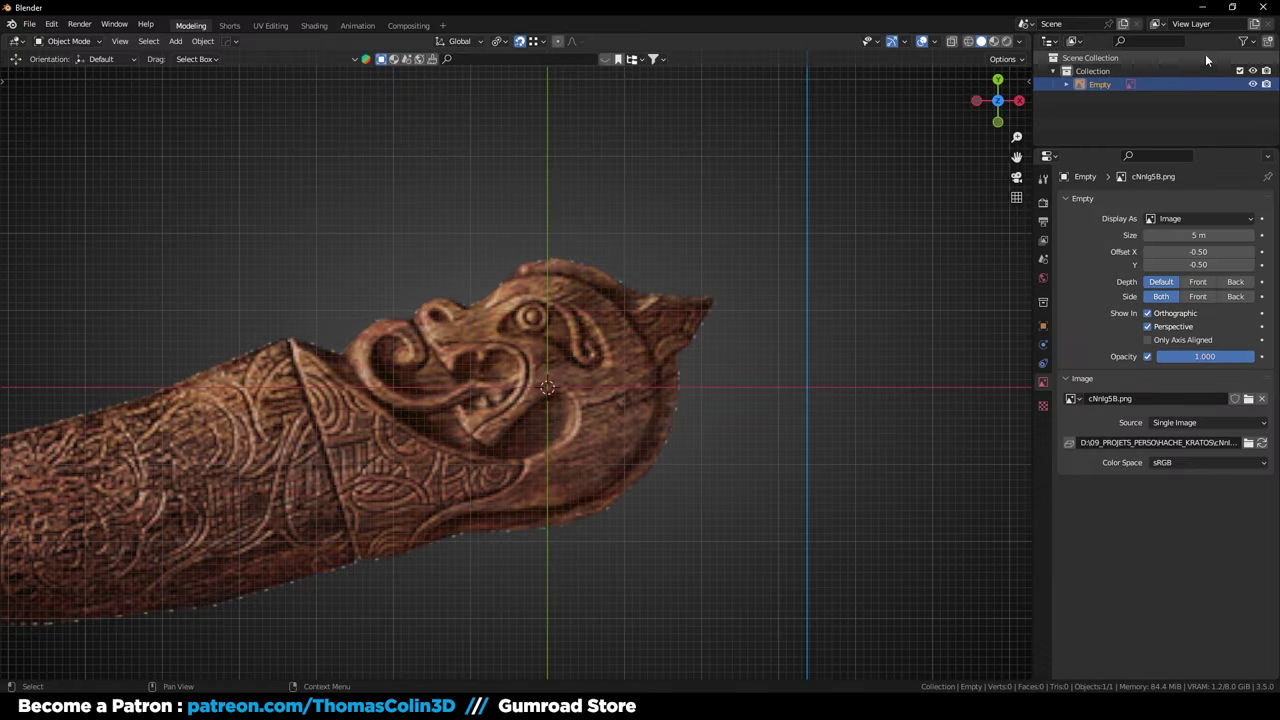
Enable the selectability toggle in the outliner and make the reference image empty unselectable
{"action": "left_click", "coordinate": [1243, 41]}
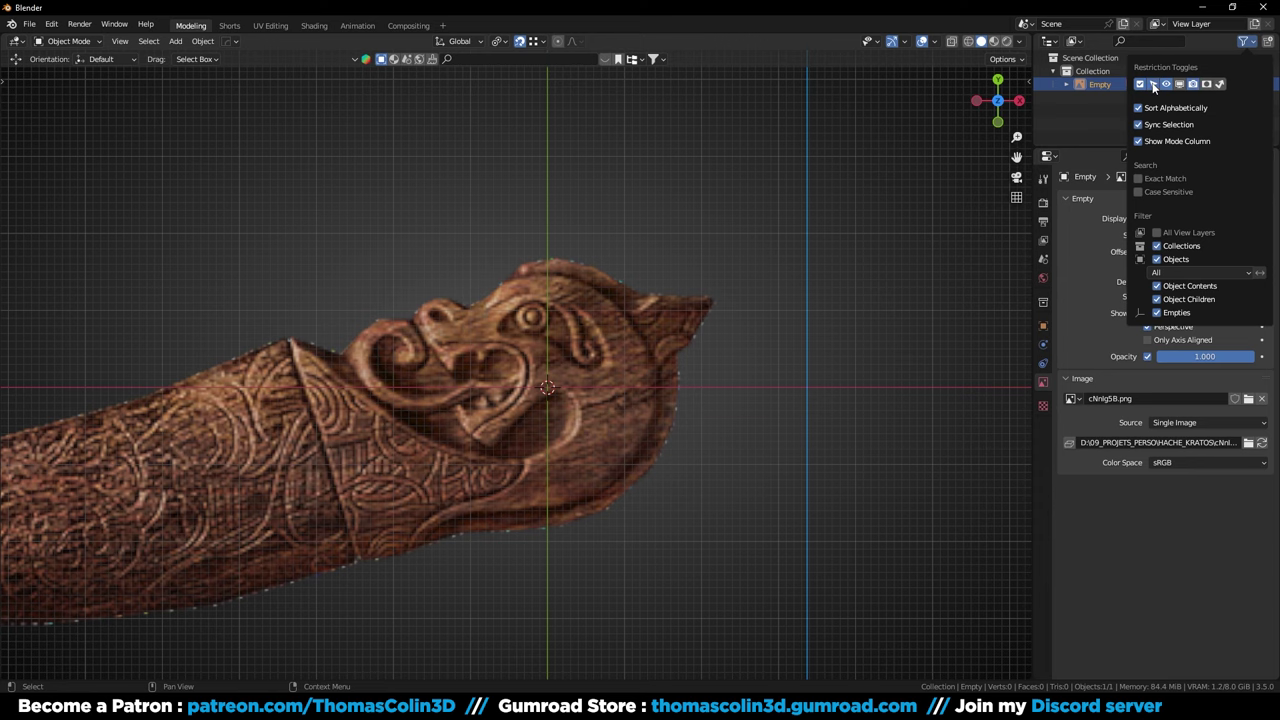
{"action": "left_click", "coordinate": [1240, 85]}
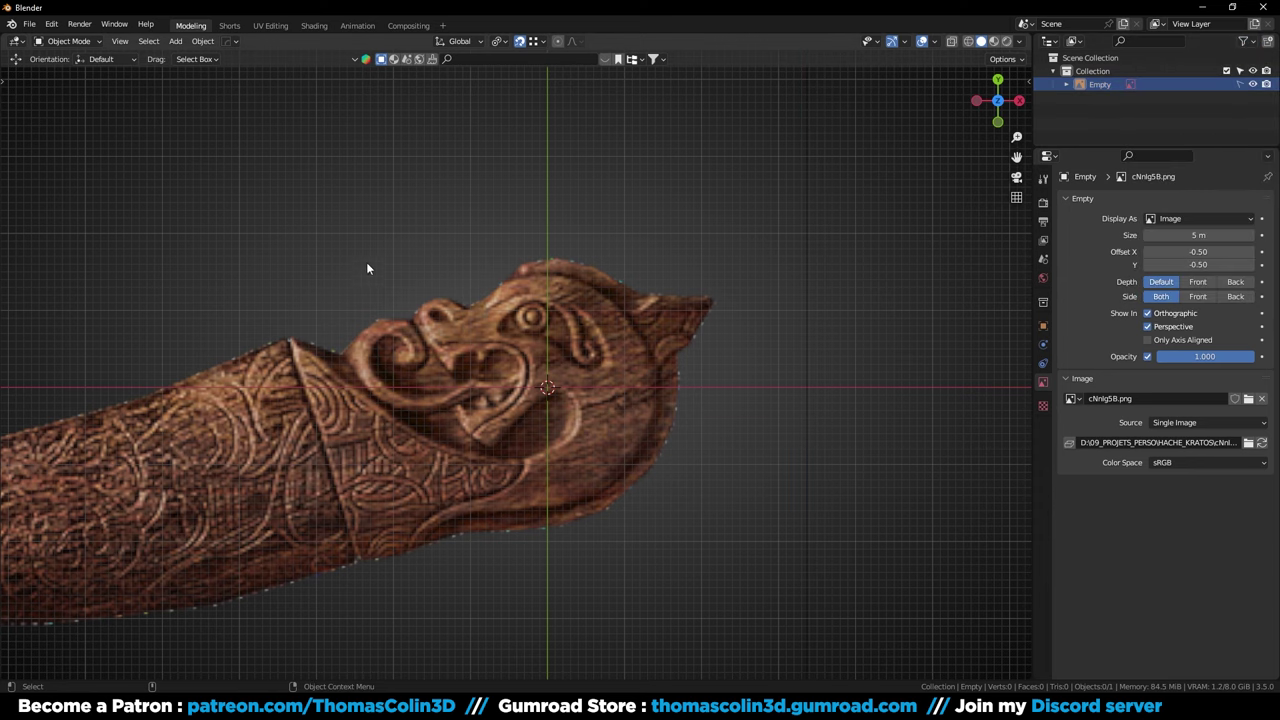
{"action": "left_click_drag", "start_coordinate": [360, 200], "coordinate": [782, 497]}
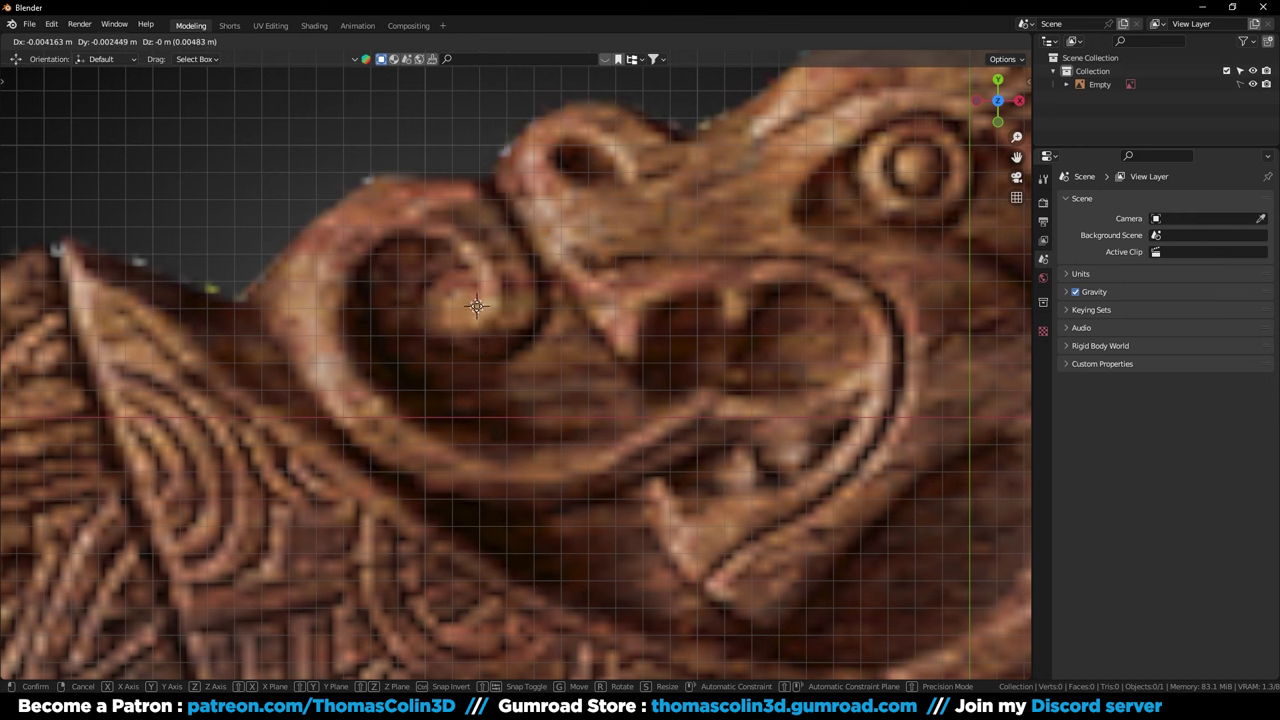
Place the 3D cursor at the centre of the carved spiral, add a circle mesh there and enter Edit Mode
{"action": "right_click_drag", "start_coordinate": [476, 306], "coordinate": [472, 307], "text": "shift"}
{"action": "key", "text": "shift+a"}
{"action": "mouse_move", "coordinate": [472, 306]}
{"action": "left_click", "coordinate": [519, 336]}
{"action": "key", "text": "Tab"}
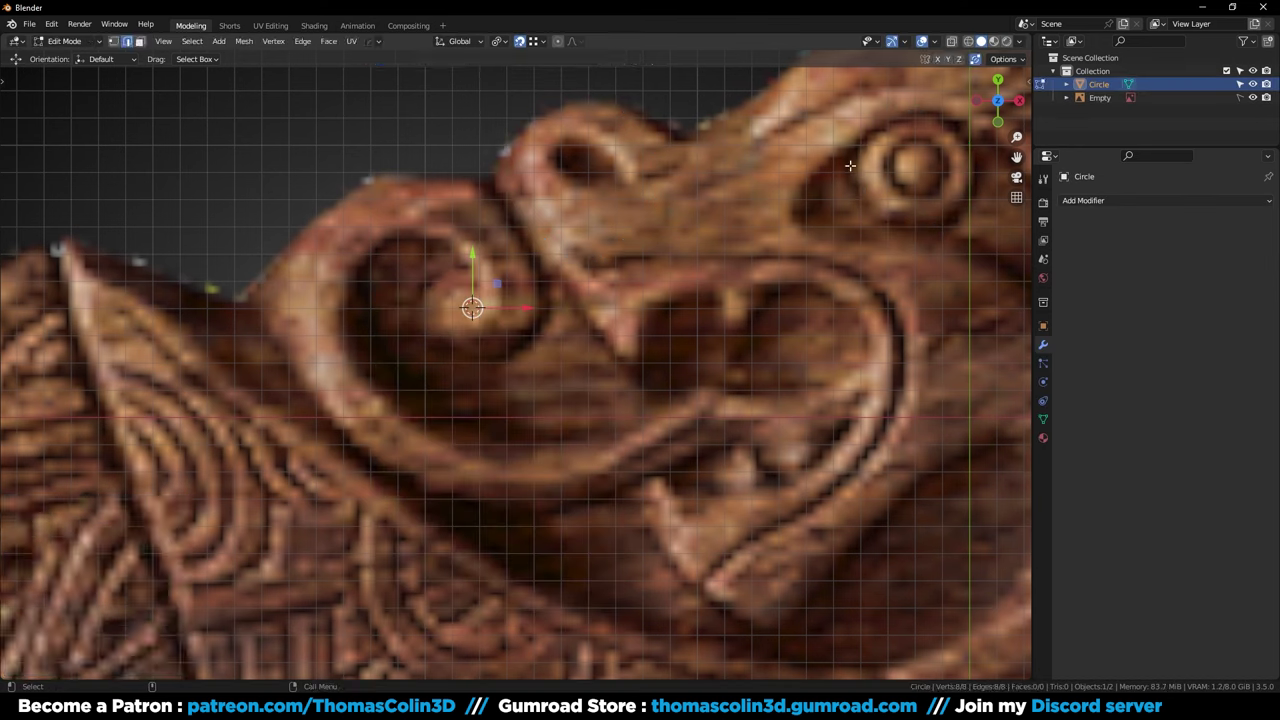
Scale and move the circle so it covers the round core of the carved spiral
{"action": "key", "text": "s"}
{"action": "left_click", "coordinate": [495, 301]}
{"action": "key", "text": "s"}
{"action": "left_click", "coordinate": [587, 268]}
{"action": "key", "text": "g"}
{"action": "left_click", "coordinate": [560, 274]}
Add a level 2 Subdivision modifier, extrude the circle inward at scale 0.5 and close the centre with Grid Fill
{"action": "key", "text": "ctrl+2"}
{"action": "key", "text": "e"}
{"action": "key", "text": "s"}
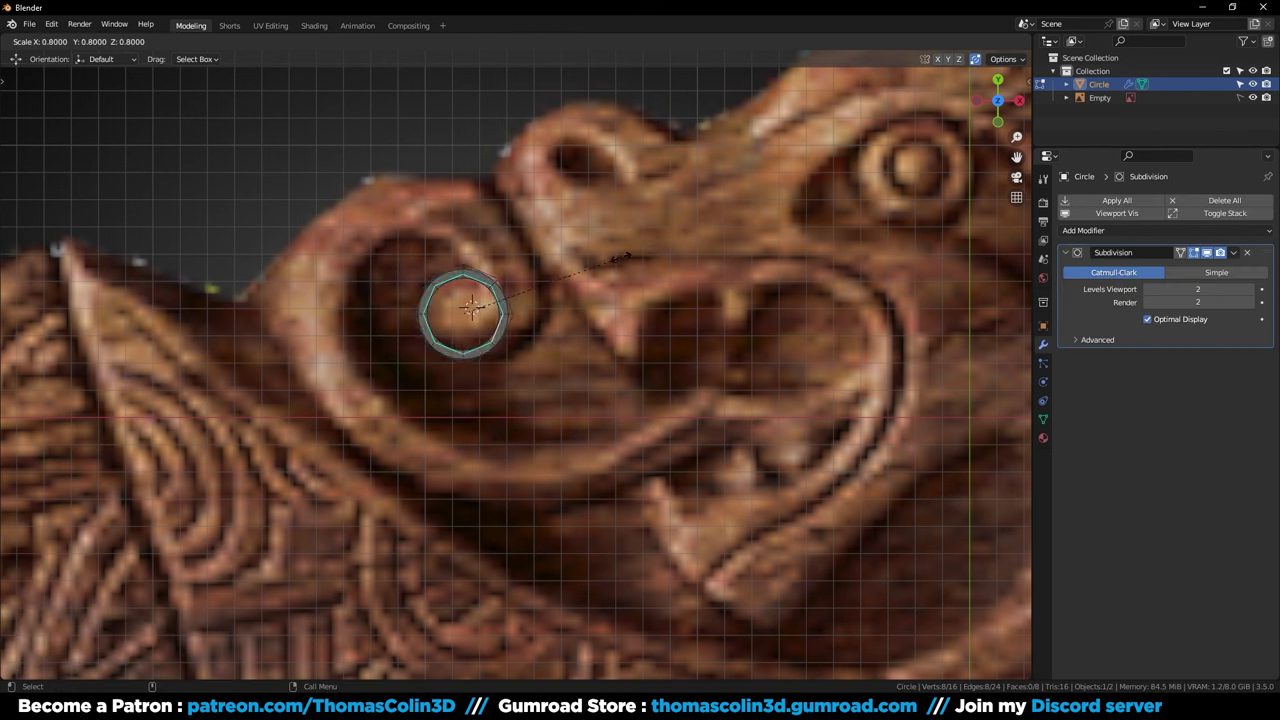
{"action": "left_click", "coordinate": [558, 280]}
{"action": "key", "text": "q"}
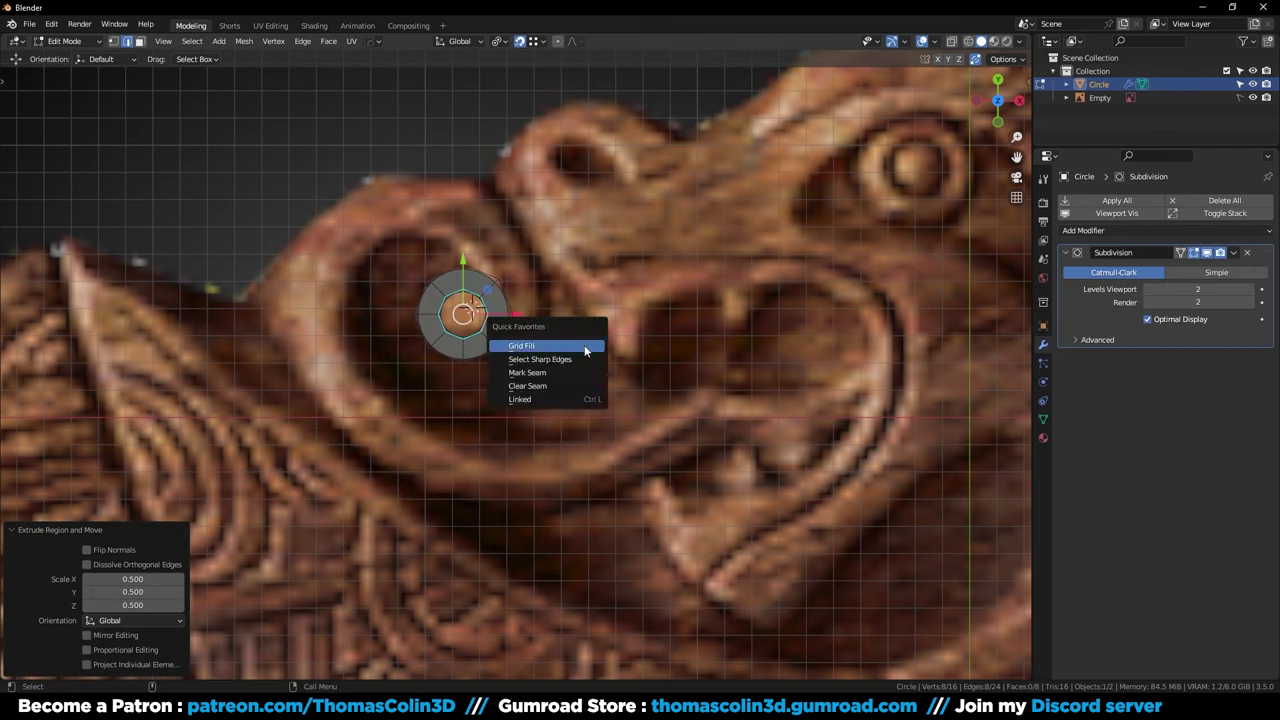
{"action": "left_click", "coordinate": [586, 350]}
Extrude the disc's two outer edges facing the snout outward and remove the Subdivision modifier
{"action": "left_click", "coordinate": [507, 301]}
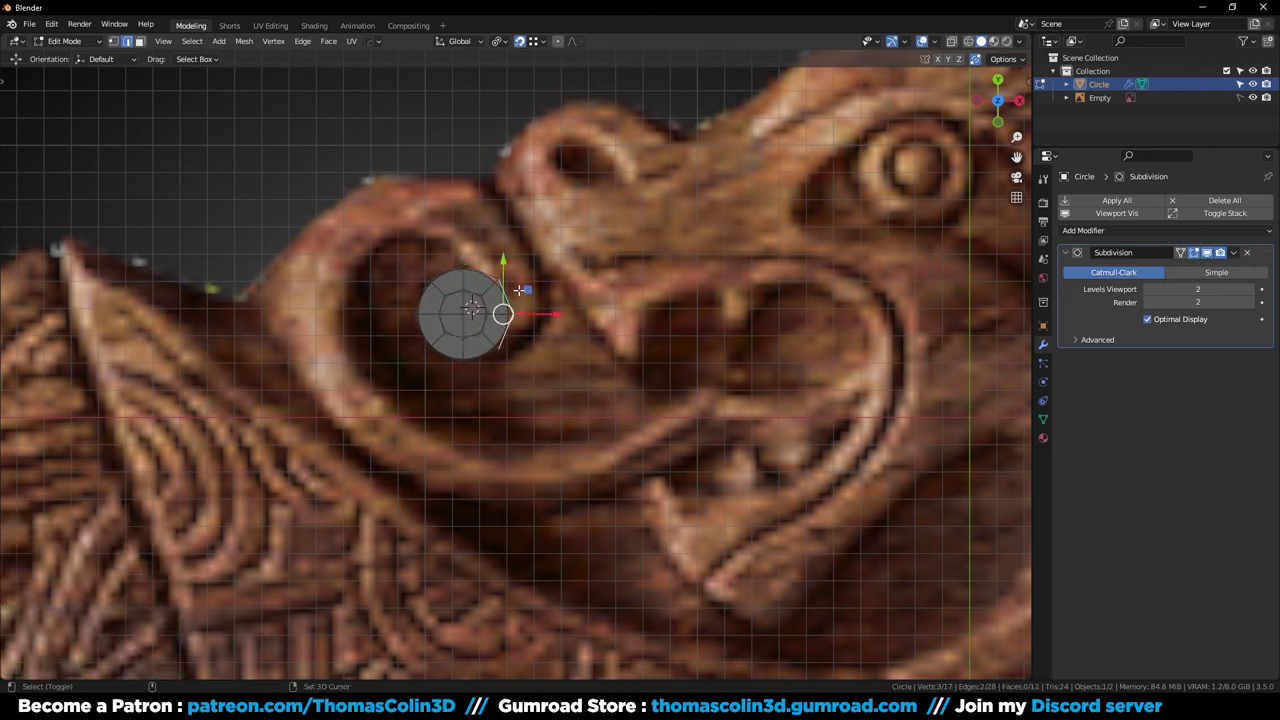
{"action": "key", "text": "e"}
{"action": "left_click", "coordinate": [552, 262]}
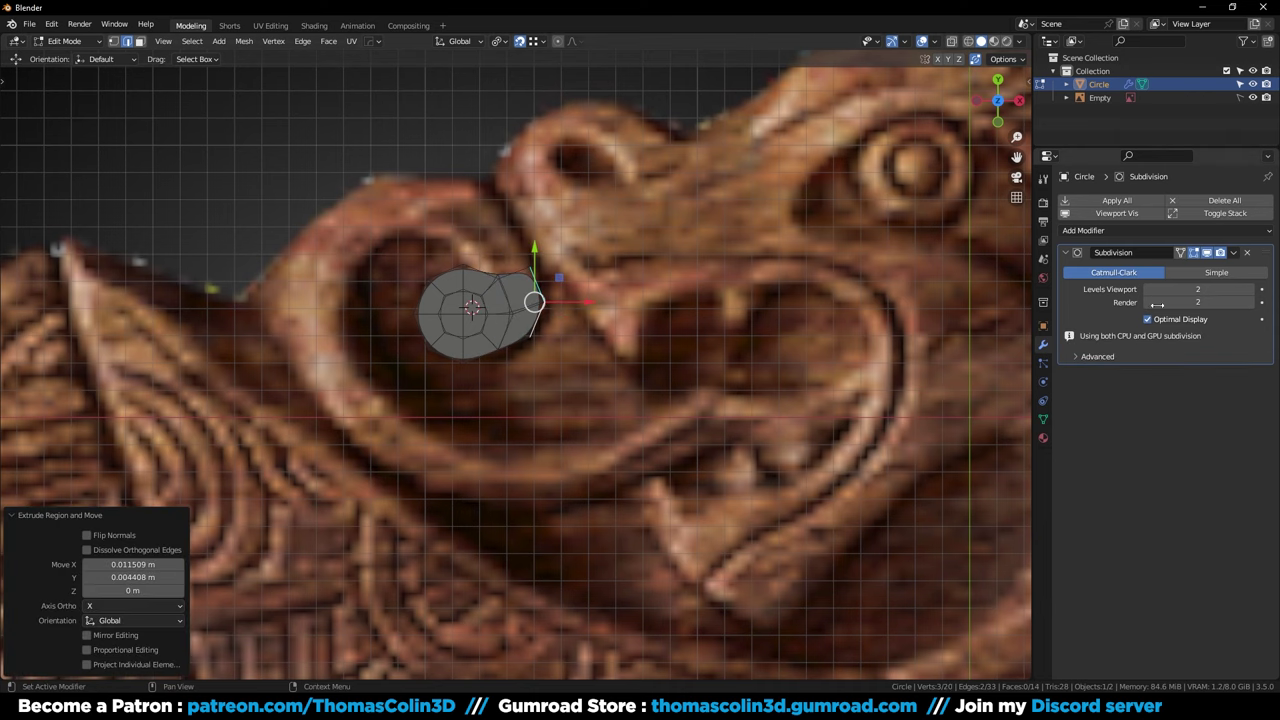
{"action": "left_click", "coordinate": [1247, 253]}
Extrude the two upper edges of the disc upward to start the arm of the spiral
{"action": "left_click", "coordinate": [482, 271]}
{"action": "left_click", "coordinate": [509, 272], "text": "shift"}
{"action": "key", "text": "e"}
{"action": "left_click", "coordinate": [488, 226]}
Flatten the extruded edges to zero on Y, then rotate and scale them to follow the spiral's curve
{"action": "key", "text": "s"}
{"action": "key", "text": "y"}
{"action": "key", "text": "0"}
{"action": "key", "text": "Return"}
{"action": "key", "text": "r"}
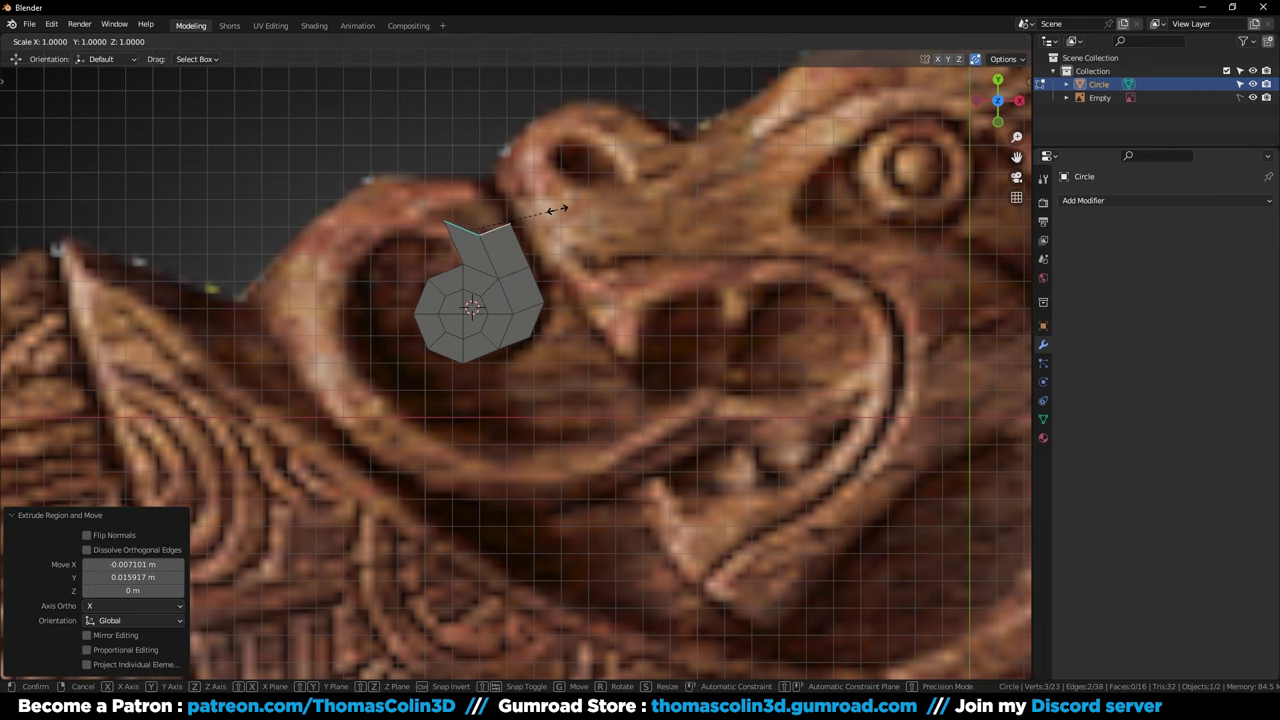
{"action": "left_click", "coordinate": [550, 168]}
{"action": "key", "text": "s"}
{"action": "left_click", "coordinate": [571, 167]}
Extrude and rotate further segments of the spiral arm over the top of the carved curl
{"action": "key", "text": "e"}
{"action": "left_click", "coordinate": [529, 153]}
{"action": "key", "text": "r"}
{"action": "left_click", "coordinate": [515, 103]}
{"action": "key", "text": "e"}
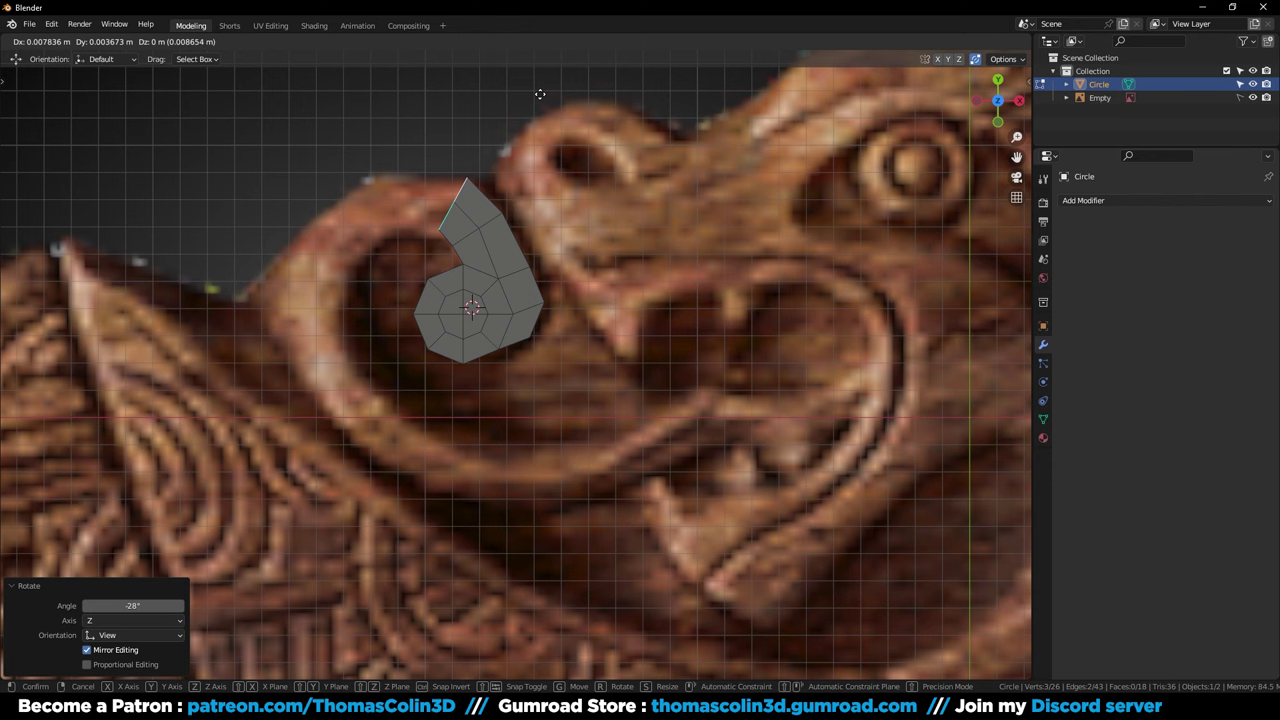
{"action": "left_click", "coordinate": [538, 99]}
{"action": "key", "text": "e"}
{"action": "key", "text": "r"}
{"action": "left_click", "coordinate": [486, 89]}
Flatten the arm's end edges to zero on X, reposition them and scale them on Y to match the curl's width
{"action": "key", "text": "s"}
{"action": "key", "text": "x"}
{"action": "key", "text": "0"}
{"action": "key", "text": "Return"}
{"action": "key", "text": "g"}
{"action": "key", "text": "s"}
{"action": "key", "text": "y"}
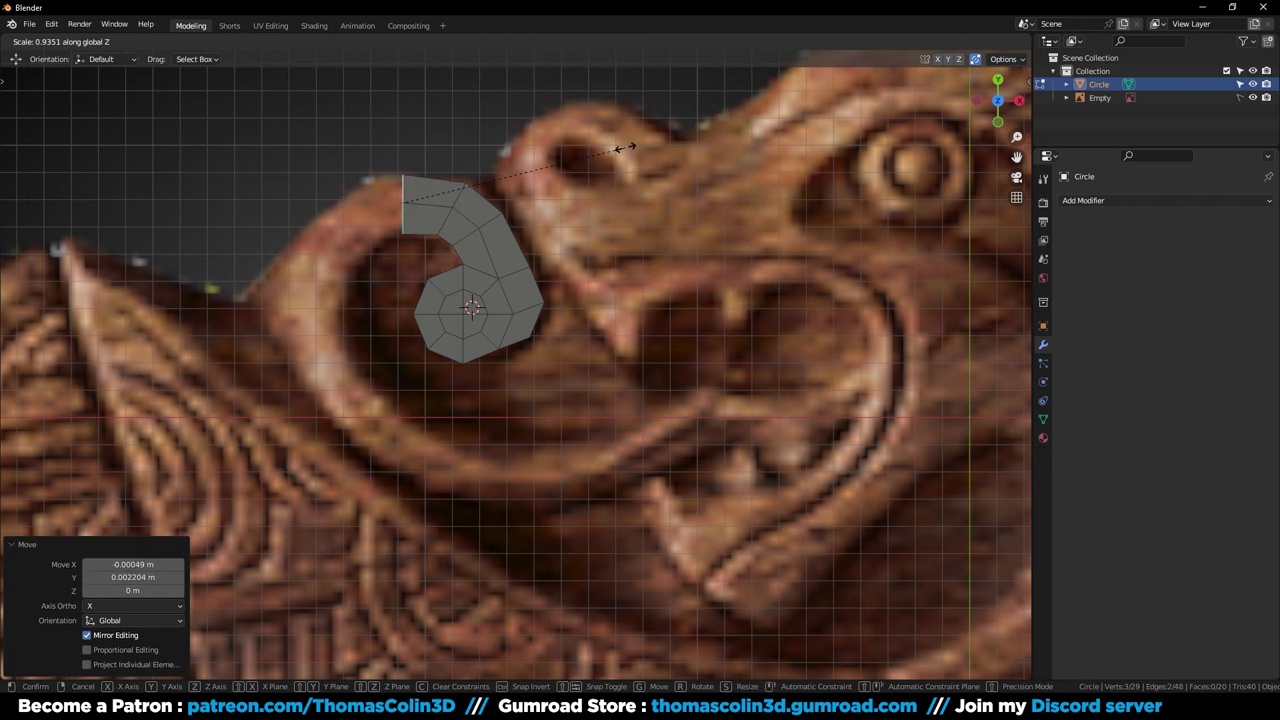
{"action": "left_click", "coordinate": [623, 149]}
Extrude two segments down the outer side of the curl, rotating and scaling the end edges to match the carving
{"action": "key", "text": "e"}
{"action": "left_click", "coordinate": [572, 175]}
{"action": "key", "text": "r"}
{"action": "left_click", "coordinate": [437, 96]}
{"action": "key", "text": "e"}
{"action": "left_click", "coordinate": [390, 176]}
{"action": "key", "text": "r"}
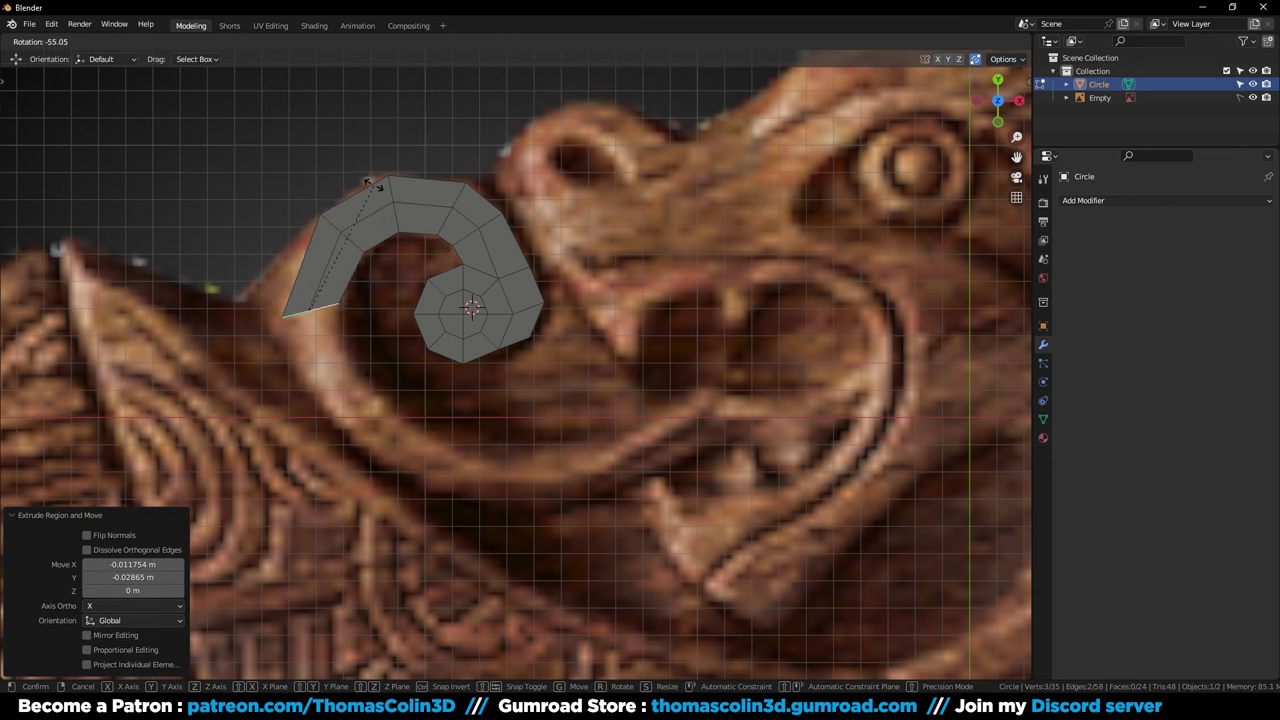
{"action": "left_click", "coordinate": [412, 192]}
{"action": "key", "text": "g"}
{"action": "key", "text": "s"}
{"action": "left_click", "coordinate": [498, 208]}
Extrude the next segment toward the underside of the curl, rotating and shrinking its end edges
{"action": "key", "text": "e"}
{"action": "left_click", "coordinate": [416, 407]}
{"action": "key", "text": "r"}
{"action": "left_click", "coordinate": [495, 281]}
{"action": "key", "text": "s"}
{"action": "left_click", "coordinate": [445, 316]}
Extrude two segments along the bottom of the curl and rotate the end edges to vertical
{"action": "key", "text": "e"}
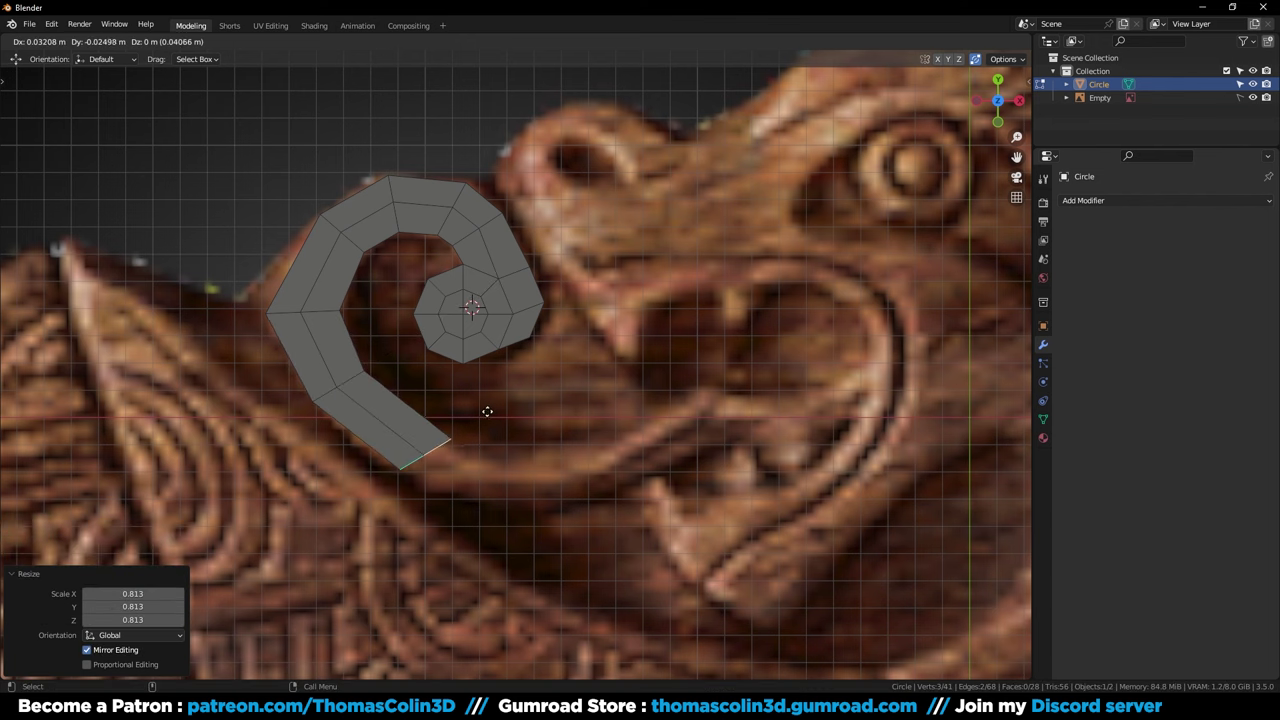
{"action": "left_click", "coordinate": [697, 295]}
{"action": "key", "text": "e"}
{"action": "left_click", "coordinate": [586, 420]}
{"action": "key", "text": "r"}
{"action": "left_click", "coordinate": [692, 345]}
{"action": "key", "text": "g"}
{"action": "left_click", "coordinate": [690, 358]}
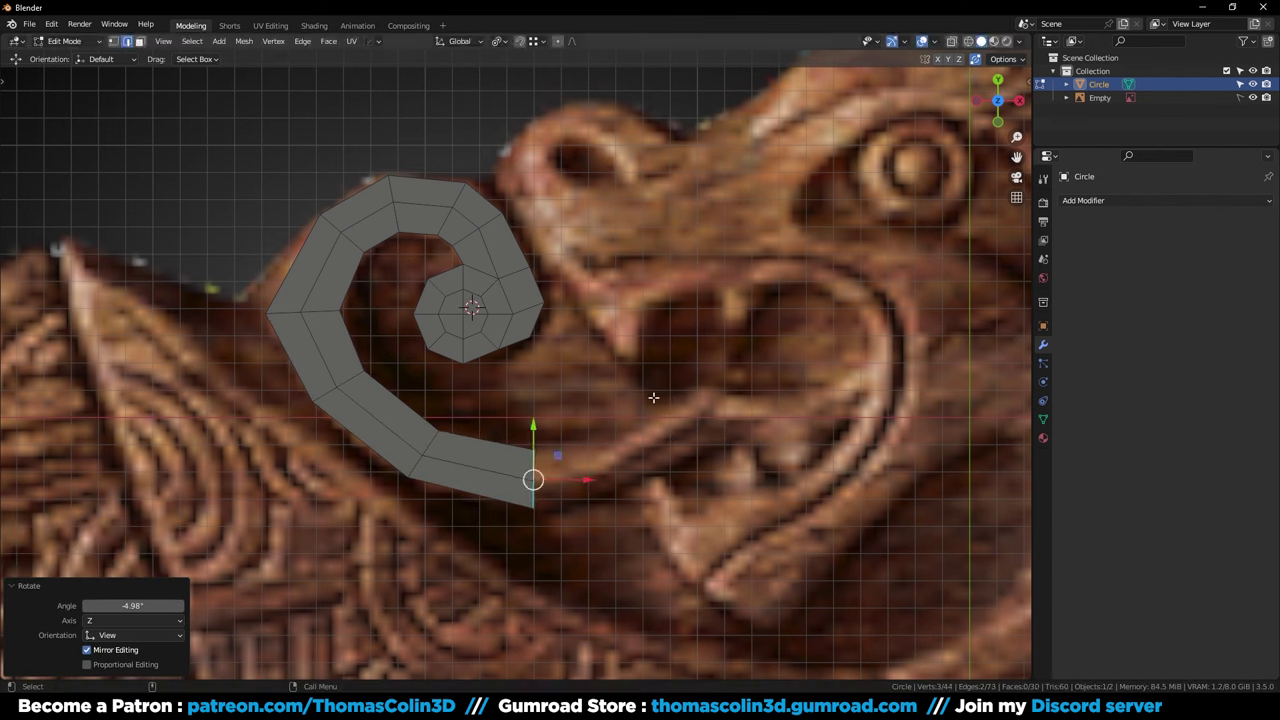
Extrude a segment from the bottom of the curl up toward the jaw, rotating and scaling down its end
{"action": "key", "text": "e"}
{"action": "left_click", "coordinate": [758, 371]}
{"action": "key", "text": "r"}
{"action": "left_click", "coordinate": [748, 270]}
{"action": "key", "text": "s"}
{"action": "left_click", "coordinate": [783, 349]}
Extrude a segment to the lower jaw, flatten its end to zero on X and scale it about 1.342 on Y
{"action": "key", "text": "e"}
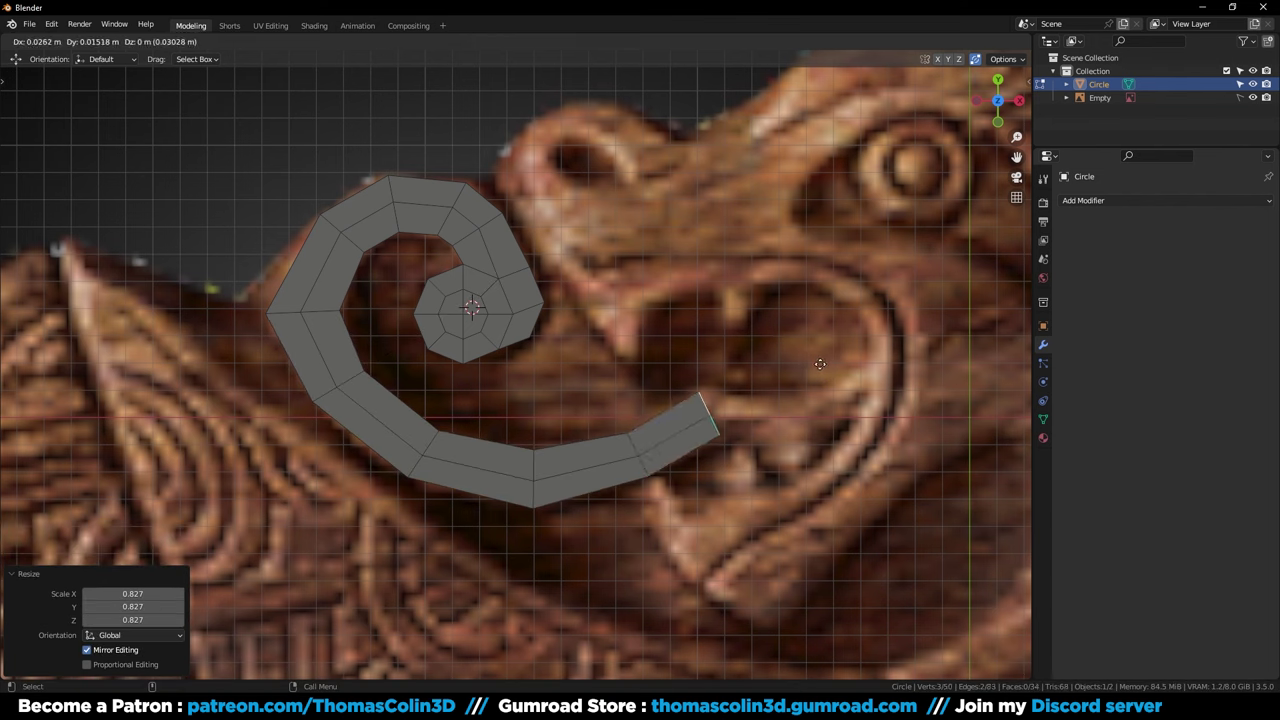
{"action": "left_click", "coordinate": [820, 364]}
{"action": "key", "text": "s"}
{"action": "key", "text": "x"}
{"action": "key", "text": "0"}
{"action": "key", "text": "Return"}
{"action": "key", "text": "s"}
{"action": "key", "text": "y"}
{"action": "left_click", "coordinate": [818, 363]}
Extrude a short segment along the lower jaw, rotating and scaling its end edges to the carving
{"action": "key", "text": "e"}
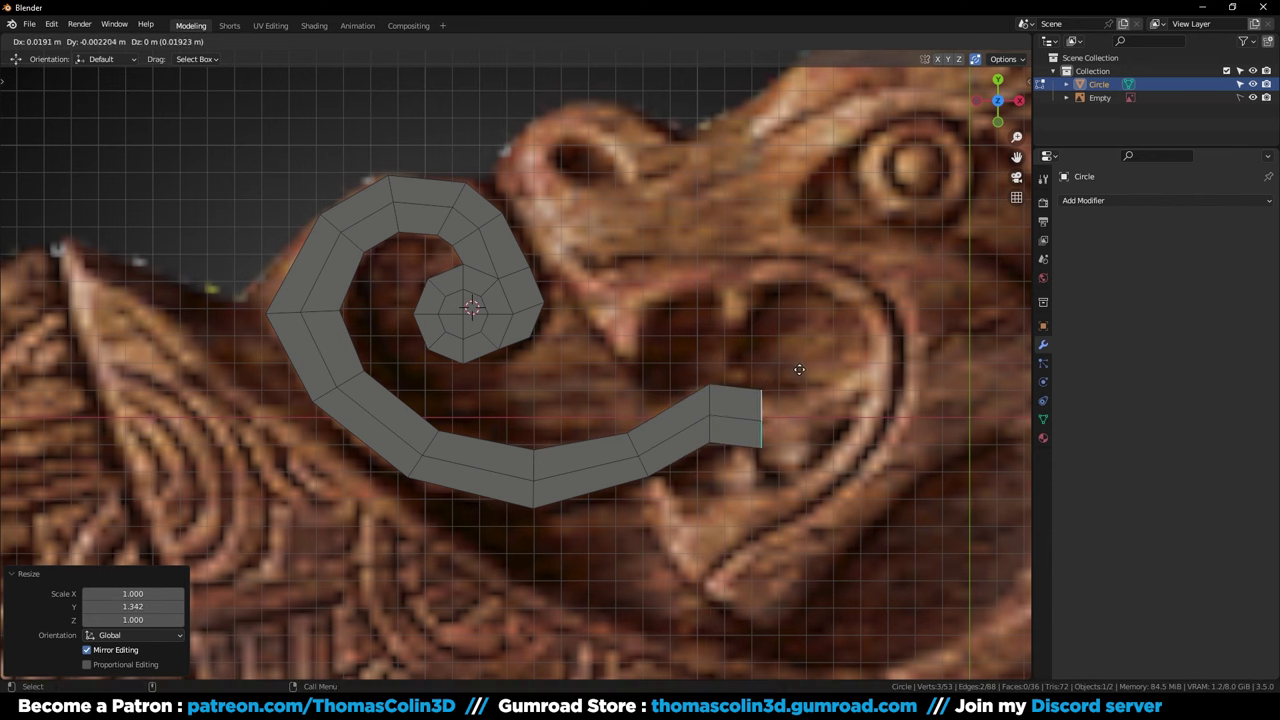
{"action": "left_click", "coordinate": [868, 367]}
{"action": "key", "text": "r"}
{"action": "left_click", "coordinate": [895, 378]}
{"action": "key", "text": "s"}
{"action": "left_click", "coordinate": [876, 344]}
Extrude a segment toward the back of the mouth, then rotate, move and enlarge its end edges
{"action": "key", "text": "e"}
{"action": "key", "text": "g"}
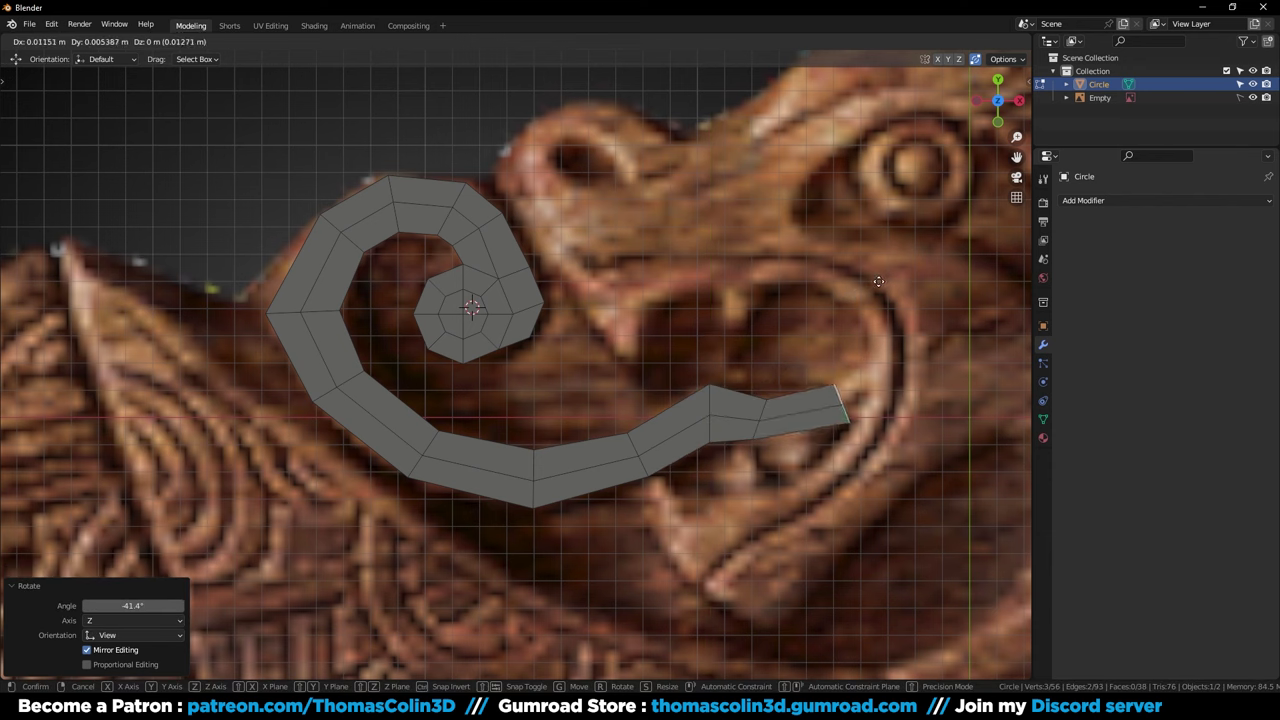
{"action": "left_click", "coordinate": [877, 282]}
{"action": "key", "text": "r"}
{"action": "left_click", "coordinate": [921, 399]}
{"action": "key", "text": "g"}
{"action": "left_click", "coordinate": [941, 395]}
{"action": "key", "text": "s"}
{"action": "left_click", "coordinate": [1002, 365]}
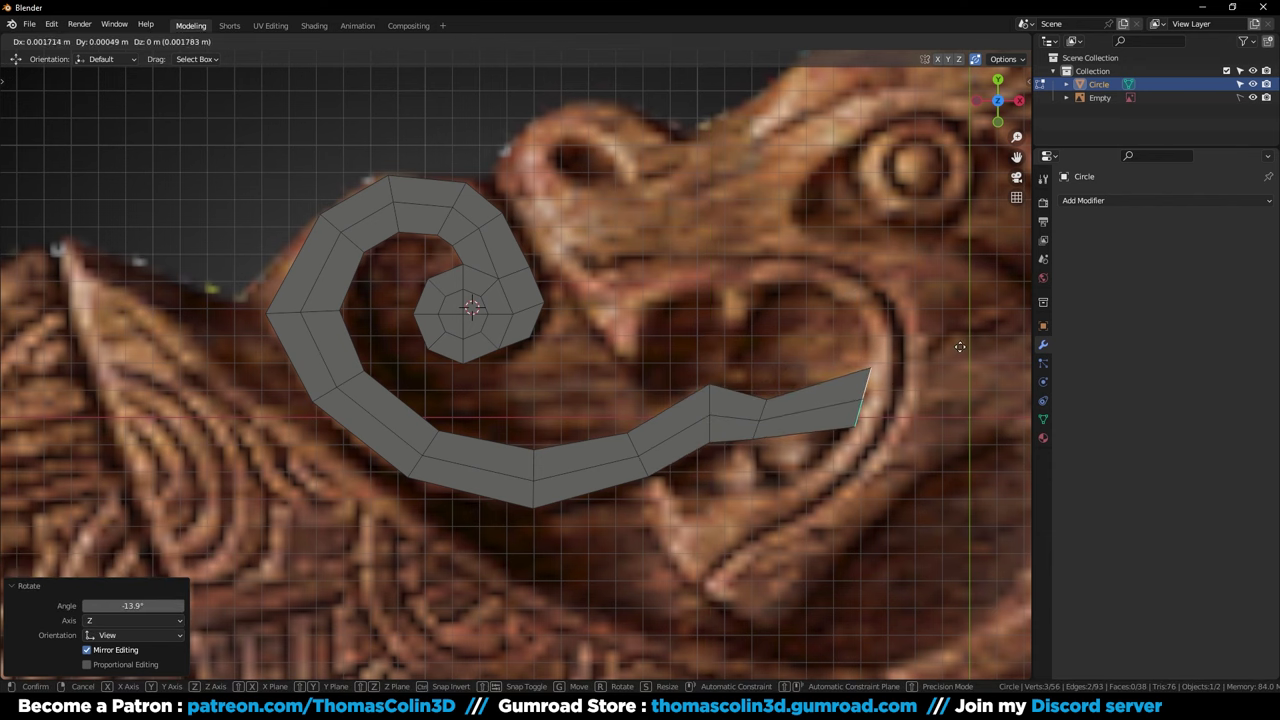
Add a loop cut across the last jaw segment, flatten it to zero on X and slide it along the strip
{"action": "key", "text": "ctrl+r"}
{"action": "key", "text": "s"}
{"action": "key", "text": "x"}
{"action": "key", "text": "0"}
{"action": "key", "text": "Return"}
{"action": "key", "text": "g"}
{"action": "key", "text": "g"}
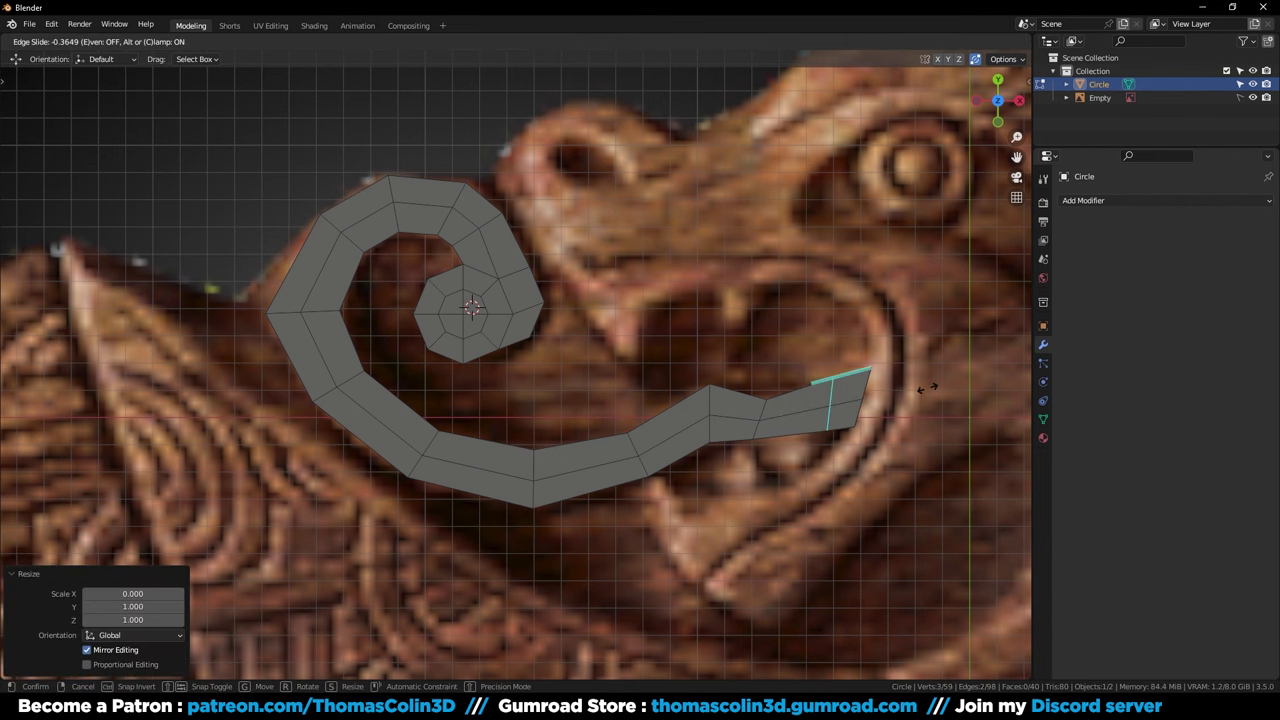
{"action": "left_click", "coordinate": [924, 388]}
Extrude the segment's lower edge downward on Y as a tooth and slide its tip vertices inward to taper it
{"action": "left_click", "coordinate": [792, 432]}
{"action": "key", "text": "e"}
{"action": "key", "text": "y"}
{"action": "left_click", "coordinate": [798, 408]}
{"action": "key", "text": "1"}
{"action": "left_click", "coordinate": [754, 478]}
{"action": "key", "text": "g"}
{"action": "key", "text": "g"}
{"action": "left_click", "coordinate": [826, 470]}
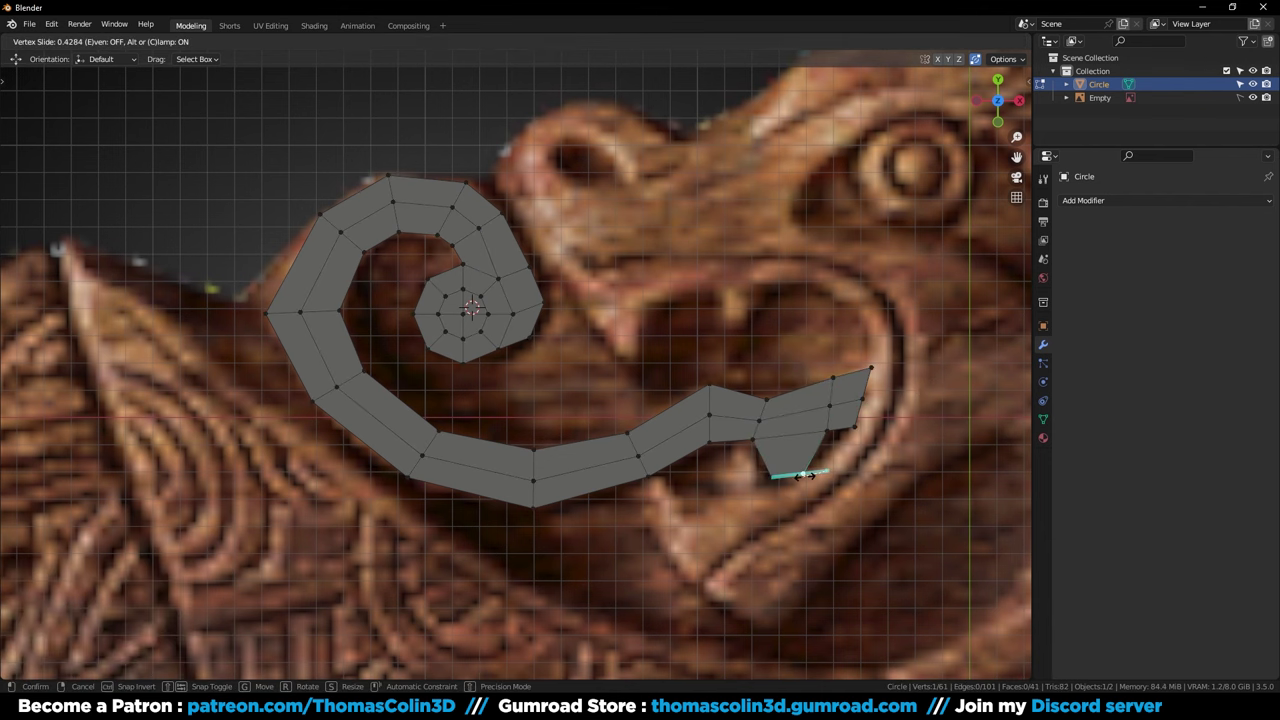
Extrude the strip's end edges to the back corner of the mouth
{"action": "key", "text": "2"}
{"action": "key", "text": "g"}
{"action": "middle_click_drag", "start_coordinate": [868, 380], "coordinate": [675, 399], "text": "shift"}
{"action": "left_click", "coordinate": [671, 402], "text": "alt"}
{"action": "key", "text": "e"}
{"action": "left_click", "coordinate": [727, 397]}
Extrude the upper edge at the mouth corner upward and around onto the upper jaw, rotating each new end edge
{"action": "left_click", "coordinate": [706, 380]}
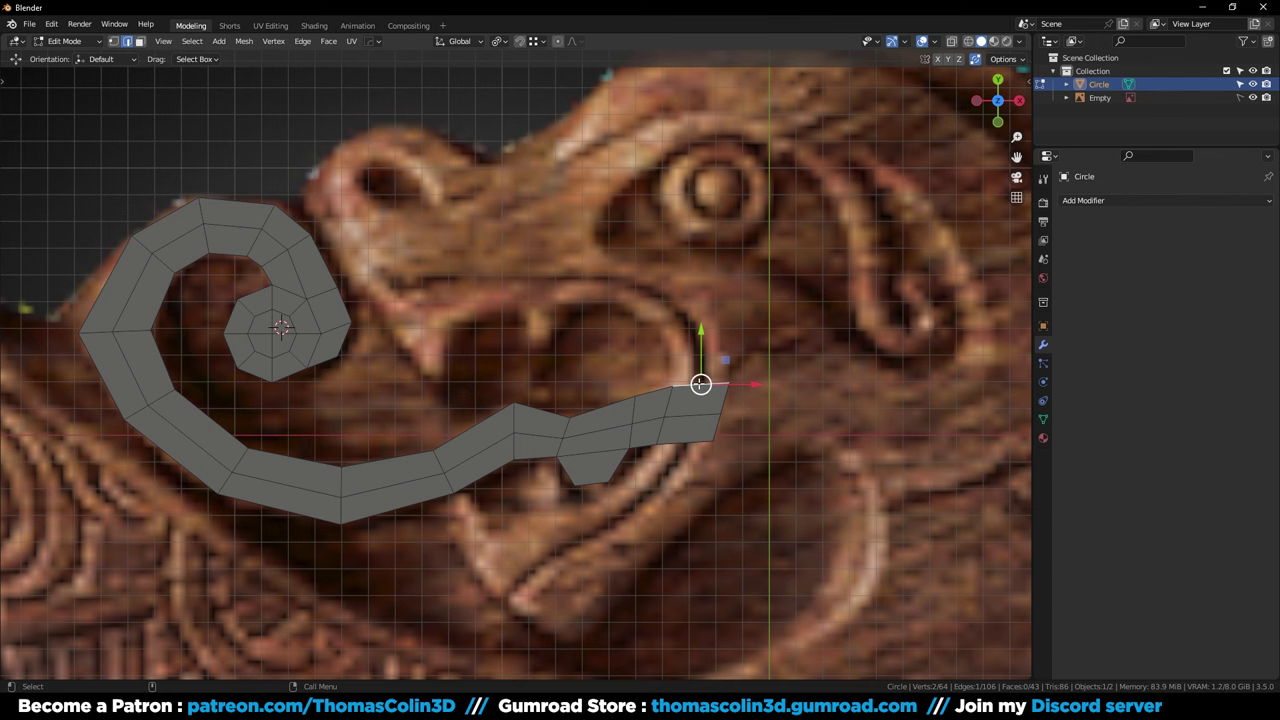
{"action": "key", "text": "e"}
{"action": "left_click", "coordinate": [719, 307]}
{"action": "key", "text": "r"}
{"action": "left_click", "coordinate": [766, 277]}
{"action": "left_click", "coordinate": [622, 197]}
{"action": "key", "text": "r"}
{"action": "left_click", "coordinate": [592, 191]}
Move the outer vertex at the bend of the upper jaw to fit the carved outline
{"action": "key", "text": "1"}
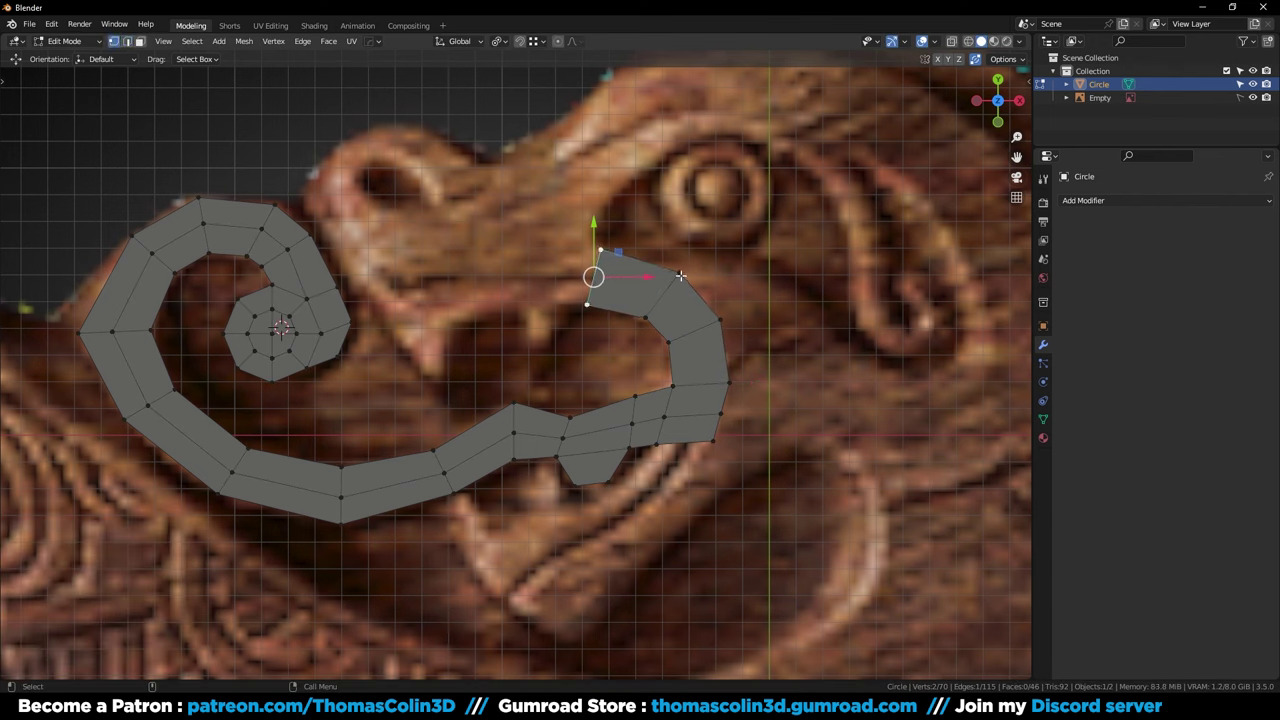
{"action": "left_click", "coordinate": [694, 256]}
{"action": "key", "text": "g"}
{"action": "left_click", "coordinate": [695, 243]}
Extrude the upper jaw's end edge toward the snout, then rotate and reposition it
{"action": "key", "text": "2"}
{"action": "left_click", "coordinate": [599, 265]}
{"action": "key", "text": "e"}
{"action": "left_click", "coordinate": [520, 268]}
{"action": "key", "text": "r"}
{"action": "key", "text": "g"}
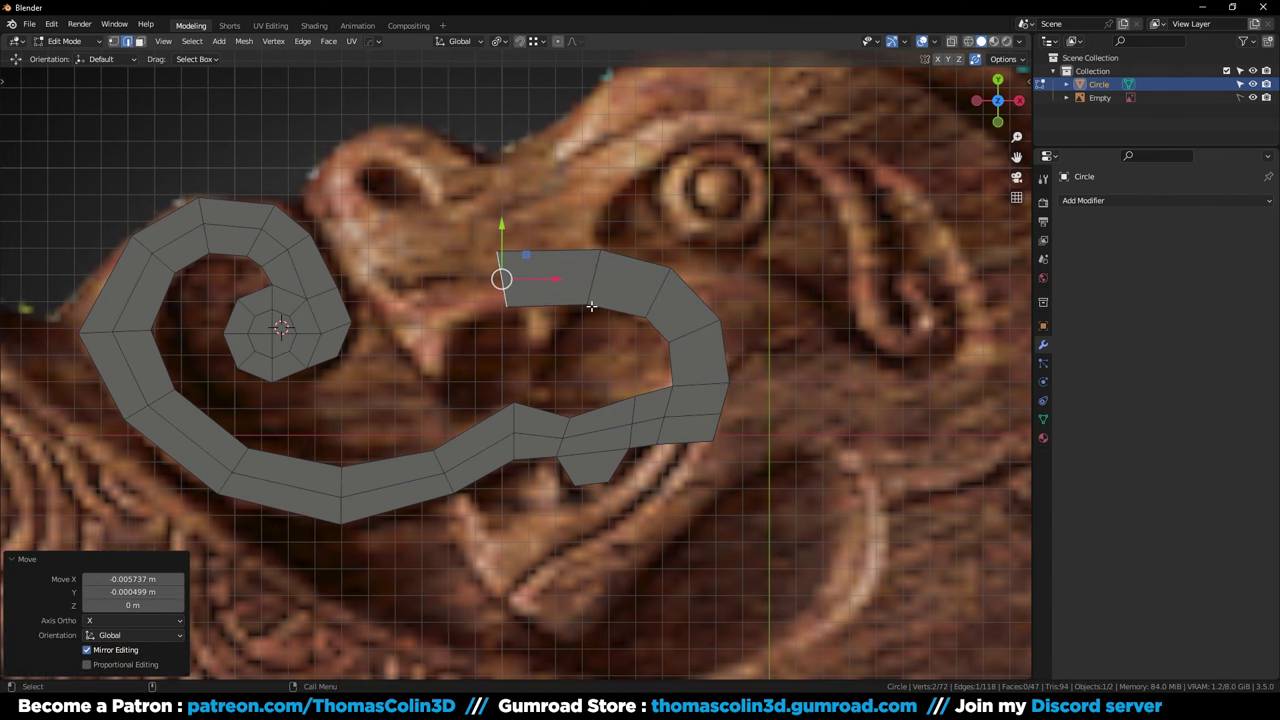
Slide the lower vertex of the upper jaw segment, then extrude and scale down its lower edge as an upper tooth
{"action": "left_click", "coordinate": [589, 305]}
{"action": "key", "text": "g"}
{"action": "key", "text": "g"}
{"action": "left_click", "coordinate": [542, 304]}
{"action": "key", "text": "e"}
{"action": "key", "text": "s"}
{"action": "left_click", "coordinate": [618, 322]}
Extrude the upper jaw's end edge twice toward the snout, rotating and repositioning the end to follow the carving
{"action": "left_click", "coordinate": [503, 277]}
{"action": "key", "text": "e"}
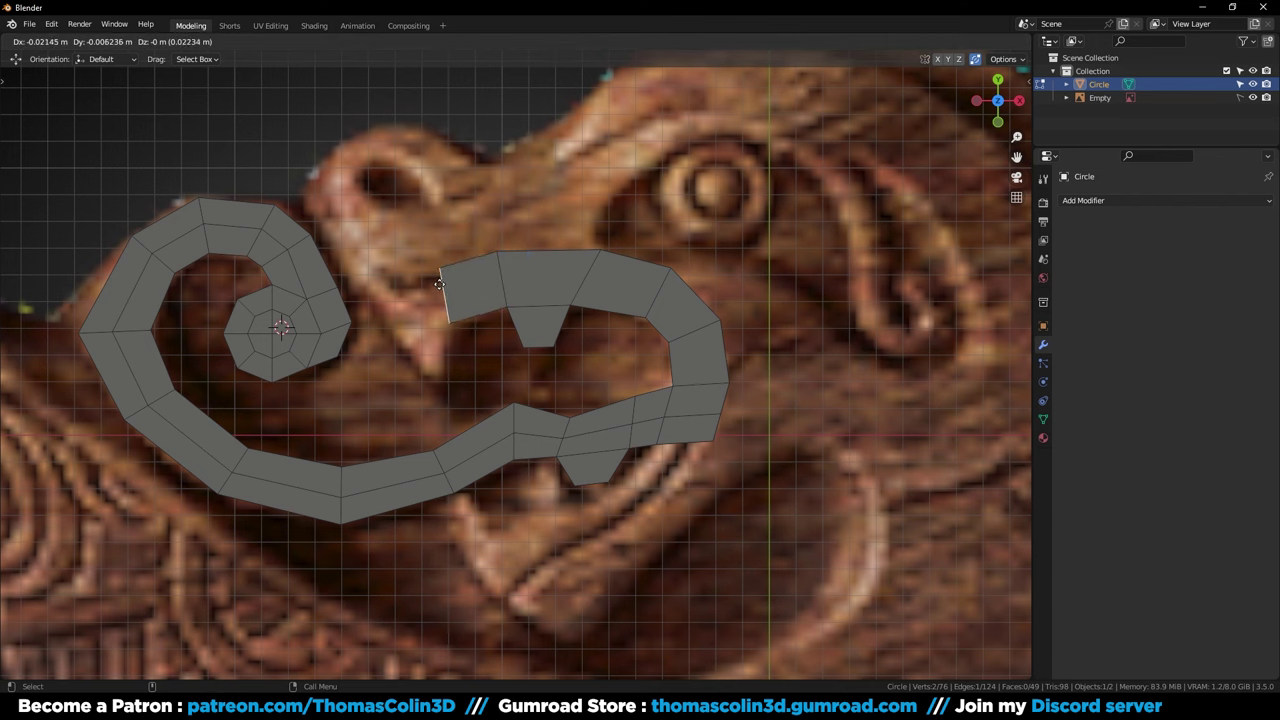
{"action": "key", "text": "r"}
{"action": "left_click", "coordinate": [497, 236]}
{"action": "key", "text": "g"}
{"action": "left_click", "coordinate": [493, 238]}
{"action": "key", "text": "e"}
{"action": "left_click", "coordinate": [443, 256]}
Extrude the lower edge of the front upper jaw segment downward and scale it down as the front fang
{"action": "left_click", "coordinate": [424, 338]}
{"action": "key", "text": "e"}
{"action": "left_click", "coordinate": [440, 376]}
{"action": "key", "text": "s"}
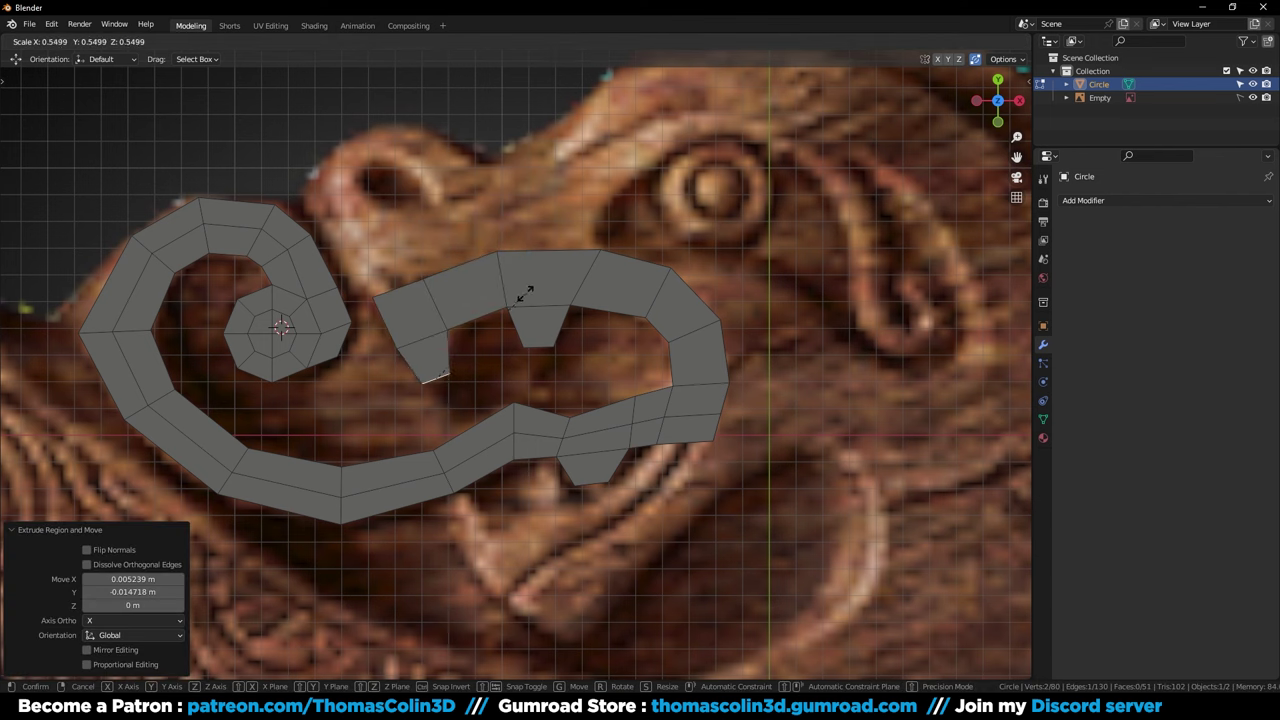
{"action": "left_click", "coordinate": [520, 304]}
Slide the upper end of the division behind the front upper jaw segment toward the snout tip
{"action": "middle_click_drag", "start_coordinate": [520, 304], "coordinate": [618, 378], "text": "shift"}
{"action": "left_click", "coordinate": [516, 348]}
{"action": "key", "text": "g"}
{"action": "key", "text": "g"}
{"action": "left_click", "coordinate": [506, 350]}
Extrude the front segment's top edge up along the snout twice, rotating and moving the new edge in front of the nostril
{"action": "left_click", "coordinate": [492, 350]}
{"action": "key", "text": "e"}
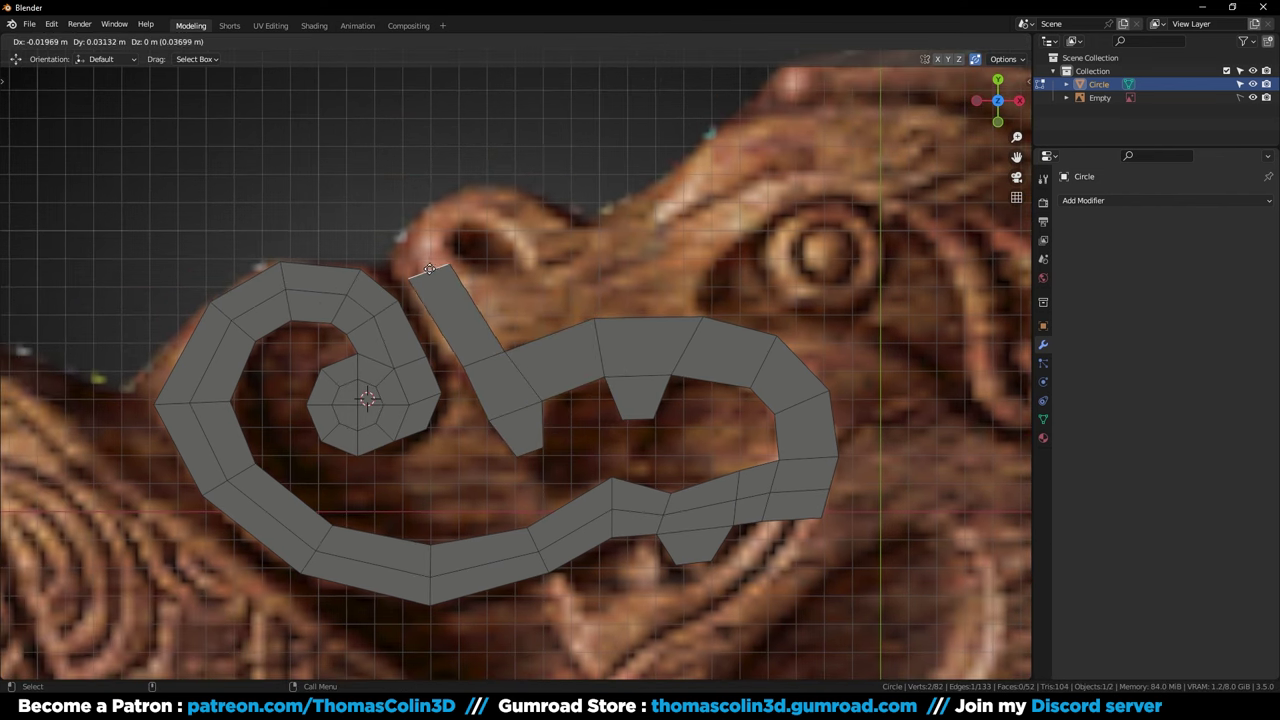
{"action": "left_click", "coordinate": [437, 251]}
{"action": "key", "text": "e"}
{"action": "left_click", "coordinate": [440, 213]}
{"action": "key", "text": "r"}
{"action": "left_click", "coordinate": [577, 191]}
{"action": "key", "text": "g"}
{"action": "left_click", "coordinate": [582, 190]}
{"action": "key", "text": "r"}
{"action": "left_click", "coordinate": [572, 158]}
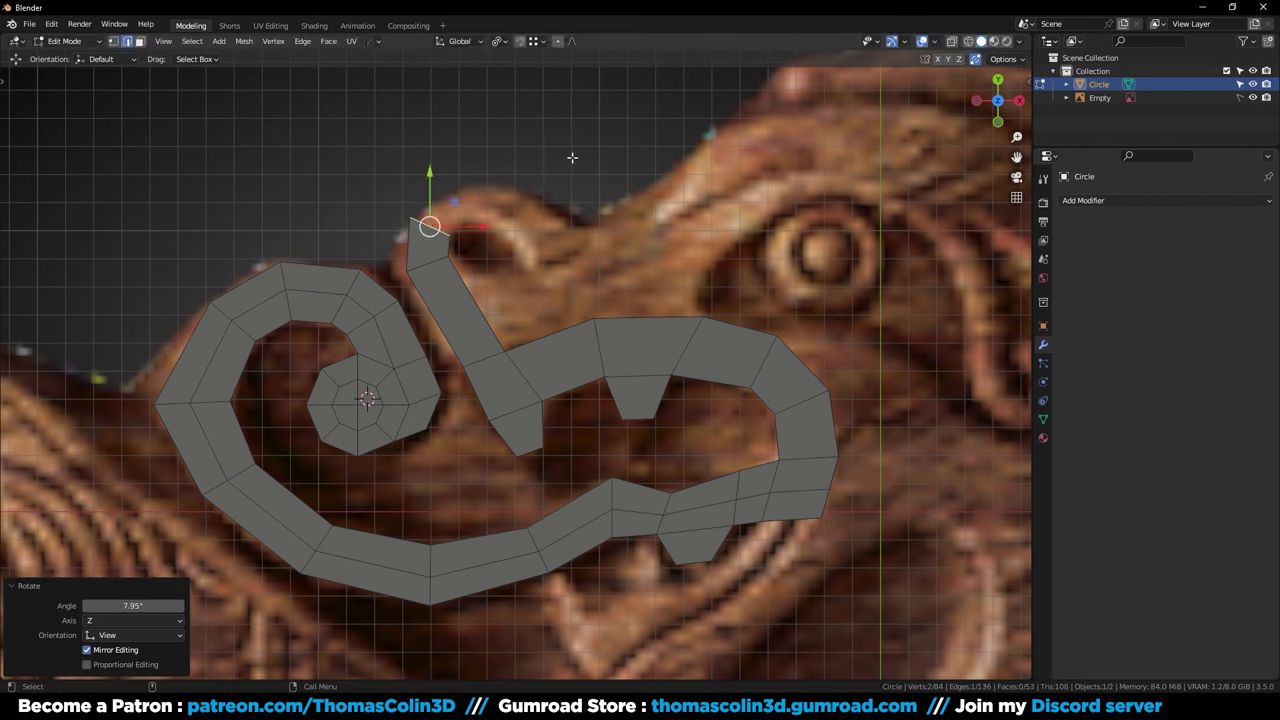
Extend the nostril strip over the top of the nostril, rotating and repositioning each new end edge
{"action": "left_click", "coordinate": [661, 216]}
{"action": "key", "text": "g"}
{"action": "left_click", "coordinate": [674, 198]}
{"action": "key", "text": "r"}
{"action": "left_click", "coordinate": [690, 159]}
{"action": "key", "text": "g"}
{"action": "left_click", "coordinate": [674, 147]}
{"action": "key", "text": "e"}
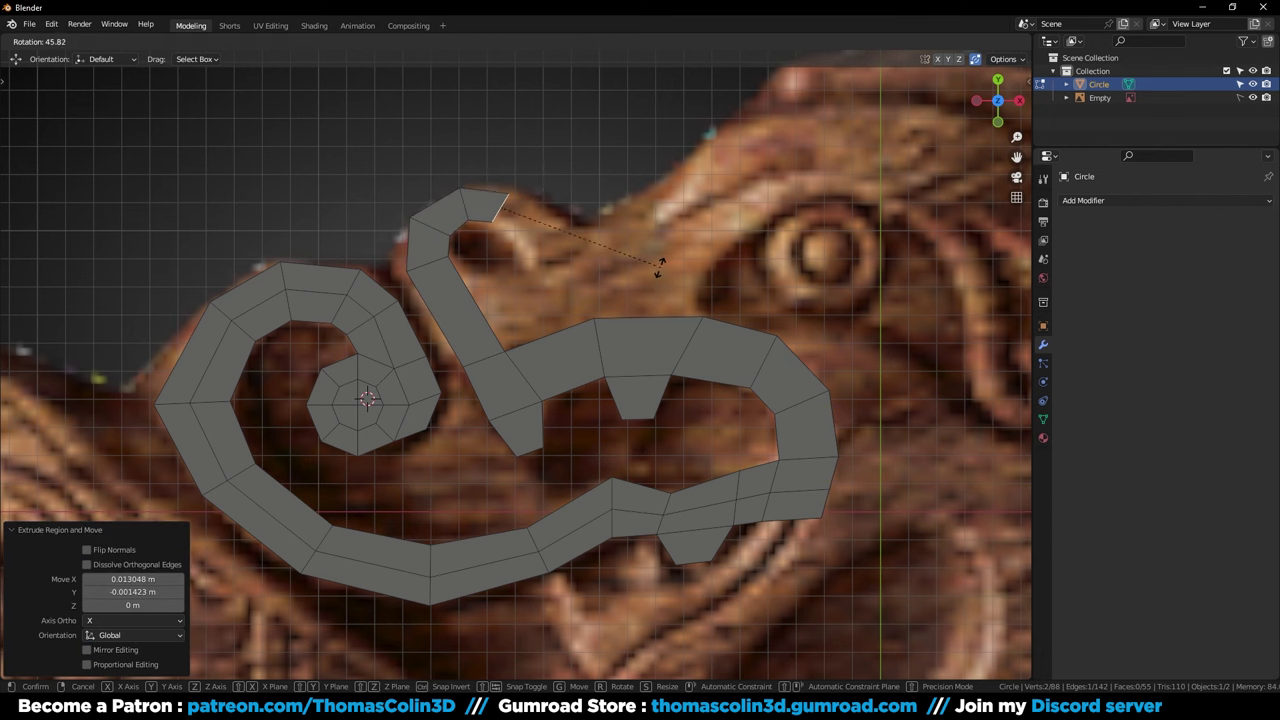
{"action": "left_click", "coordinate": [711, 260]}
Extrude the nostril strip down behind the nostril, rotating and scaling its end edge to match the carved rim
{"action": "key", "text": "e"}
{"action": "left_click", "coordinate": [660, 220]}
{"action": "key", "text": "r"}
{"action": "left_click", "coordinate": [565, 243]}
{"action": "key", "text": "s"}
{"action": "left_click", "coordinate": [574, 225]}
{"action": "key", "text": "g"}
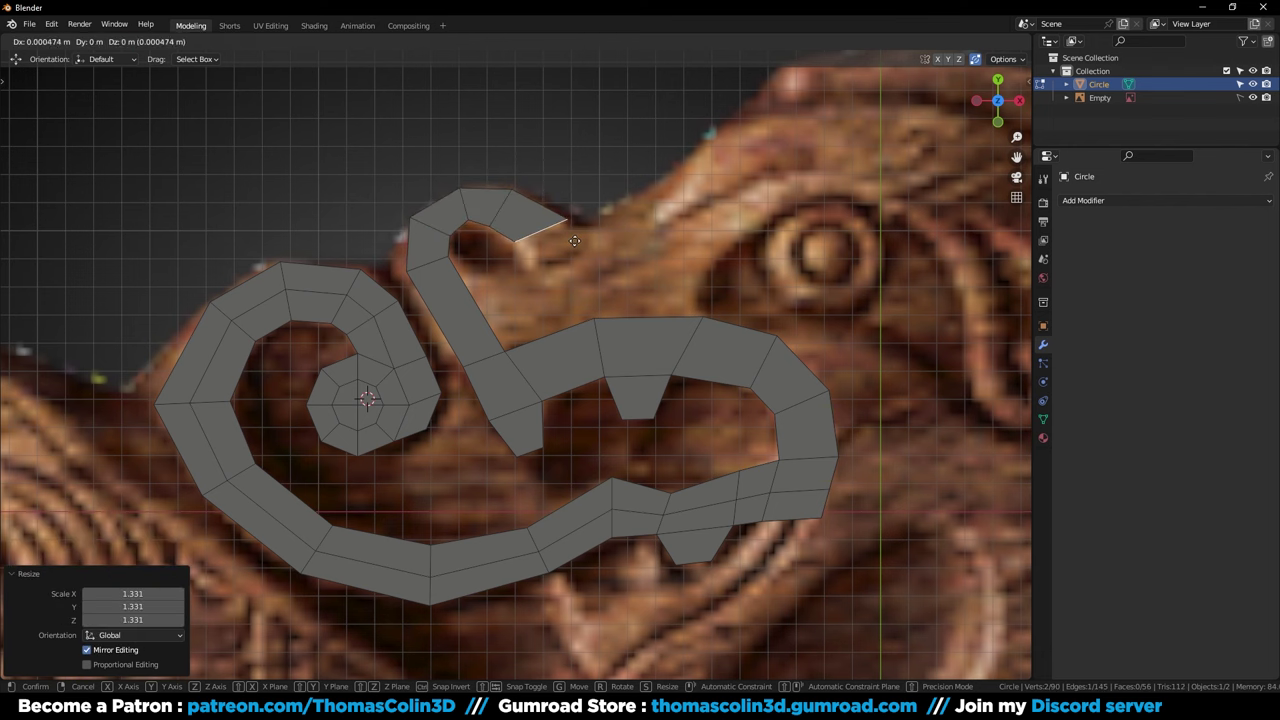
{"action": "left_click", "coordinate": [595, 243]}
Add a centred loop cut to the upper jaw segment below the nostril and fill a face up to the nostril strip's end
{"action": "left_click", "coordinate": [550, 335]}
{"action": "key", "text": "ctrl+r"}
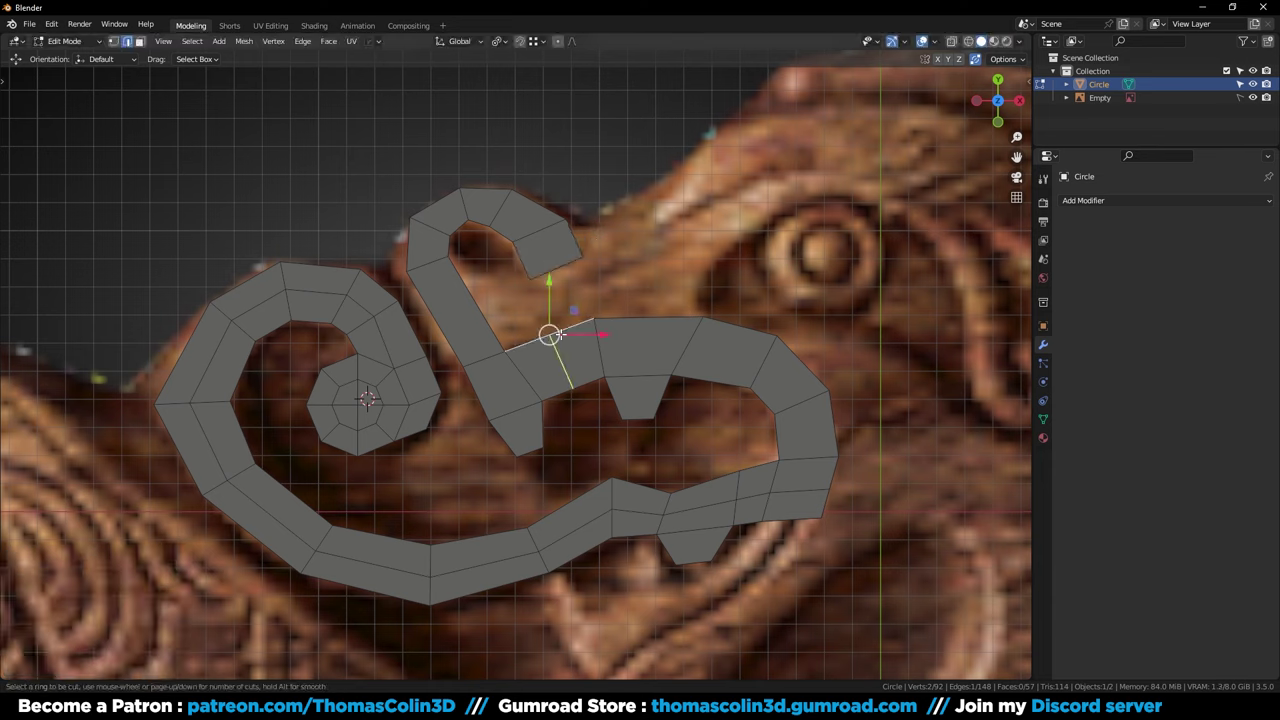
{"action": "left_click", "coordinate": [551, 336]}
{"action": "right_click", "coordinate": [553, 335]}
{"action": "left_click", "coordinate": [571, 326]}
{"action": "left_click", "coordinate": [550, 273], "text": "shift"}
{"action": "key", "text": "f"}
Add a centred loop cut across the front nostril strip and fill the gap below the nostril with a face
{"action": "left_click", "coordinate": [549, 273]}
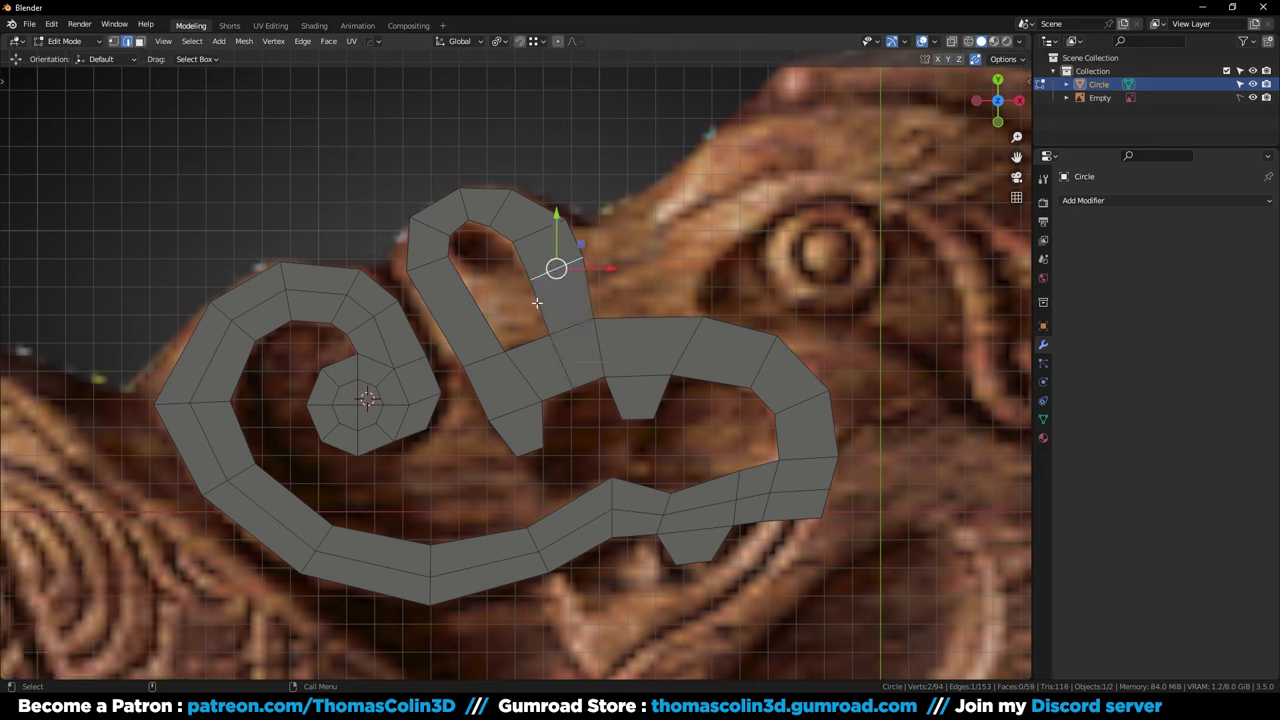
{"action": "key", "text": "ctrl+r"}
{"action": "left_click", "coordinate": [468, 309]}
{"action": "right_click", "coordinate": [466, 308]}
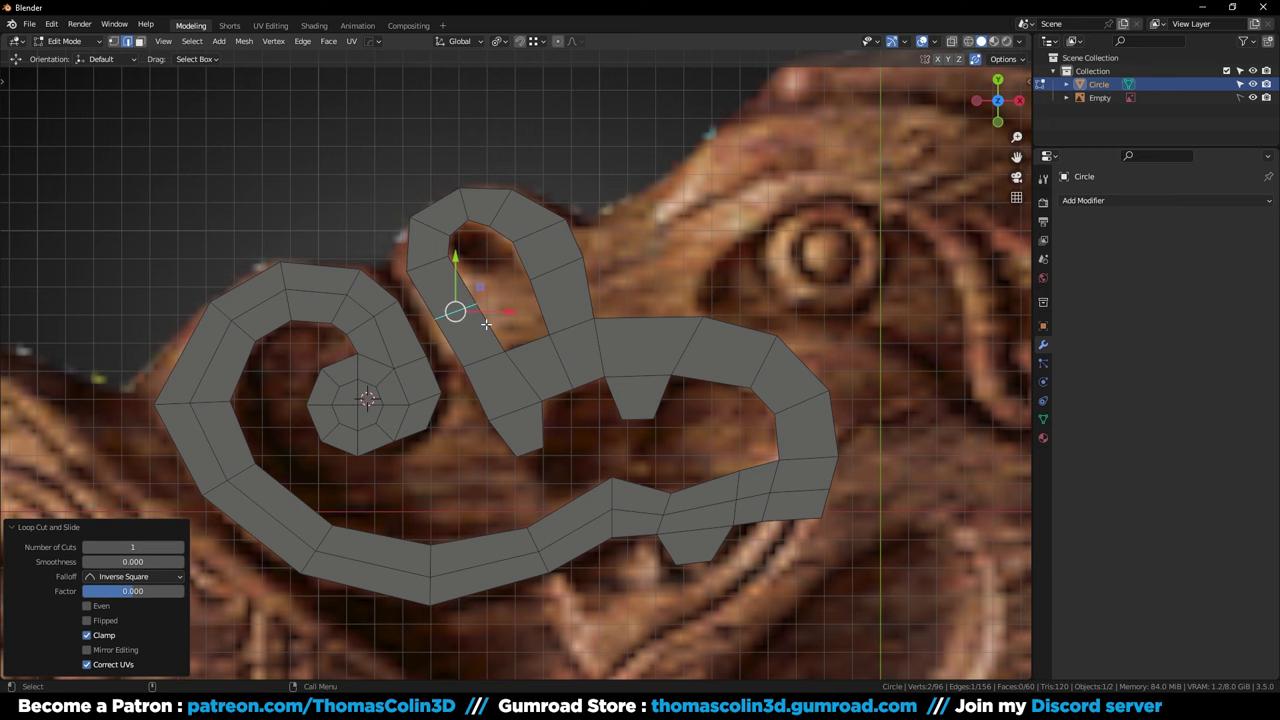
{"action": "left_click", "coordinate": [487, 324]}
{"action": "left_click", "coordinate": [541, 305], "text": "shift"}
{"action": "key", "text": "f"}
Slide and move the vertices around the nostril opening to fit the carved hole
{"action": "key", "text": "1"}
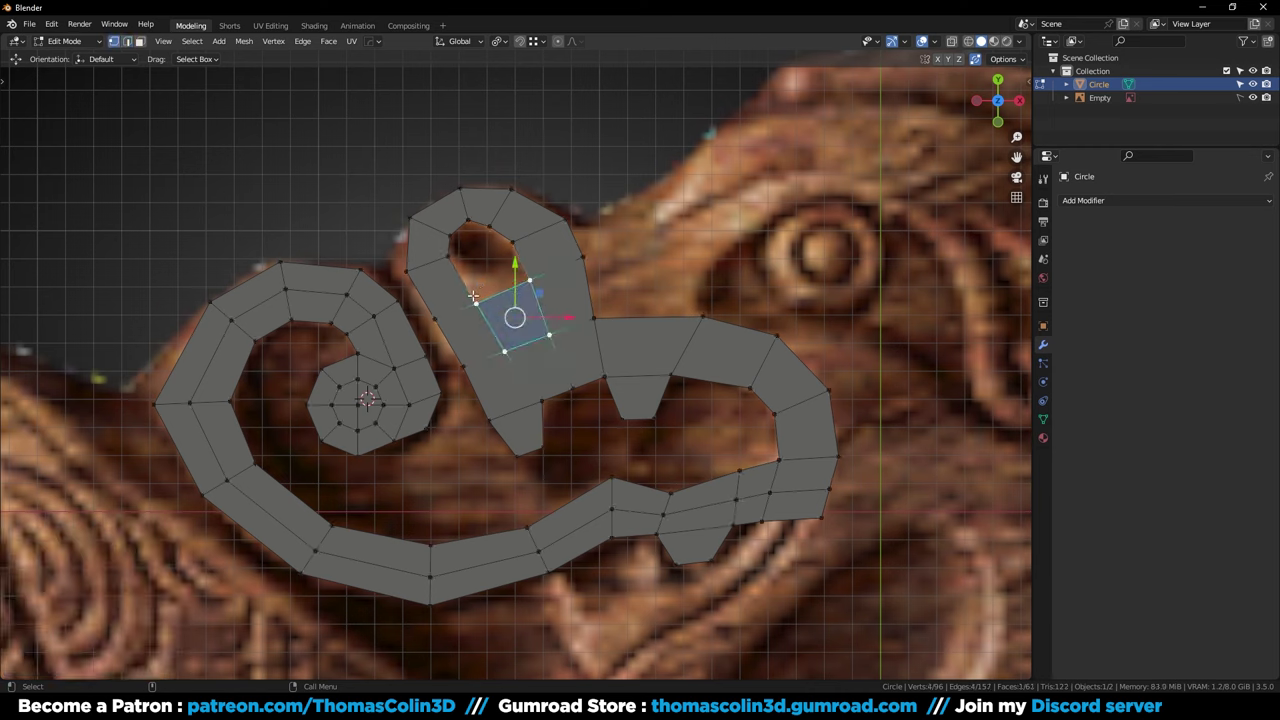
{"action": "left_click", "coordinate": [478, 297]}
{"action": "key", "text": "shift+v"}
{"action": "left_click", "coordinate": [474, 270]}
{"action": "key", "text": "g"}
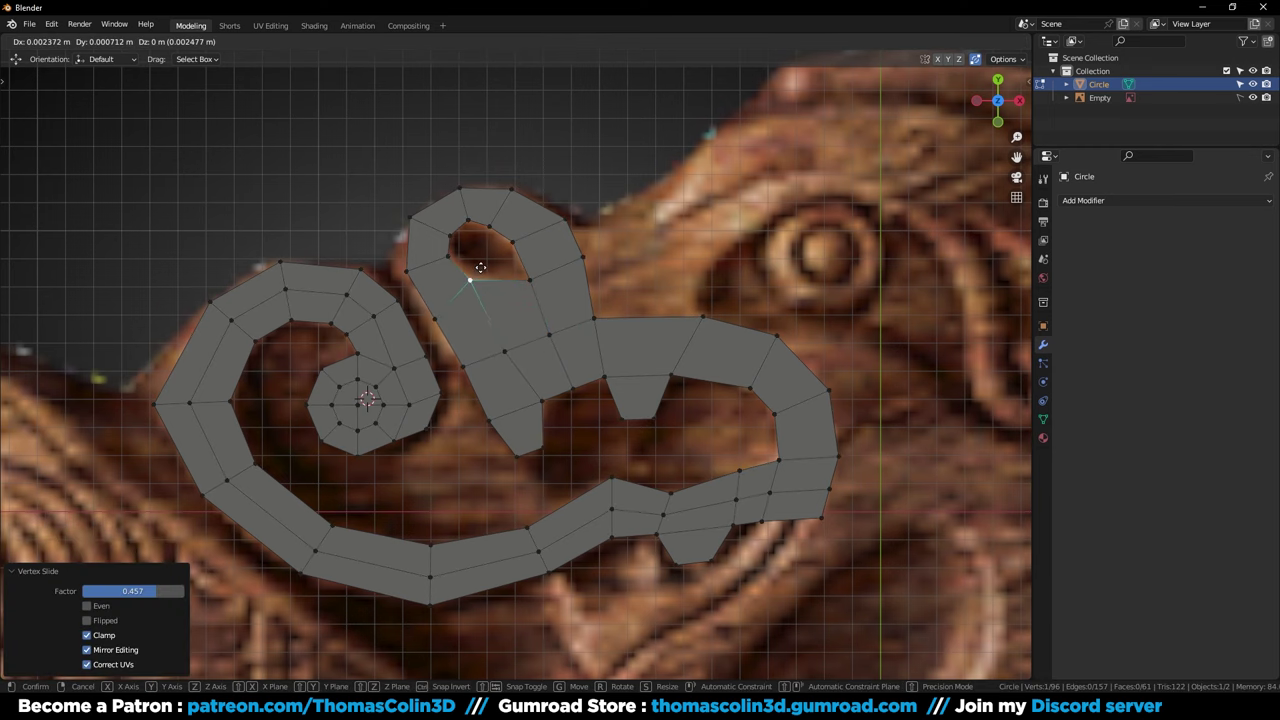
{"action": "left_click", "coordinate": [489, 268]}
{"action": "left_click", "coordinate": [514, 245]}
{"action": "key", "text": "g"}
{"action": "left_click", "coordinate": [516, 252]}
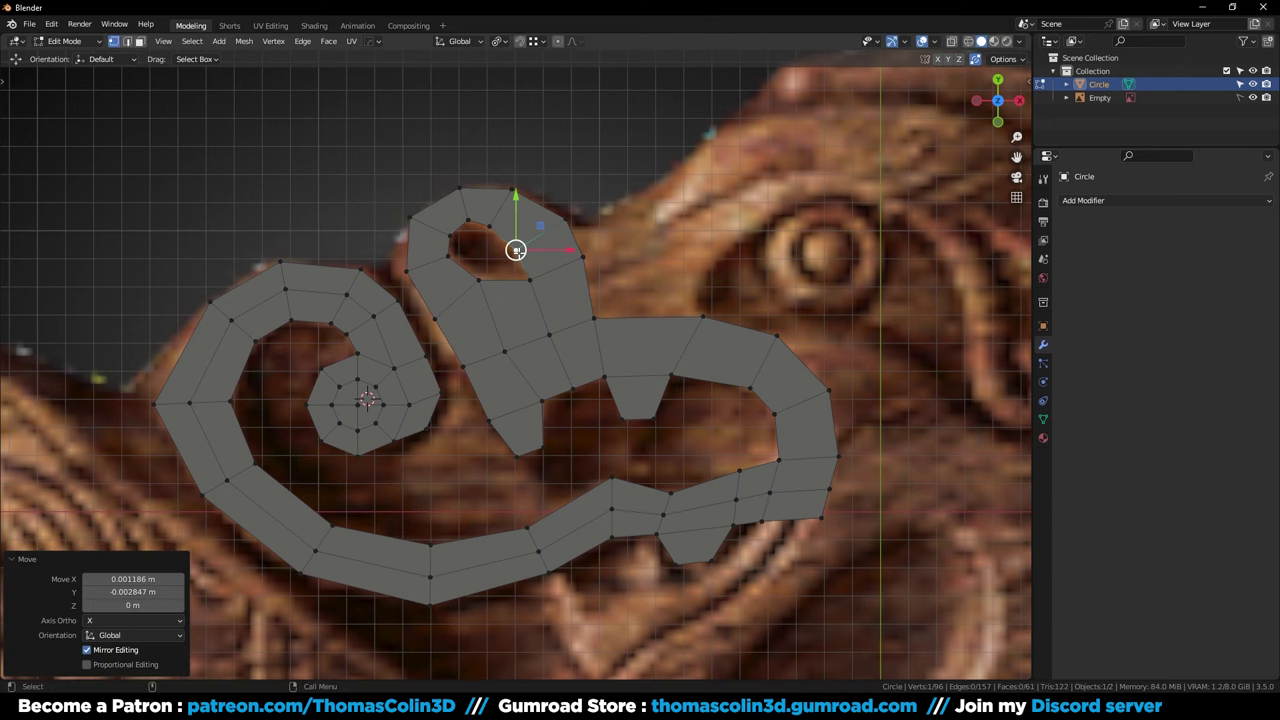
{"action": "left_click", "coordinate": [516, 251]}
Slide two outer vertices of the spiral along its edge beside the snout to line up with the snout strip
{"action": "left_click", "coordinate": [429, 350]}
{"action": "key", "text": "shift+v"}
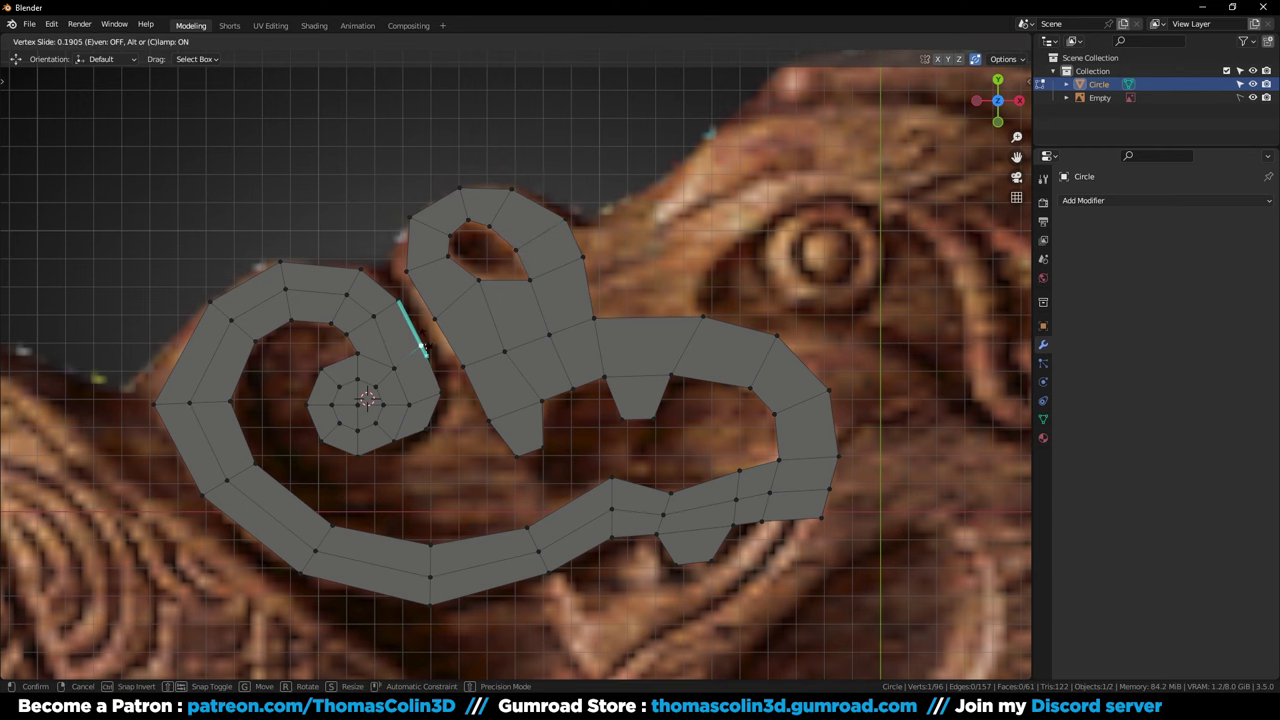
{"action": "left_click", "coordinate": [417, 338]}
{"action": "left_click", "coordinate": [399, 300]}
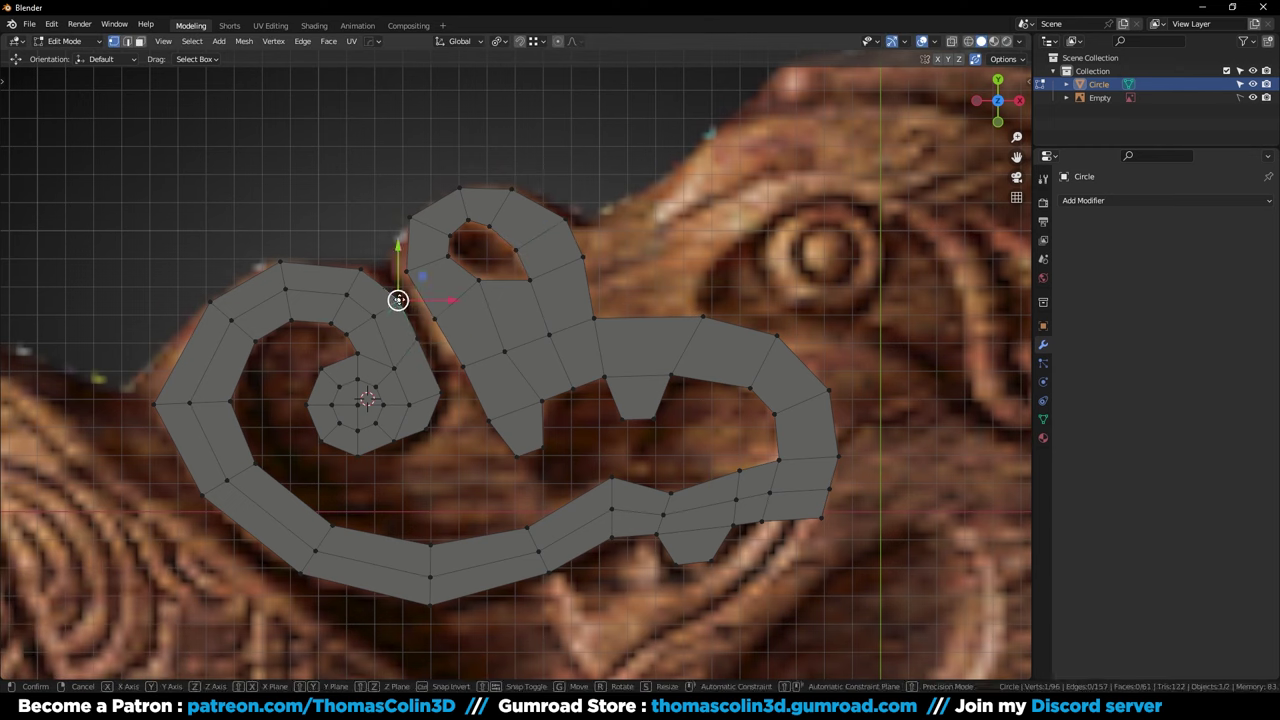
{"action": "key", "text": "g"}
{"action": "key", "text": "g"}
{"action": "left_click", "coordinate": [393, 296]}
Fill the gap between the spiral's outer edge and the snout with faces
{"action": "key", "text": "2"}
{"action": "left_click", "coordinate": [397, 314], "text": "shift"}
{"action": "key", "text": "f"}
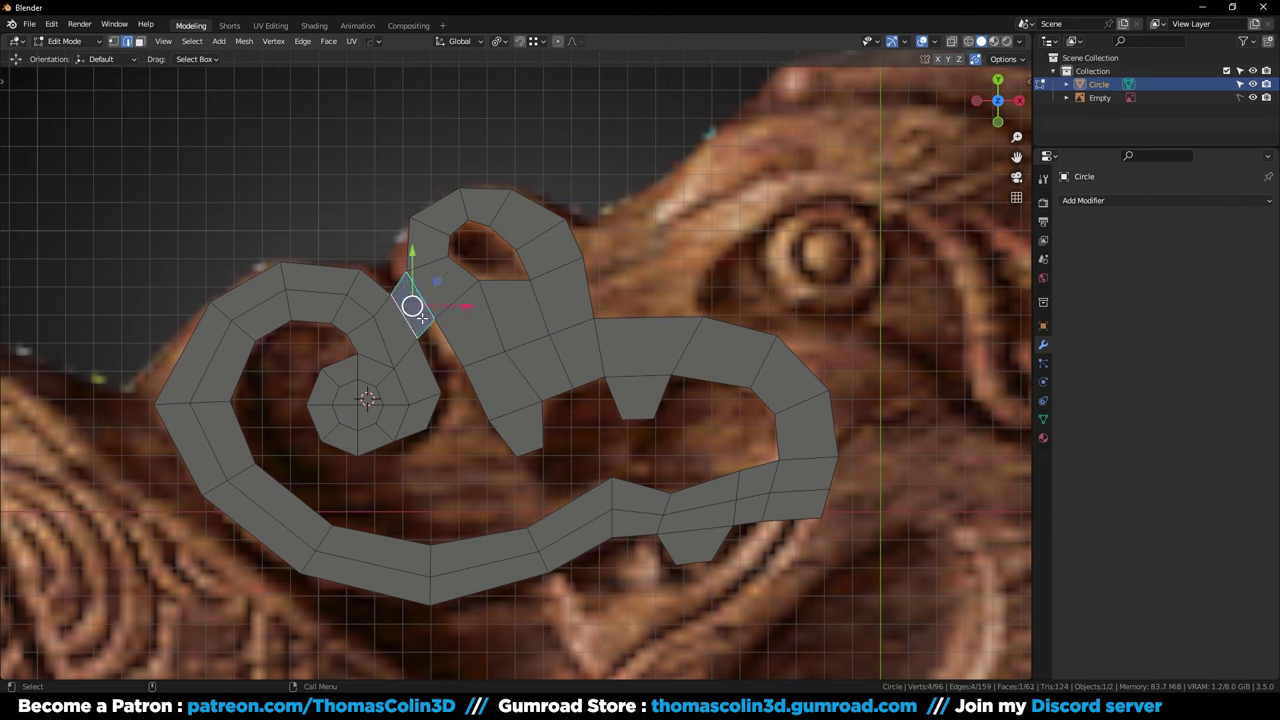
{"action": "left_click", "coordinate": [430, 358]}
{"action": "left_click", "coordinate": [446, 347], "text": "shift"}
{"action": "key", "text": "f"}
{"action": "left_click", "coordinate": [434, 410]}
{"action": "key", "text": "f"}
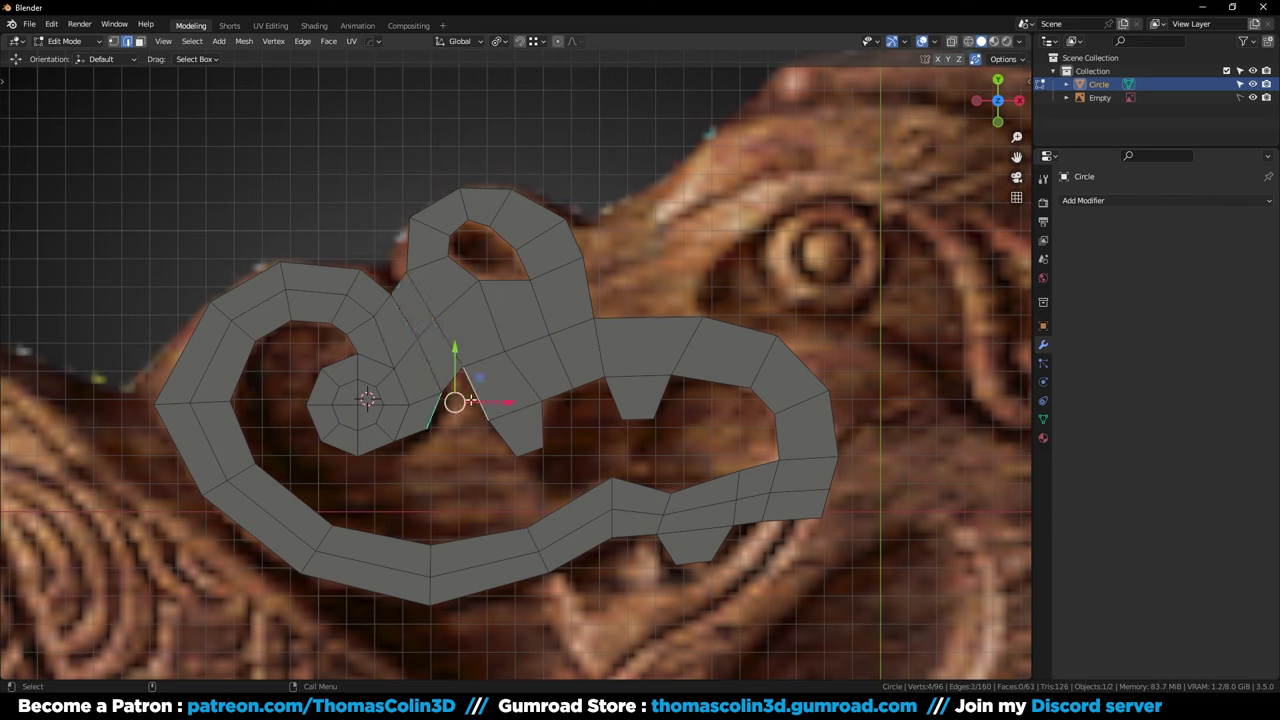
Fill faces between the spiral's inner coil and its outer band along the upper and front part of the gap
{"action": "left_click", "coordinate": [339, 360]}
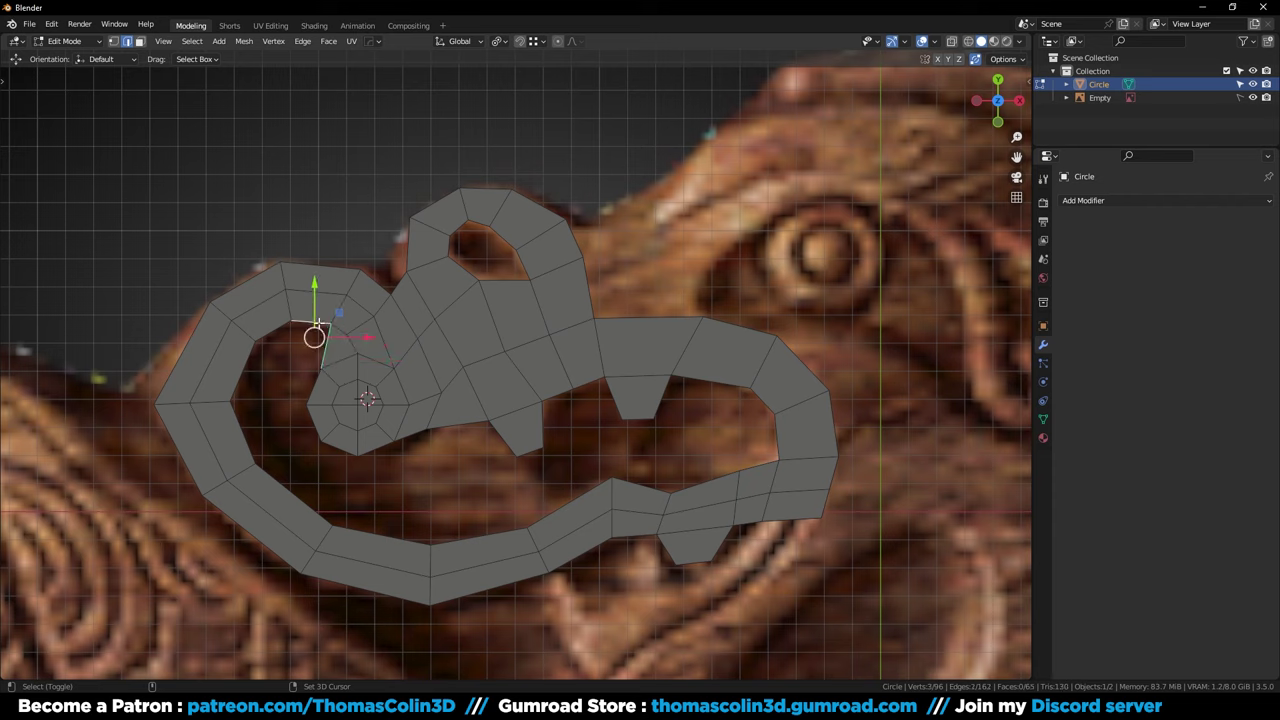
{"action": "left_click", "coordinate": [282, 327], "text": "shift"}
{"action": "key", "text": "f"}
{"action": "left_click", "coordinate": [309, 382]}
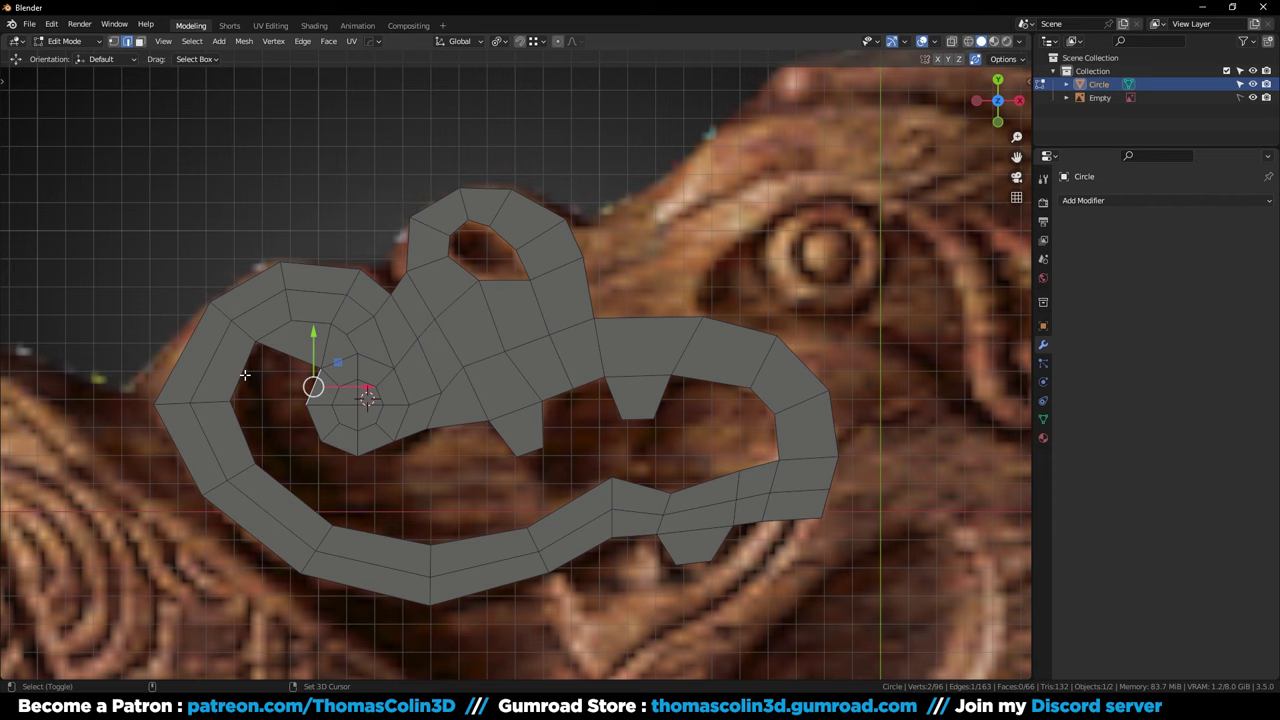
{"action": "left_click", "coordinate": [243, 377], "text": "shift"}
{"action": "key", "text": "f"}
{"action": "left_click", "coordinate": [241, 432]}
{"action": "left_click", "coordinate": [311, 426], "text": "shift"}
{"action": "key", "text": "f"}
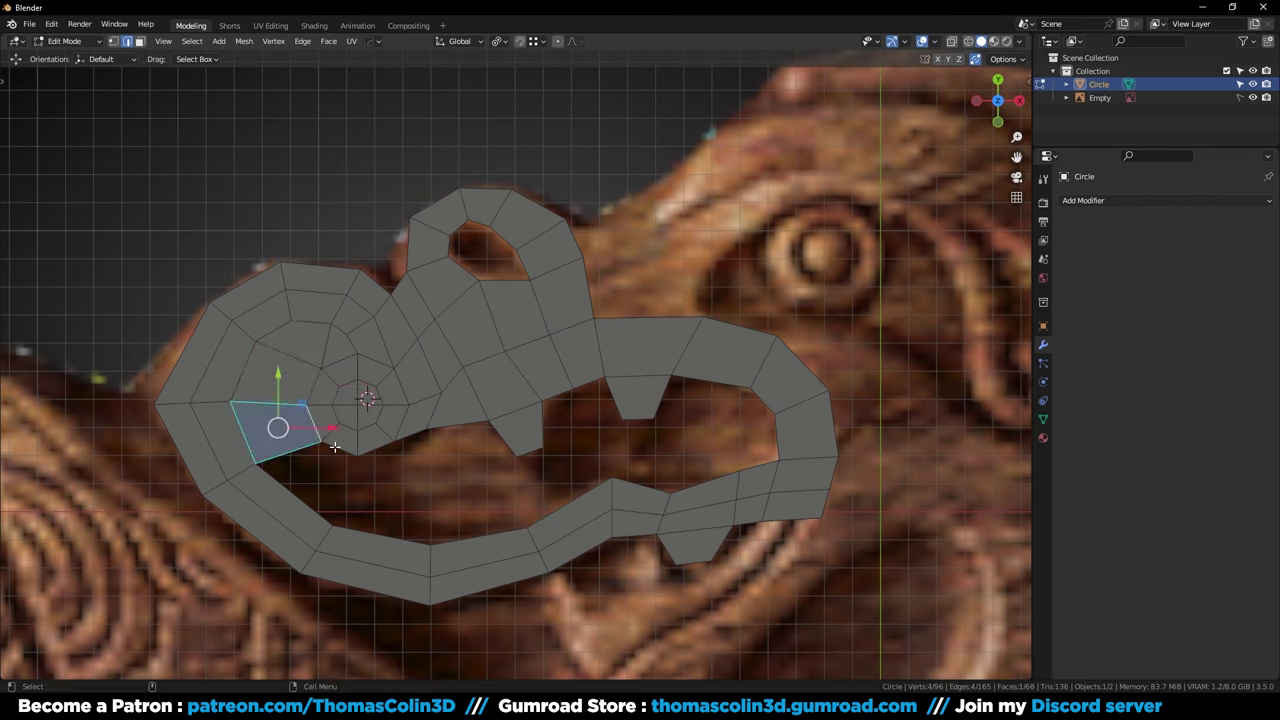
Continue filling faces between the underside of the spiral's coil and the lower band
{"action": "left_click", "coordinate": [336, 448]}
{"action": "left_click", "coordinate": [299, 500], "text": "shift"}
{"action": "key", "text": "f"}
{"action": "left_click", "coordinate": [374, 453]}
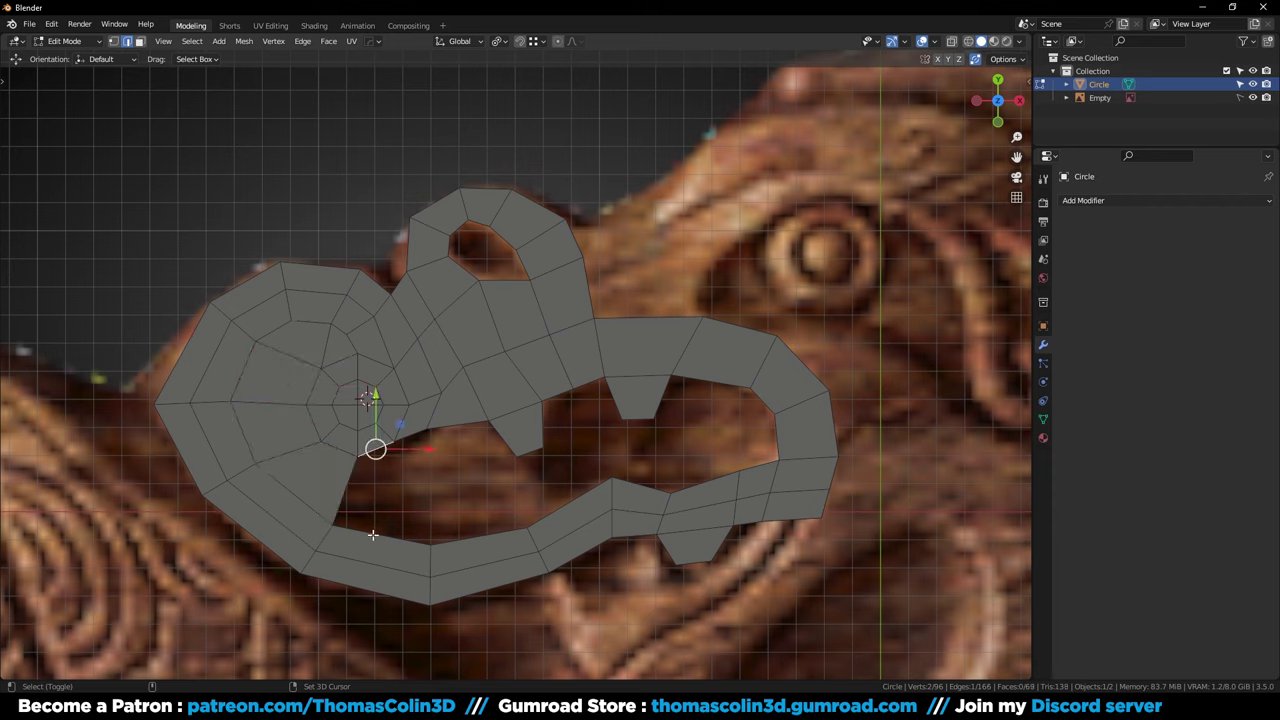
{"action": "left_click", "coordinate": [373, 536], "text": "shift"}
{"action": "key", "text": "f"}
Add a centred loop cut to the lower lip strip and bridge its front edge to the fang tip with a face
{"action": "left_click", "coordinate": [567, 506]}
{"action": "key", "text": "ctrl+r"}
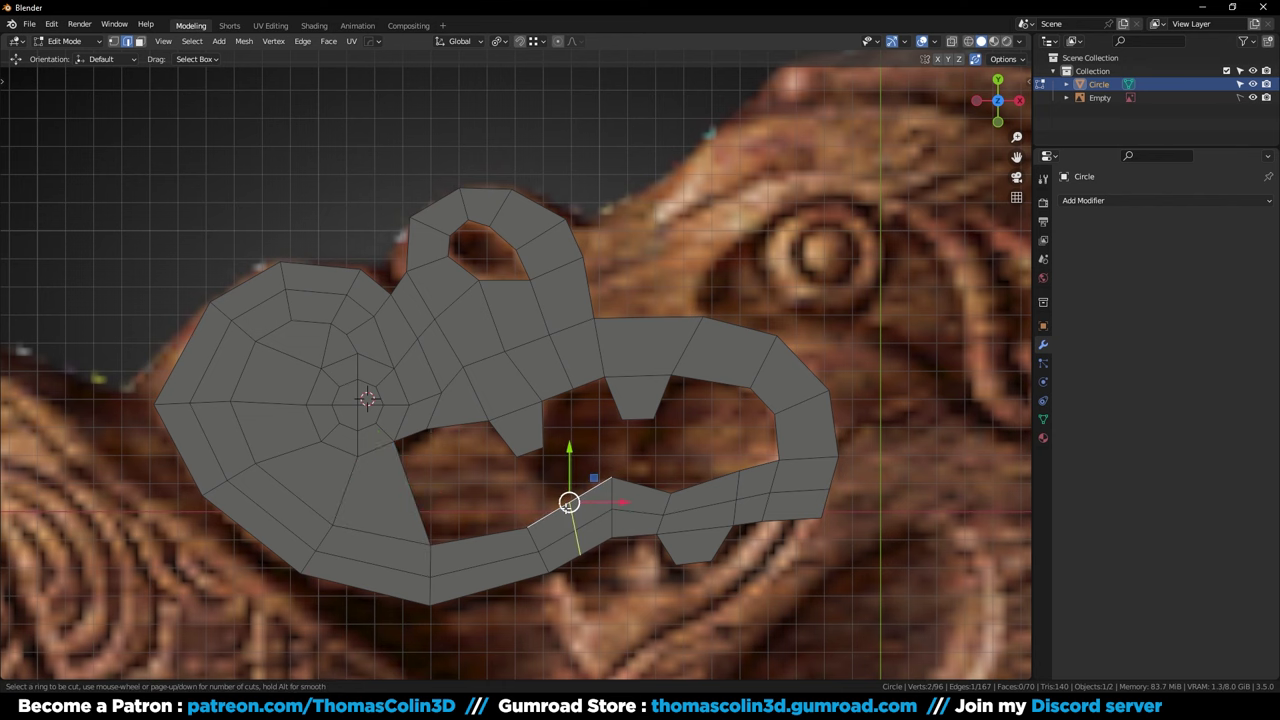
{"action": "left_click", "coordinate": [566, 508]}
{"action": "right_click", "coordinate": [566, 508]}
{"action": "left_click", "coordinate": [550, 516]}
{"action": "left_click", "coordinate": [529, 453], "text": "shift"}
{"action": "key", "text": "f"}
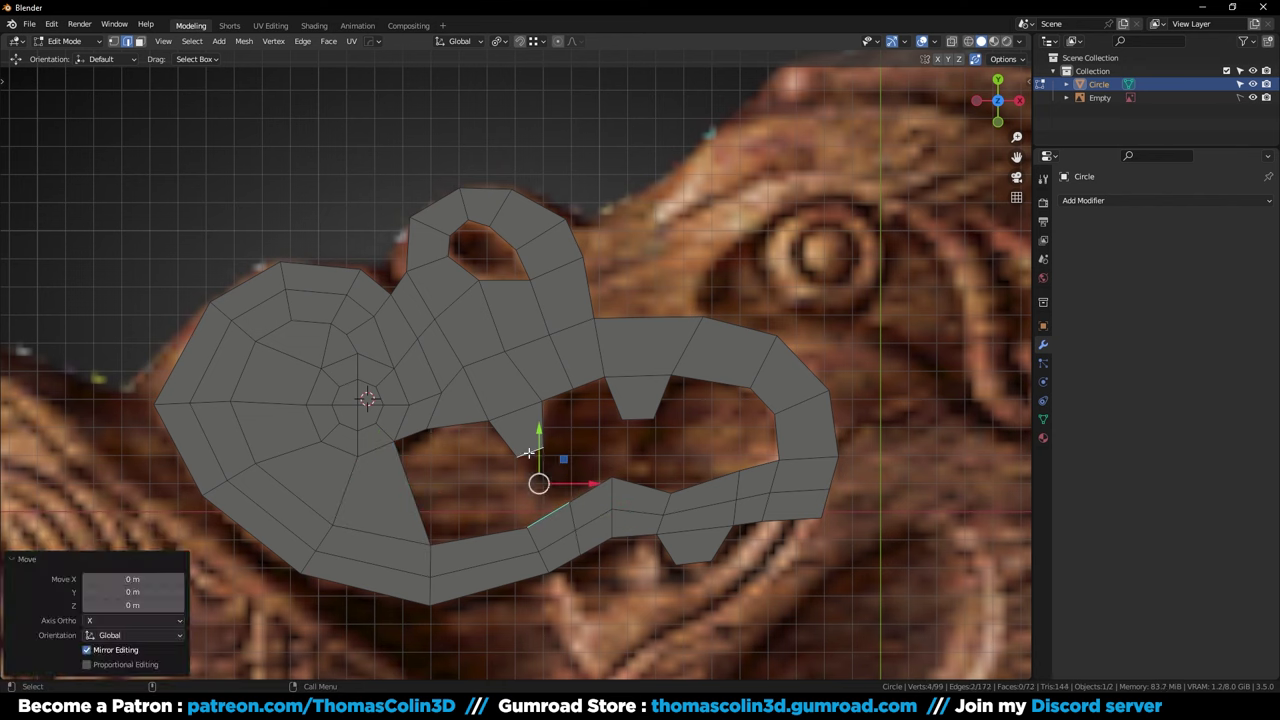
Loop cut the face joining fang and lower lip, then slide its inner vertex with X-ray shading on
{"action": "key", "text": "ctrl+r"}
{"action": "left_click", "coordinate": [553, 473]}
{"action": "right_click", "coordinate": [553, 473]}
{"action": "key", "text": "alt+z"}
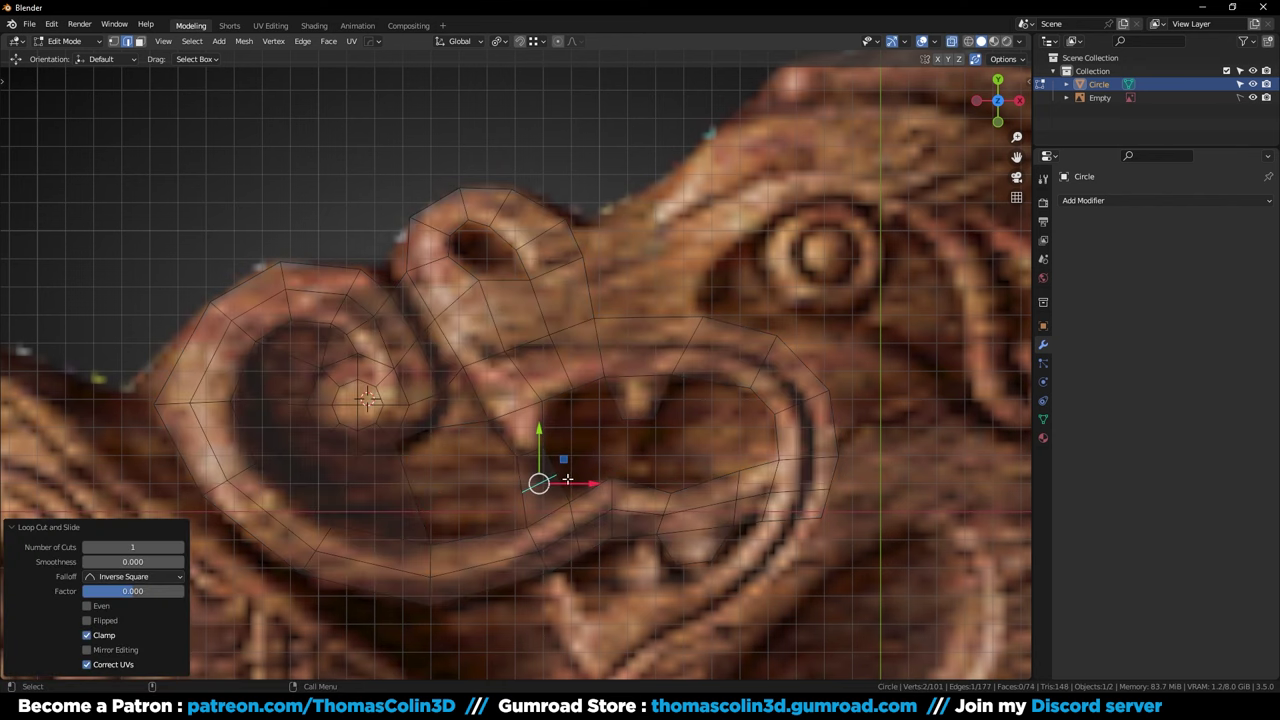
{"action": "key", "text": "1"}
{"action": "middle_click_drag", "start_coordinate": [608, 524], "coordinate": [573, 471], "text": "shift"}
{"action": "middle_click_drag", "start_coordinate": [573, 471], "coordinate": [557, 431], "text": "ctrl"}
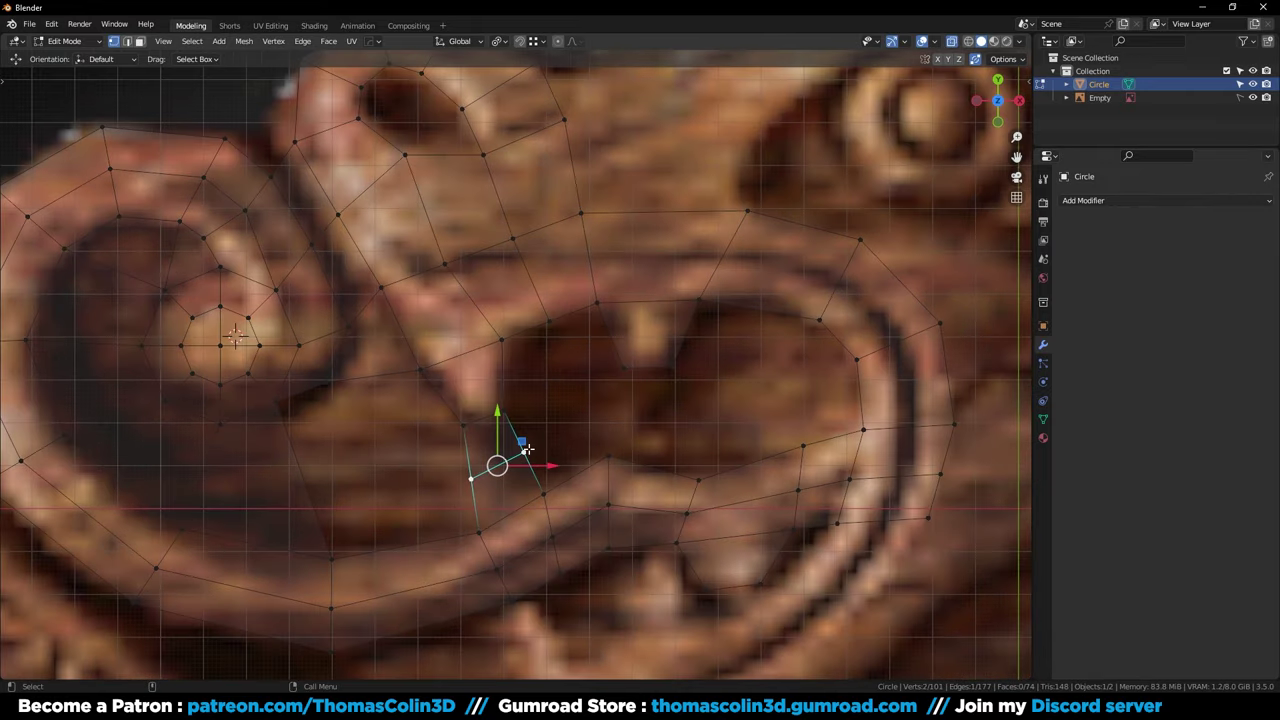
{"action": "left_click", "coordinate": [525, 451]}
{"action": "key", "text": "shift+v"}
{"action": "left_click", "coordinate": [505, 461]}
Turn X-ray off and fill the remaining hole between the spiral and the fang with a face
{"action": "middle_click_drag", "start_coordinate": [468, 392], "coordinate": [489, 429], "text": "ctrl"}
{"action": "key", "text": "alt+z"}
{"action": "key", "text": "2"}
{"action": "left_click", "coordinate": [513, 385], "text": "alt"}
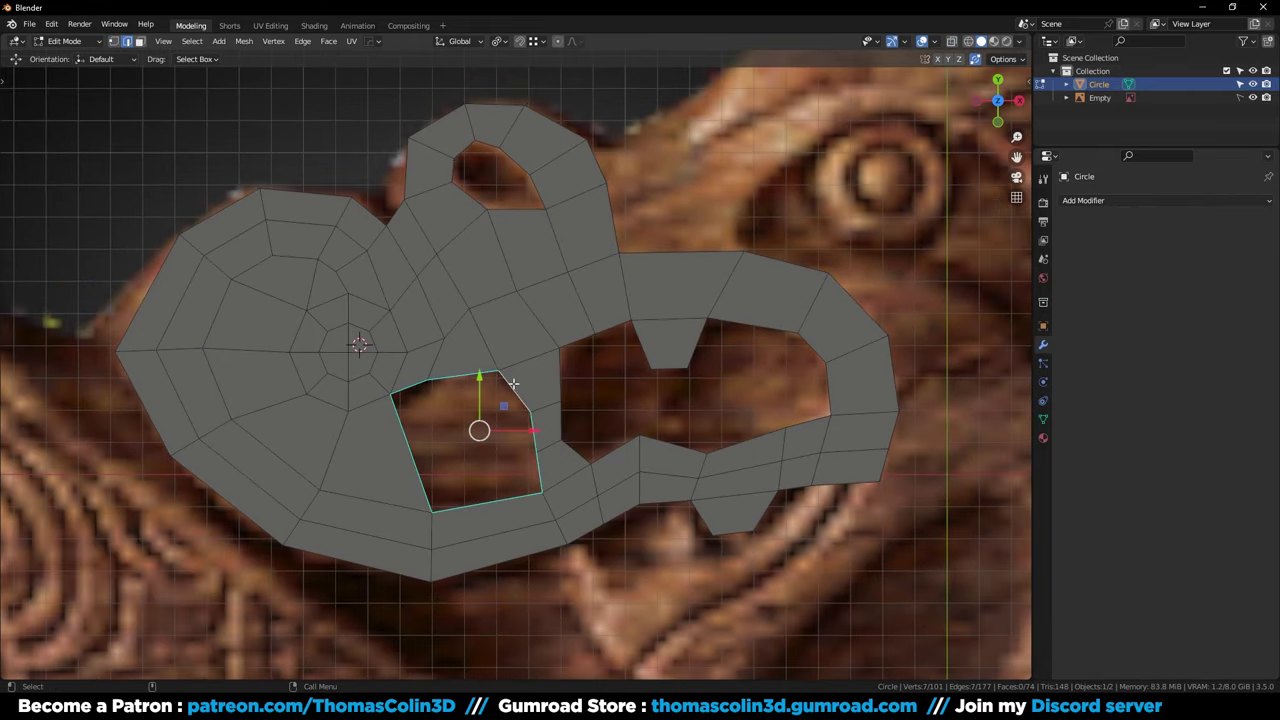
{"action": "key", "text": "f"}
Loop cut the lower lip strip below the filled face and connect the new vertex to the face's upper vertex
{"action": "left_click", "coordinate": [517, 395]}
{"action": "key", "text": "ctrl+r"}
{"action": "left_click", "coordinate": [474, 510]}
{"action": "right_click", "coordinate": [474, 510]}
{"action": "key", "text": "1"}
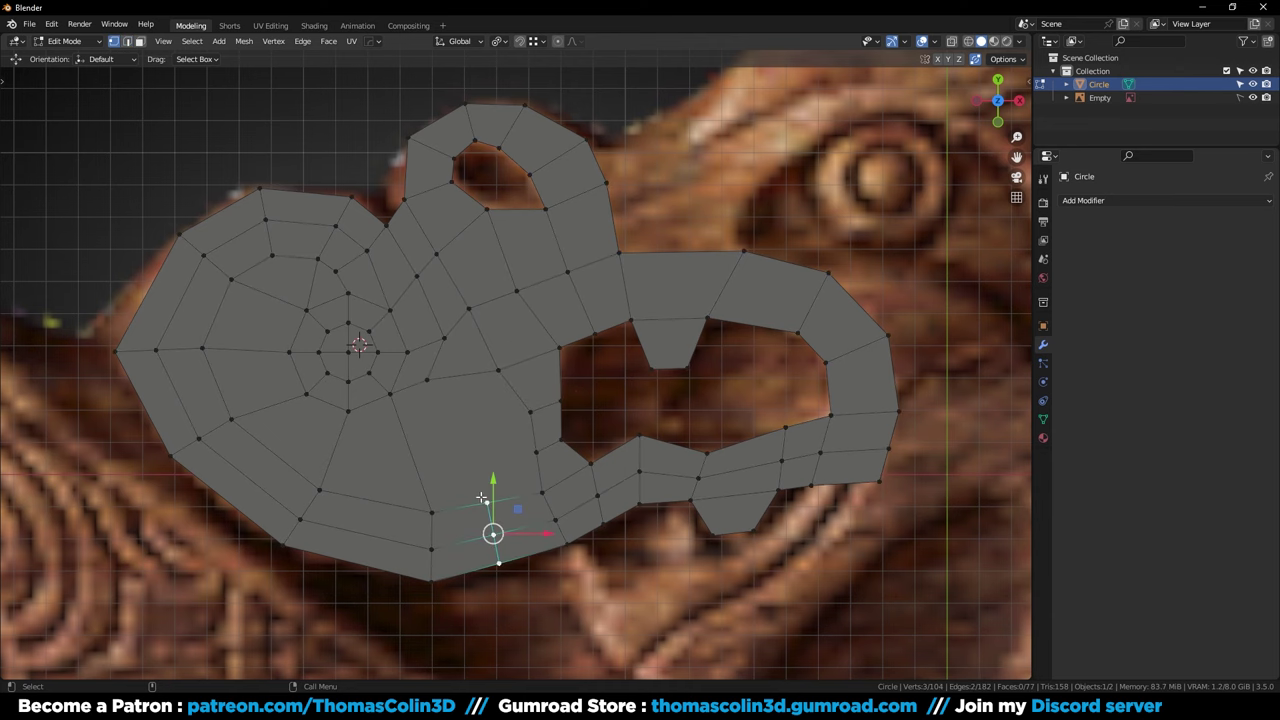
{"action": "left_click", "coordinate": [484, 503]}
{"action": "left_click", "coordinate": [428, 383], "text": "shift"}
{"action": "key", "text": "j"}
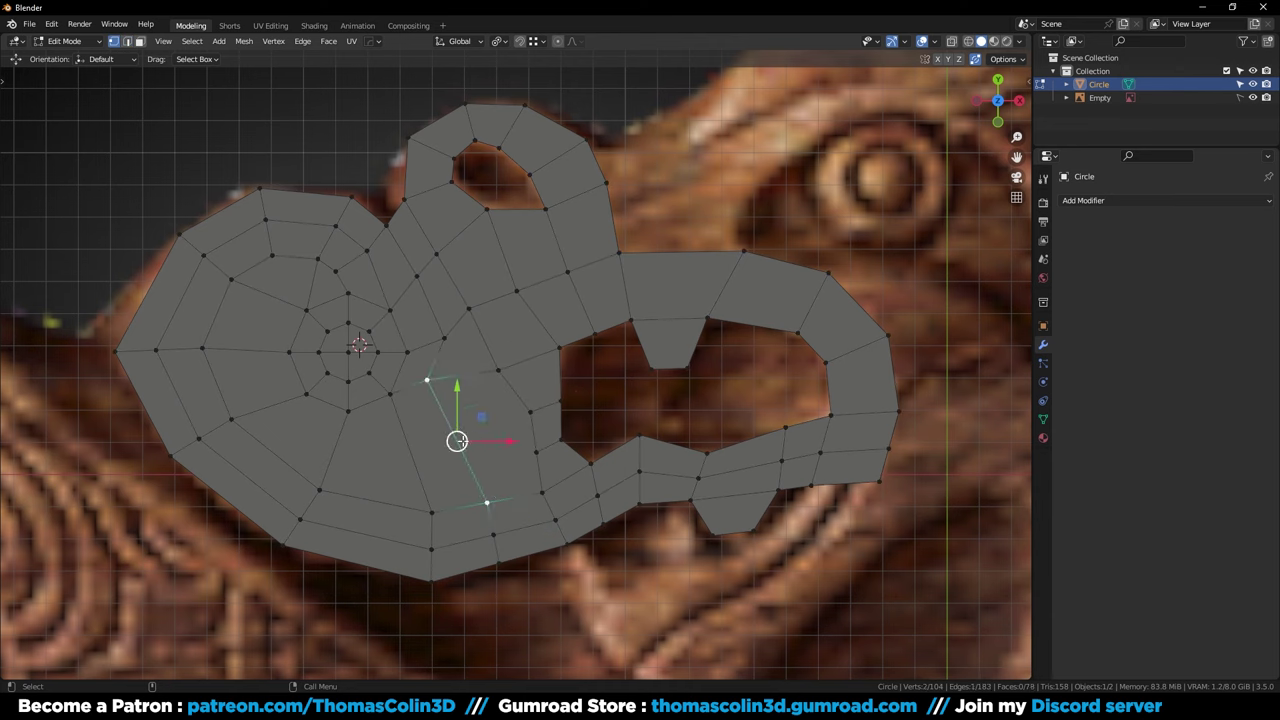
Add two centred loop cuts through the band of faces filling the inside of the spiral
{"action": "key", "text": "ctrl+r"}
{"action": "scroll", "coordinate": [446, 440], "scroll_direction": "up", "scroll_amount": 1}
{"action": "left_click", "coordinate": [443, 440]}
{"action": "right_click", "coordinate": [443, 440]}
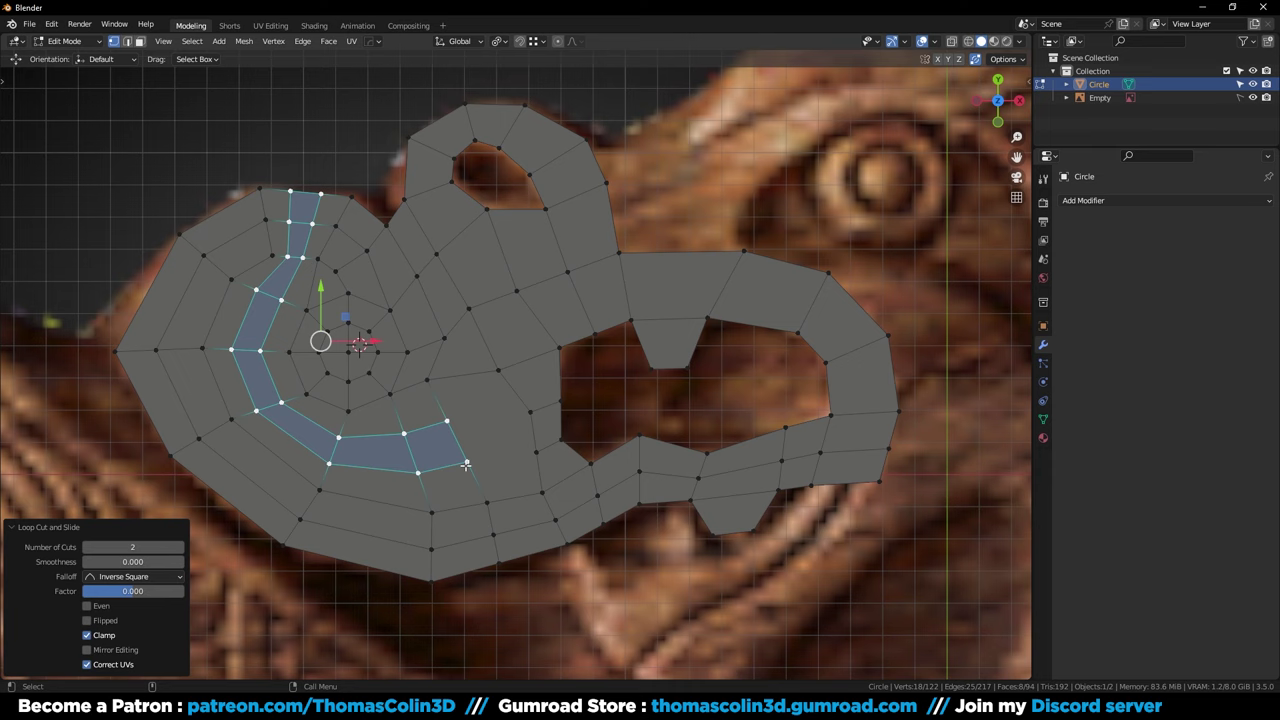
Connect the ends of both new loops to the vertices on the strip beneath the fang
{"action": "left_click", "coordinate": [466, 465]}
{"action": "left_click", "coordinate": [535, 452], "text": "shift"}
{"action": "key", "text": "j"}
{"action": "left_click", "coordinate": [530, 413]}
{"action": "left_click", "coordinate": [446, 418], "text": "shift"}
{"action": "key", "text": "j"}
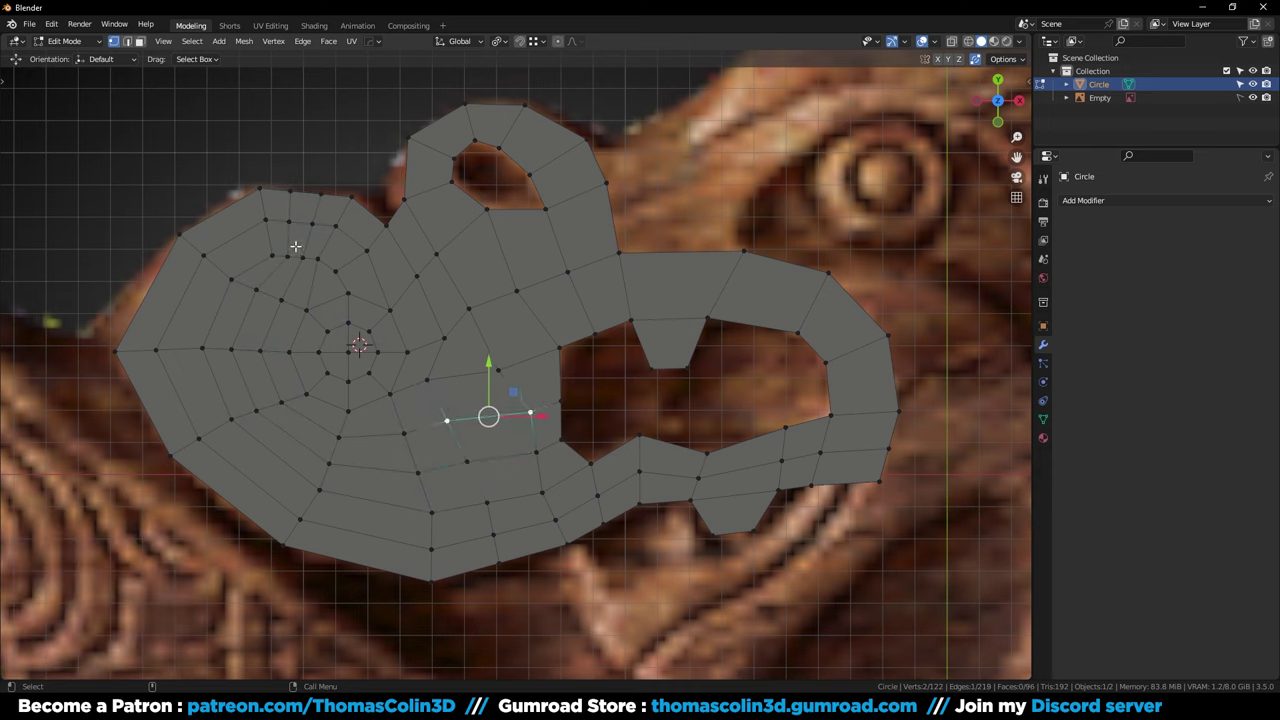
Apply Set Flow to the cross edges at the upper bend of the spiral's outer band
{"action": "left_click", "coordinate": [260, 200]}
{"action": "left_click", "coordinate": [270, 252], "text": "ctrl"}
{"action": "right_click", "coordinate": [628, 271]}
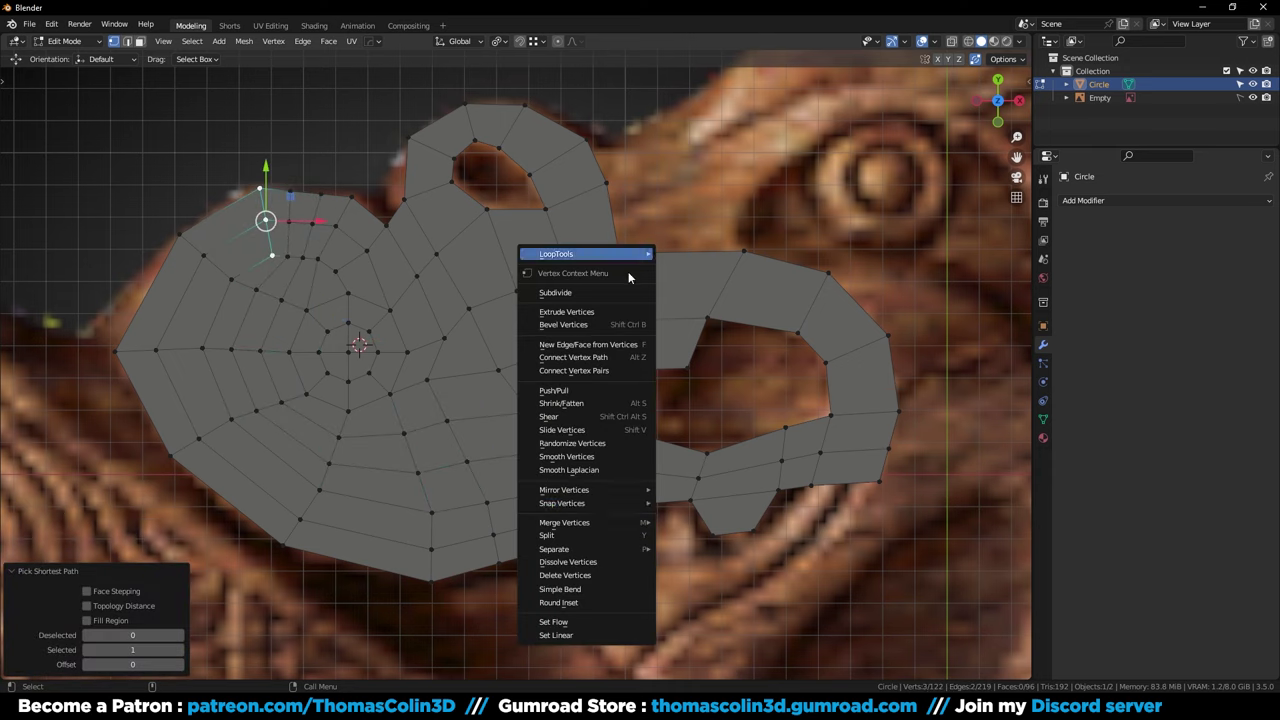
{"action": "left_click", "coordinate": [580, 623]}
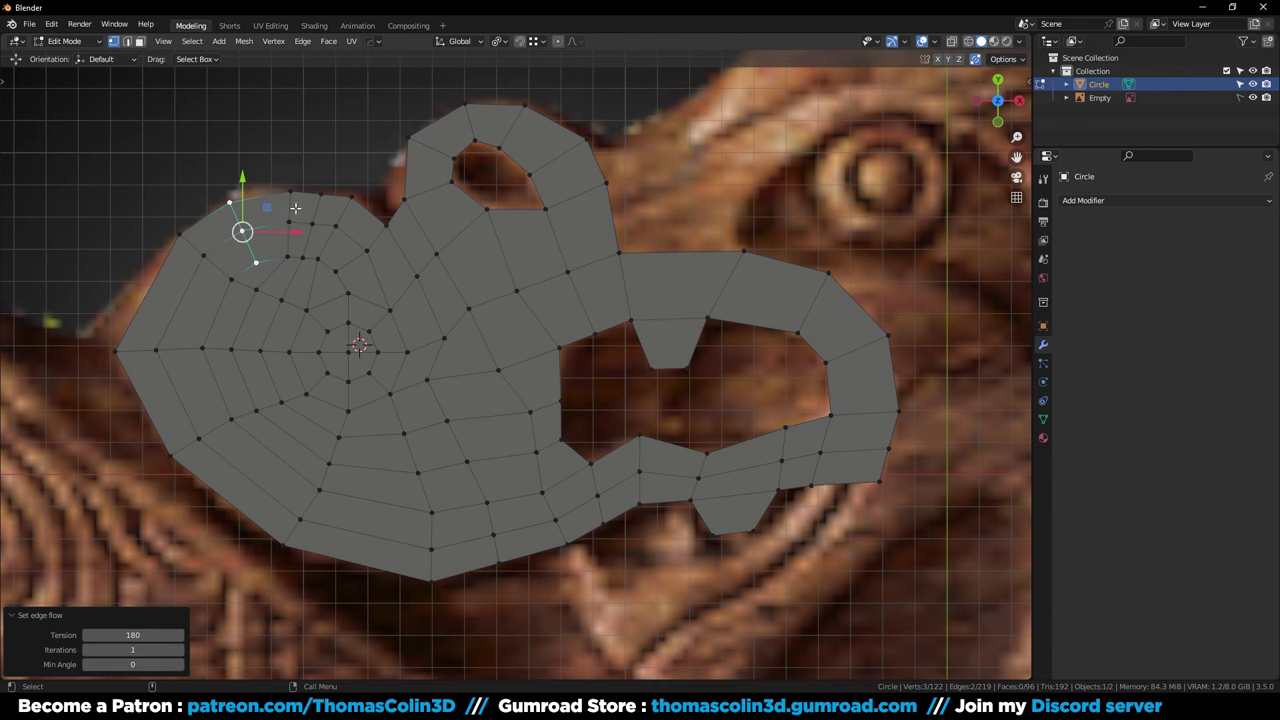
Select the successive cross edges along the top of the spiral's outer band and even them out with Set Flow
{"action": "left_click", "coordinate": [293, 204]}
{"action": "left_click", "coordinate": [289, 249], "text": "shift"}
{"action": "key", "text": "2"}
{"action": "left_click", "coordinate": [316, 208]}
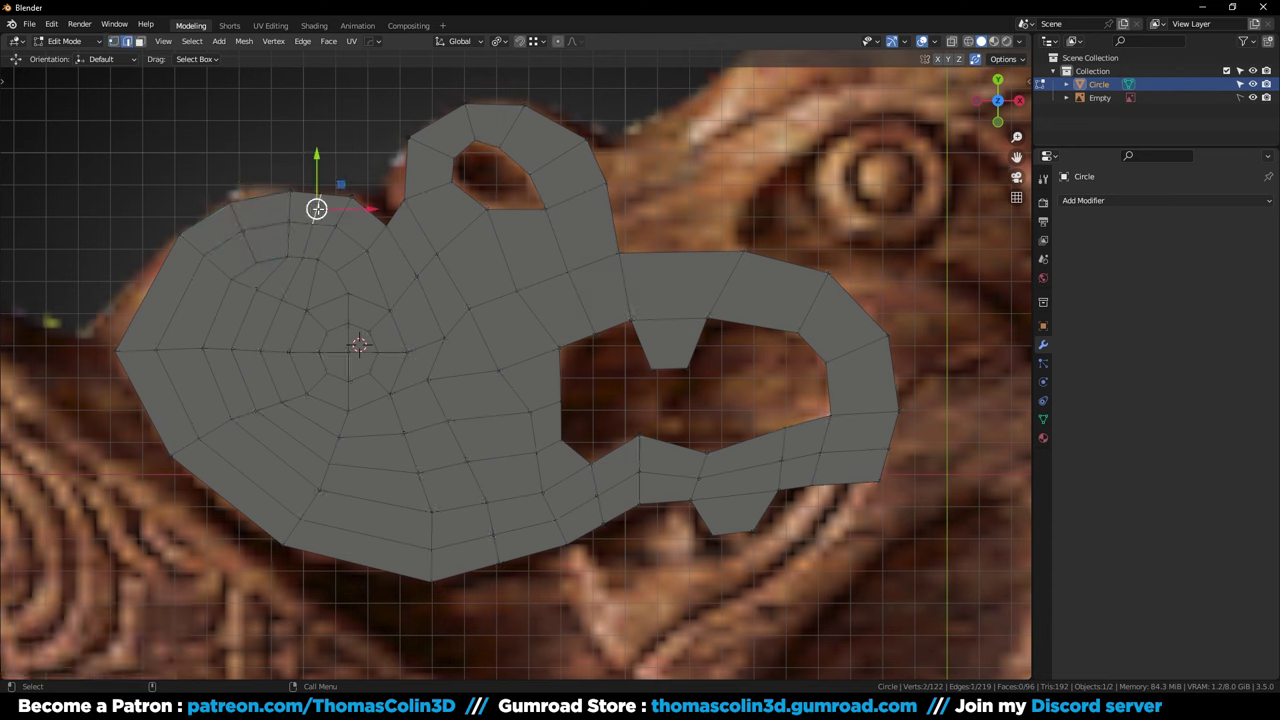
{"action": "left_click", "coordinate": [283, 240], "text": "shift"}
{"action": "left_click", "coordinate": [248, 243], "text": "shift"}
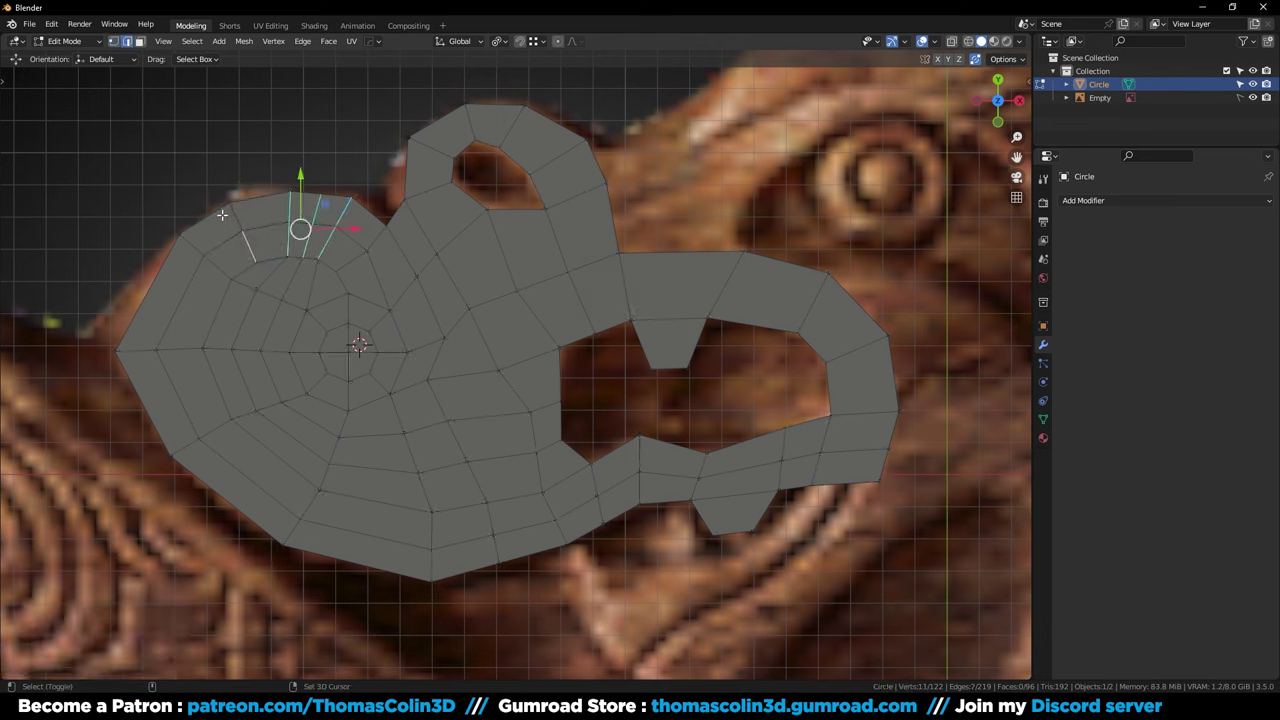
{"action": "left_click", "coordinate": [217, 268], "text": "shift"}
{"action": "right_click", "coordinate": [584, 266]}
{"action": "left_click", "coordinate": [584, 666]}
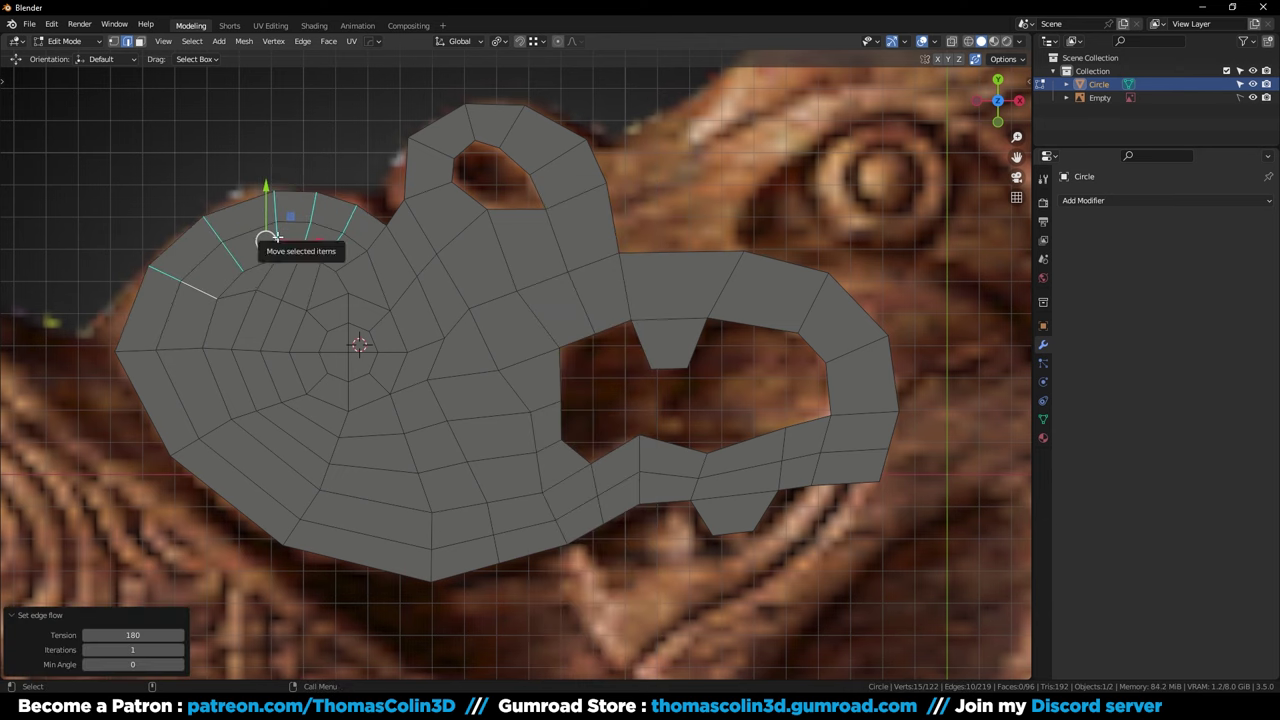
Raise the Set Flow iterations for the cross edges along the top of the spiral's outer band
{"action": "left_click_drag", "start_coordinate": [130, 650], "coordinate": [160, 650]}
{"action": "key", "text": "alt+a"}
{"action": "key", "text": "1"}
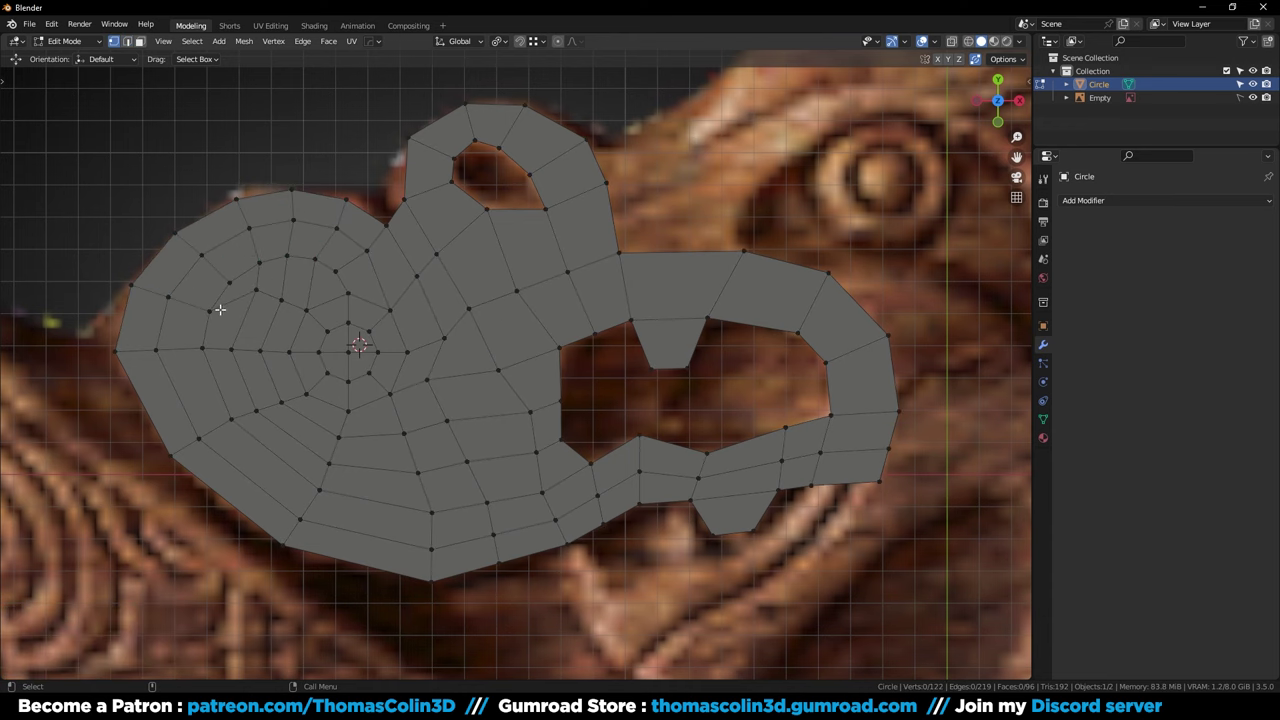
Connect the vertices on either side of the kink in the spiral's upper-left row with a straight path and dissolve the bent edges
{"action": "left_click", "coordinate": [306, 316], "text": "shift"}
{"action": "key", "text": "j"}
{"action": "key", "text": "2"}
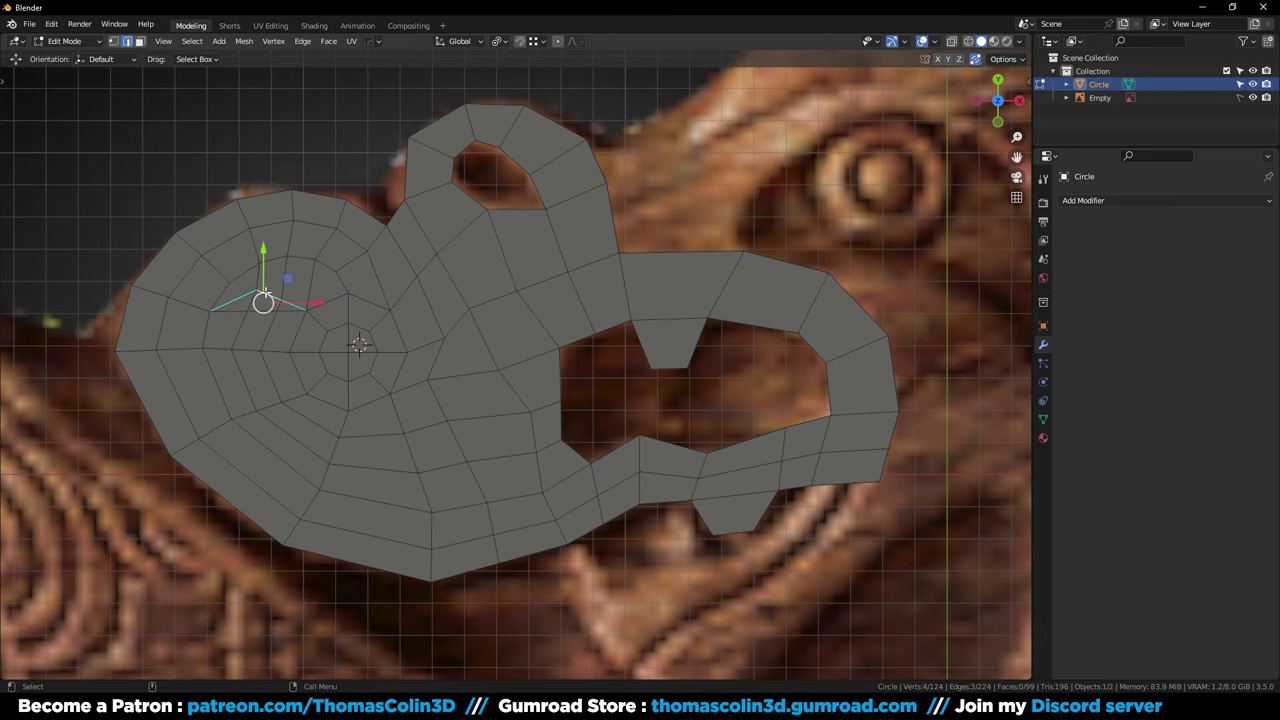
{"action": "key", "text": "ctrl+x"}
{"action": "scroll", "coordinate": [336, 281], "scroll_direction": "down", "scroll_amount": 1}
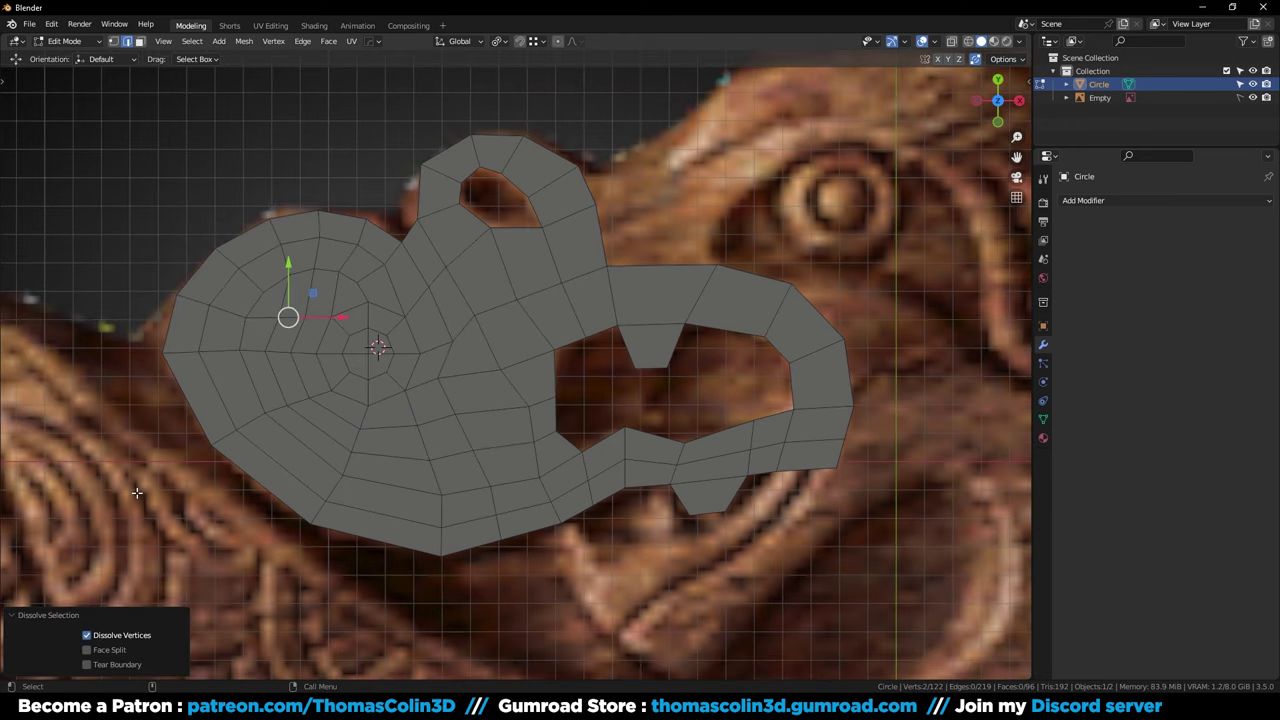
{"action": "left_click", "coordinate": [137, 493]}
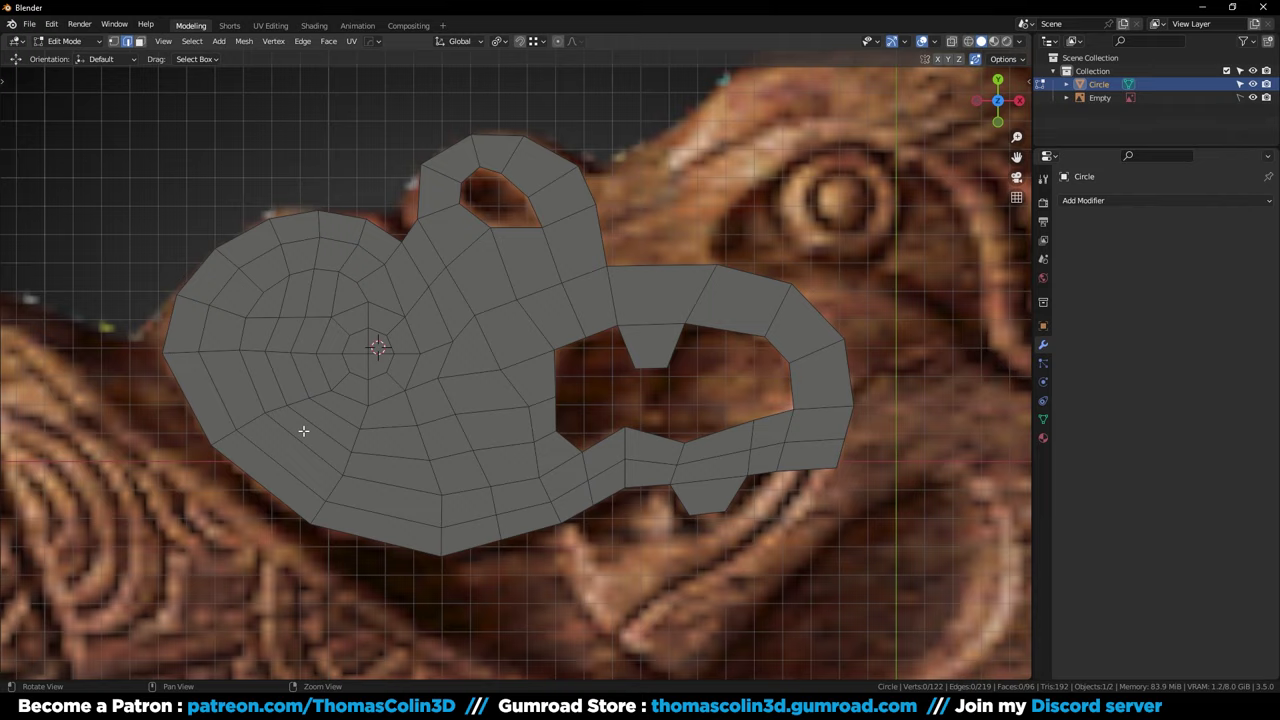
Connect a straight vertex path across the spiral's lower-left bands to the outline and dissolve the old cross edges there
{"action": "middle_click_drag", "start_coordinate": [306, 431], "coordinate": [306, 393], "text": "alt"}
{"action": "right_click_drag", "start_coordinate": [306, 393], "coordinate": [315, 372], "text": "alt"}
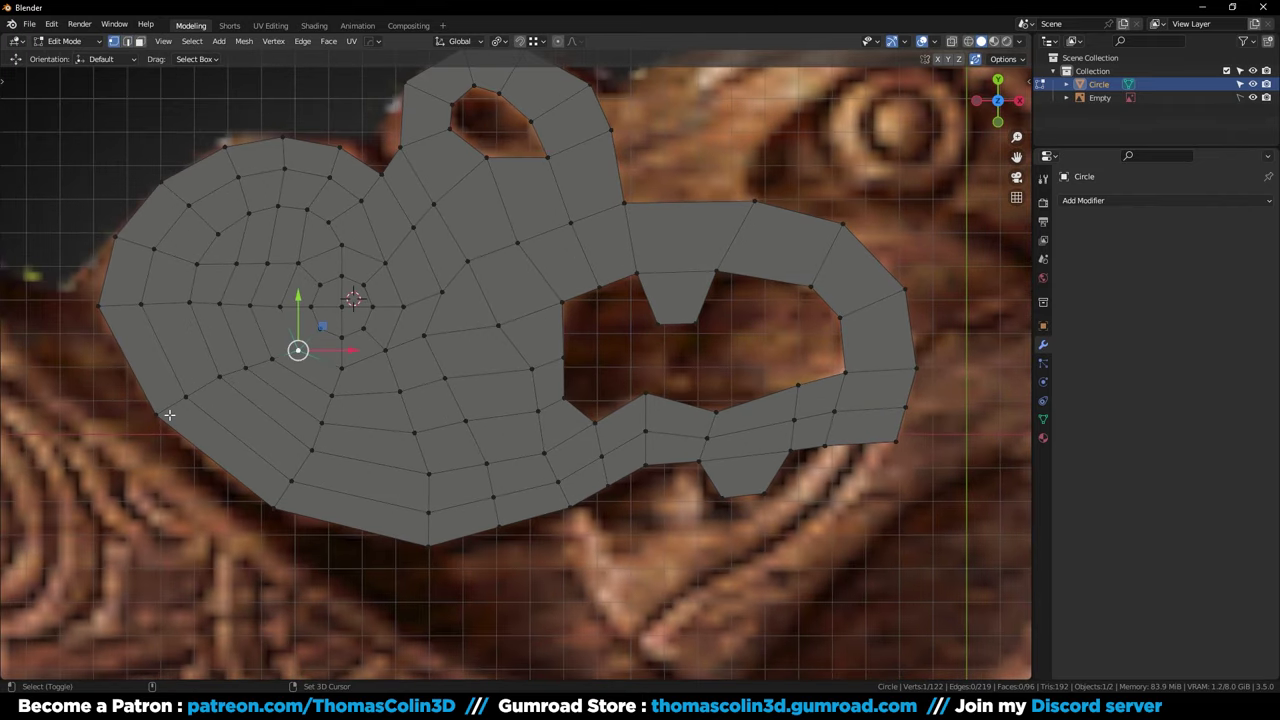
{"action": "left_click", "coordinate": [169, 415], "text": "shift"}
{"action": "key", "text": "j"}
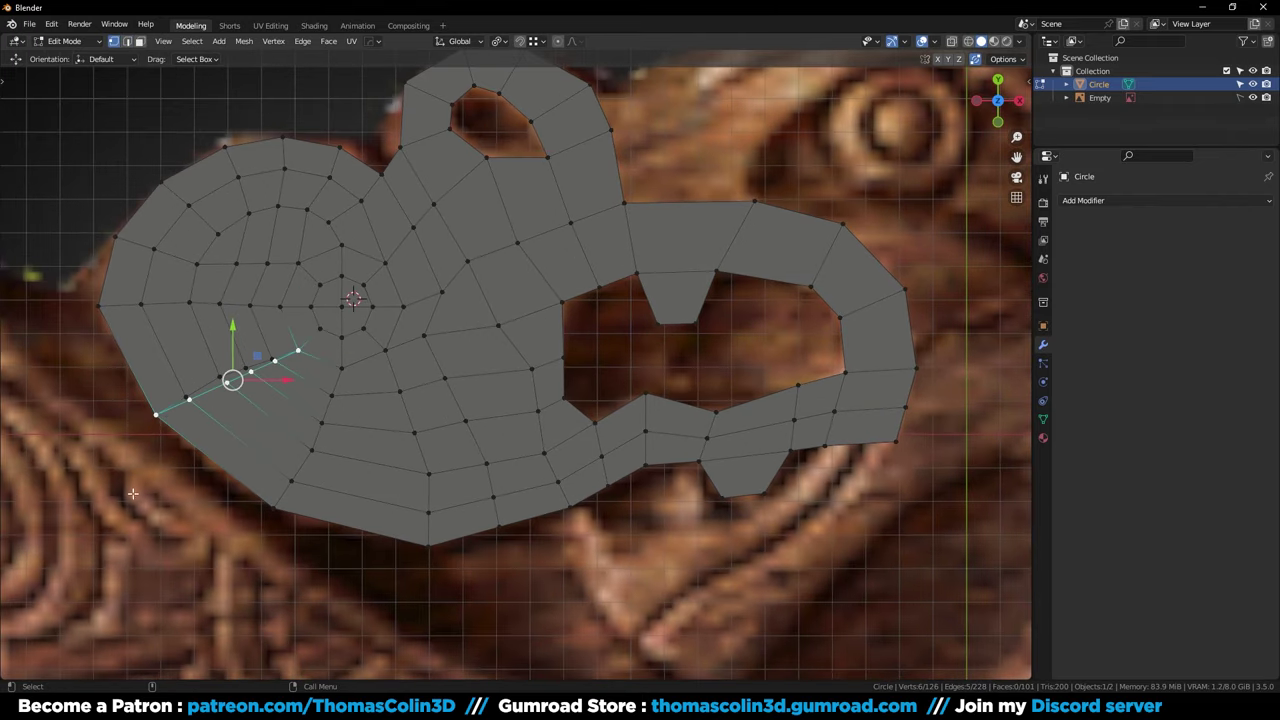
{"action": "key", "text": "2"}
{"action": "key", "text": "alt+a"}
{"action": "key", "text": "ctrl+x"}
{"action": "left_click", "coordinate": [142, 502]}
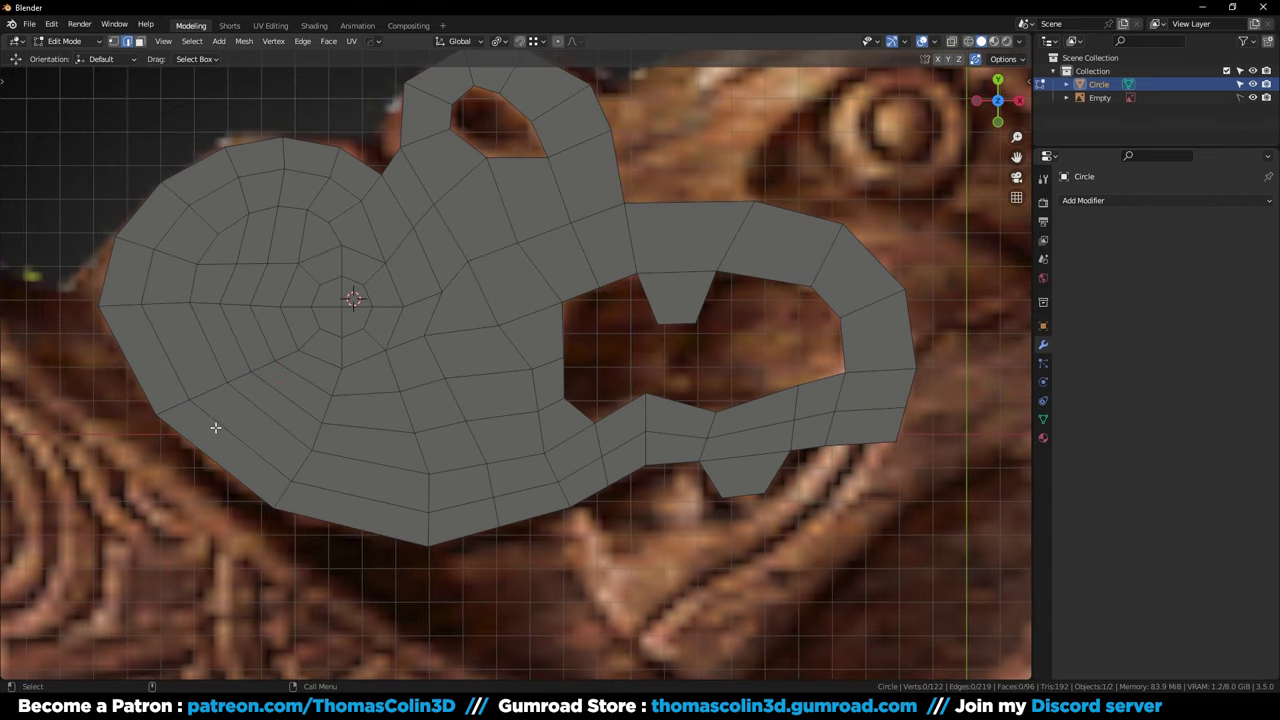
Straighten the cross edges ending at the outline's bottom-left corner by connecting a new vertex path and dissolving the old one
{"action": "left_click", "coordinate": [273, 505], "text": "shift"}
{"action": "key", "text": "j"}
{"action": "key", "text": "2"}
{"action": "key", "text": "ctrl+x"}
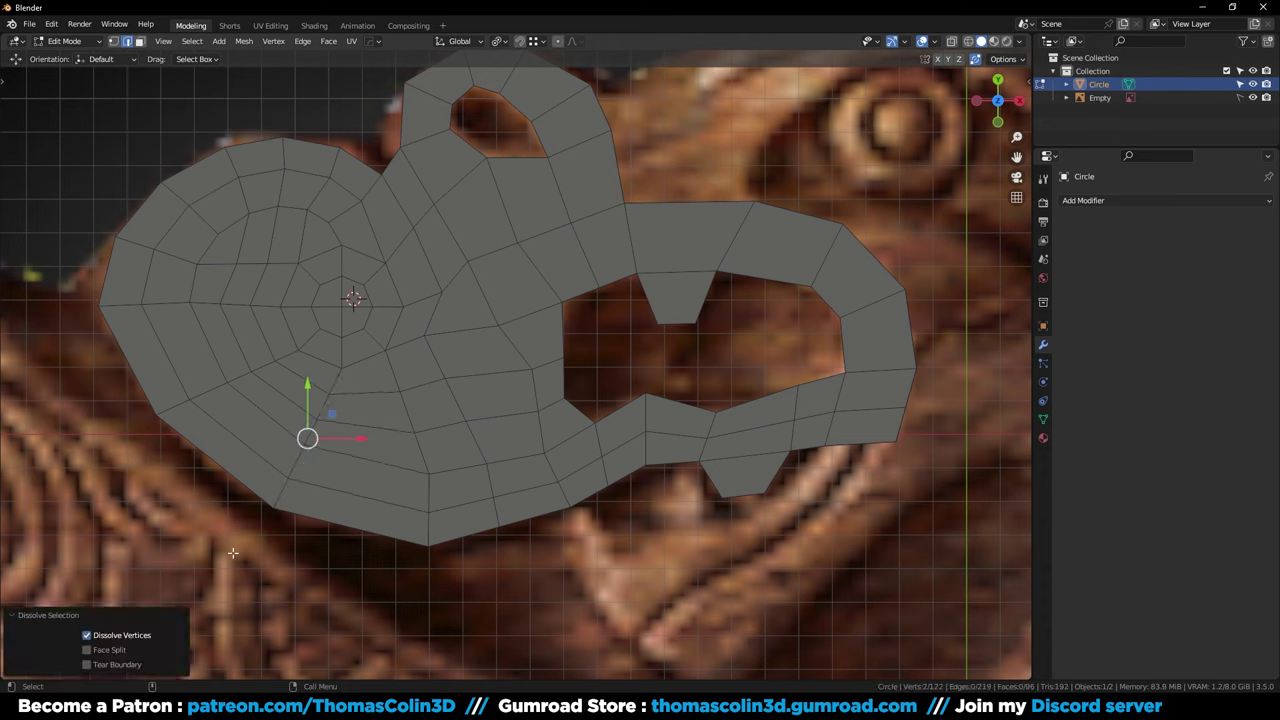
{"action": "left_click", "coordinate": [272, 531]}
Connect a straight path from below the spiral's centre to the lowest outline vertex and dissolve the uneven edges beside it
{"action": "key", "text": "1"}
{"action": "left_click", "coordinate": [384, 365]}
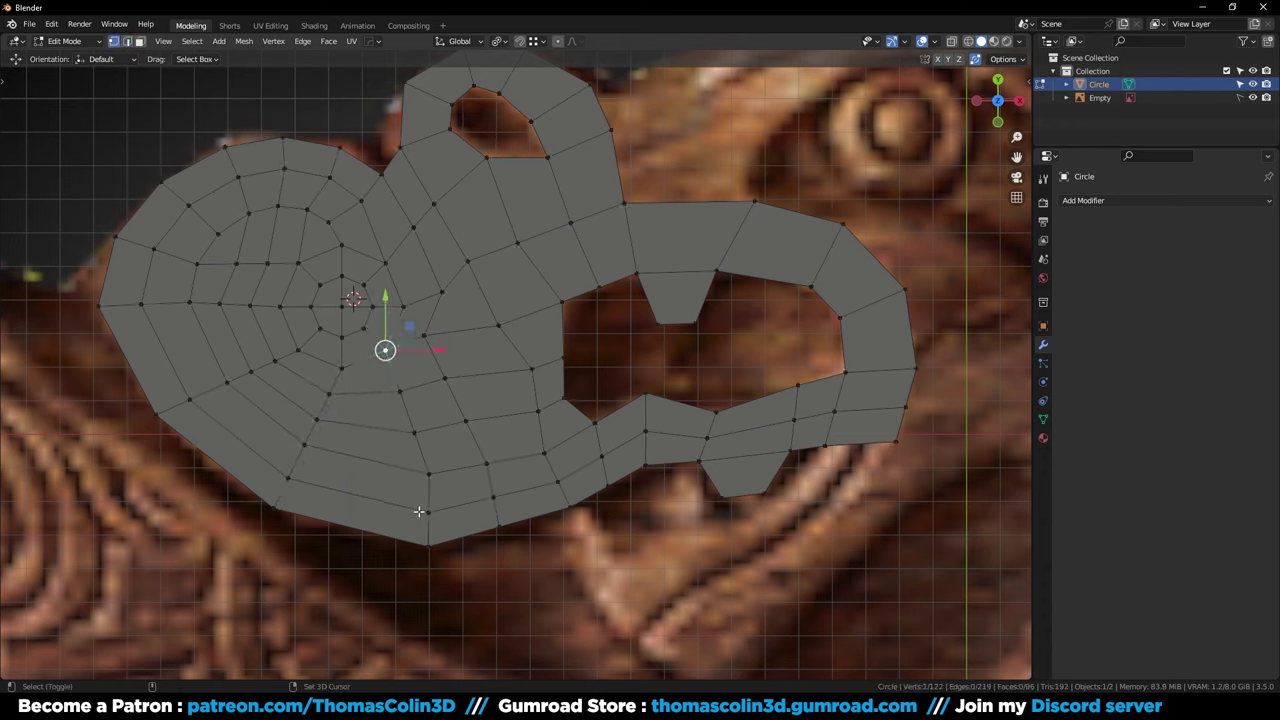
{"action": "left_click", "coordinate": [428, 545], "text": "shift"}
{"action": "key", "text": "j"}
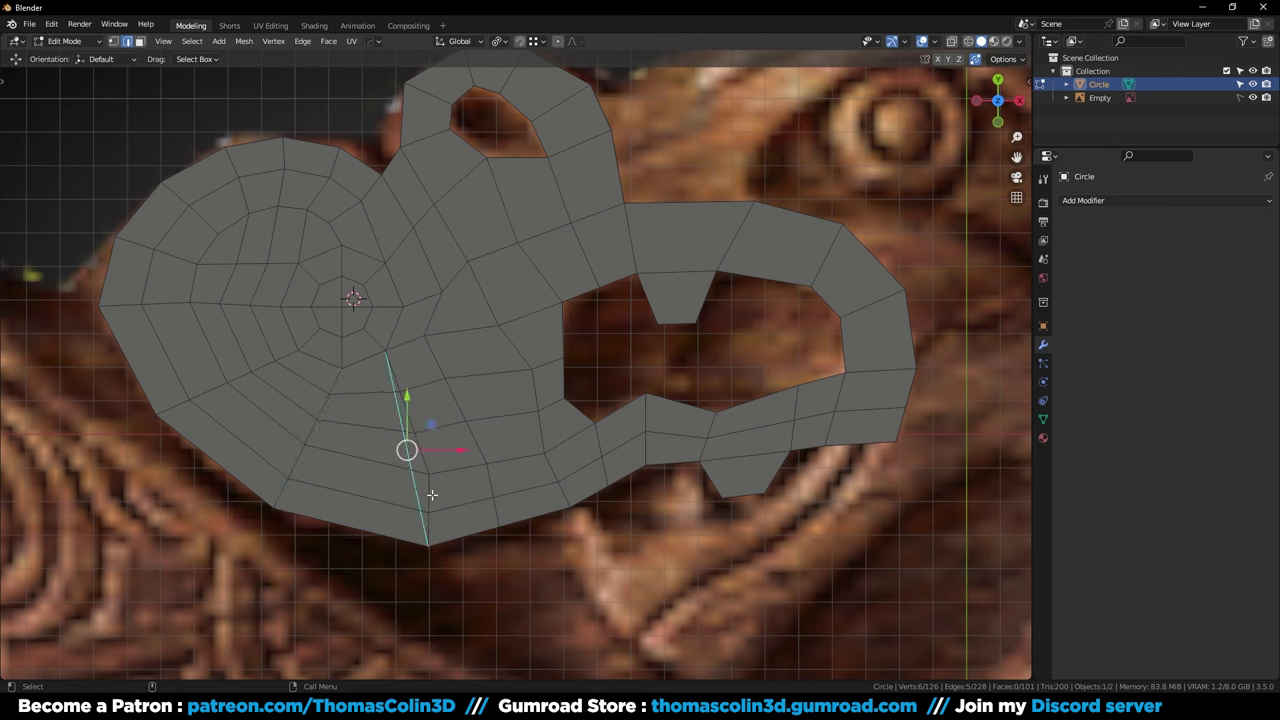
{"action": "key", "text": "ctrl+x"}
{"action": "left_click", "coordinate": [433, 633]}
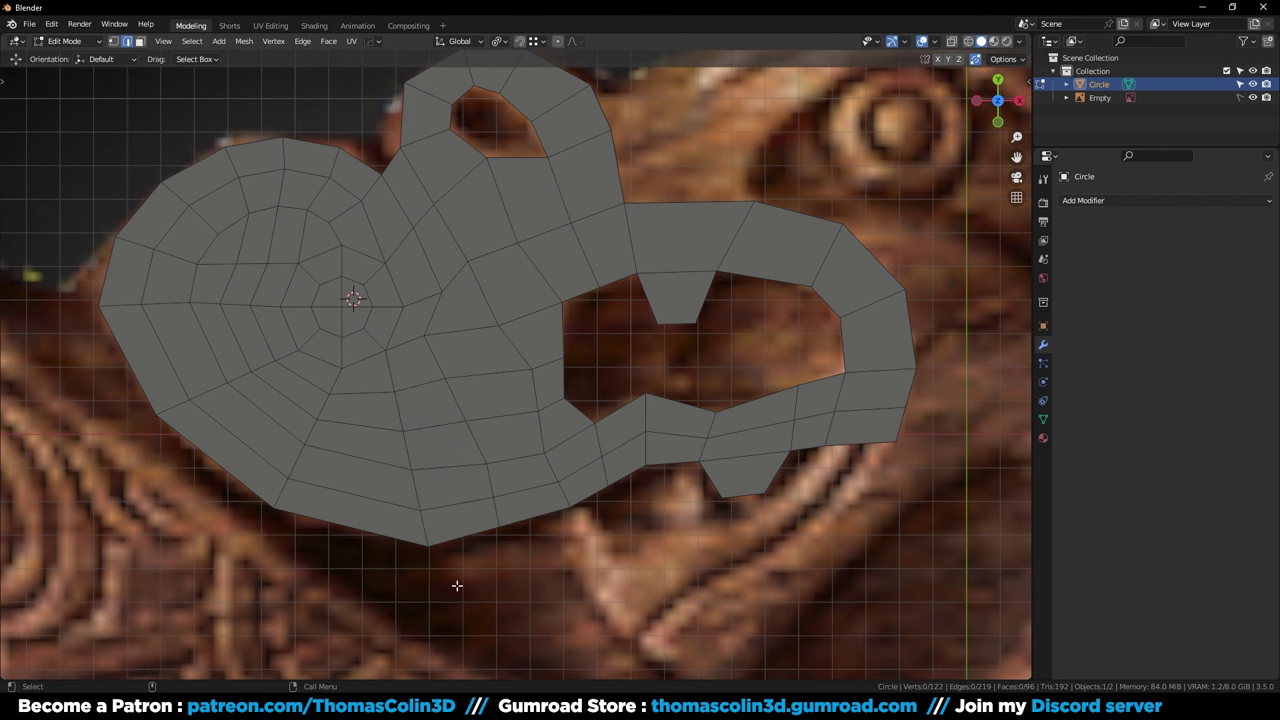
Connect a straight path to the outline vertex just right of the lowest point and dissolve the old edges
{"action": "mouse_move", "coordinate": [485, 514]}
{"action": "middle_mouse_down", "text": "ctrl"}
{"action": "mouse_move", "coordinate": [486, 531]}
{"action": "mouse_move", "coordinate": [480, 499]}
{"action": "middle_mouse_up", "text": "ctrl"}
{"action": "key", "text": "1"}
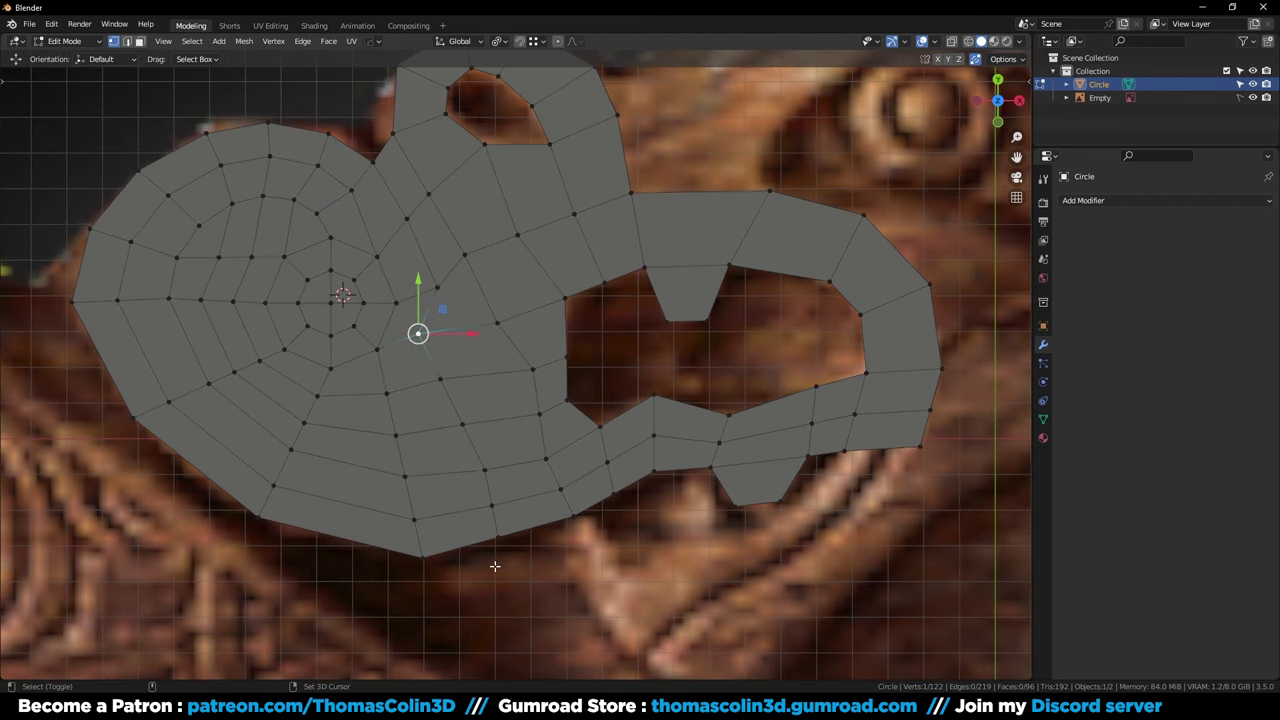
{"action": "left_click", "coordinate": [498, 537], "text": "shift"}
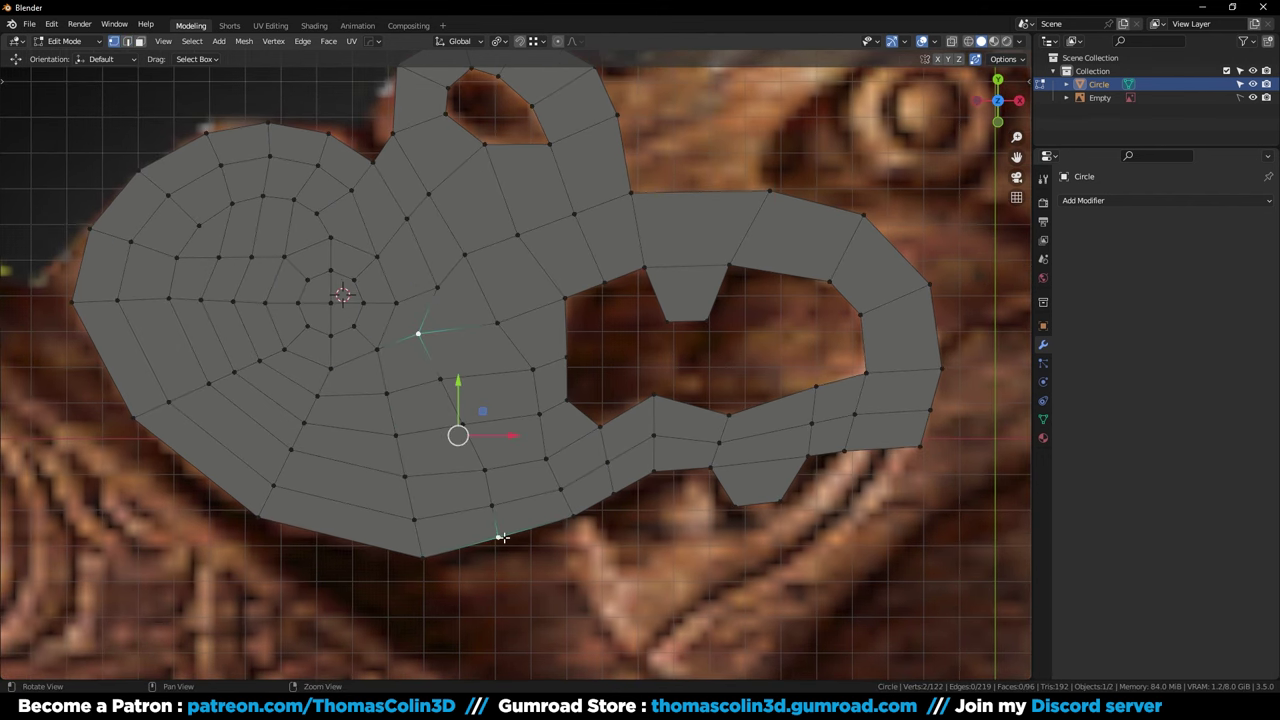
{"action": "key", "text": "j"}
{"action": "key", "text": "2"}
{"action": "left_click", "coordinate": [463, 400]}
{"action": "left_click", "coordinate": [464, 400], "text": "alt"}
{"action": "key", "text": "ctrl+x"}
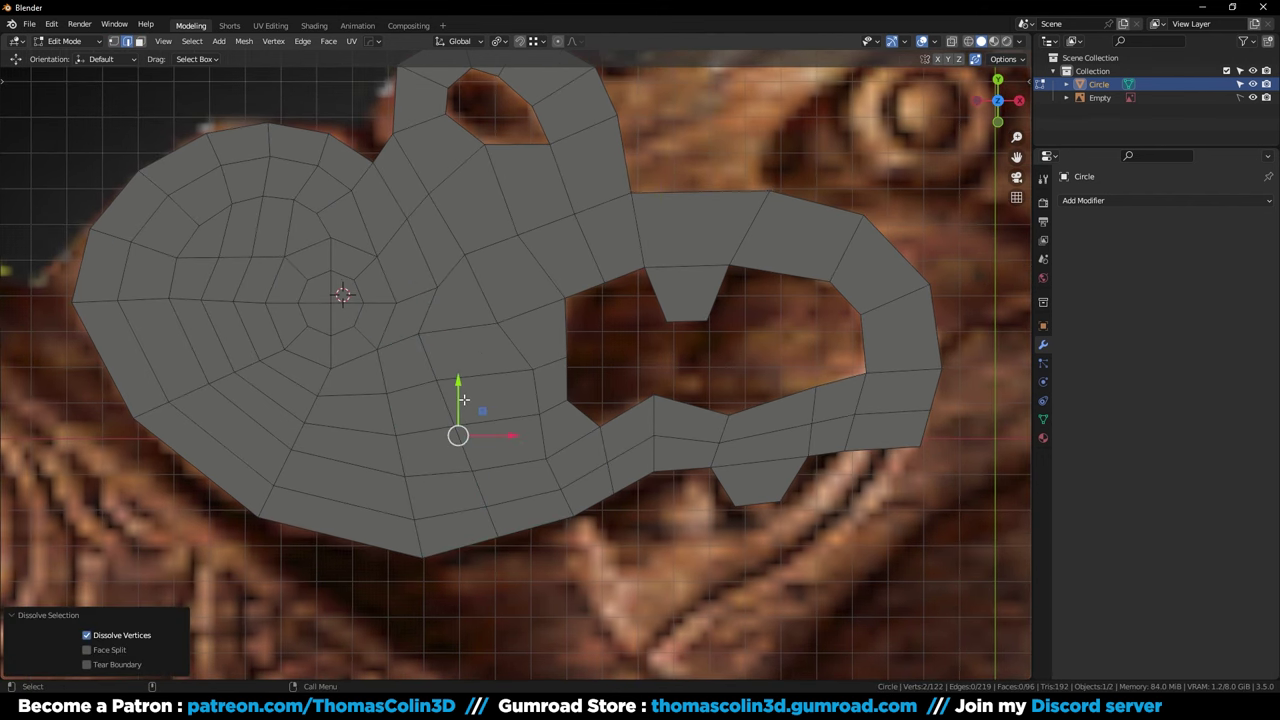
Apply Set Flow to the cross edges running from the spiral's inner ring to the lowest outline vertex
{"action": "left_click", "coordinate": [384, 375]}
{"action": "left_click", "coordinate": [418, 537], "text": "ctrl"}
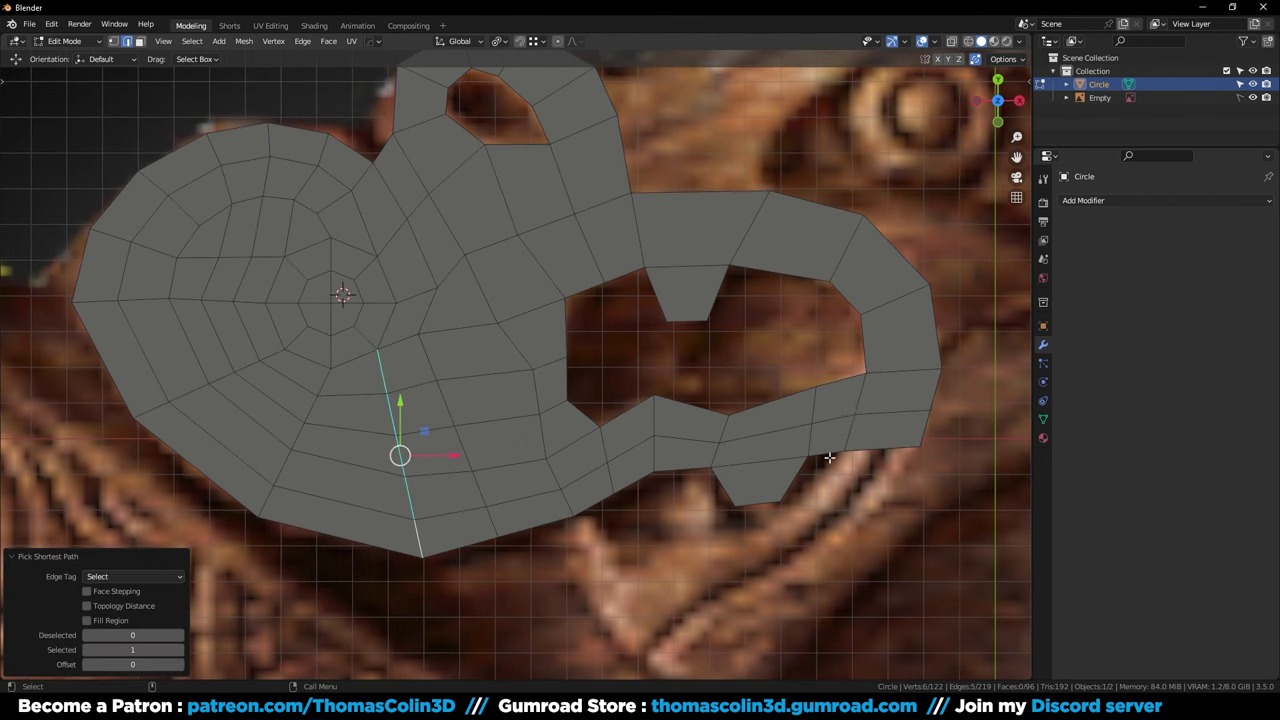
{"action": "right_click", "coordinate": [829, 458]}
{"action": "left_click", "coordinate": [776, 666]}
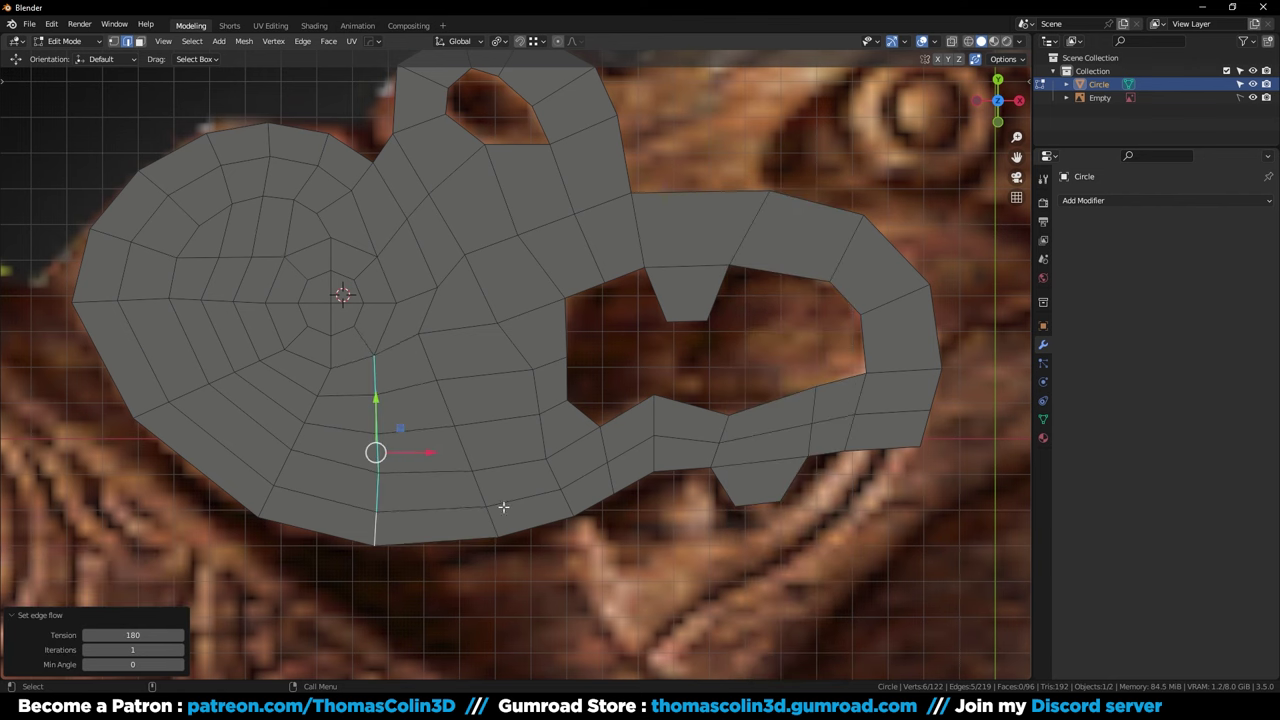
{"action": "key", "text": "ctrl+x"}
{"action": "key", "text": "ctrl+z"}
Select the horizontal row of cross edges at the spiral's far left side and even it out with Set Flow
{"action": "middle_click_drag", "start_coordinate": [391, 383], "coordinate": [391, 400], "text": "ctrl"}
{"action": "middle_click_drag", "start_coordinate": [228, 315], "coordinate": [318, 358], "text": "shift"}
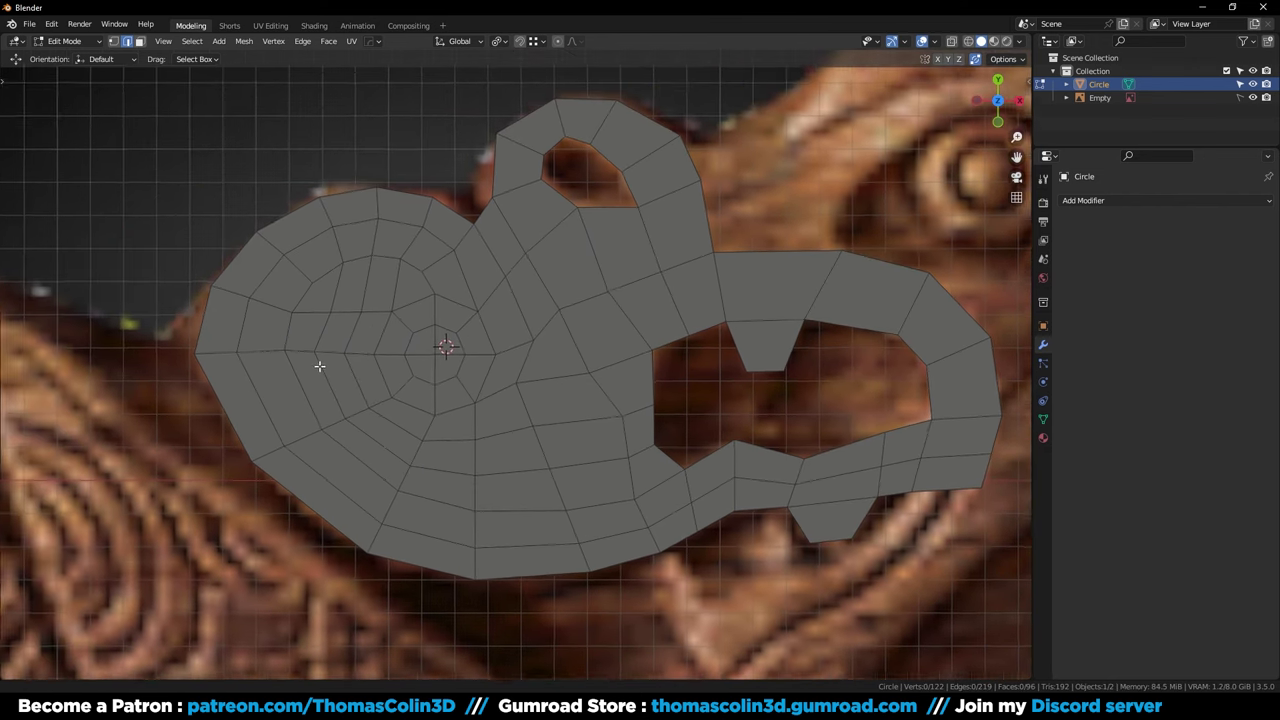
{"action": "left_click", "coordinate": [206, 353]}
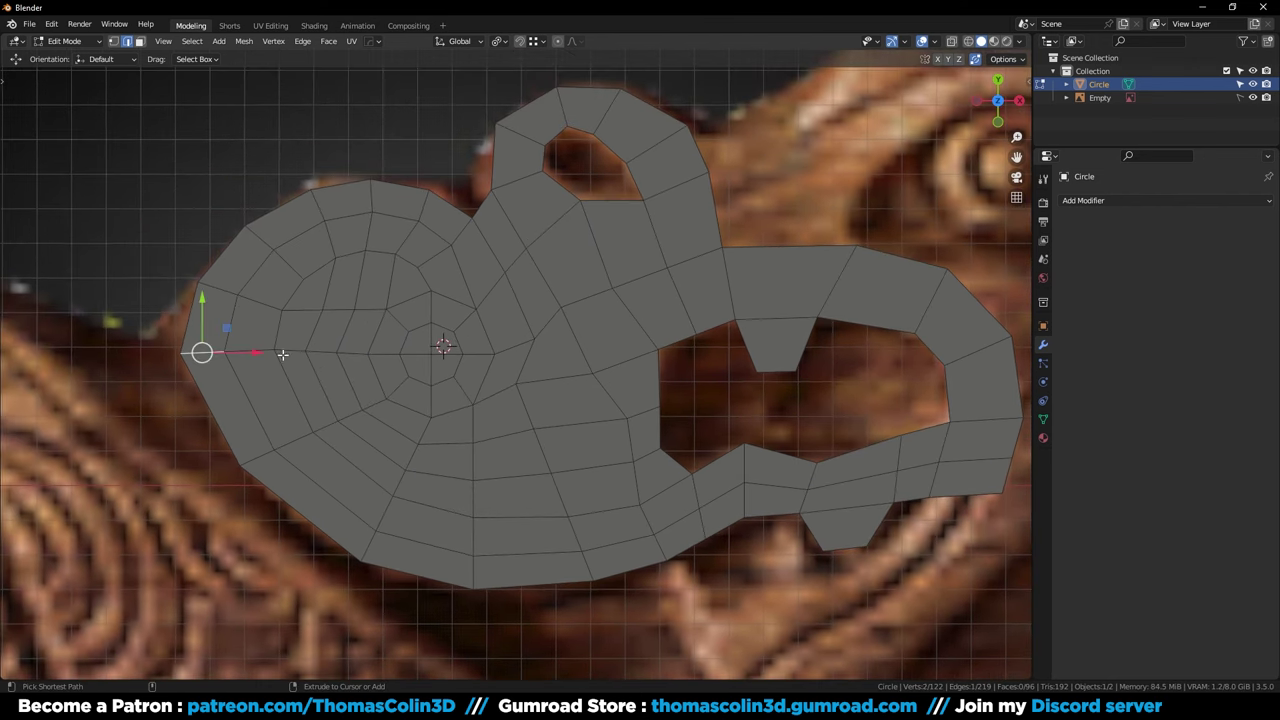
{"action": "left_click", "coordinate": [351, 353], "text": "ctrl"}
{"action": "right_click", "coordinate": [690, 490]}
{"action": "left_click", "coordinate": [640, 666]}
Connect the inner-ring vertex to the leftmost outline vertex with a straight path and dissolve the bent edges left by Set Flow
{"action": "key", "text": "1"}
{"action": "left_click", "coordinate": [366, 354]}
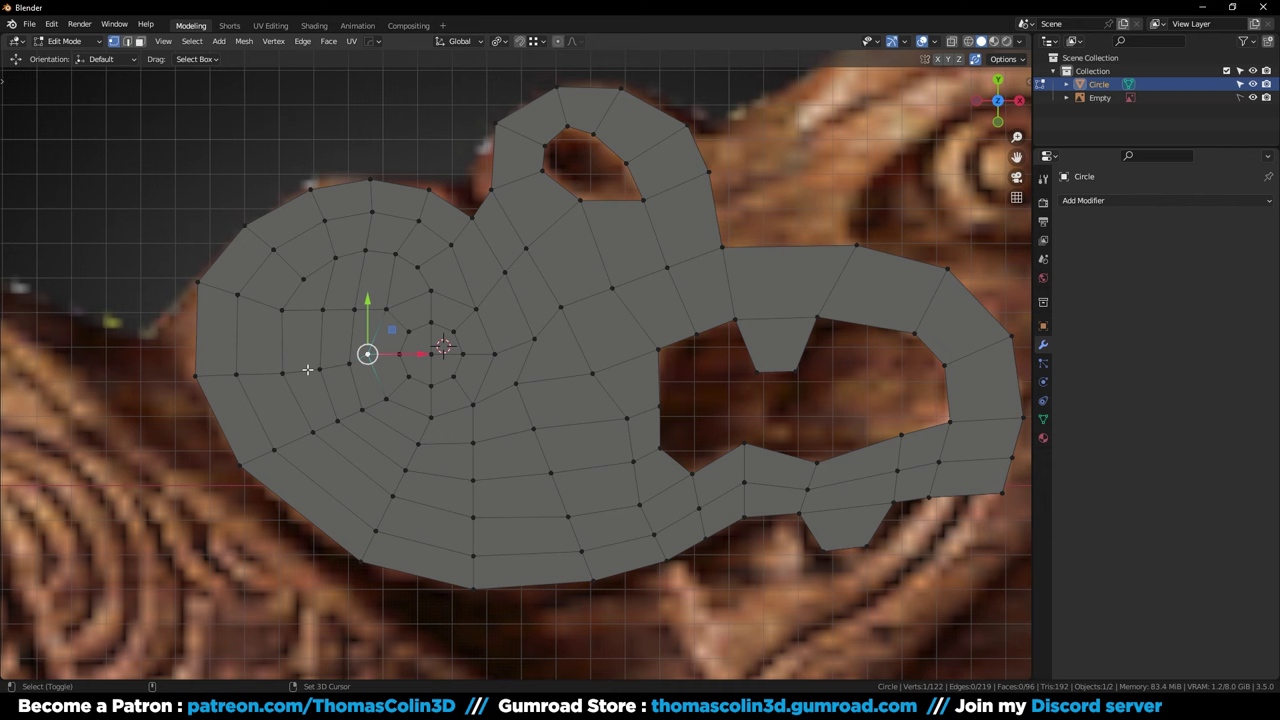
{"action": "left_click", "coordinate": [200, 376], "text": "shift"}
{"action": "key", "text": "j"}
{"action": "key", "text": "2"}
{"action": "key", "text": "alt+a"}
{"action": "double_click", "coordinate": [252, 376]}
{"action": "key", "text": "ctrl+x"}
{"action": "key", "text": "alt+a"}
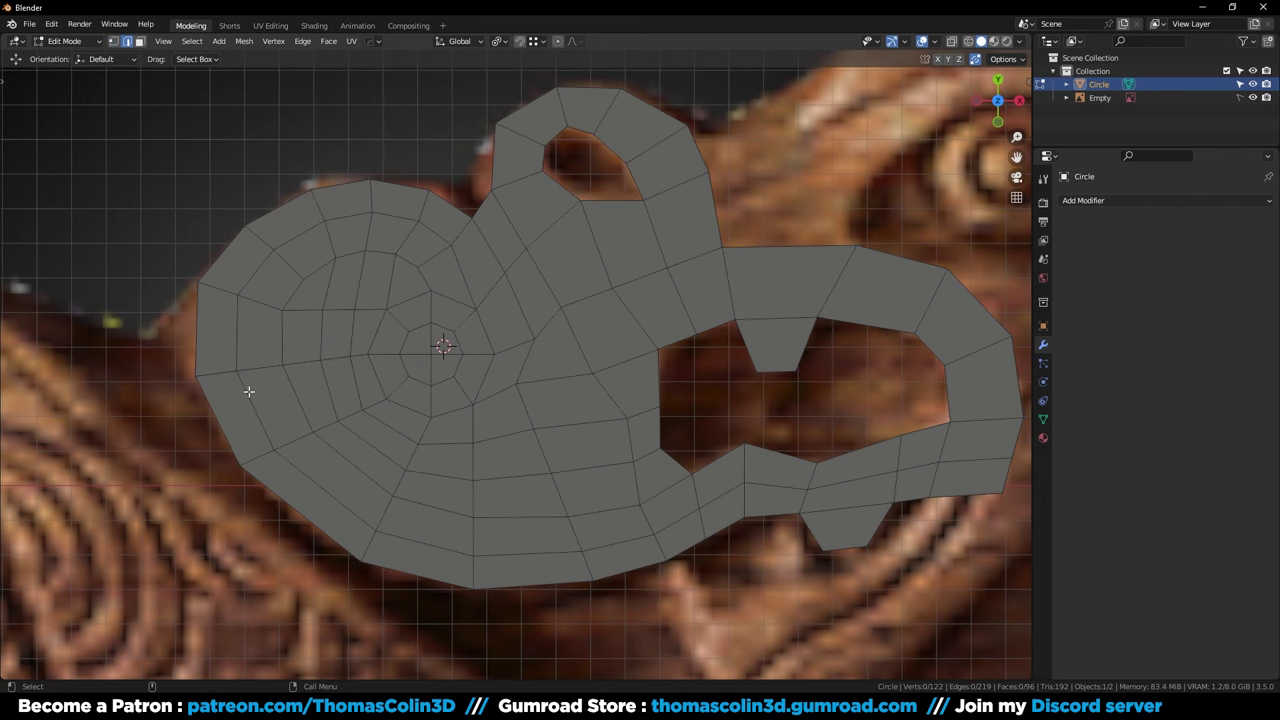
Extrude the bottom edge at the mouth strip's outer corner by about -0.0123 m X and -0.0128 m Y, and rotate it
{"action": "right_click_drag", "start_coordinate": [249, 391], "coordinate": [362, 373], "text": "alt"}
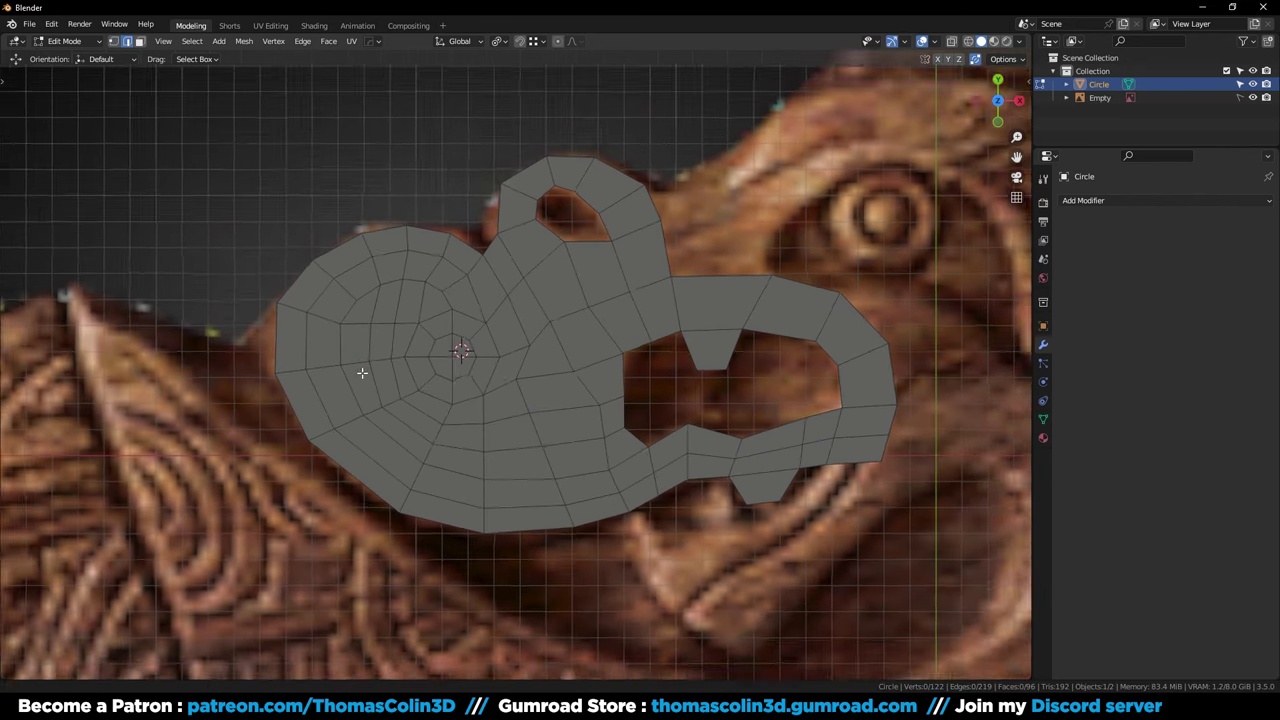
{"action": "middle_click_drag", "start_coordinate": [362, 373], "coordinate": [335, 332], "text": "ctrl"}
{"action": "left_click", "coordinate": [636, 364]}
{"action": "key", "text": "e"}
{"action": "left_click", "coordinate": [700, 395]}
{"action": "key", "text": "r"}
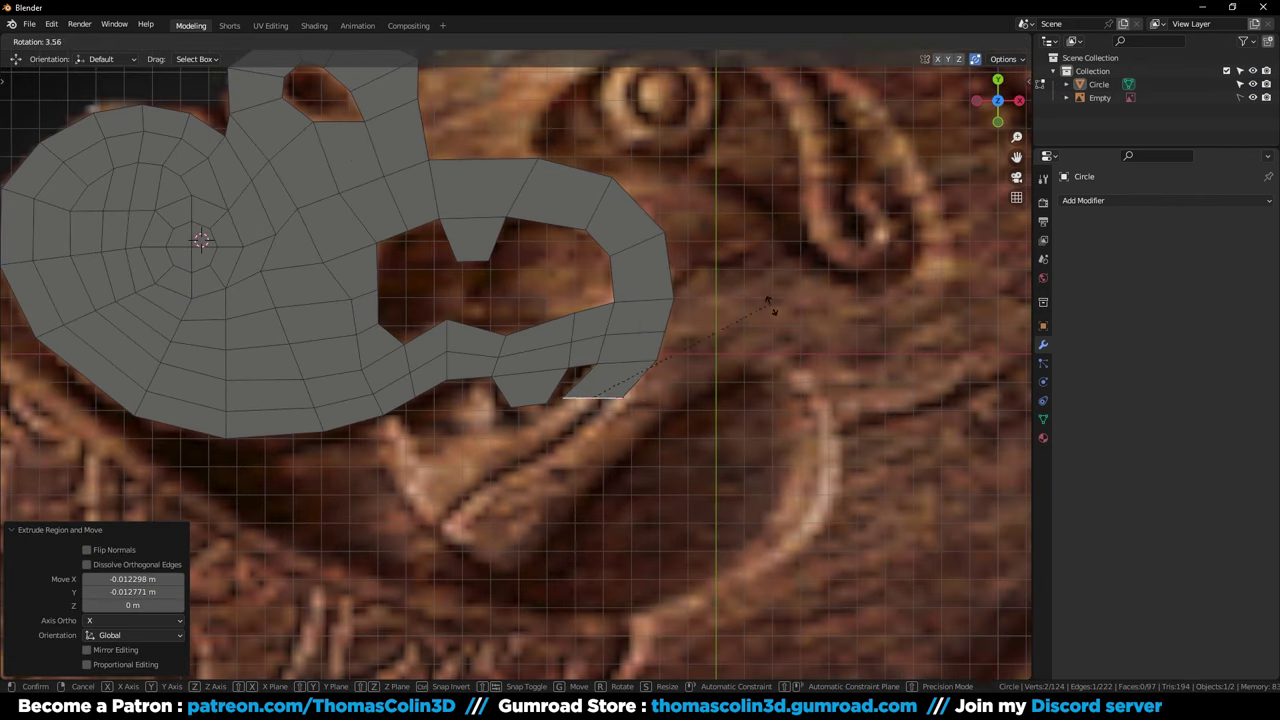
{"action": "left_click", "coordinate": [732, 412]}
Widen the extruded lower jaw strip to two faces, align its vertices to the reference and extrude its end to the chin tip
{"action": "key", "text": "e"}
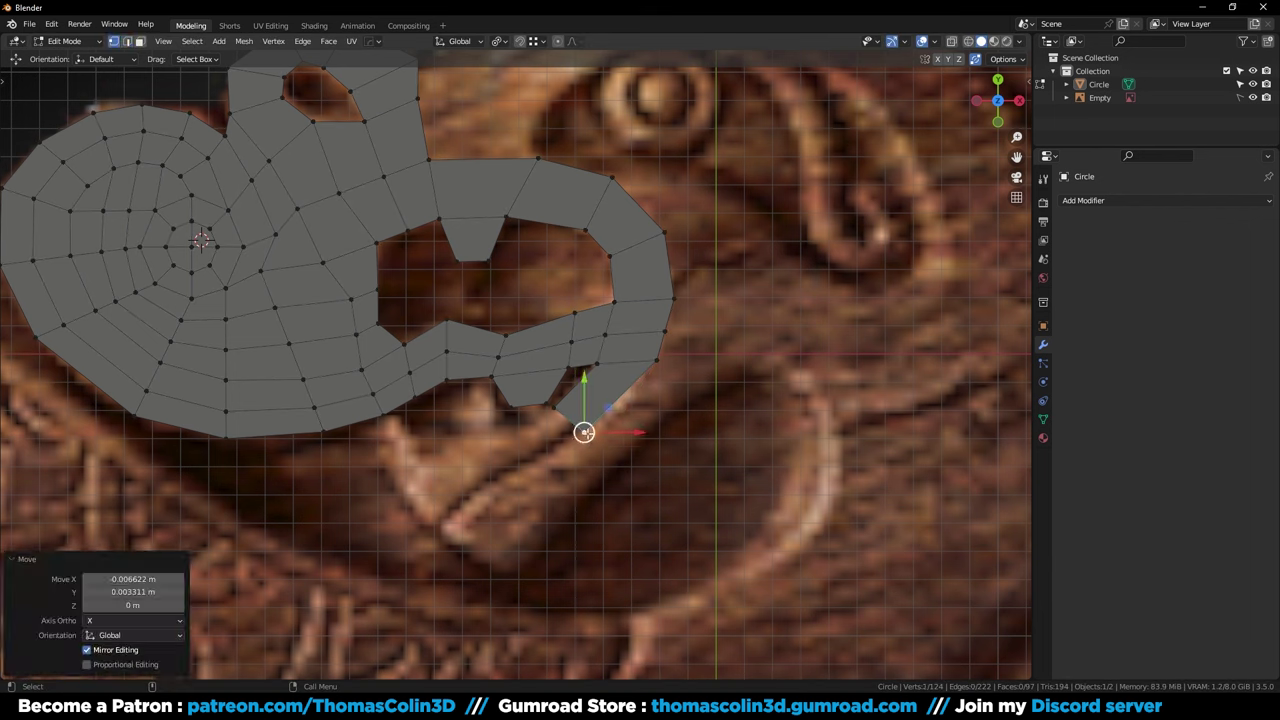
{"action": "left_click", "coordinate": [662, 420]}
{"action": "key", "text": "1"}
{"action": "left_click", "coordinate": [690, 391]}
{"action": "key", "text": "g"}
{"action": "key", "text": "e"}
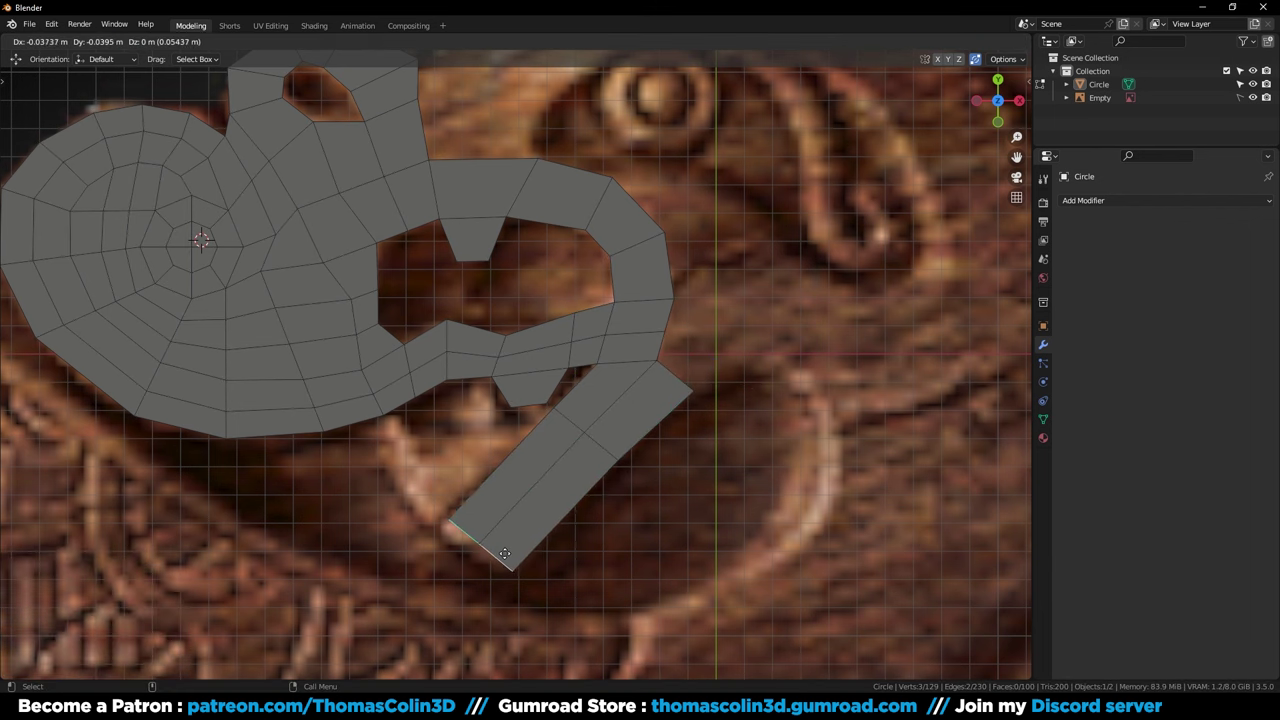
{"action": "left_click", "coordinate": [492, 563]}
Add two centred loop cuts across the long lower section of the jaw strip
{"action": "left_click", "coordinate": [519, 486]}
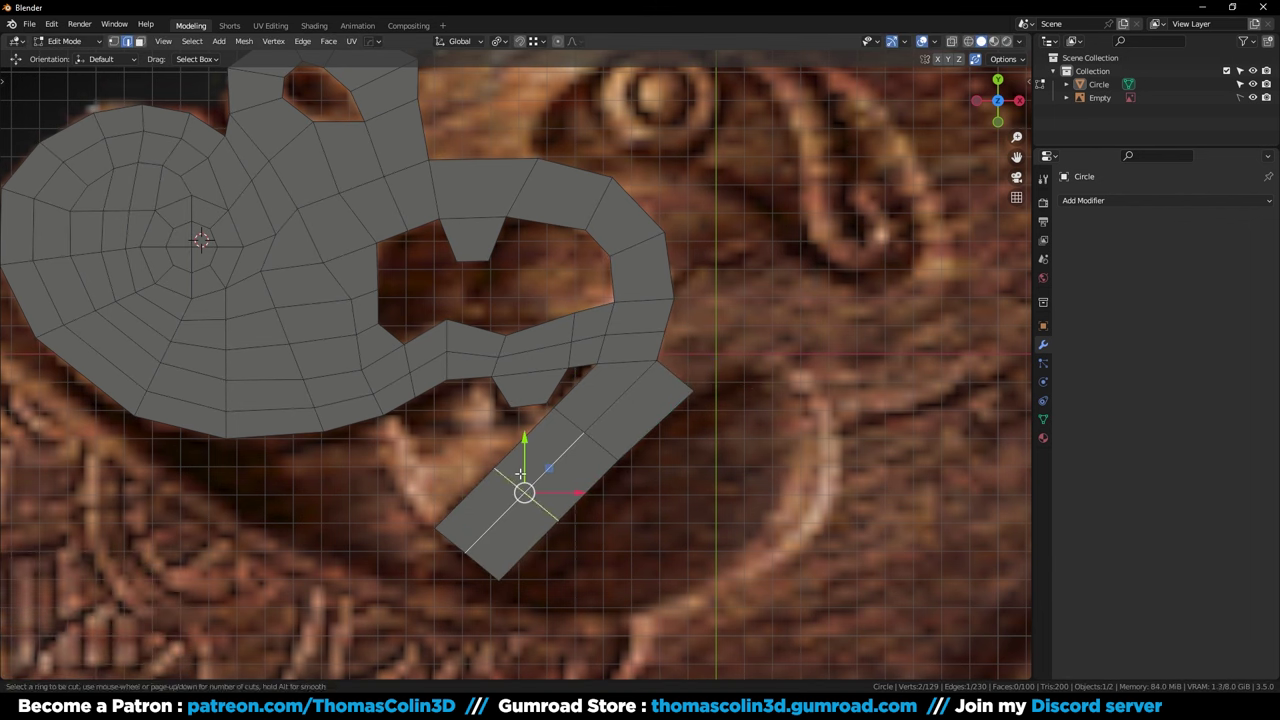
{"action": "scroll", "coordinate": [520, 474], "scroll_direction": "up", "scroll_amount": 1}
{"action": "left_click", "coordinate": [520, 474]}
{"action": "right_click", "coordinate": [520, 474]}
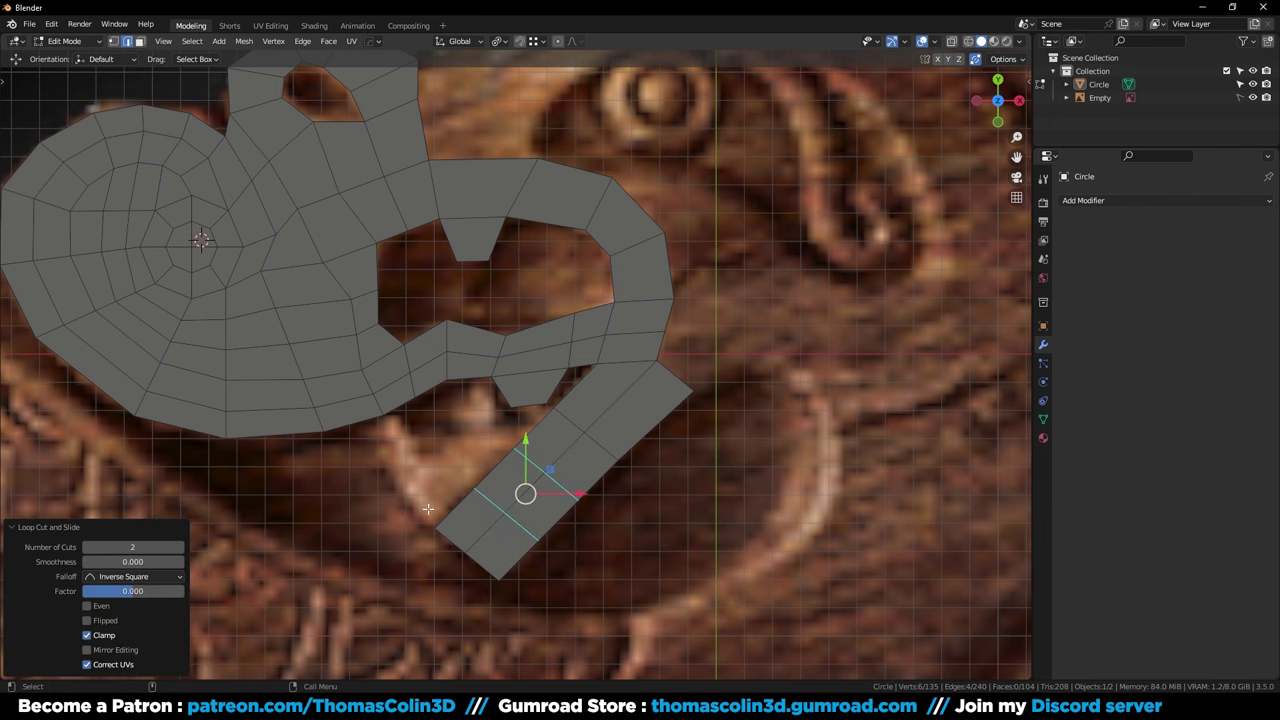
Extrude the jaw strip's side edge near the chin tip towards the front tooth and shift it about 0.0012 m along X
{"action": "left_click", "coordinate": [450, 512]}
{"action": "key", "text": "e"}
{"action": "left_click", "coordinate": [412, 479]}
{"action": "key", "text": "g"}
{"action": "key", "text": "x"}
{"action": "left_click", "coordinate": [543, 404]}
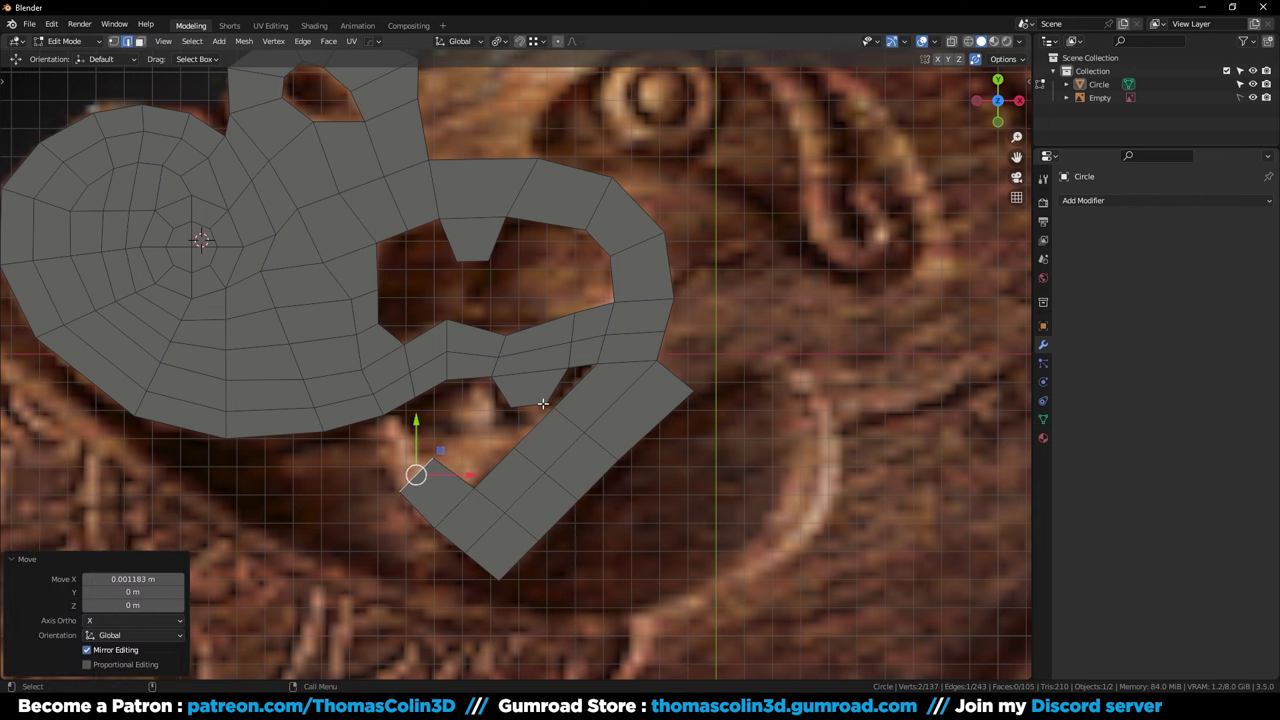
Extrude the front tooth further up, rotate its end edge, scale it to 0.624 and place it over the reference tip
{"action": "key", "text": "e"}
{"action": "left_click", "coordinate": [515, 353]}
{"action": "key", "text": "r"}
{"action": "left_click", "coordinate": [660, 342]}
{"action": "key", "text": "s"}
{"action": "left_click", "coordinate": [553, 356]}
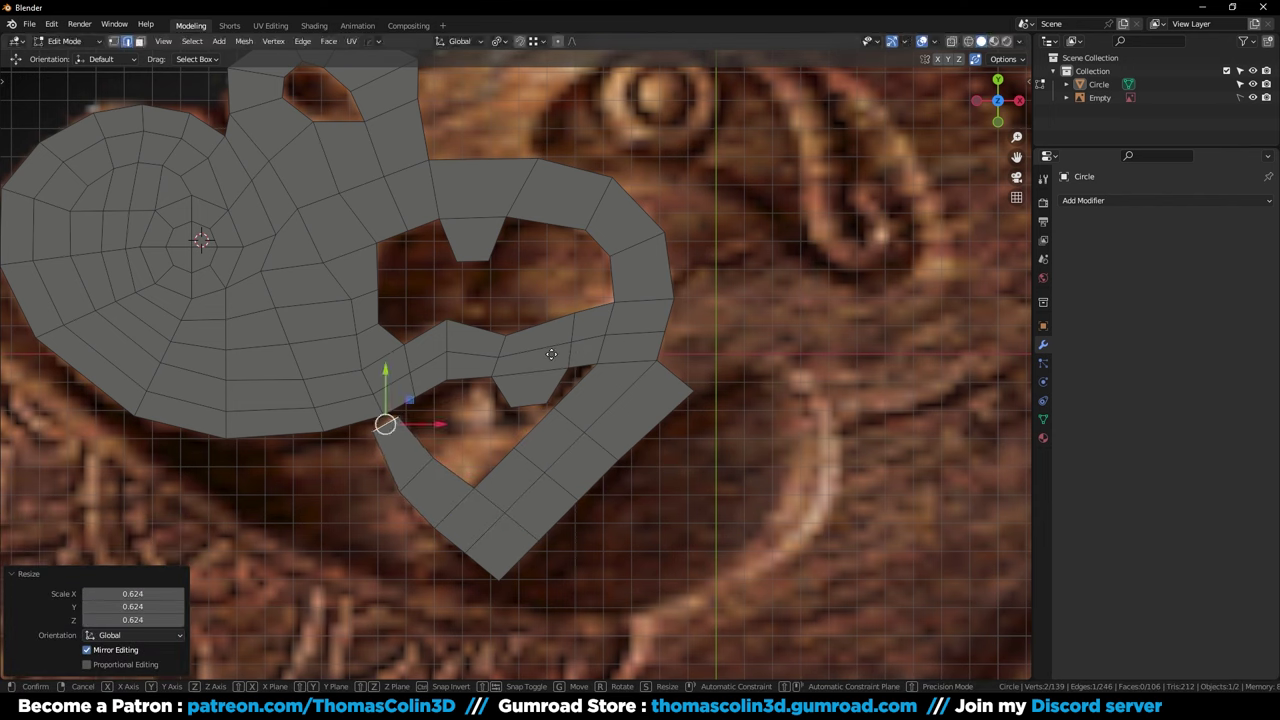
{"action": "key", "text": "g"}
{"action": "left_click", "coordinate": [556, 359]}
Extrude the jaw's middle inner edge upward, merge its corner with the front tooth's base and reposition the other corner
{"action": "left_click", "coordinate": [498, 466]}
{"action": "key", "text": "shift+z"}
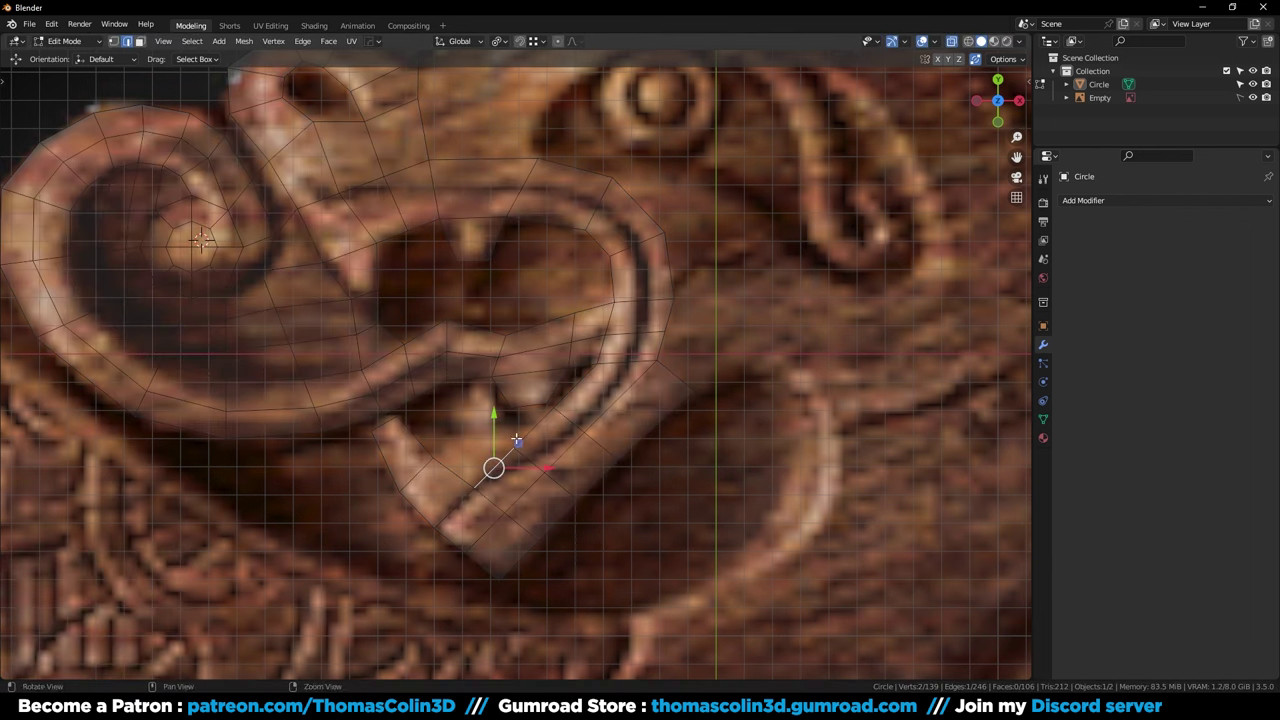
{"action": "key", "text": "shift+z"}
{"action": "key", "text": "e"}
{"action": "left_click", "coordinate": [472, 431]}
{"action": "key", "text": "1"}
{"action": "left_click_drag", "start_coordinate": [402, 422], "coordinate": [469, 487]}
{"action": "left_click", "coordinate": [471, 417]}
{"action": "key", "text": "g"}
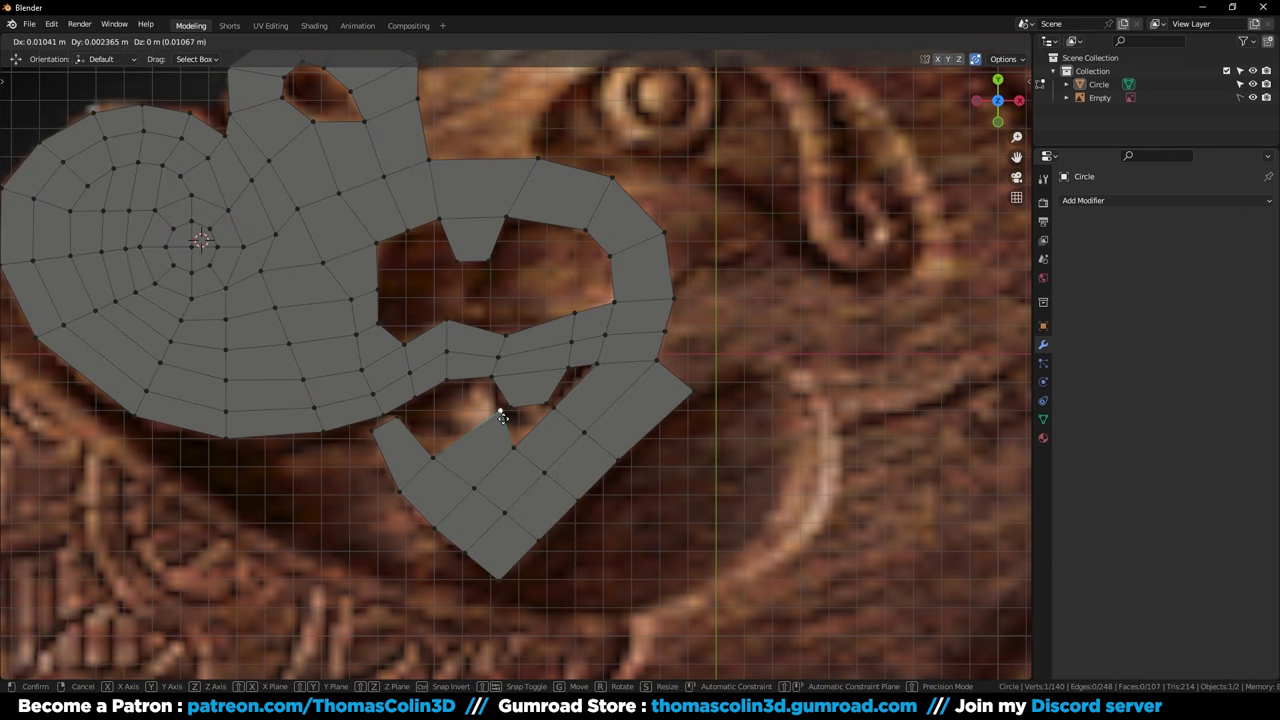
{"action": "left_click", "coordinate": [503, 411]}
Add one centred loop cut through the new inner face and the jaw strip below it
{"action": "key", "text": "2"}
{"action": "left_click", "coordinate": [468, 434]}
{"action": "key", "text": "ctrl+r"}
{"action": "double_click", "coordinate": [470, 437]}
Extrude the outer half of the new face's top edge into a second lower tooth, rotating, scaling and moving its tip
{"action": "left_click", "coordinate": [486, 422]}
{"action": "key", "text": "e"}
{"action": "key", "text": "r"}
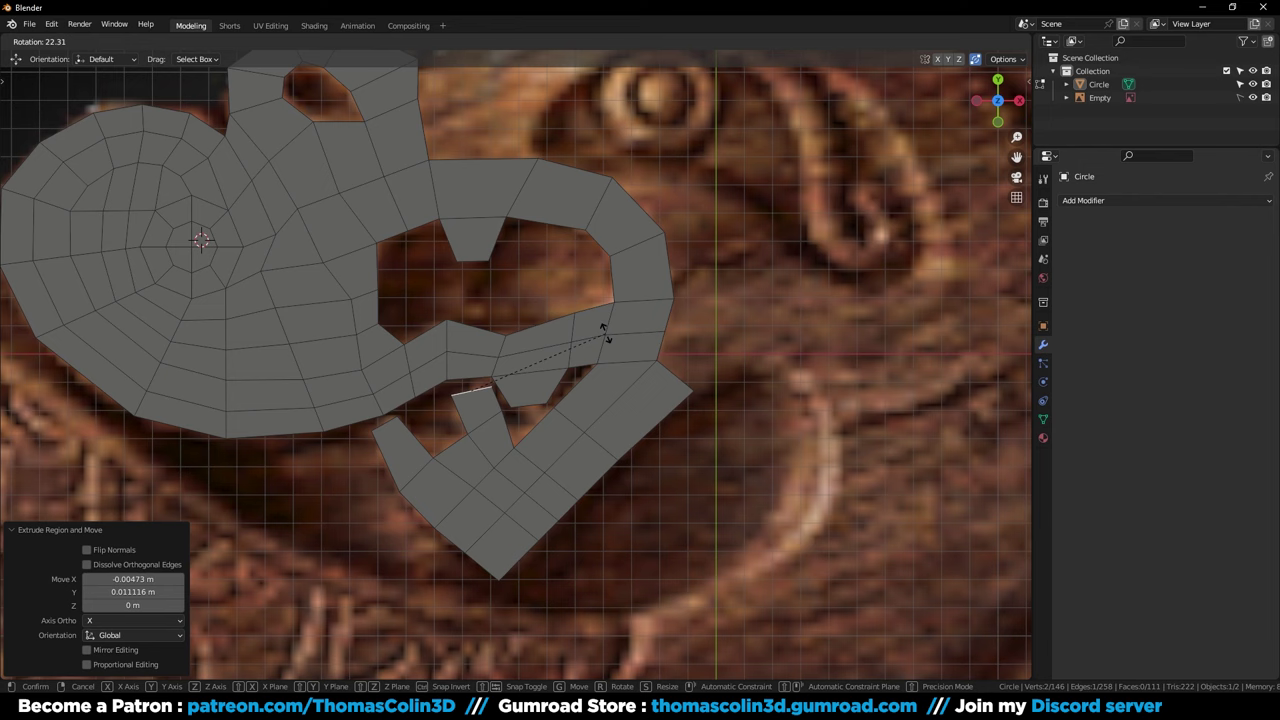
{"action": "left_click", "coordinate": [598, 345]}
{"action": "middle_click_drag", "start_coordinate": [580, 366], "coordinate": [640, 330], "text": "ctrl"}
{"action": "key", "text": "s"}
{"action": "left_click", "coordinate": [636, 306]}
{"action": "key", "text": "g"}
{"action": "left_click", "coordinate": [504, 380]}
Move the vertices on the front side of the second lower tooth to match the reference
{"action": "key", "text": "1"}
{"action": "left_click", "coordinate": [437, 406]}
{"action": "key", "text": "g"}
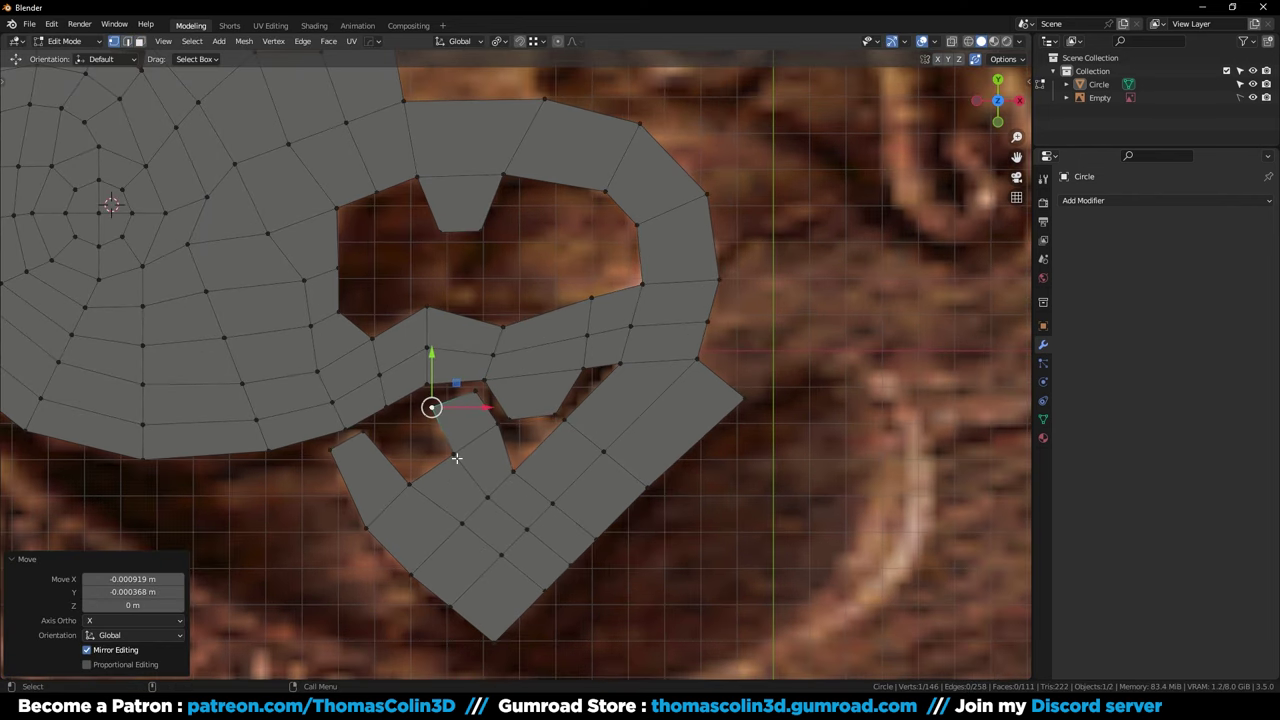
{"action": "left_click", "coordinate": [454, 455]}
{"action": "key", "text": "g"}
Select the jaw strip's centre-line and outer edges near the chin and distribute them evenly with LoopTools Space
{"action": "key", "text": "2"}
{"action": "left_click", "coordinate": [478, 576]}
{"action": "left_click", "coordinate": [572, 486], "text": "ctrl"}
{"action": "left_click", "coordinate": [610, 513], "text": "shift"}
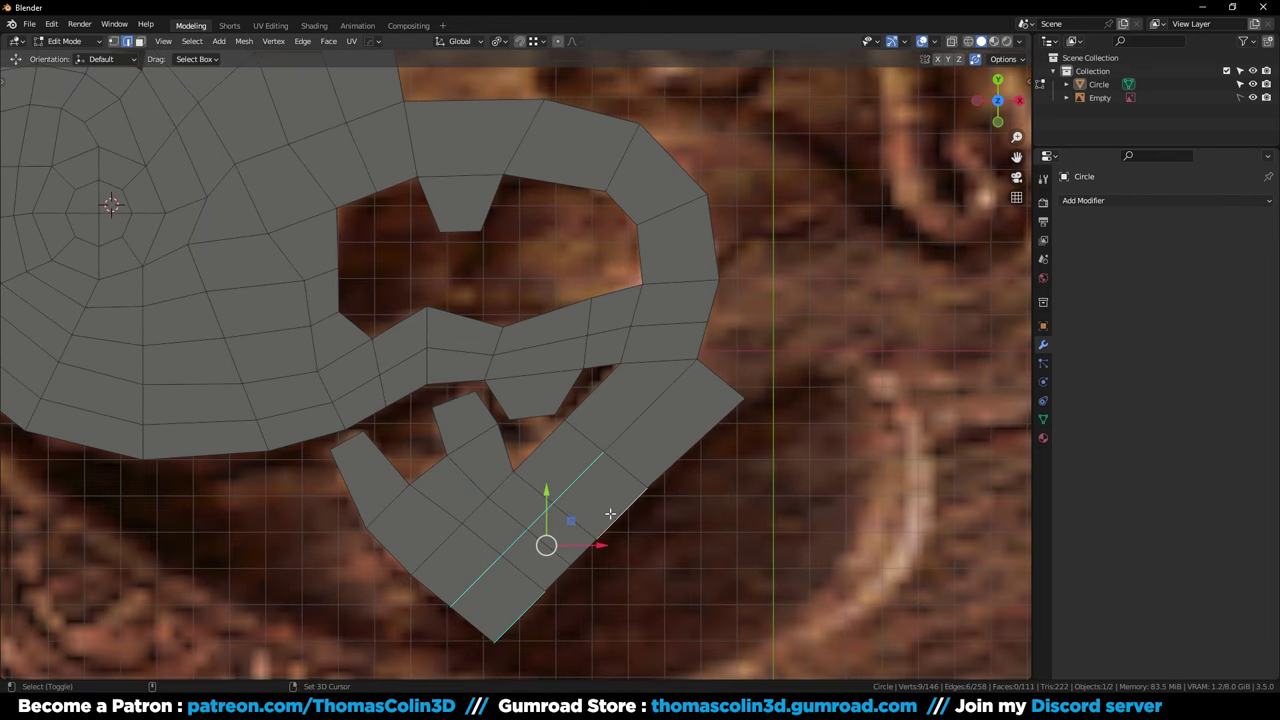
{"action": "right_click", "coordinate": [795, 416]}
{"action": "mouse_move", "coordinate": [790, 229]}
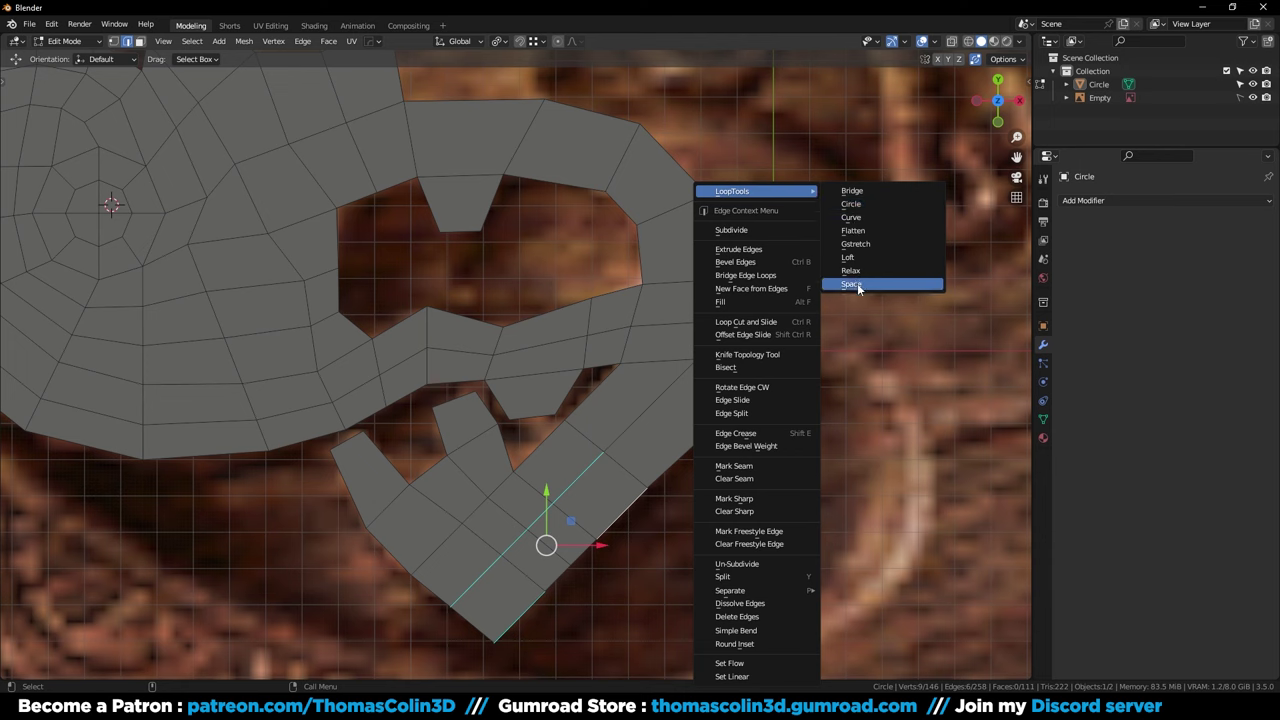
{"action": "left_click", "coordinate": [857, 283]}
{"action": "left_click", "coordinate": [562, 577]}
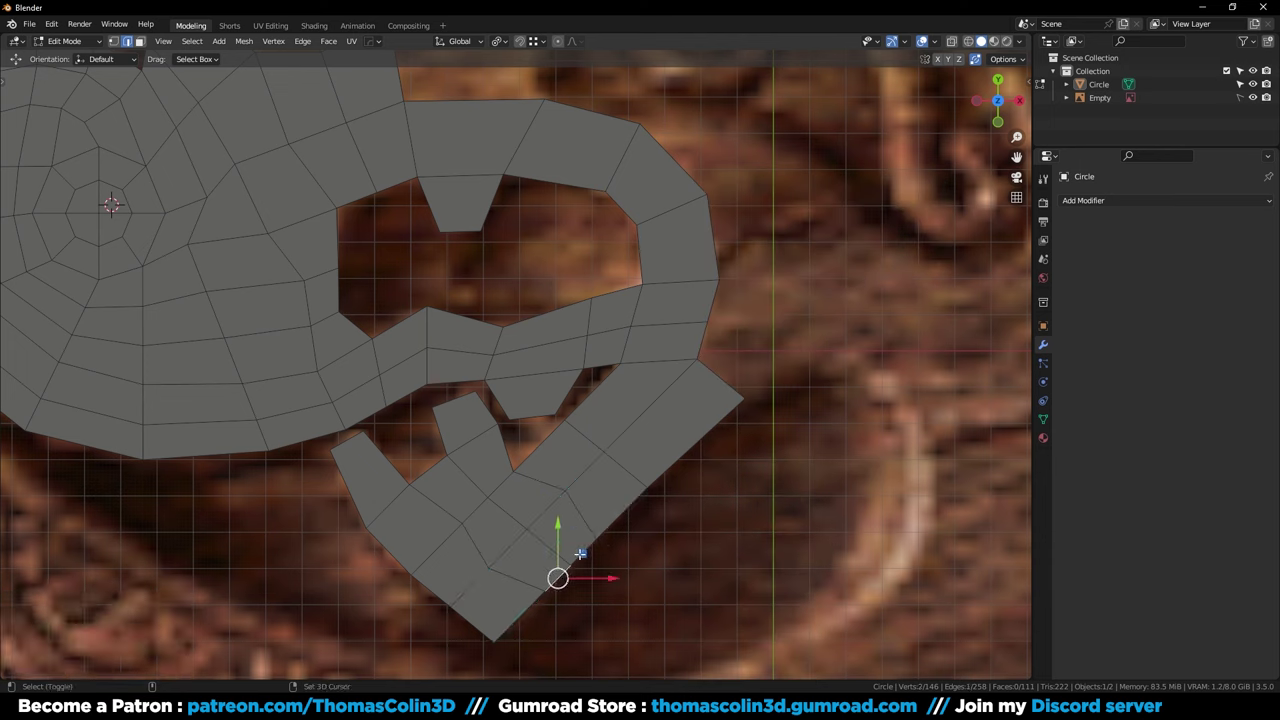
Select the edges along the jaw strip's outer border near the chin and even out their spacing with LoopTools Space
{"action": "left_click", "coordinate": [510, 615], "text": "shift"}
{"action": "right_click", "coordinate": [860, 352]}
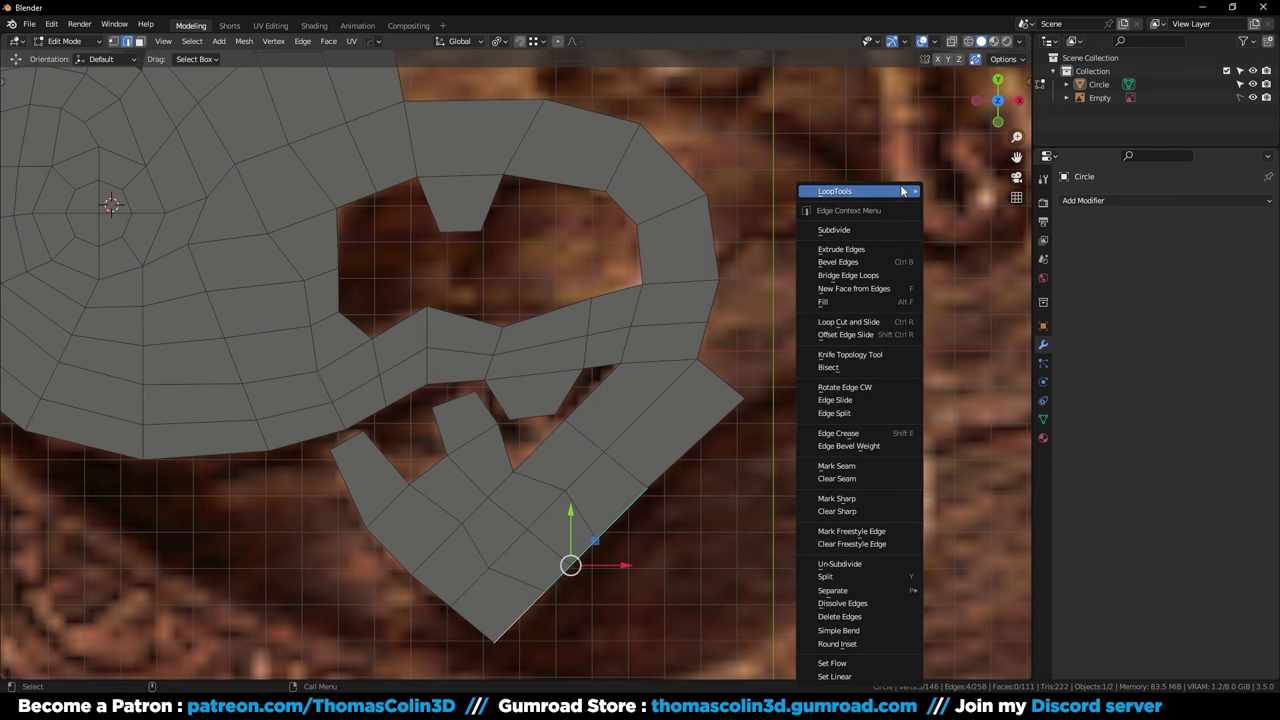
{"action": "mouse_move", "coordinate": [903, 191]}
{"action": "left_click", "coordinate": [965, 278]}
{"action": "left_click", "coordinate": [776, 544]}
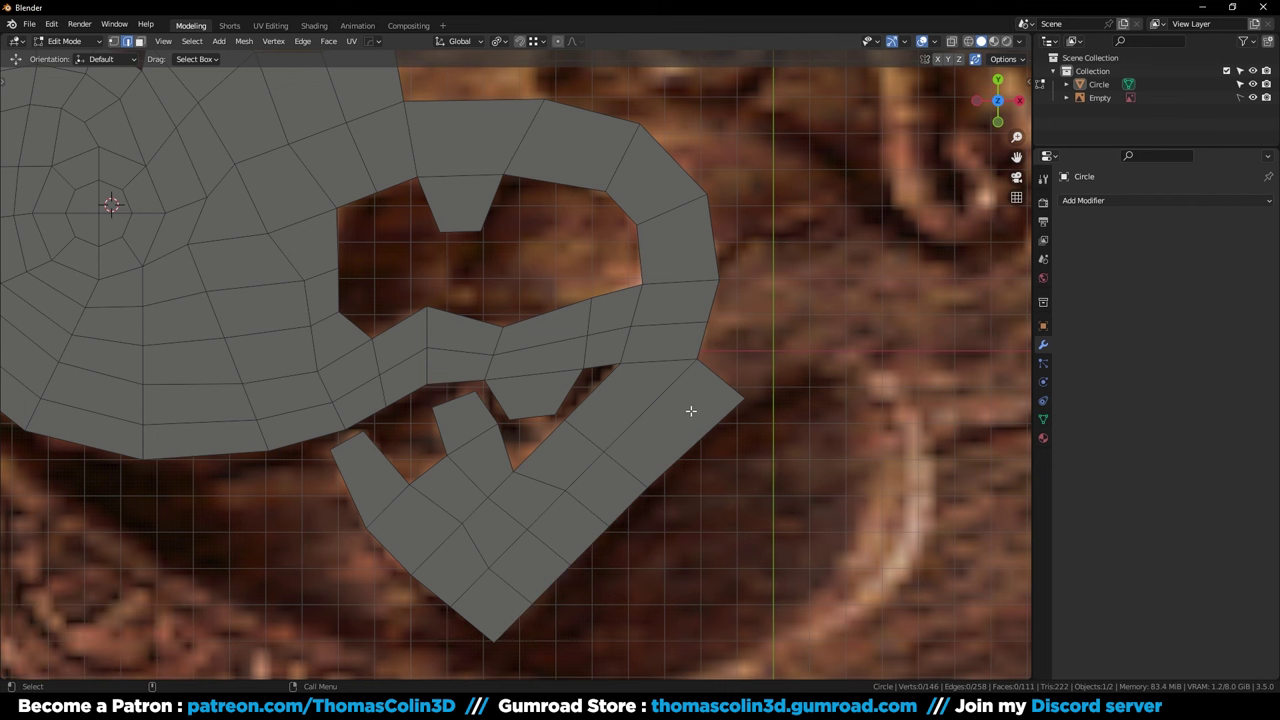
Extrude the jaw strip's rear end edge about 0.02 m backward, rotating and moving the new edge to follow the reference
{"action": "middle_click_drag", "start_coordinate": [688, 411], "coordinate": [645, 398], "text": "ctrl"}
{"action": "left_click", "coordinate": [590, 391]}
{"action": "middle_click_drag", "start_coordinate": [538, 422], "coordinate": [534, 480], "text": "ctrl"}
{"action": "left_click", "coordinate": [526, 394]}
{"action": "key", "text": "e"}
{"action": "left_click", "coordinate": [582, 370]}
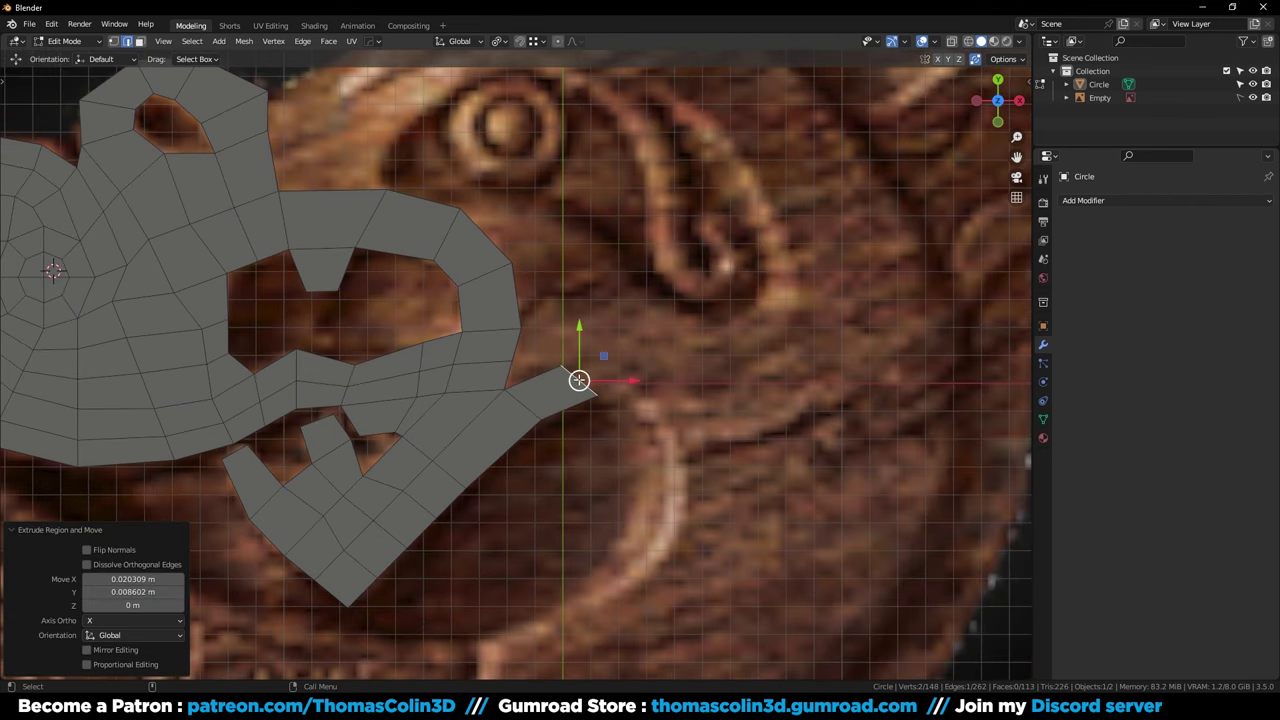
{"action": "key", "text": "r"}
{"action": "left_click", "coordinate": [791, 390]}
{"action": "key", "text": "g"}
{"action": "left_click", "coordinate": [802, 386]}
Extrude two more jaw strip segments that arch over and bend down along the reference, rotating each end edge and moving the last one
{"action": "key", "text": "e"}
{"action": "left_click", "coordinate": [729, 357]}
{"action": "key", "text": "r"}
{"action": "left_click", "coordinate": [752, 317]}
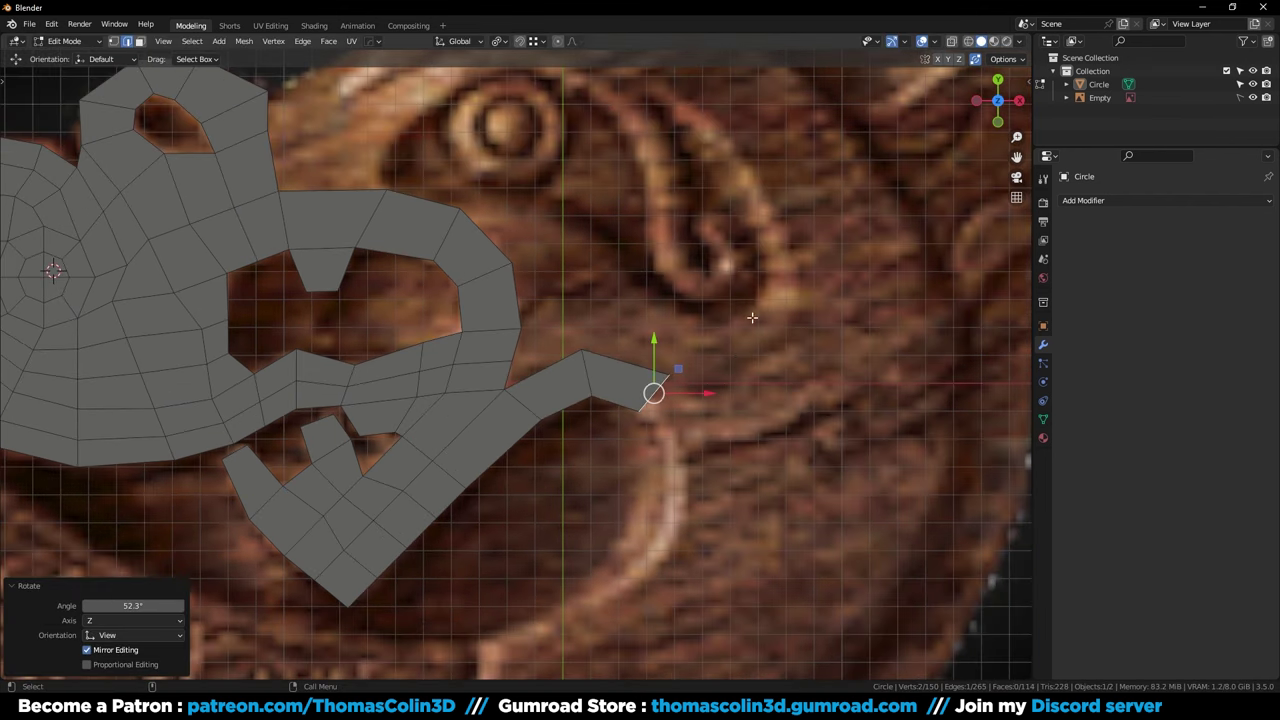
{"action": "key", "text": "e"}
{"action": "left_click", "coordinate": [786, 383]}
{"action": "key", "text": "r"}
{"action": "left_click", "coordinate": [867, 398]}
{"action": "key", "text": "g"}
{"action": "left_click", "coordinate": [869, 398]}
{"action": "mouse_move", "coordinate": [550, 293]}
{"action": "middle_mouse_down", "text": "ctrl"}
{"action": "mouse_move", "coordinate": [548, 356]}
{"action": "mouse_move", "coordinate": [547, 292]}
{"action": "middle_mouse_up", "text": "ctrl"}
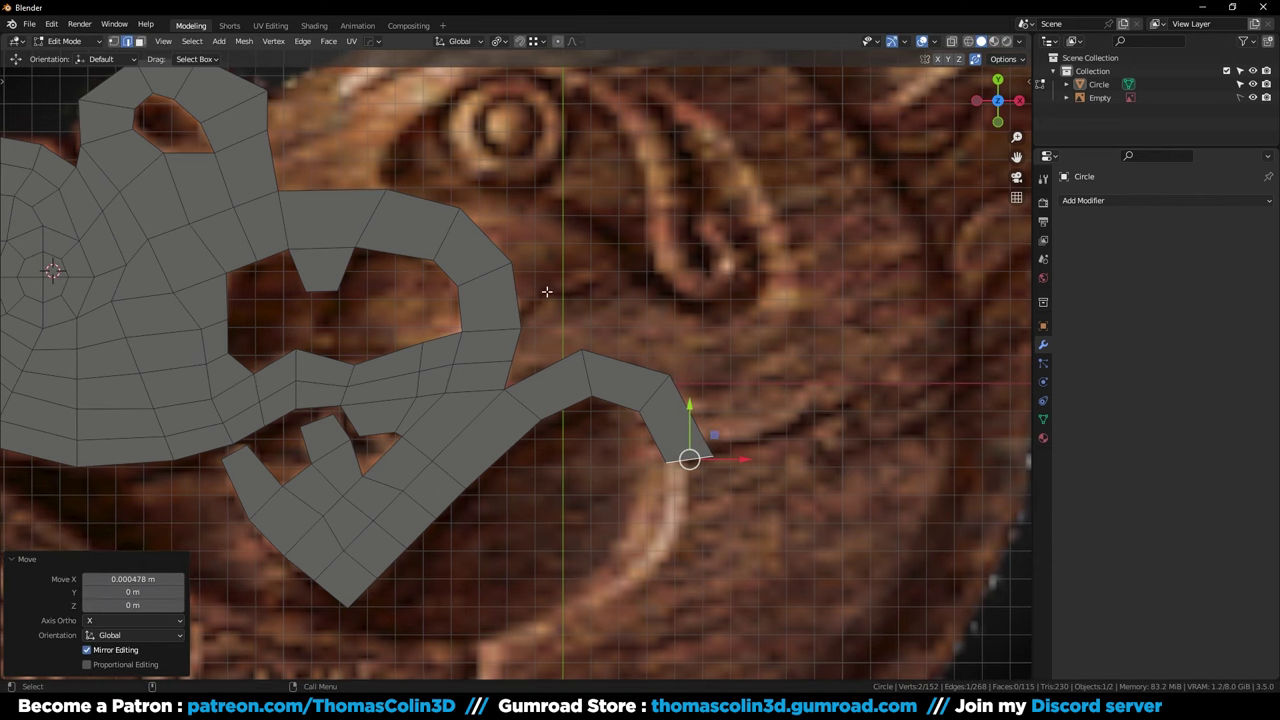
Raise the vertex at the upper jaw's rear outer corner and extrude the adjacent edge backward, rotating and moving it to start a cheek strip
{"action": "key", "text": "1"}
{"action": "left_click", "coordinate": [470, 218]}
{"action": "key", "text": "g"}
{"action": "left_click", "coordinate": [470, 205]}
{"action": "key", "text": "2"}
{"action": "left_click", "coordinate": [488, 229]}
{"action": "key", "text": "e"}
{"action": "left_click", "coordinate": [558, 229]}
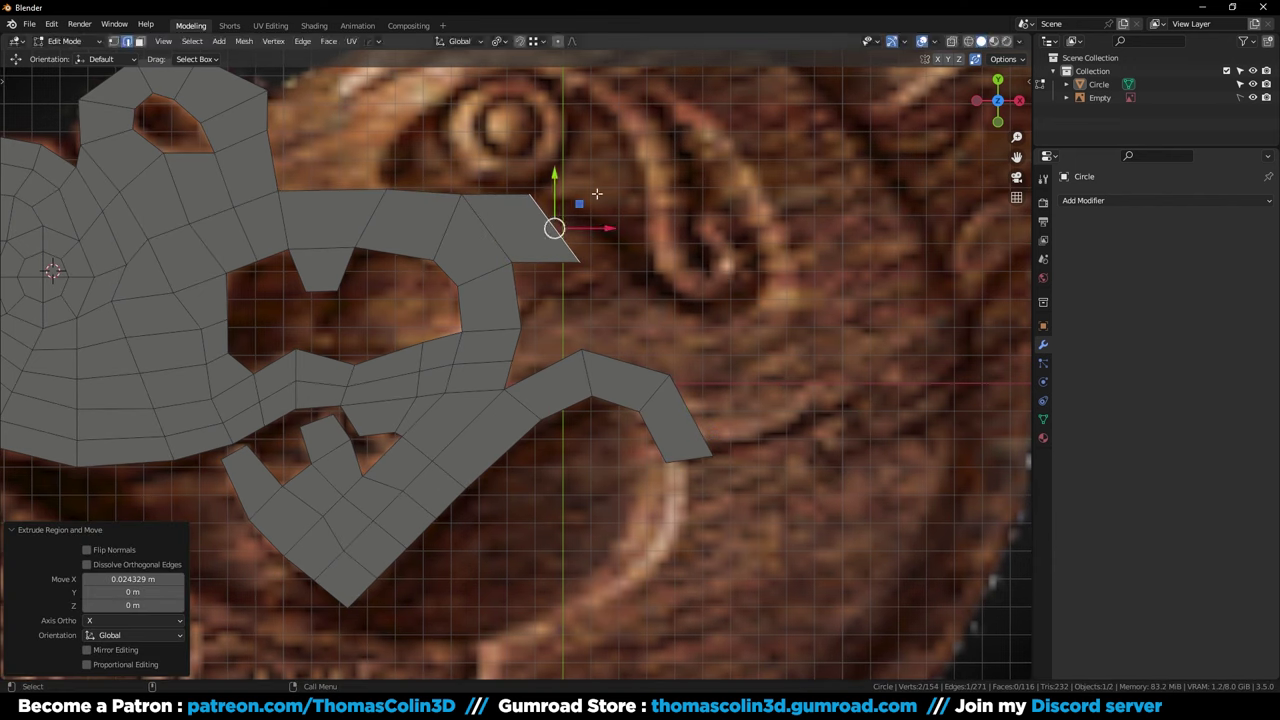
{"action": "left_click", "coordinate": [717, 209]}
{"action": "key", "text": "g"}
{"action": "left_click", "coordinate": [717, 211]}
Extrude a second cheek strip segment backward and down below the eye, rotating and moving its end edge
{"action": "key", "text": "e"}
{"action": "left_click", "coordinate": [775, 247]}
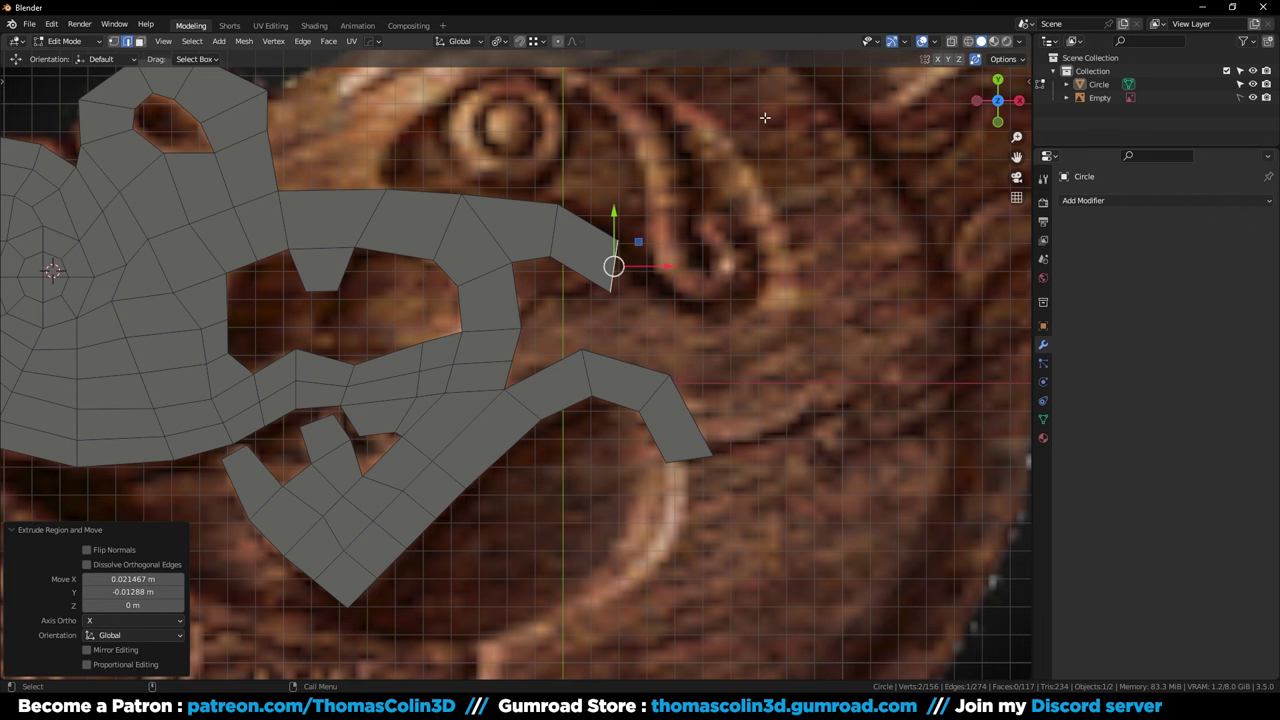
{"action": "key", "text": "r"}
{"action": "left_click", "coordinate": [846, 225]}
{"action": "key", "text": "g"}
{"action": "left_click", "coordinate": [835, 234]}
Move the upper and lower vertices at the cheek strip's first bend to match the reference
{"action": "key", "text": "1"}
{"action": "left_click", "coordinate": [558, 206]}
{"action": "key", "text": "g"}
{"action": "left_click", "coordinate": [563, 203]}
{"action": "left_click", "coordinate": [550, 257]}
{"action": "key", "text": "g"}
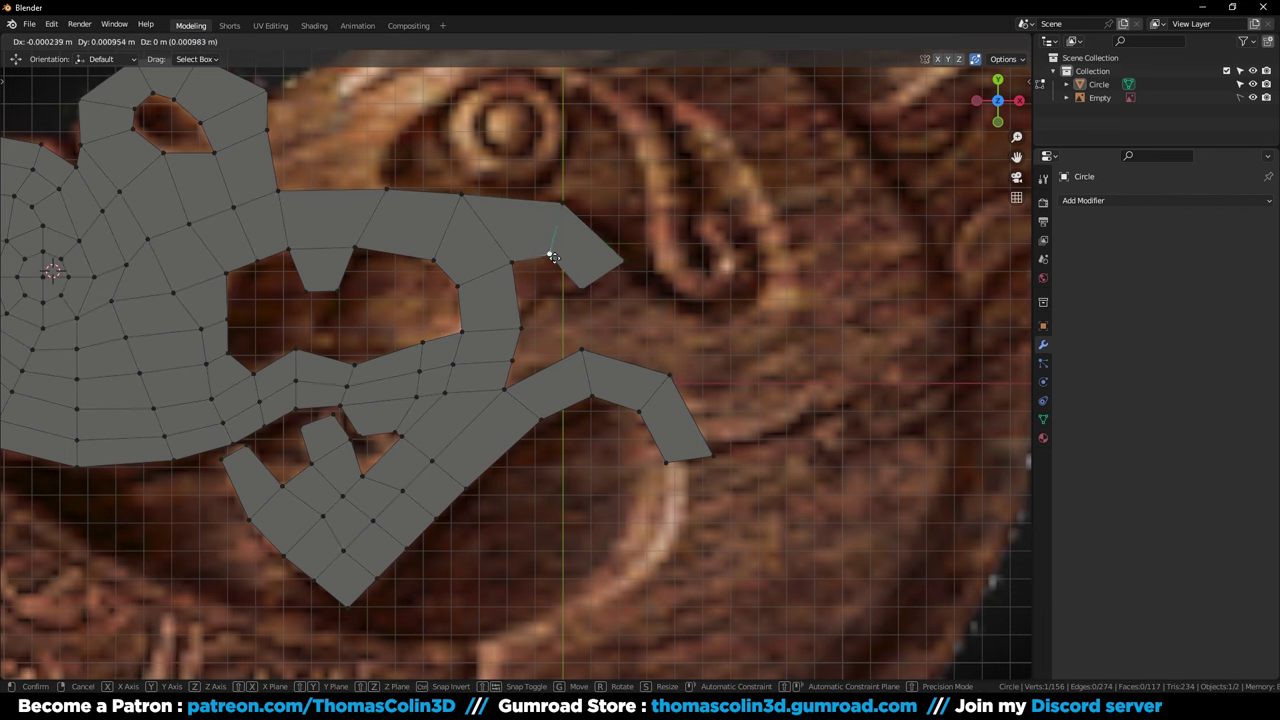
{"action": "left_click", "coordinate": [613, 276]}
Extrude a third cheek strip segment diagonally down, rotate its end edge about 15°, and reposition that edge and its lower vertex
{"action": "key", "text": "e"}
{"action": "left_click", "coordinate": [654, 316]}
{"action": "key", "text": "r"}
{"action": "left_click", "coordinate": [682, 314]}
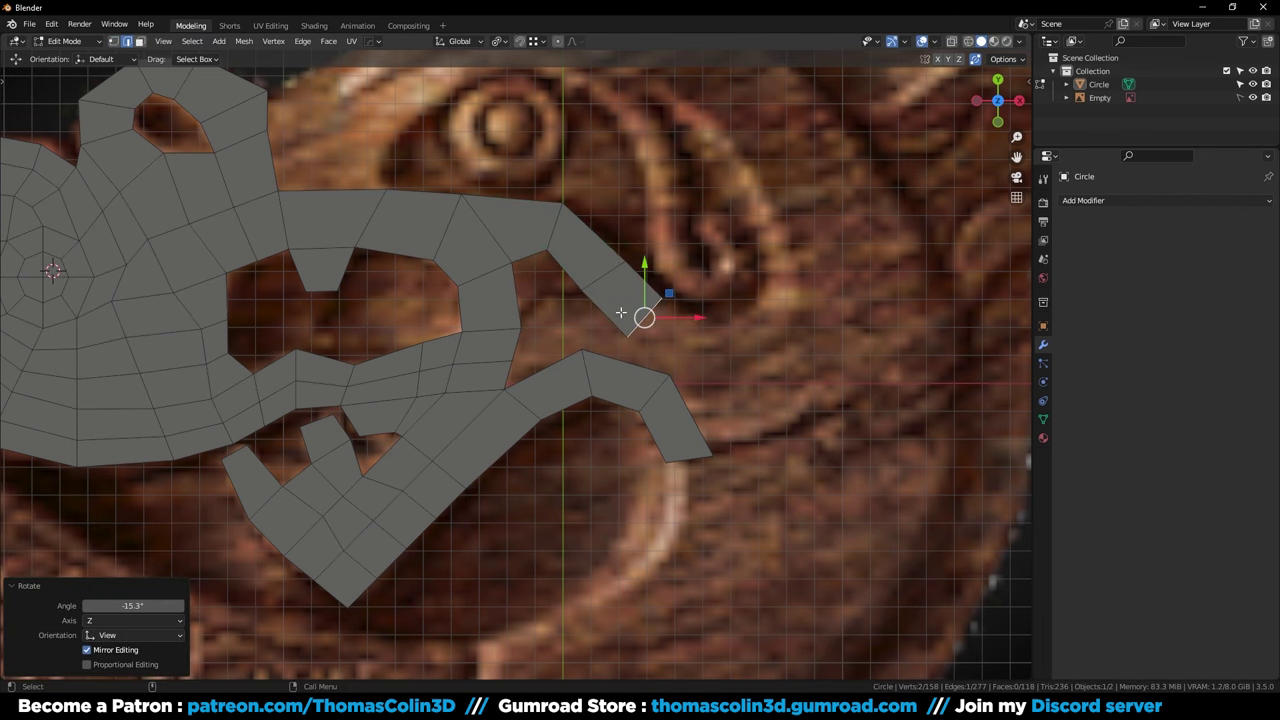
{"action": "key", "text": "g"}
{"action": "left_click", "coordinate": [633, 311]}
{"action": "key", "text": "1"}
{"action": "left_click", "coordinate": [621, 330]}
{"action": "key", "text": "g"}
{"action": "left_click", "coordinate": [614, 326]}
Apply Set Flow to the cross edge in the cheek strip's diagonal section and slide it toward the first bend
{"action": "key", "text": "2"}
{"action": "left_click", "coordinate": [604, 274]}
{"action": "key", "text": "g"}
{"action": "key", "text": "g"}
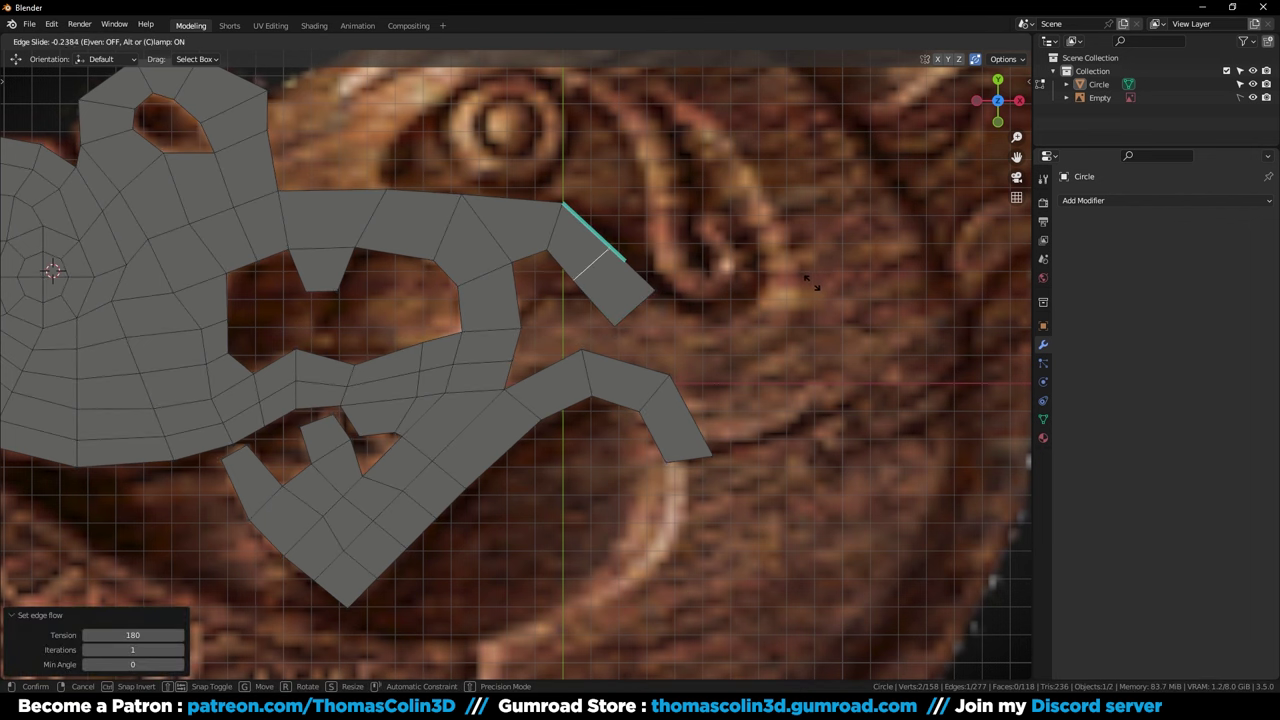
{"action": "left_click", "coordinate": [816, 283]}
Extrude a fourth cheek strip segment beneath the carved curl, rotating and moving its end edge to follow the reference
{"action": "left_click", "coordinate": [643, 304]}
{"action": "key", "text": "e"}
{"action": "left_click", "coordinate": [713, 338]}
{"action": "key", "text": "r"}
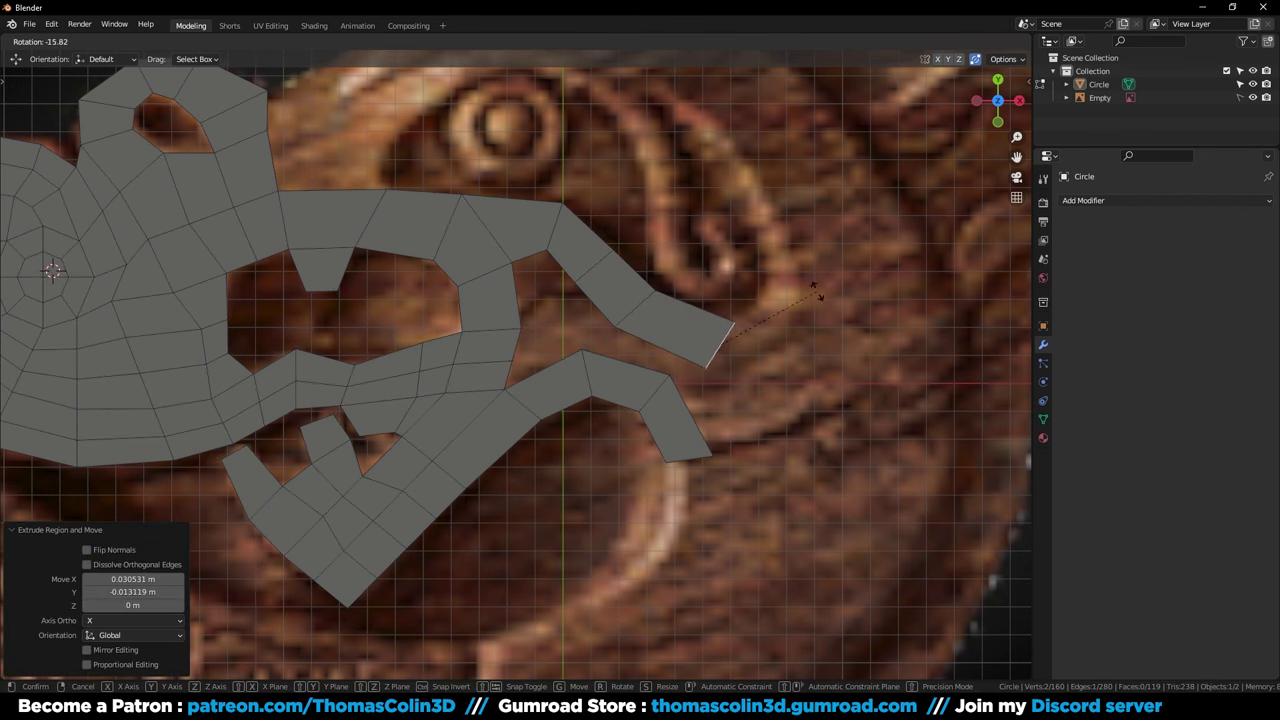
{"action": "left_click", "coordinate": [800, 301]}
{"action": "key", "text": "g"}
{"action": "left_click", "coordinate": [791, 303]}
Extrude two more cheek strip segments that turn upward around the bottom of the curl, rotating each end edge and moving the last
{"action": "key", "text": "e"}
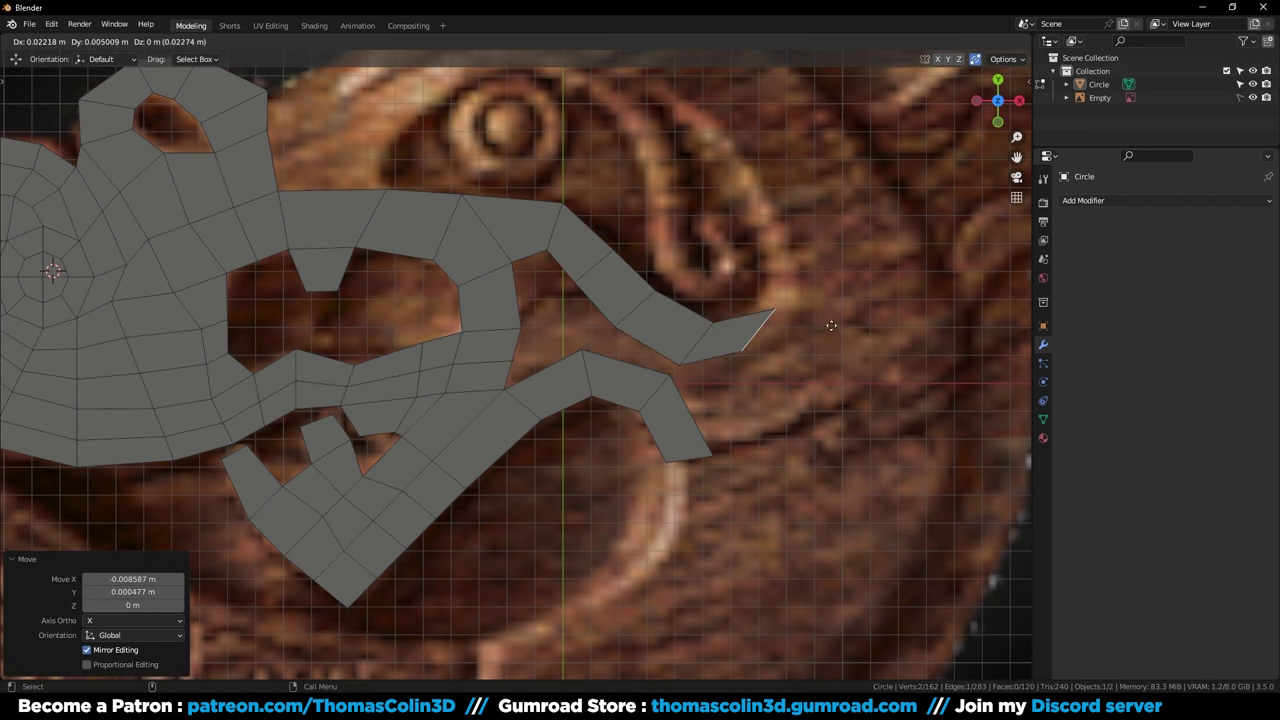
{"action": "left_click", "coordinate": [840, 314]}
{"action": "key", "text": "r"}
{"action": "left_click", "coordinate": [786, 249]}
{"action": "key", "text": "e"}
{"action": "left_click", "coordinate": [862, 254]}
{"action": "key", "text": "r"}
{"action": "left_click", "coordinate": [819, 149]}
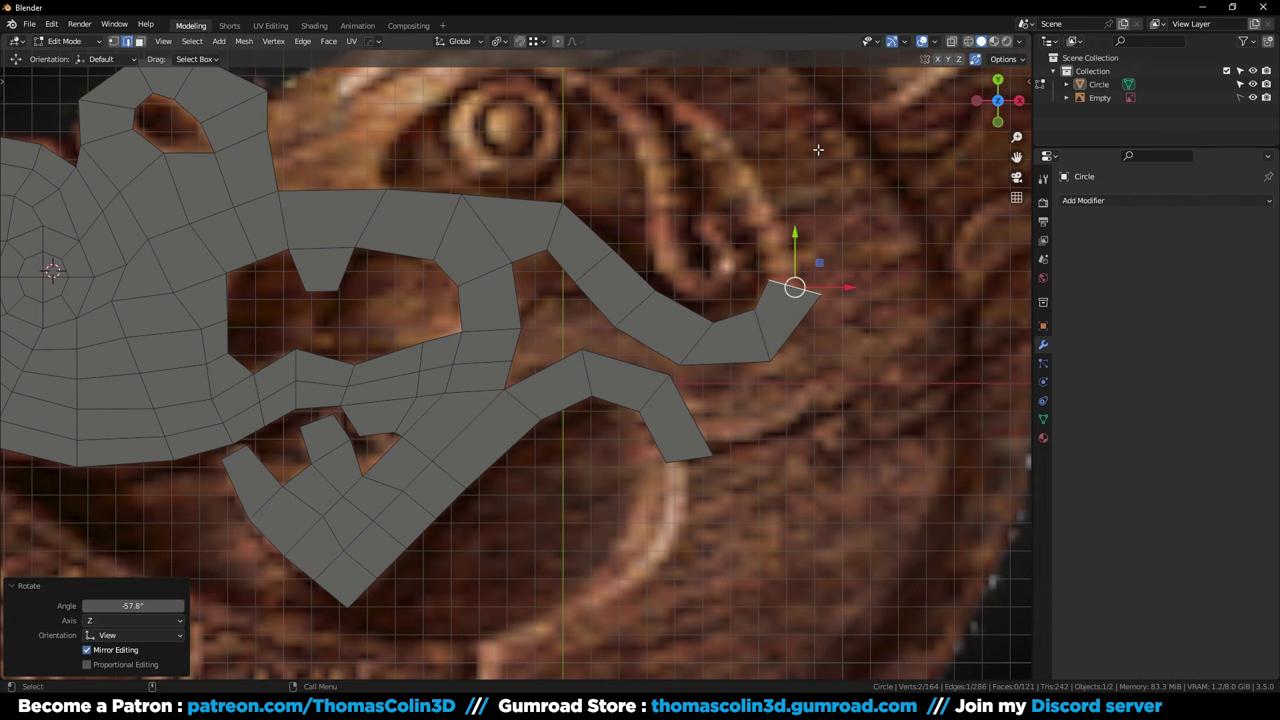
{"action": "key", "text": "g"}
{"action": "left_click", "coordinate": [835, 197]}
Extrude another cheek strip segment up behind the curl, rotate its end edge about 43°, and move it onto the reference
{"action": "key", "text": "e"}
{"action": "left_click", "coordinate": [881, 142]}
{"action": "key", "text": "r"}
{"action": "left_click", "coordinate": [860, 94]}
{"action": "key", "text": "g"}
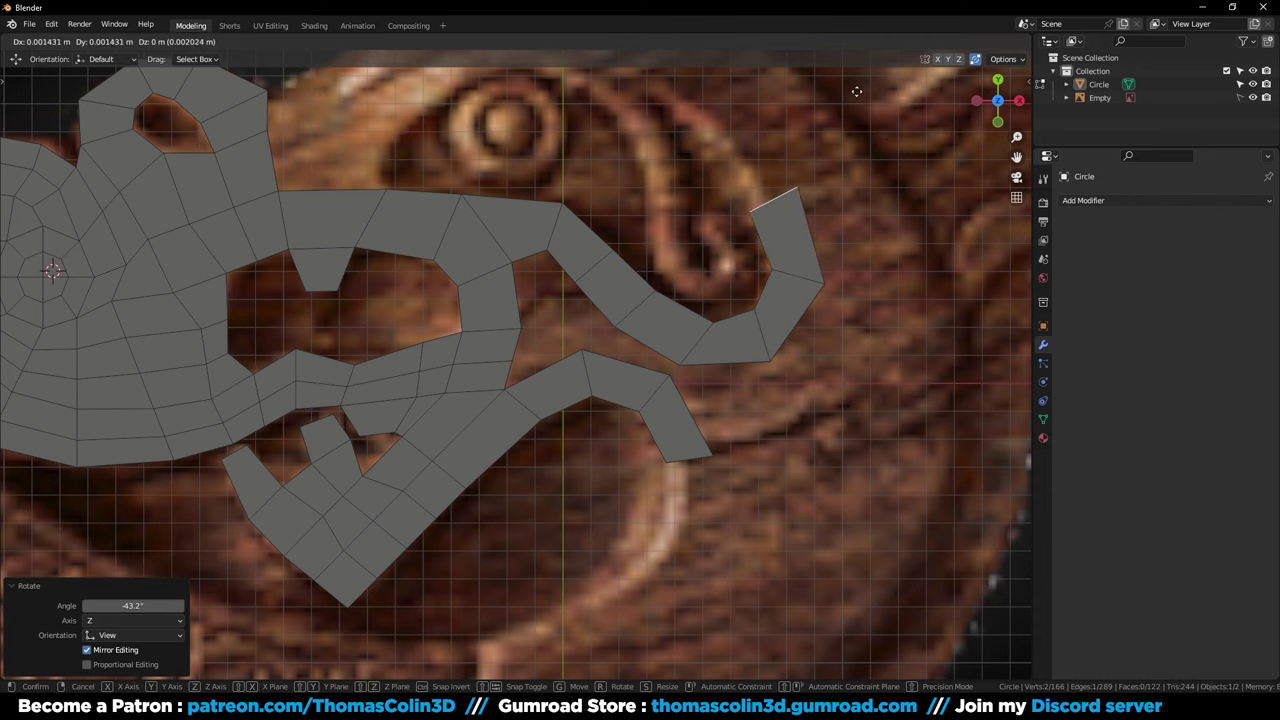
{"action": "left_click", "coordinate": [856, 90]}
{"action": "middle_click_drag", "start_coordinate": [827, 163], "coordinate": [851, 279], "text": "shift"}
{"action": "key", "text": "g"}
{"action": "left_click", "coordinate": [865, 284]}
Extrude the cheek strip's upper end in further segments that bend forward over the curl, rotating and moving the end edges
{"action": "key", "text": "e"}
{"action": "left_click", "coordinate": [835, 203]}
{"action": "key", "text": "r"}
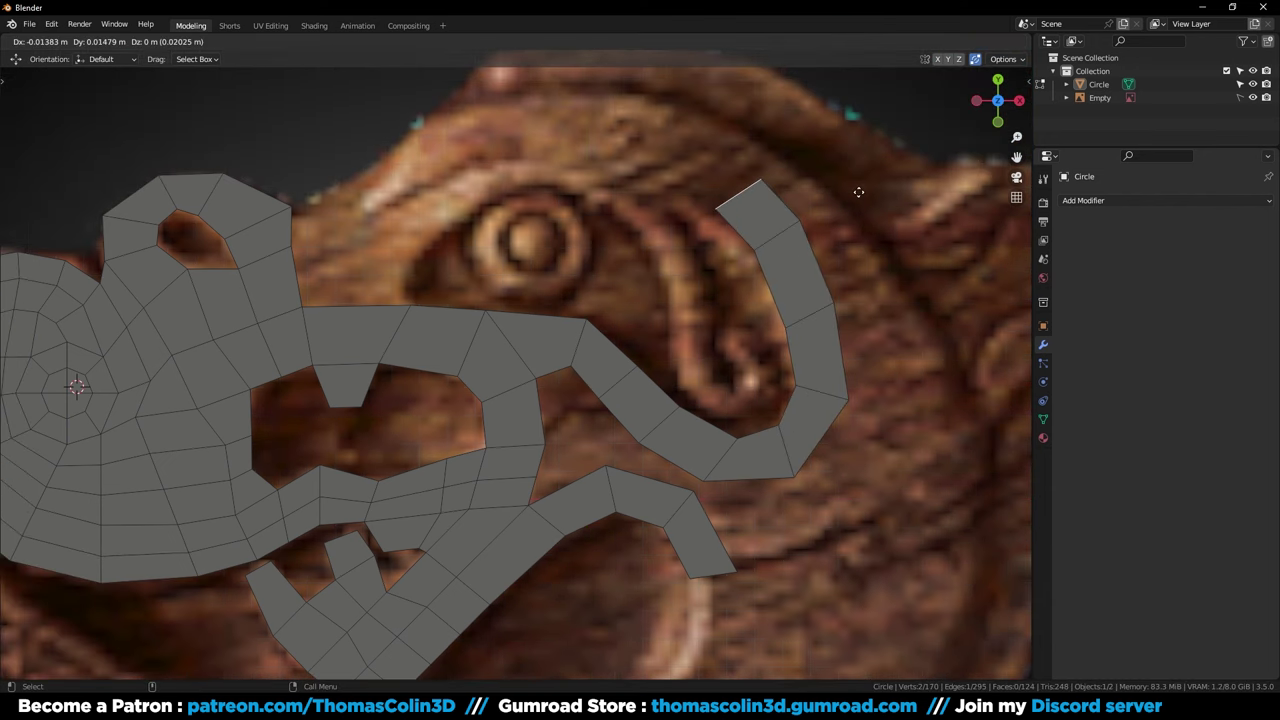
{"action": "left_click", "coordinate": [857, 191]}
{"action": "key", "text": "e"}
{"action": "left_click", "coordinate": [795, 156]}
{"action": "scroll", "coordinate": [754, 191], "scroll_direction": "down", "scroll_amount": 1}
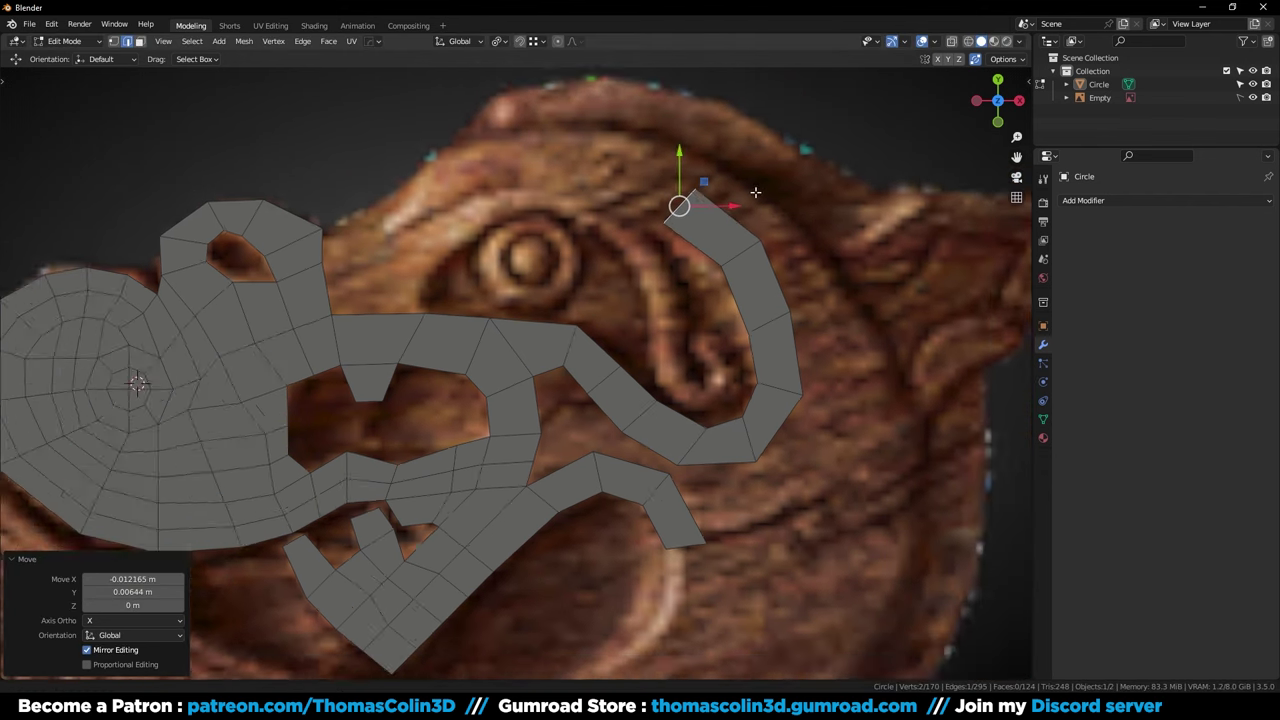
Extrude the upper jaw's top edge in front of the eye upward into a new face and nudge its front upper vertex
{"action": "middle_click_drag", "start_coordinate": [518, 292], "coordinate": [643, 323], "text": "shift"}
{"action": "scroll", "coordinate": [620, 328], "scroll_direction": "up", "scroll_amount": 1}
{"action": "left_click", "coordinate": [517, 340]}
{"action": "key", "text": "e"}
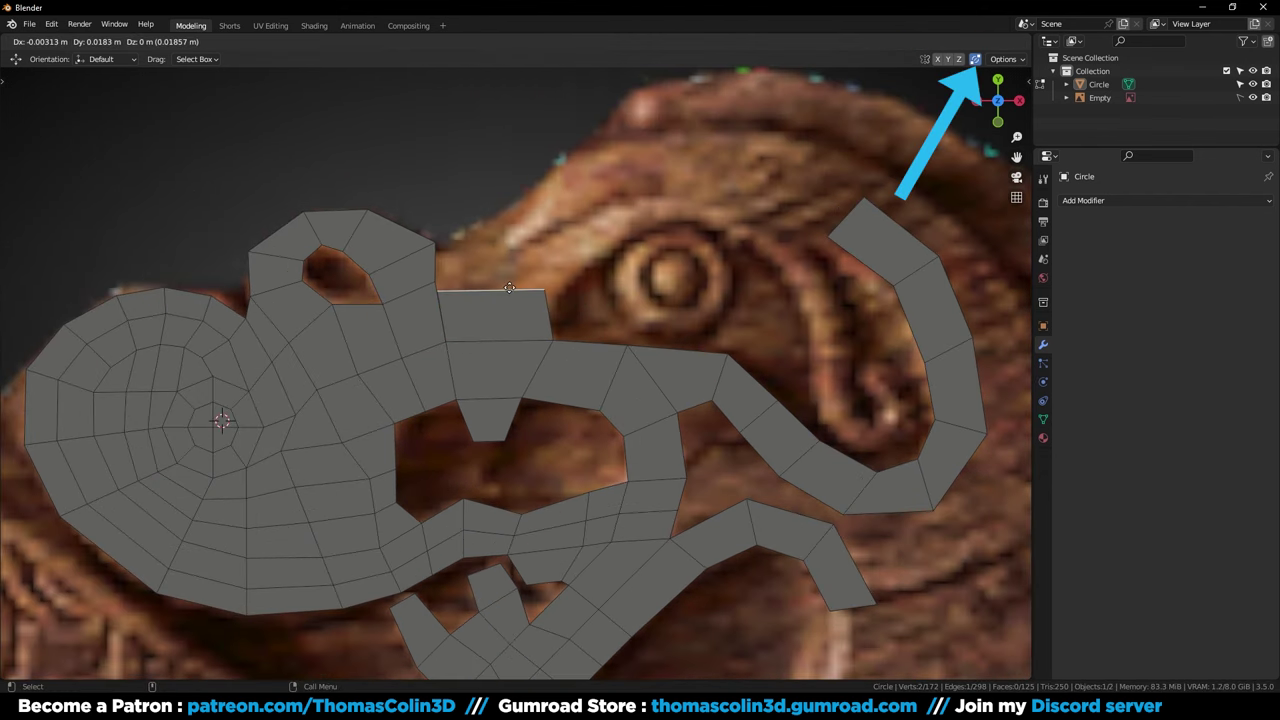
{"action": "left_click", "coordinate": [508, 280]}
{"action": "key", "text": "1"}
{"action": "left_click", "coordinate": [443, 283]}
{"action": "key", "text": "g"}
{"action": "left_click", "coordinate": [445, 281]}
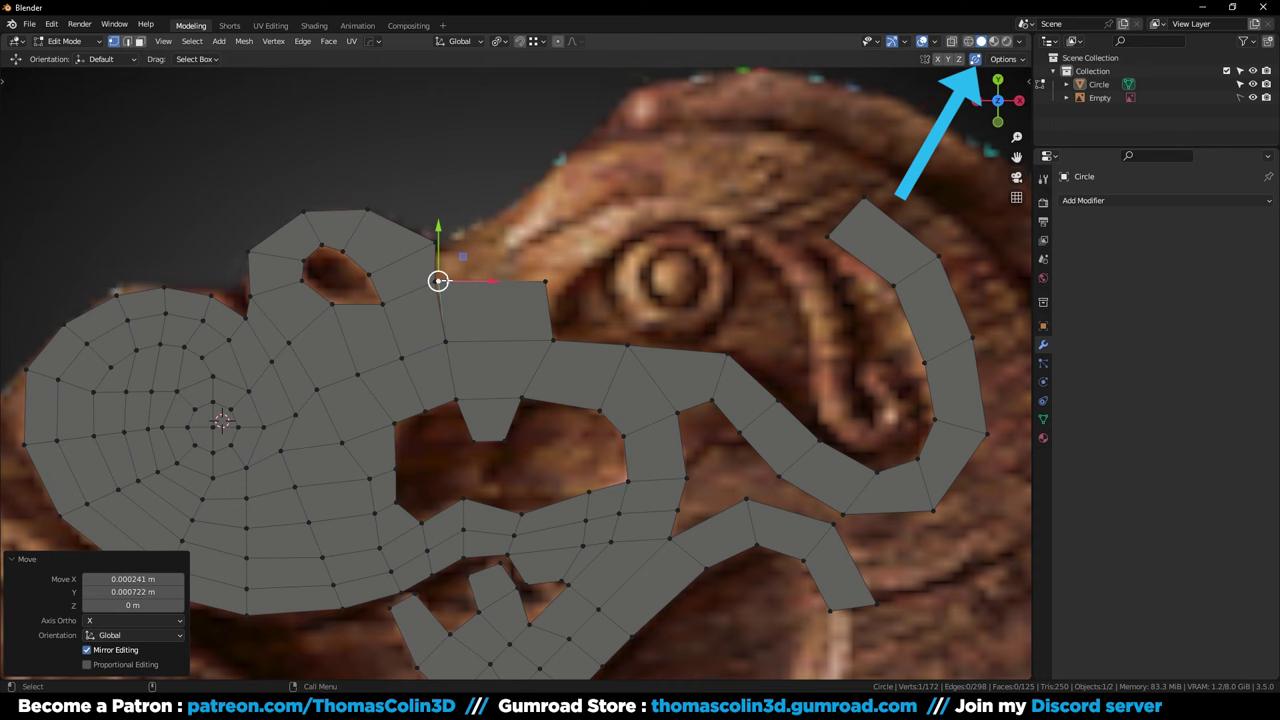
Enable snapping, merge the new face's front upper vertex with the adjacent head vertex, and move its rear upper vertex into place
{"action": "key", "text": "shift+Tab"}
{"action": "key", "text": "g"}
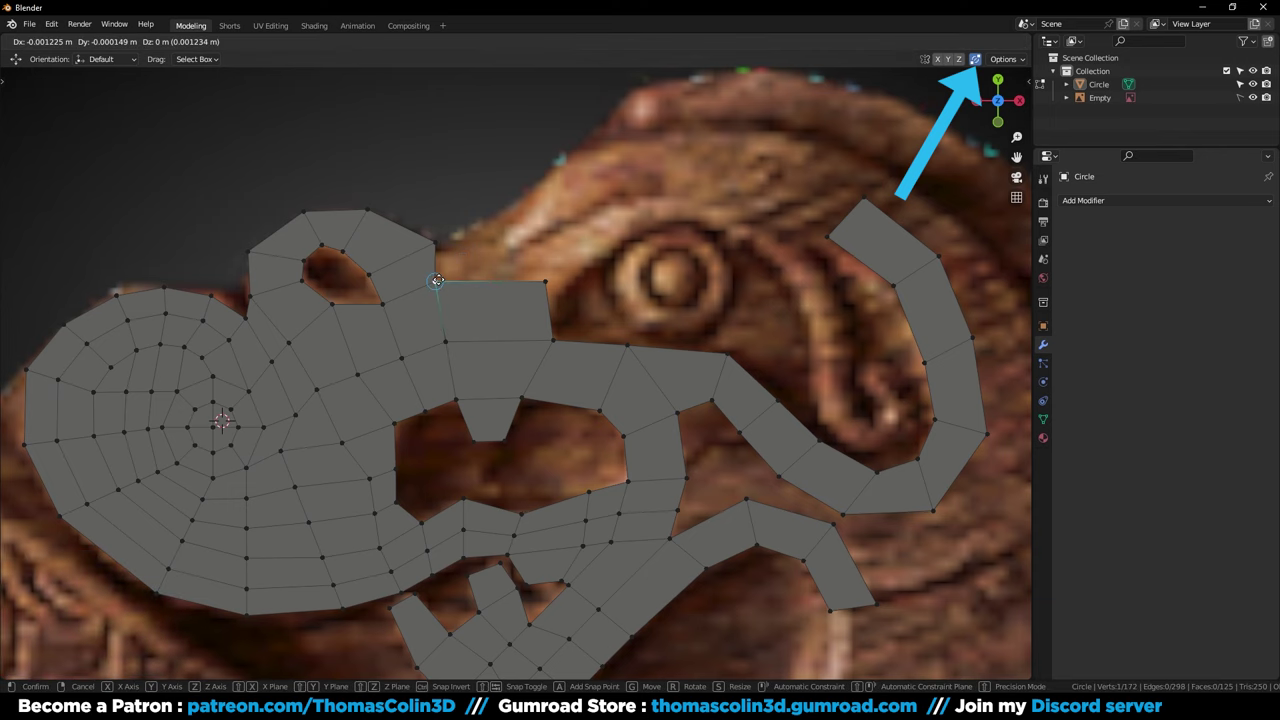
{"action": "left_click", "coordinate": [436, 281]}
{"action": "left_click", "coordinate": [546, 281]}
{"action": "key", "text": "g"}
{"action": "left_click", "coordinate": [554, 298]}
Extrude the face's top edge upward, snap its front vertex to the nostril bump's rear corner, and move its rear vertex to the brow outline
{"action": "key", "text": "2"}
{"action": "left_click", "coordinate": [490, 291]}
{"action": "key", "text": "e"}
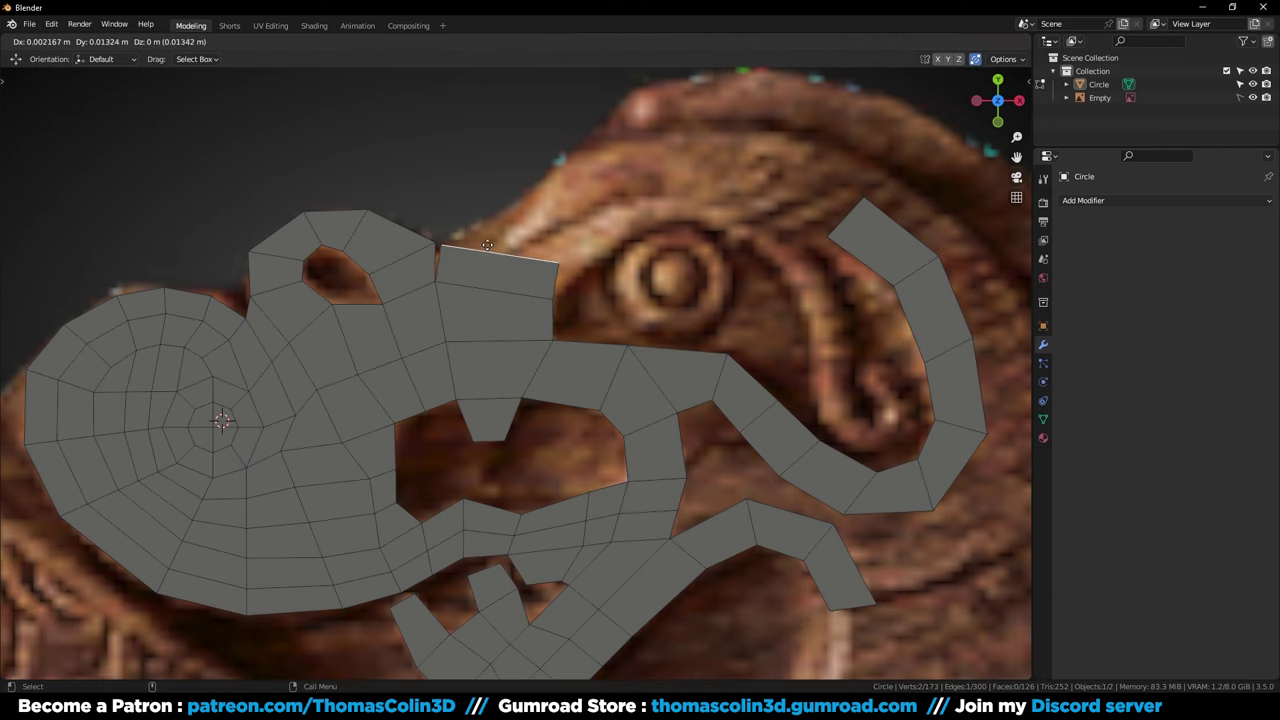
{"action": "left_click", "coordinate": [498, 256]}
{"action": "key", "text": "1"}
{"action": "left_click", "coordinate": [444, 245]}
{"action": "key", "text": "g"}
{"action": "left_click", "coordinate": [435, 242]}
{"action": "left_click", "coordinate": [497, 215]}
Add one centred loop cut through the new upper face, running forward to the nostril opening
{"action": "key", "text": "2"}
{"action": "left_click", "coordinate": [524, 256]}
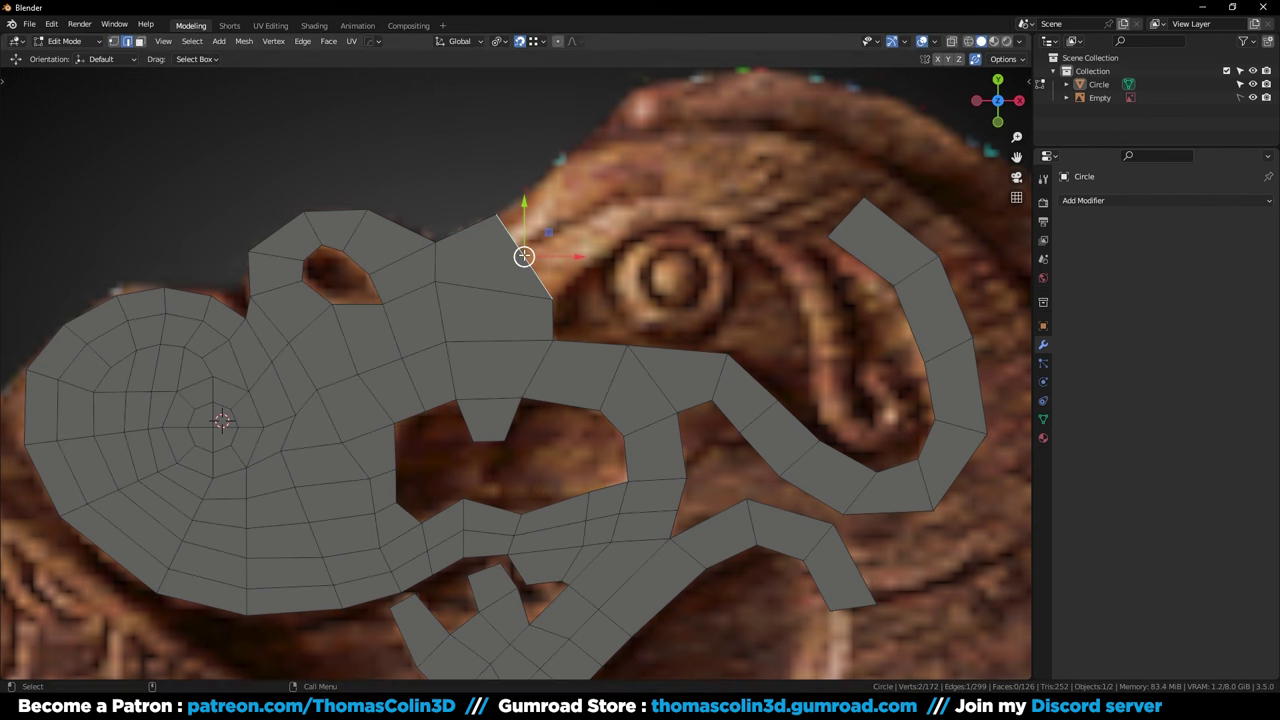
{"action": "left_click", "coordinate": [524, 256]}
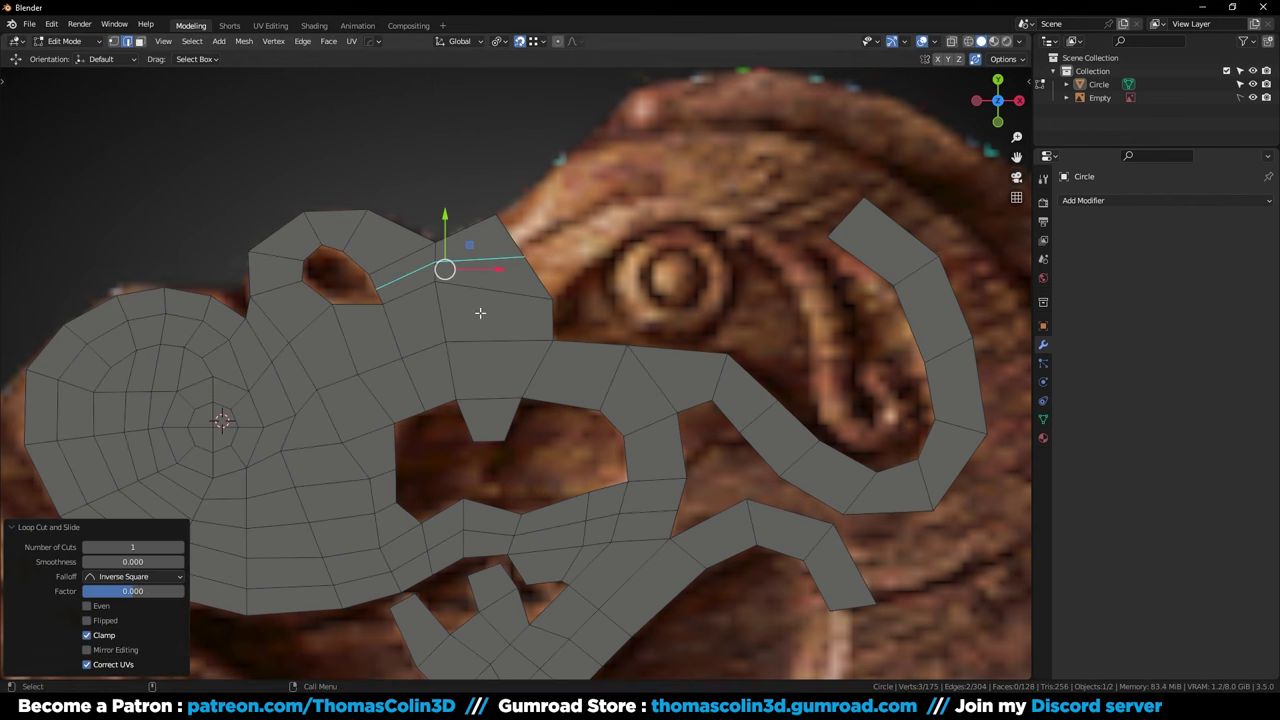
Move the three vertices along the nostril opening's rear edge to round its outline
{"action": "middle_click_drag", "start_coordinate": [480, 311], "coordinate": [630, 350], "text": "shift"}
{"action": "key", "text": "1"}
{"action": "left_click", "coordinate": [470, 288]}
{"action": "key", "text": "g"}
{"action": "left_click", "coordinate": [457, 271]}
{"action": "left_click", "coordinate": [479, 309]}
{"action": "key", "text": "g"}
{"action": "left_click", "coordinate": [477, 298]}
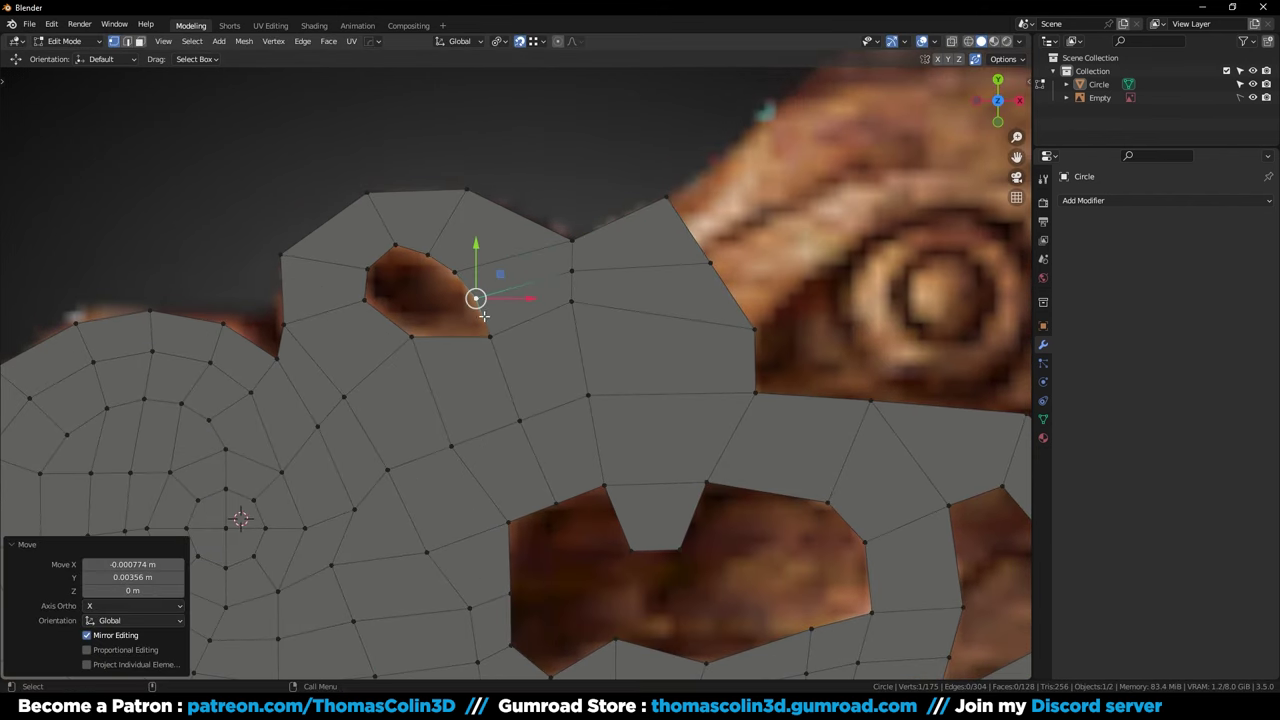
{"action": "left_click", "coordinate": [488, 336]}
{"action": "key", "text": "g"}
{"action": "left_click", "coordinate": [476, 343]}
Extrude the two rear edges of the new upper face up along the brow and rotate them to follow the reference
{"action": "middle_click_drag", "start_coordinate": [685, 270], "coordinate": [432, 311], "text": "shift"}
{"action": "scroll", "coordinate": [432, 311], "scroll_direction": "down", "scroll_amount": 1}
{"action": "key", "text": "2"}
{"action": "left_click", "coordinate": [414, 296]}
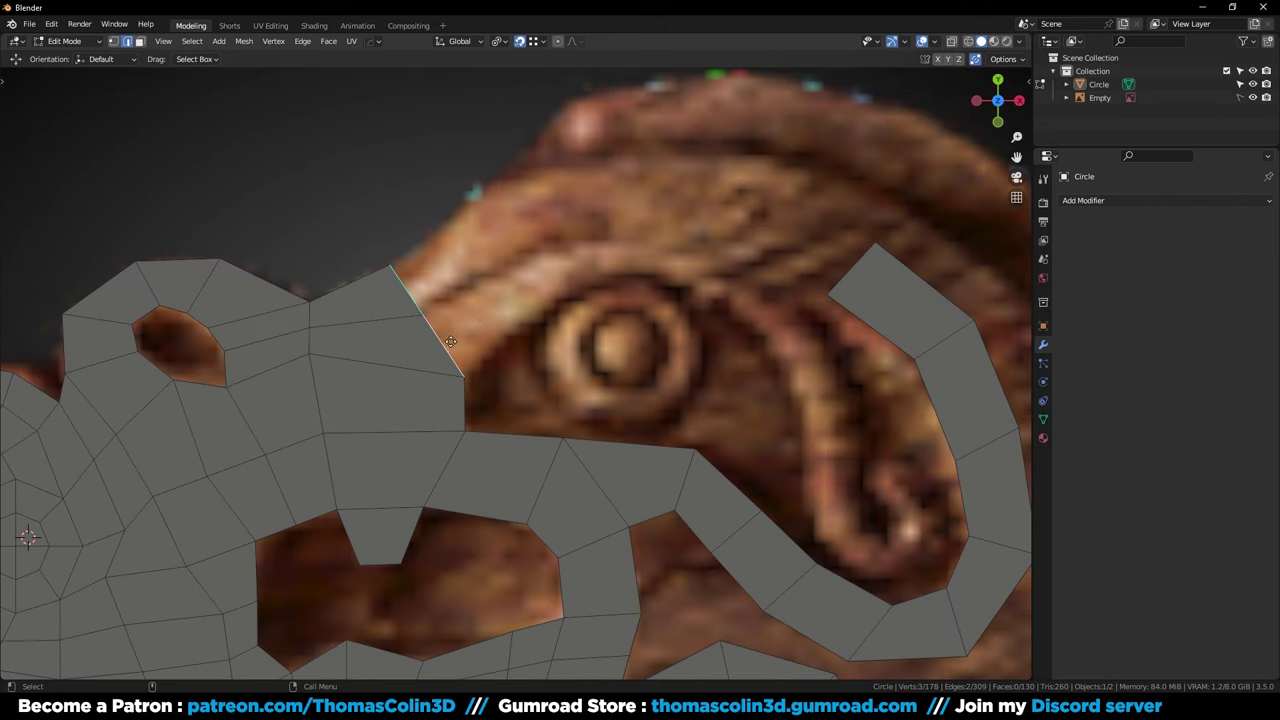
{"action": "key", "text": "e"}
{"action": "left_click", "coordinate": [531, 270]}
{"action": "key", "text": "r"}
{"action": "left_click", "coordinate": [638, 217]}
Extrude a second brow segment above the eye, then rotate its end edges, scale them to about 0.88 and move them into place
{"action": "key", "text": "e"}
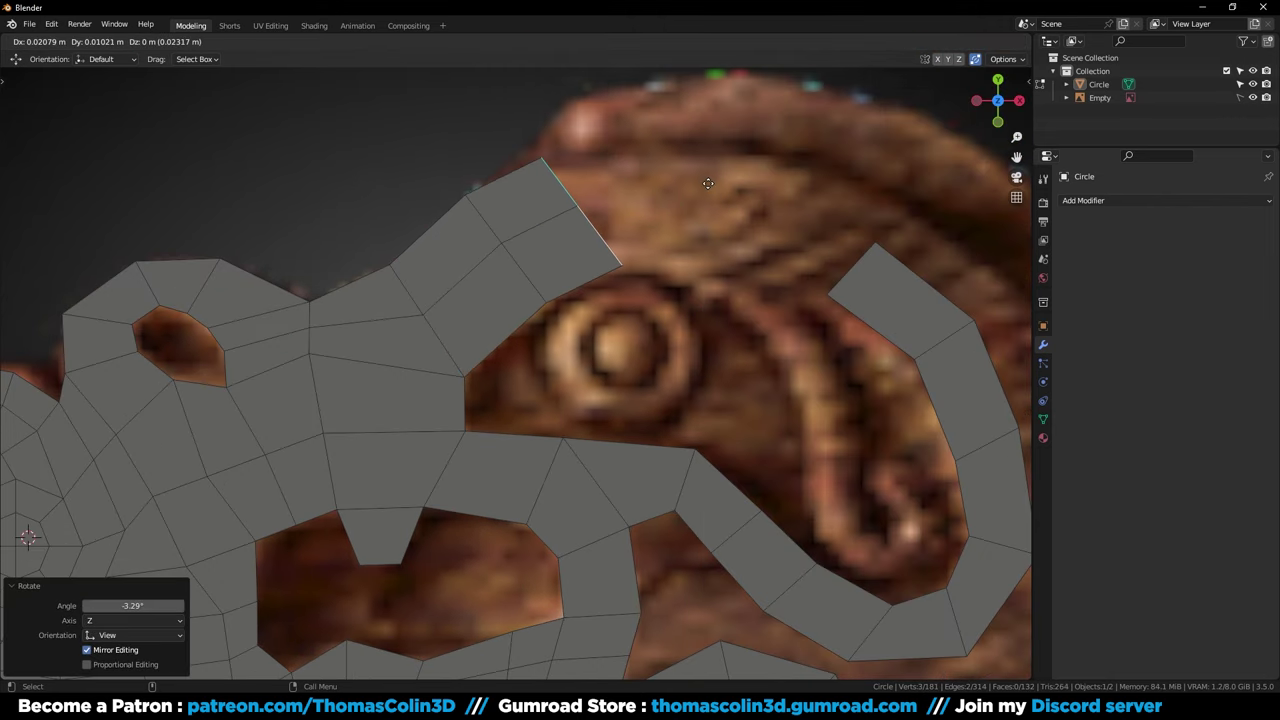
{"action": "left_click", "coordinate": [709, 183]}
{"action": "key", "text": "r"}
{"action": "left_click", "coordinate": [792, 153]}
{"action": "key", "text": "s"}
{"action": "left_click", "coordinate": [772, 166]}
{"action": "middle_click_drag", "start_coordinate": [668, 169], "coordinate": [558, 217], "text": "shift"}
{"action": "scroll", "coordinate": [558, 217], "scroll_direction": "down", "scroll_amount": 2}
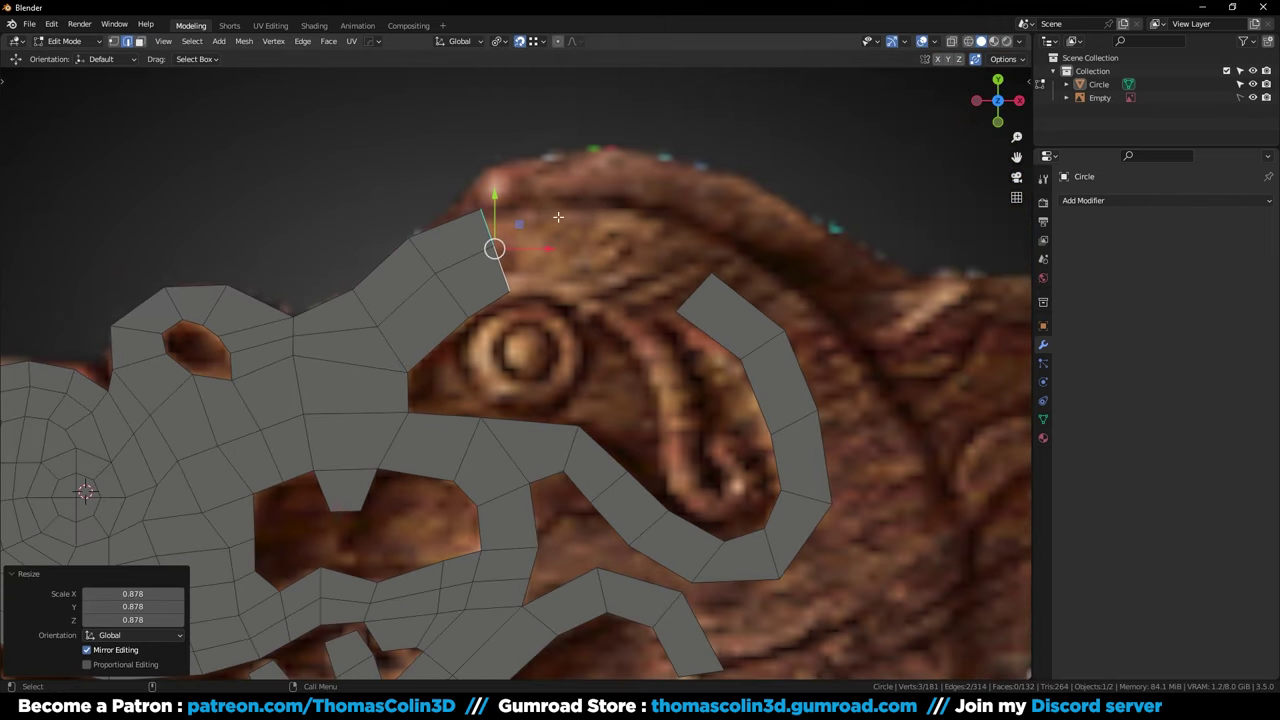
{"action": "key", "text": "g"}
{"action": "left_click", "coordinate": [564, 225]}
Extrude the brow's end edges about 0.03 m further above the eye and rotate them roughly 32° to follow the reference
{"action": "key", "text": "e"}
{"action": "left_click", "coordinate": [660, 198]}
{"action": "key", "text": "r"}
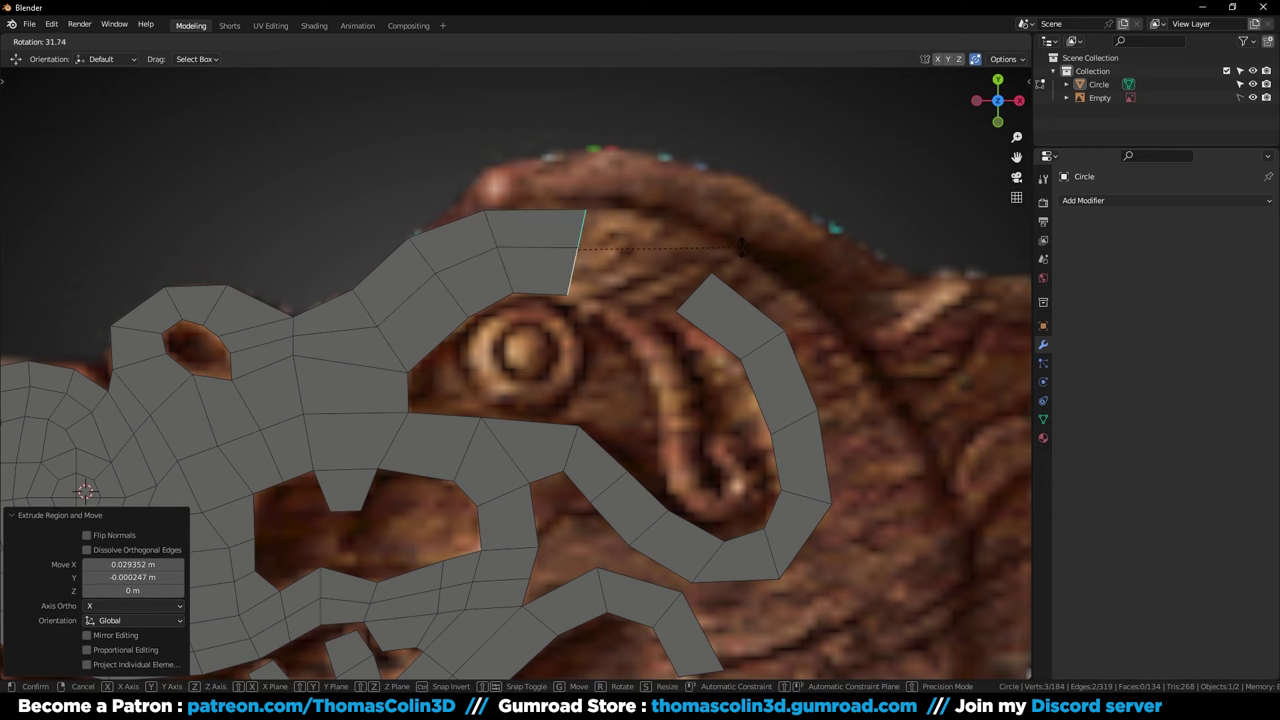
{"action": "left_click", "coordinate": [742, 246]}
Extrude the brow again to meet the cheek strip, snap its inner vertices onto the strip's end, and shift the outer corner into place
{"action": "key", "text": "e"}
{"action": "left_click", "coordinate": [712, 275]}
{"action": "key", "text": "1"}
{"action": "left_click", "coordinate": [703, 317]}
{"action": "key", "text": "g"}
{"action": "left_click", "coordinate": [682, 312]}
{"action": "key", "text": "2"}
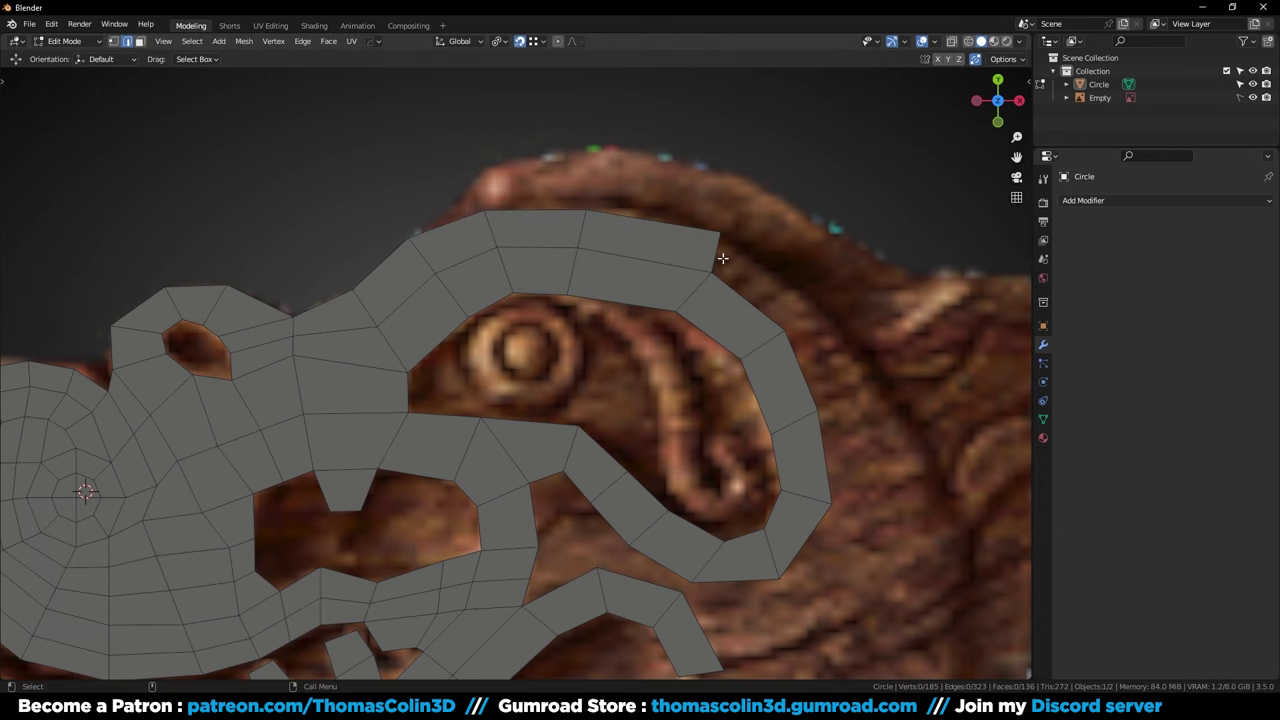
{"action": "key", "text": "g"}
{"action": "left_click", "coordinate": [742, 244]}
Smooth the brow edge loop behind the eye with Set edge flow, then slide it backward and move it up about 0.003 m
{"action": "key", "text": "2"}
{"action": "left_click", "coordinate": [580, 228], "text": "alt"}
{"action": "key", "text": "g"}
{"action": "key", "text": "g"}
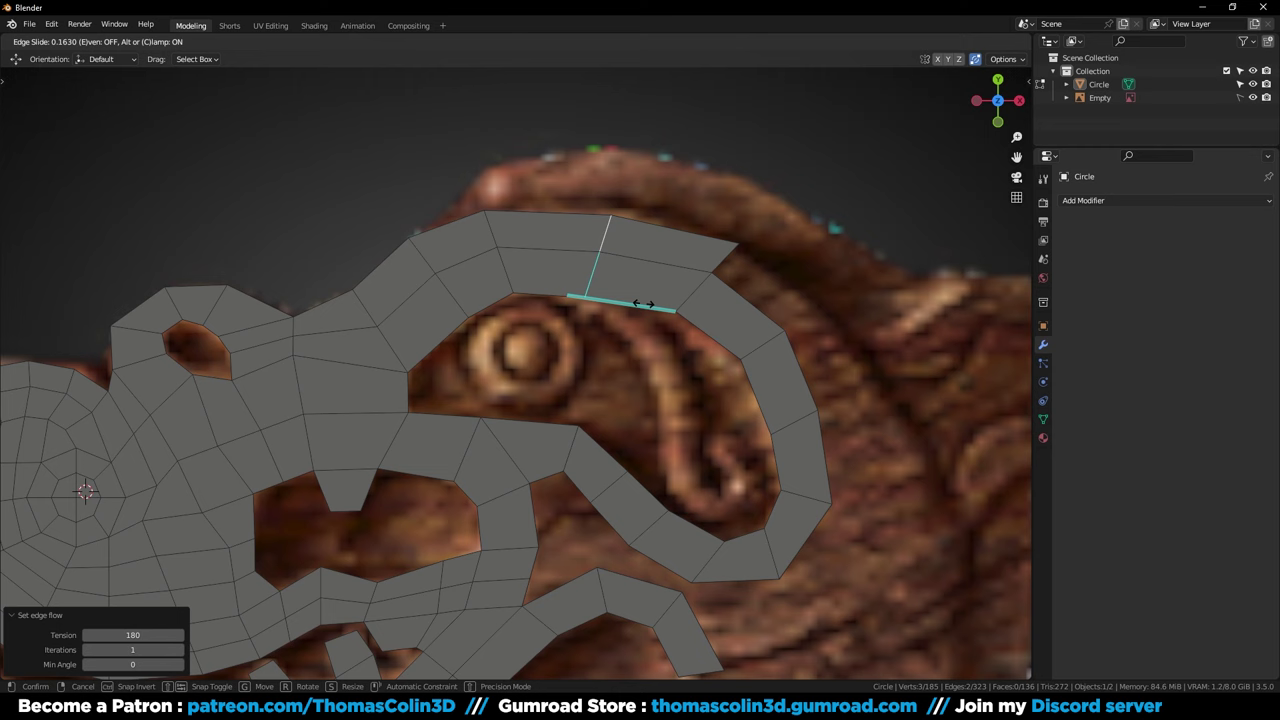
{"action": "left_click", "coordinate": [641, 303]}
{"action": "key", "text": "g"}
{"action": "left_click", "coordinate": [643, 296]}
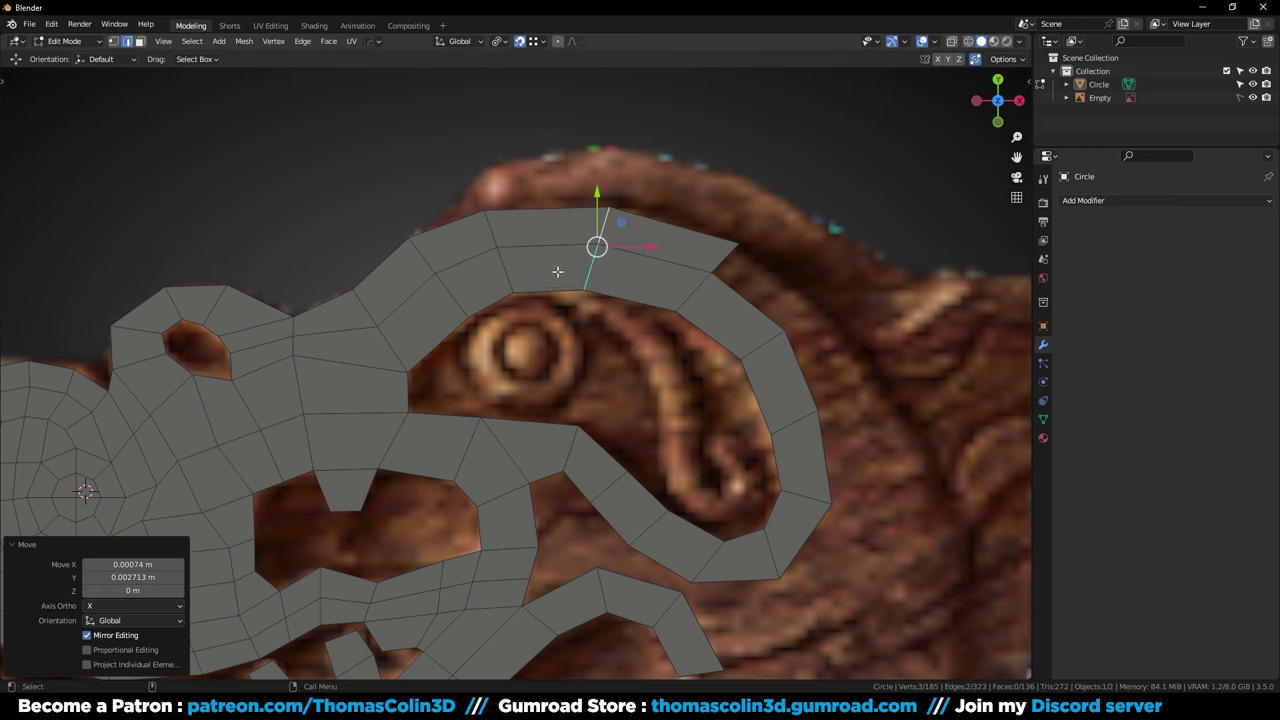
Knife a new vertical edge line across the brow above the eye and dissolve the adjacent old edge loop
{"action": "key", "text": "1"}
{"action": "left_click", "coordinate": [486, 212]}
{"action": "key", "text": "k"}
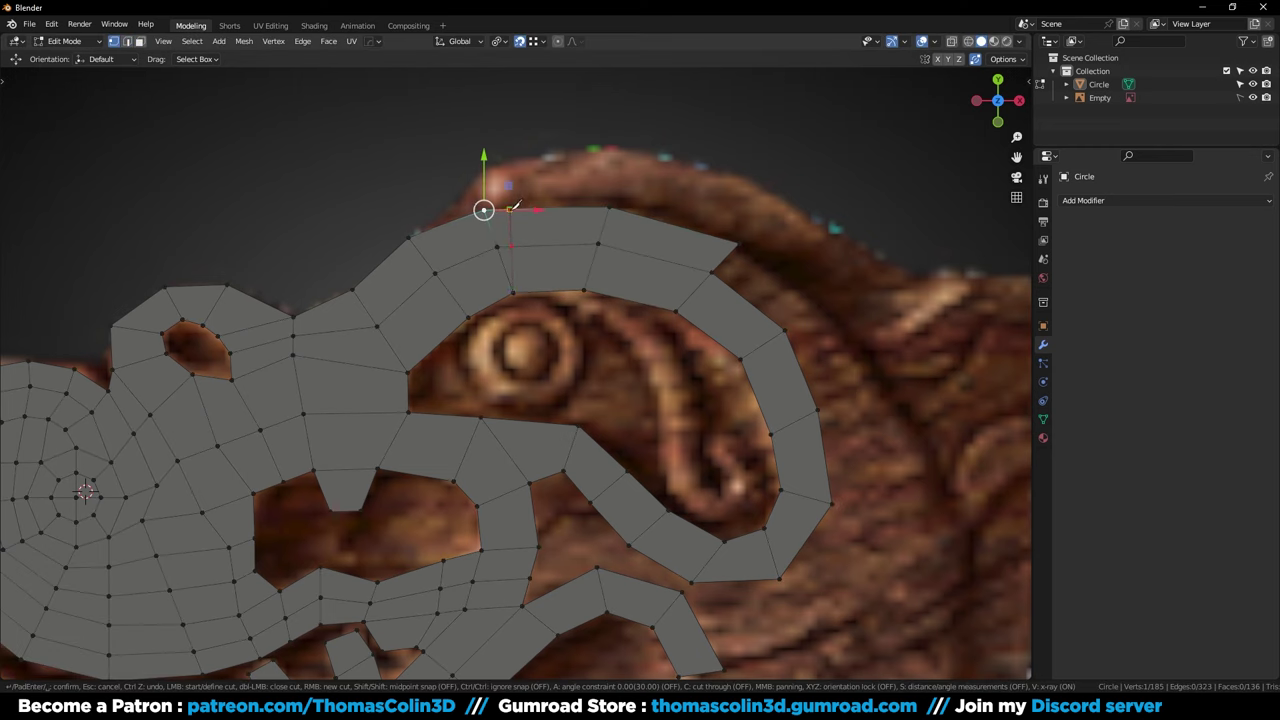
{"action": "left_click", "coordinate": [511, 209]}
{"action": "key", "text": "space"}
{"action": "key", "text": "2"}
{"action": "left_click", "coordinate": [491, 225], "text": "alt"}
{"action": "key", "text": "ctrl+x"}
{"action": "left_click", "coordinate": [417, 137]}
Extrude the outer edges of the strip behind the eye and offset them outward by 0.0163 m with Shrink/Fatten
{"action": "key", "text": "1"}
{"action": "middle_click_drag", "start_coordinate": [750, 312], "coordinate": [569, 257], "text": "shift"}
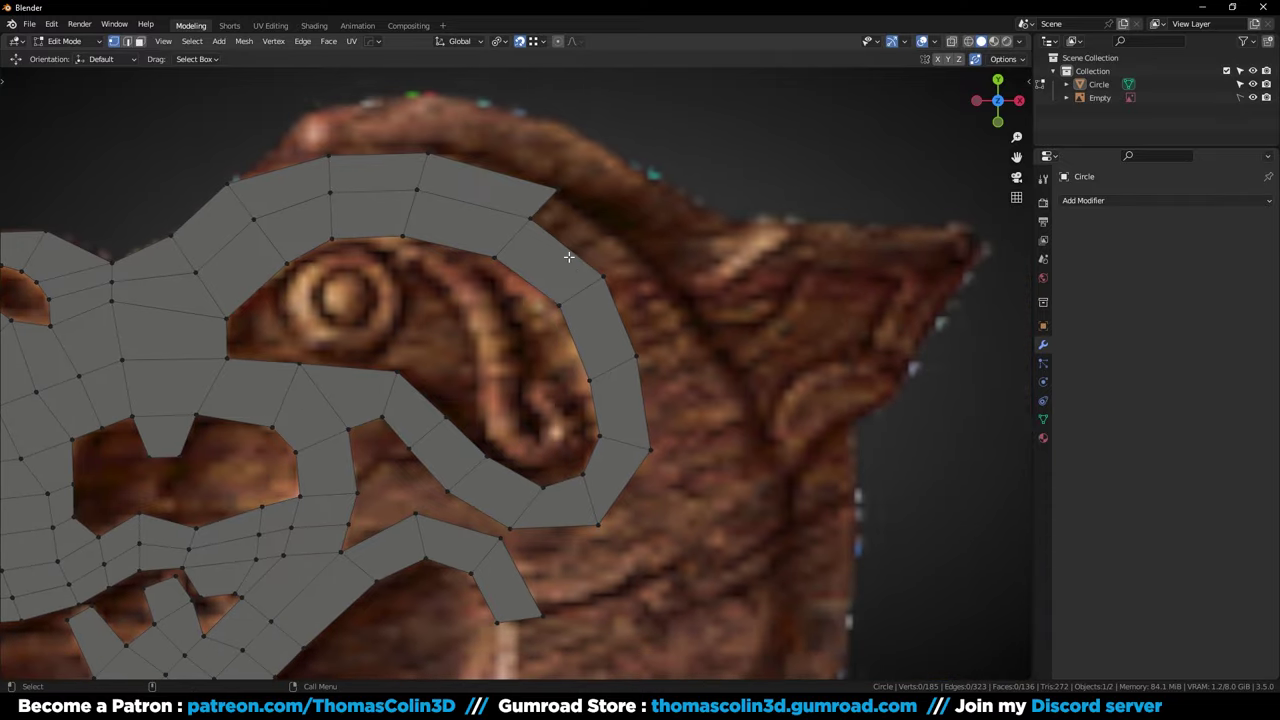
{"action": "key", "text": "2"}
{"action": "left_click", "coordinate": [569, 250]}
{"action": "left_click", "coordinate": [645, 401], "text": "ctrl"}
{"action": "key", "text": "e"}
{"action": "right_click", "coordinate": [711, 382]}
{"action": "key", "text": "alt+s"}
{"action": "left_click", "coordinate": [764, 356]}
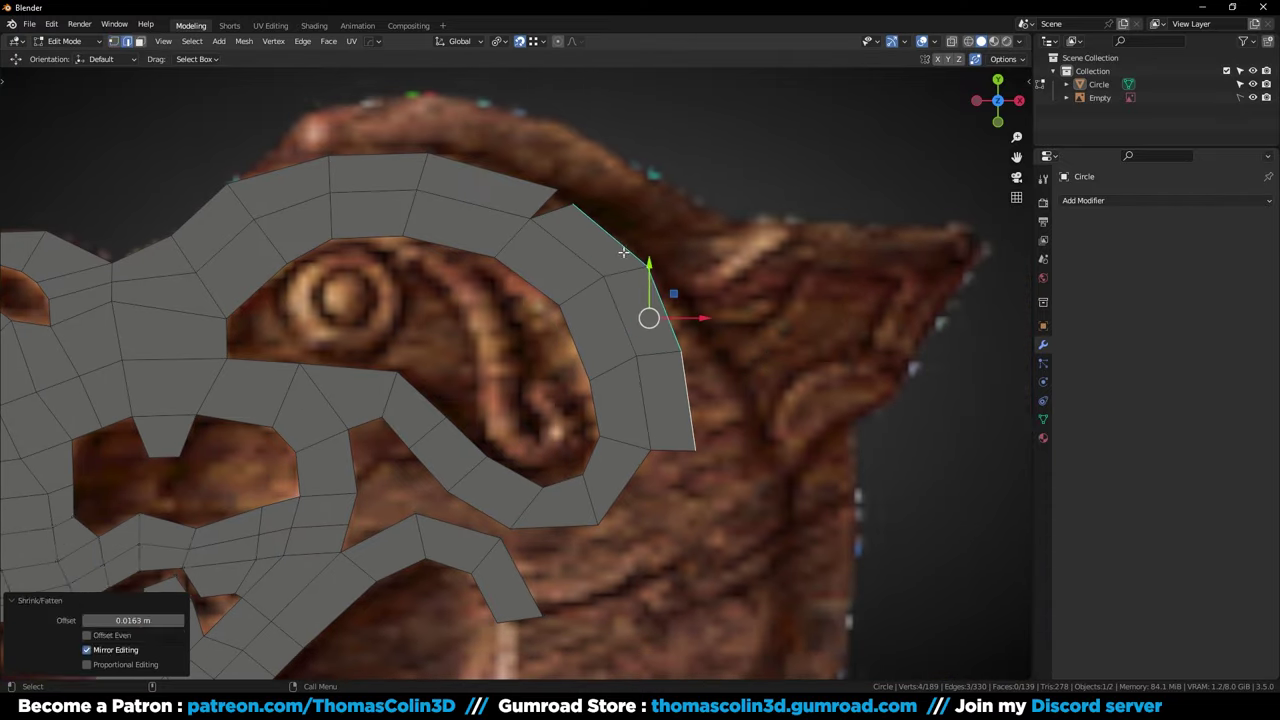
Snap the new band's upper vertex to the brow corner and move its other outer vertices outward along the carved head contour
{"action": "key", "text": "1"}
{"action": "left_click", "coordinate": [574, 205]}
{"action": "key", "text": "g"}
{"action": "left_click", "coordinate": [558, 190]}
{"action": "left_click", "coordinate": [649, 270]}
{"action": "key", "text": "g"}
{"action": "left_click", "coordinate": [643, 258]}
{"action": "left_click", "coordinate": [681, 352]}
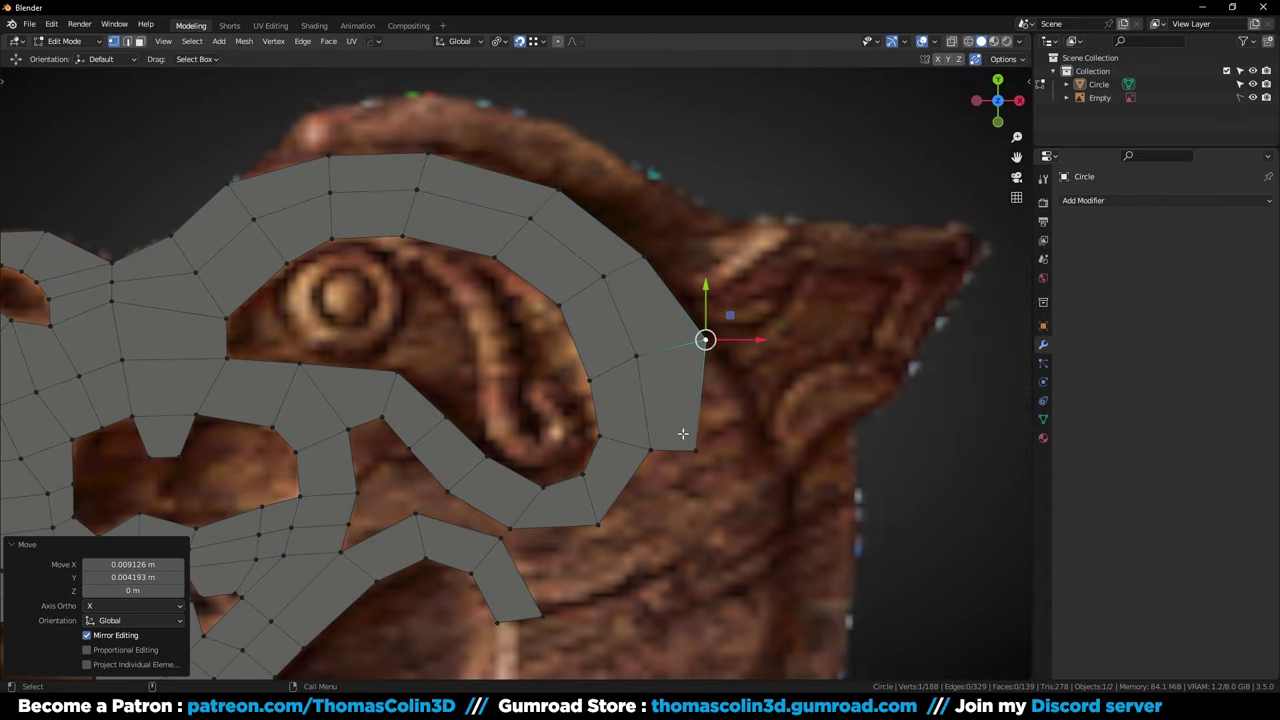
{"action": "left_click", "coordinate": [692, 447]}
{"action": "key", "text": "g"}
{"action": "left_click", "coordinate": [758, 435]}
Extrude the band downward behind the cheek, snap its corner to the existing outer vertex, and rotate the lower end edge by 8.63°
{"action": "middle_click_drag", "start_coordinate": [637, 364], "coordinate": [642, 440], "text": "ctrl"}
{"action": "middle_click_drag", "start_coordinate": [642, 440], "coordinate": [563, 312], "text": "shift"}
{"action": "key", "text": "2"}
{"action": "left_click", "coordinate": [563, 331]}
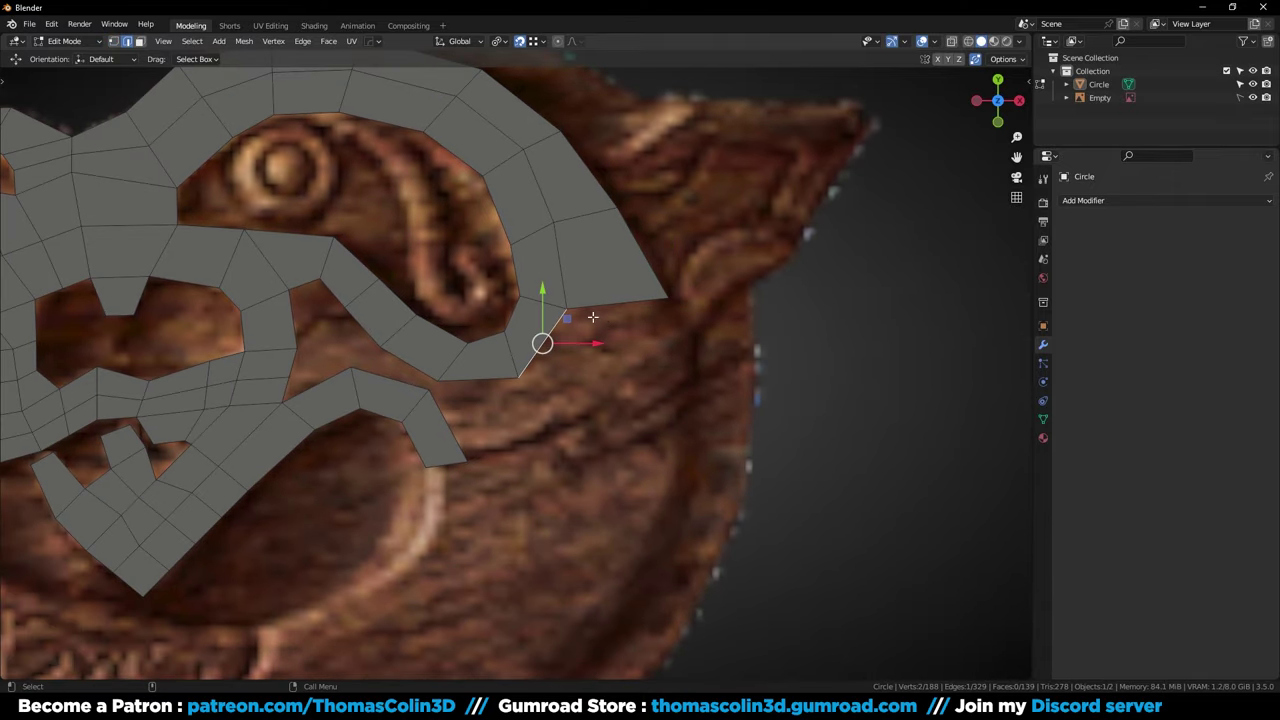
{"action": "key", "text": "e"}
{"action": "left_click", "coordinate": [704, 351]}
{"action": "key", "text": "1"}
{"action": "left_click", "coordinate": [679, 343]}
{"action": "key", "text": "g"}
{"action": "left_click", "coordinate": [668, 298]}
{"action": "left_click", "coordinate": [632, 410]}
{"action": "key", "text": "g"}
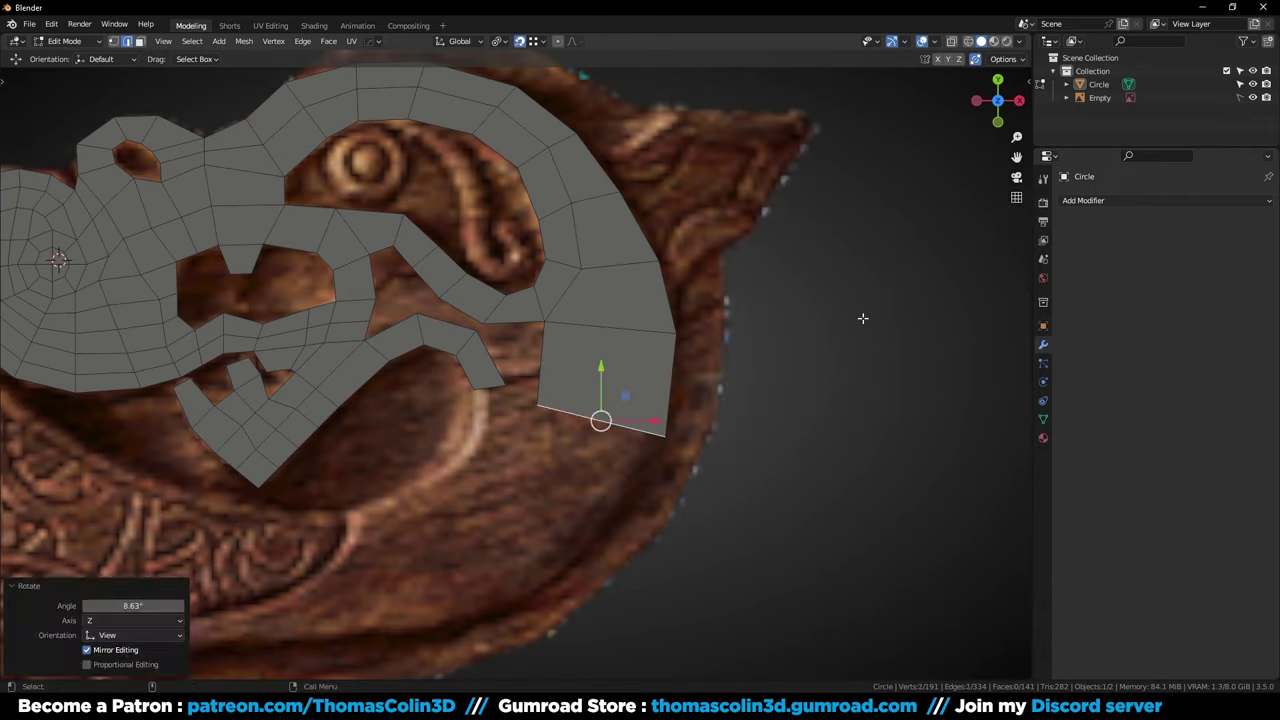
{"action": "left_click", "coordinate": [863, 318]}
Move the two end vertices of the jaw strip downward along the edge of the carved hollow
{"action": "middle_click_drag", "start_coordinate": [722, 387], "coordinate": [551, 398], "text": "shift"}
{"action": "key", "text": "1"}
{"action": "middle_click_drag", "start_coordinate": [551, 398], "coordinate": [640, 416], "text": "shift"}
{"action": "left_click", "coordinate": [573, 352]}
{"action": "key", "text": "g"}
{"action": "left_click", "coordinate": [577, 384]}
{"action": "left_click", "coordinate": [517, 362]}
{"action": "key", "text": "g"}
{"action": "left_click", "coordinate": [522, 380]}
Extrude the jaw strip's end edge downward, then rotate and move it to follow the edge of the hollow
{"action": "key", "text": "2"}
{"action": "left_click", "coordinate": [554, 383]}
{"action": "middle_click_drag", "start_coordinate": [640, 416], "coordinate": [647, 345], "text": "shift"}
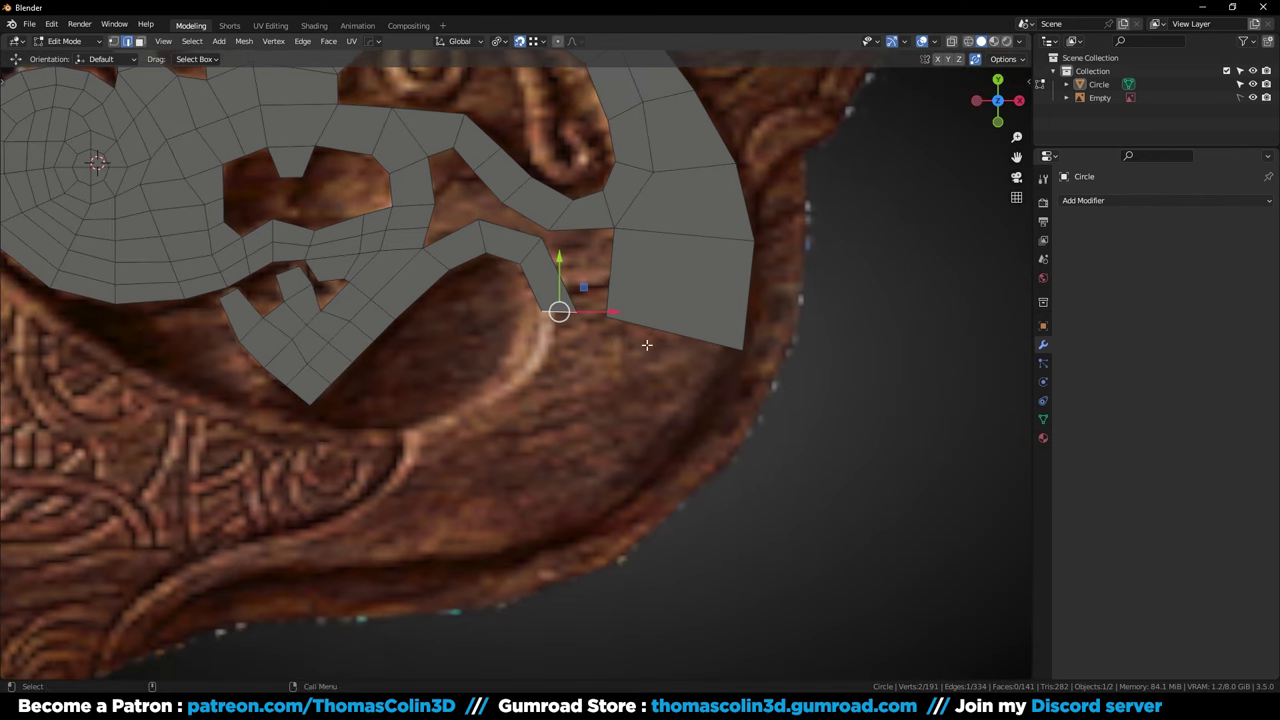
{"action": "key", "text": "e"}
{"action": "left_click", "coordinate": [582, 313]}
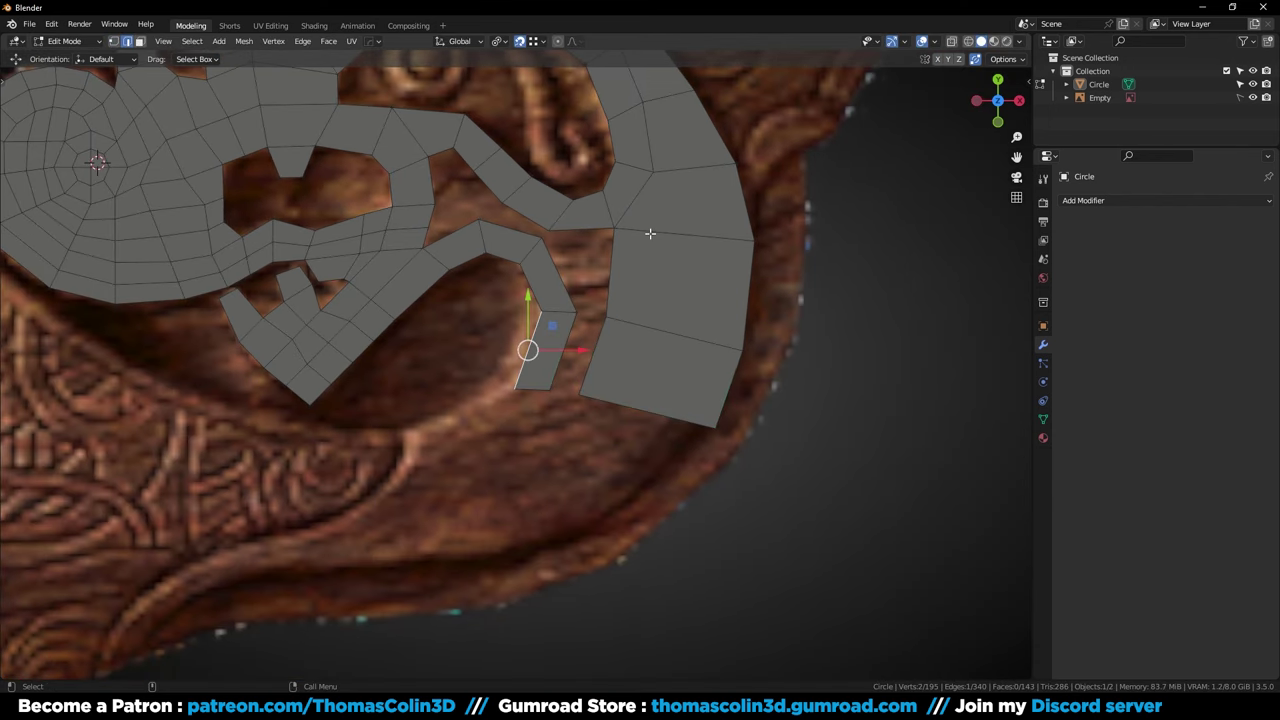
{"action": "left_click", "coordinate": [532, 388]}
{"action": "key", "text": "r"}
{"action": "left_click", "coordinate": [660, 278]}
{"action": "key", "text": "g"}
{"action": "left_click", "coordinate": [674, 280]}
Reposition the rear band's two lower end vertices and the outer vertex above them to match the reference curve
{"action": "key", "text": "1"}
{"action": "left_click", "coordinate": [586, 396]}
{"action": "key", "text": "g"}
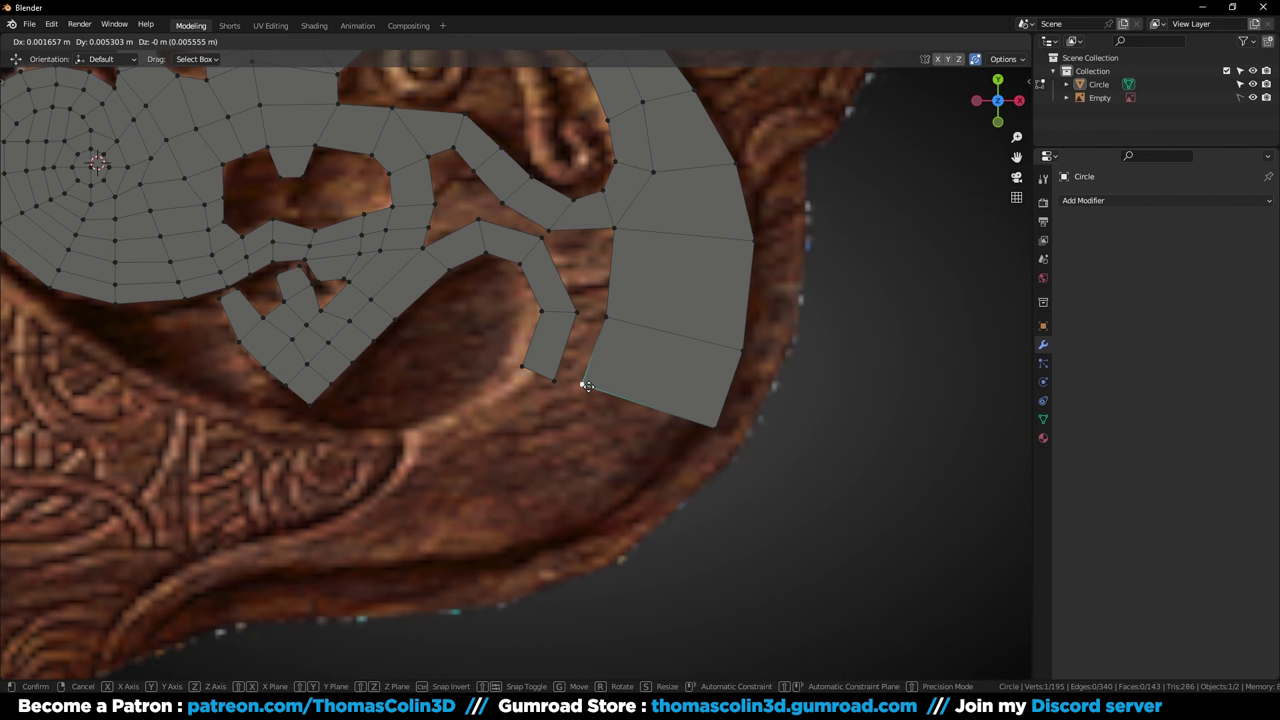
{"action": "left_click", "coordinate": [586, 386]}
{"action": "left_click", "coordinate": [715, 428]}
{"action": "key", "text": "g"}
{"action": "left_click", "coordinate": [689, 429]}
{"action": "left_click", "coordinate": [742, 351]}
{"action": "key", "text": "g"}
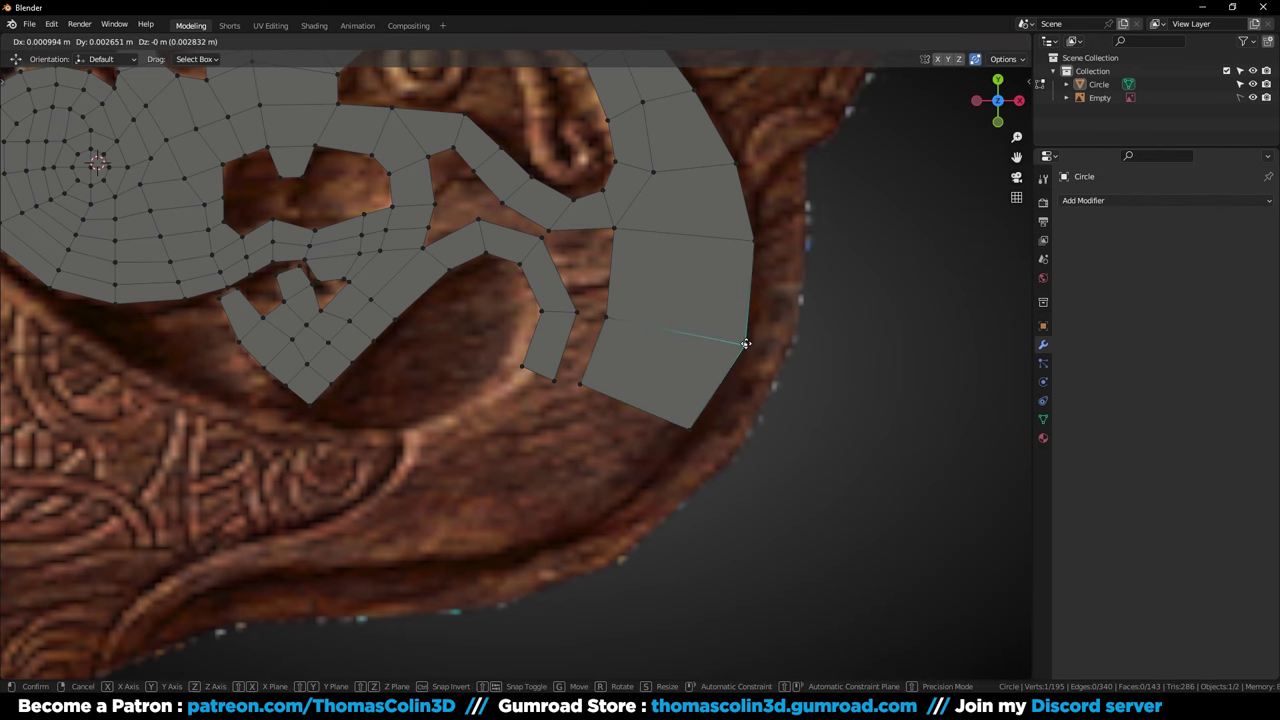
{"action": "left_click", "coordinate": [746, 344]}
Fill the space between the jaw strip's end and the rear band, and move their shared edge about 0.02 m toward the rear
{"action": "middle_click_drag", "start_coordinate": [591, 401], "coordinate": [640, 369], "text": "shift"}
{"action": "key", "text": "2"}
{"action": "middle_click_drag", "start_coordinate": [646, 421], "coordinate": [633, 523], "text": "shift"}
{"action": "scroll", "coordinate": [633, 523], "scroll_direction": "up", "scroll_amount": 1}
{"action": "left_click", "coordinate": [640, 456]}
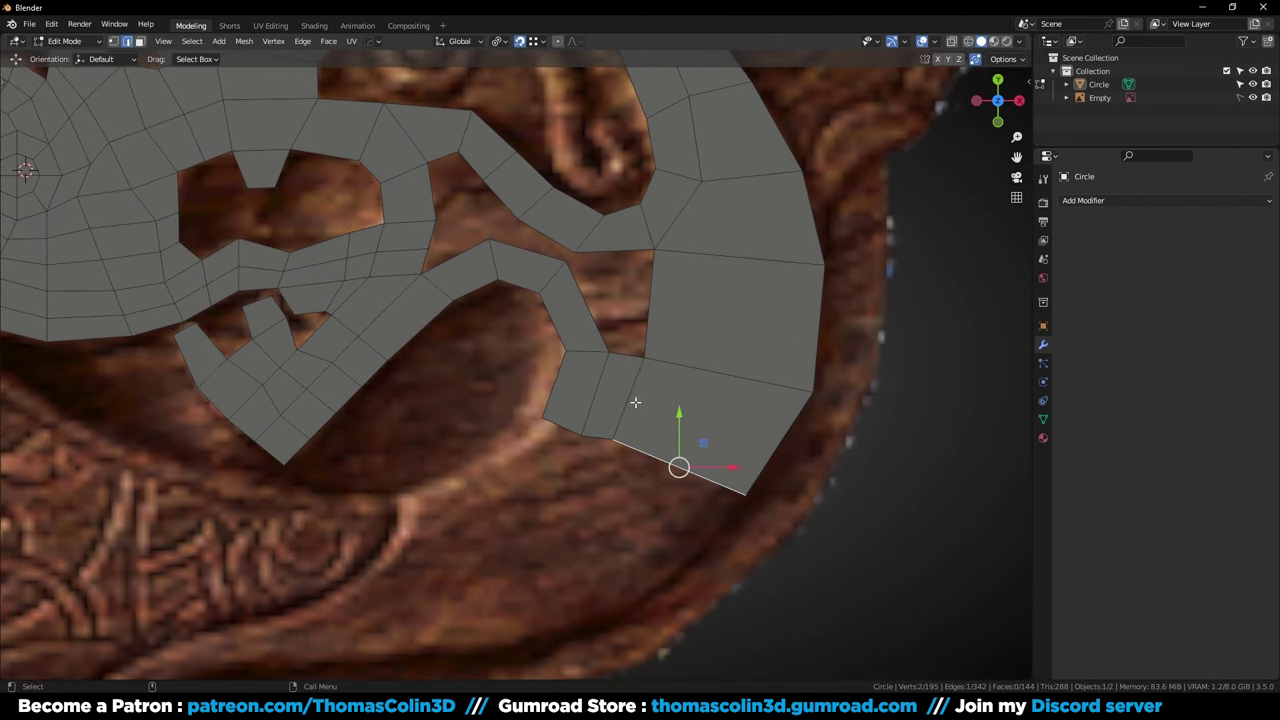
{"action": "left_click", "coordinate": [634, 403]}
{"action": "key", "text": "g"}
{"action": "left_click", "coordinate": [722, 433]}
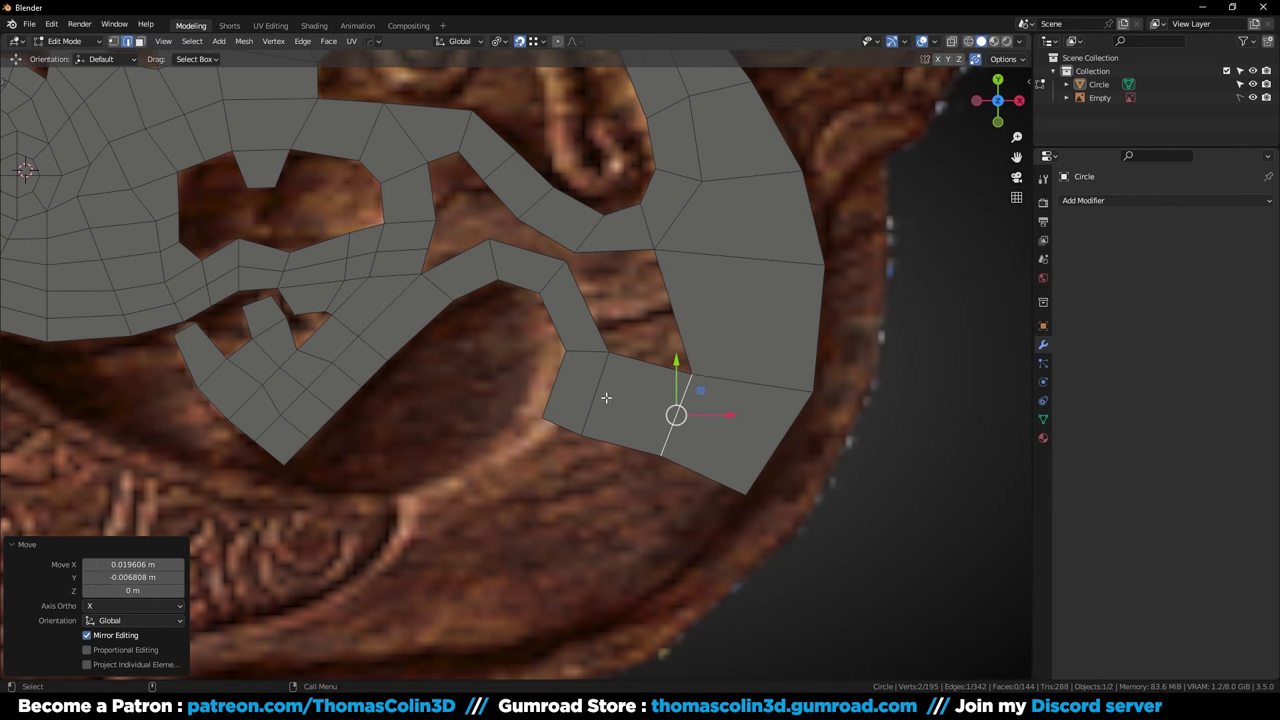
Fill the front of the gap between the cheek strip and jaw strip with quad faces
{"action": "left_click", "coordinate": [600, 396]}
{"action": "middle_click_drag", "start_coordinate": [586, 302], "coordinate": [641, 384], "text": "shift"}
{"action": "scroll", "coordinate": [641, 384], "scroll_direction": "up", "scroll_amount": 1}
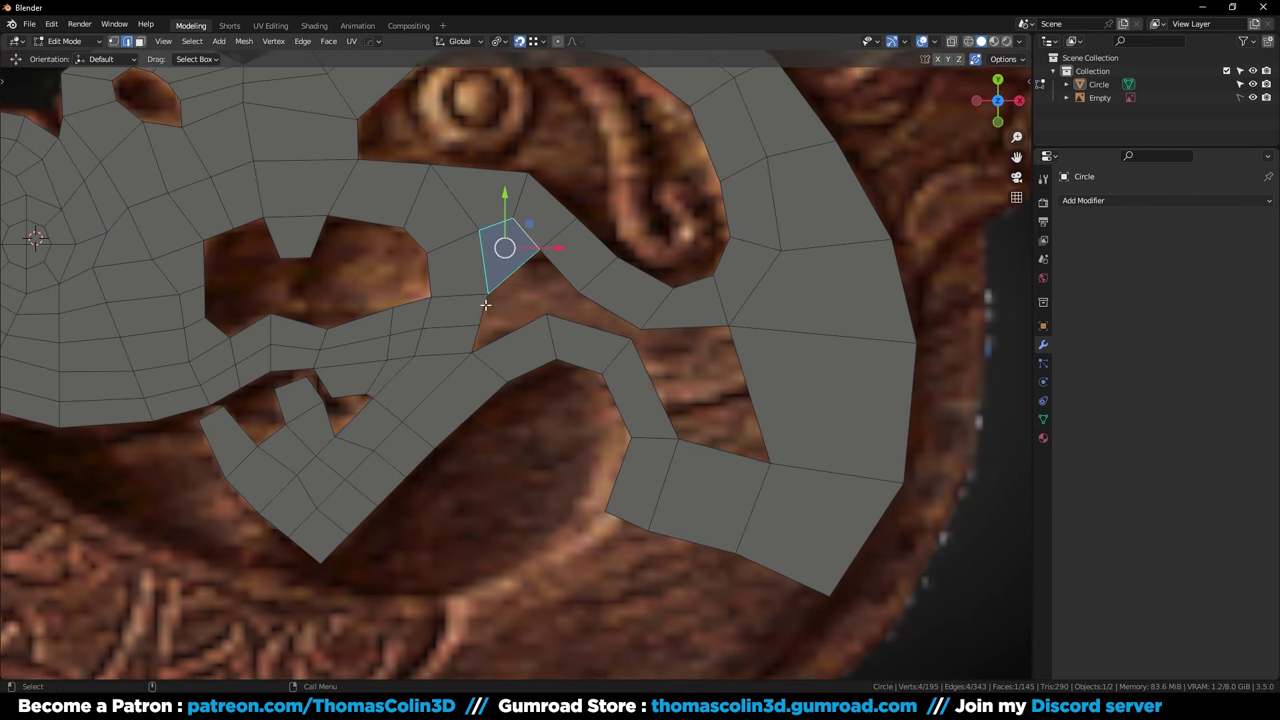
{"action": "left_click", "coordinate": [530, 299]}
{"action": "left_click", "coordinate": [569, 281], "text": "shift"}
{"action": "key", "text": "f"}
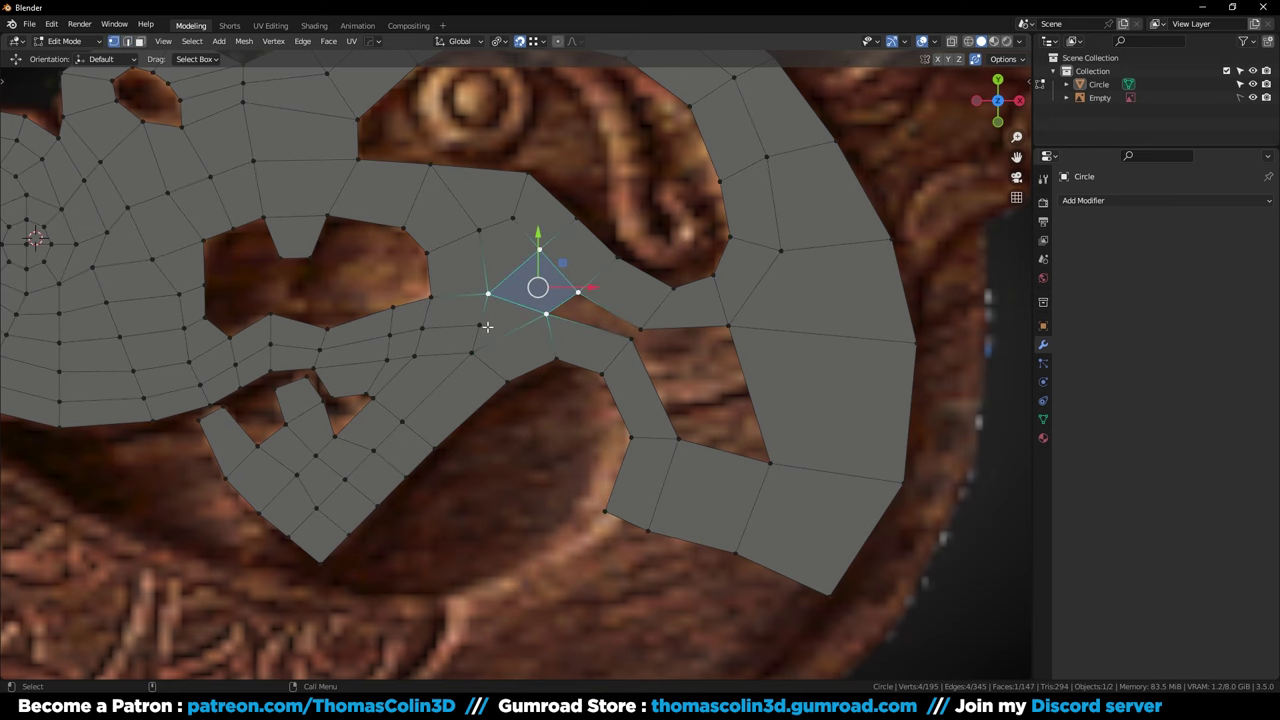
Slide the vertex just in front of the filled cheek gap forward along its edge to even the spacing
{"action": "left_click", "coordinate": [482, 326]}
{"action": "key", "text": "g"}
{"action": "key", "text": "g"}
{"action": "left_click", "coordinate": [466, 326]}
Fill the remaining narrow cheek gap and the front part of the opening beside the rear band, and dissolve the unwanted edge
{"action": "key", "text": "2"}
{"action": "left_click", "coordinate": [610, 328]}
{"action": "left_click", "coordinate": [609, 312], "text": "shift"}
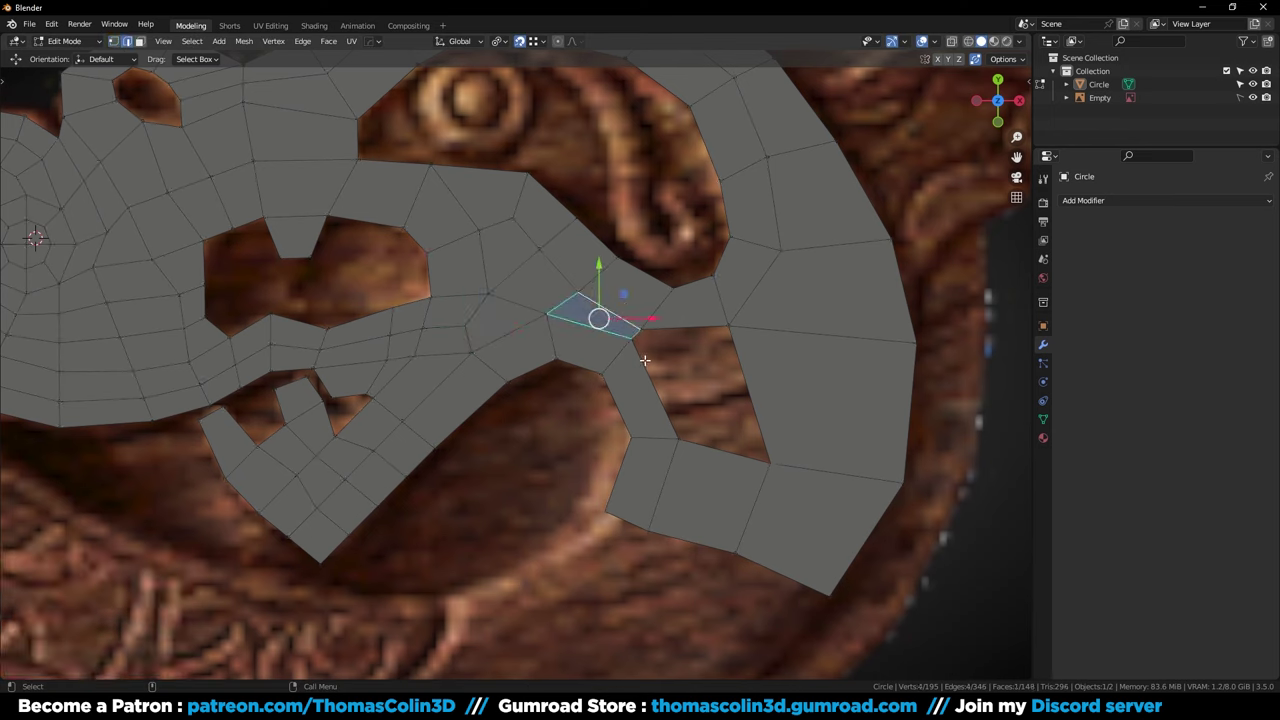
{"action": "key", "text": "f"}
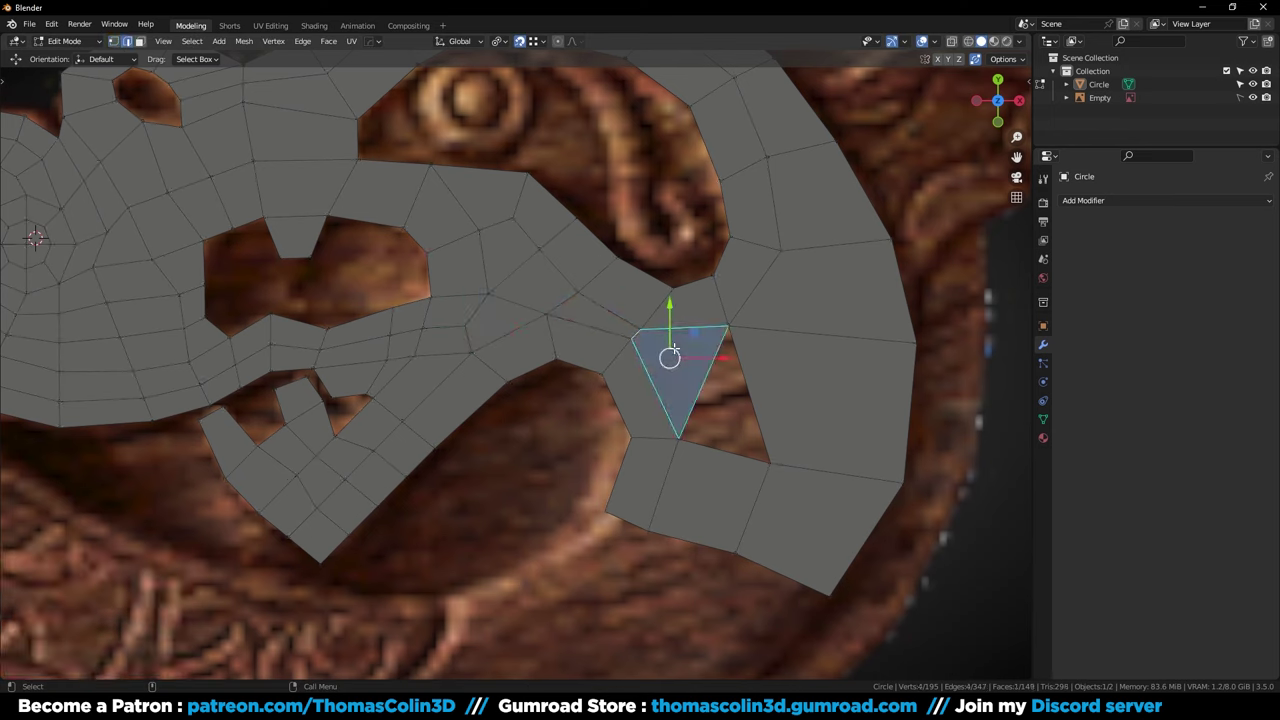
{"action": "key", "text": "ctrl+x"}
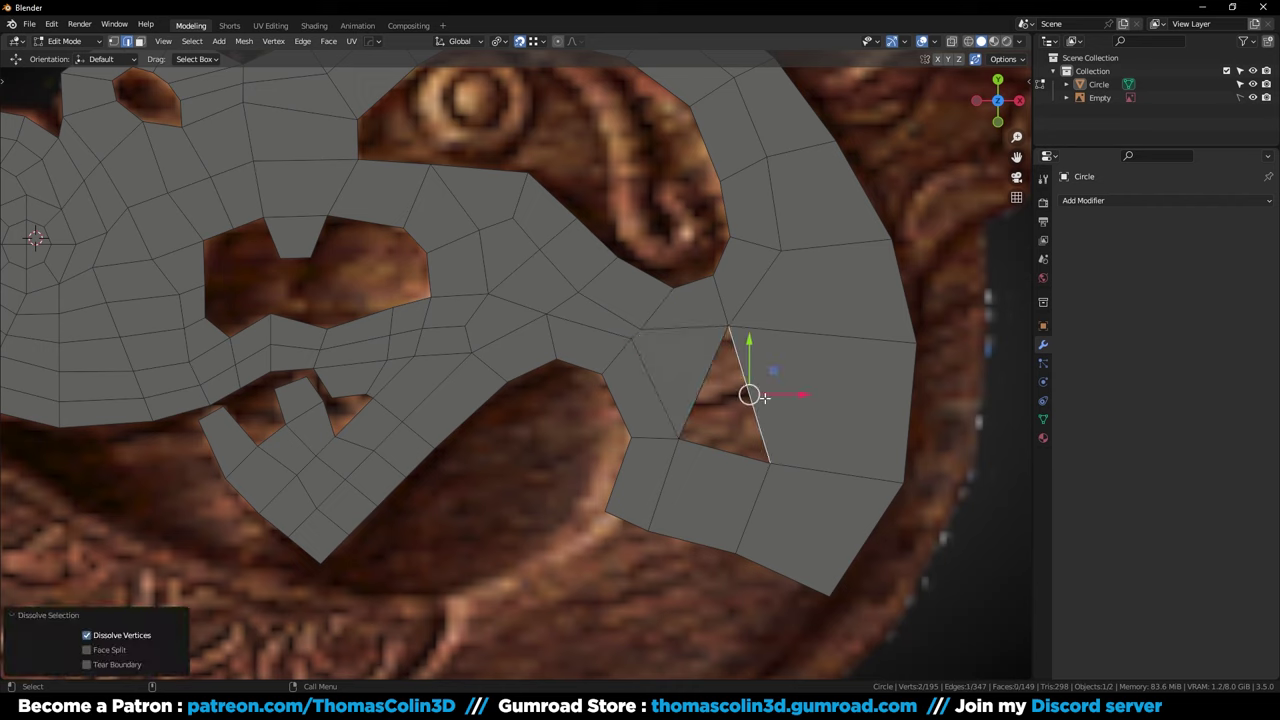
Add a centred loop cut across the rear band and fill the remaining triangular opening with a face
{"action": "left_click", "coordinate": [757, 393]}
{"action": "right_click", "coordinate": [750, 395]}
{"action": "key", "text": "1"}
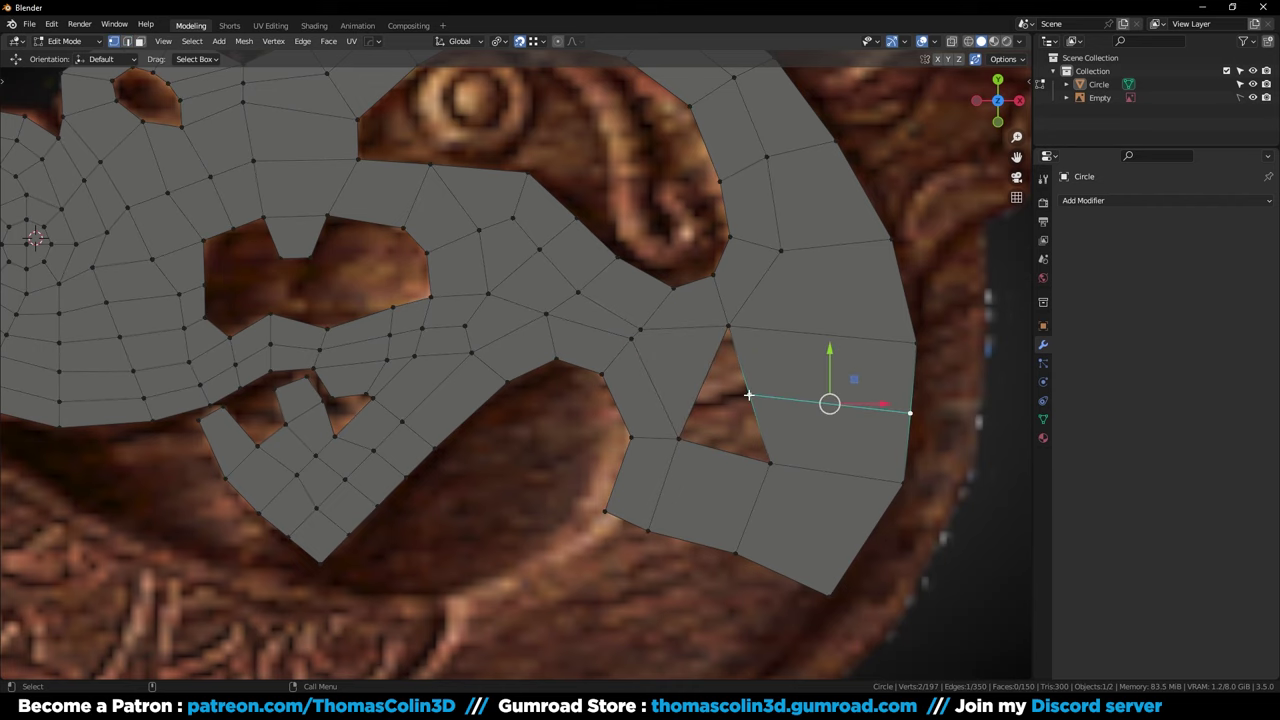
{"action": "left_click", "coordinate": [738, 367], "text": "alt"}
{"action": "key", "text": "f"}
Slide the new cut's inner vertex toward the outer rim by a factor of 0.194
{"action": "key", "text": "1"}
{"action": "left_click", "coordinate": [753, 393]}
{"action": "key", "text": "g"}
{"action": "key", "text": "g"}
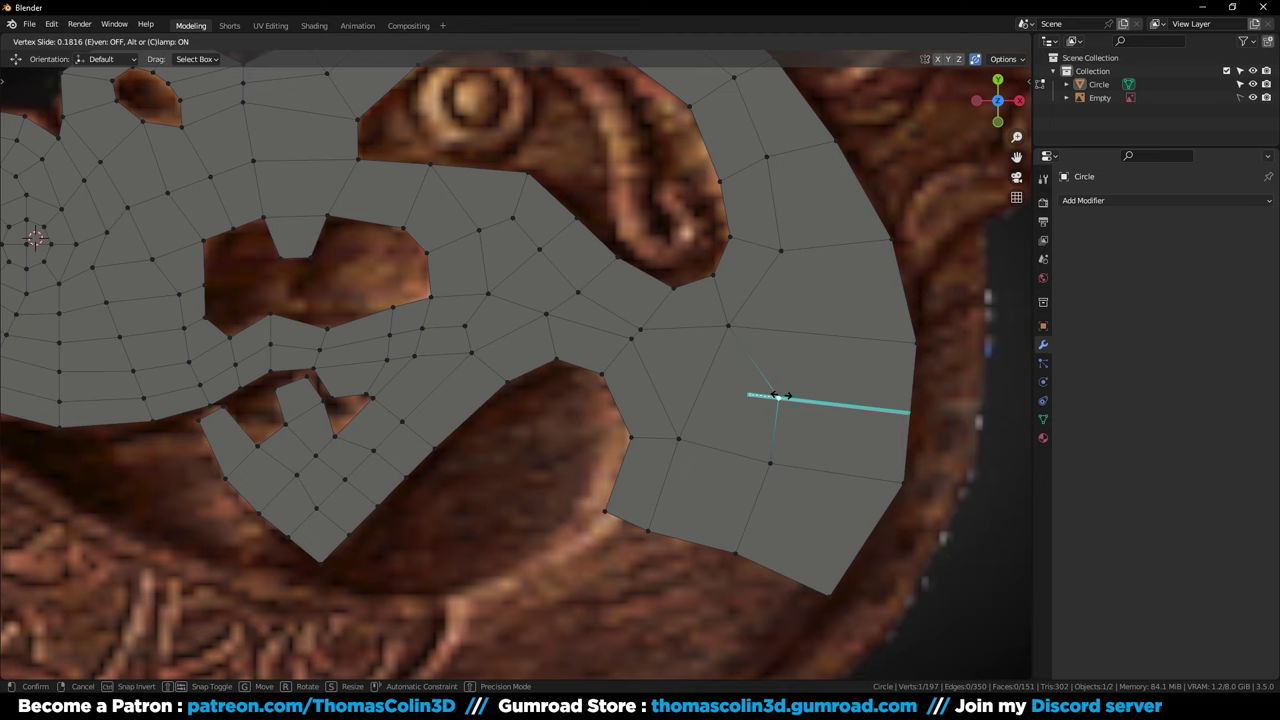
{"action": "left_click", "coordinate": [781, 396]}
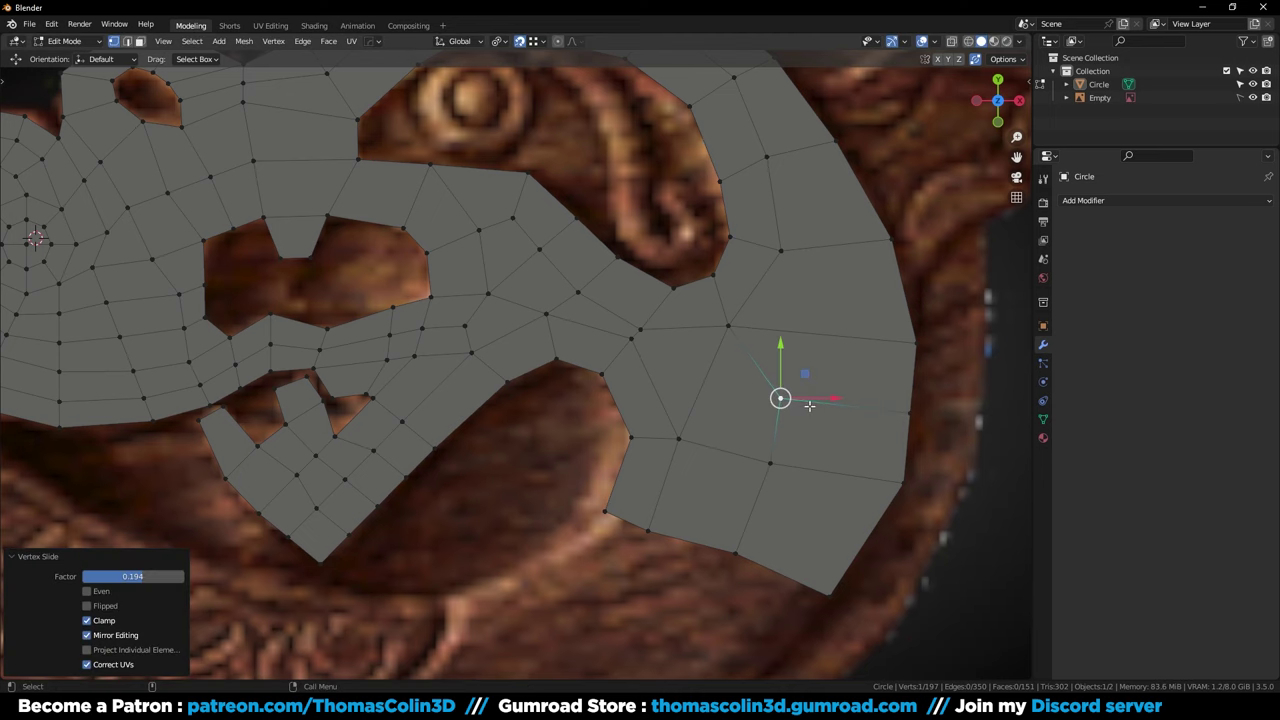
Slide the two rear rim vertices beside the new cut upward along the outline to space them evenly
{"action": "key", "text": "2"}
{"action": "left_click", "coordinate": [915, 344]}
{"action": "key", "text": "g"}
{"action": "key", "text": "g"}
{"action": "left_click", "coordinate": [912, 325]}
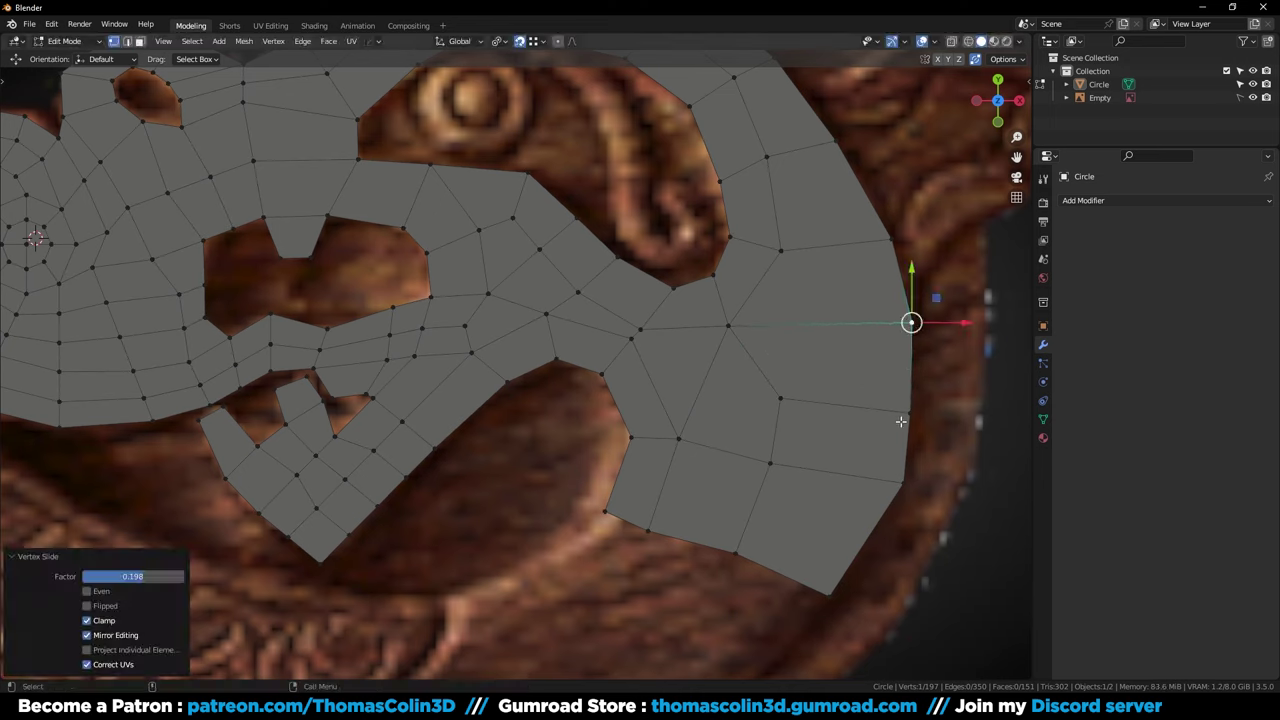
{"action": "left_click", "coordinate": [907, 413]}
{"action": "key", "text": "g"}
{"action": "key", "text": "g"}
{"action": "left_click", "coordinate": [909, 395]}
Slide the two closely spaced vertices at the cheek and jaw junction apart along their edges
{"action": "middle_click_drag", "start_coordinate": [738, 387], "coordinate": [759, 421], "text": "ctrl"}
{"action": "middle_click_drag", "start_coordinate": [759, 421], "coordinate": [732, 384], "text": "ctrl"}
{"action": "key", "text": "alt+z"}
{"action": "key", "text": "alt+z"}
{"action": "left_click", "coordinate": [689, 316]}
{"action": "key", "text": "shift+v"}
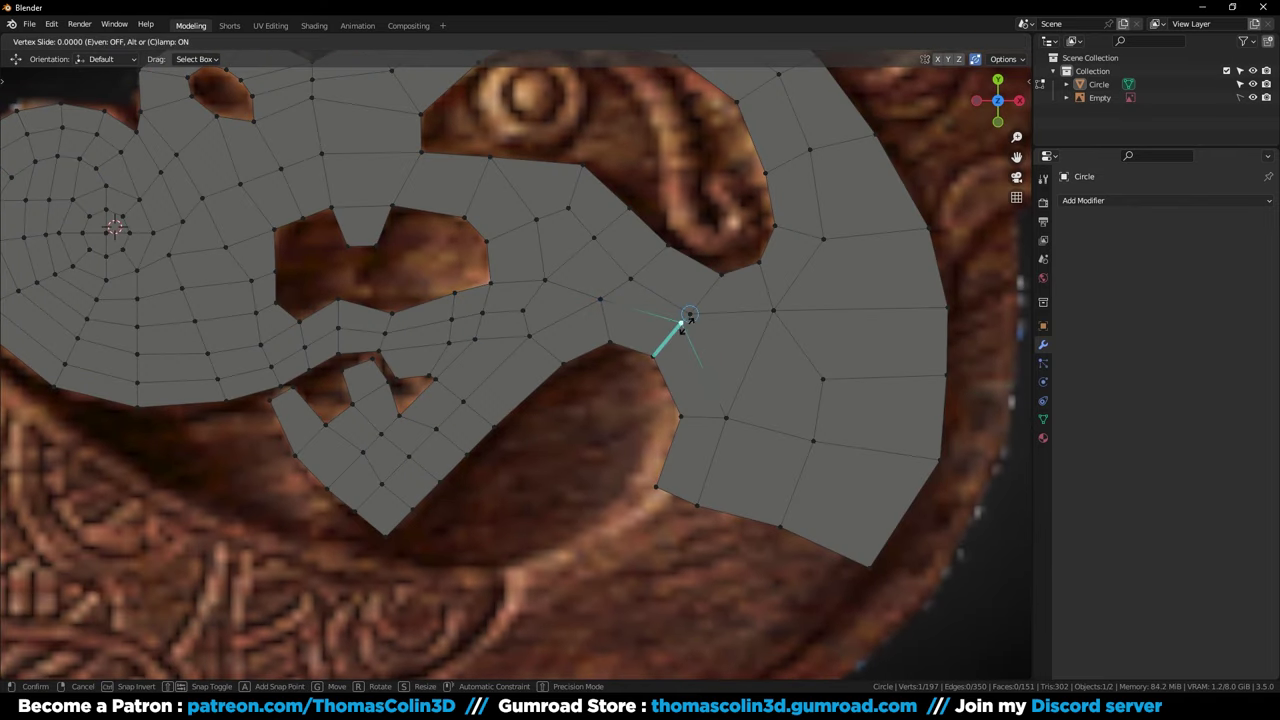
{"action": "left_click", "coordinate": [683, 339]}
{"action": "left_click", "coordinate": [691, 315]}
{"action": "key", "text": "g"}
{"action": "key", "text": "g"}
{"action": "left_click", "coordinate": [701, 306]}
Slide the next two vertices in front of the junction apart, one toward the eye opening and one toward the jaw's lower edge
{"action": "left_click", "coordinate": [632, 279]}
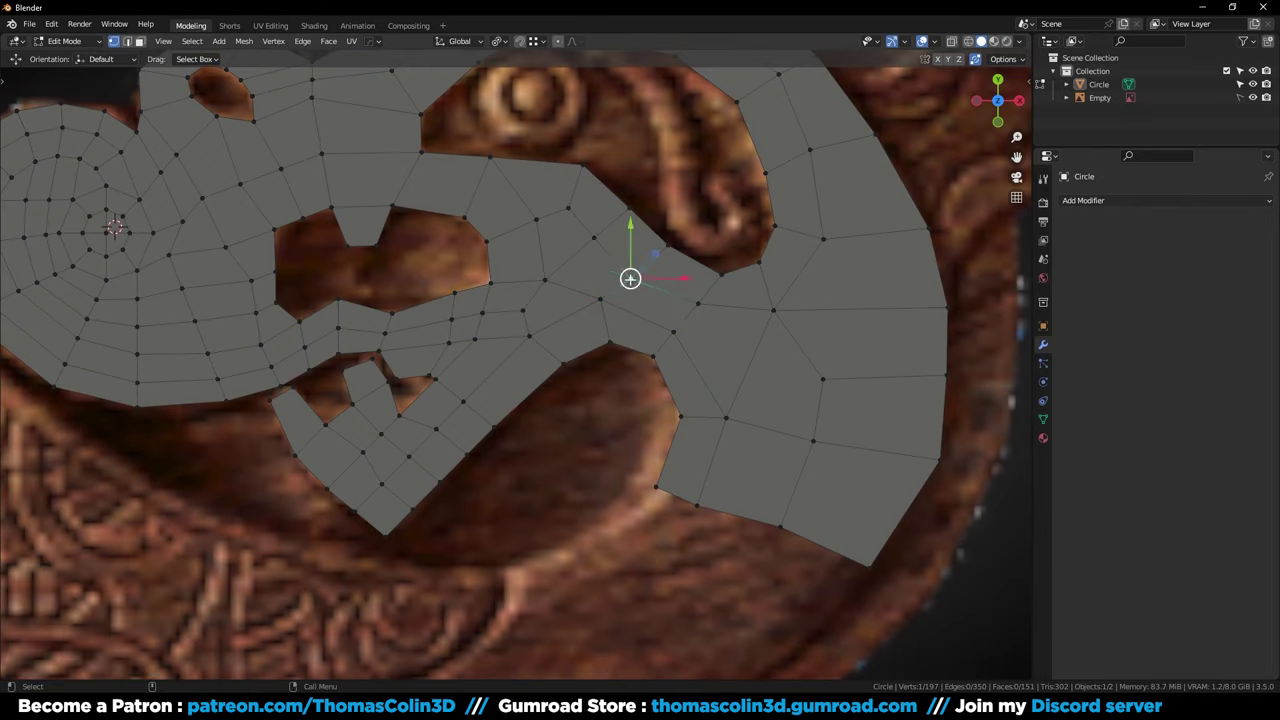
{"action": "key", "text": "g"}
{"action": "key", "text": "g"}
{"action": "left_click", "coordinate": [641, 269]}
{"action": "left_click", "coordinate": [600, 298]}
{"action": "key", "text": "shift+v"}
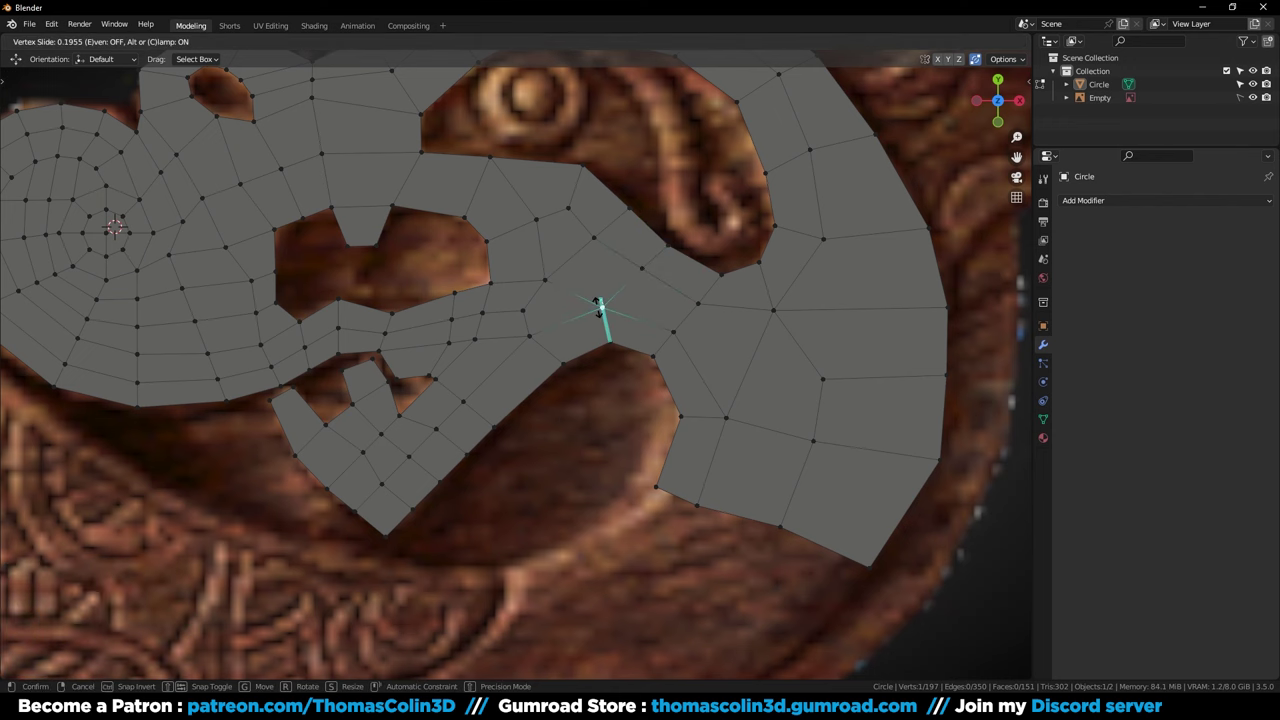
{"action": "left_click", "coordinate": [600, 308]}
{"action": "left_click", "coordinate": [602, 480]}
{"action": "middle_click_drag", "start_coordinate": [692, 370], "coordinate": [706, 426], "text": "ctrl"}
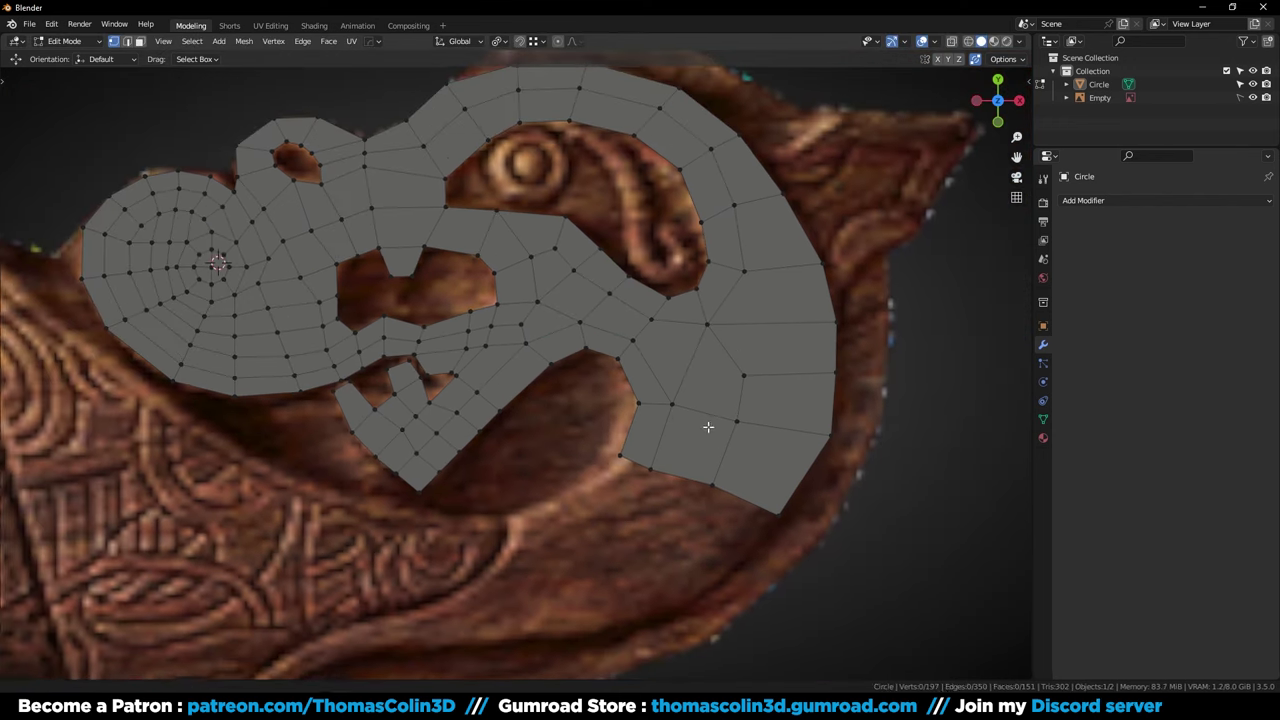
Rotate and move the open edge row at the rear jaw's lower end to match the curve in the see-through reference
{"action": "key", "text": "2"}
{"action": "left_click", "coordinate": [746, 507], "text": "alt"}
{"action": "middle_click_drag", "start_coordinate": [941, 444], "coordinate": [963, 326], "text": "shift"}
{"action": "key", "text": "alt+z"}
{"action": "key", "text": "r"}
{"action": "left_click", "coordinate": [949, 380]}
{"action": "key", "text": "g"}
{"action": "left_click", "coordinate": [950, 386]}
Extrude the rear jaw's end row along the outer curve, rotate it, and reposition it across the carved band
{"action": "key", "text": "e"}
{"action": "left_click", "coordinate": [952, 412]}
{"action": "key", "text": "r"}
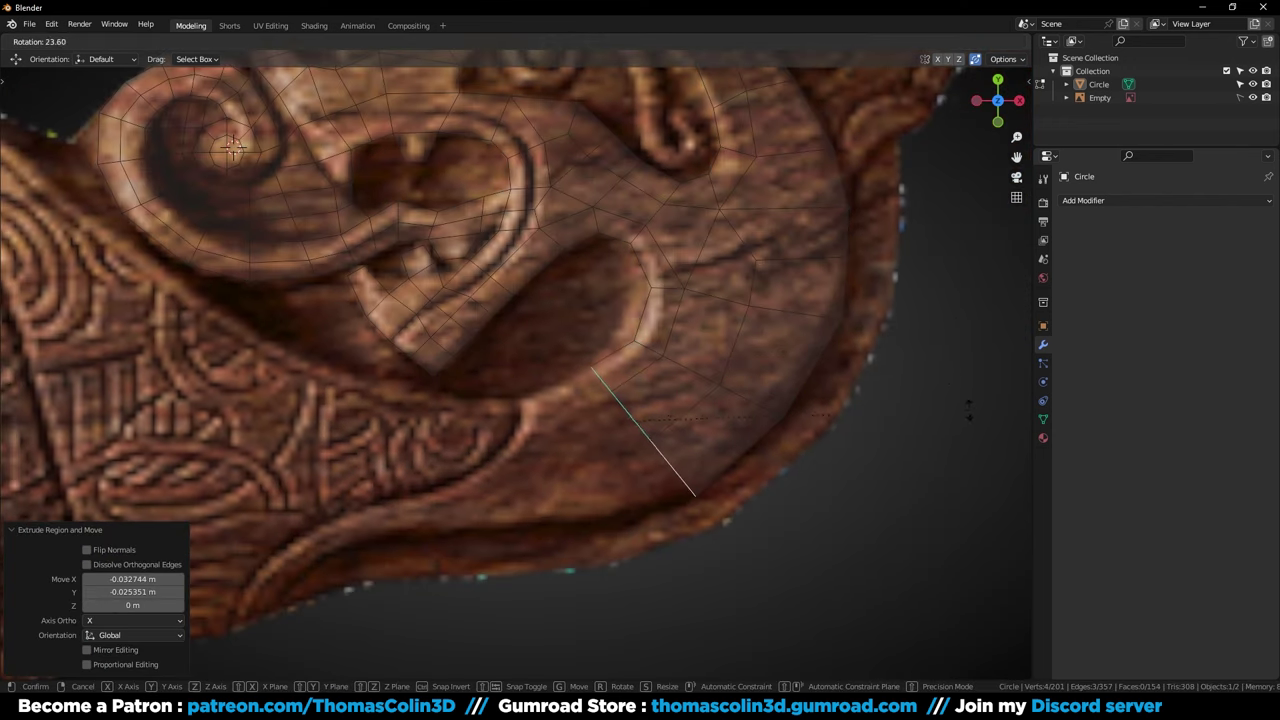
{"action": "left_click", "coordinate": [968, 428]}
{"action": "key", "text": "g"}
{"action": "key", "text": "g"}
{"action": "left_click", "coordinate": [733, 453]}
Scale and move the extruded end row to fit between the cheek opening's rim and the outer outline
{"action": "key", "text": "1"}
{"action": "middle_click_drag", "start_coordinate": [760, 290], "coordinate": [765, 376], "text": "ctrl"}
{"action": "middle_click_drag", "start_coordinate": [765, 376], "coordinate": [790, 260], "text": "shift"}
{"action": "key", "text": "s"}
{"action": "left_click", "coordinate": [798, 341]}
{"action": "key", "text": "g"}
{"action": "left_click", "coordinate": [789, 331]}
Extrude the end row forward beneath the cheek opening, rotate it by 33.8°, and place it at the band's corner
{"action": "middle_click_drag", "start_coordinate": [788, 328], "coordinate": [782, 200], "text": "ctrl"}
{"action": "key", "text": "e"}
{"action": "left_click", "coordinate": [709, 221]}
{"action": "key", "text": "r"}
{"action": "left_click", "coordinate": [786, 352]}
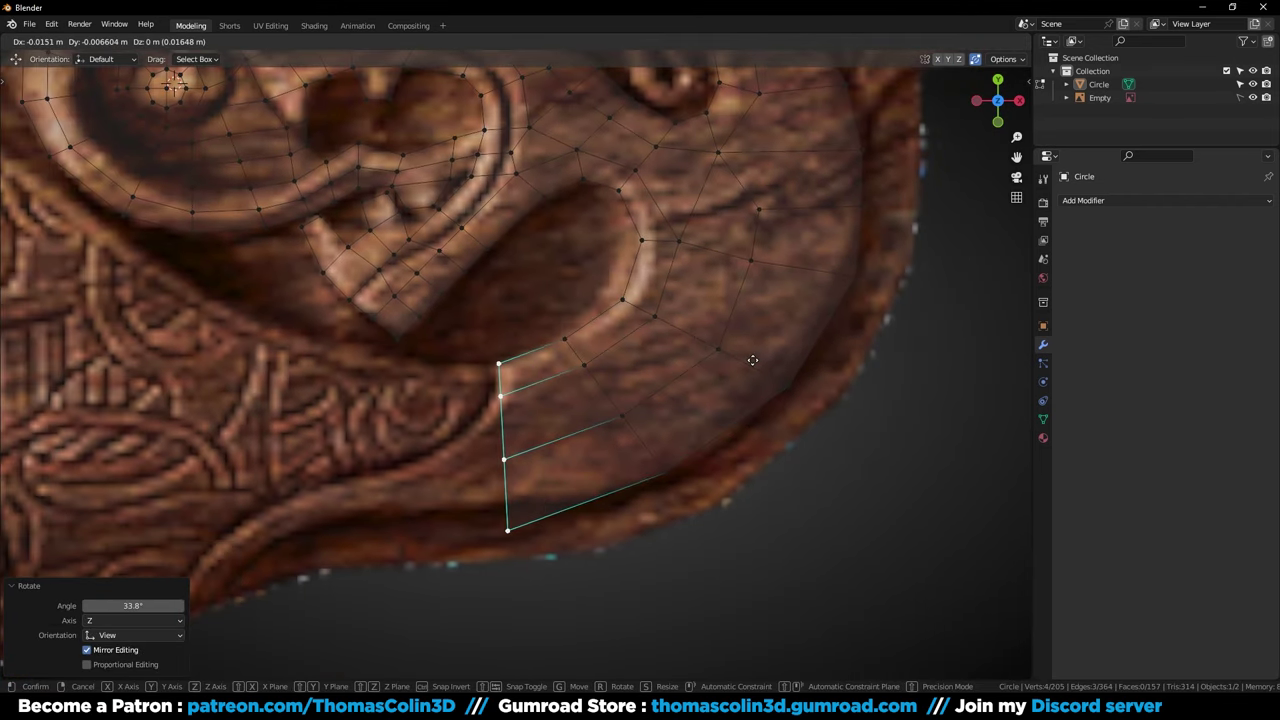
{"action": "left_click", "coordinate": [782, 316]}
{"action": "key", "text": "g"}
{"action": "left_click", "coordinate": [783, 314]}
Extrude the end edges twice along the carved handle, following the dark groove beneath the jaw
{"action": "key", "text": "2"}
{"action": "middle_click_drag", "start_coordinate": [783, 314], "coordinate": [740, 335], "text": "ctrl"}
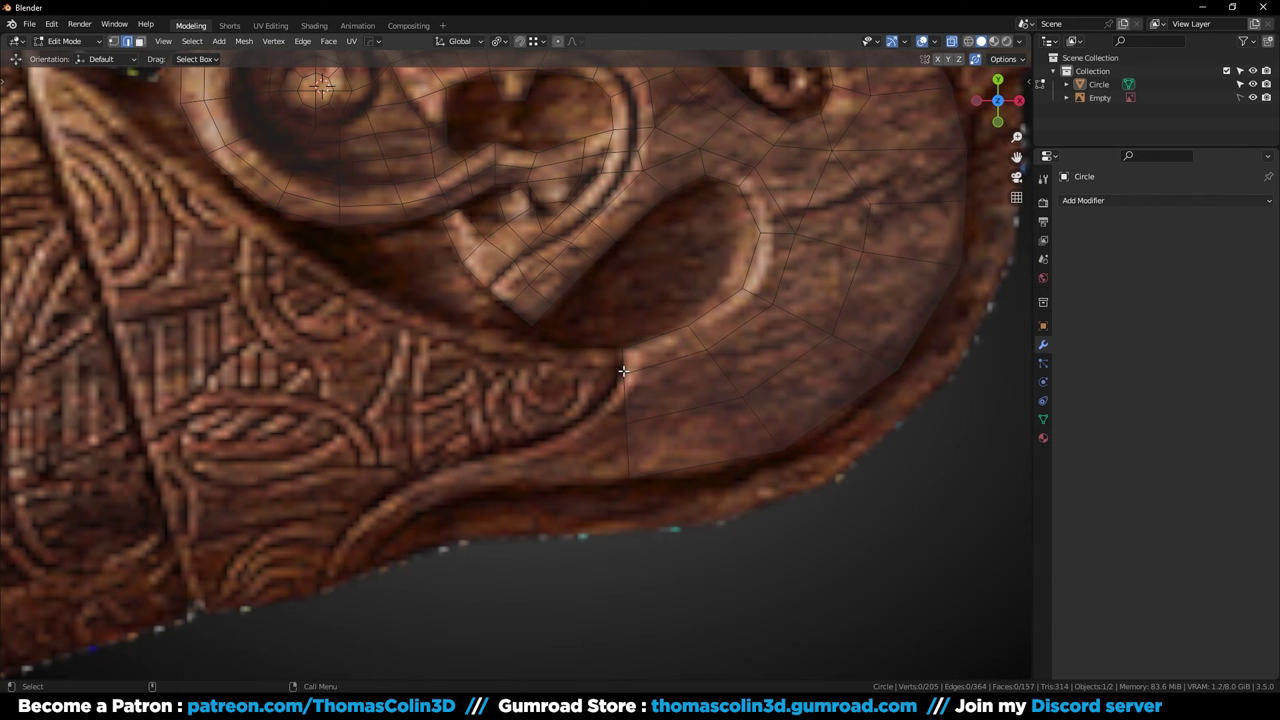
{"action": "left_click", "coordinate": [615, 450], "text": "ctrl"}
{"action": "key", "text": "e"}
{"action": "key", "text": "e"}
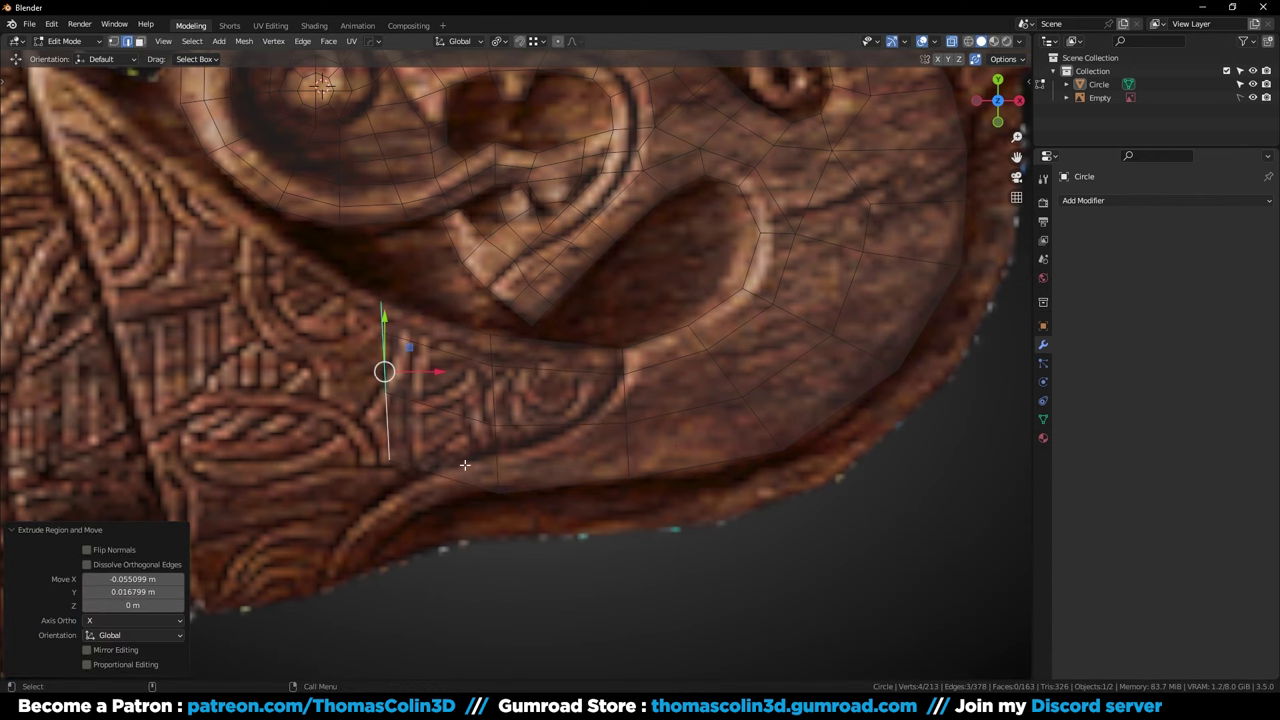
Move the end row's lower corner onto the groove outline and slide the two inner vertices to even out their spacing
{"action": "left_click", "coordinate": [397, 525]}
{"action": "left_click", "coordinate": [387, 394]}
{"action": "key", "text": "g"}
{"action": "key", "text": "g"}
{"action": "left_click", "coordinate": [388, 432]}
{"action": "left_click", "coordinate": [382, 332]}
{"action": "key", "text": "g"}
{"action": "key", "text": "g"}
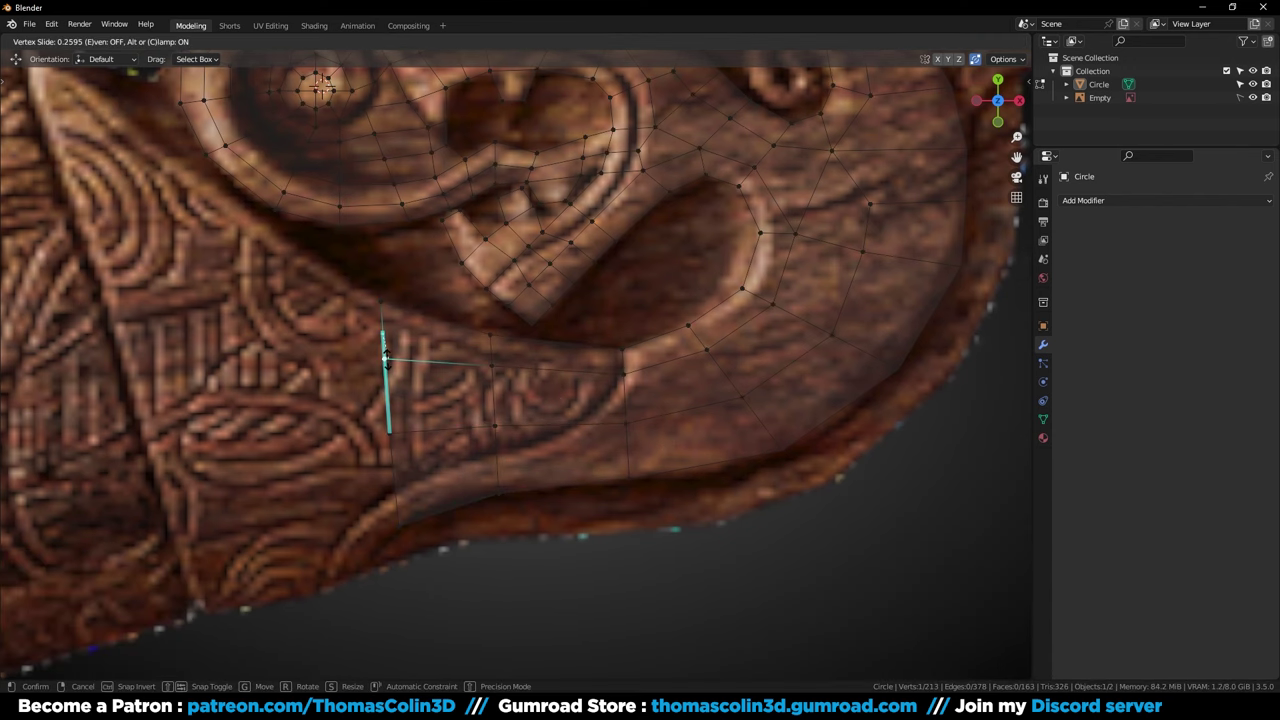
{"action": "left_click", "coordinate": [387, 361]}
Extrude the end row to the dark dividing line across the handle, rotate it by -10.2°, and align it there
{"action": "right_click_drag", "start_coordinate": [440, 362], "coordinate": [544, 382], "text": "alt"}
{"action": "key", "text": "2"}
{"action": "left_click", "coordinate": [463, 379]}
{"action": "left_click", "coordinate": [471, 498], "text": "ctrl"}
{"action": "key", "text": "e"}
{"action": "left_click", "coordinate": [309, 506]}
{"action": "key", "text": "r"}
{"action": "left_click", "coordinate": [472, 384]}
{"action": "key", "text": "g"}
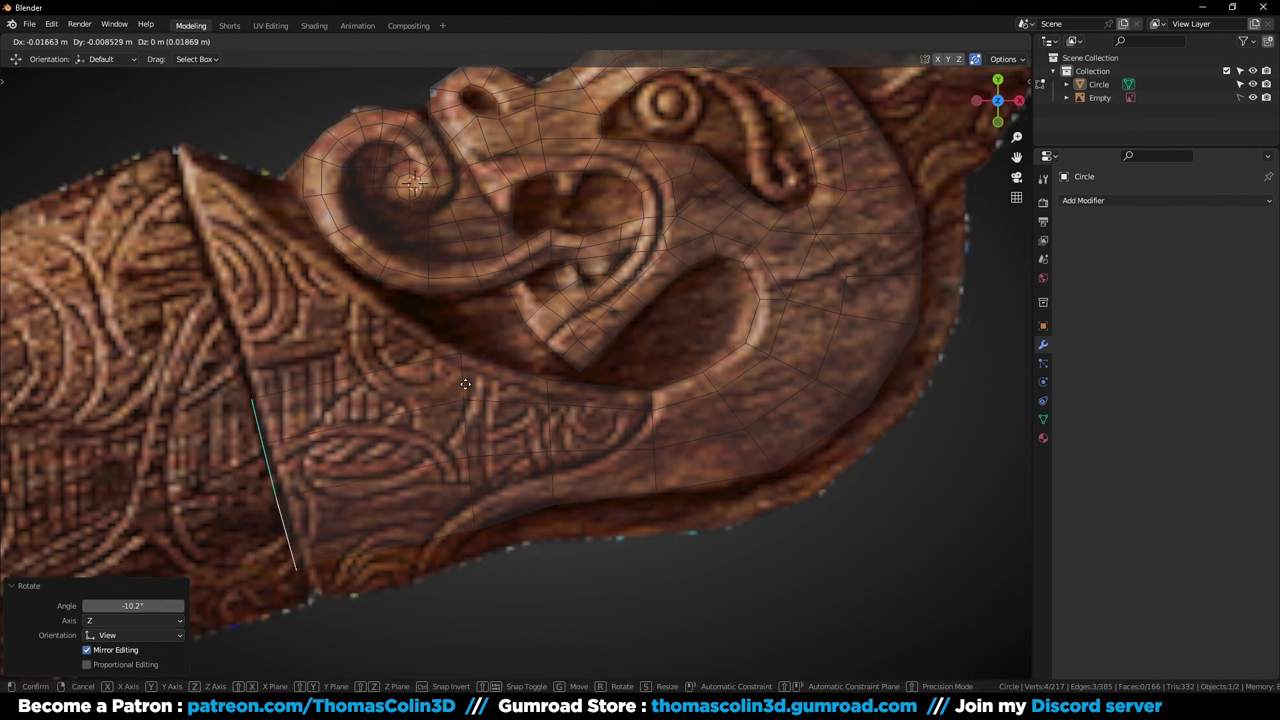
{"action": "left_click", "coordinate": [570, 342]}
Extrude the lower edge beside the dividing line down to the handle's outline and slide its new vertex along that outline
{"action": "left_click", "coordinate": [425, 541]}
{"action": "key", "text": "e"}
{"action": "left_click", "coordinate": [437, 571]}
{"action": "key", "text": "1"}
{"action": "key", "text": "g"}
{"action": "key", "text": "g"}
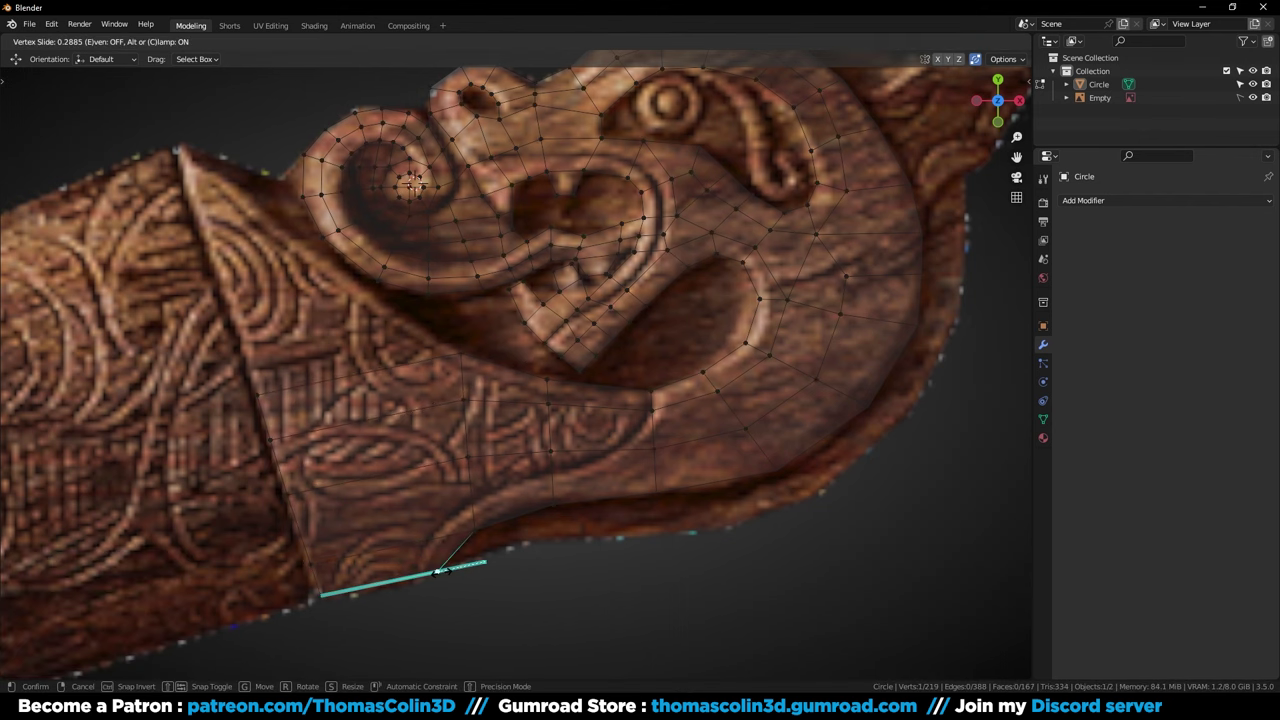
{"action": "left_click", "coordinate": [434, 562]}
{"action": "key", "text": "alt+z"}
{"action": "left_click", "coordinate": [594, 628]}
Space the vertices evenly along the lower jaw's rear edge and its neighbouring inner edge row with LoopTools
{"action": "middle_click_drag", "start_coordinate": [546, 422], "coordinate": [418, 486], "text": "alt"}
{"action": "right_click_drag", "start_coordinate": [418, 486], "coordinate": [600, 412], "text": "alt"}
{"action": "key", "text": "2"}
{"action": "left_click", "coordinate": [387, 446]}
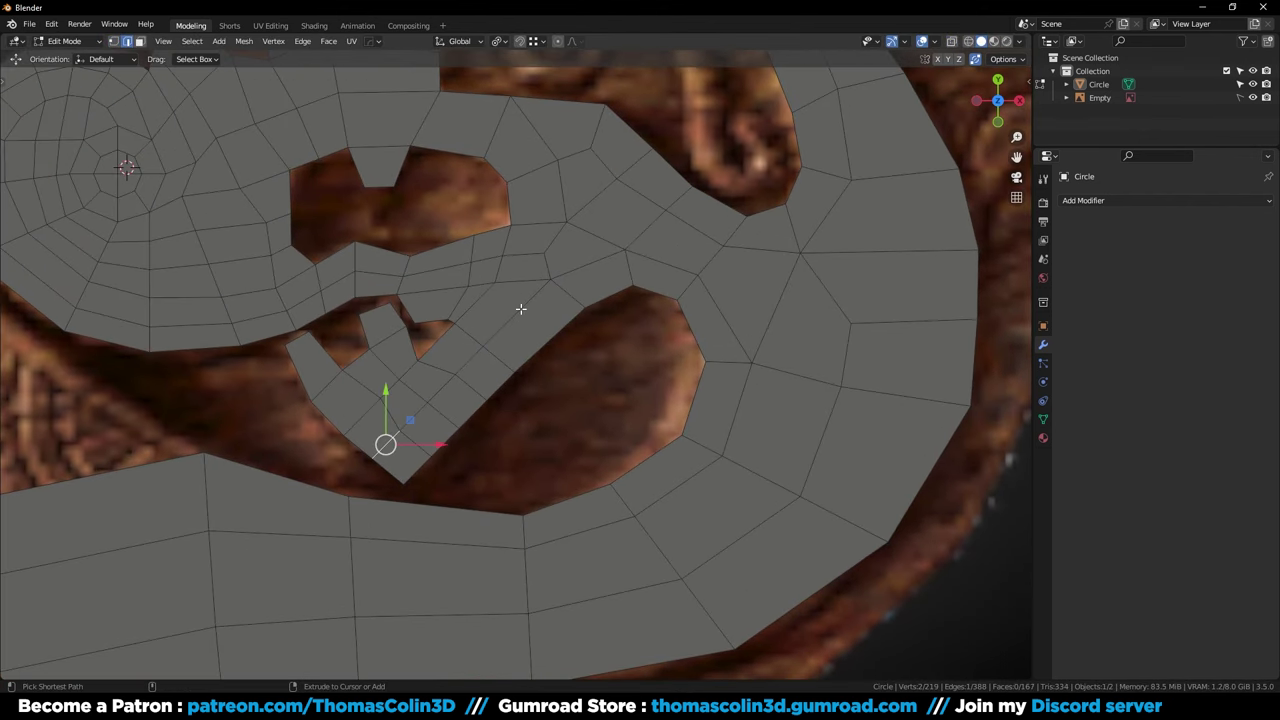
{"action": "left_click", "coordinate": [520, 310], "text": "ctrl"}
{"action": "left_click", "coordinate": [413, 472], "text": "shift"}
{"action": "left_click", "coordinate": [551, 335], "text": "ctrl"}
{"action": "right_click", "coordinate": [752, 281]}
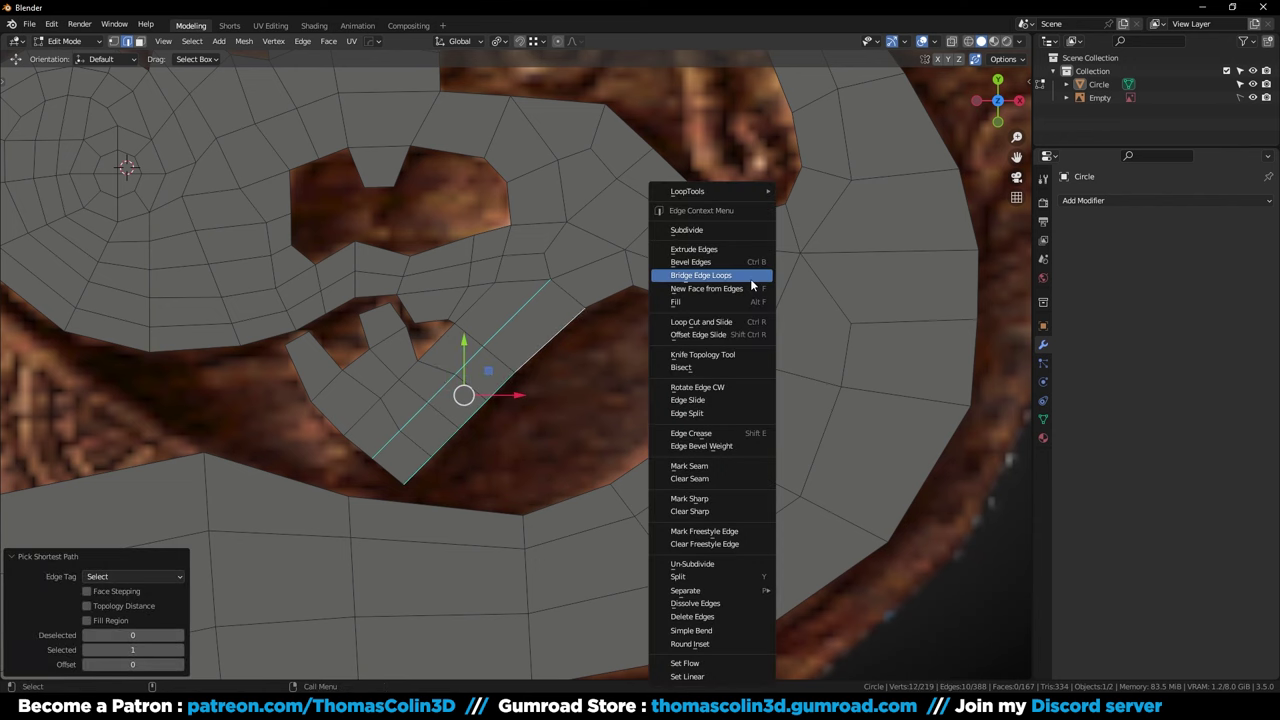
{"action": "mouse_move", "coordinate": [767, 194]}
{"action": "left_click", "coordinate": [824, 285]}
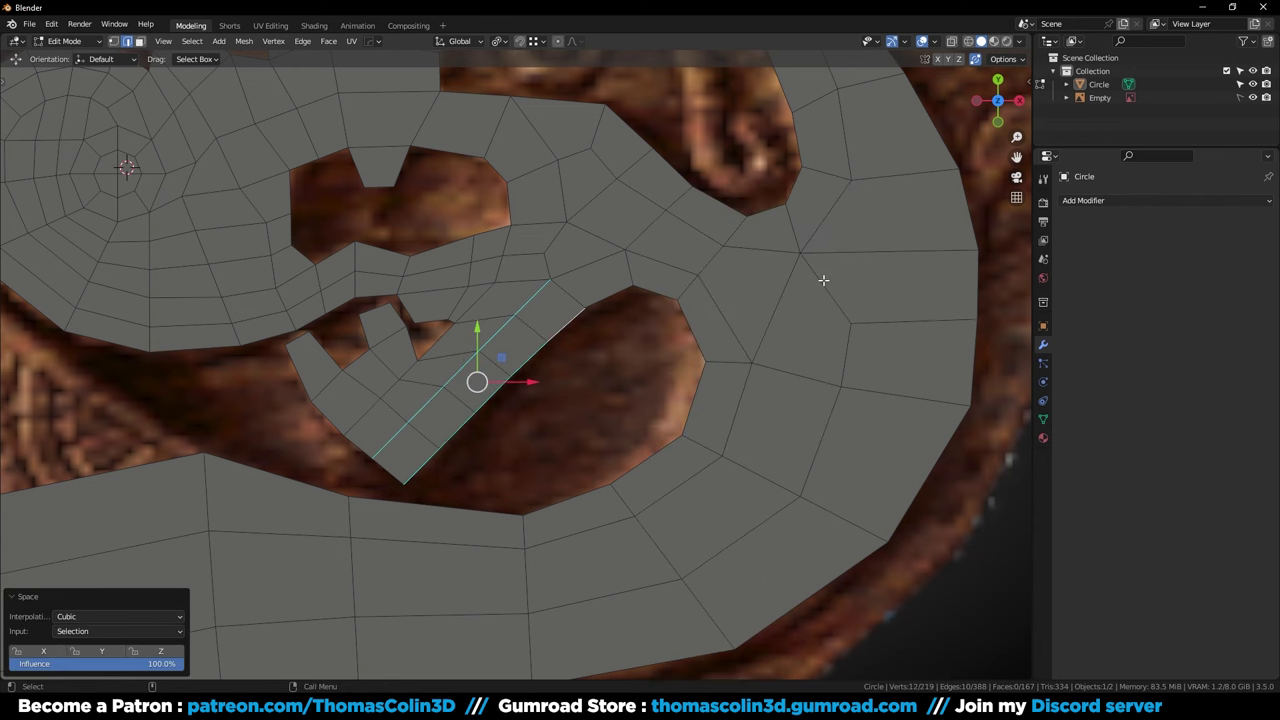
{"action": "left_click", "coordinate": [616, 388]}
Fill a quad face between the facing edges of the notch in front of the lower tooth
{"action": "right_click_drag", "start_coordinate": [606, 390], "coordinate": [505, 406], "text": "alt"}
{"action": "middle_click_drag", "start_coordinate": [505, 406], "coordinate": [640, 443], "text": "alt"}
{"action": "right_click_drag", "start_coordinate": [640, 443], "coordinate": [720, 420], "text": "alt"}
{"action": "left_click", "coordinate": [475, 380]}
{"action": "left_click", "coordinate": [513, 371], "text": "shift"}
{"action": "key", "text": "f"}
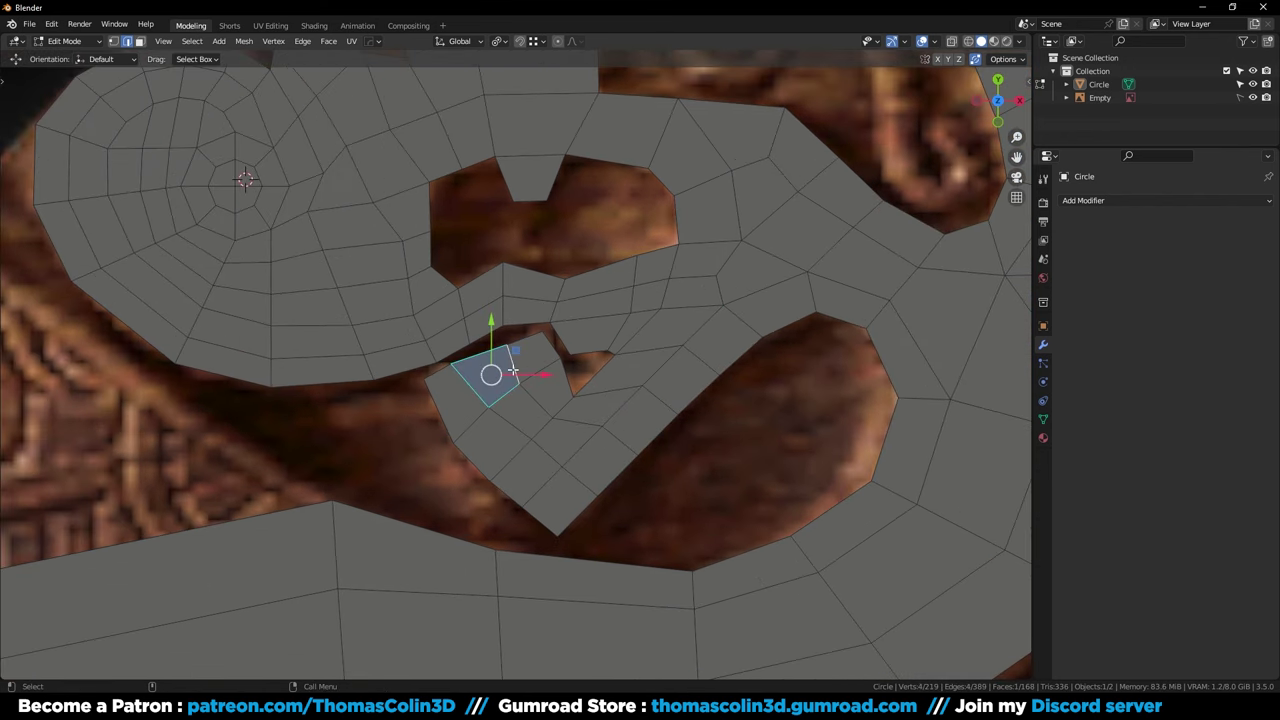
Slide the vertex at the front end of the mouth gap along its edge by a factor of 0.261
{"action": "middle_click_drag", "start_coordinate": [513, 372], "coordinate": [465, 371]}
{"action": "left_click", "coordinate": [430, 367]}
{"action": "left_click", "coordinate": [408, 362]}
{"action": "key", "text": "g"}
{"action": "key", "text": "g"}
{"action": "left_click", "coordinate": [440, 360]}
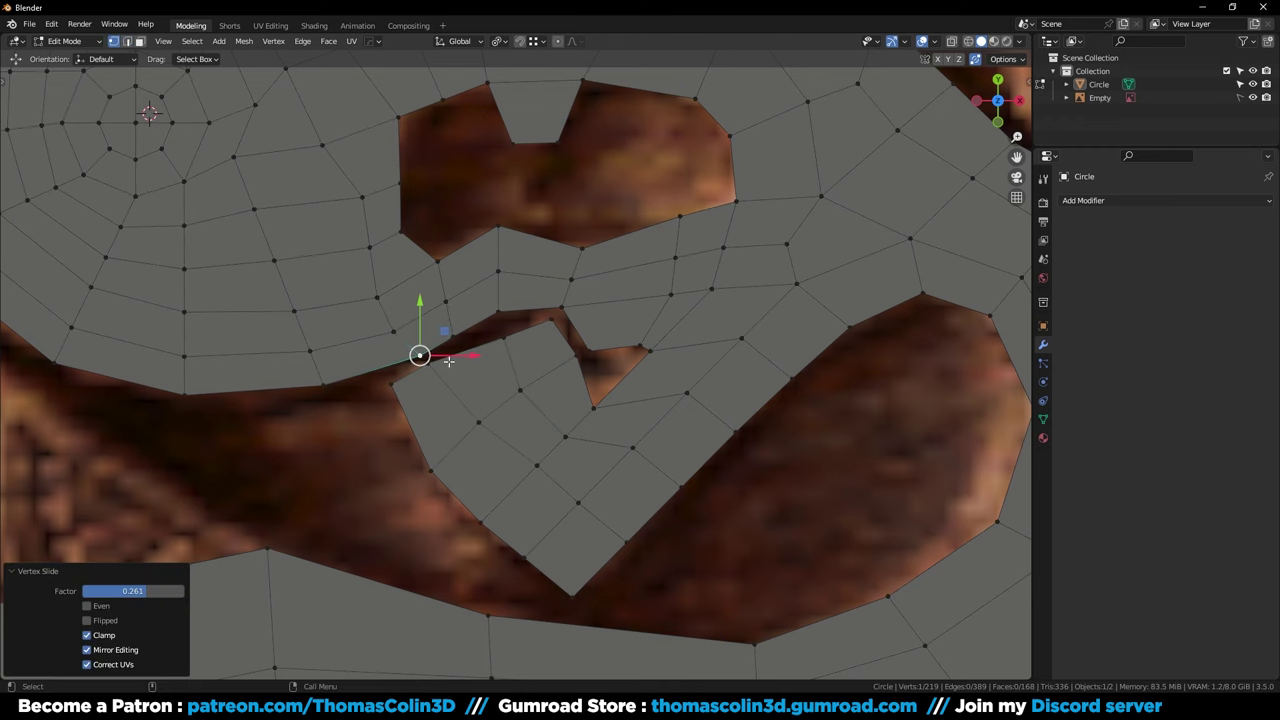
Fill the remaining mouth gap between the lower teeth and the upper lip with faces
{"action": "key", "text": "2"}
{"action": "middle_click_drag", "start_coordinate": [446, 342], "coordinate": [404, 340], "text": "alt"}
{"action": "right_click_drag", "start_coordinate": [404, 340], "coordinate": [510, 322], "text": "alt"}
{"action": "left_click", "coordinate": [543, 312], "text": "alt"}
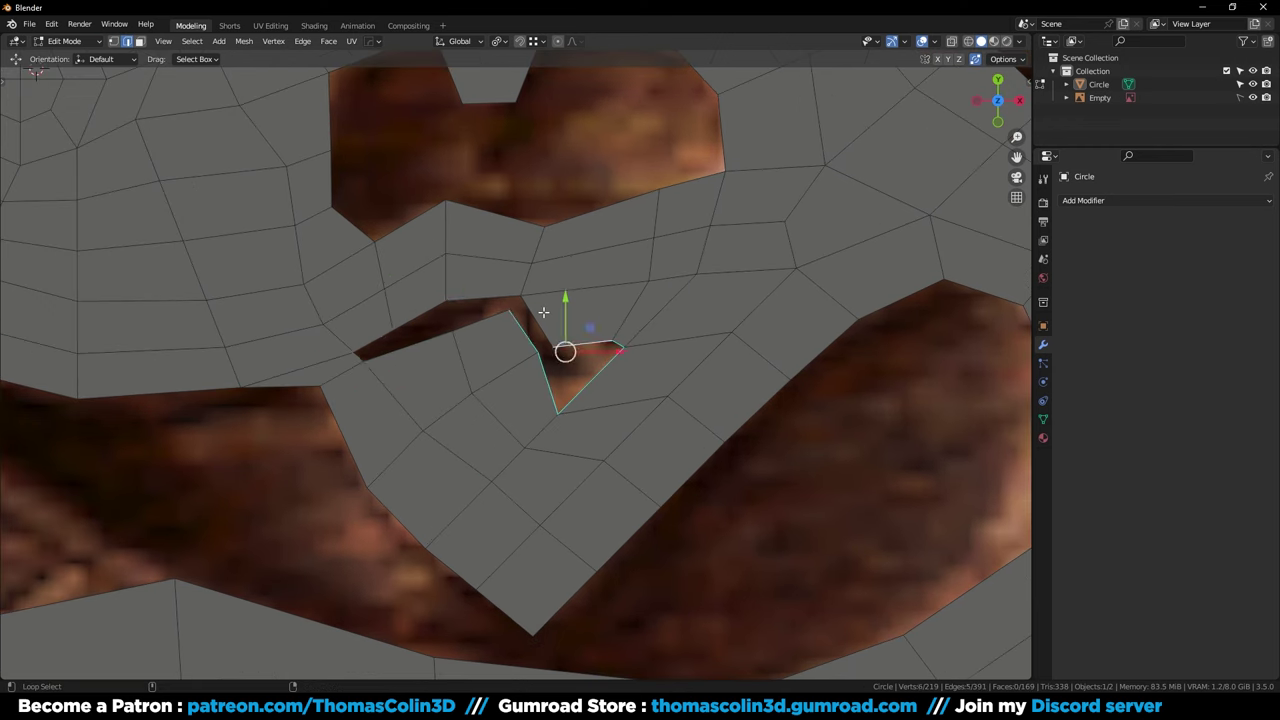
{"action": "left_click", "coordinate": [543, 312], "text": "alt"}
{"action": "key", "text": "f"}
{"action": "left_click", "coordinate": [853, 532]}
Dissolve the short edge at the front of the filled mouth gap
{"action": "right_click_drag", "start_coordinate": [592, 413], "coordinate": [632, 406], "text": "alt"}
{"action": "key", "text": "1"}
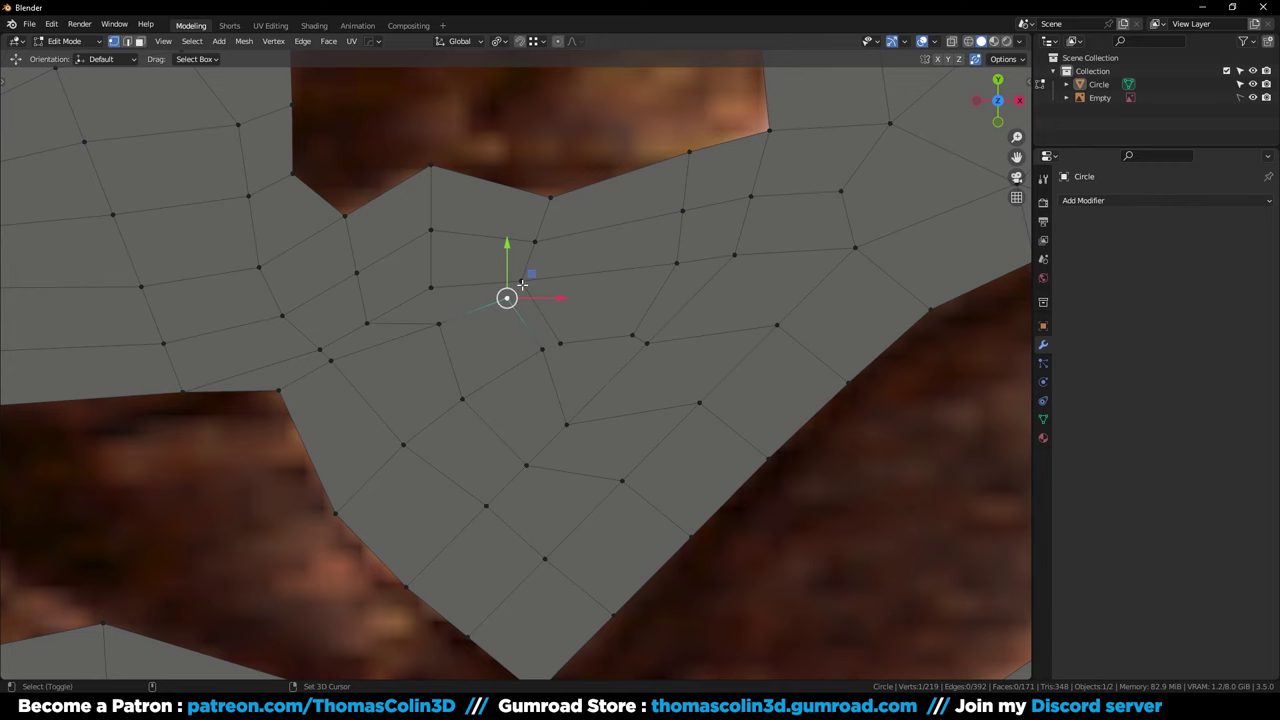
{"action": "left_click", "coordinate": [400, 322]}
{"action": "key", "text": "ctrl+x"}
{"action": "mouse_move", "coordinate": [416, 329]}
{"action": "right_mouse_down", "text": "alt"}
{"action": "mouse_move", "coordinate": [440, 363]}
{"action": "mouse_move", "coordinate": [420, 348]}
{"action": "right_mouse_up", "text": "alt"}
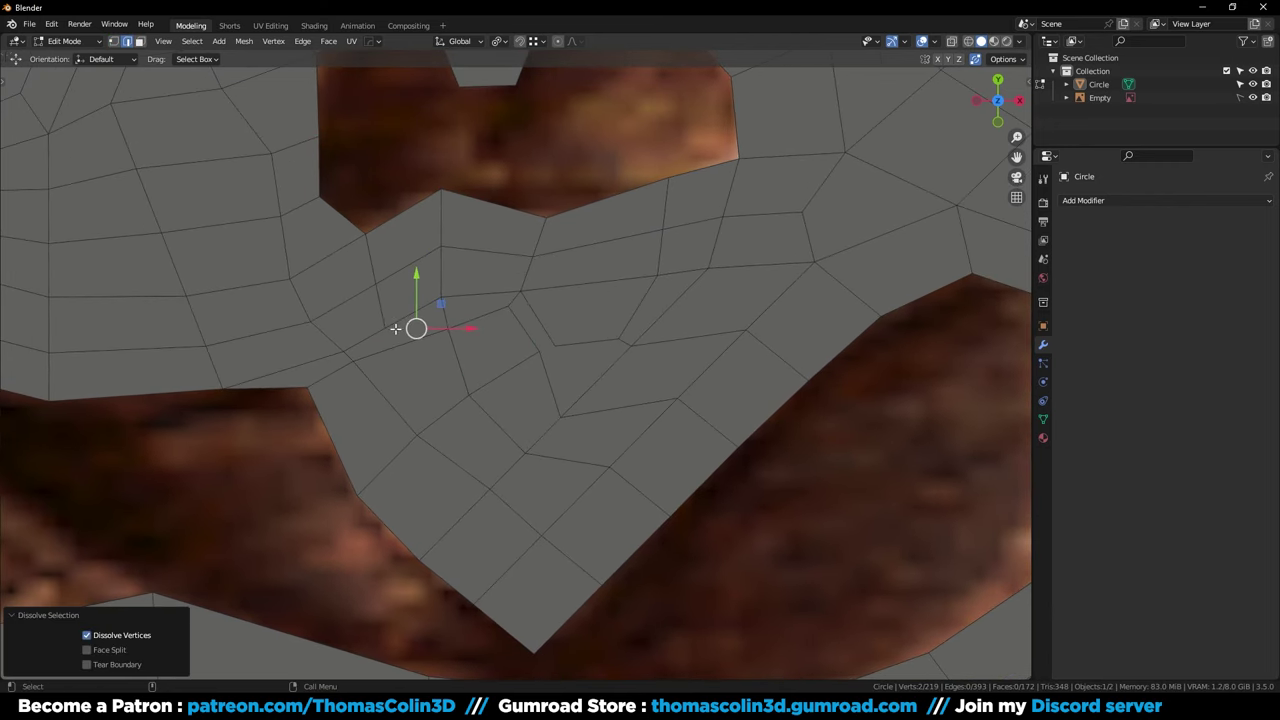
Add two centered loop cuts through the lower jaw, starting from the filled mouth gap, and connect their loose ends
{"action": "key", "text": "ctrl+r"}
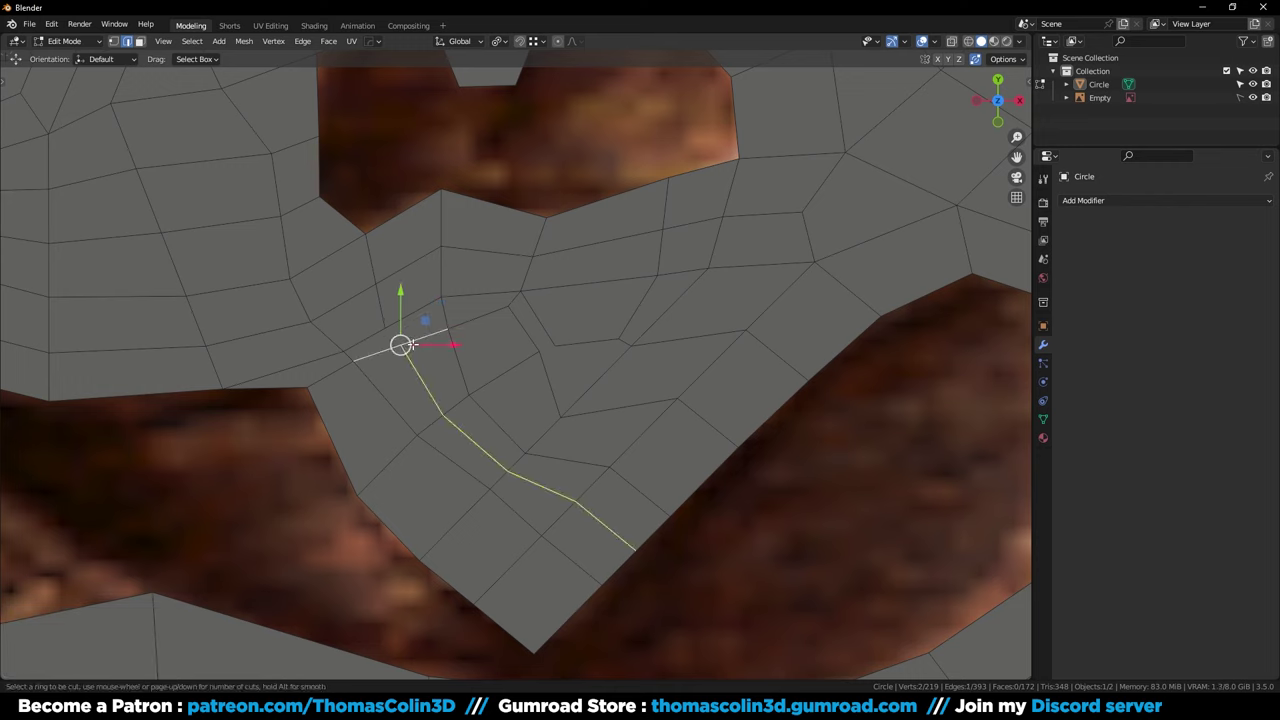
{"action": "double_click", "coordinate": [412, 344]}
{"action": "key", "text": "1"}
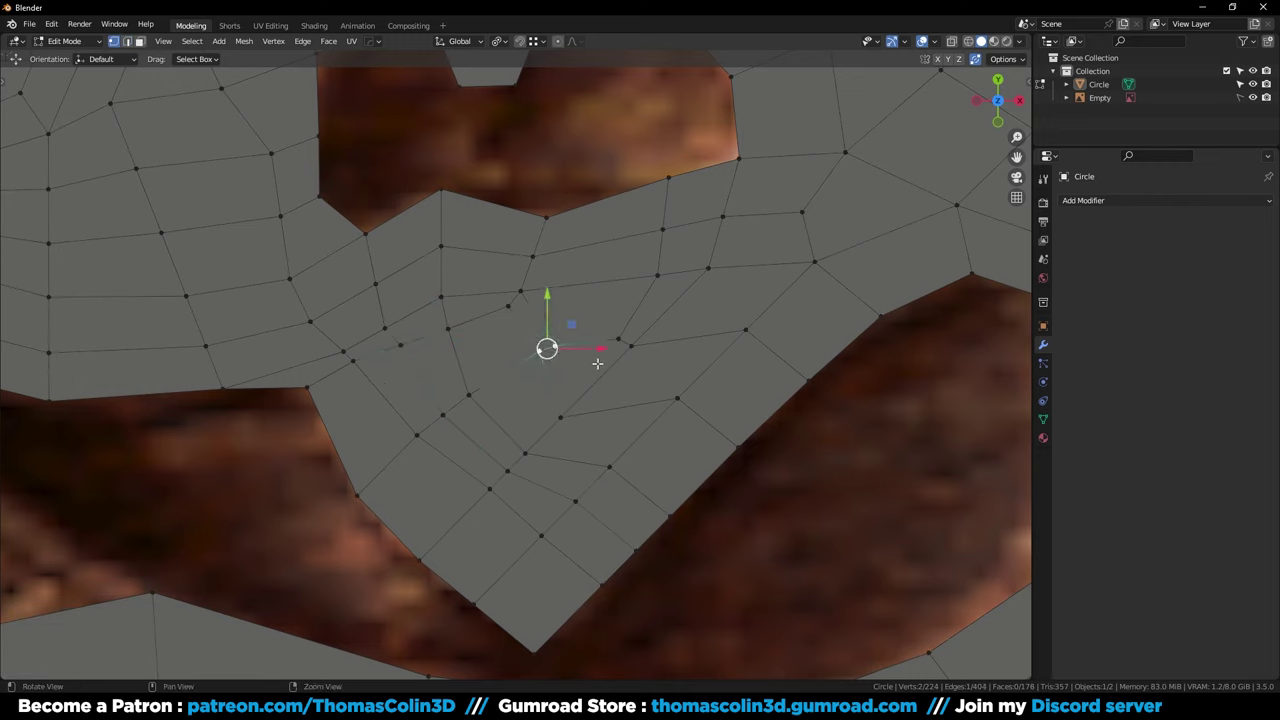
{"action": "left_click", "coordinate": [549, 384]}
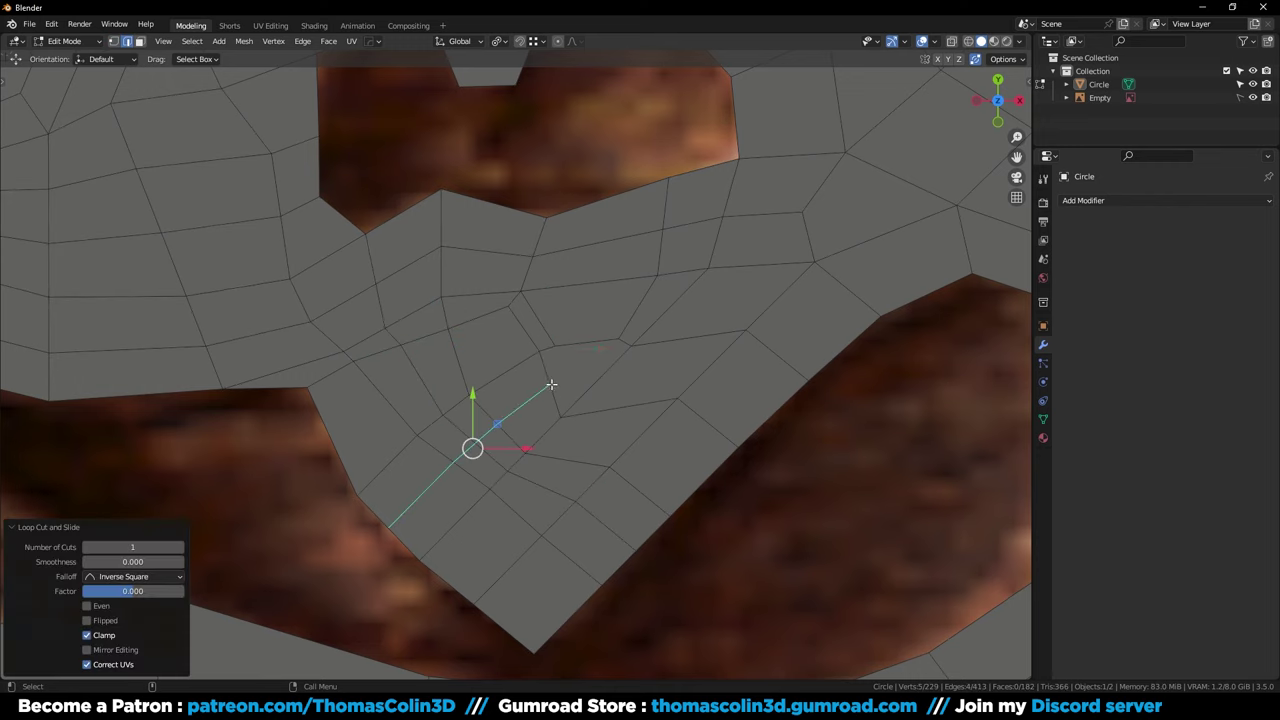
{"action": "key", "text": "1"}
{"action": "left_click", "coordinate": [867, 521]}
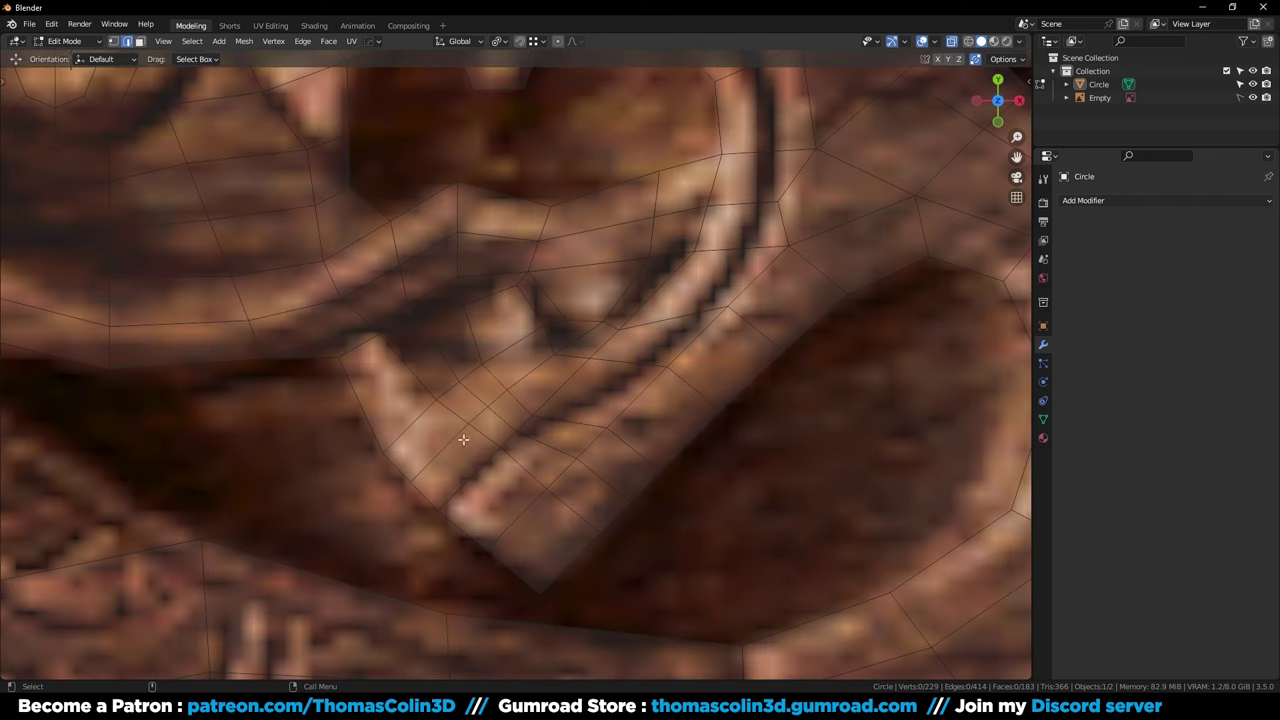
Space the vertices evenly along the two inner diagonal edge rows of the lower jaw with LoopTools
{"action": "left_click", "coordinate": [531, 376], "text": "ctrl"}
{"action": "left_click", "coordinate": [470, 480], "text": "shift"}
{"action": "left_click", "coordinate": [563, 384], "text": "ctrl"}
{"action": "right_click", "coordinate": [846, 374]}
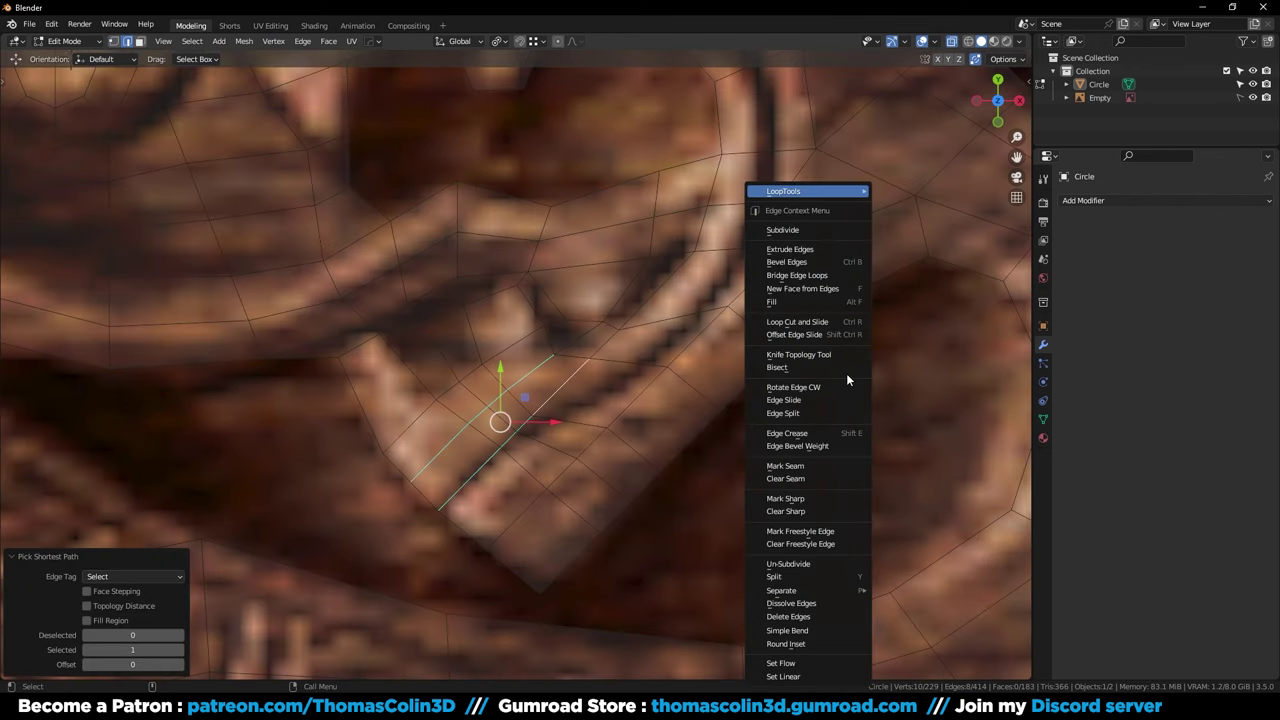
{"action": "mouse_move", "coordinate": [866, 196]}
{"action": "left_click", "coordinate": [903, 285]}
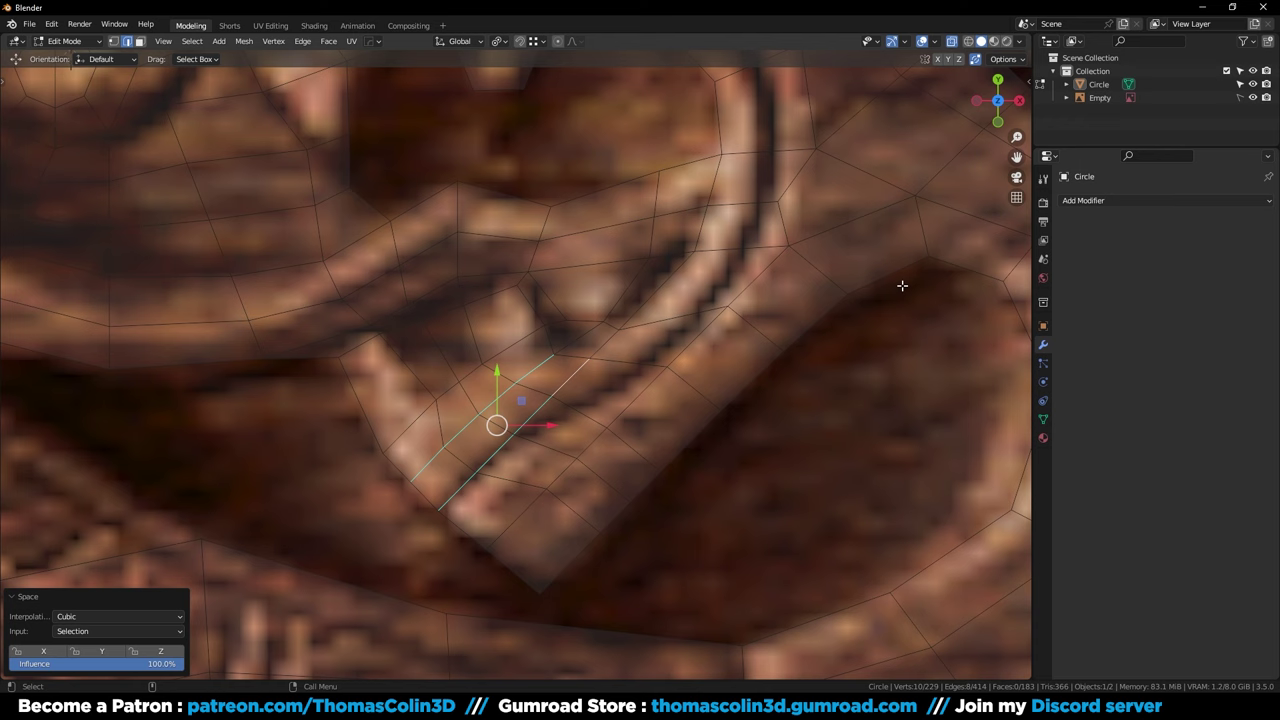
Add the next diagonal row toward the jaw's rear edge to the selection and space its vertices evenly
{"action": "left_click", "coordinate": [517, 516], "text": "shift"}
{"action": "left_click", "coordinate": [699, 337], "text": "ctrl"}
{"action": "right_click", "coordinate": [810, 421]}
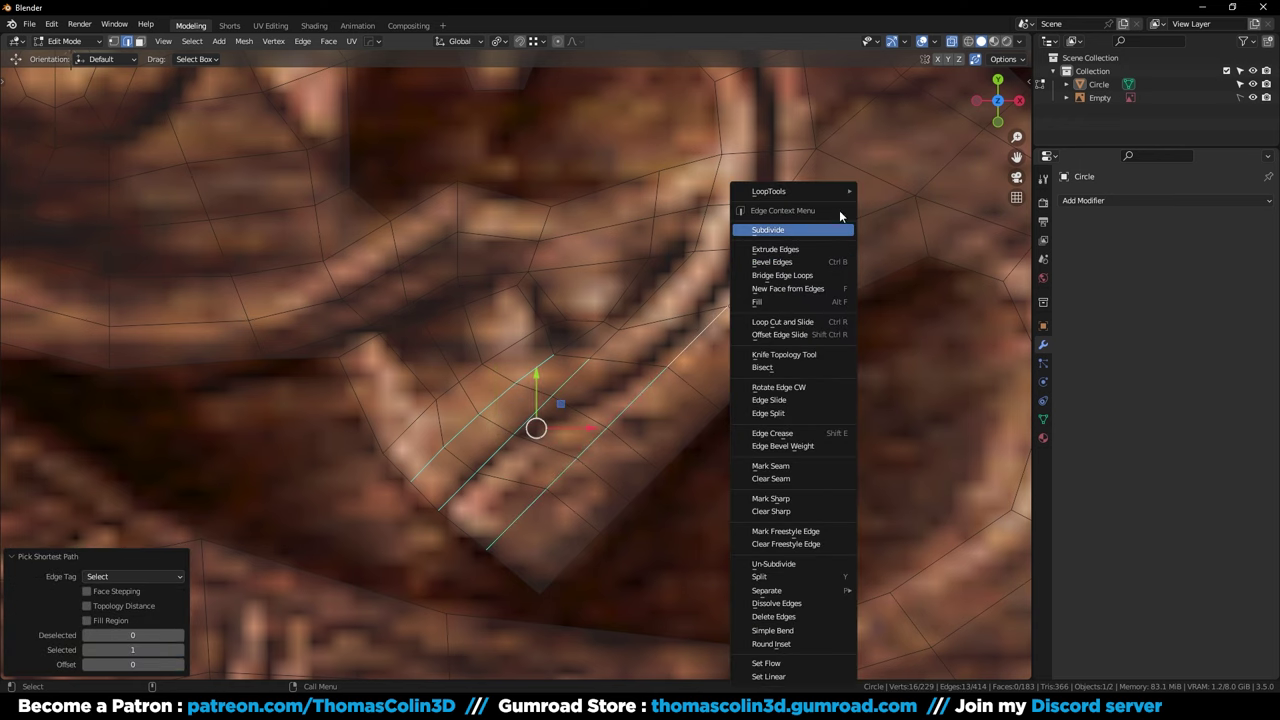
{"action": "mouse_move", "coordinate": [836, 192]}
{"action": "left_click", "coordinate": [901, 285]}
Extend the selection with the jaw's rear boundary edge, space its vertices evenly, and return to the opaque mesh view
{"action": "left_click", "coordinate": [570, 553], "text": "shift"}
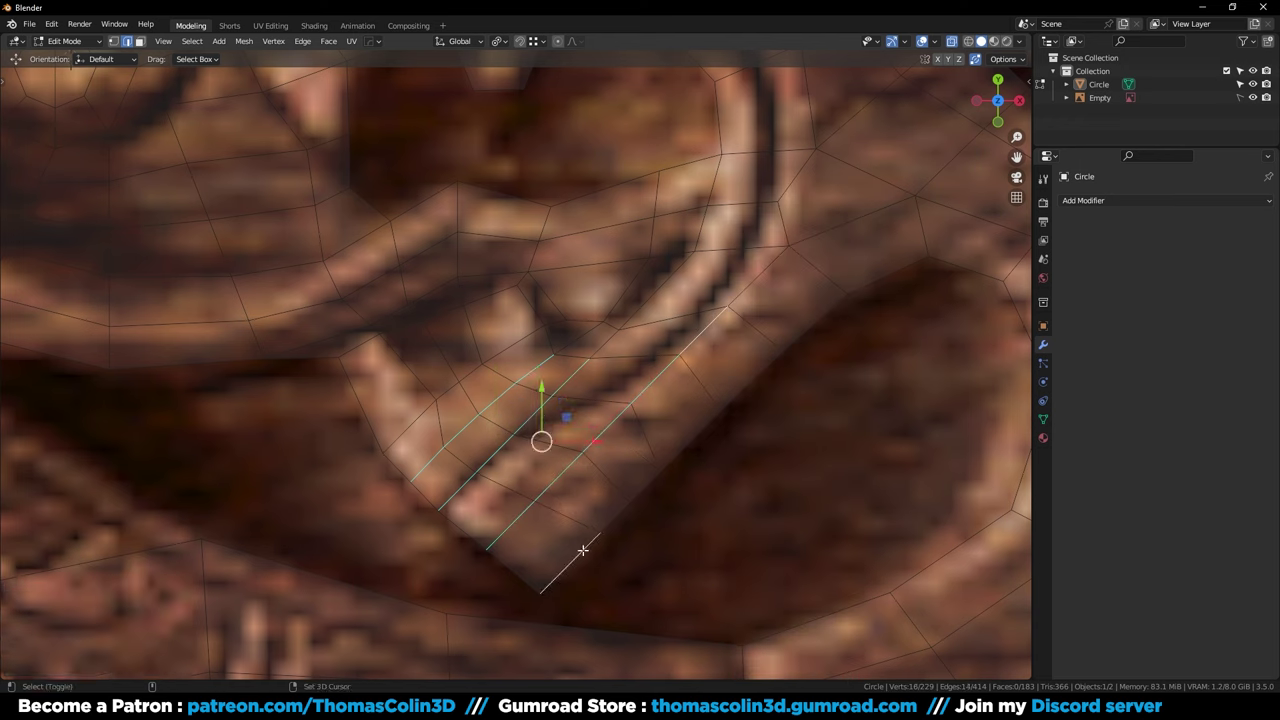
{"action": "left_click", "coordinate": [800, 345], "text": "ctrl"}
{"action": "right_click", "coordinate": [826, 386]}
{"action": "mouse_move", "coordinate": [816, 192]}
{"action": "left_click", "coordinate": [879, 285]}
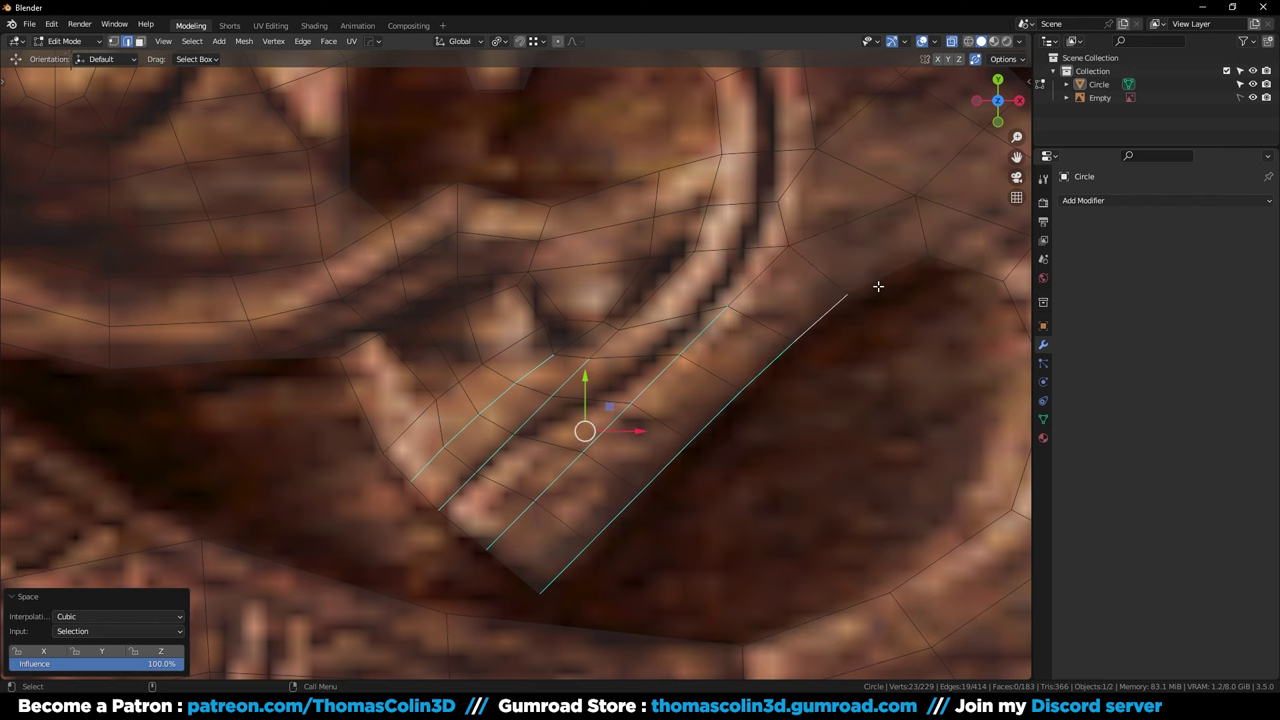
{"action": "left_click", "coordinate": [827, 447]}
{"action": "key", "text": "alt+z"}
Add a centered loop cut across the handle strip below the jaw tip and fill a quad at the cheek opening's upper end
{"action": "right_click_drag", "start_coordinate": [720, 372], "coordinate": [600, 552], "text": "alt"}
{"action": "middle_click_drag", "start_coordinate": [600, 552], "coordinate": [527, 351], "text": "alt"}
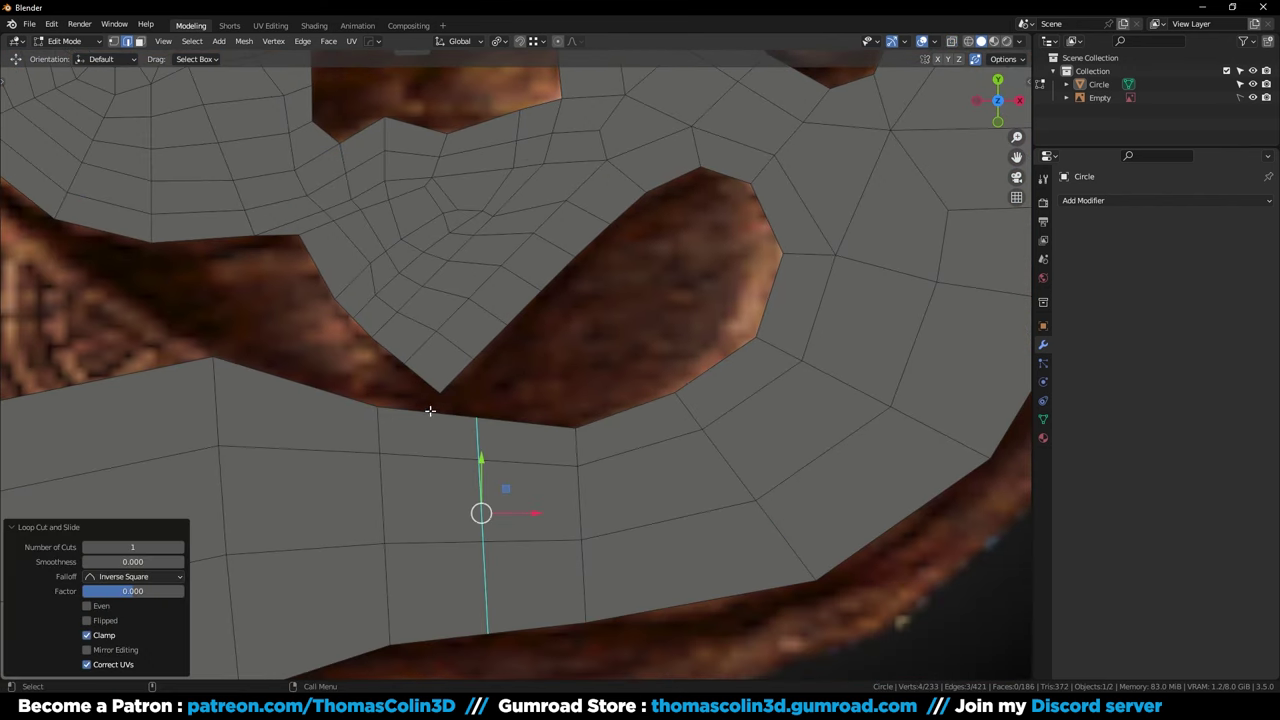
{"action": "left_click", "coordinate": [625, 285]}
{"action": "key", "text": "alt+z"}
{"action": "key", "text": "f"}
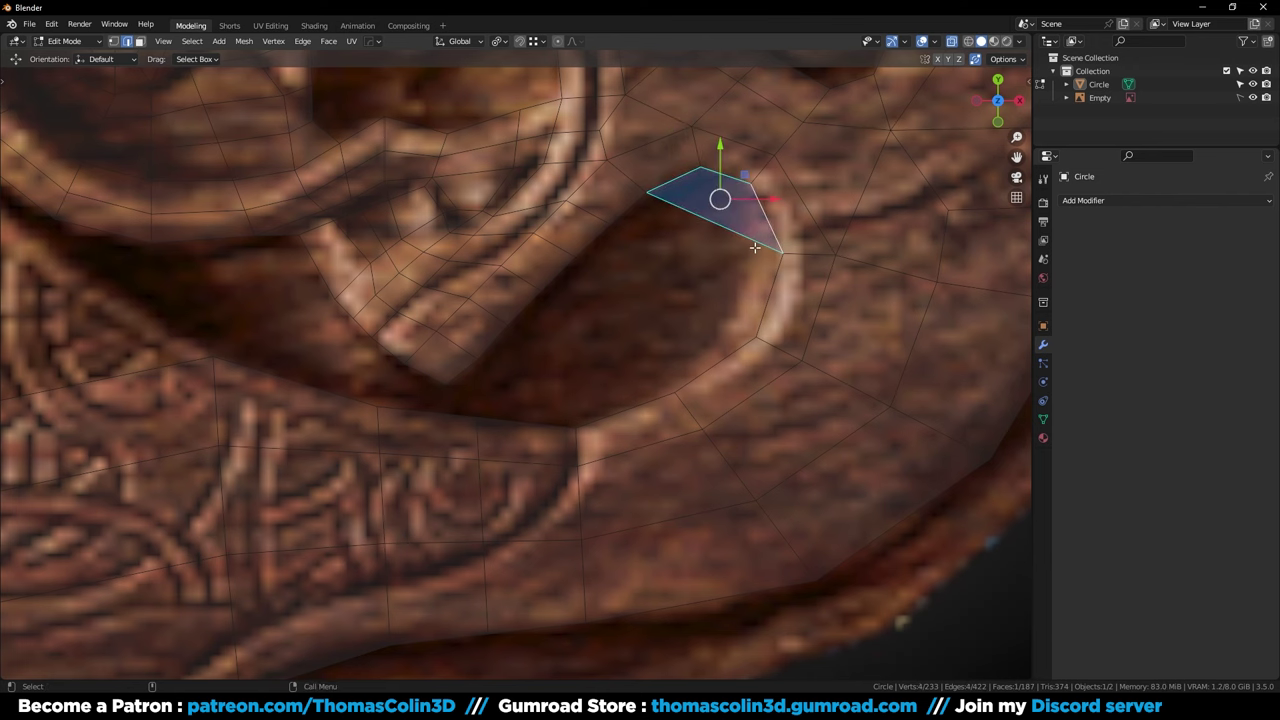
Fill three more quads down the cheek opening, connecting the jaw's rear edge to the opposite rim
{"action": "key", "text": "alt+z"}
{"action": "left_click", "coordinate": [769, 276]}
{"action": "key", "text": "f"}
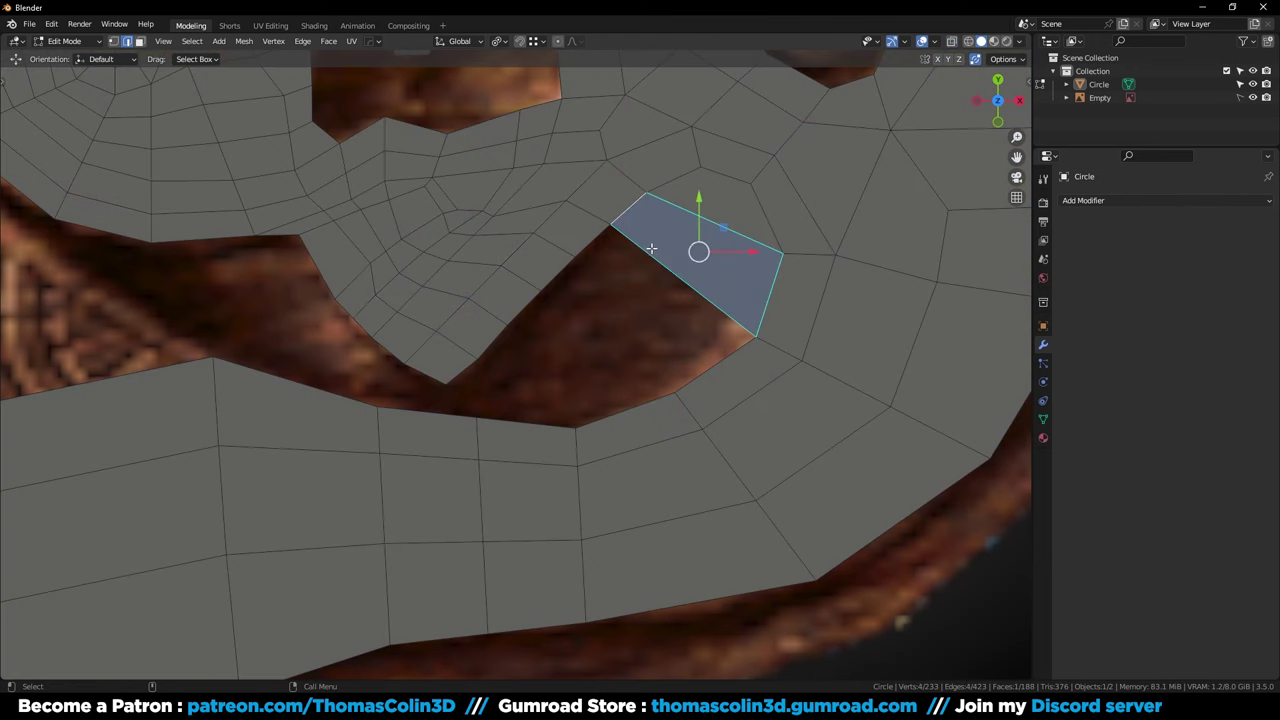
{"action": "left_click", "coordinate": [598, 238]}
{"action": "left_click", "coordinate": [712, 358], "text": "shift"}
{"action": "key", "text": "f"}
{"action": "left_click", "coordinate": [636, 413]}
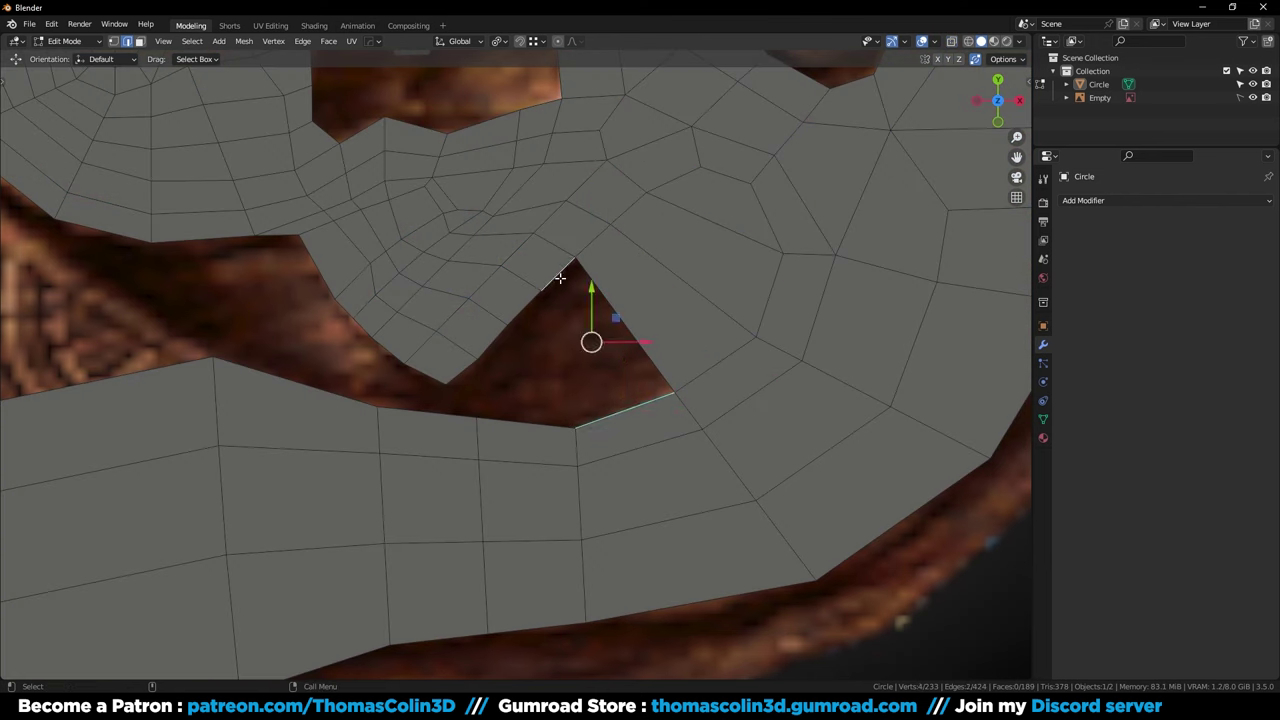
{"action": "key", "text": "f"}
Add a centered loop cut across the handle strip just behind the previous cut
{"action": "left_click", "coordinate": [477, 440]}
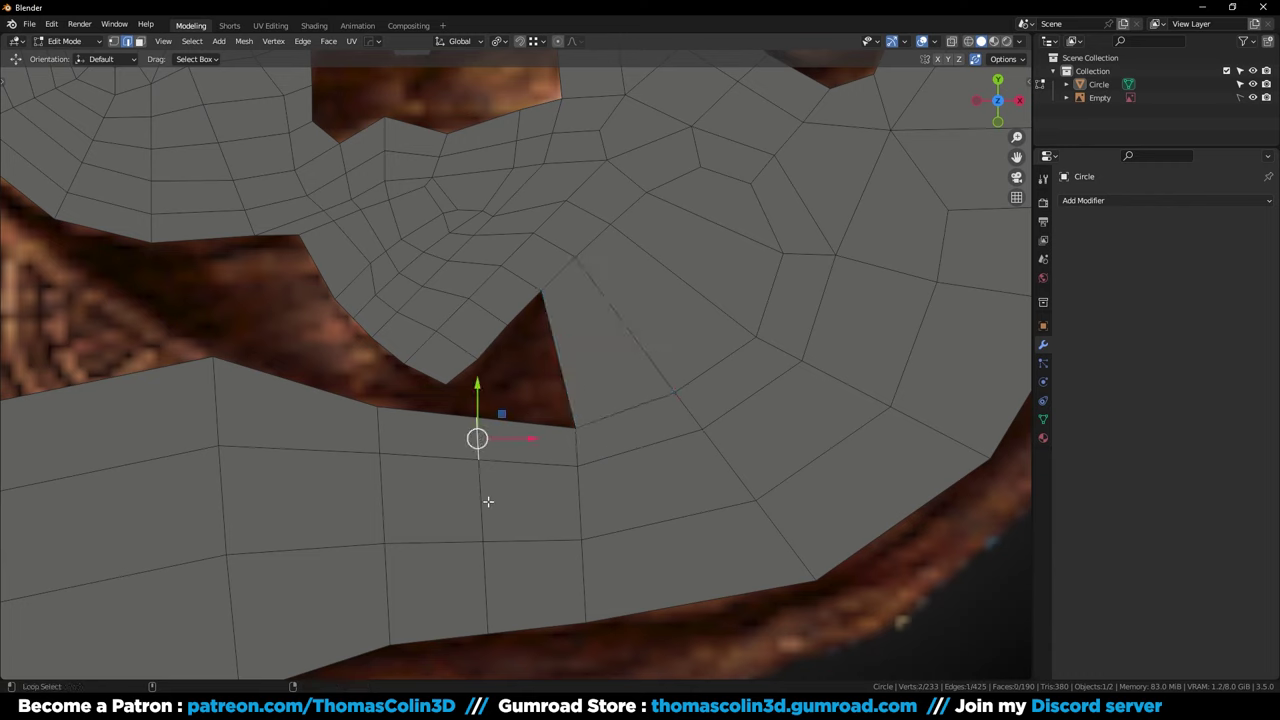
{"action": "key", "text": "ctrl+r"}
{"action": "left_click", "coordinate": [506, 475]}
{"action": "right_click", "coordinate": [511, 473]}
Slide the edge row behind the new cut rearward by a factor of -0.341 and move its lowest vertex onto the outline
{"action": "left_click", "coordinate": [582, 577], "text": "ctrl"}
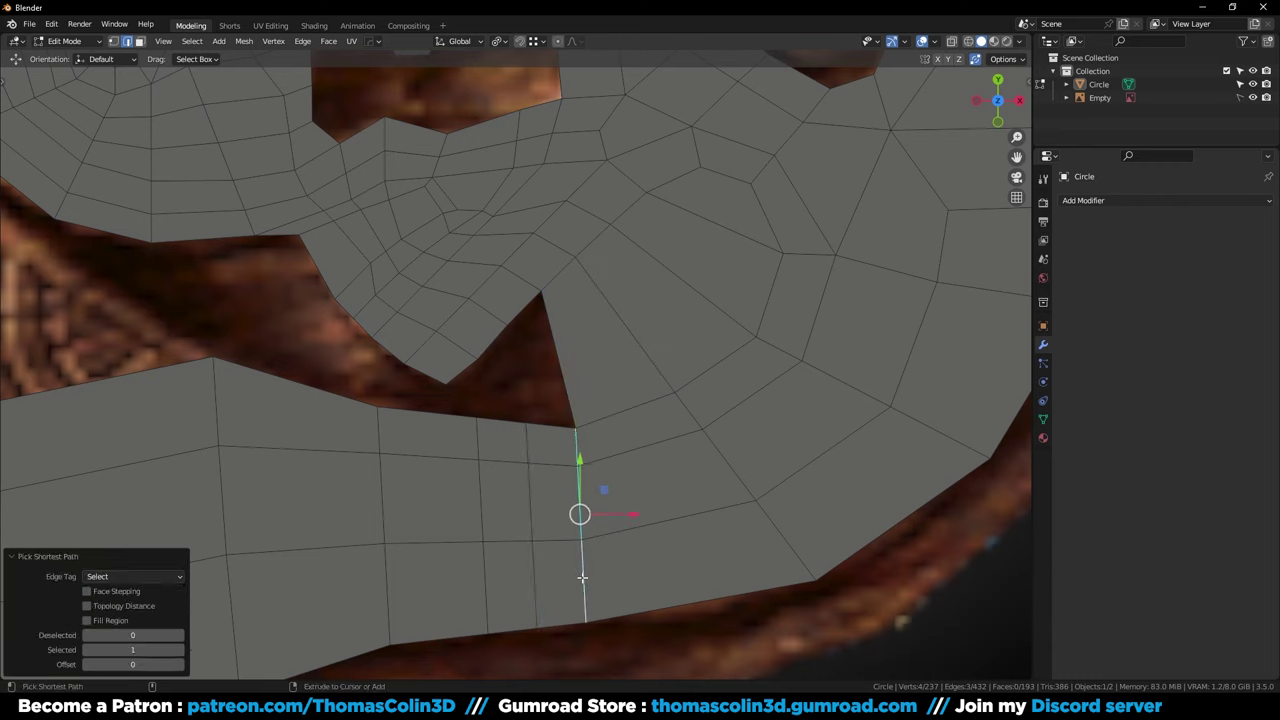
{"action": "key", "text": "g"}
{"action": "key", "text": "g"}
{"action": "left_click", "coordinate": [752, 504]}
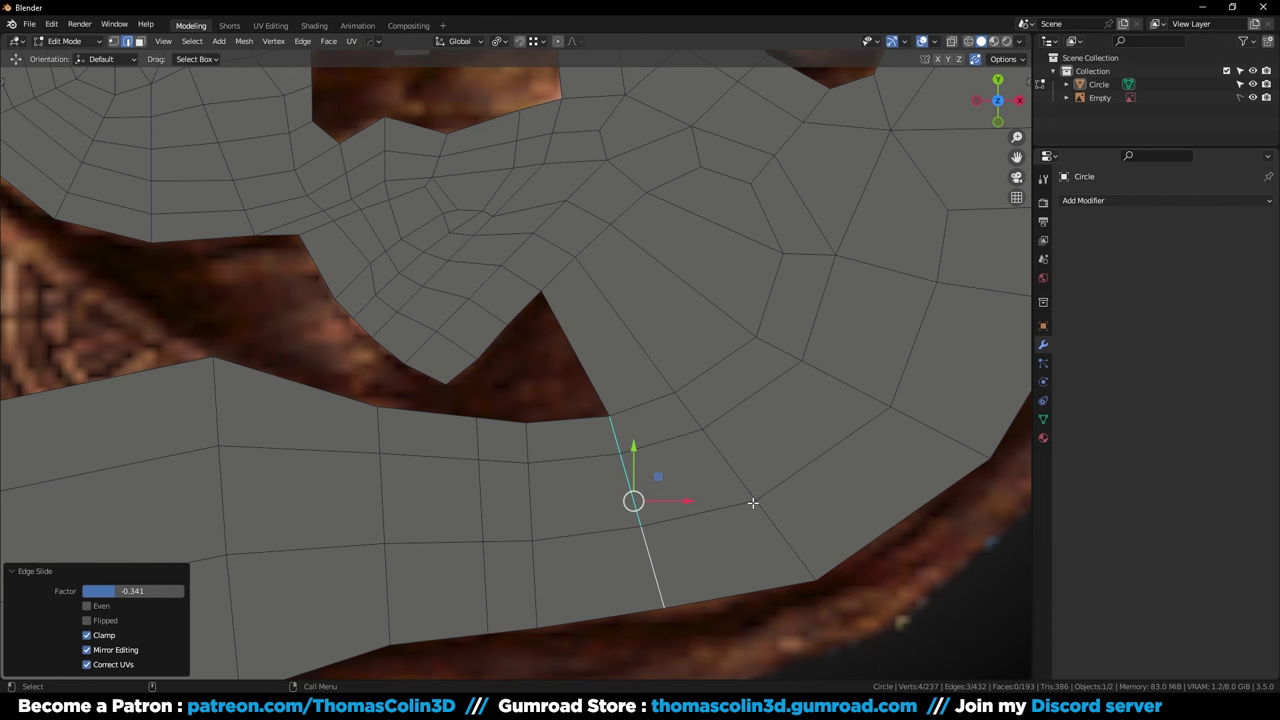
{"action": "key", "text": "1"}
{"action": "left_click", "coordinate": [672, 599]}
{"action": "key", "text": "g"}
{"action": "left_click", "coordinate": [673, 604]}
Fill the next two quads of the cheek opening between the jaw's rear edge and the handle strip
{"action": "key", "text": "2"}
{"action": "left_click", "coordinate": [524, 317]}
{"action": "left_click", "coordinate": [562, 414], "text": "shift"}
{"action": "key", "text": "f"}
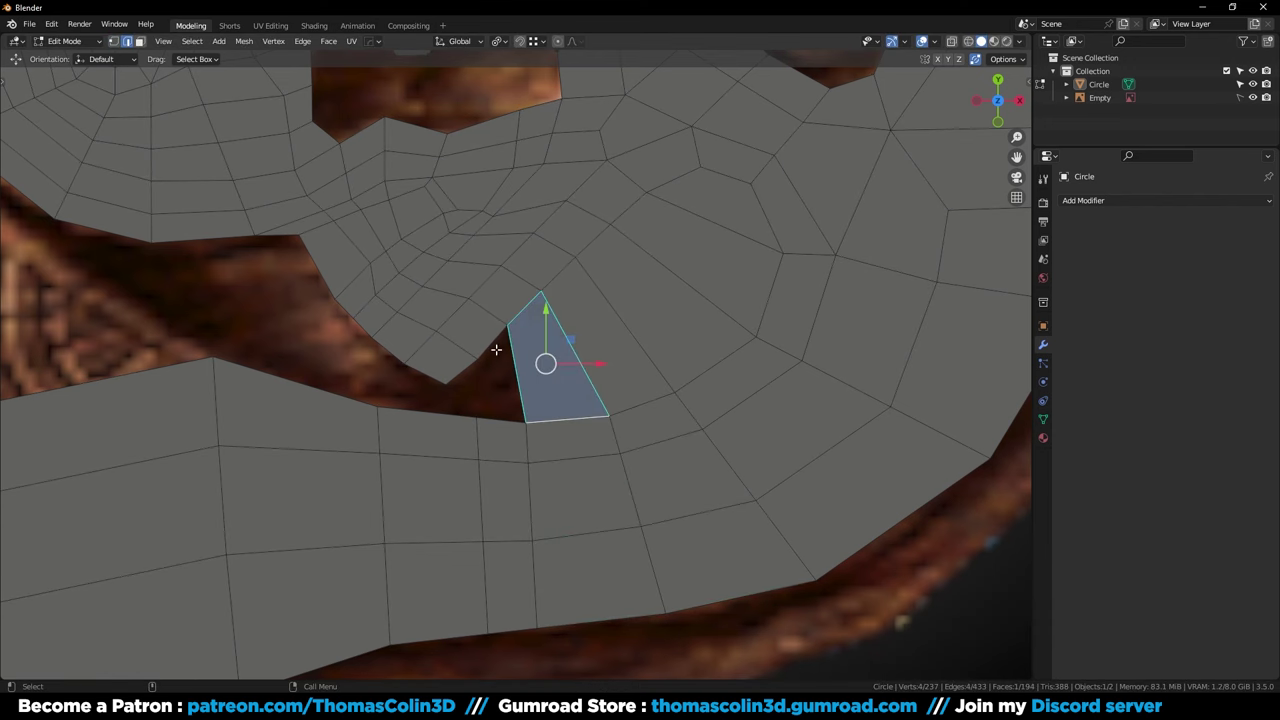
{"action": "left_click", "coordinate": [494, 349]}
{"action": "left_click", "coordinate": [499, 413], "text": "shift"}
Add a loop cut across the handle strip in front of the jaw tip and fill the quad joining the tip to it
{"action": "key", "text": "1"}
{"action": "left_click", "coordinate": [460, 375]}
{"action": "left_click", "coordinate": [430, 424]}
{"action": "left_click", "coordinate": [461, 373]}
{"action": "left_click", "coordinate": [453, 413], "text": "shift"}
{"action": "key", "text": "f"}
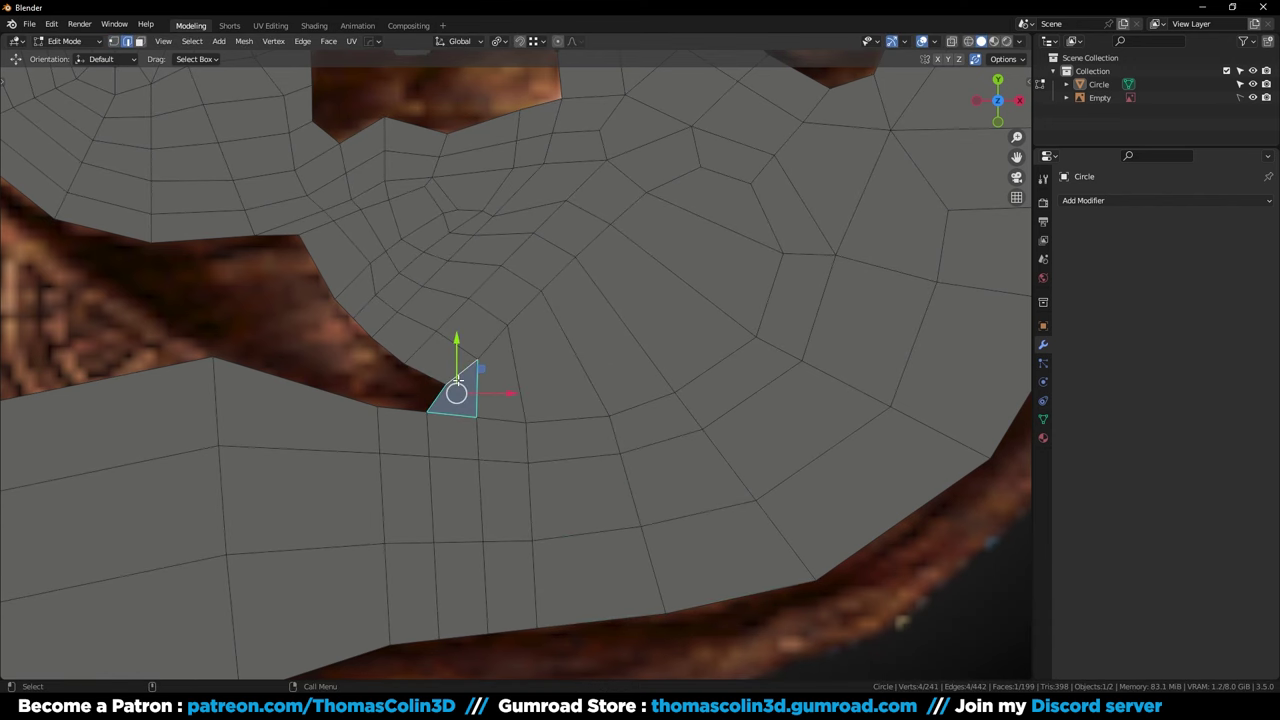
Fill the next quad between the jaw's lower edge and the top of the handle strip, beside the last filled quad
{"action": "left_click", "coordinate": [425, 374]}
{"action": "left_click", "coordinate": [404, 407], "text": "shift"}
{"action": "key", "text": "f"}
With X-ray on, add a centered loop cut running from the curled opening's outline down through the cheek
{"action": "middle_click_drag", "start_coordinate": [370, 362], "coordinate": [496, 357], "text": "alt"}
{"action": "key", "text": "alt+z"}
{"action": "right_click_drag", "start_coordinate": [473, 411], "coordinate": [600, 312], "text": "alt"}
{"action": "key", "text": "ctrl+r"}
{"action": "left_click", "coordinate": [714, 286]}
{"action": "right_click", "coordinate": [714, 286]}
{"action": "right_click_drag", "start_coordinate": [714, 286], "coordinate": [694, 246], "text": "alt"}
{"action": "middle_click_drag", "start_coordinate": [694, 246], "coordinate": [680, 342], "text": "alt"}
{"action": "right_click_drag", "start_coordinate": [612, 340], "coordinate": [686, 303], "text": "alt"}
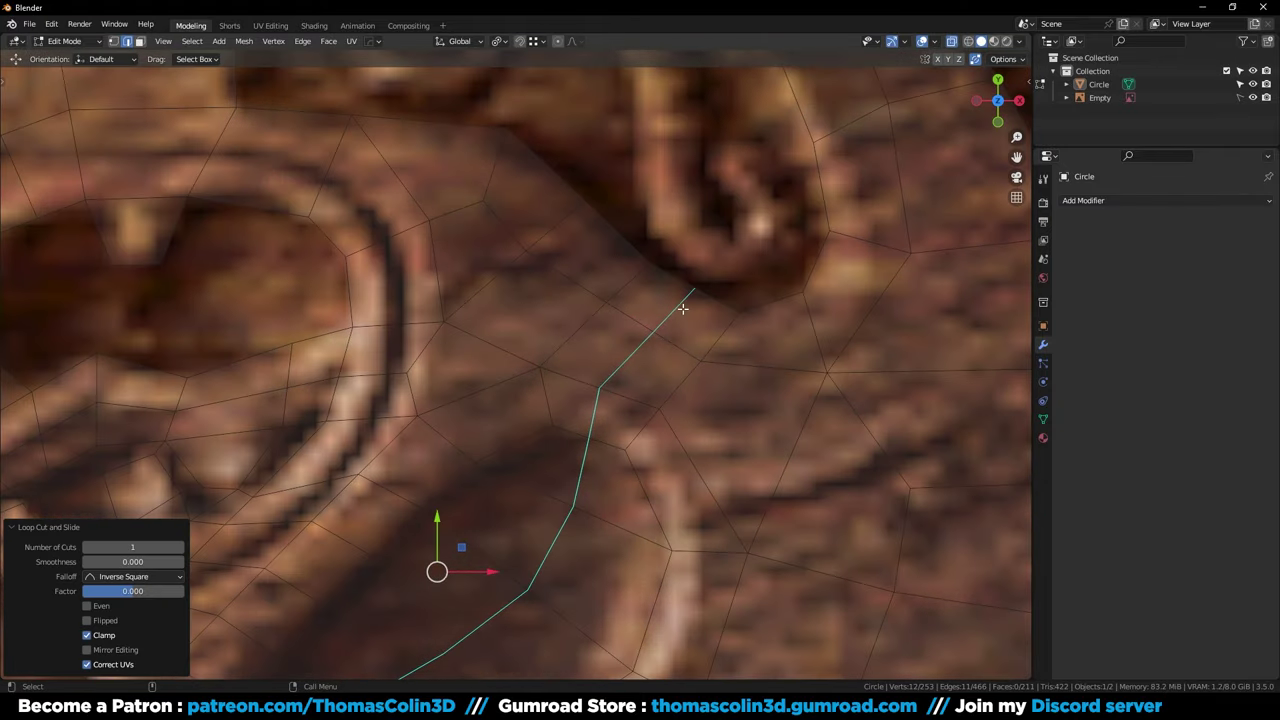
Slide the new cut's end vertex slightly along the edge of the curled opening
{"action": "key", "text": "1"}
{"action": "left_click", "coordinate": [690, 296]}
{"action": "key", "text": "g"}
{"action": "key", "text": "g"}
{"action": "left_click", "coordinate": [682, 304]}
Edge-slide the next two cross edges beside the curled opening toward the mouth to even out the spacing
{"action": "key", "text": "2"}
{"action": "left_click", "coordinate": [634, 285]}
{"action": "key", "text": "g"}
{"action": "key", "text": "g"}
{"action": "left_click", "coordinate": [614, 285]}
{"action": "left_click", "coordinate": [556, 230]}
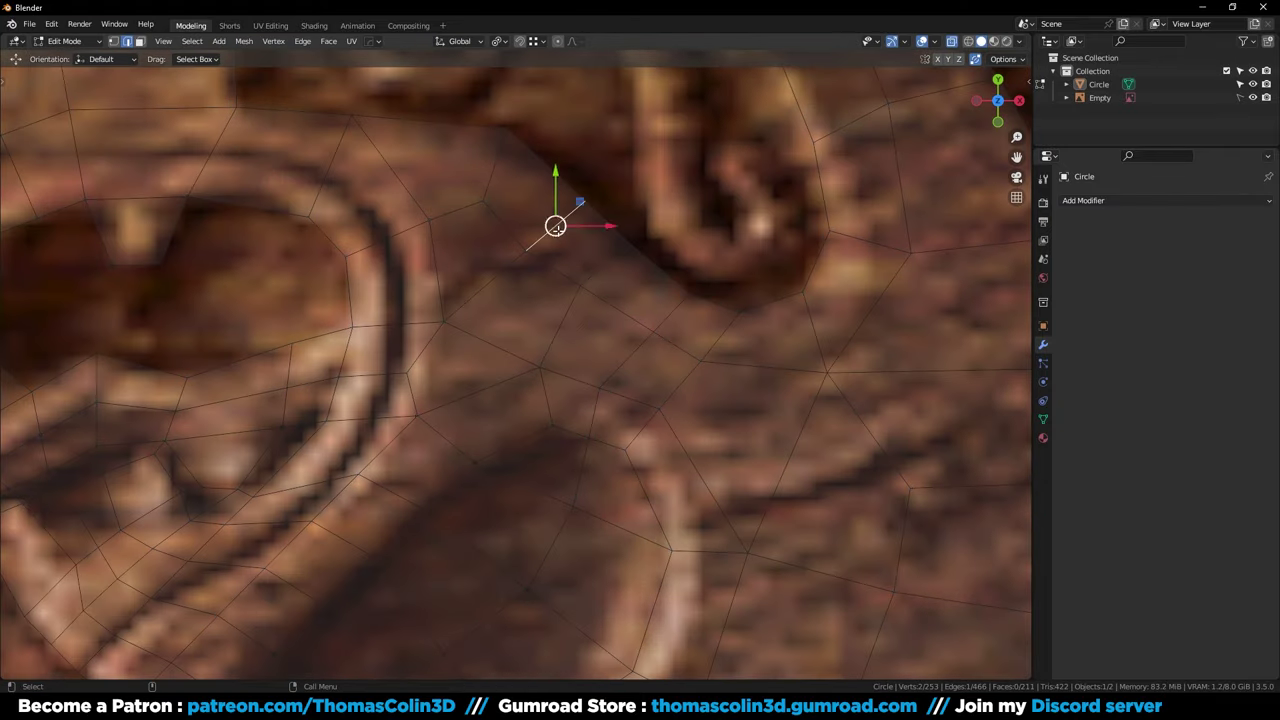
{"action": "key", "text": "g"}
{"action": "key", "text": "g"}
{"action": "left_click", "coordinate": [550, 224]}
Vertex-slide the point just below the curled opening away from the mouth by a factor of 0.255
{"action": "key", "text": "1"}
{"action": "left_click", "coordinate": [700, 363]}
{"action": "key", "text": "g"}
{"action": "left_click", "coordinate": [730, 372]}
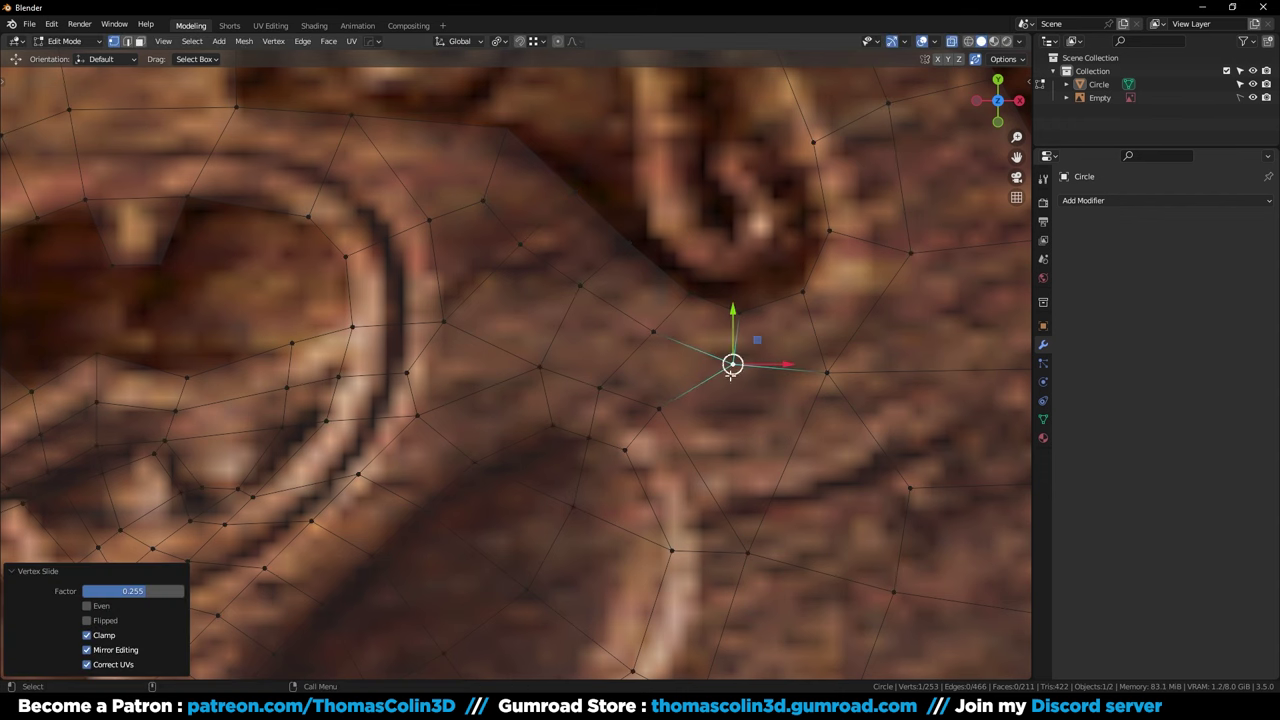
Slide the short cross edge above the cheek's dark hollow toward the cheek ridge, and adjust its outer vertex
{"action": "right_click_drag", "start_coordinate": [715, 304], "coordinate": [684, 372], "text": "alt"}
{"action": "middle_click_drag", "start_coordinate": [684, 372], "coordinate": [680, 326], "text": "alt"}
{"action": "key", "text": "2"}
{"action": "left_click", "coordinate": [672, 331]}
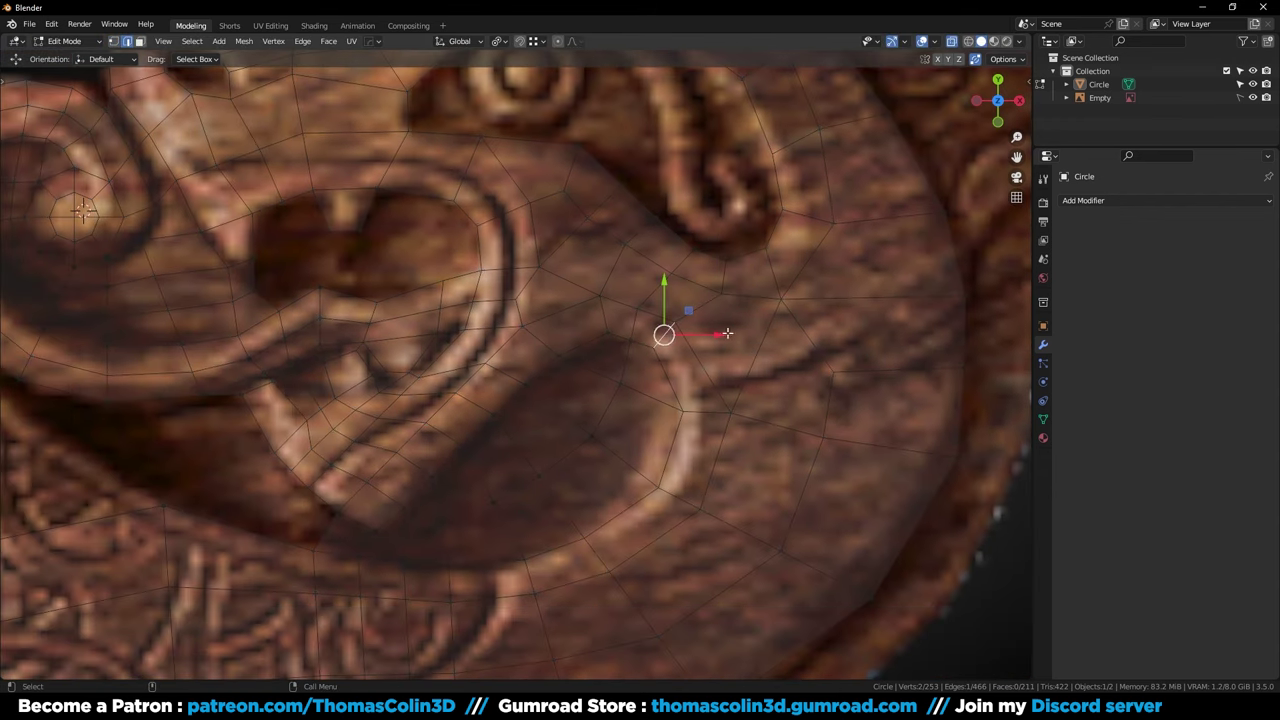
{"action": "key", "text": "g"}
{"action": "key", "text": "g"}
{"action": "left_click", "coordinate": [768, 354]}
{"action": "key", "text": "1"}
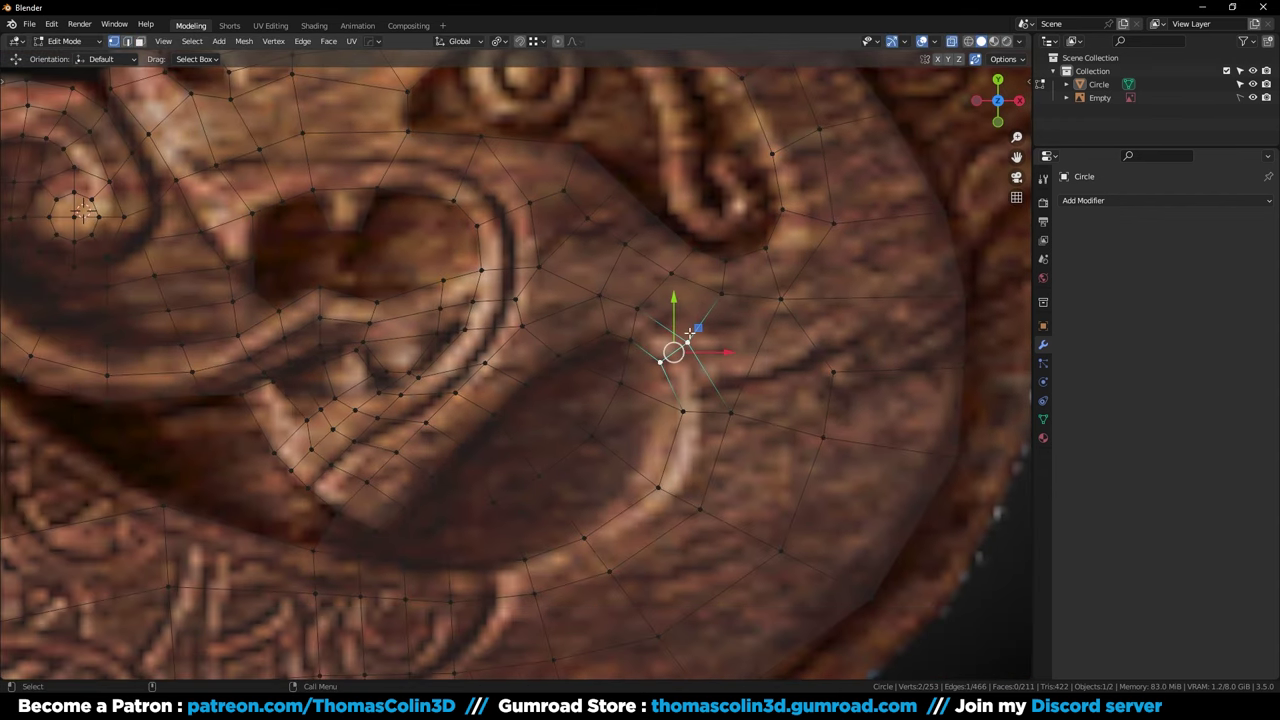
{"action": "left_click", "coordinate": [690, 336]}
{"action": "key", "text": "g"}
{"action": "key", "text": "g"}
{"action": "left_click", "coordinate": [693, 331]}
Reposition the neighboring cheek vertex between the curled opening and the dark hollow with repeated vertex slides
{"action": "left_click", "coordinate": [639, 307]}
{"action": "key", "text": "g"}
{"action": "key", "text": "g"}
{"action": "left_click", "coordinate": [644, 304]}
{"action": "key", "text": "g"}
{"action": "key", "text": "g"}
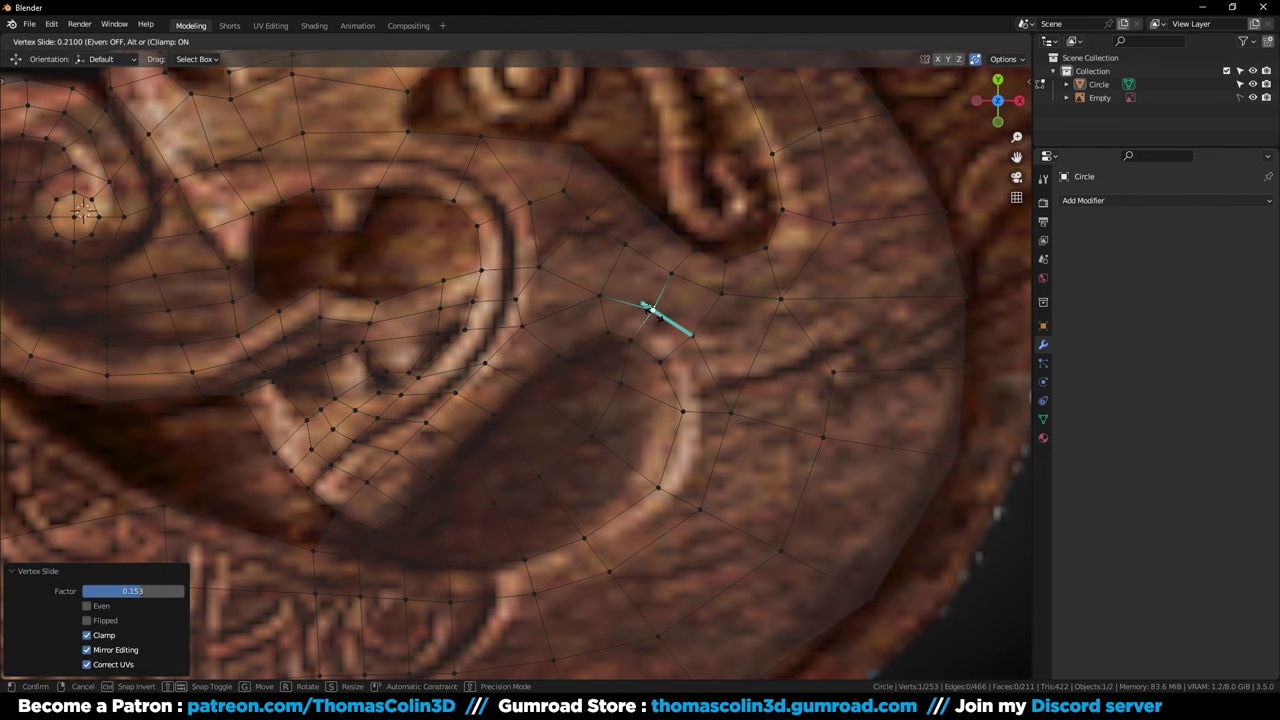
{"action": "left_click", "coordinate": [651, 310]}
{"action": "key", "text": "g"}
{"action": "key", "text": "g"}
{"action": "left_click", "coordinate": [632, 343]}
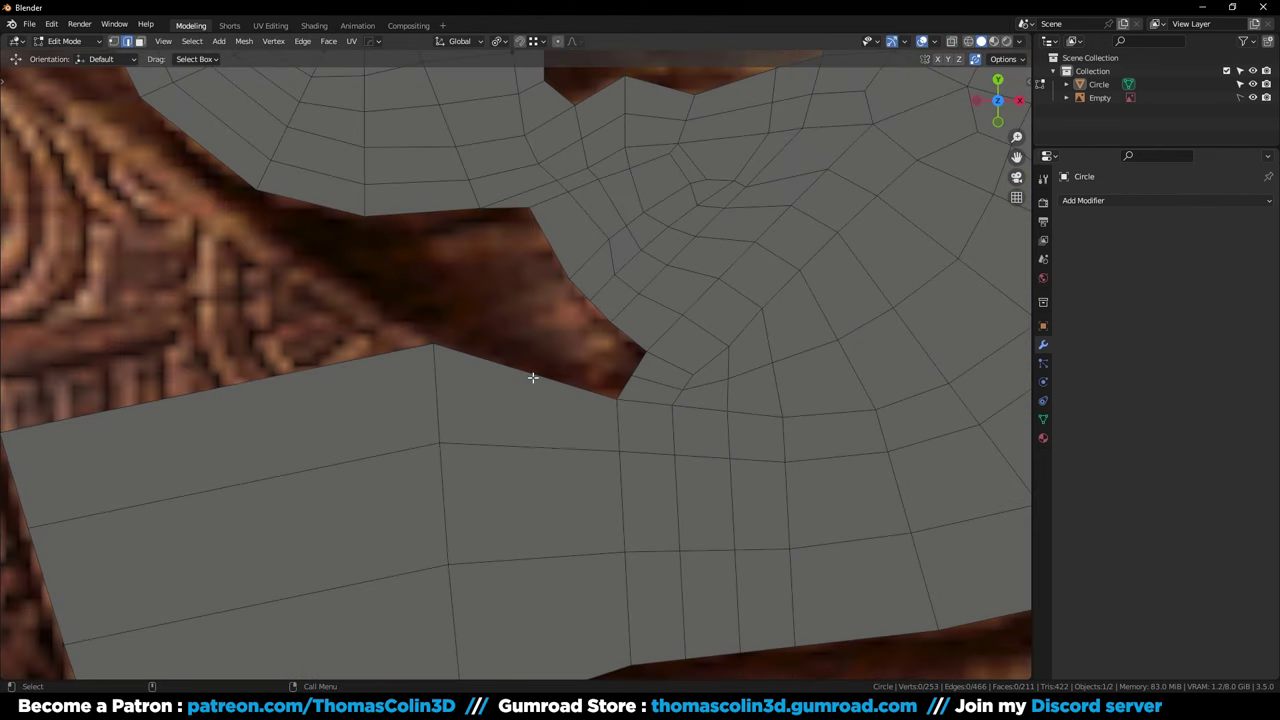
Add two evenly spaced loop cuts across the handle strip section below the remaining jaw gap
{"action": "key", "text": "ctrl+r"}
{"action": "left_click", "coordinate": [528, 370]}
{"action": "scroll", "coordinate": [600, 480], "scroll_direction": "down", "scroll_amount": 3}
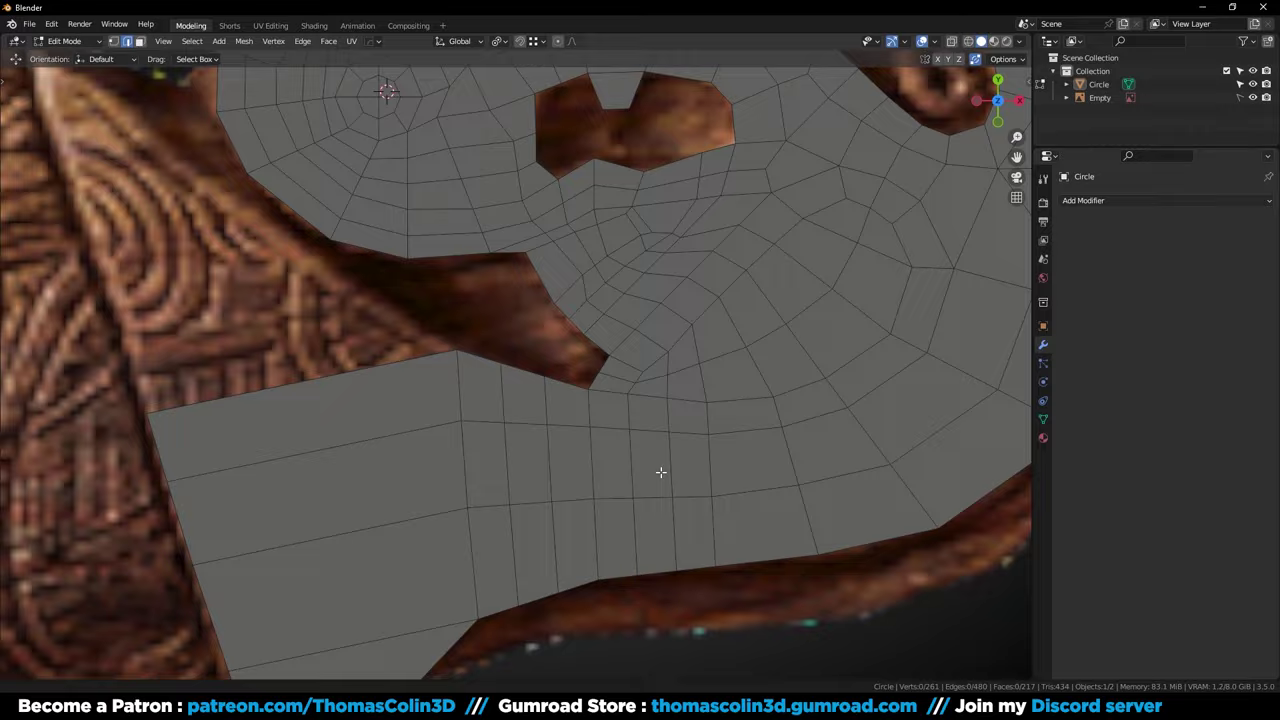
Fill three more faces between the jaw's front edge and the newly divided top of the handle strip
{"action": "middle_click_drag", "start_coordinate": [661, 472], "coordinate": [638, 398], "text": "ctrl"}
{"action": "left_click", "coordinate": [616, 397], "text": "shift"}
{"action": "key", "text": "f"}
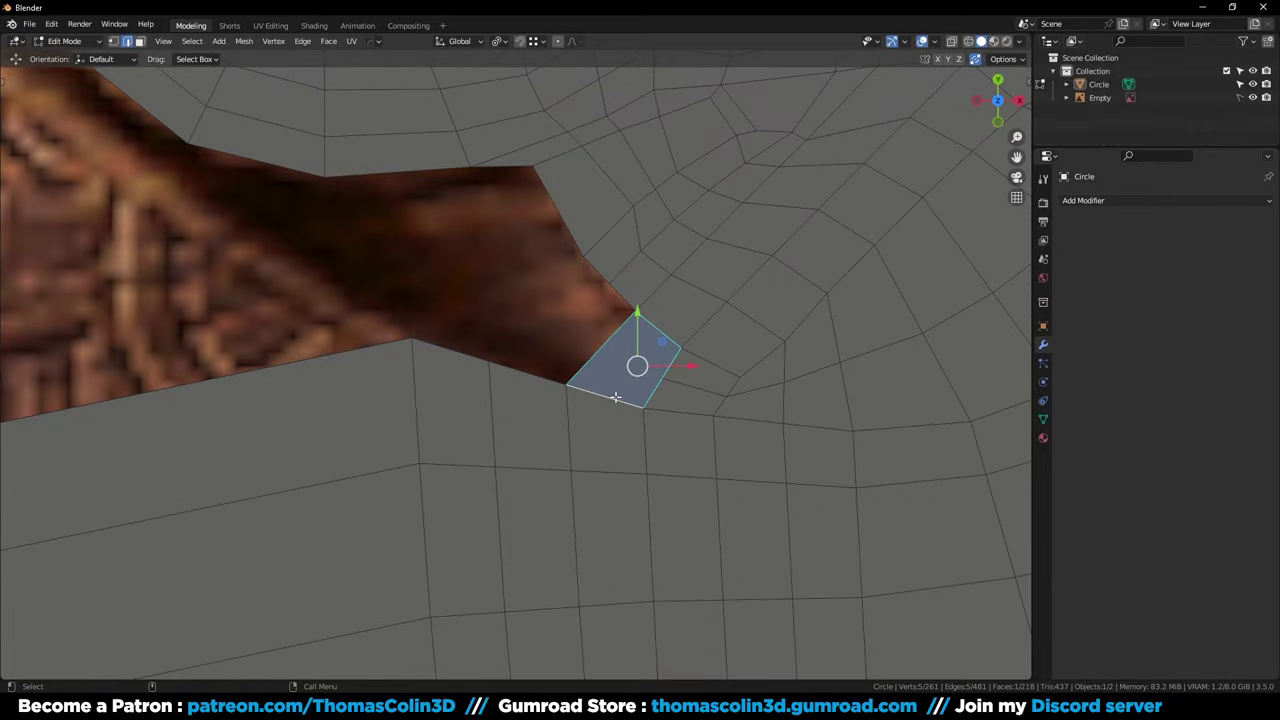
{"action": "left_click", "coordinate": [606, 300]}
{"action": "left_click", "coordinate": [547, 380], "text": "shift"}
{"action": "key", "text": "f"}
{"action": "left_click", "coordinate": [446, 343]}
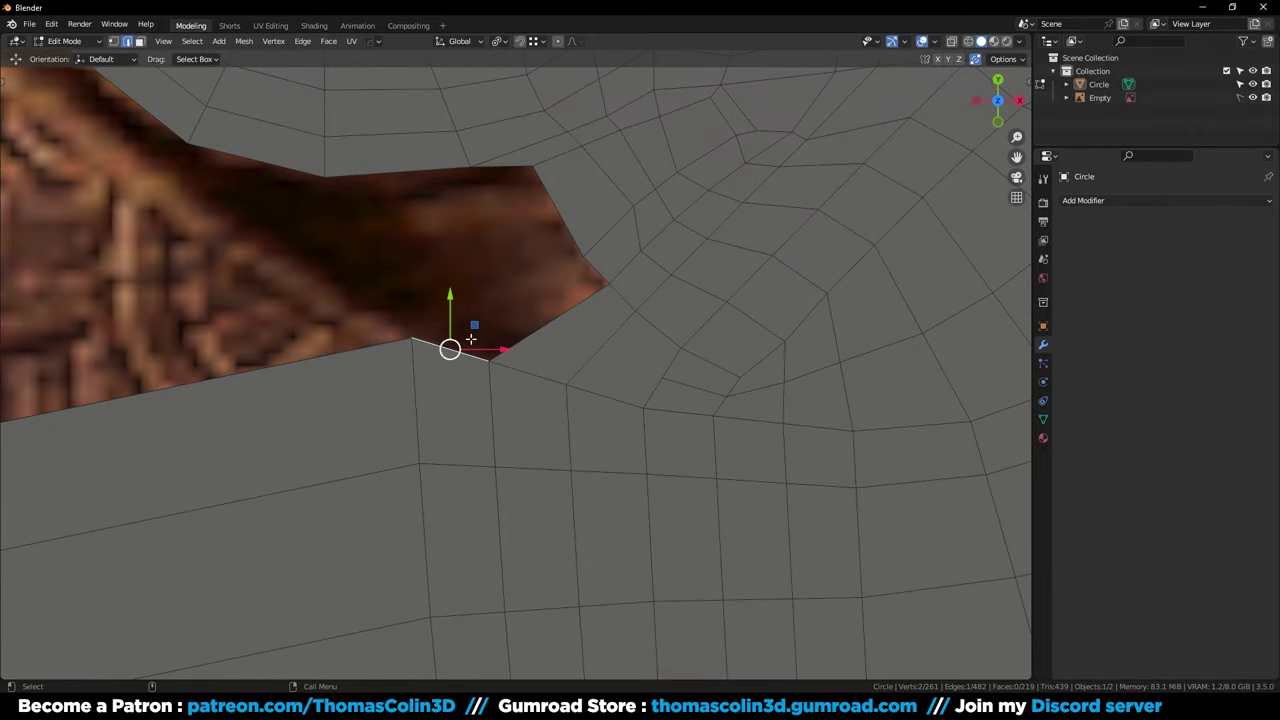
{"action": "left_click", "coordinate": [602, 264], "text": "shift"}
{"action": "key", "text": "f"}
Add a centered loop cut through the newly filled faces and connect its end vertex across the adjoining five-sided face
{"action": "middle_click_drag", "start_coordinate": [548, 262], "coordinate": [556, 340], "text": "ctrl"}
{"action": "middle_click_drag", "start_coordinate": [556, 342], "coordinate": [528, 380], "text": "shift"}
{"action": "key", "text": "ctrl+r"}
{"action": "left_click", "coordinate": [526, 380]}
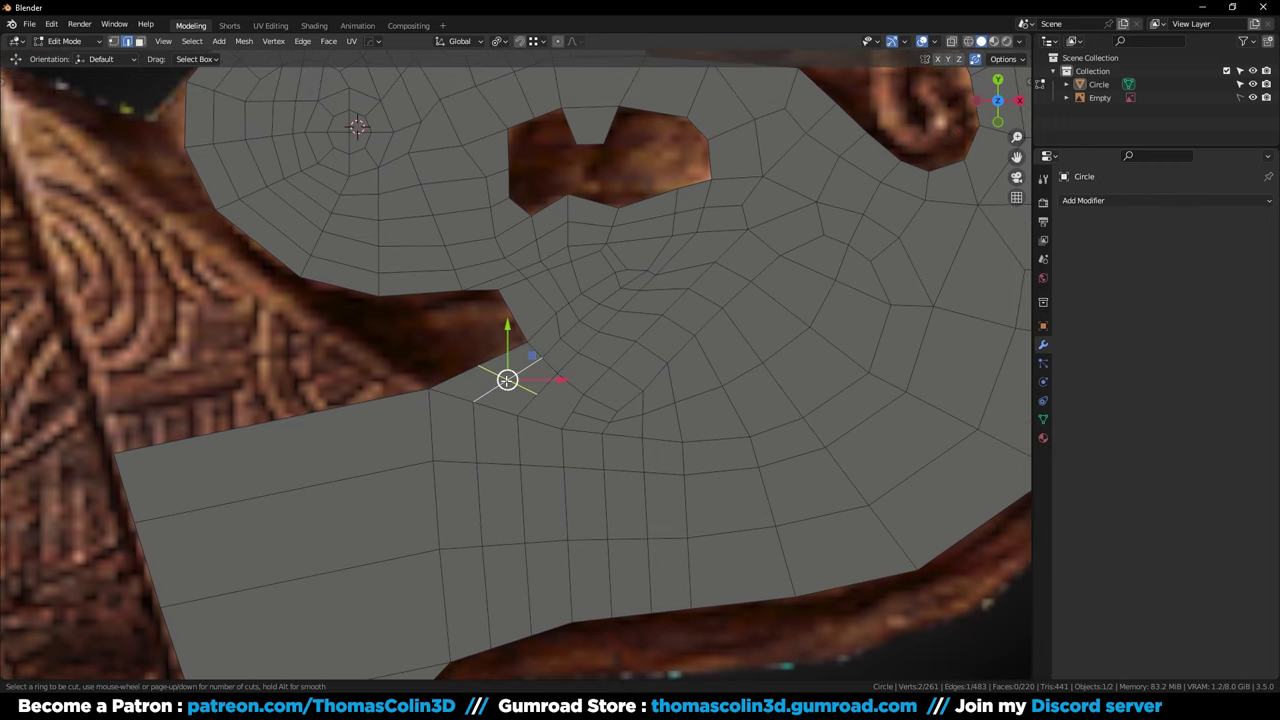
{"action": "right_click", "coordinate": [526, 380]}
{"action": "key", "text": "1"}
{"action": "left_click", "coordinate": [538, 396]}
{"action": "left_click", "coordinate": [572, 414], "text": "shift"}
{"action": "key", "text": "j"}
{"action": "middle_click_drag", "start_coordinate": [574, 454], "coordinate": [545, 388], "text": "ctrl"}
{"action": "middle_click_drag", "start_coordinate": [545, 388], "coordinate": [625, 426], "text": "shift"}
{"action": "middle_click_drag", "start_coordinate": [625, 426], "coordinate": [600, 402], "text": "ctrl"}
Fill the quad between the top edge of the filled area and the jaw's next outline edge
{"action": "key", "text": "2"}
{"action": "left_click", "coordinate": [584, 394]}
{"action": "left_click", "coordinate": [557, 292], "text": "shift"}
{"action": "key", "text": "f"}
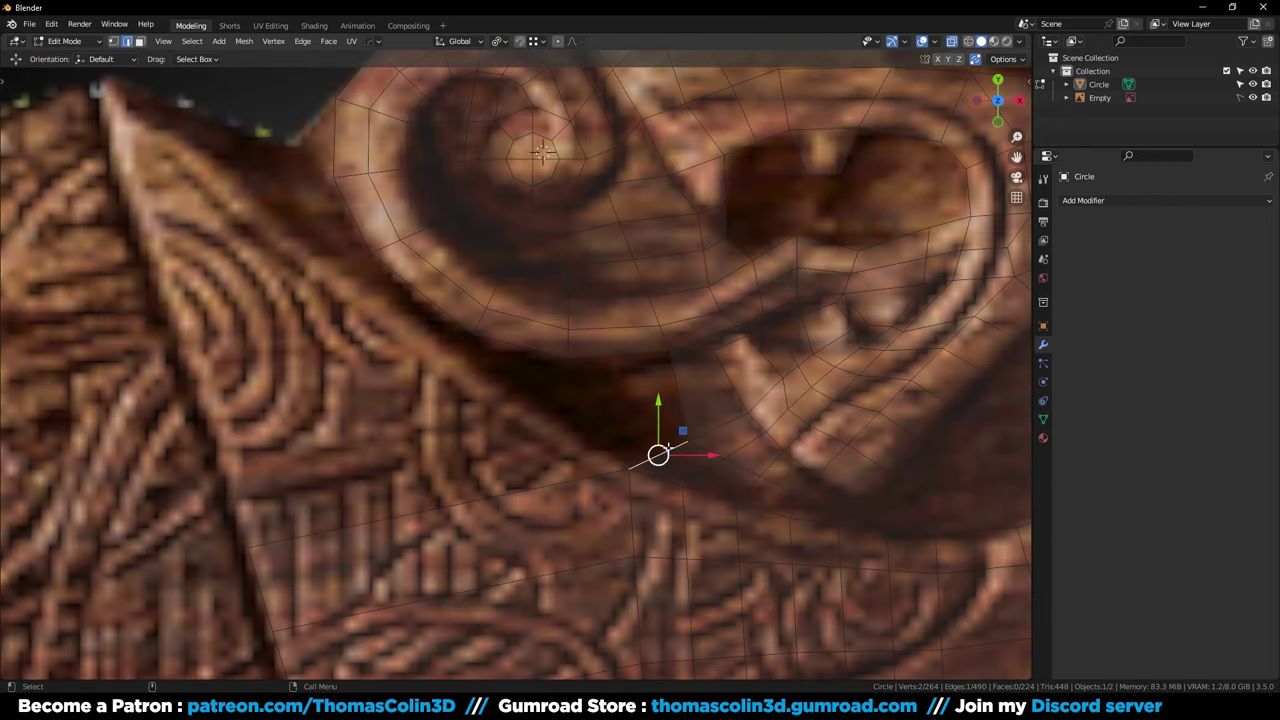
Extrude the filled area's open end edge toward the spiral, rotate it -23.8°, scale it down and reposition it along the carved groove
{"action": "key", "text": "e"}
{"action": "left_click", "coordinate": [546, 374]}
{"action": "key", "text": "r"}
{"action": "left_click", "coordinate": [724, 323]}
{"action": "key", "text": "s"}
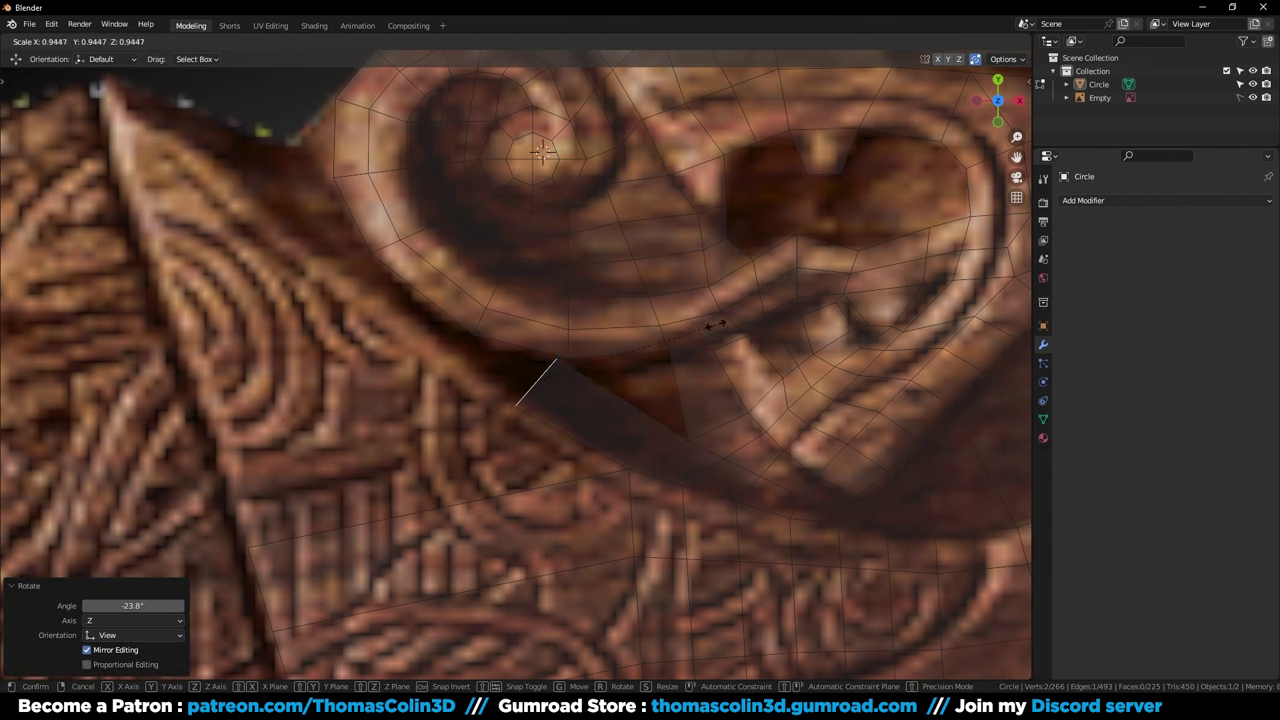
{"action": "left_click", "coordinate": [627, 352]}
{"action": "key", "text": "g"}
{"action": "left_click", "coordinate": [631, 365]}
Extrude the strip's end edge again by about -0.0267 m in X and 0.016 m in Y to meet the spiral's outline
{"action": "key", "text": "e"}
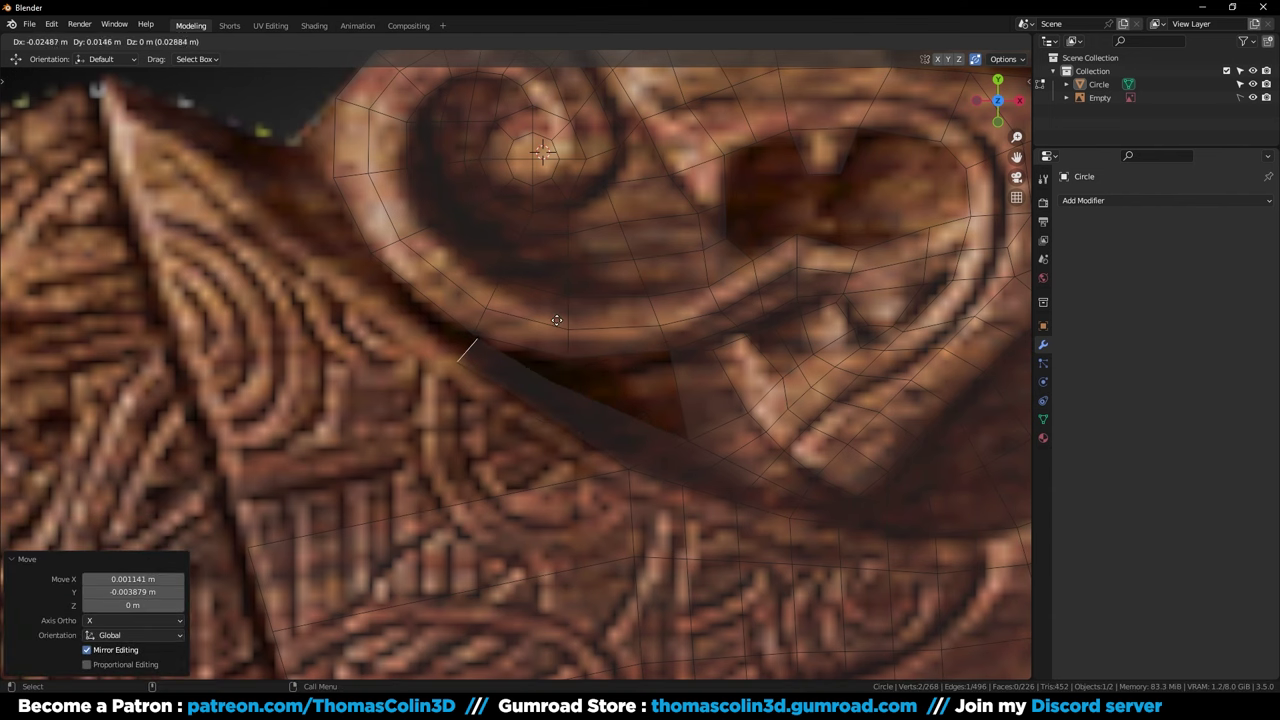
{"action": "left_click", "coordinate": [552, 317]}
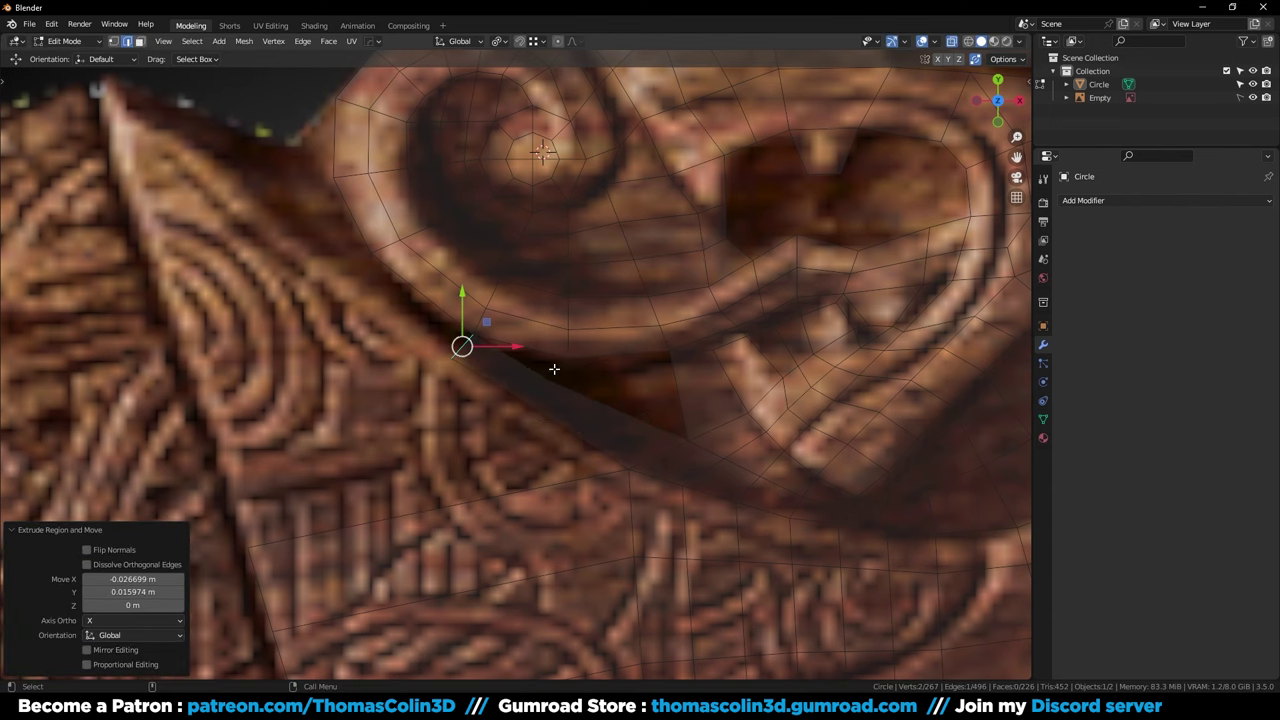
With X-ray off, fill the opening between the new strip and the spiral's lower outline with two faces
{"action": "key", "text": "alt+z"}
{"action": "left_click", "coordinate": [600, 355], "text": "alt"}
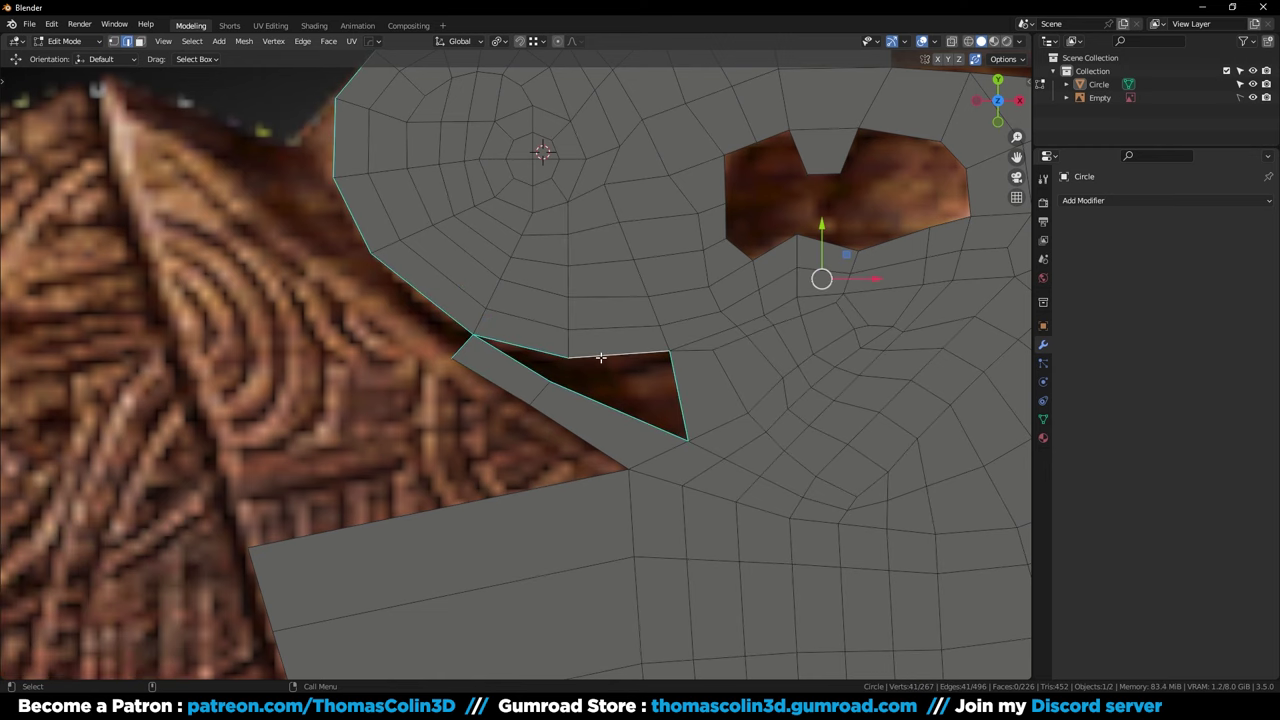
{"action": "left_click", "coordinate": [516, 384]}
{"action": "left_click", "coordinate": [543, 352], "text": "shift"}
{"action": "key", "text": "f"}
{"action": "left_click", "coordinate": [514, 402]}
{"action": "left_click", "coordinate": [626, 355], "text": "alt"}
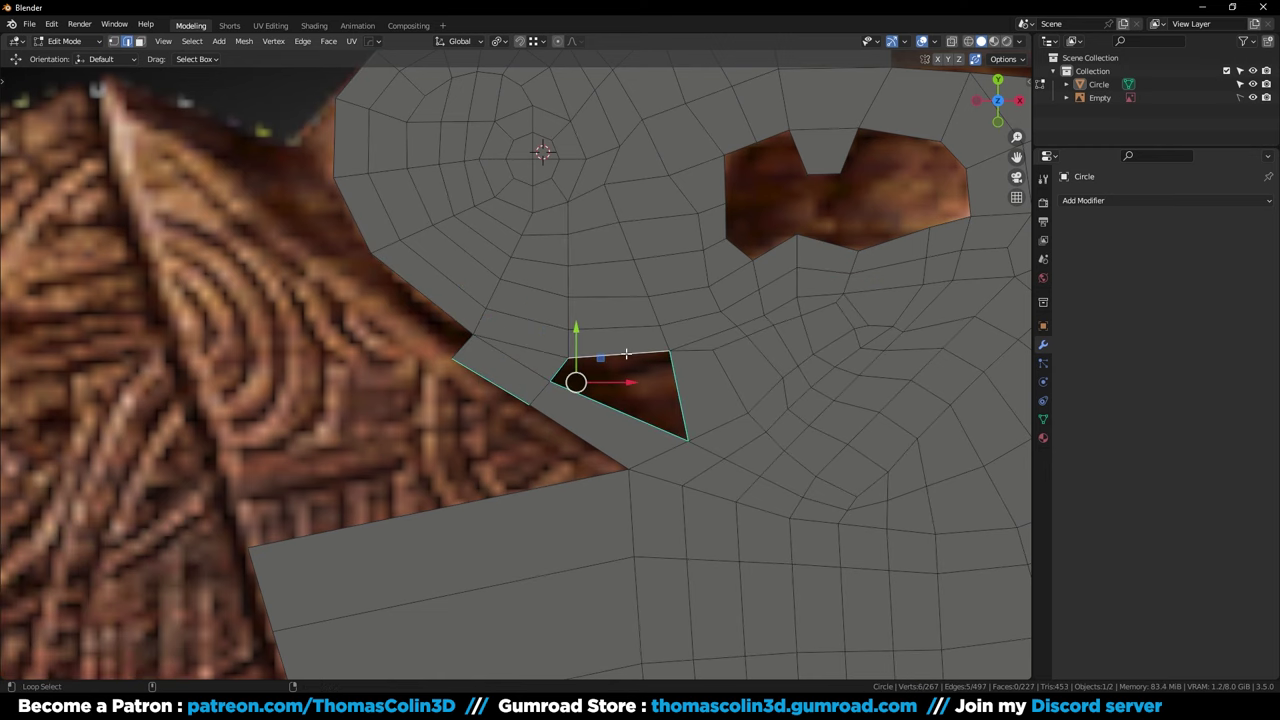
{"action": "key", "text": "f"}
Dissolve the edge separating the strip's last segment from the filled quad beneath the spiral
{"action": "left_click", "coordinate": [451, 445]}
{"action": "scroll", "coordinate": [513, 360], "scroll_direction": "up", "scroll_amount": 1}
{"action": "left_click", "coordinate": [511, 358]}
{"action": "key", "text": "ctrl+x"}
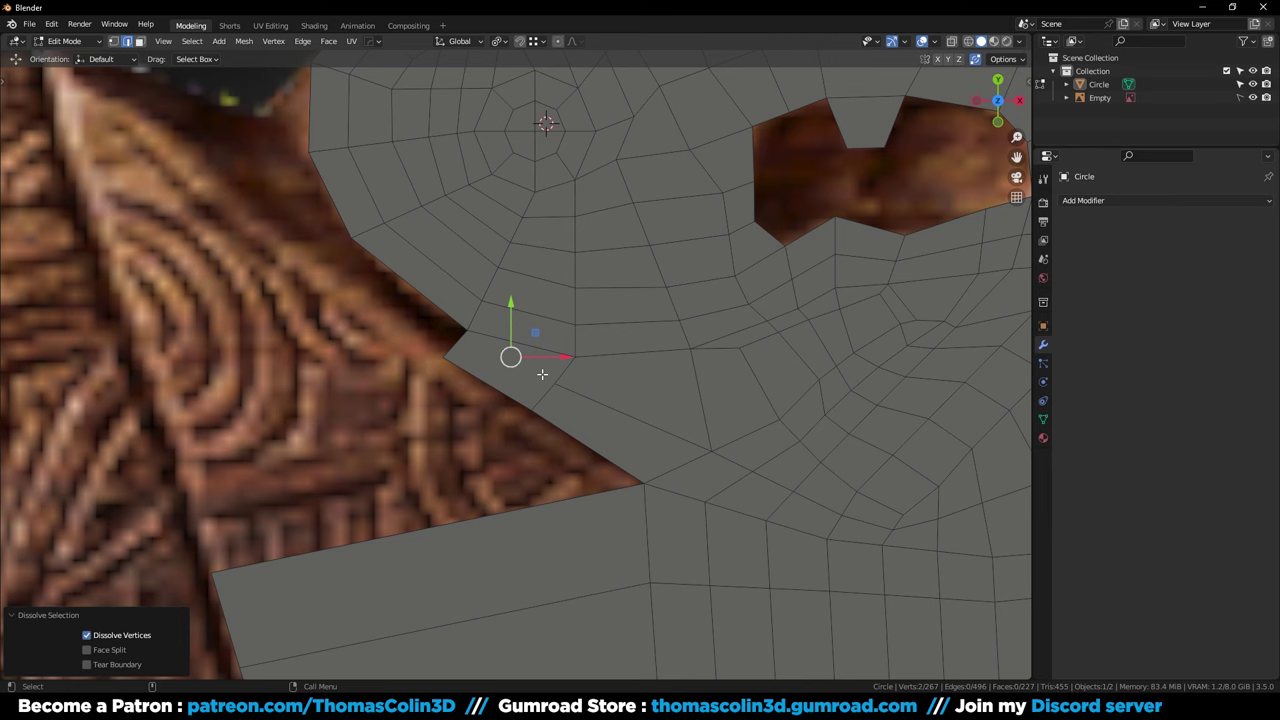
Knife a new edge from the strip's inner vertex to a point on its end edge, just beside the spiral's corner
{"action": "key", "text": "k"}
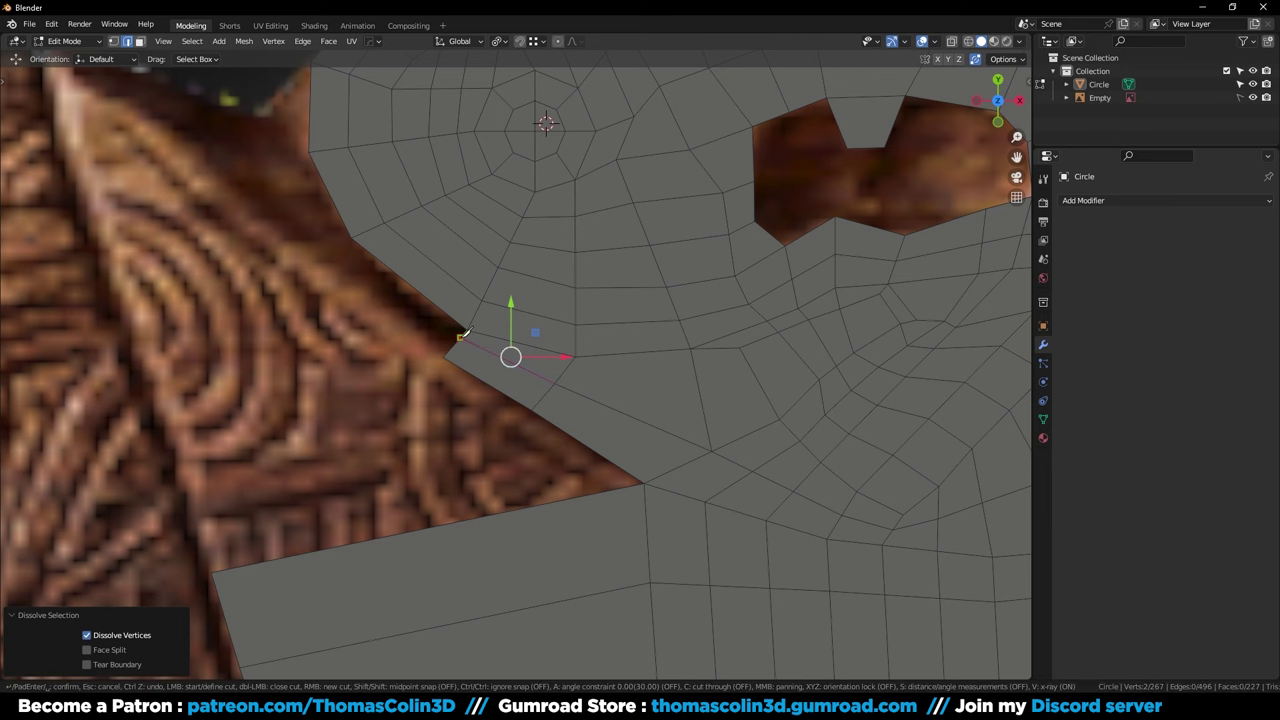
{"action": "left_click", "coordinate": [462, 337]}
{"action": "key", "text": "space"}
{"action": "left_click", "coordinate": [281, 345]}
{"action": "middle_click_drag", "start_coordinate": [425, 362], "coordinate": [508, 416], "text": "shift"}
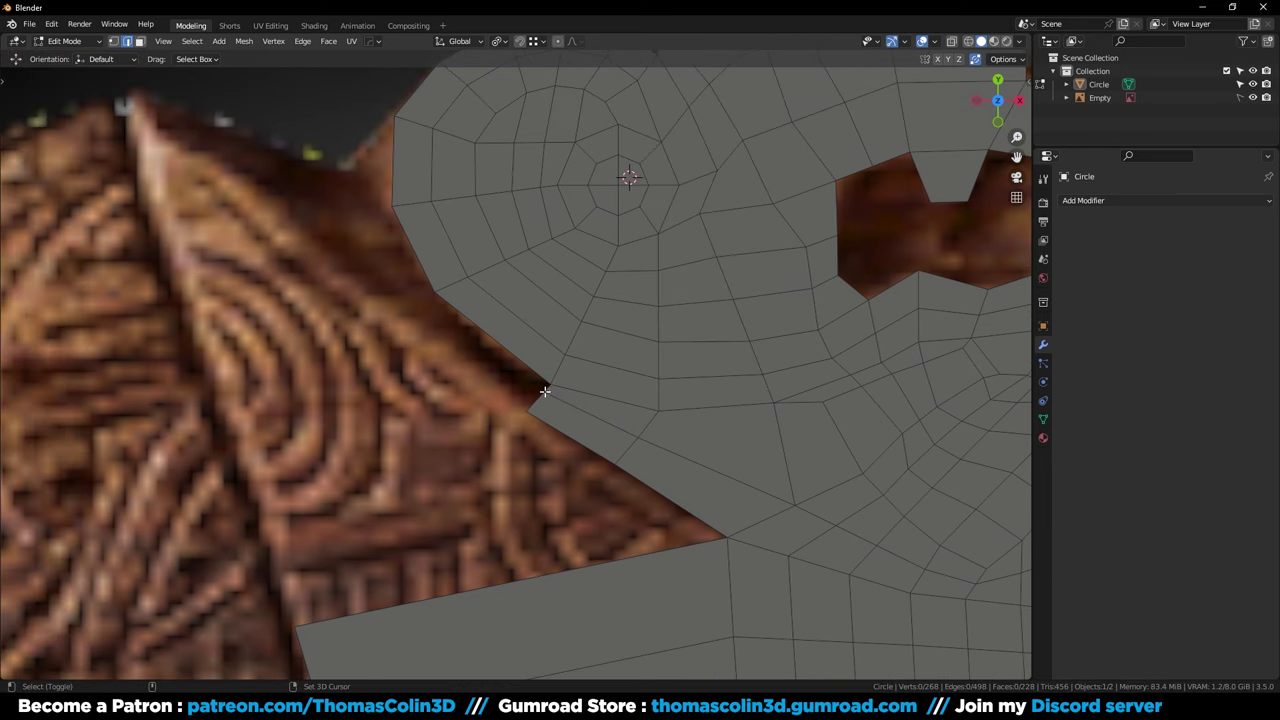
Extrude the strip's end edges in two segments along the spiral's outer outline and pull the outer corner vertex outward
{"action": "key", "text": "e"}
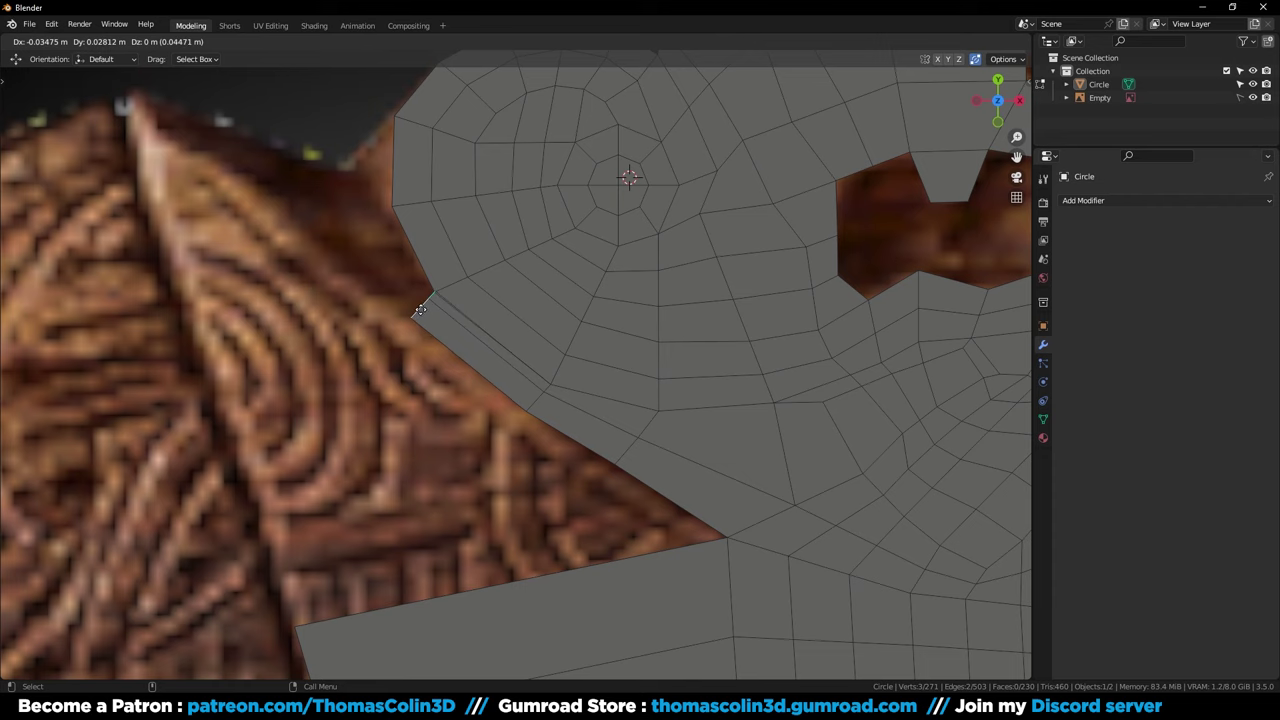
{"action": "left_click", "coordinate": [420, 310]}
{"action": "key", "text": "e"}
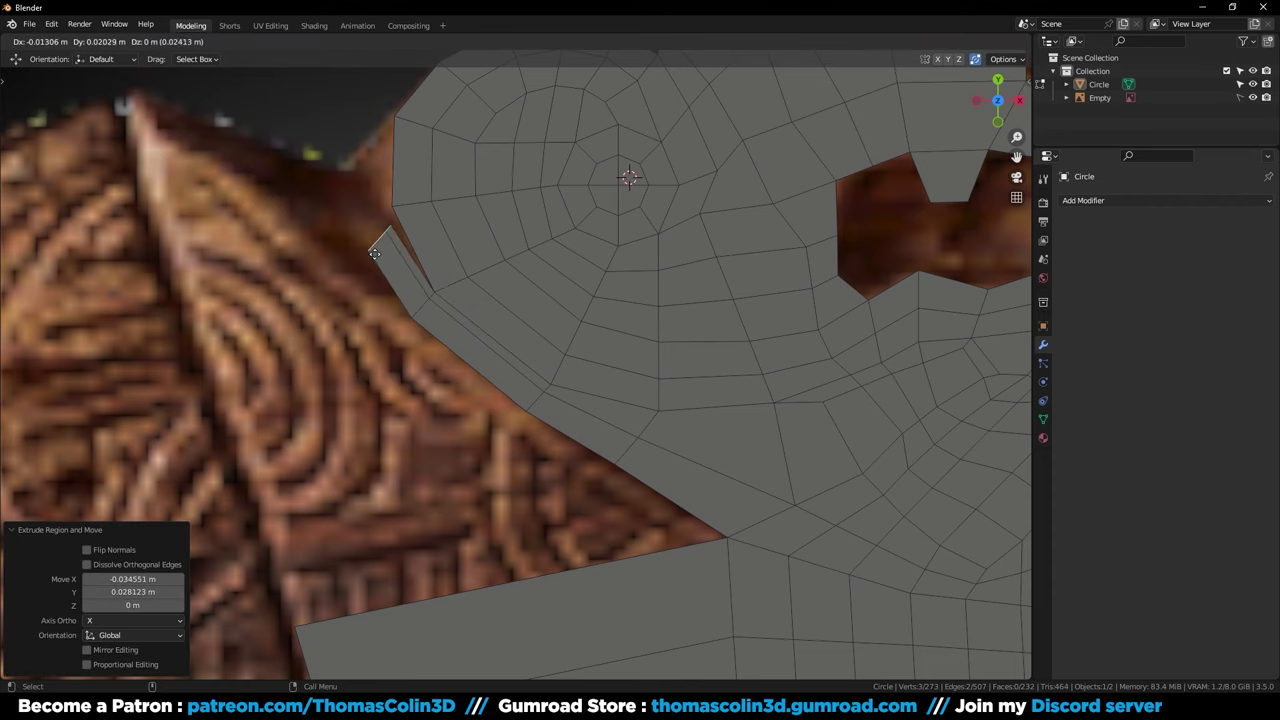
{"action": "left_click", "coordinate": [375, 235]}
{"action": "key", "text": "1"}
{"action": "left_click", "coordinate": [372, 234]}
{"action": "key", "text": "g"}
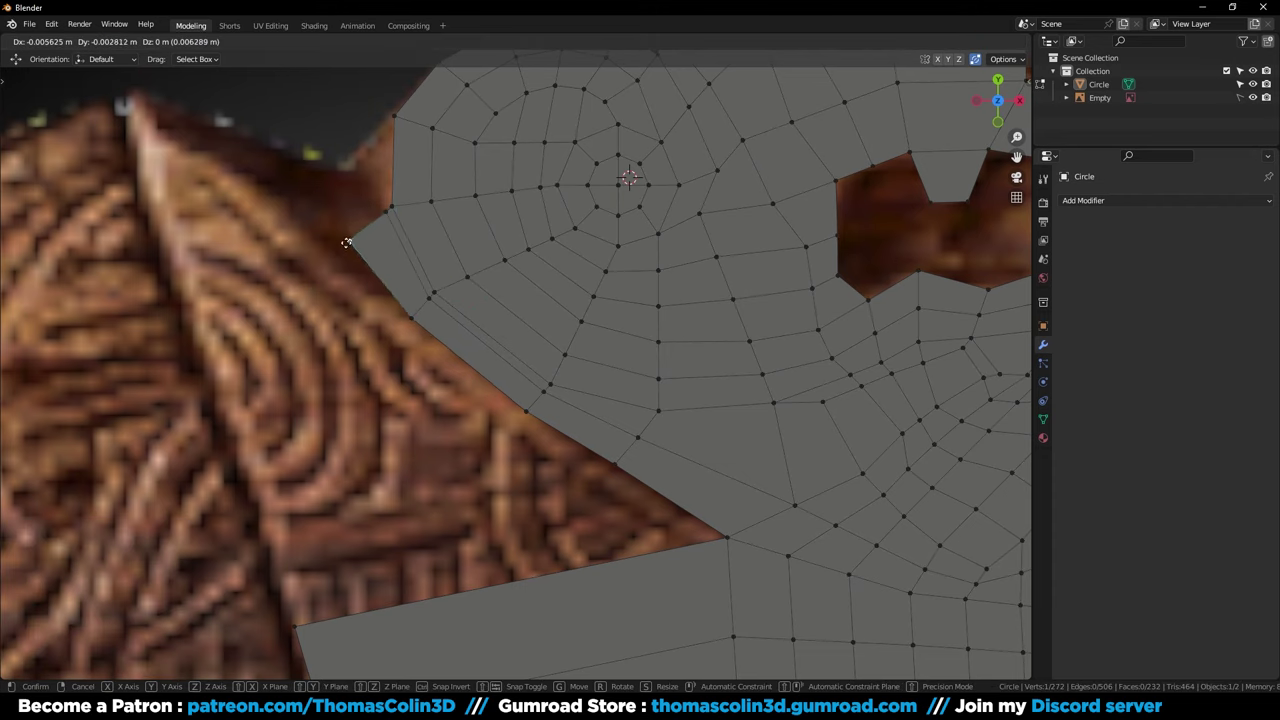
{"action": "left_click", "coordinate": [334, 247]}
Apply Set Edge Flow to the last segment's inner lengthwise edge and slide it toward the strip's outer side
{"action": "key", "text": "2"}
{"action": "left_click", "coordinate": [395, 232]}
{"action": "key", "text": "g"}
{"action": "key", "text": "g"}
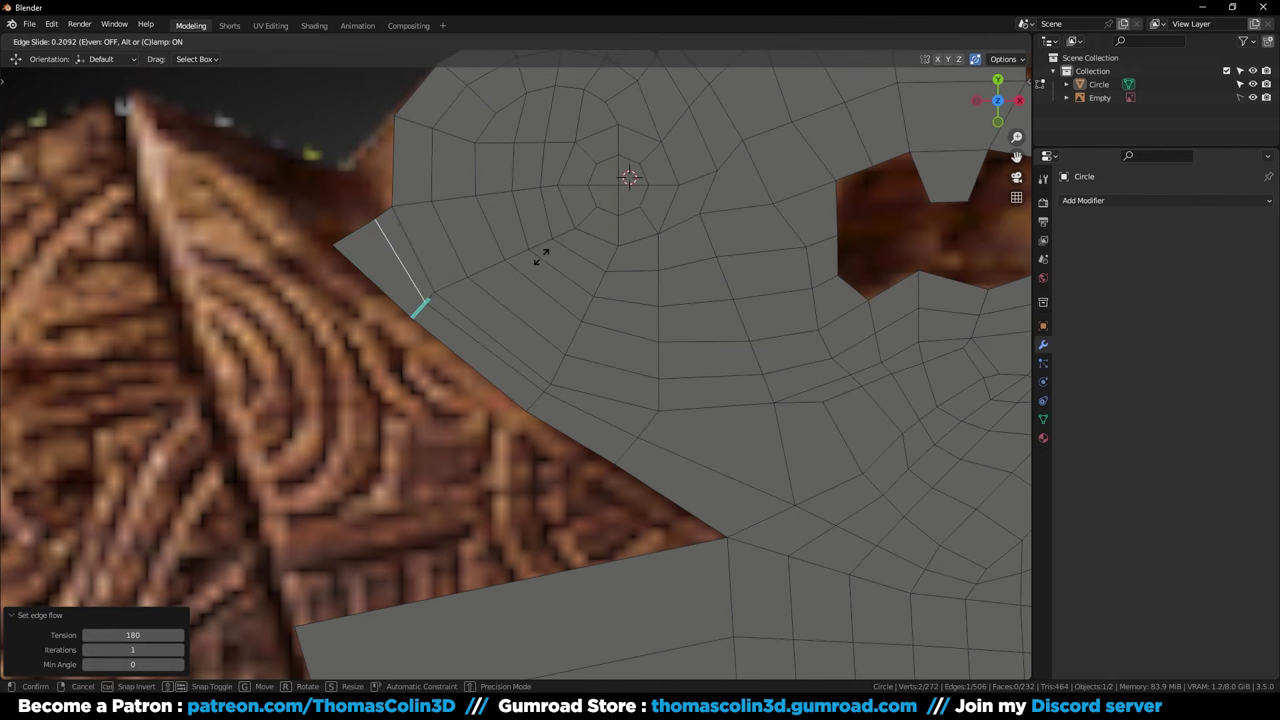
{"action": "left_click", "coordinate": [538, 257]}
{"action": "left_click", "coordinate": [379, 214]}
{"action": "left_click", "coordinate": [391, 171]}
{"action": "key", "text": "g"}
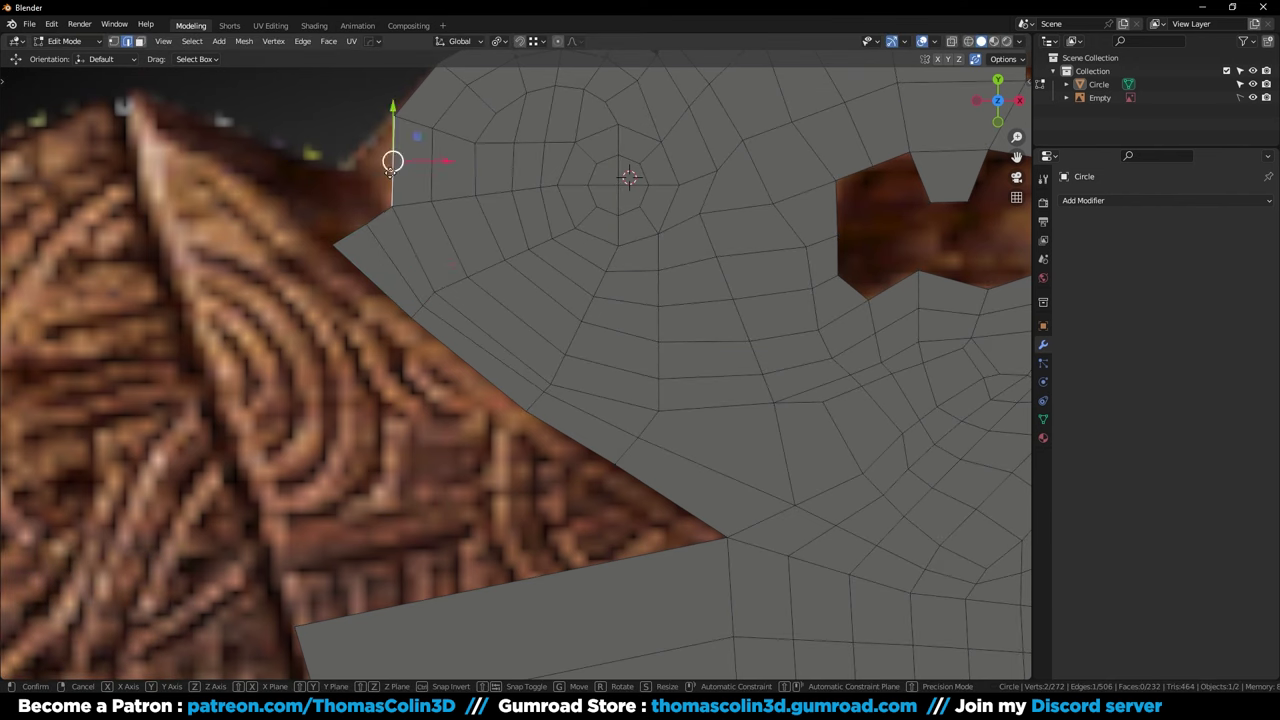
{"action": "left_click", "coordinate": [377, 181]}
{"action": "key", "text": "ctrl+z"}
Extrude the spiral's outermost vertical edge outward to the strip and move its upper vertex onto the reference silhouette
{"action": "key", "text": "e"}
{"action": "left_click", "coordinate": [379, 186]}
{"action": "key", "text": "1"}
{"action": "left_click", "coordinate": [362, 127]}
{"action": "key", "text": "g"}
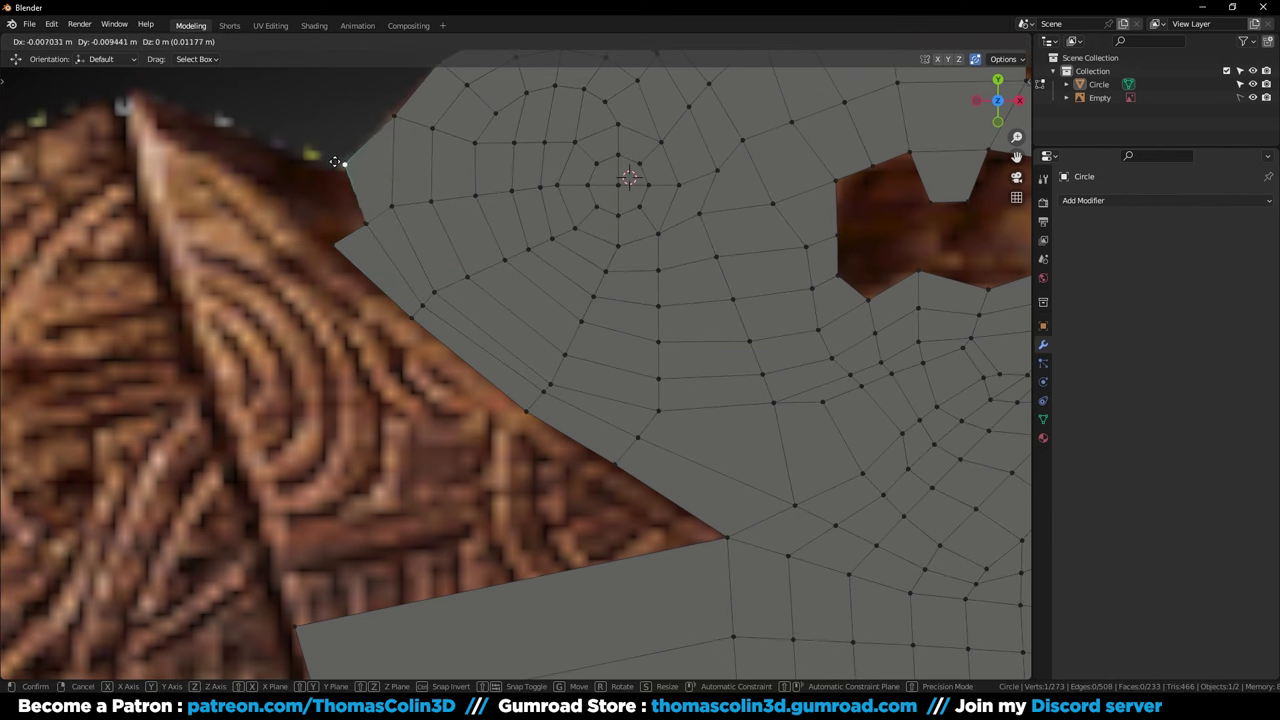
{"action": "left_click", "coordinate": [324, 167]}
Extrude the new outer edge once more toward the strip's corner and move its upper vertex down along the groove
{"action": "middle_click_drag", "start_coordinate": [331, 197], "coordinate": [420, 223], "text": "shift"}
{"action": "key", "text": "2"}
{"action": "left_click", "coordinate": [436, 219]}
{"action": "key", "text": "e"}
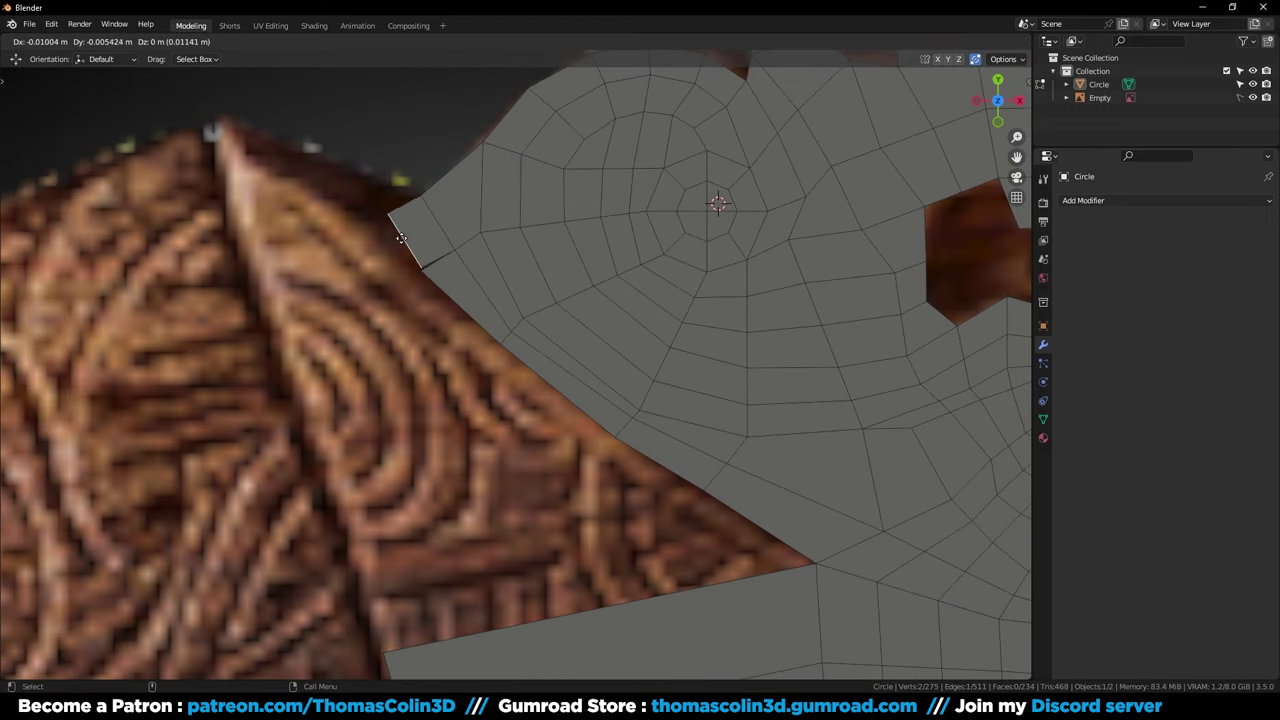
{"action": "left_click", "coordinate": [402, 241]}
{"action": "key", "text": "1"}
{"action": "left_click", "coordinate": [386, 213]}
{"action": "key", "text": "g"}
{"action": "left_click", "coordinate": [373, 224]}
{"action": "key", "text": "2"}
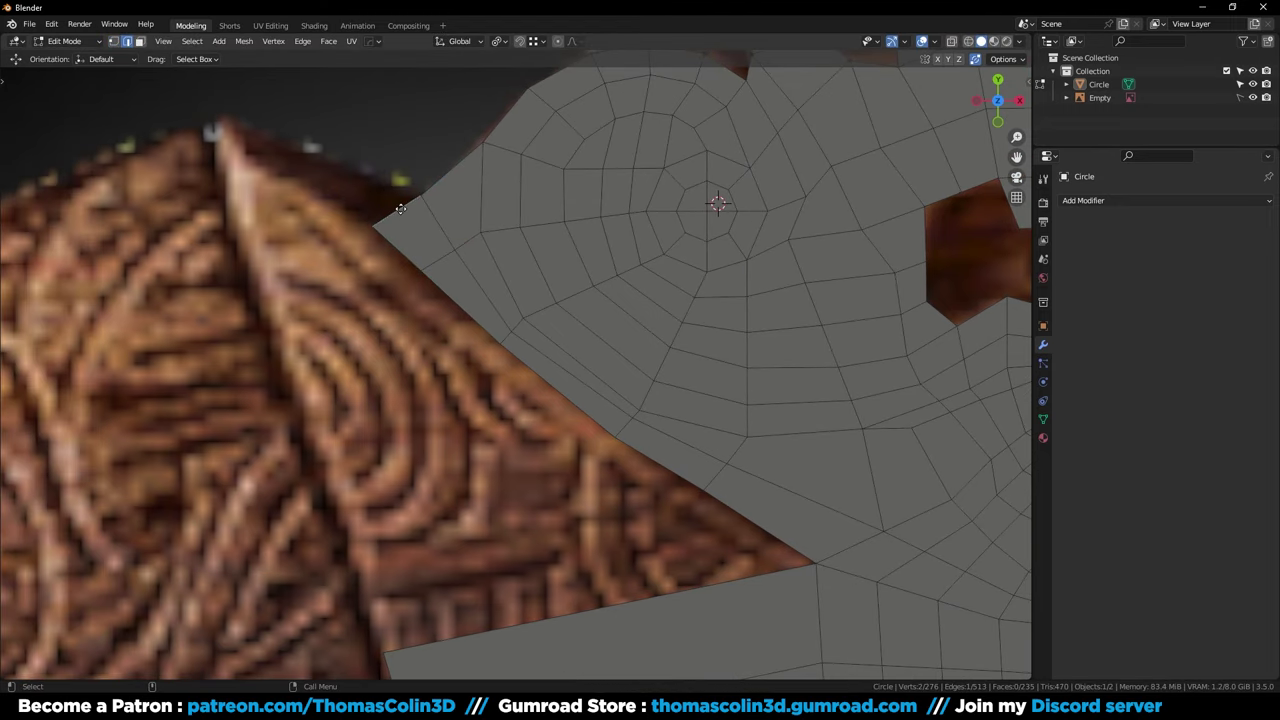
Extrude the mesh's end edge to the carved peak in the reference, scaling it down to a narrow tip and positioning it there
{"action": "left_click", "coordinate": [225, 114]}
{"action": "key", "text": "s"}
{"action": "left_click", "coordinate": [422, 137]}
{"action": "key", "text": "s"}
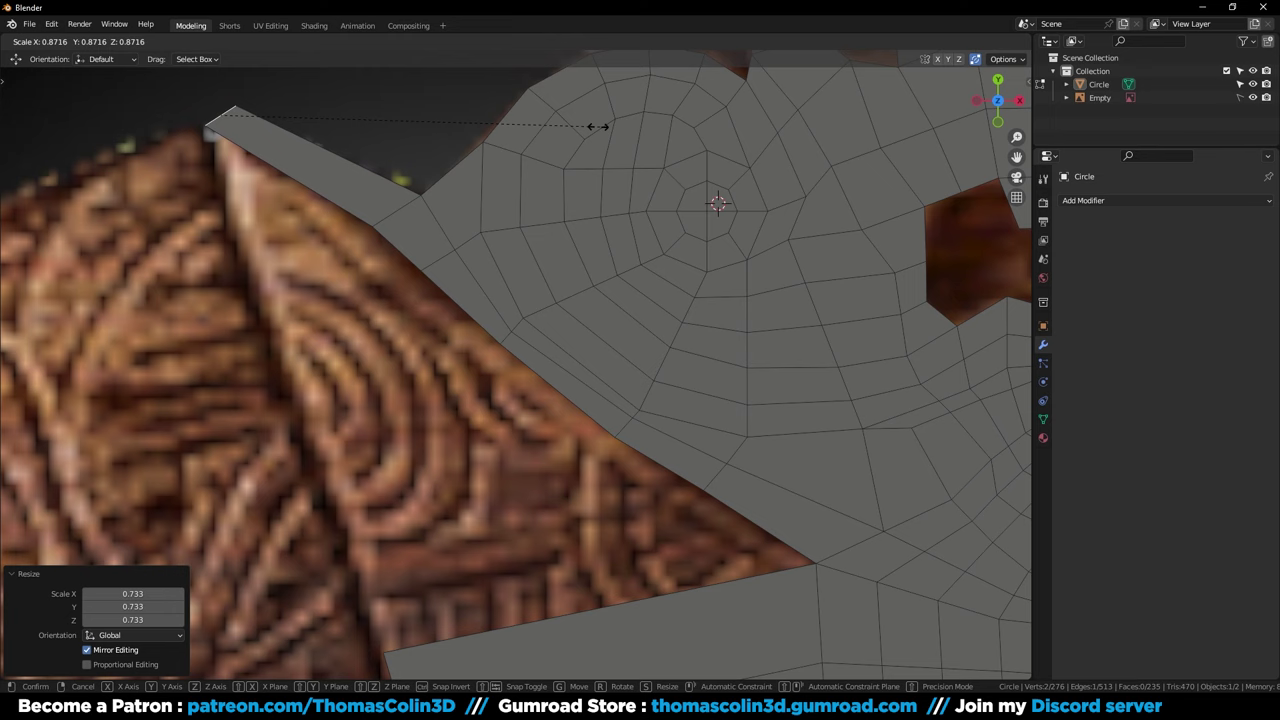
{"action": "left_click", "coordinate": [304, 156]}
{"action": "key", "text": "g"}
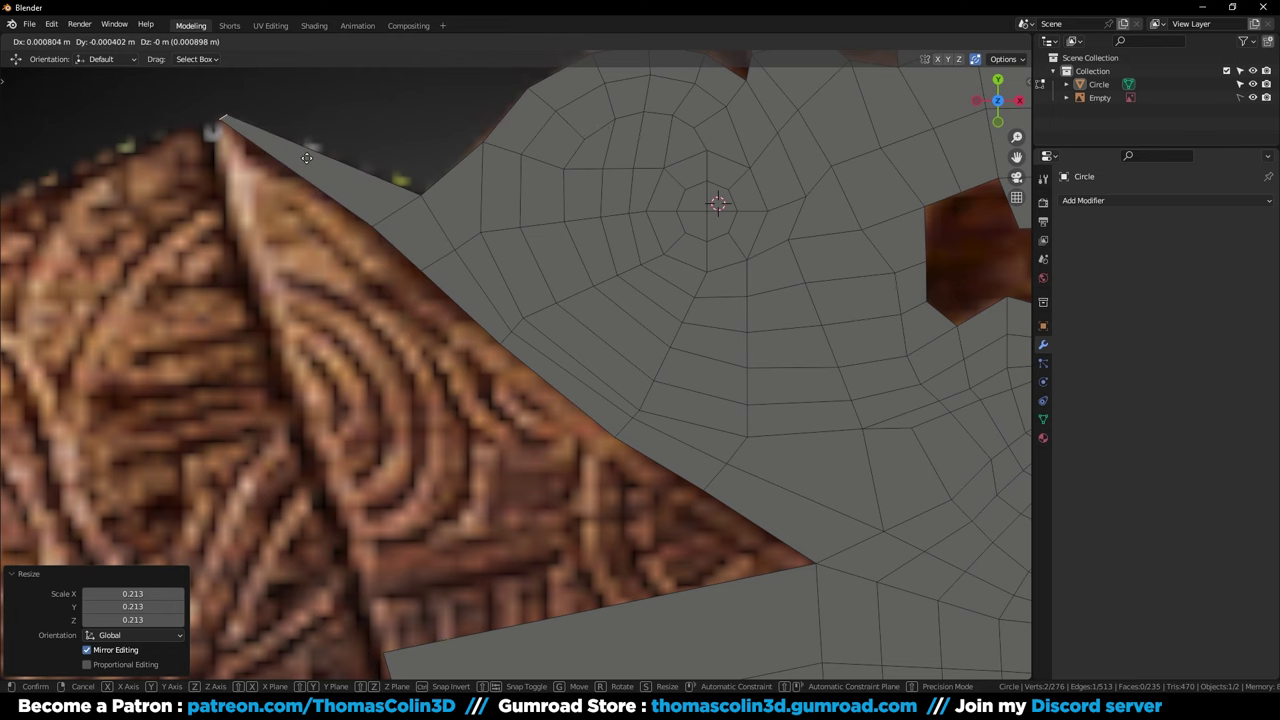
{"action": "left_click", "coordinate": [307, 157]}
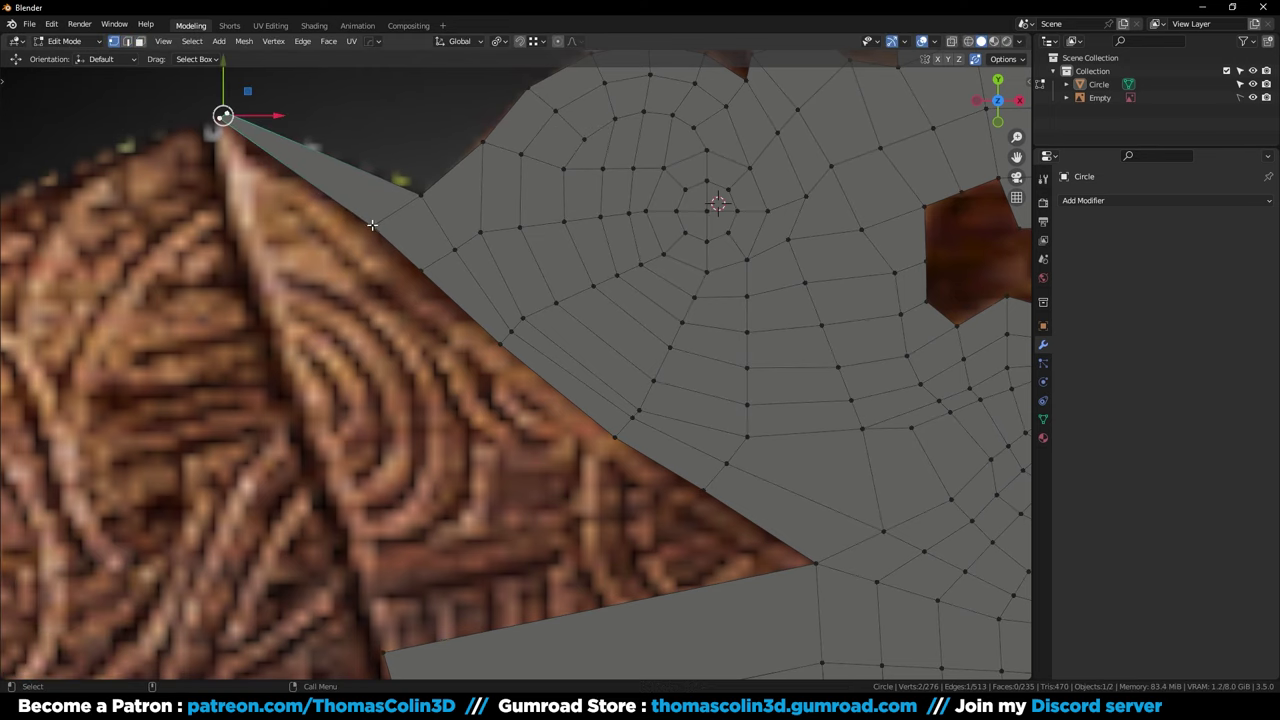
Move the lower base vertex of the new spike slightly outward to follow the reference outline
{"action": "left_click", "coordinate": [377, 226]}
{"action": "key", "text": "g"}
{"action": "left_click", "coordinate": [365, 228]}
Add two evenly spaced loop cuts across the narrow spike
{"action": "key", "text": "2"}
{"action": "left_click", "coordinate": [320, 156]}
{"action": "key", "text": "ctrl+r"}
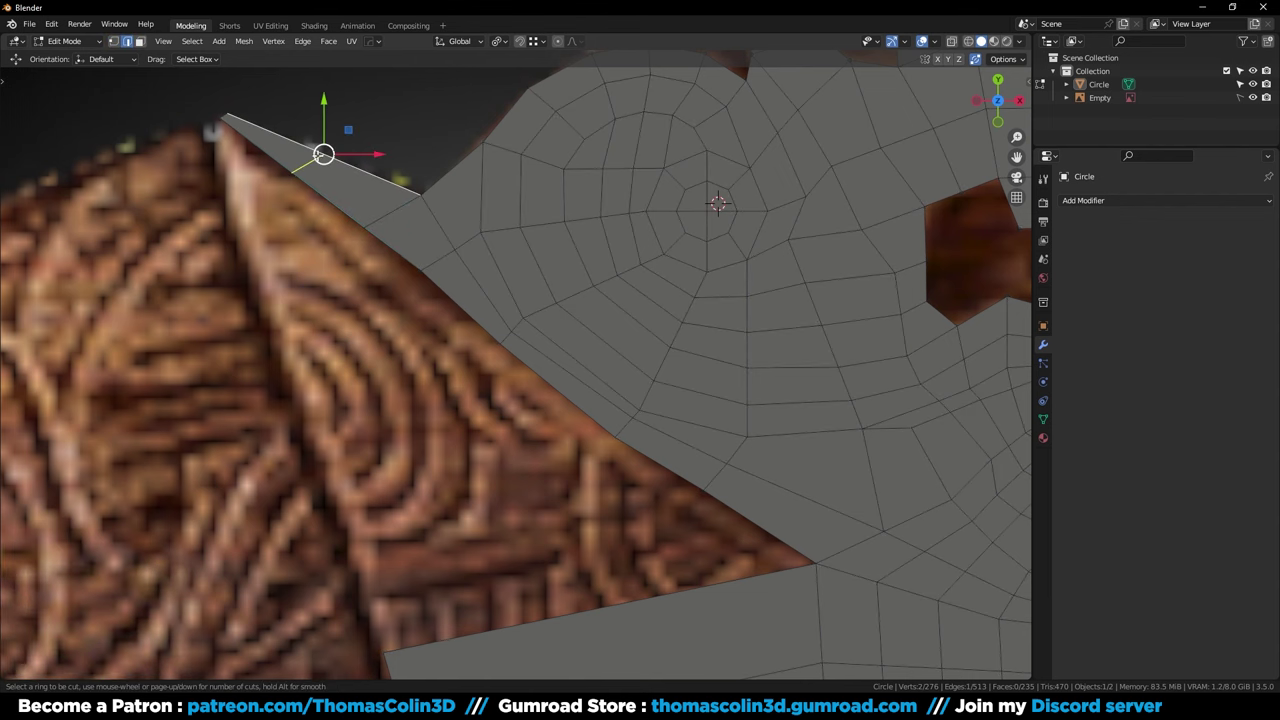
{"action": "scroll", "coordinate": [320, 156], "scroll_direction": "up", "scroll_amount": 1}
{"action": "left_click", "coordinate": [320, 156]}
{"action": "right_click", "coordinate": [322, 156]}
{"action": "key", "text": "alt+a"}
{"action": "scroll", "coordinate": [486, 325], "scroll_direction": "down", "scroll_amount": 2}
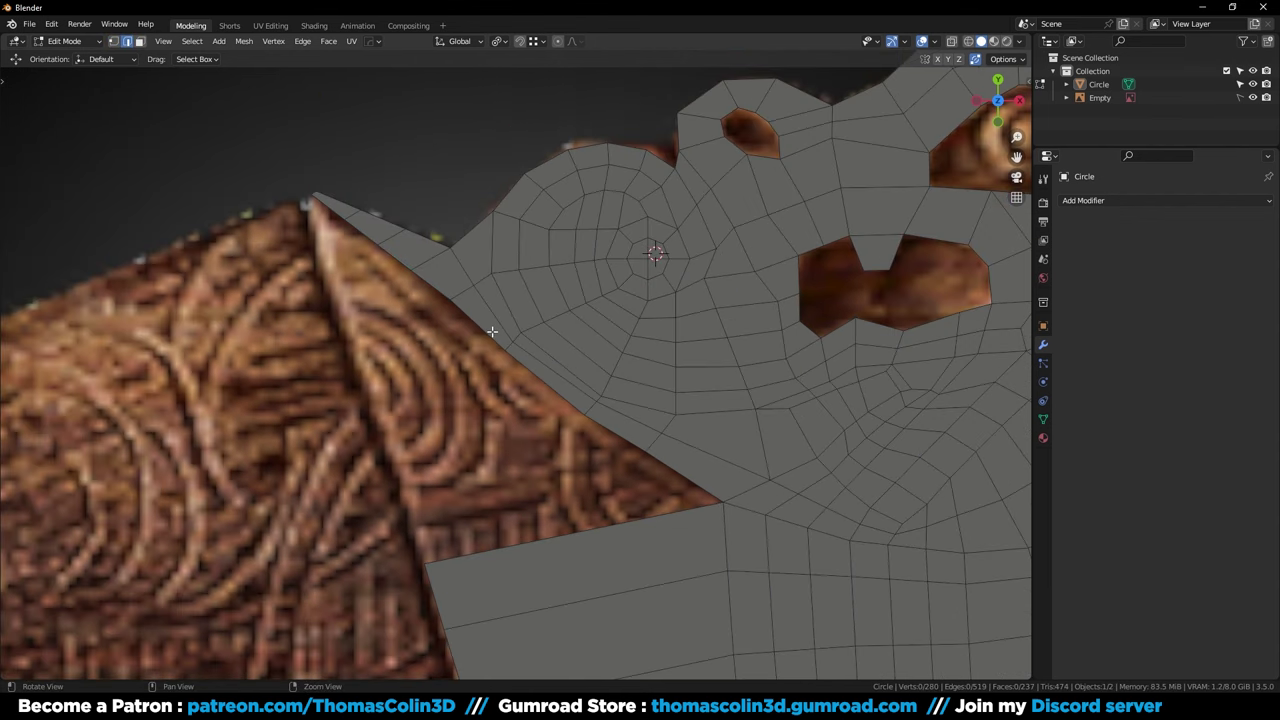
Add three evenly spaced loop cuts through the wide faces of the neck block
{"action": "middle_click_drag", "start_coordinate": [491, 331], "coordinate": [431, 254], "text": "shift"}
{"action": "scroll", "coordinate": [431, 254], "scroll_direction": "down", "scroll_amount": 1}
{"action": "left_click", "coordinate": [520, 446]}
{"action": "key", "text": "ctrl+r"}
{"action": "scroll", "coordinate": [520, 446], "scroll_direction": "up", "scroll_amount": 2}
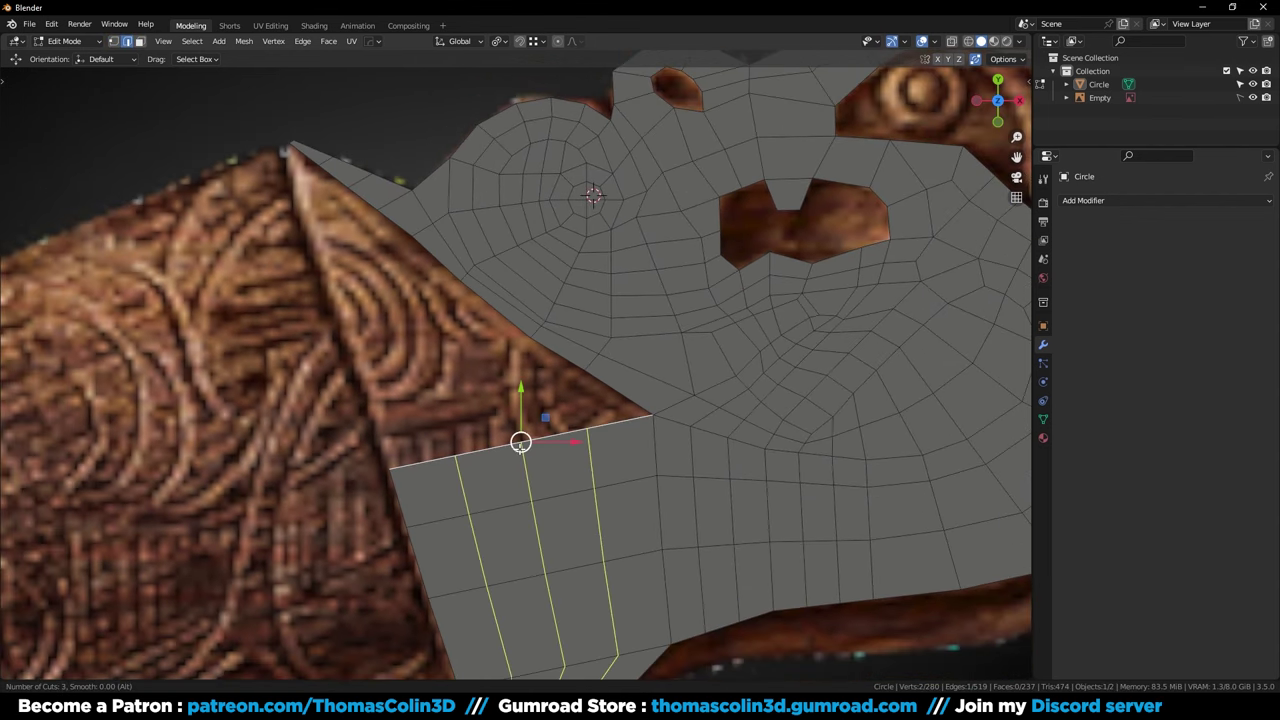
{"action": "left_click", "coordinate": [520, 446]}
{"action": "right_click", "coordinate": [520, 446]}
Add a centred loop cut through the outer band, running from the neck around the back of the head to the nose
{"action": "left_click", "coordinate": [292, 326]}
{"action": "middle_click_drag", "start_coordinate": [546, 437], "coordinate": [502, 390], "text": "alt"}
{"action": "right_click_drag", "start_coordinate": [502, 390], "coordinate": [535, 385], "text": "alt"}
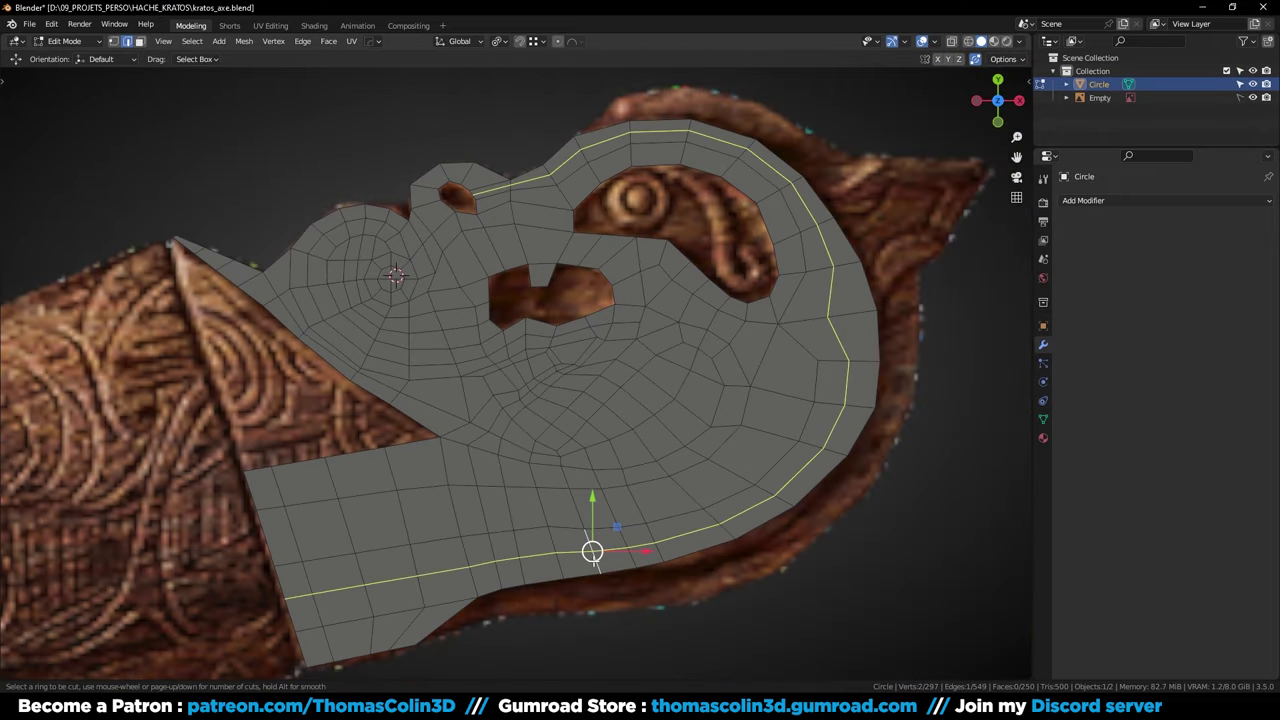
{"action": "left_click", "coordinate": [591, 549]}
{"action": "right_click", "coordinate": [591, 549]}
{"action": "key", "text": "alt+a"}
Dissolve the extra edges on the brow in front of the eye and snap the leftover vertex onto the one below it
{"action": "scroll", "coordinate": [649, 286], "scroll_direction": "up", "scroll_amount": 4}
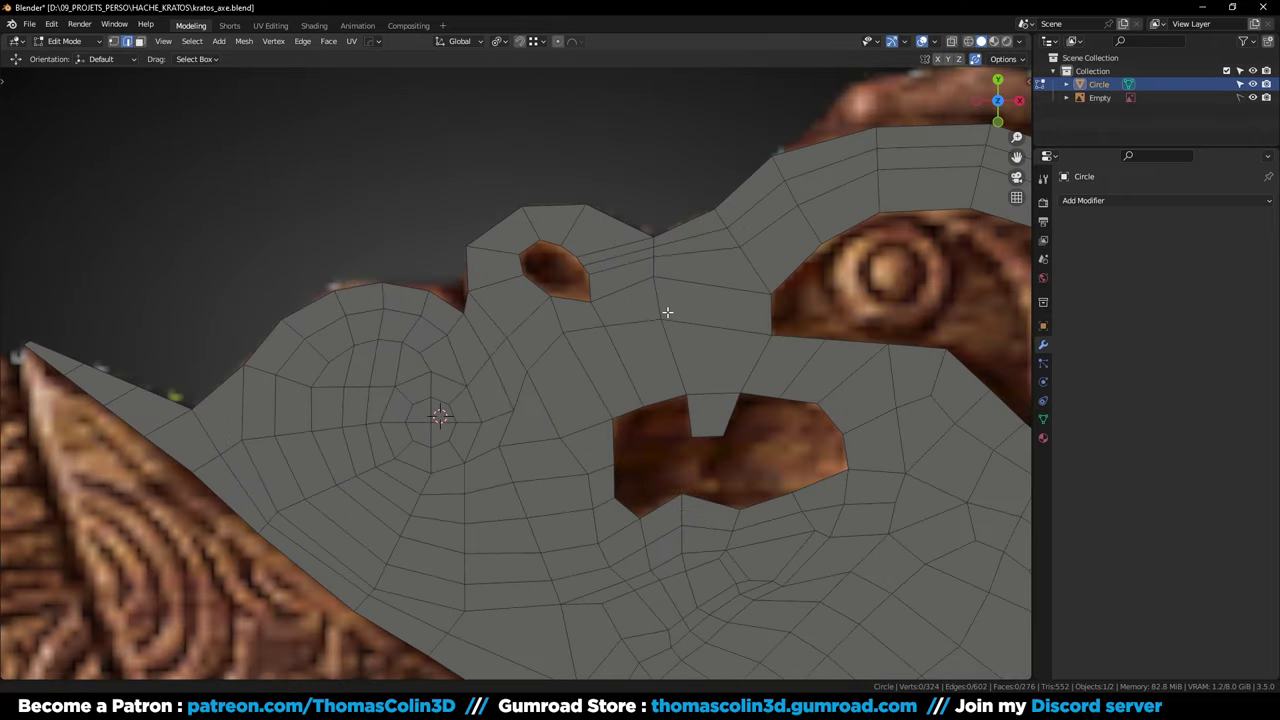
{"action": "right_click_drag", "start_coordinate": [668, 312], "coordinate": [679, 276], "text": "alt"}
{"action": "middle_click_drag", "start_coordinate": [679, 276], "coordinate": [503, 380], "text": "alt"}
{"action": "key", "text": "ctrl+x"}
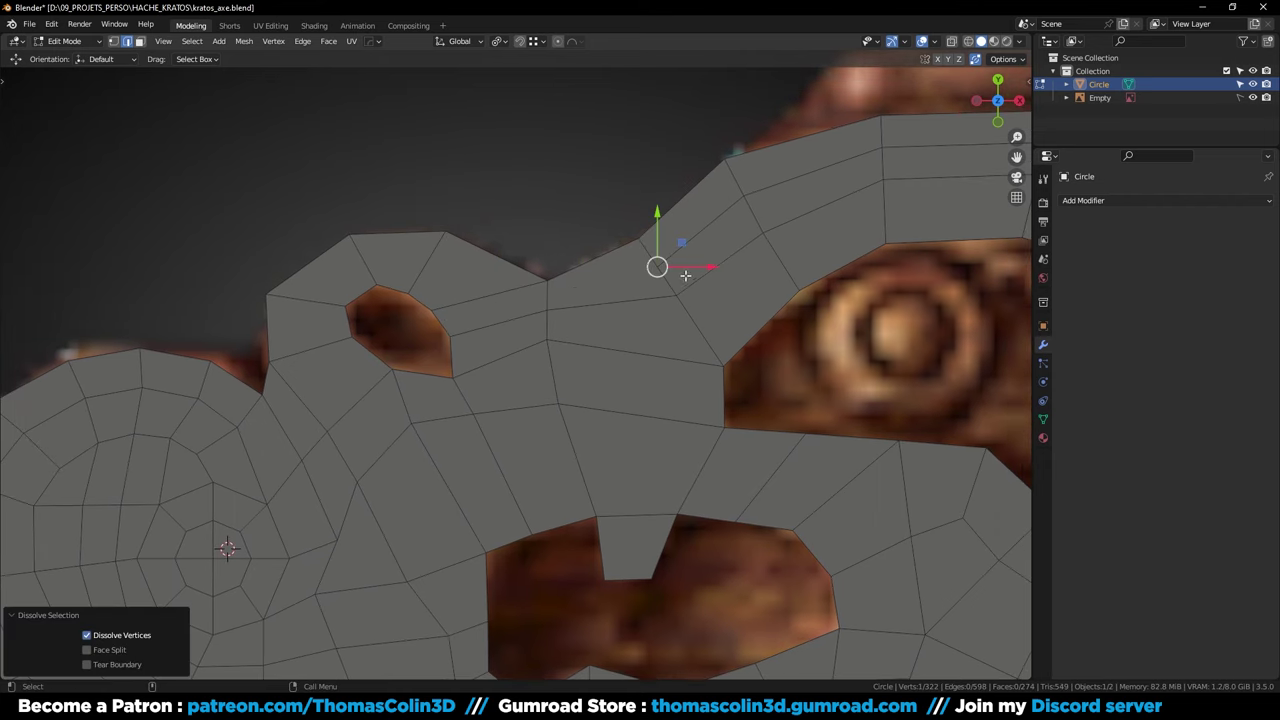
{"action": "left_click", "coordinate": [677, 277]}
{"action": "key", "text": "1"}
{"action": "left_click", "coordinate": [658, 267]}
{"action": "key", "text": "g"}
{"action": "key", "text": "shift+Tab"}
{"action": "left_click", "coordinate": [677, 295]}
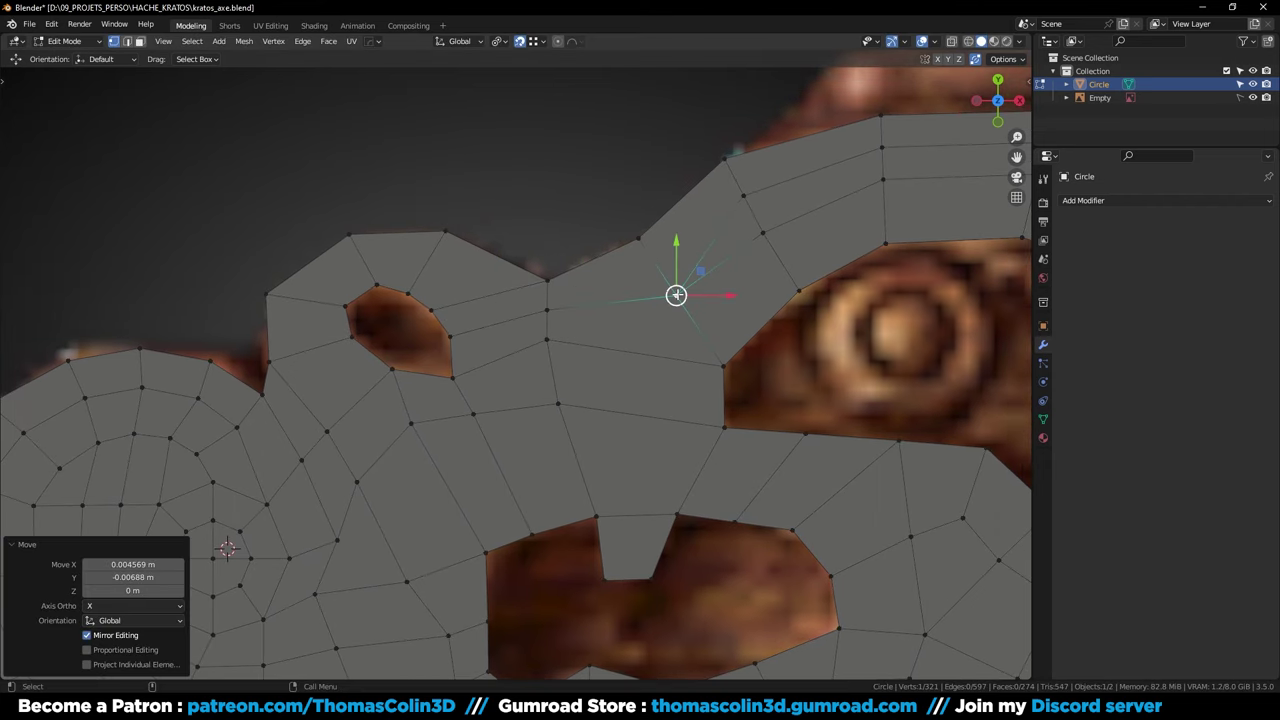
Add a centred loop cut between the two inner loops of the band above the eye
{"action": "middle_click_drag", "start_coordinate": [848, 275], "coordinate": [622, 325], "text": "alt"}
{"action": "key", "text": "2"}
{"action": "left_click", "coordinate": [653, 212]}
{"action": "key", "text": "ctrl+r"}
{"action": "left_click", "coordinate": [655, 211]}
{"action": "right_click", "coordinate": [655, 211]}
Slide the new loop's end vertex at the brow along its edge toward the back of the head
{"action": "key", "text": "1"}
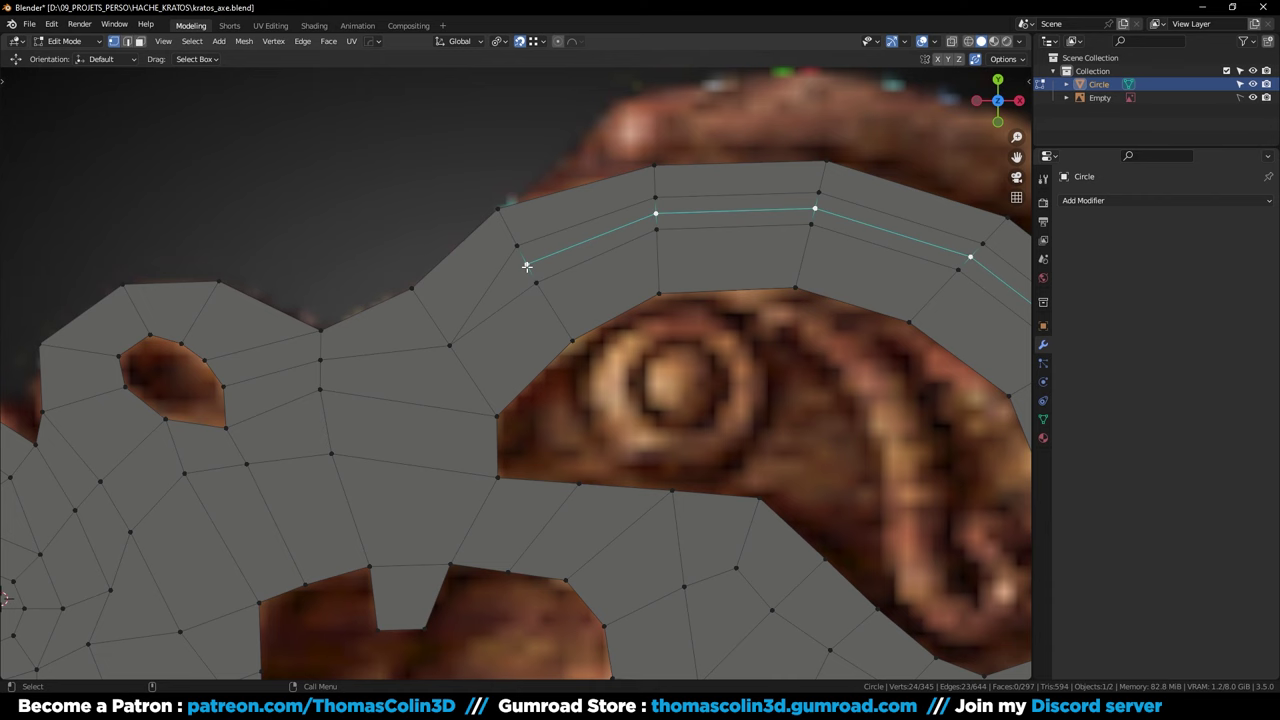
{"action": "left_click", "coordinate": [529, 265]}
{"action": "key", "text": "g"}
{"action": "key", "text": "g"}
{"action": "left_click", "coordinate": [546, 257]}
Select the three band loops from brow to neck without the inner corner vertex and smooth them with Set Flow at 32 iterations
{"action": "key", "text": "2"}
{"action": "left_click", "coordinate": [613, 215], "text": "alt"}
{"action": "left_click", "coordinate": [612, 231], "text": "alt+shift"}
{"action": "left_click", "coordinate": [607, 250], "text": "alt+shift"}
{"action": "left_click", "coordinate": [516, 296], "text": "shift"}
{"action": "left_click", "coordinate": [510, 256], "text": "shift"}
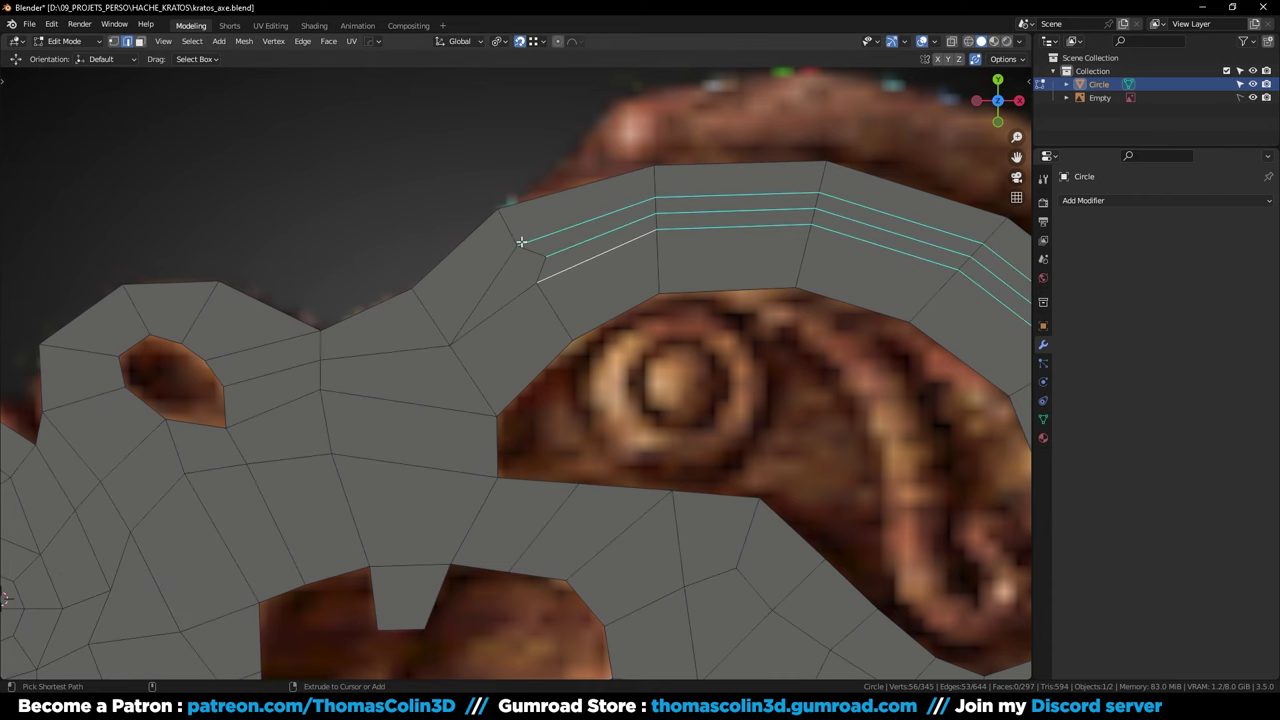
{"action": "scroll", "coordinate": [530, 240], "scroll_direction": "down", "scroll_amount": 7}
{"action": "scroll", "coordinate": [590, 420], "scroll_direction": "up", "scroll_amount": 2}
{"action": "middle_click_drag", "start_coordinate": [640, 445], "coordinate": [649, 337], "text": "shift"}
{"action": "left_click", "coordinate": [228, 449], "text": "alt+shift"}
{"action": "key", "text": "b"}
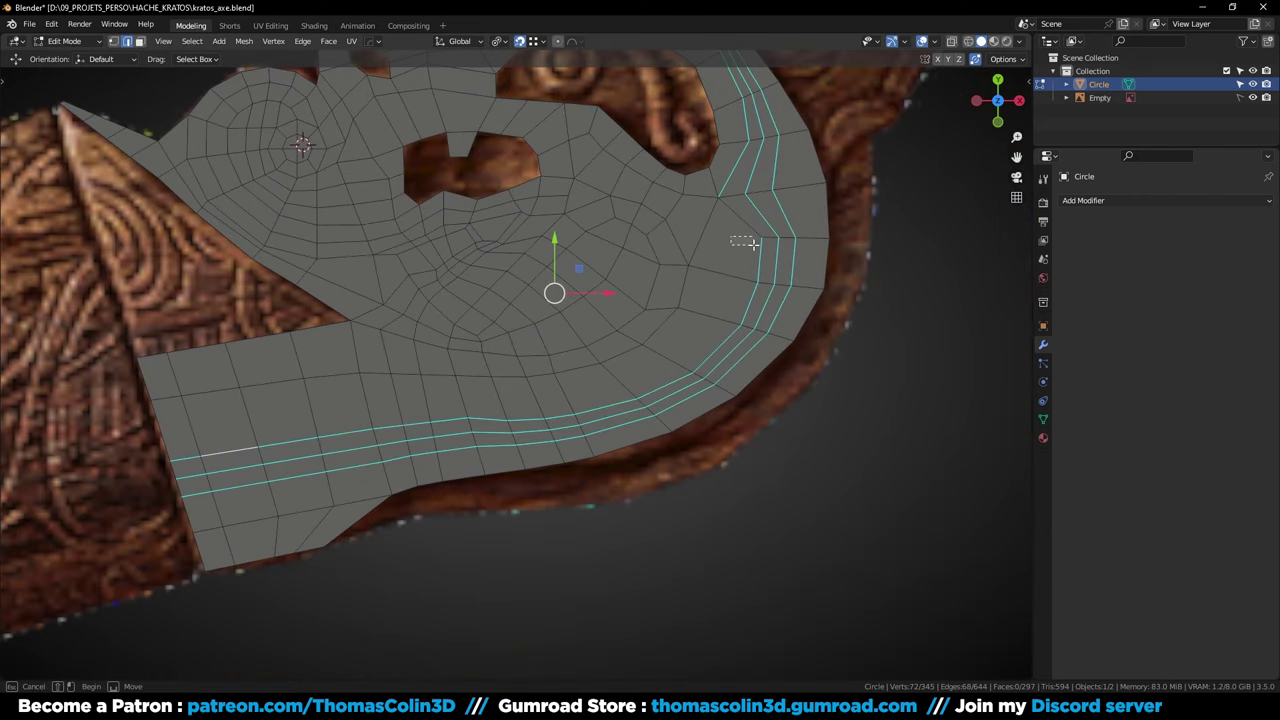
{"action": "left_click_drag", "start_coordinate": [764, 248], "coordinate": [769, 252], "text": "ctrl"}
{"action": "right_click", "coordinate": [972, 294]}
{"action": "left_click", "coordinate": [888, 662]}
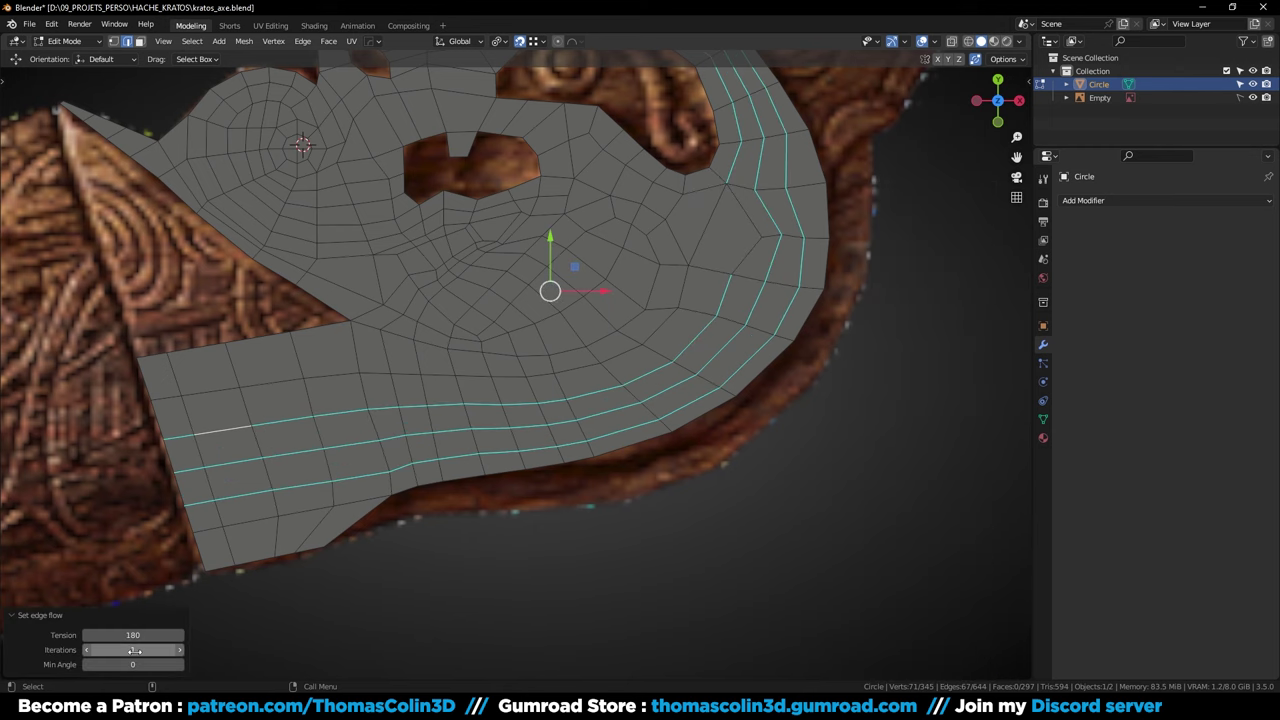
{"action": "left_click_drag", "start_coordinate": [133, 650], "coordinate": [290, 650]}
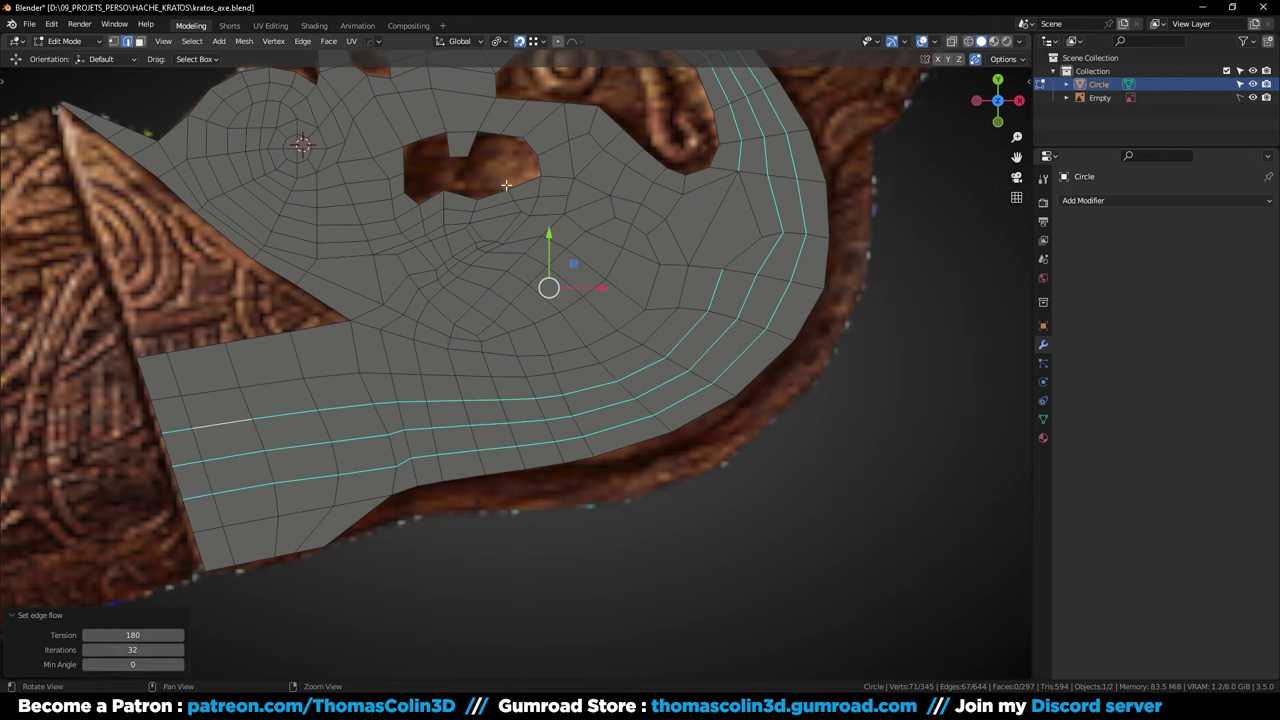
Slide the middle loop's end vertex at the brow farther back along its edge
{"action": "middle_click_drag", "start_coordinate": [507, 183], "coordinate": [522, 451], "text": "shift"}
{"action": "scroll", "coordinate": [518, 380], "scroll_direction": "up", "scroll_amount": 4}
{"action": "key", "text": "1"}
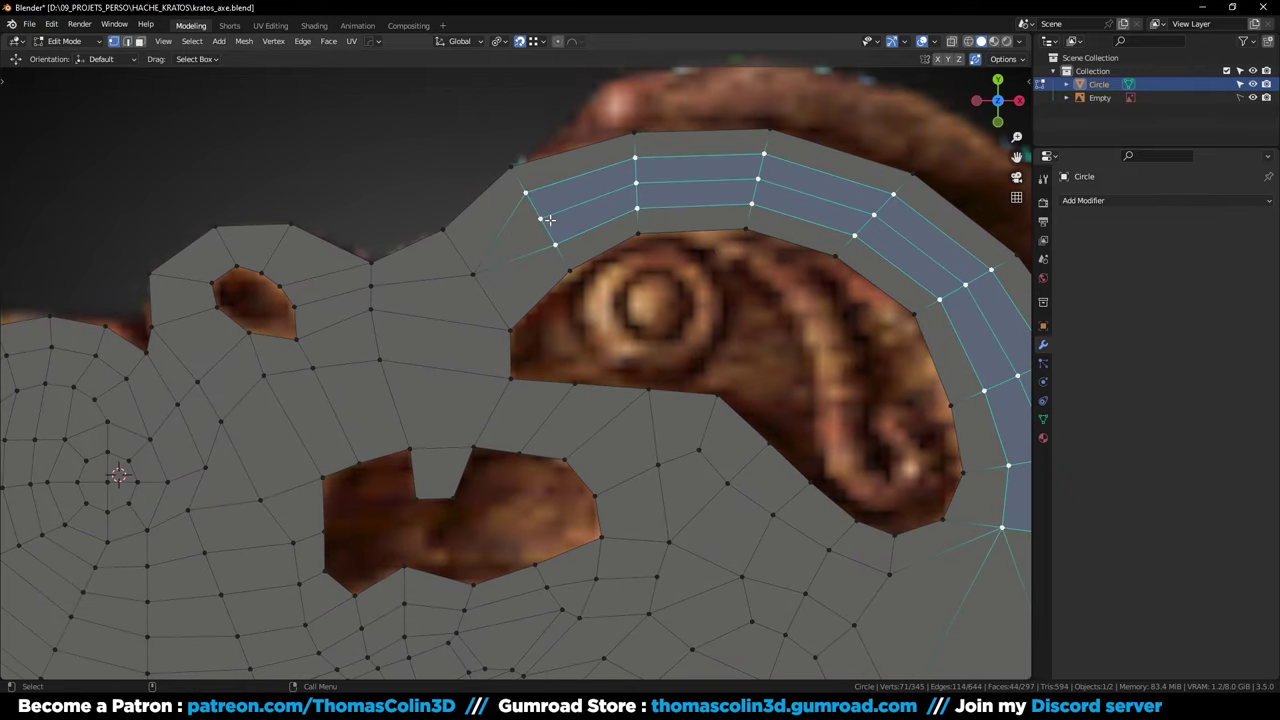
{"action": "left_click", "coordinate": [545, 218]}
{"action": "key", "text": "g"}
{"action": "key", "text": "g"}
{"action": "left_click", "coordinate": [567, 210]}
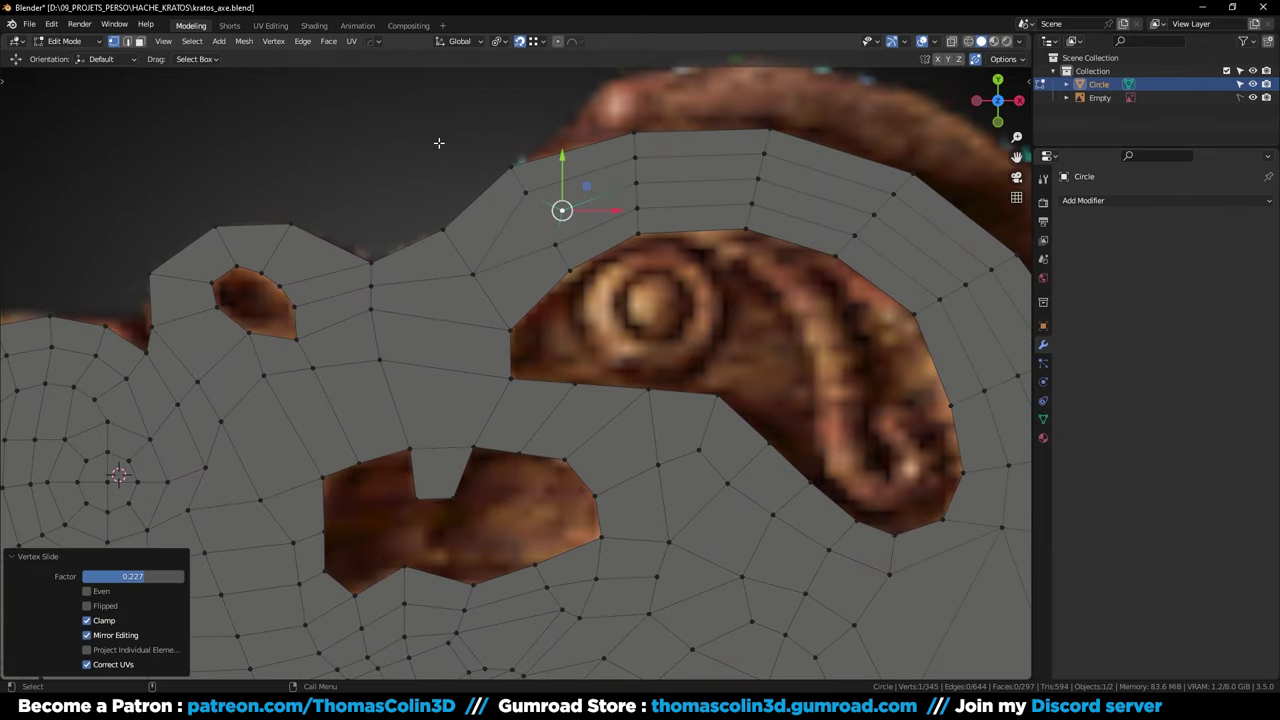
{"action": "left_click", "coordinate": [440, 143]}
Move two inner-loop vertices behind the eye opening inward to widen the cramped faces there
{"action": "scroll", "coordinate": [430, 232], "scroll_direction": "down", "scroll_amount": 3}
{"action": "middle_click_drag", "start_coordinate": [645, 431], "coordinate": [474, 260], "text": "shift"}
{"action": "scroll", "coordinate": [480, 264], "scroll_direction": "up", "scroll_amount": 2}
{"action": "left_click", "coordinate": [692, 343]}
{"action": "key", "text": "g"}
{"action": "left_click", "coordinate": [672, 332]}
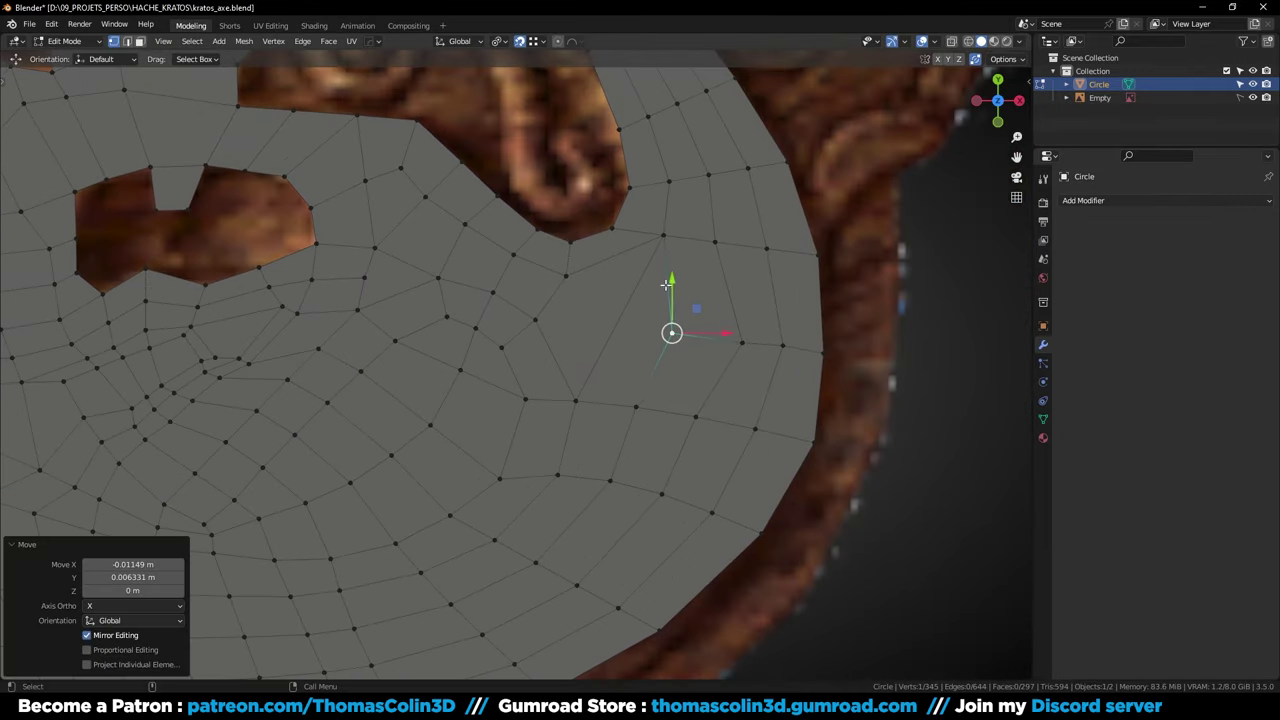
{"action": "key", "text": "g"}
{"action": "left_click", "coordinate": [633, 250]}
Slide two vertices of the row at the back of the head along their edges to even out its spacing
{"action": "left_click", "coordinate": [670, 333]}
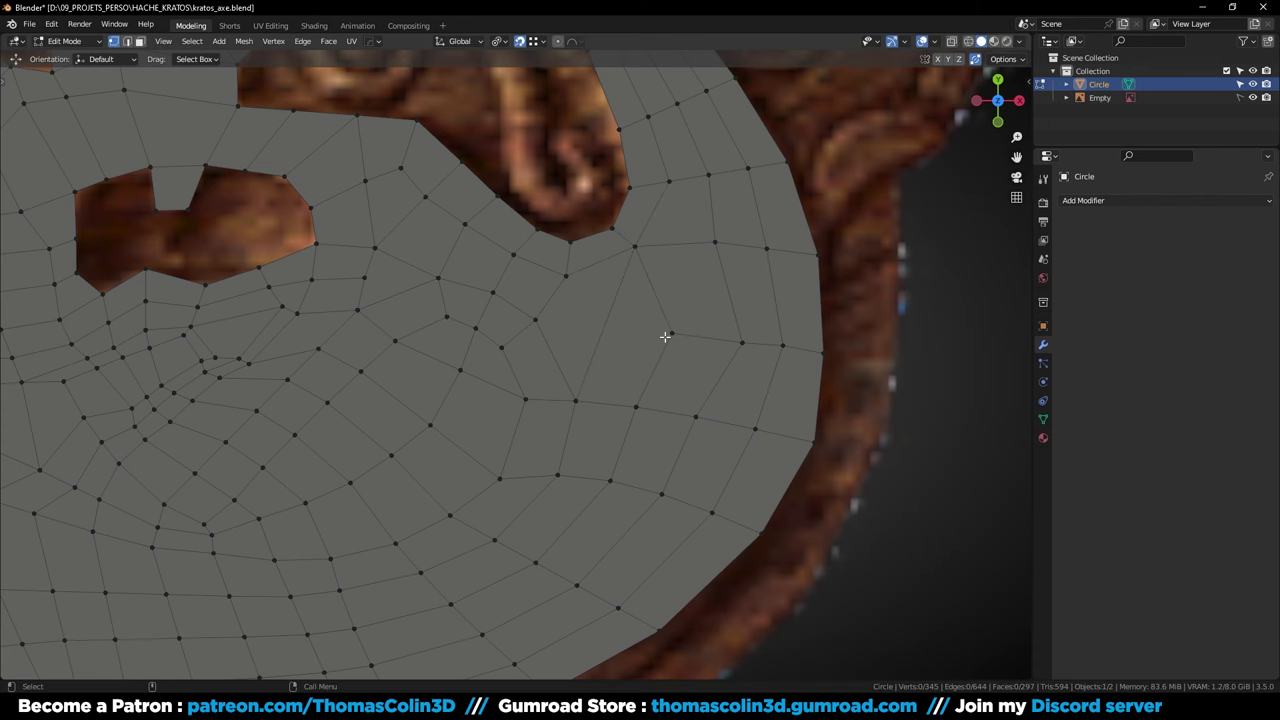
{"action": "key", "text": "g"}
{"action": "key", "text": "g"}
{"action": "left_click", "coordinate": [712, 343]}
{"action": "left_click", "coordinate": [784, 346]}
{"action": "key", "text": "g"}
{"action": "key", "text": "g"}
{"action": "left_click", "coordinate": [768, 346]}
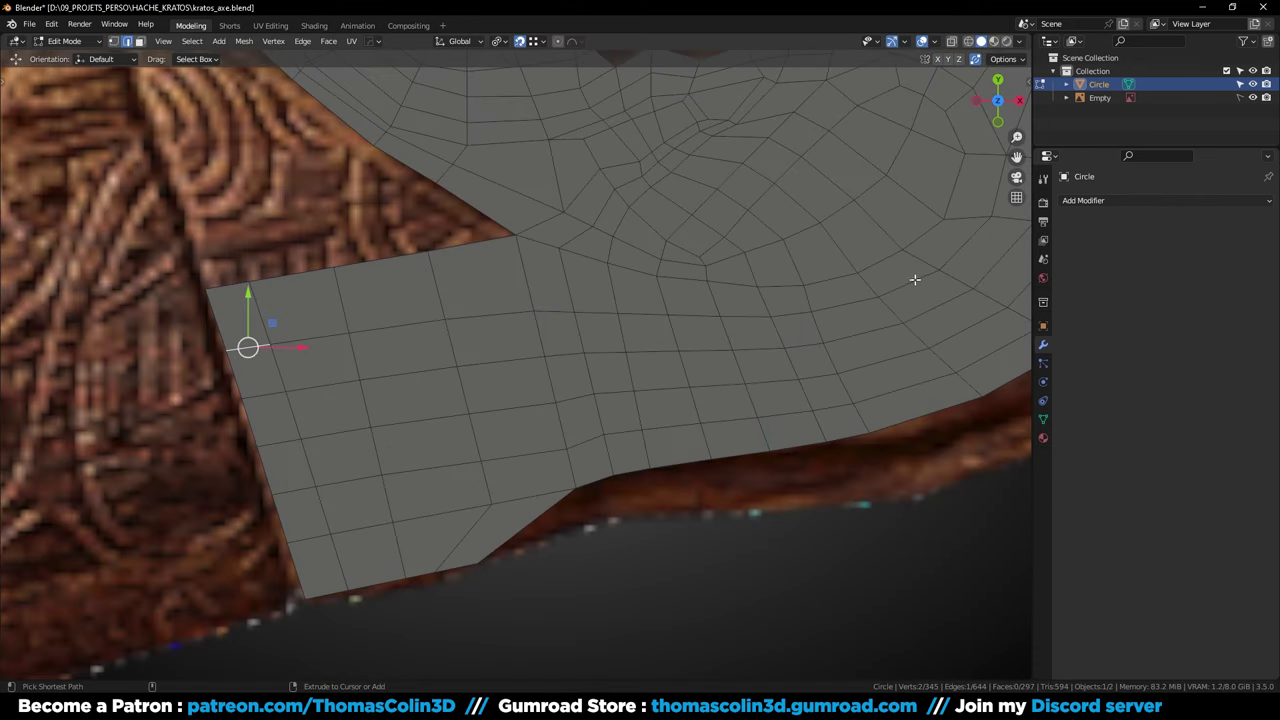
Select the five edge paths running from the neck along the jaw and distribute their vertices with LoopTools Space
{"action": "left_click", "coordinate": [963, 247], "text": "ctrl"}
{"action": "left_click", "coordinate": [266, 393], "text": "shift"}
{"action": "left_click", "coordinate": [994, 266], "text": "ctrl"}
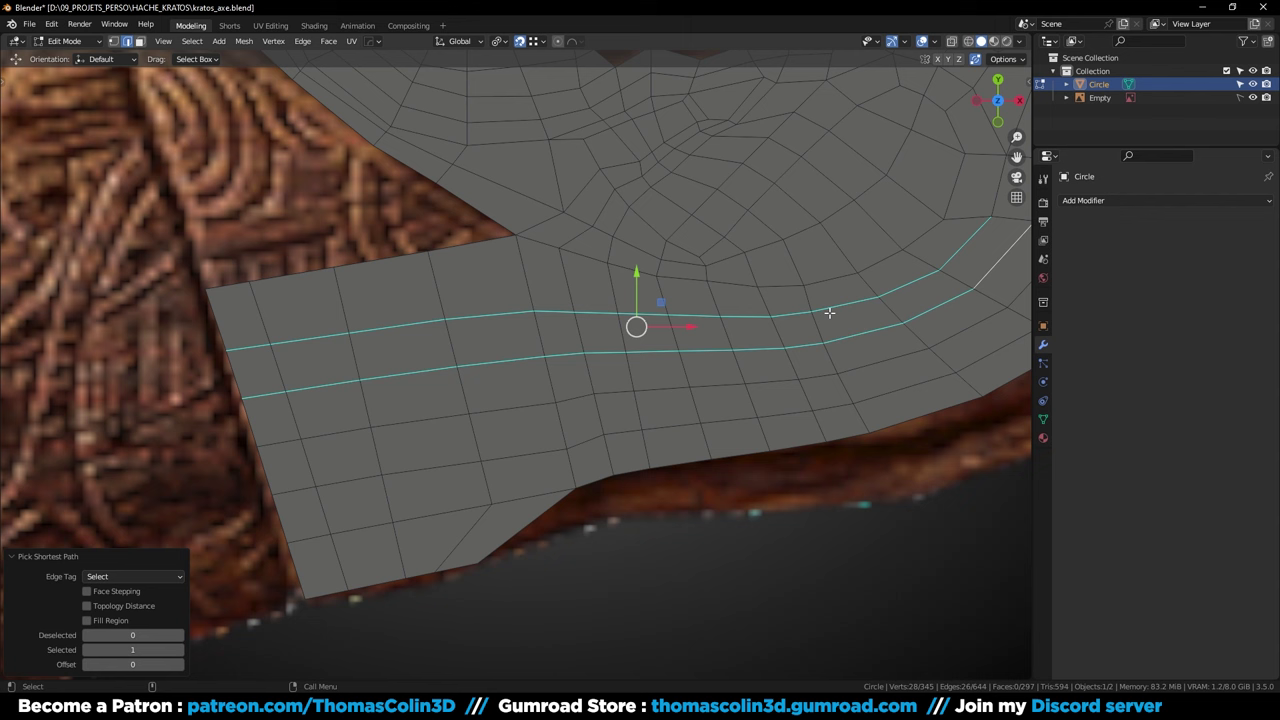
{"action": "left_click", "coordinate": [280, 442], "text": "shift"}
{"action": "left_click", "coordinate": [1010, 301], "text": "ctrl"}
{"action": "scroll", "coordinate": [978, 299], "scroll_direction": "down", "scroll_amount": 1}
{"action": "middle_click_drag", "start_coordinate": [978, 299], "coordinate": [791, 327], "text": "shift"}
{"action": "left_click", "coordinate": [222, 485], "text": "shift"}
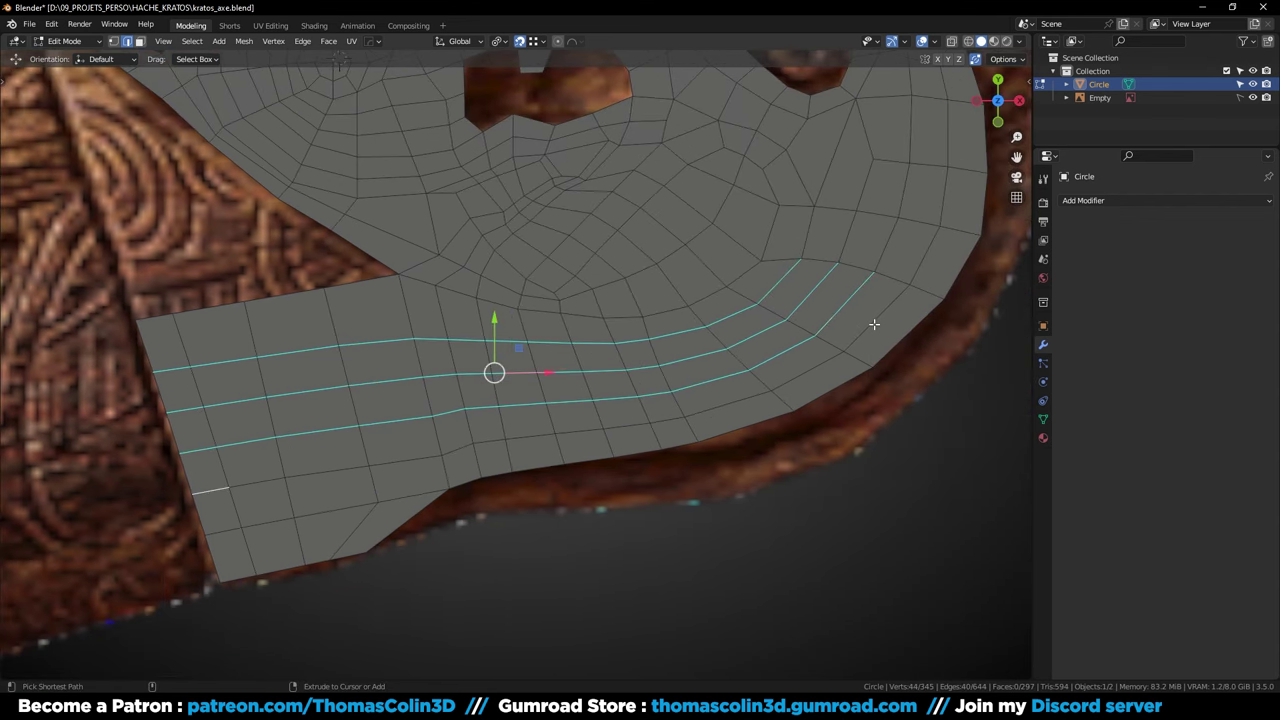
{"action": "left_click", "coordinate": [874, 324], "text": "ctrl"}
{"action": "left_click", "coordinate": [239, 527], "text": "ctrl"}
{"action": "left_click", "coordinate": [925, 315], "text": "ctrl"}
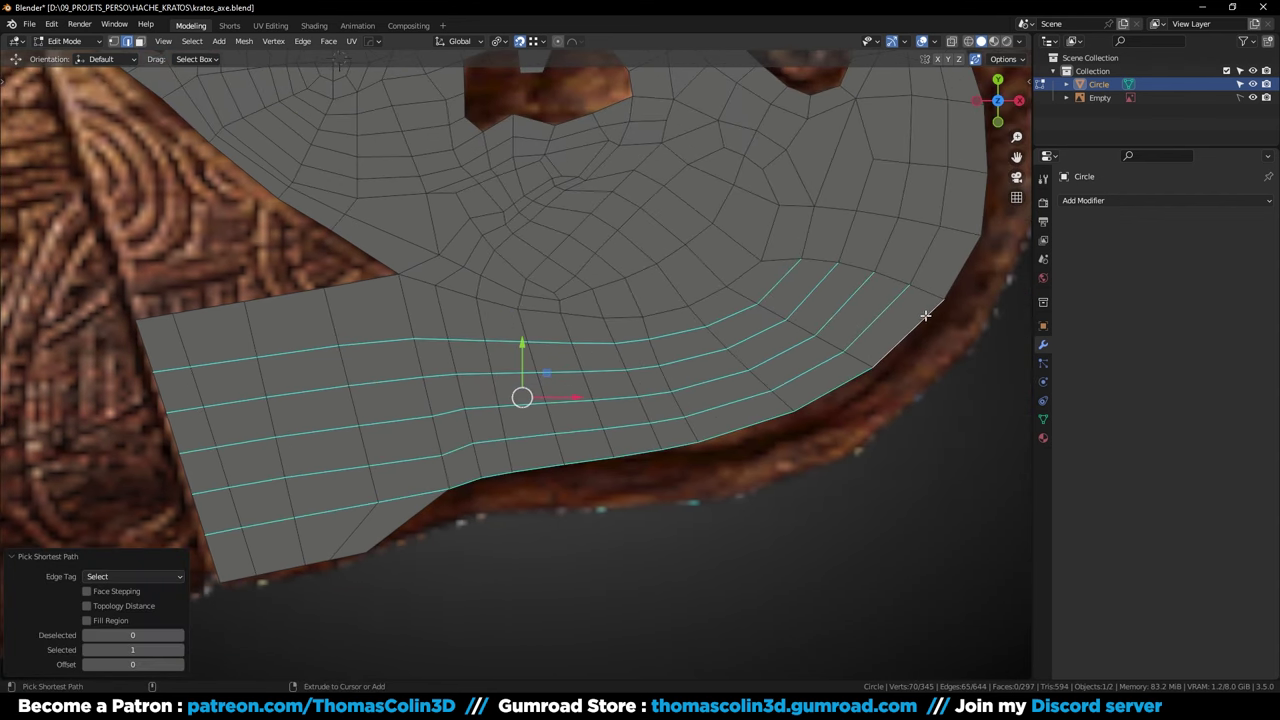
{"action": "right_click", "coordinate": [607, 200]}
{"action": "mouse_move", "coordinate": [607, 200]}
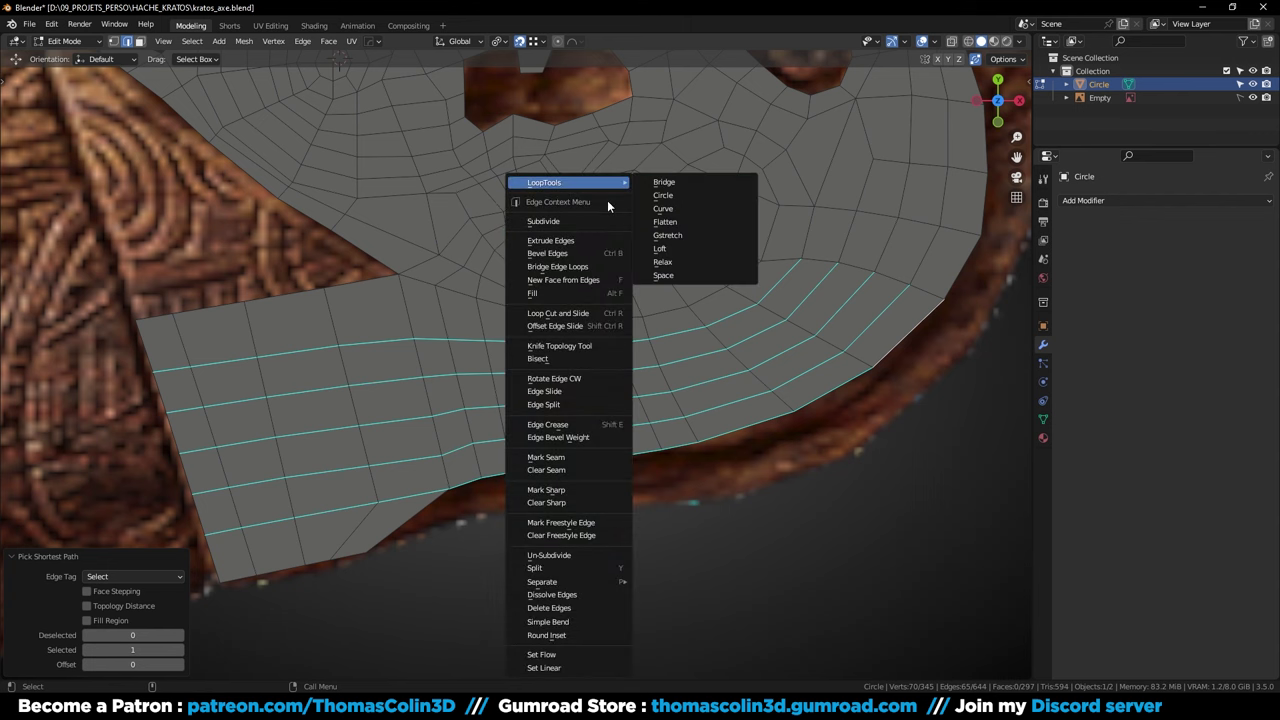
{"action": "left_click", "coordinate": [669, 272]}
Select the curved cross row at the back of the jaw out to the rim and straighten it with Set Linear
{"action": "scroll", "coordinate": [800, 258], "scroll_direction": "up", "scroll_amount": 1}
{"action": "middle_click_drag", "start_coordinate": [800, 258], "coordinate": [672, 316], "text": "shift"}
{"action": "left_click", "coordinate": [654, 318]}
{"action": "left_click", "coordinate": [826, 353], "text": "ctrl"}
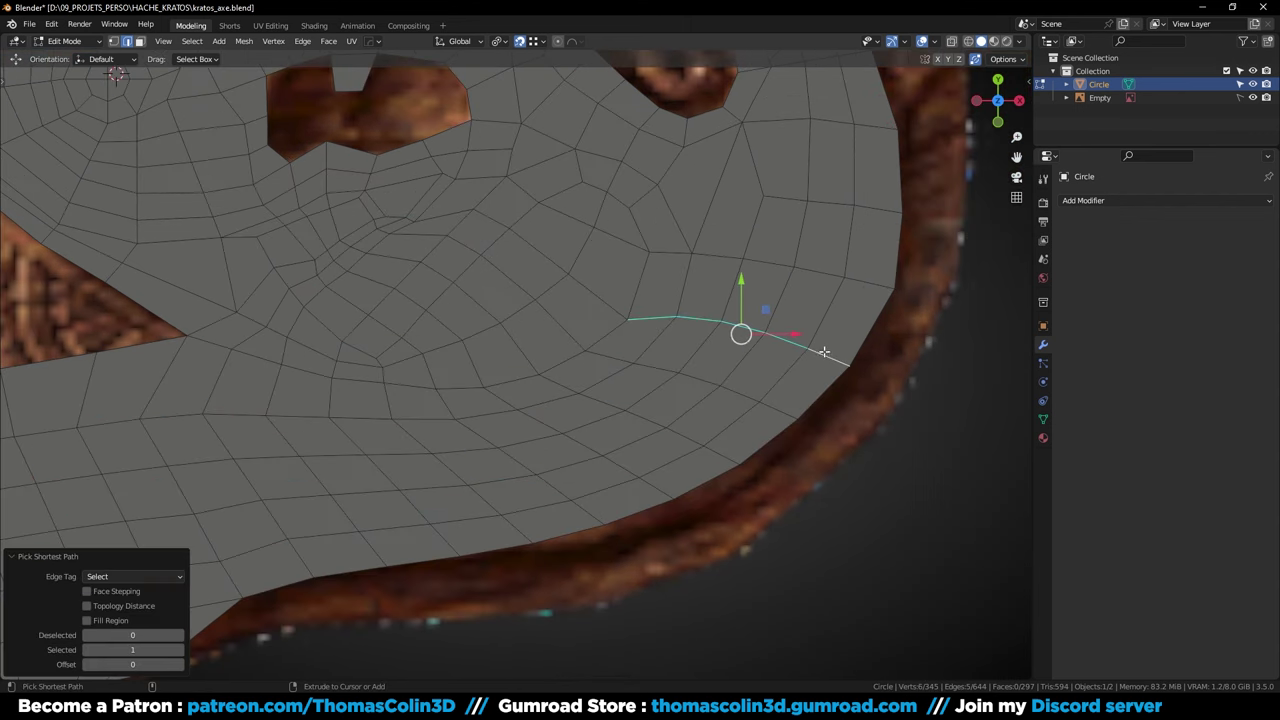
{"action": "right_click", "coordinate": [1000, 354]}
{"action": "left_click", "coordinate": [937, 680]}
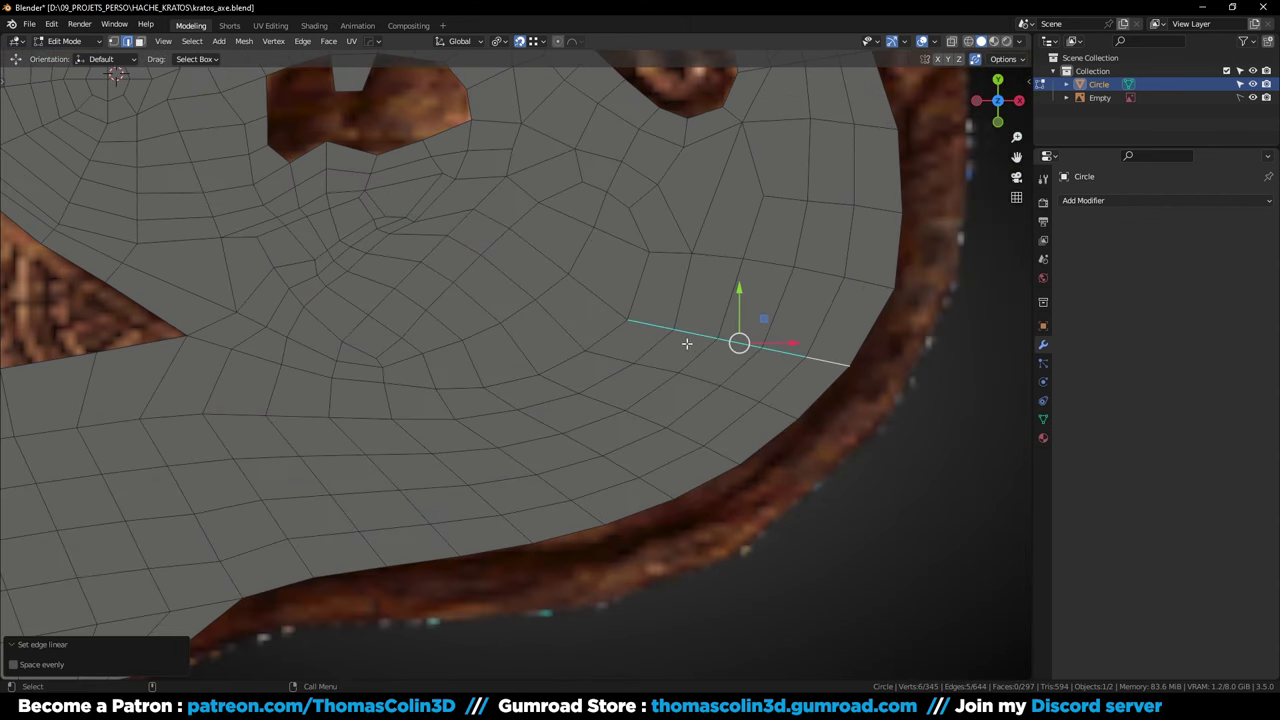
Straighten the next cross row below it with Set Linear
{"action": "left_click", "coordinate": [597, 356]}
{"action": "left_click", "coordinate": [787, 415], "text": "ctrl"}
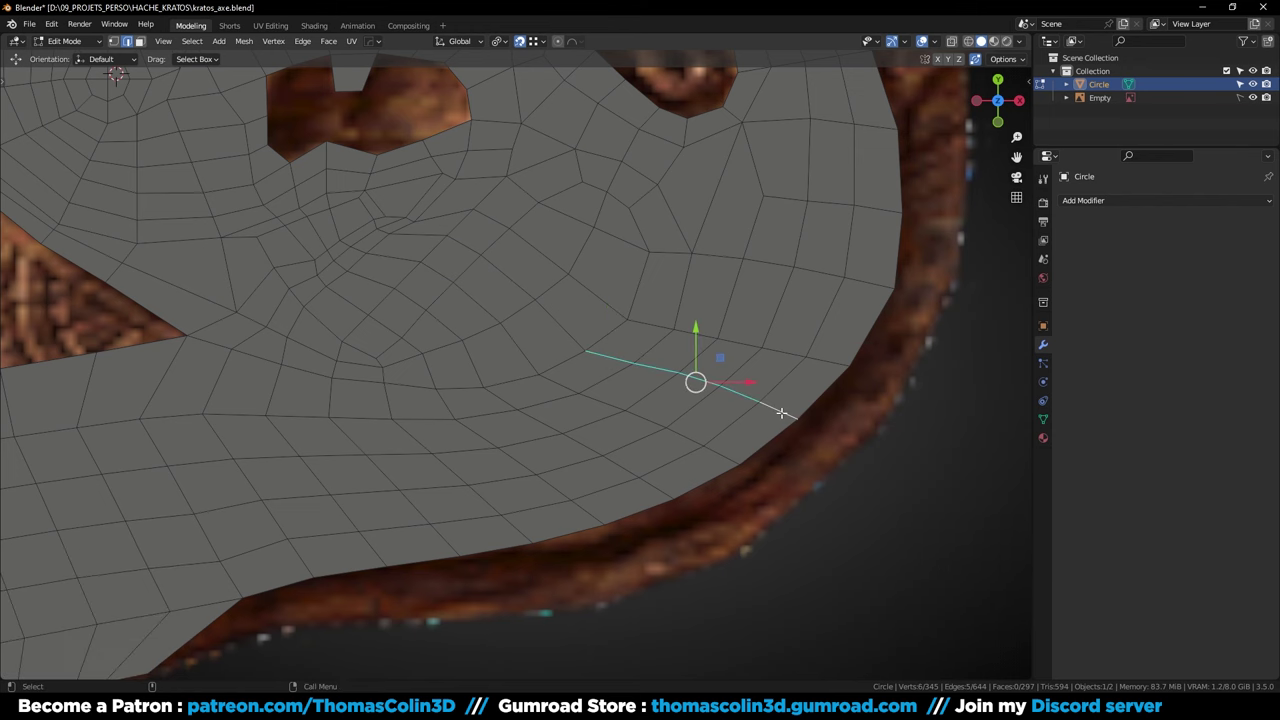
{"action": "right_click", "coordinate": [751, 660]}
{"action": "left_click", "coordinate": [751, 660]}
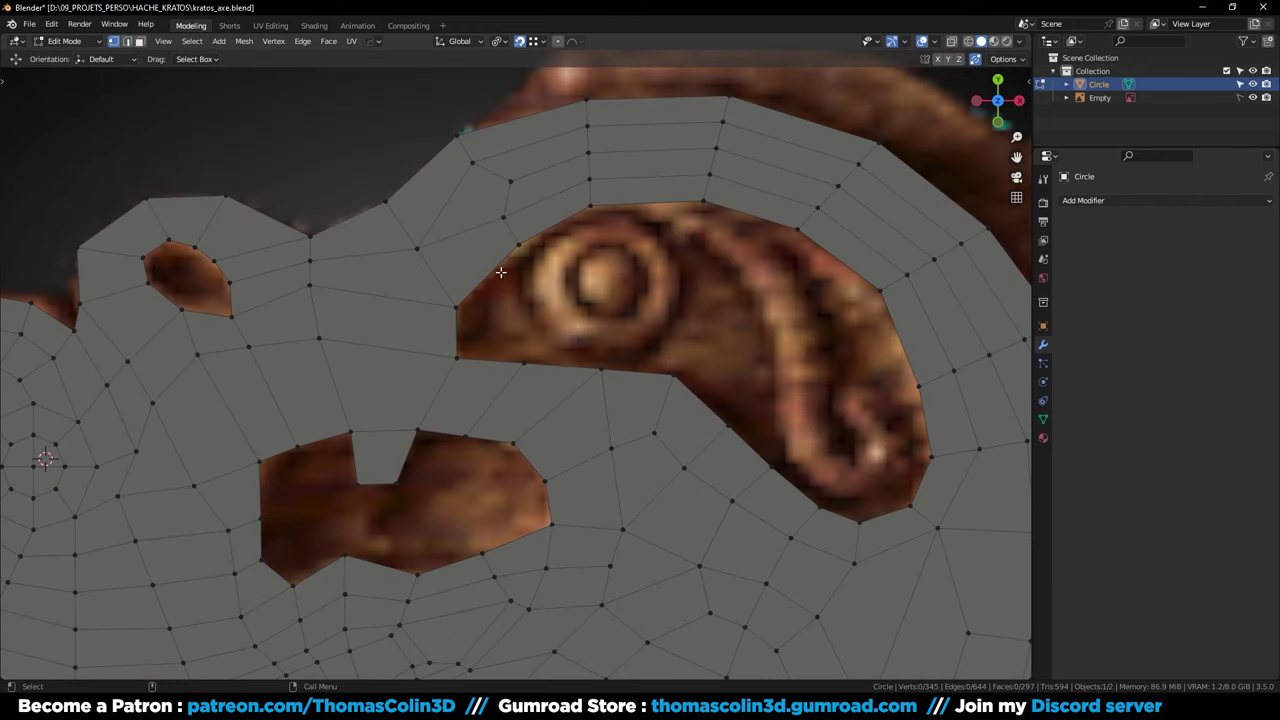
Knife-cut a new edge line around the front and underside of the eye opening
{"action": "key", "text": "k"}
{"action": "left_click", "coordinate": [457, 307]}
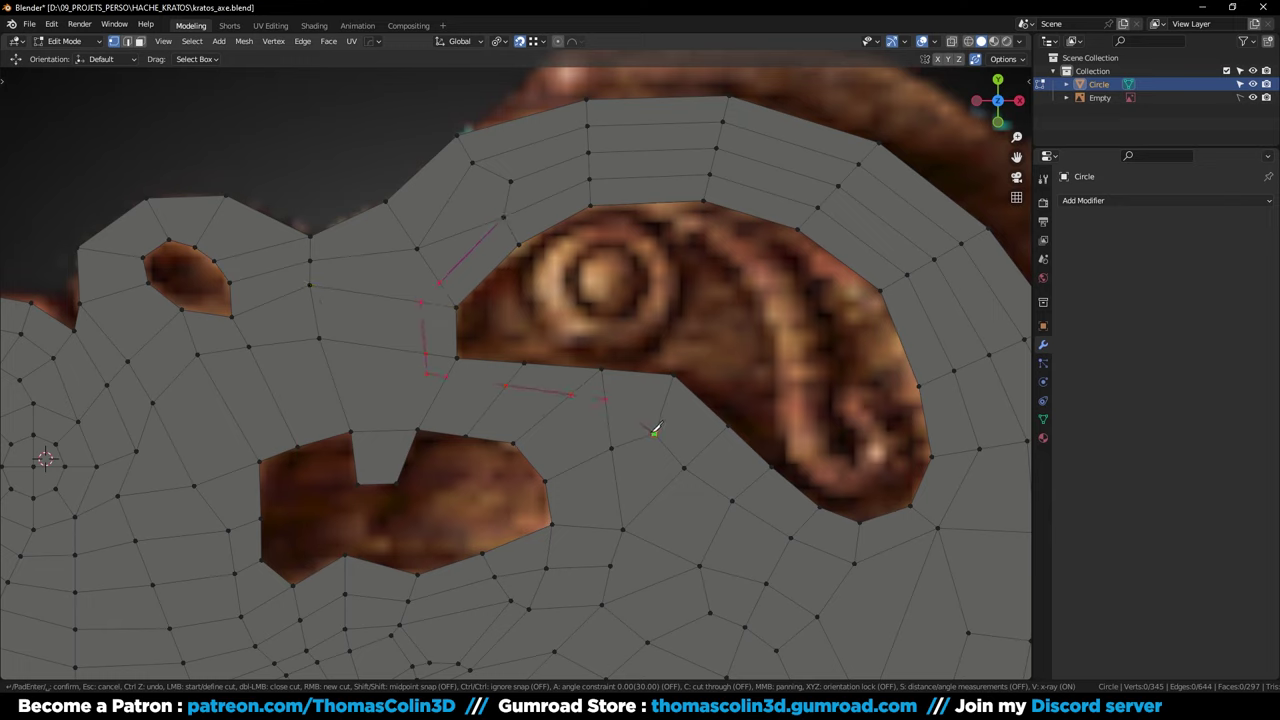
{"action": "key", "text": "Return"}
Merge at center the two vertex pairs left by the cut, in front of and below the eye opening
{"action": "left_click", "coordinate": [631, 301]}
{"action": "key", "text": "m"}
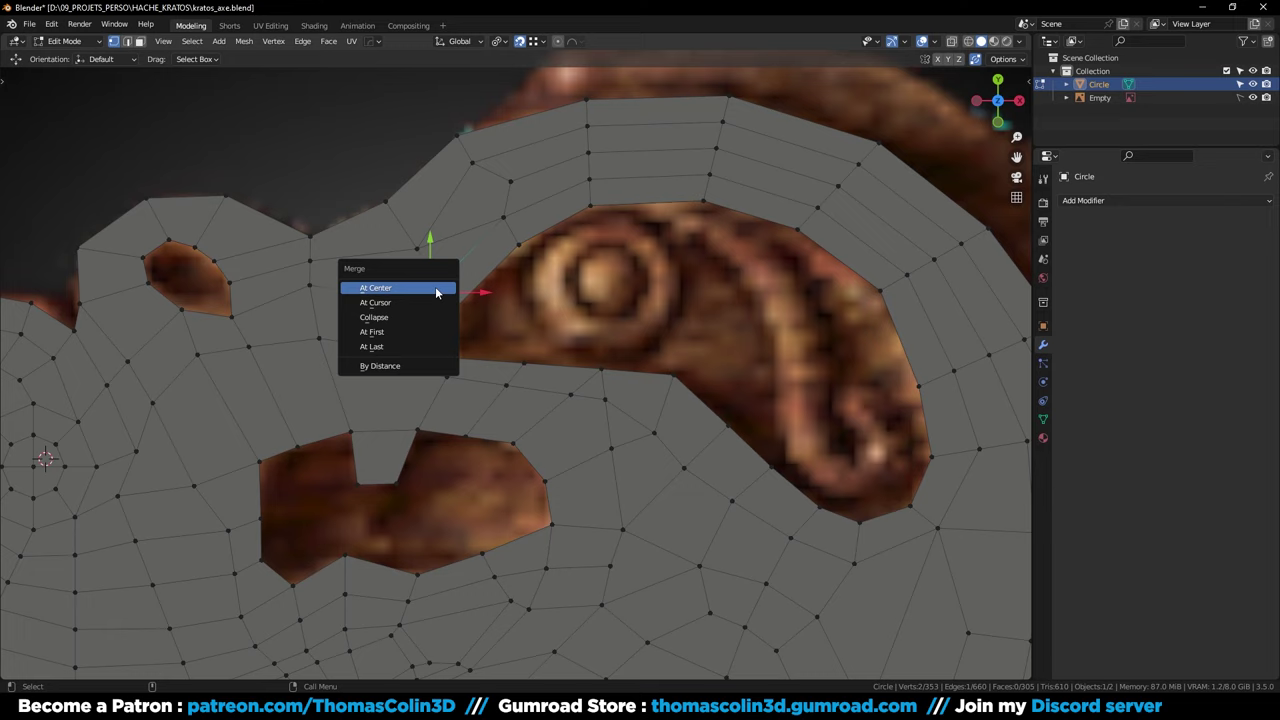
{"action": "left_click", "coordinate": [437, 289]}
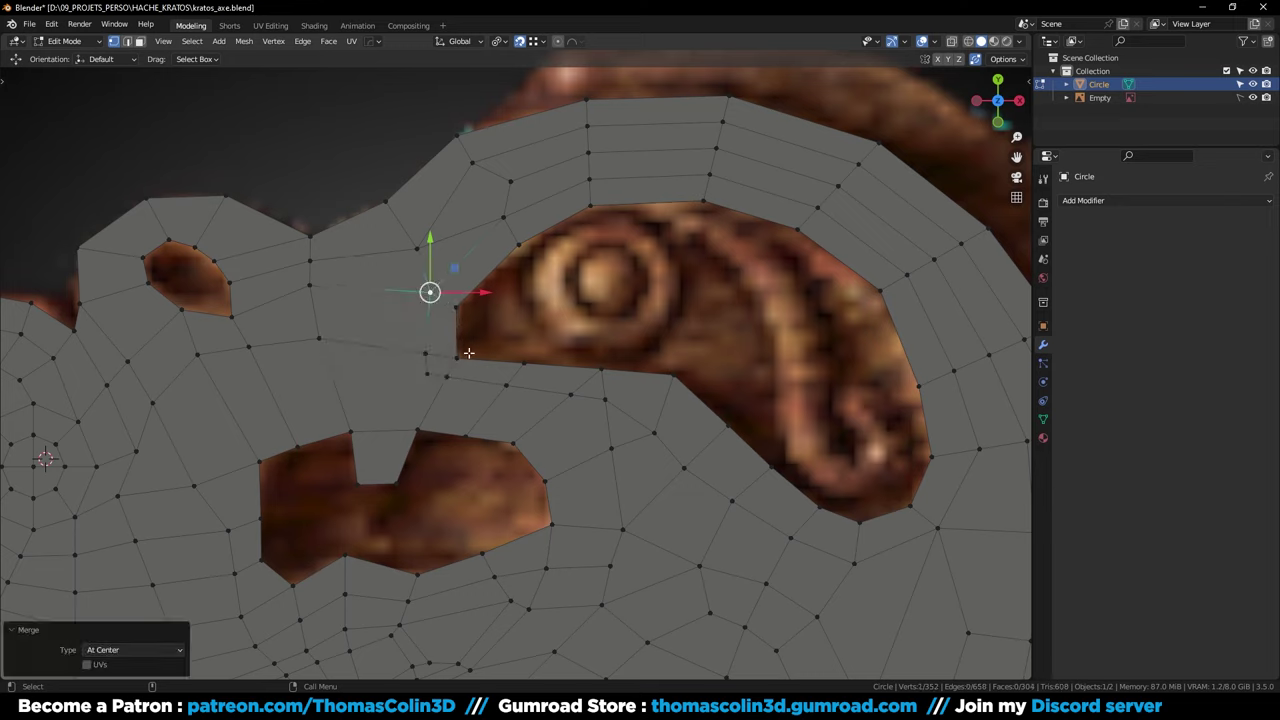
{"action": "left_click", "coordinate": [574, 397]}
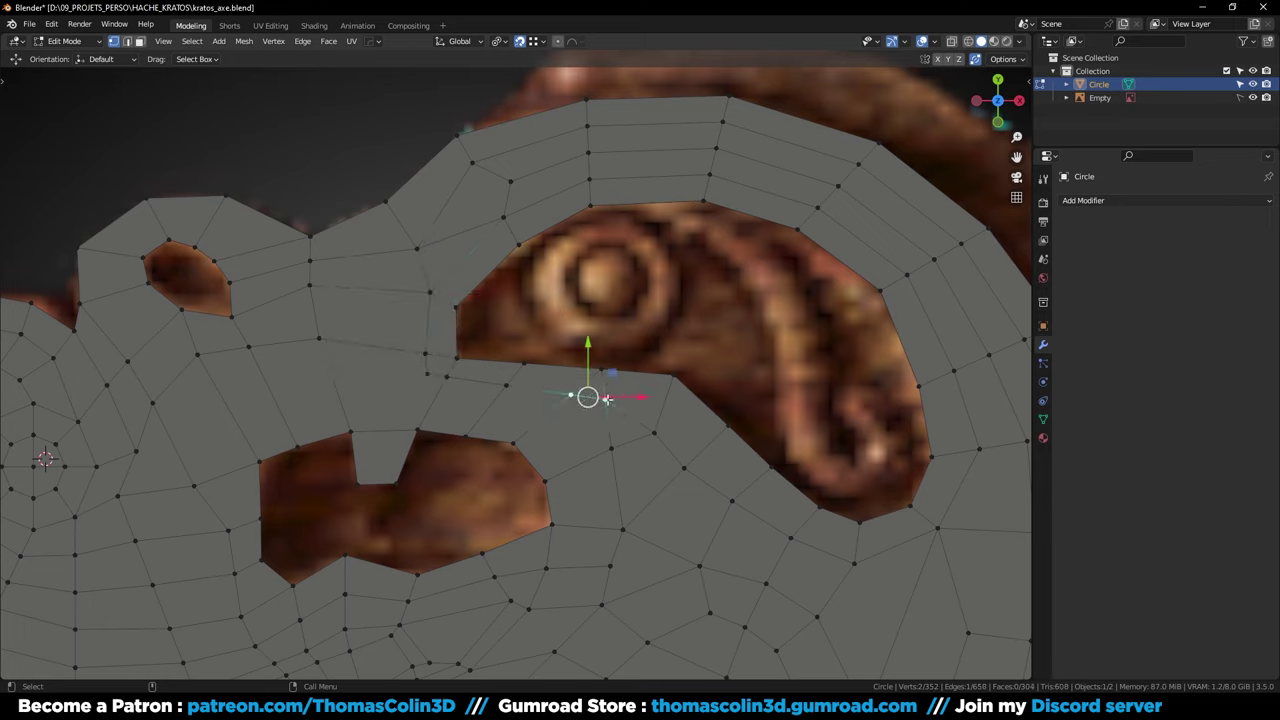
{"action": "key", "text": "m"}
{"action": "left_click", "coordinate": [619, 423]}
Add a centred loop cut starting at the short edge below the eye opening and running toward the back of the head
{"action": "key", "text": "2"}
{"action": "left_click", "coordinate": [643, 440]}
{"action": "key", "text": "ctrl+r"}
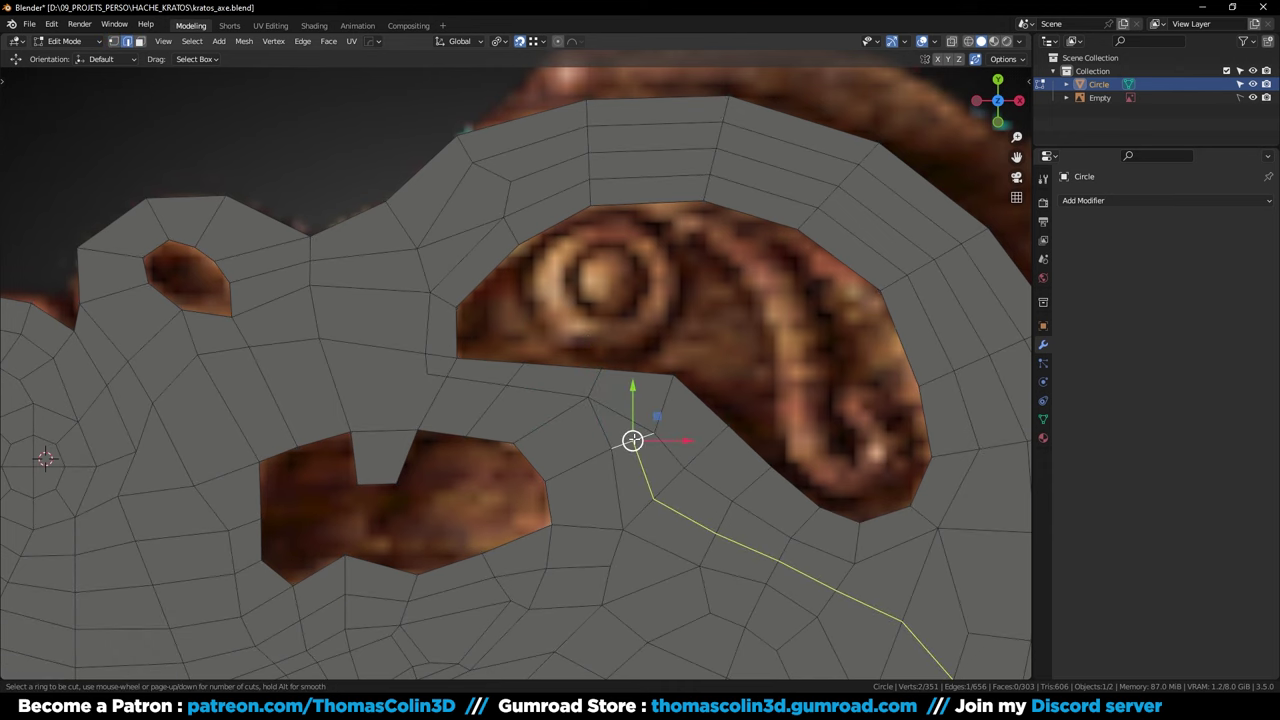
{"action": "left_click", "coordinate": [643, 441]}
{"action": "right_click", "coordinate": [645, 442]}
Slide three vertices beneath the eye opening along their edges to even out the surrounding faces
{"action": "scroll", "coordinate": [700, 475], "scroll_direction": "down", "scroll_amount": 3}
{"action": "middle_click_drag", "start_coordinate": [706, 480], "coordinate": [600, 418], "text": "shift"}
{"action": "scroll", "coordinate": [545, 390], "scroll_direction": "up", "scroll_amount": 2}
{"action": "middle_click_drag", "start_coordinate": [760, 500], "coordinate": [700, 401], "text": "shift"}
{"action": "key", "text": "1"}
{"action": "left_click", "coordinate": [415, 249]}
{"action": "key", "text": "g"}
{"action": "key", "text": "g"}
{"action": "left_click", "coordinate": [428, 252]}
{"action": "left_click", "coordinate": [433, 242]}
{"action": "key", "text": "g"}
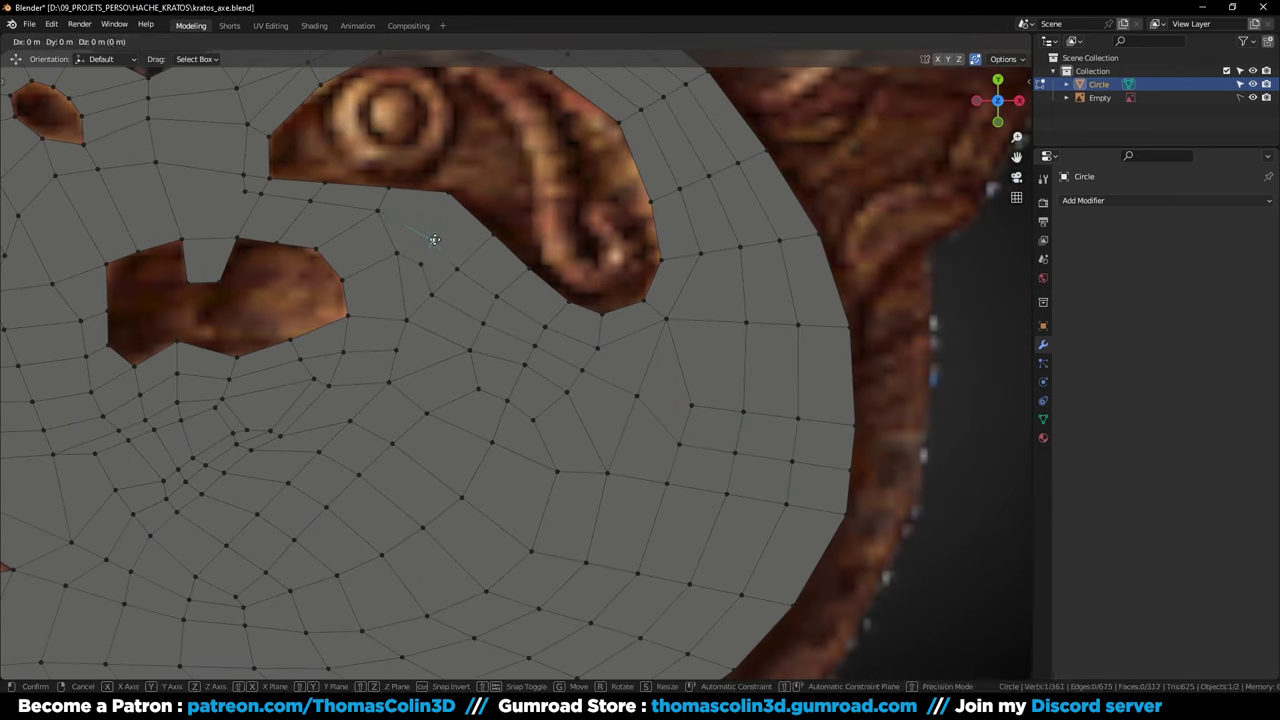
{"action": "key", "text": "g"}
{"action": "left_click", "coordinate": [441, 222]}
{"action": "left_click", "coordinate": [459, 271]}
{"action": "key", "text": "g"}
{"action": "key", "text": "g"}
{"action": "left_click", "coordinate": [474, 256]}
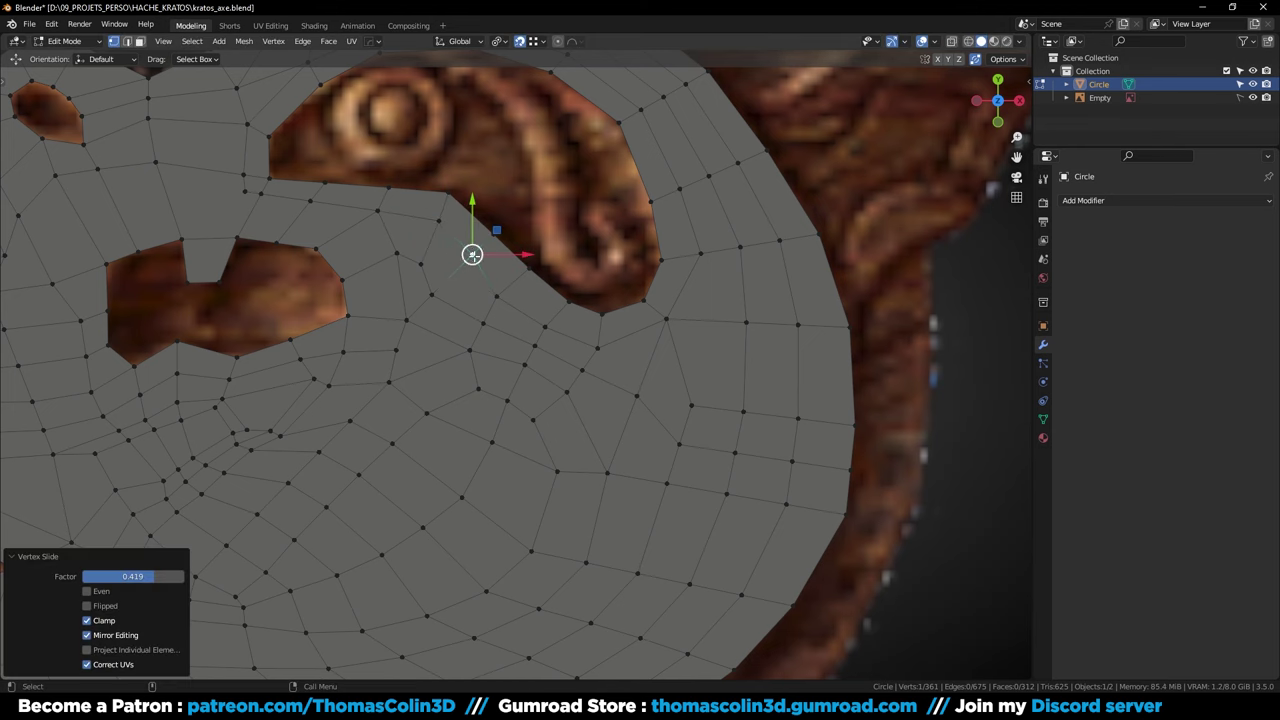
Slide two vertices beneath the slanted rear edge of the eye opening along their edges to even out the faces
{"action": "left_click", "coordinate": [498, 298]}
{"action": "key", "text": "g"}
{"action": "key", "text": "g"}
{"action": "left_click", "coordinate": [509, 287]}
{"action": "left_click", "coordinate": [547, 329]}
{"action": "key", "text": "g"}
{"action": "key", "text": "g"}
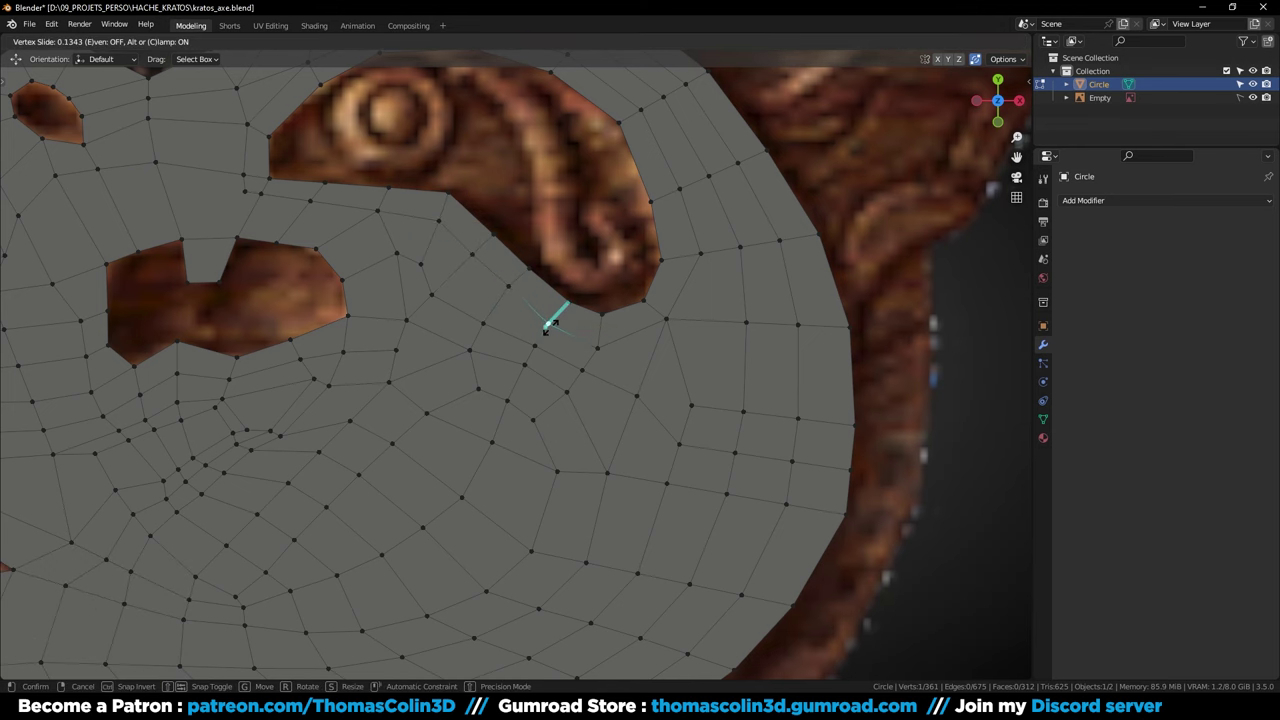
{"action": "left_click", "coordinate": [550, 326]}
Slide the vertex between the notched opening and the front underside of the eye opening along its edge
{"action": "middle_click_drag", "start_coordinate": [385, 293], "coordinate": [535, 443], "text": "shift"}
{"action": "middle_click_drag", "start_coordinate": [535, 443], "coordinate": [520, 399], "text": "ctrl"}
{"action": "left_click", "coordinate": [435, 329]}
{"action": "key", "text": "g"}
{"action": "key", "text": "g"}
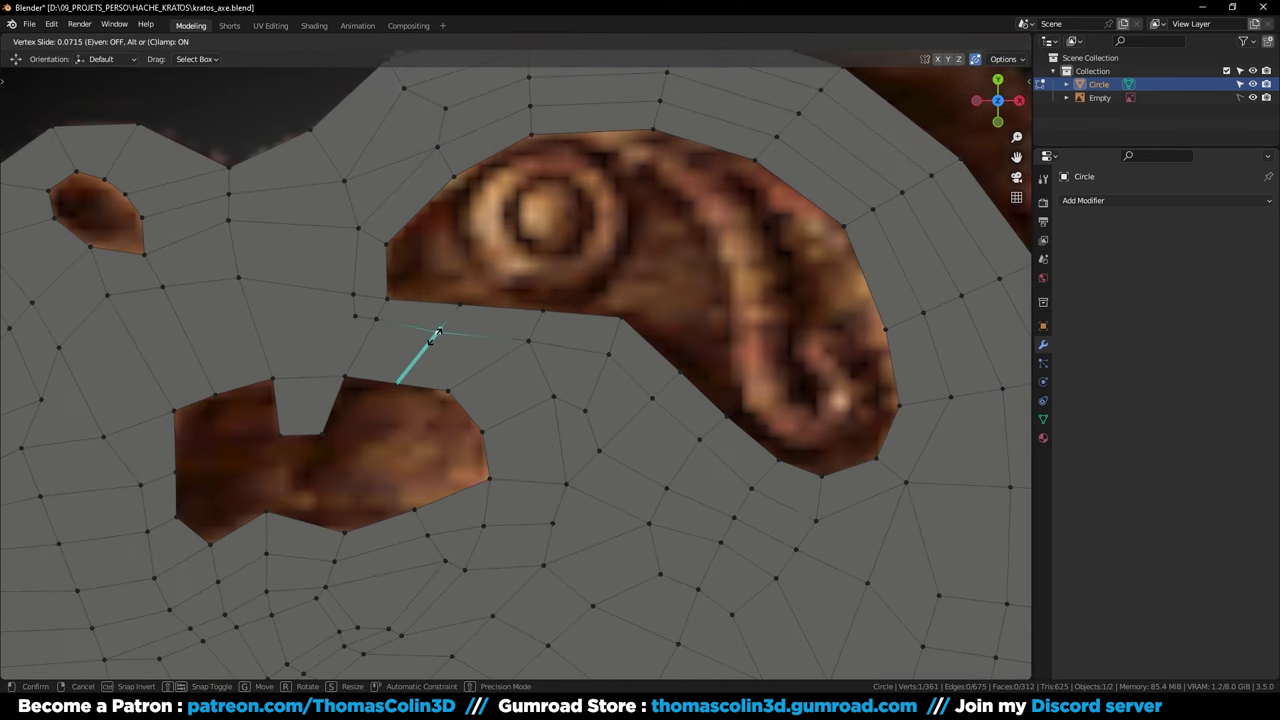
{"action": "left_click", "coordinate": [434, 335]}
Merge the three clustered vertices at the front corner of the eye opening at center and nudge the merged vertex
{"action": "left_click", "coordinate": [356, 314]}
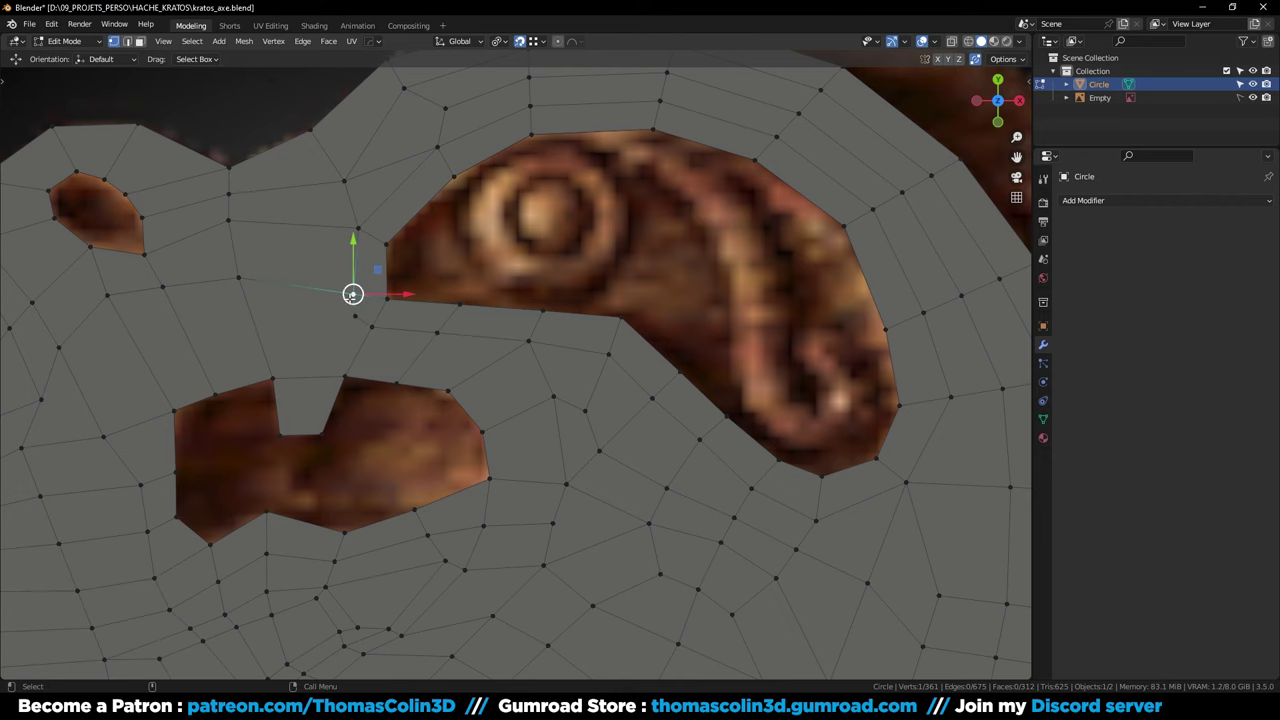
{"action": "left_click", "coordinate": [352, 318], "text": "shift"}
{"action": "left_click", "coordinate": [373, 328], "text": "shift"}
{"action": "key", "text": "m"}
{"action": "left_click", "coordinate": [378, 330]}
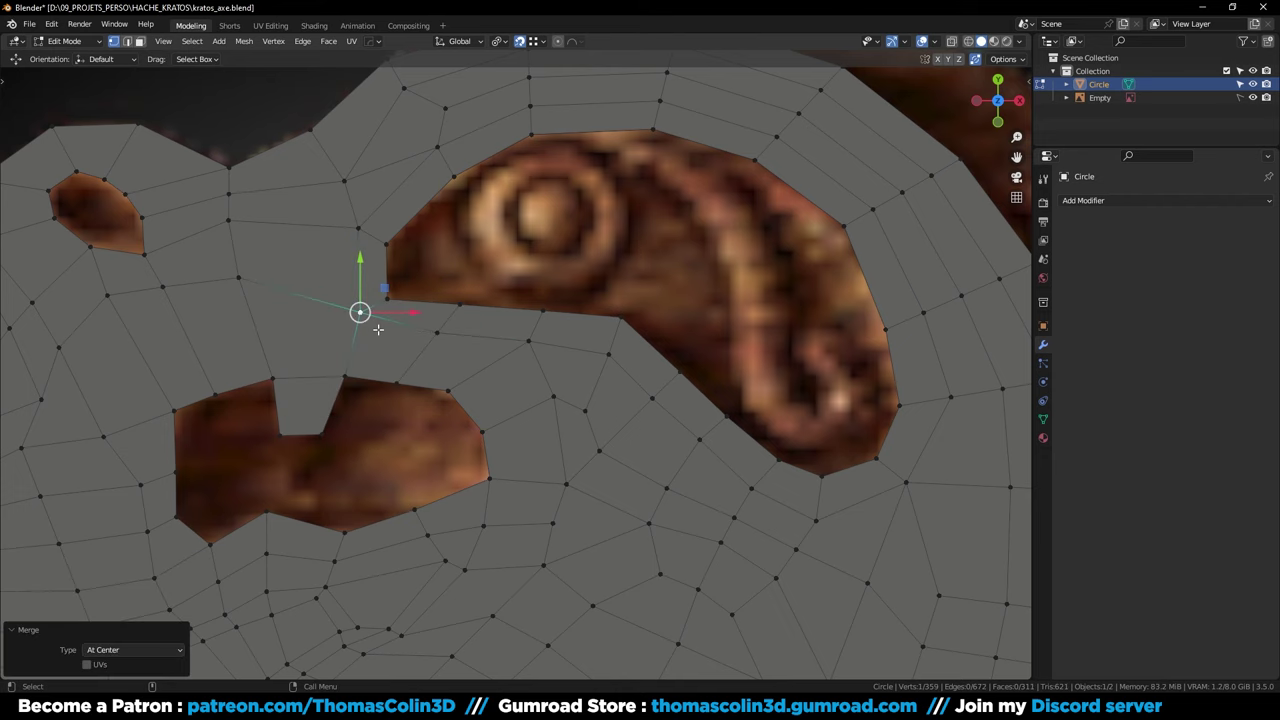
{"action": "key", "text": "g"}
{"action": "left_click", "coordinate": [355, 310]}
Select six edge rows running from behind the eye opening to the outer border and apply Set Flow with 15 iterations
{"action": "middle_click_drag", "start_coordinate": [428, 241], "coordinate": [512, 282], "text": "ctrl"}
{"action": "middle_click_drag", "start_coordinate": [512, 282], "coordinate": [487, 309], "text": "shift"}
{"action": "scroll", "coordinate": [460, 338], "scroll_direction": "down", "scroll_amount": 1}
{"action": "middle_click_drag", "start_coordinate": [768, 510], "coordinate": [614, 387], "text": "shift"}
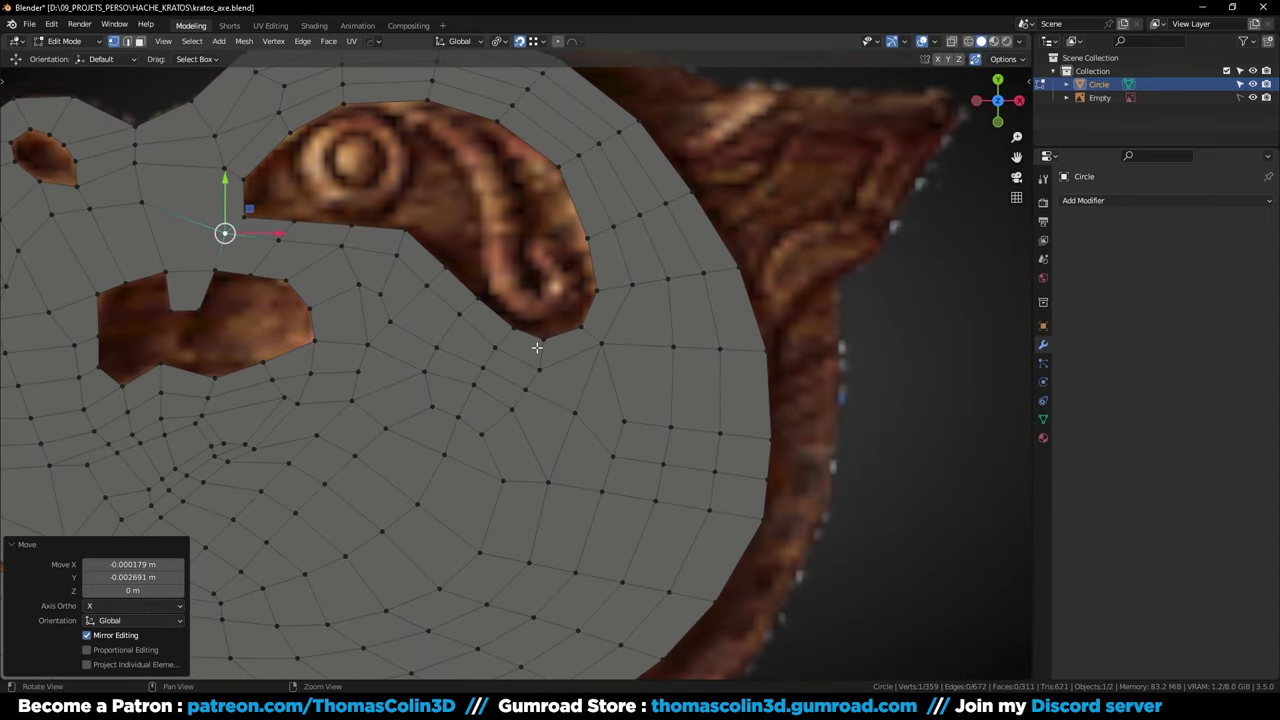
{"action": "middle_click_drag", "start_coordinate": [682, 464], "coordinate": [643, 397], "text": "shift"}
{"action": "key", "text": "2"}
{"action": "left_click", "coordinate": [609, 356]}
{"action": "left_click", "coordinate": [706, 368], "text": "ctrl"}
{"action": "left_click", "coordinate": [602, 392], "text": "shift"}
{"action": "left_click", "coordinate": [701, 406], "text": "ctrl"}
{"action": "left_click", "coordinate": [593, 429], "text": "shift"}
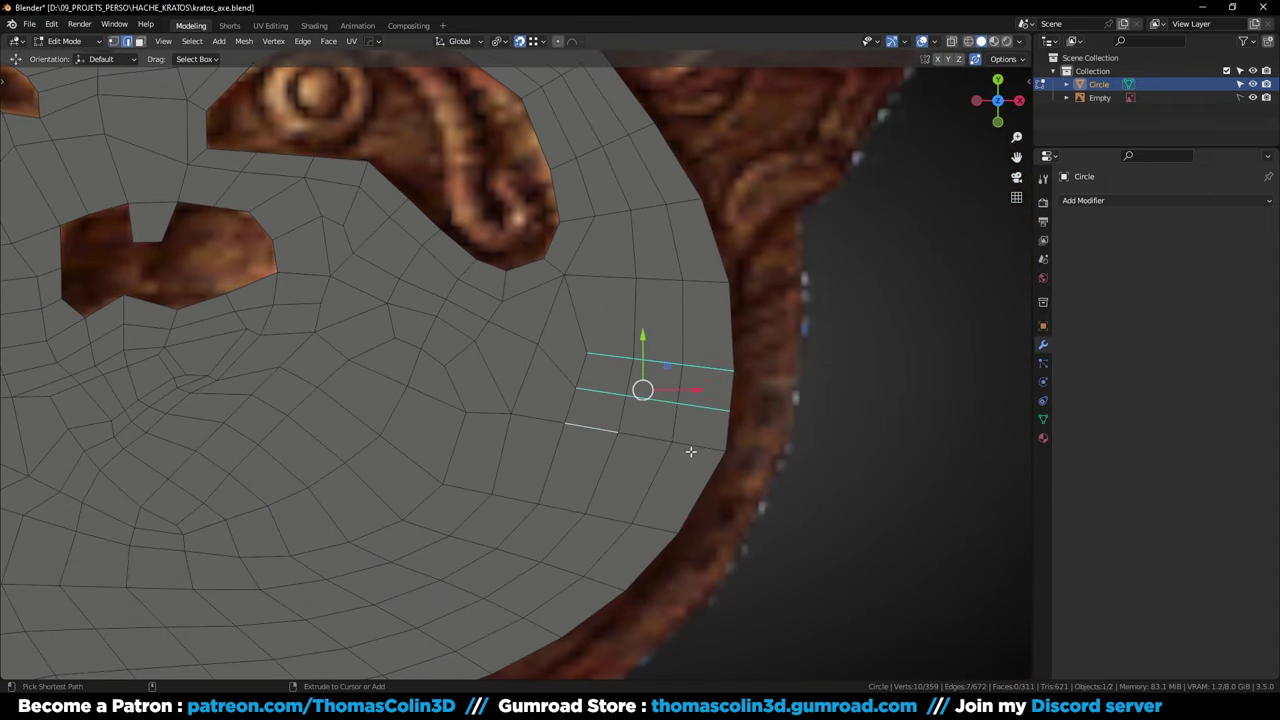
{"action": "left_click", "coordinate": [698, 446], "text": "ctrl"}
{"action": "left_click", "coordinate": [614, 213], "text": "shift"}
{"action": "left_click", "coordinate": [682, 200], "text": "ctrl"}
{"action": "left_click", "coordinate": [568, 513], "text": "shift"}
{"action": "left_click", "coordinate": [657, 527], "text": "ctrl"}
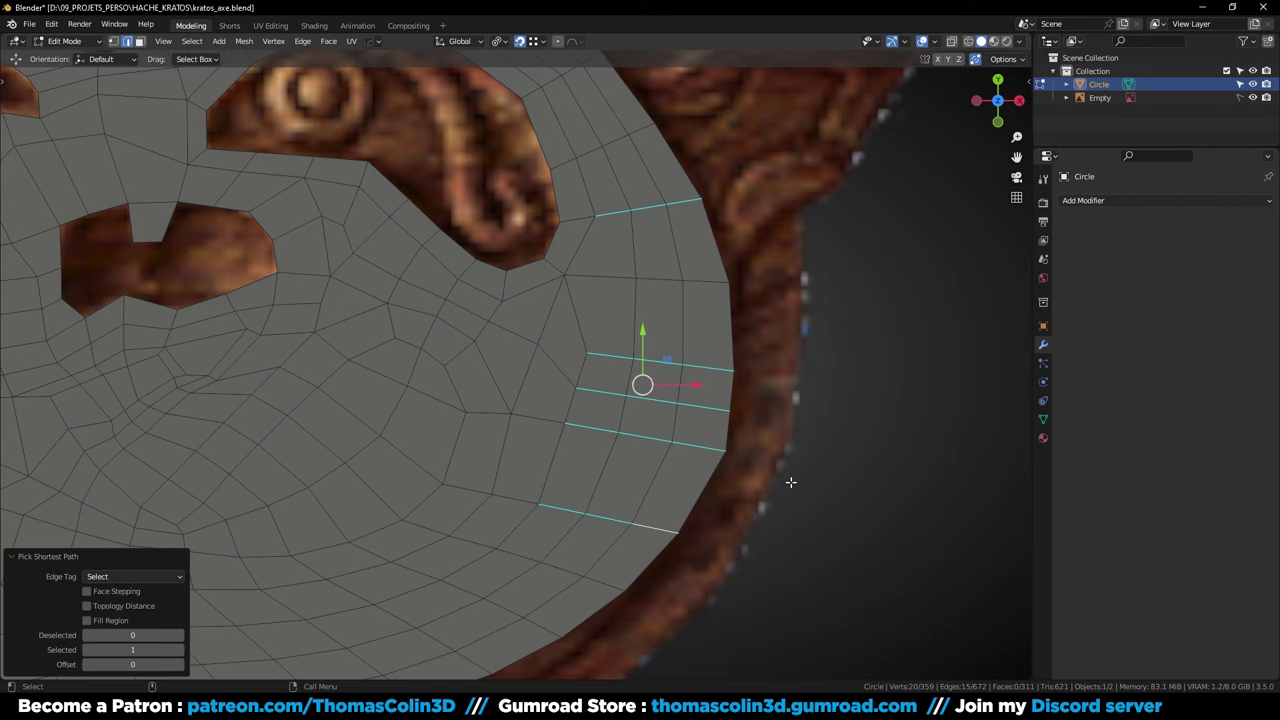
{"action": "left_click", "coordinate": [618, 277], "text": "shift"}
{"action": "left_click", "coordinate": [706, 281], "text": "ctrl"}
{"action": "right_click", "coordinate": [846, 300]}
{"action": "left_click", "coordinate": [796, 663]}
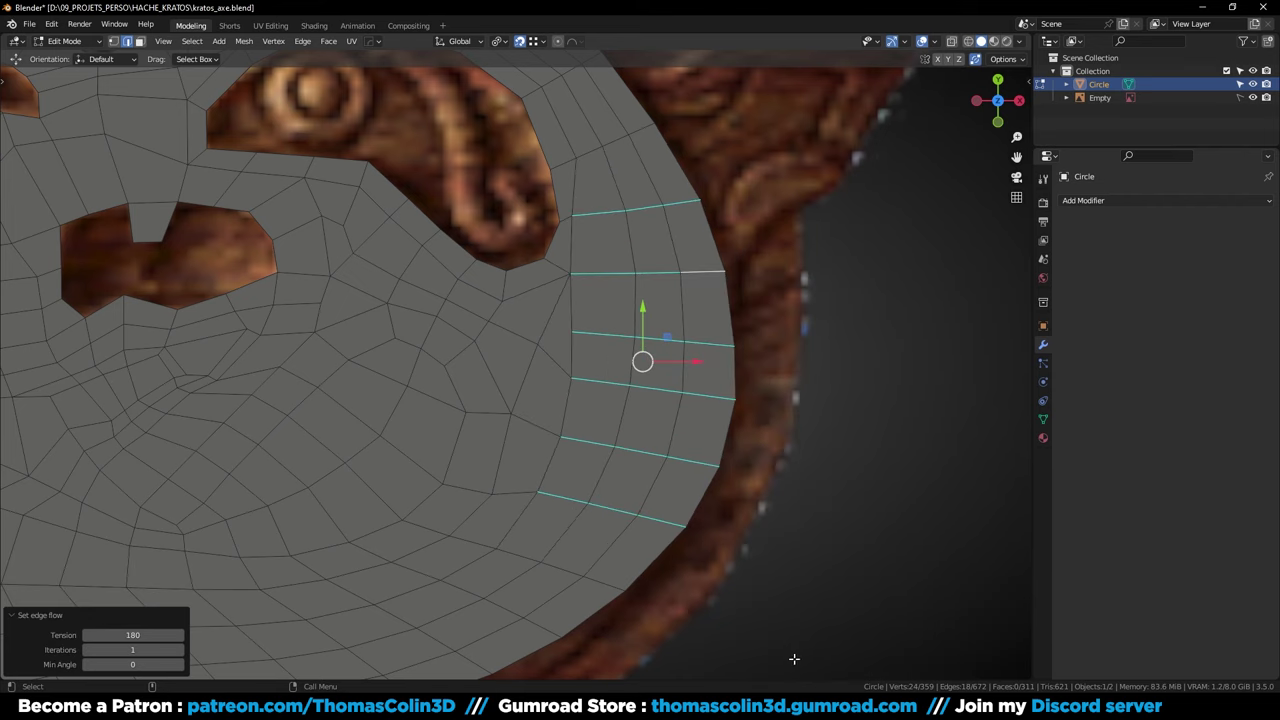
{"action": "left_click_drag", "start_coordinate": [133, 650], "coordinate": [613, 322]}
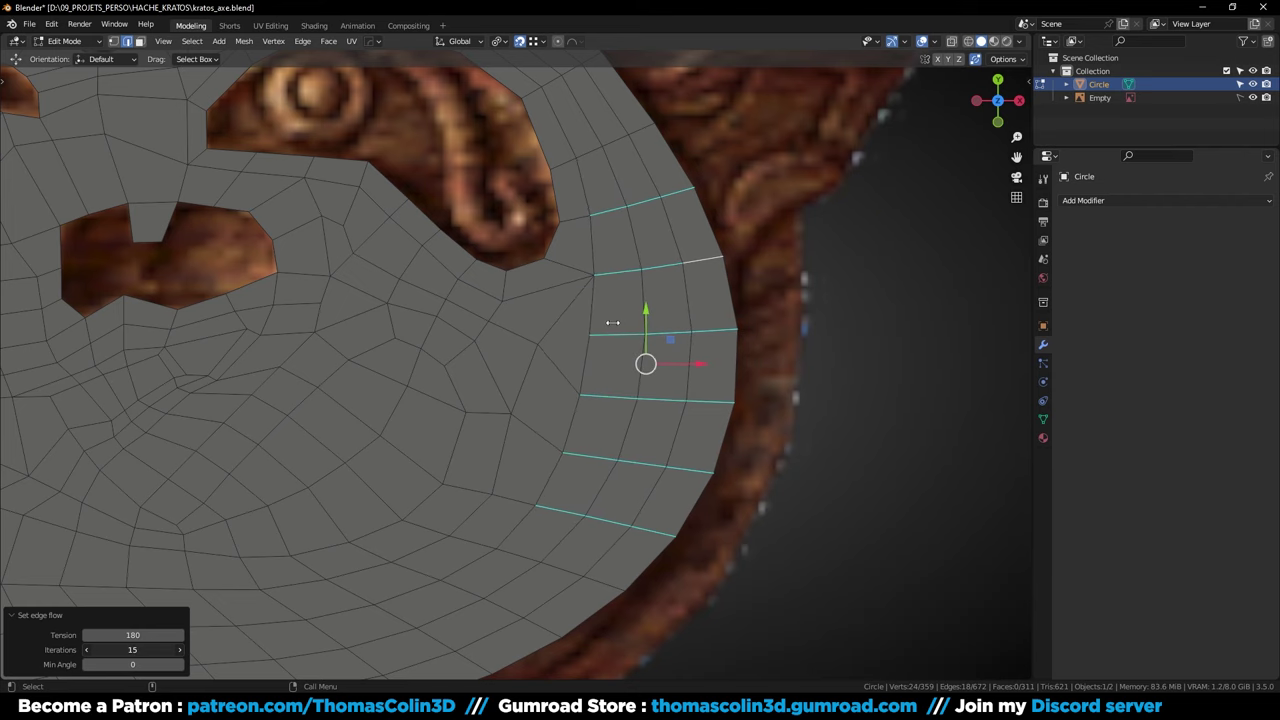
Slide two vertices at the inner ends of the smoothed rows behind the eye opening along their edges
{"action": "key", "text": "1"}
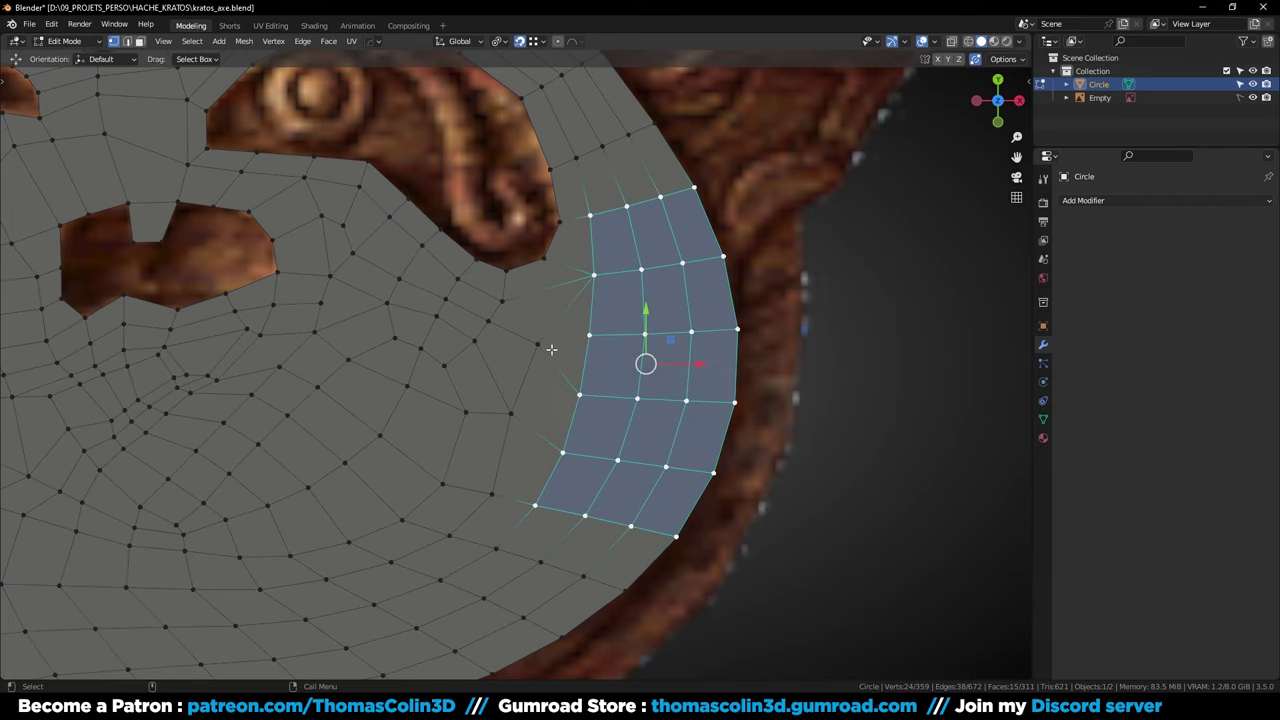
{"action": "left_click", "coordinate": [596, 333]}
{"action": "key", "text": "g"}
{"action": "key", "text": "g"}
{"action": "left_click", "coordinate": [595, 337]}
{"action": "left_click", "coordinate": [595, 277]}
{"action": "key", "text": "g"}
{"action": "key", "text": "g"}
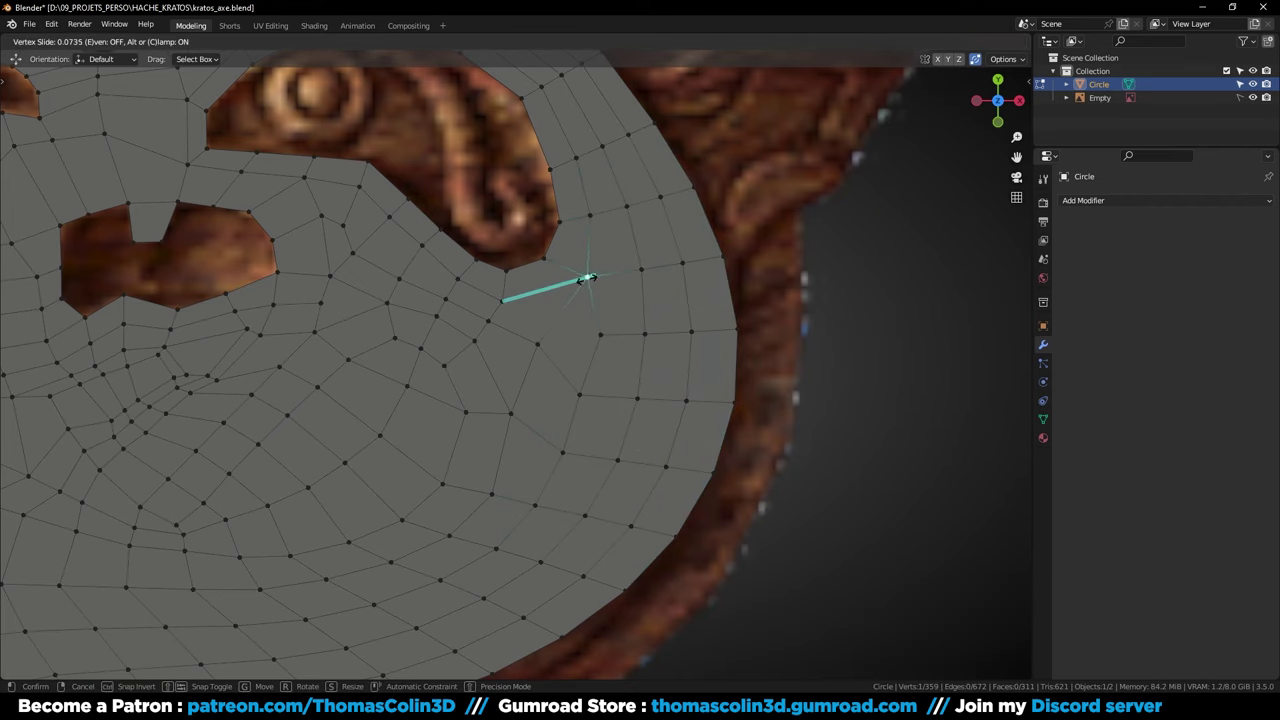
{"action": "left_click", "coordinate": [572, 279]}
{"action": "key", "text": "shift+v"}
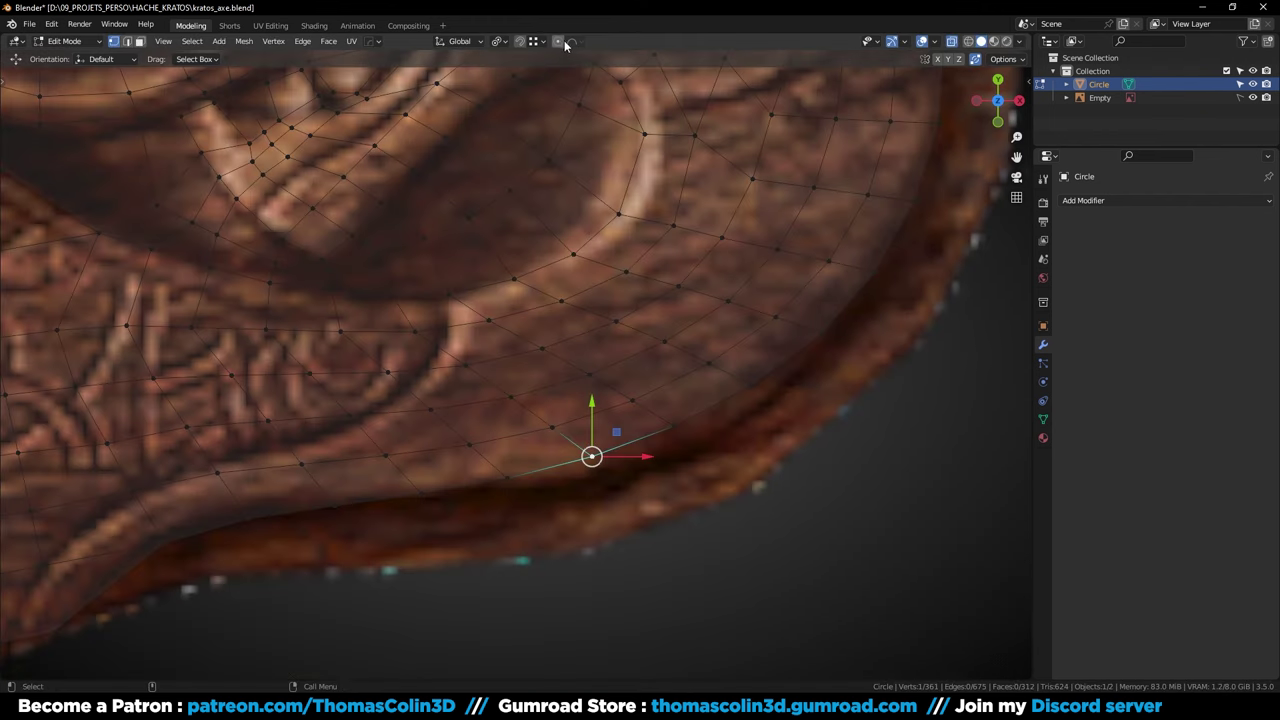
Move the lower rear border vertices outward onto the reference outline using proportional editing with a size of about 0.039 m
{"action": "key", "text": "g"}
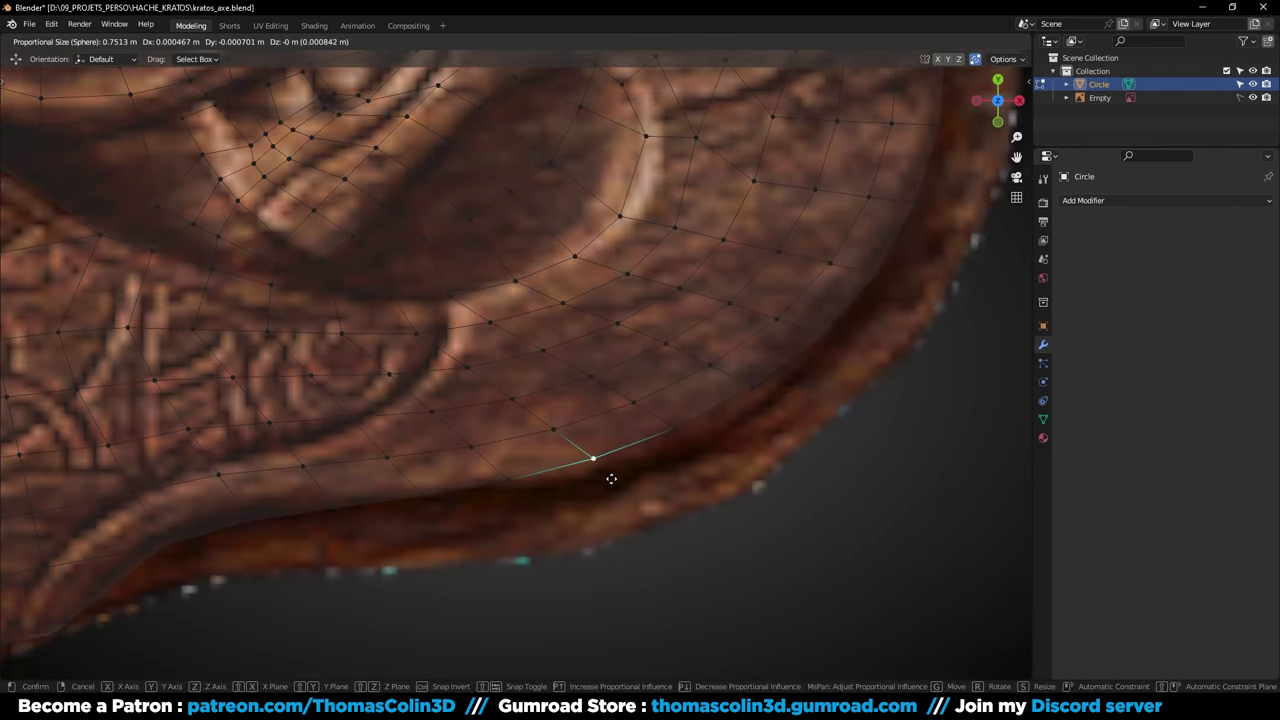
{"action": "scroll", "coordinate": [611, 479], "scroll_direction": "up", "scroll_amount": 15}
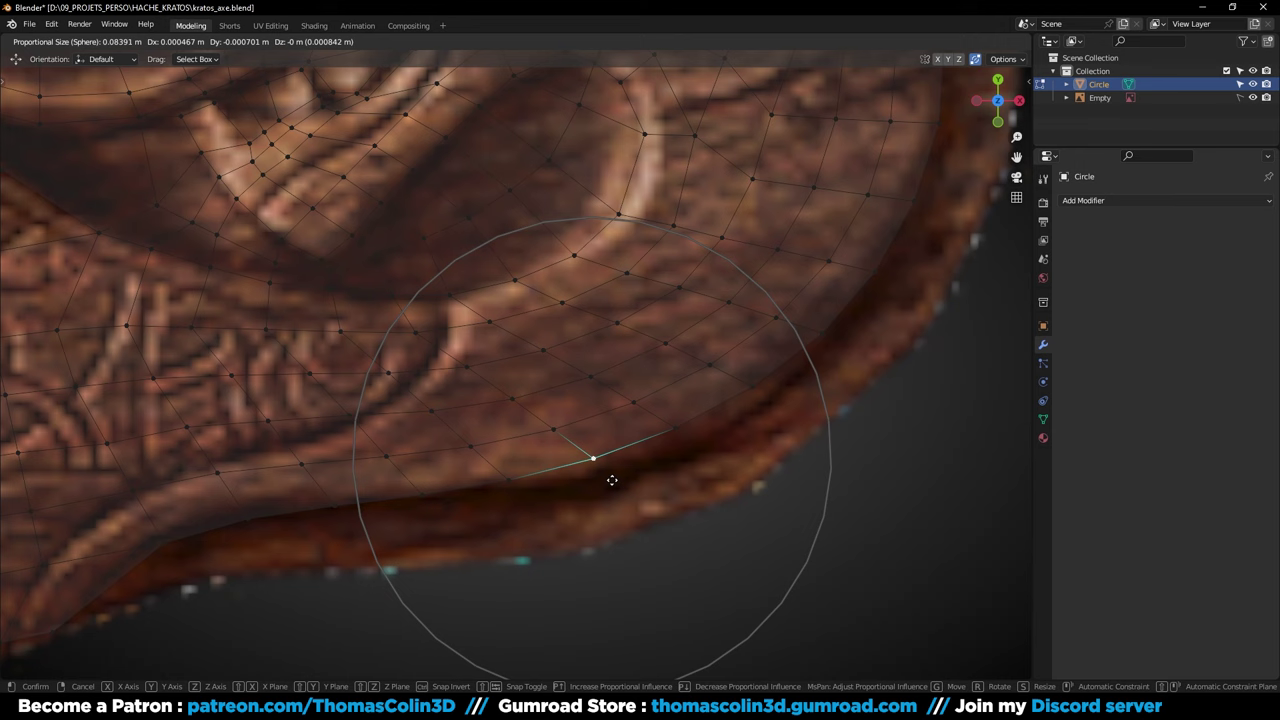
{"action": "scroll", "coordinate": [613, 484], "scroll_direction": "up", "scroll_amount": 7}
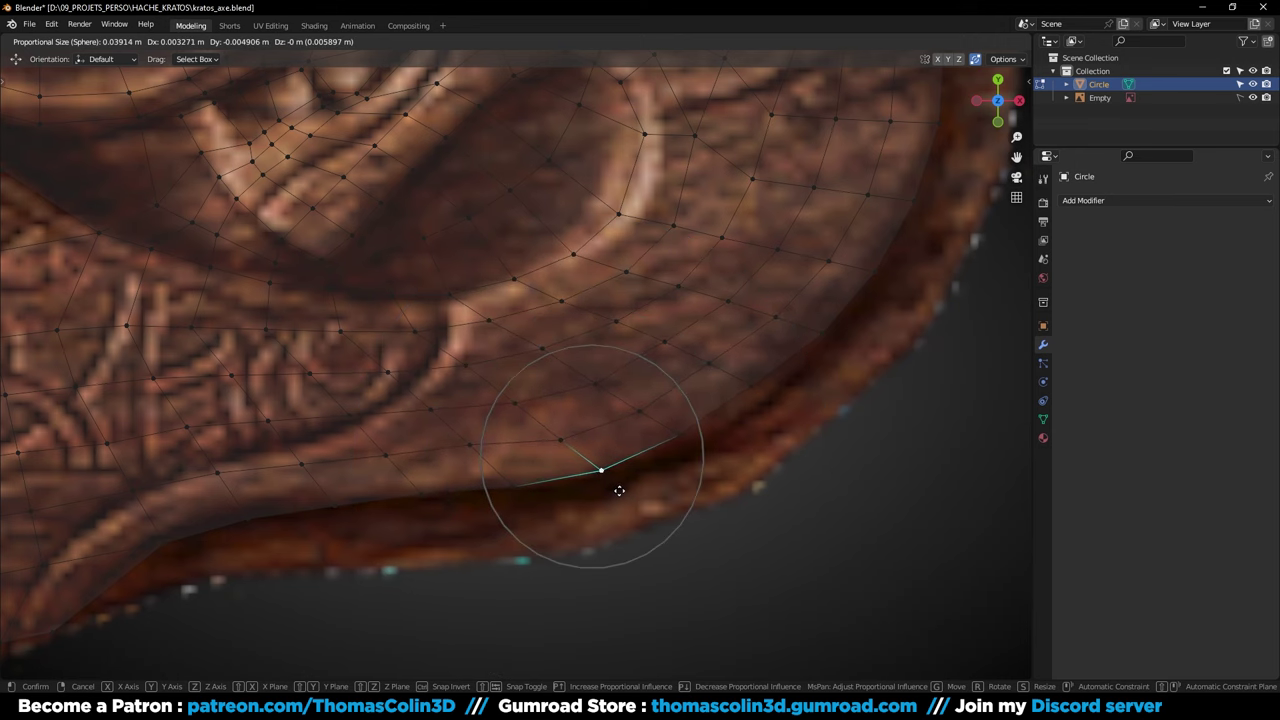
{"action": "left_click", "coordinate": [619, 490]}
{"action": "left_click", "coordinate": [744, 391]}
{"action": "key", "text": "g"}
{"action": "left_click", "coordinate": [752, 401]}
{"action": "left_click", "coordinate": [684, 443]}
{"action": "key", "text": "g"}
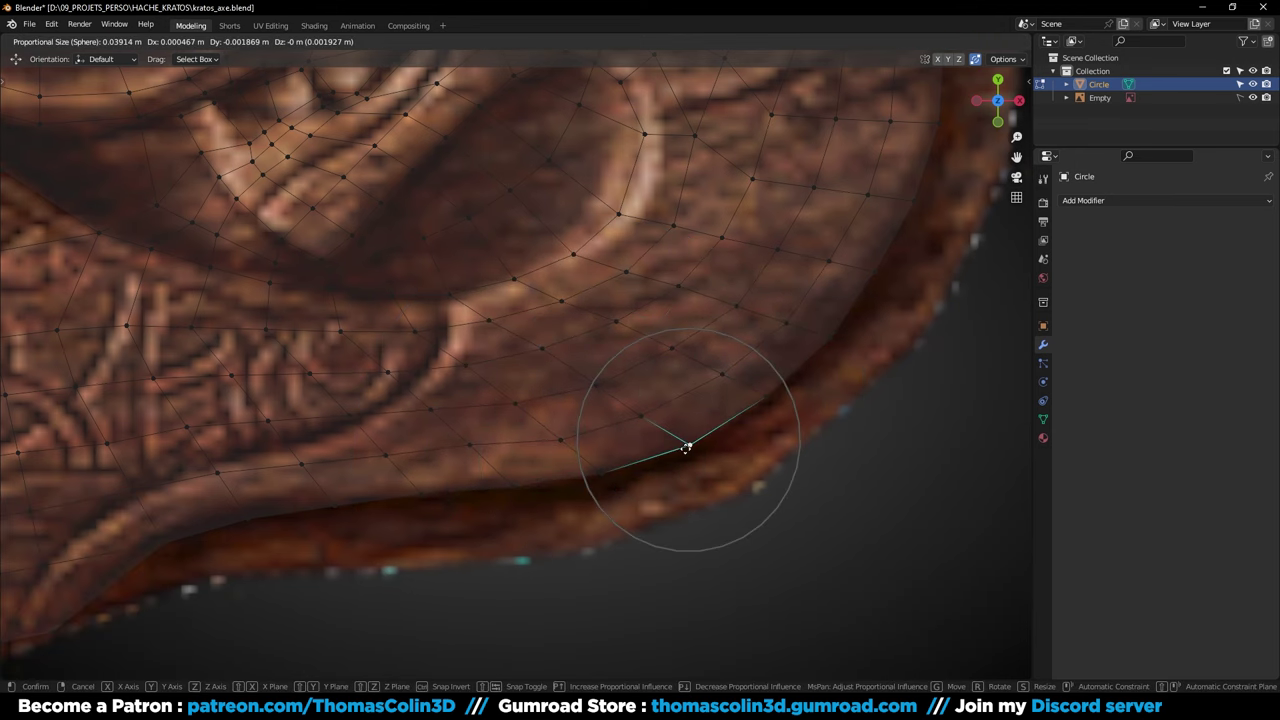
{"action": "left_click", "coordinate": [687, 450]}
{"action": "left_click", "coordinate": [600, 474]}
{"action": "key", "text": "g"}
{"action": "left_click", "coordinate": [600, 480]}
Adjust two more lower border vertices to the reference outline, disabling proportional editing for the corner vertex, and turn off X-ray
{"action": "middle_click_drag", "start_coordinate": [357, 495], "coordinate": [577, 440], "text": "shift"}
{"action": "left_click", "coordinate": [468, 466]}
{"action": "key", "text": "g"}
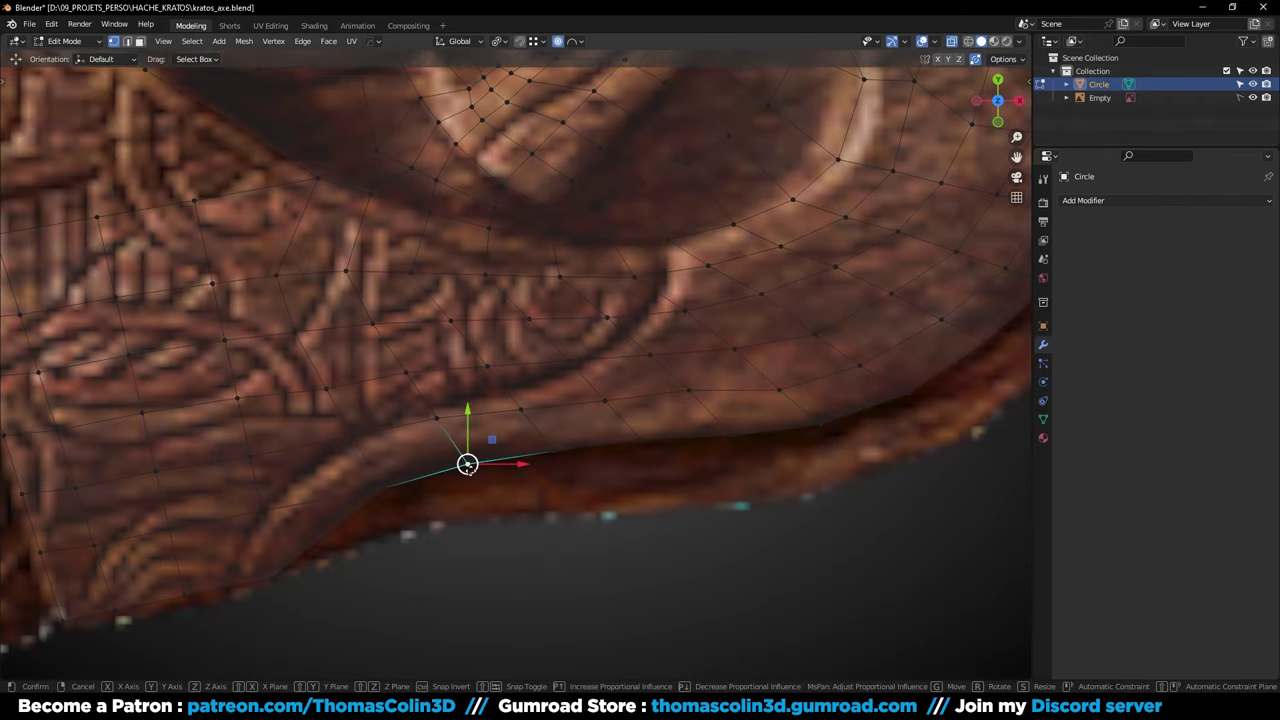
{"action": "left_click", "coordinate": [467, 462]}
{"action": "left_click", "coordinate": [387, 503]}
{"action": "key", "text": "o"}
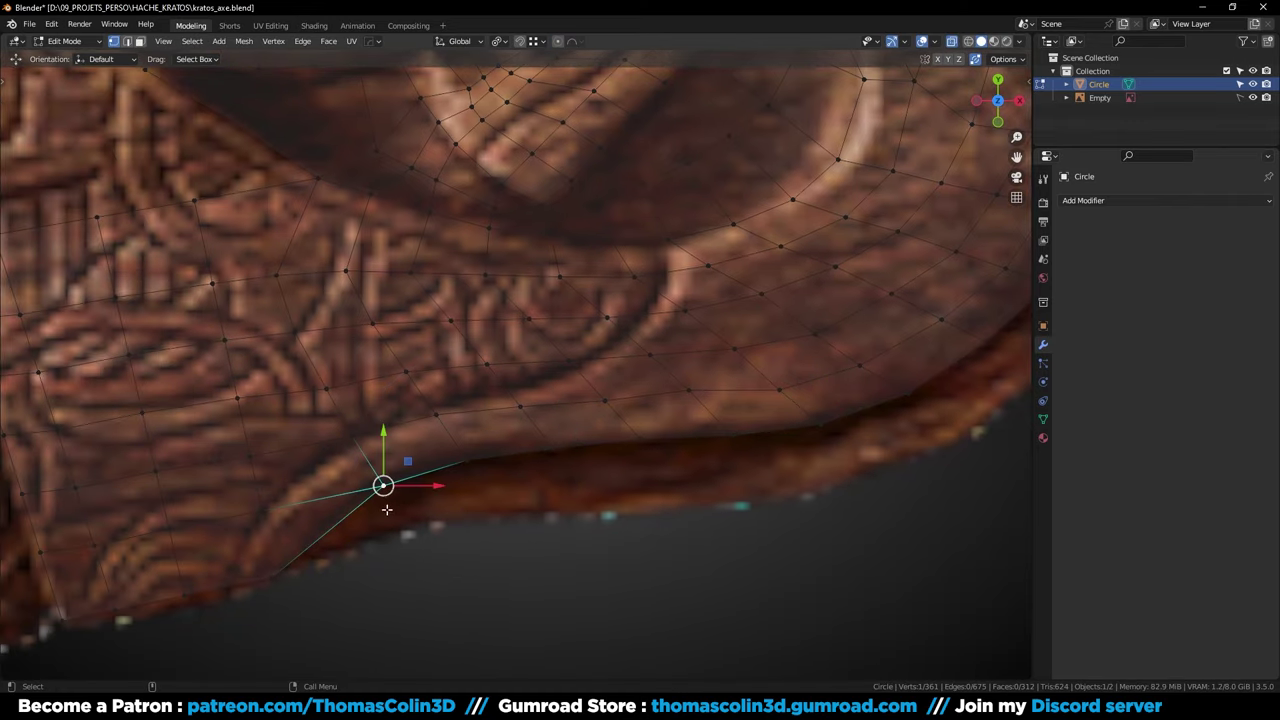
{"action": "key", "text": "g"}
{"action": "left_click", "coordinate": [393, 524]}
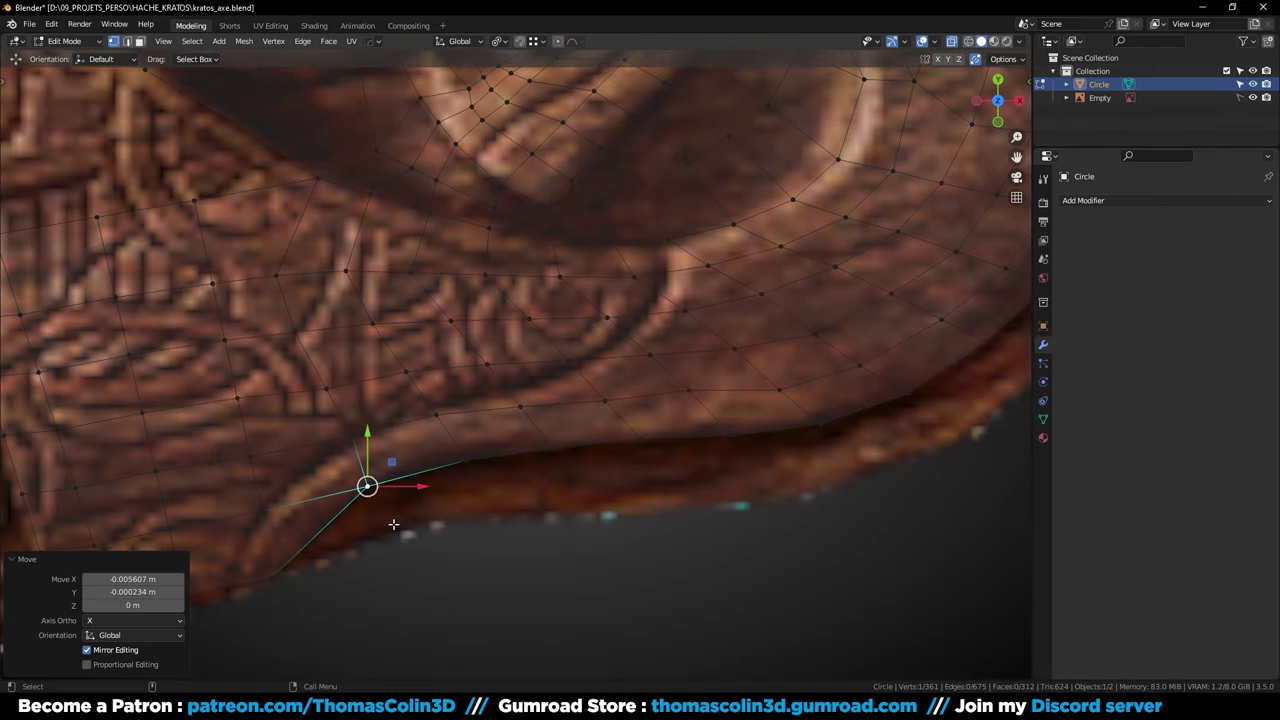
{"action": "key", "text": "alt+z"}
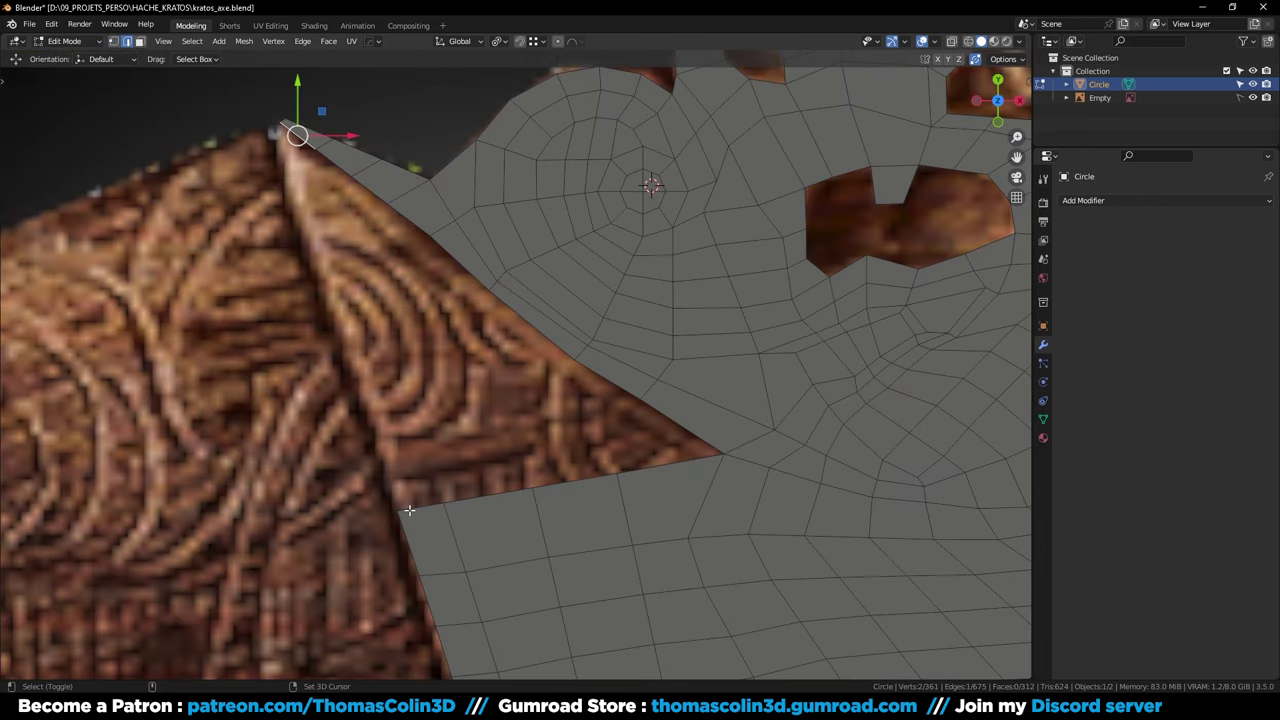
Bridge the two ends of the straight border beside the ornamented band with a face and fill the remaining triangular hole
{"action": "left_click", "coordinate": [410, 510], "text": "shift"}
{"action": "key", "text": "f"}
{"action": "left_click", "coordinate": [522, 338]}
{"action": "middle_click_drag", "start_coordinate": [512, 346], "coordinate": [434, 350], "text": "ctrl"}
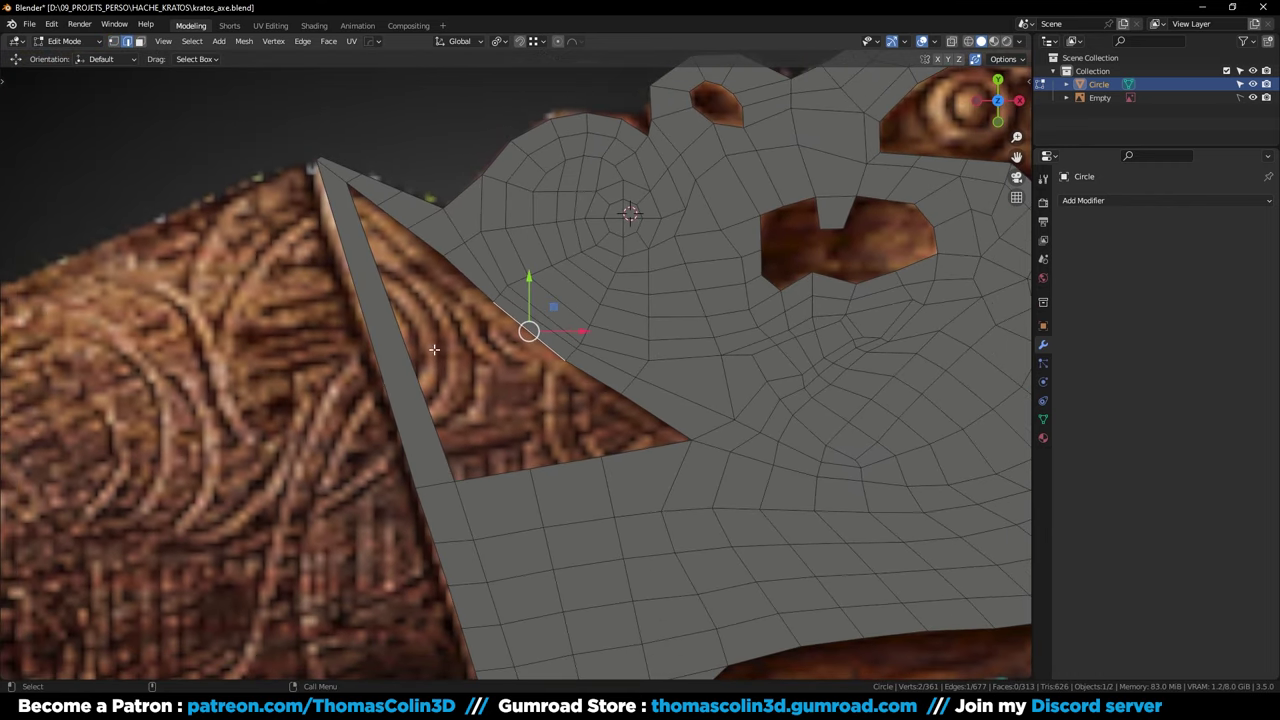
{"action": "left_click", "coordinate": [408, 332], "text": "alt"}
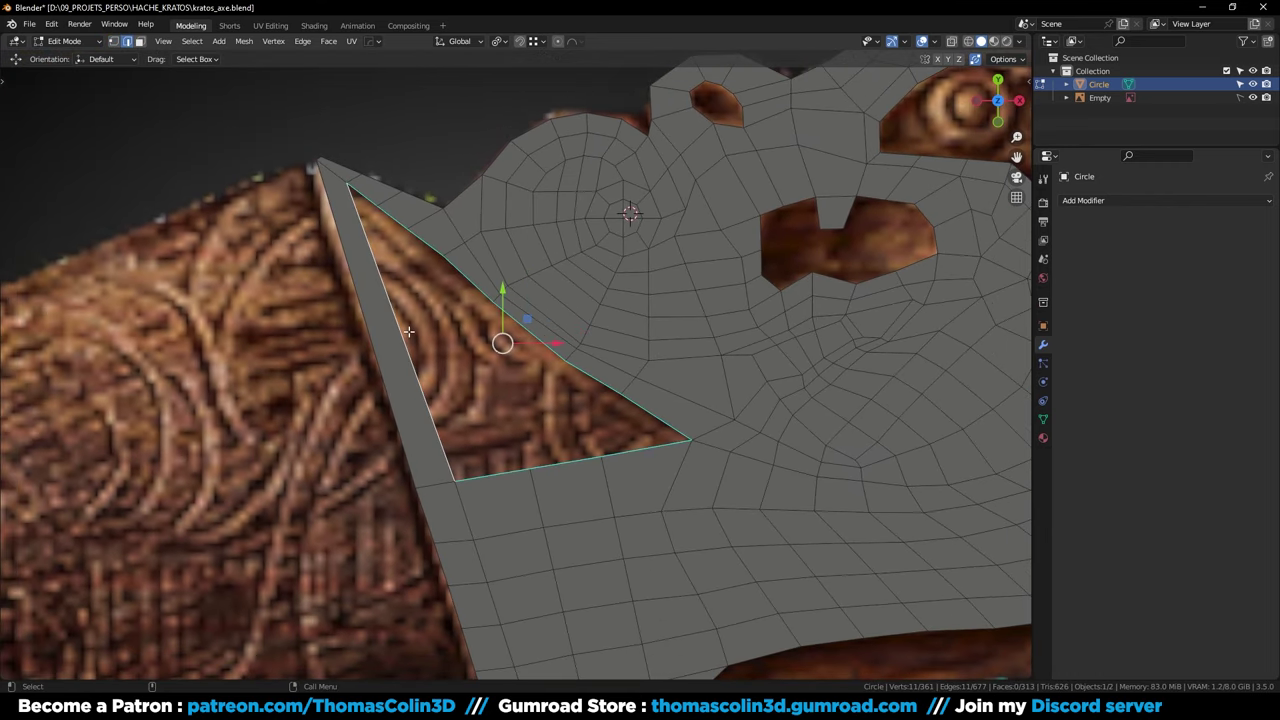
{"action": "key", "text": "f"}
{"action": "left_click", "coordinate": [232, 356]}
{"action": "middle_click_drag", "start_coordinate": [469, 459], "coordinate": [514, 474], "text": "shift"}
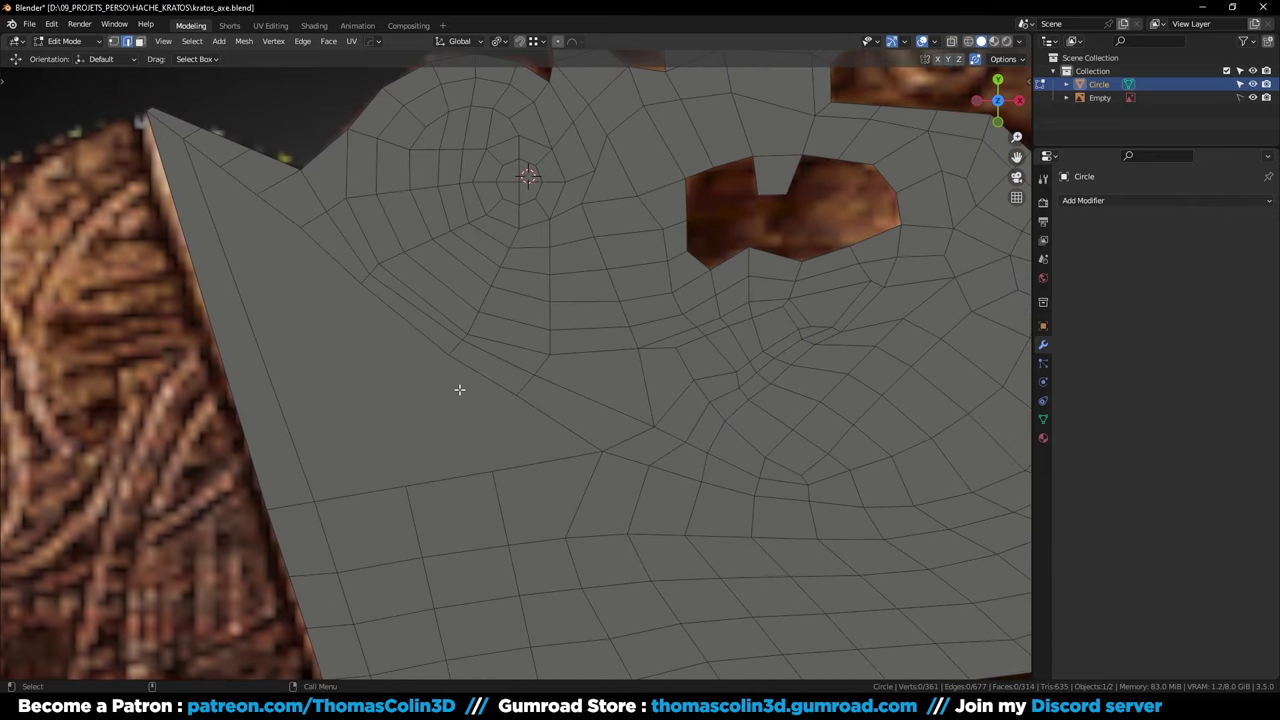
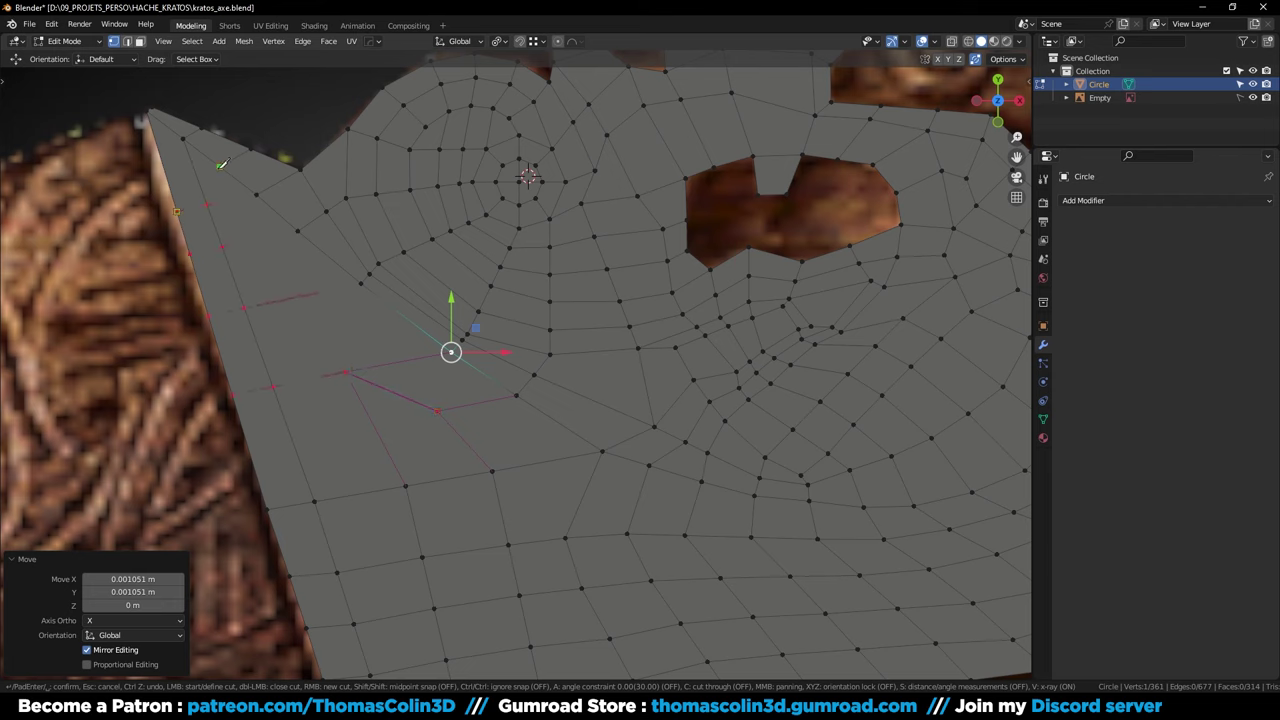
Finish the knife cuts dividing the filled area into rows and add a loop cut across the upper rows
{"action": "left_click", "coordinate": [167, 178]}
{"action": "key", "text": "space"}
{"action": "key", "text": "2"}
{"action": "key", "text": "ctrl+r"}
{"action": "left_click", "coordinate": [236, 203]}
Connect the lower end vertex of the new loop to the vertex below it with an edge
{"action": "key", "text": "1"}
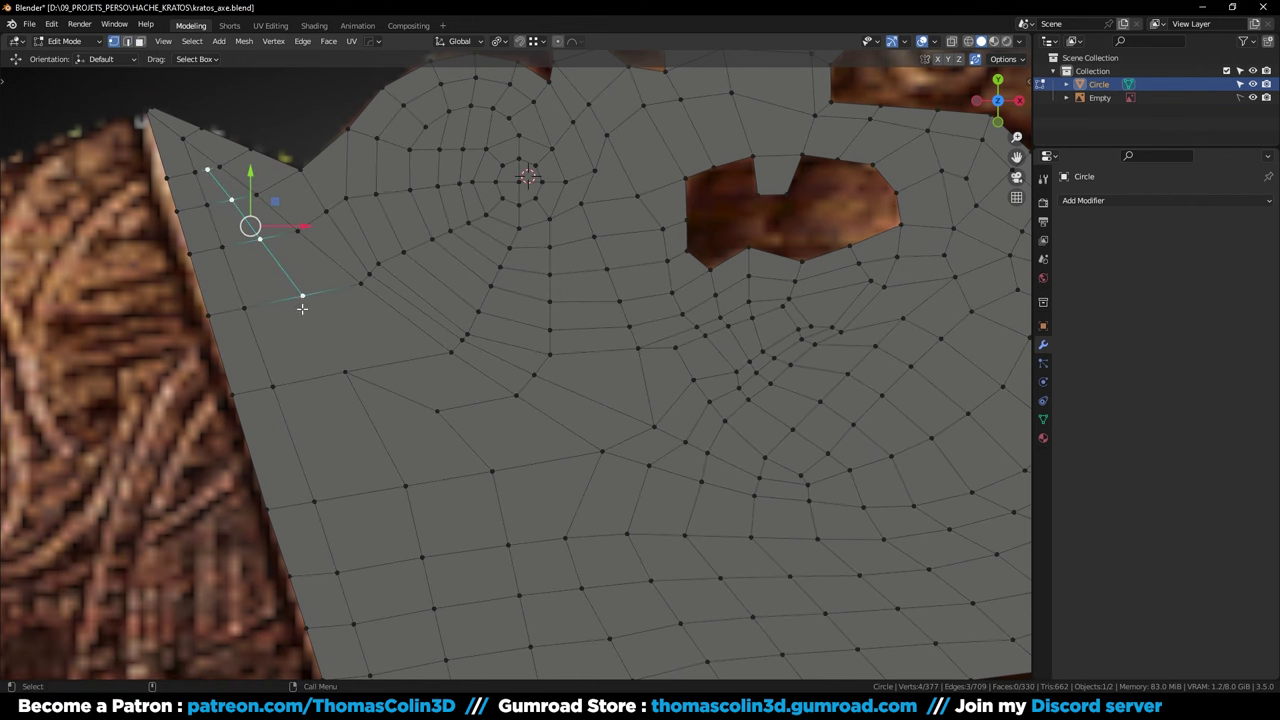
{"action": "left_click", "coordinate": [303, 297]}
{"action": "left_click", "coordinate": [344, 380], "text": "shift"}
{"action": "key", "text": "j"}
{"action": "left_click", "coordinate": [108, 367]}
Slide the top end vertex of the new loop along its edge near the pointed corner
{"action": "middle_click_drag", "start_coordinate": [132, 198], "coordinate": [100, 340], "text": "alt"}
{"action": "right_click_drag", "start_coordinate": [100, 340], "coordinate": [331, 344], "text": "alt"}
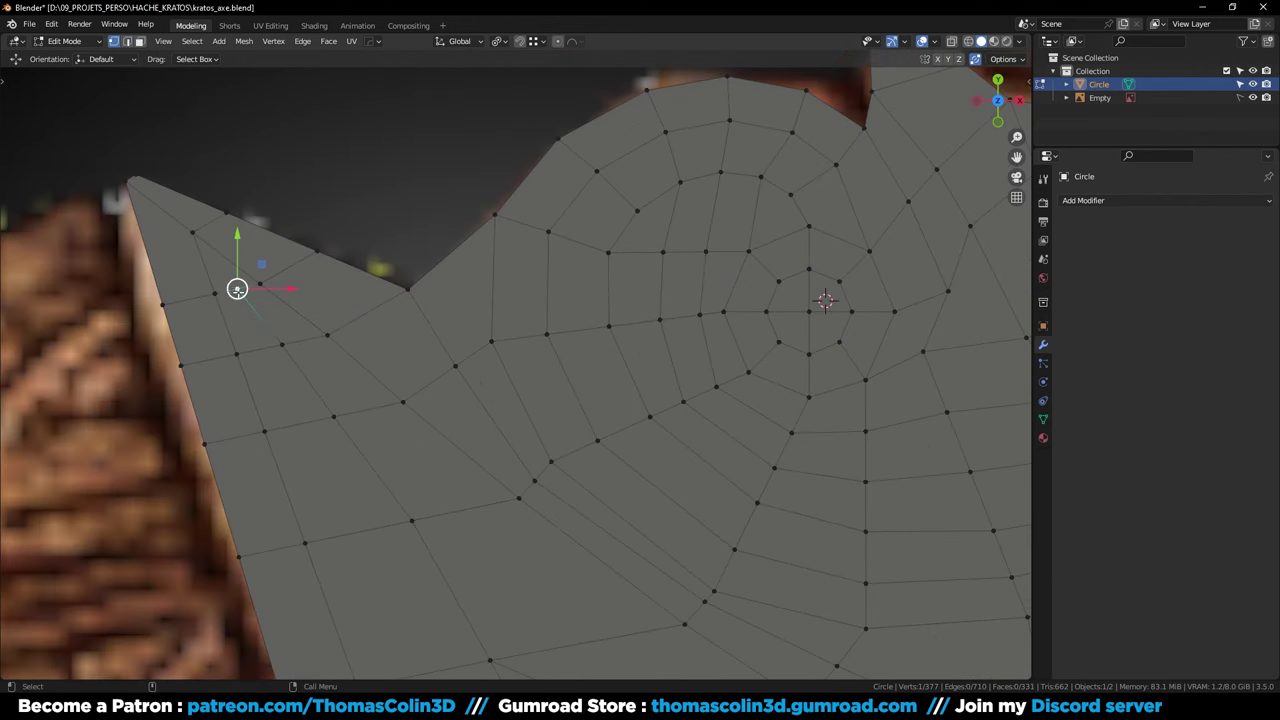
{"action": "key", "text": "g"}
{"action": "key", "text": "g"}
{"action": "left_click", "coordinate": [248, 302]}
{"action": "left_click", "coordinate": [94, 318]}
Select the full straight border beside the ornamented band and space its vertices evenly with LoopTools Space
{"action": "right_click_drag", "start_coordinate": [286, 236], "coordinate": [338, 355], "text": "alt"}
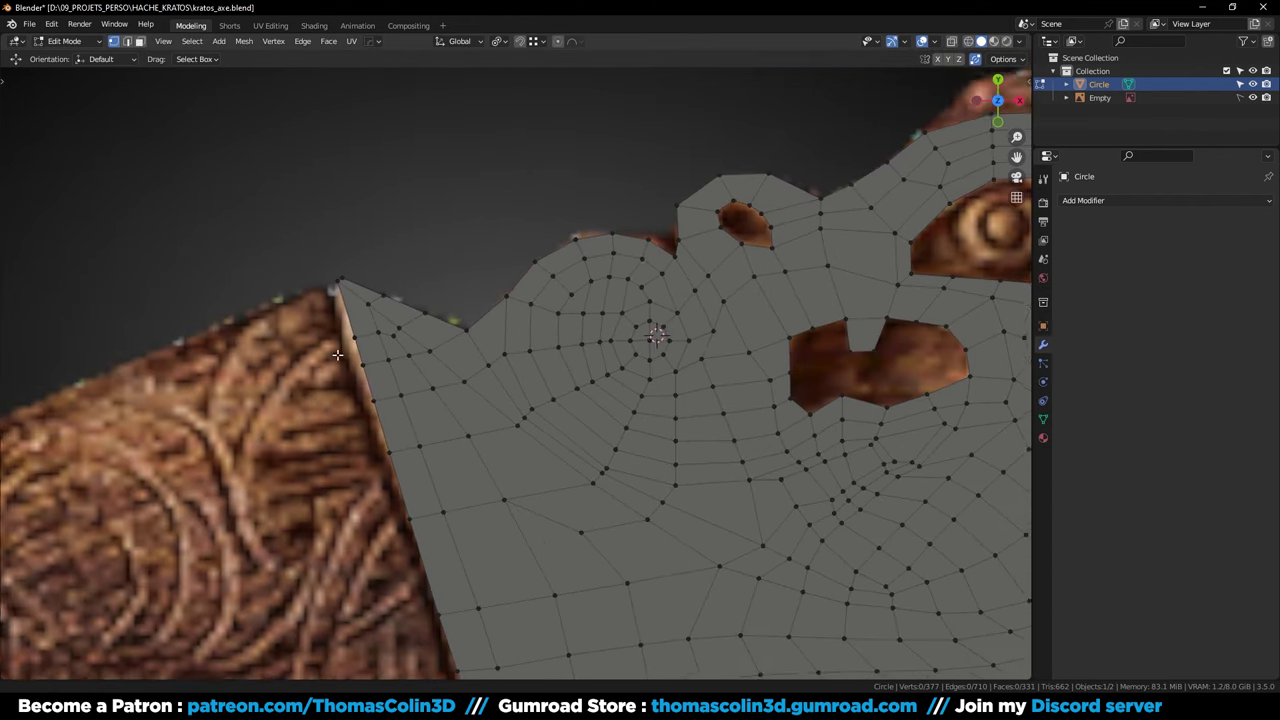
{"action": "middle_click_drag", "start_coordinate": [526, 472], "coordinate": [446, 276], "text": "alt"}
{"action": "right_click_drag", "start_coordinate": [446, 276], "coordinate": [380, 260], "text": "alt"}
{"action": "key", "text": "2"}
{"action": "left_click", "coordinate": [315, 156]}
{"action": "left_click", "coordinate": [456, 611], "text": "ctrl"}
{"action": "right_click", "coordinate": [134, 157]}
{"action": "mouse_move", "coordinate": [134, 145]}
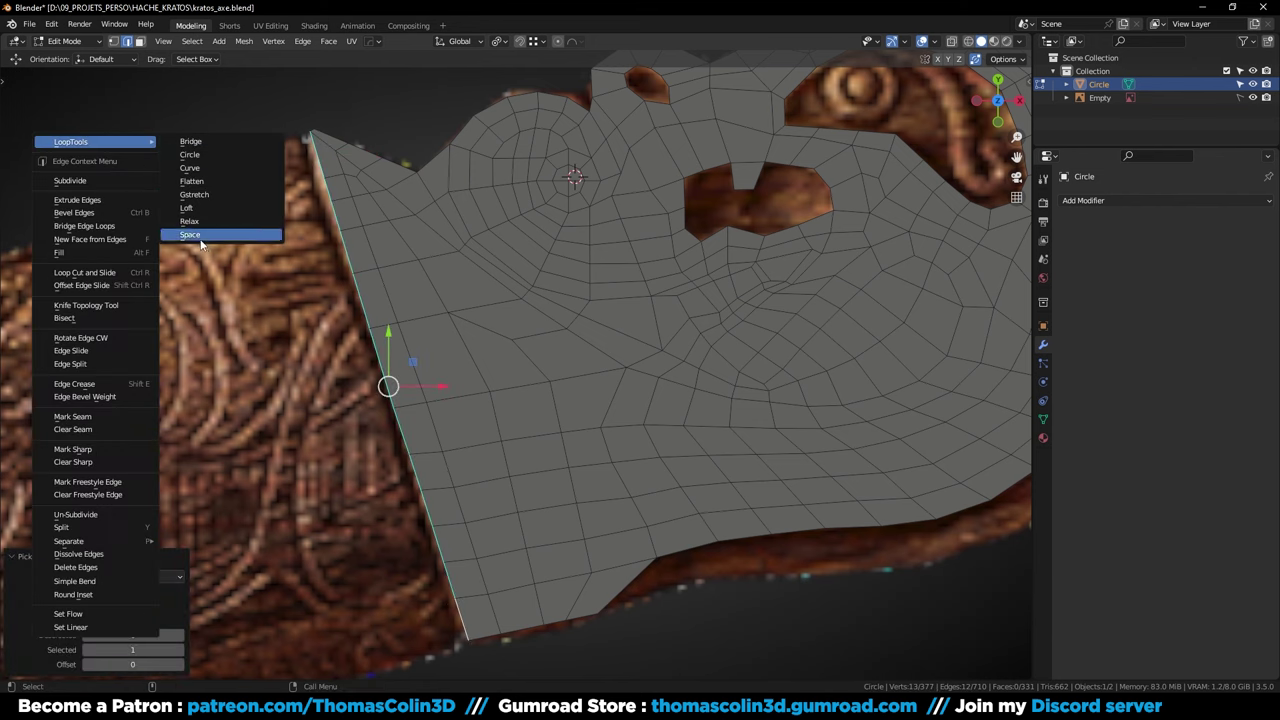
{"action": "left_click", "coordinate": [195, 235]}
{"action": "key", "text": "alt+a"}
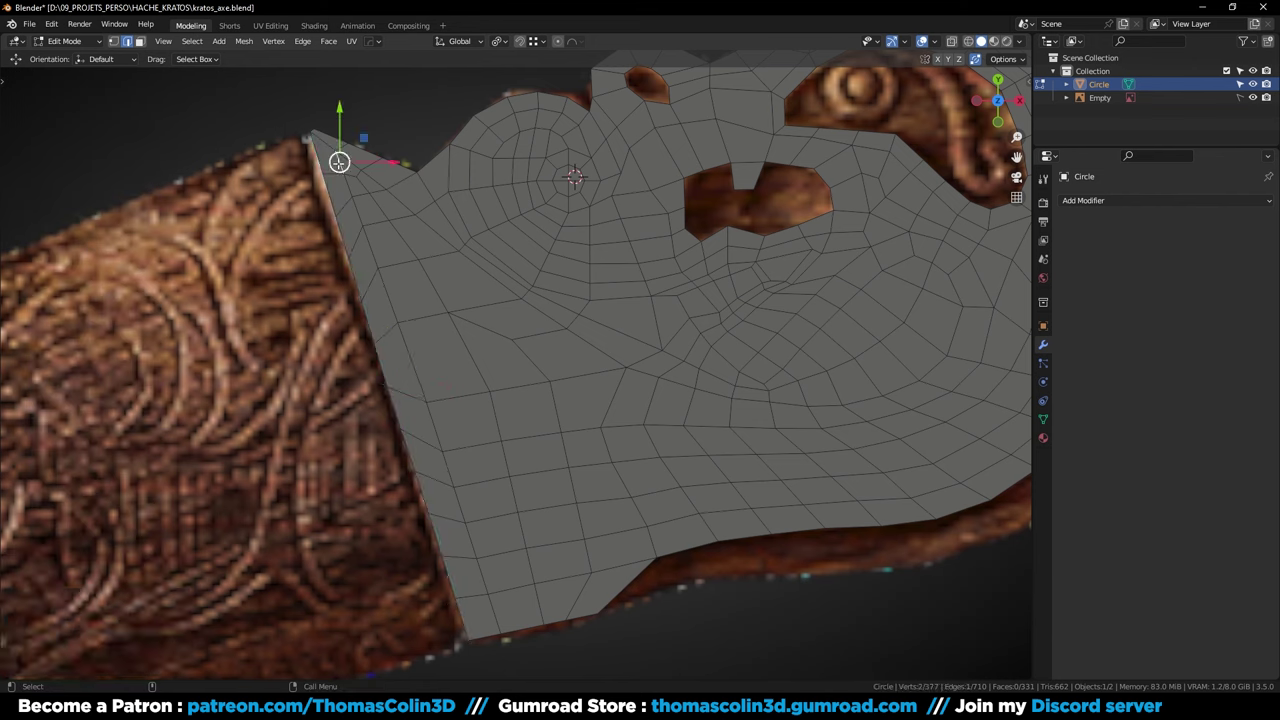
Space the vertices of the first edge column inside the straight border evenly with LoopTools Space
{"action": "left_click", "coordinate": [496, 610], "text": "ctrl"}
{"action": "right_click", "coordinate": [177, 291]}
{"action": "mouse_move", "coordinate": [193, 191]}
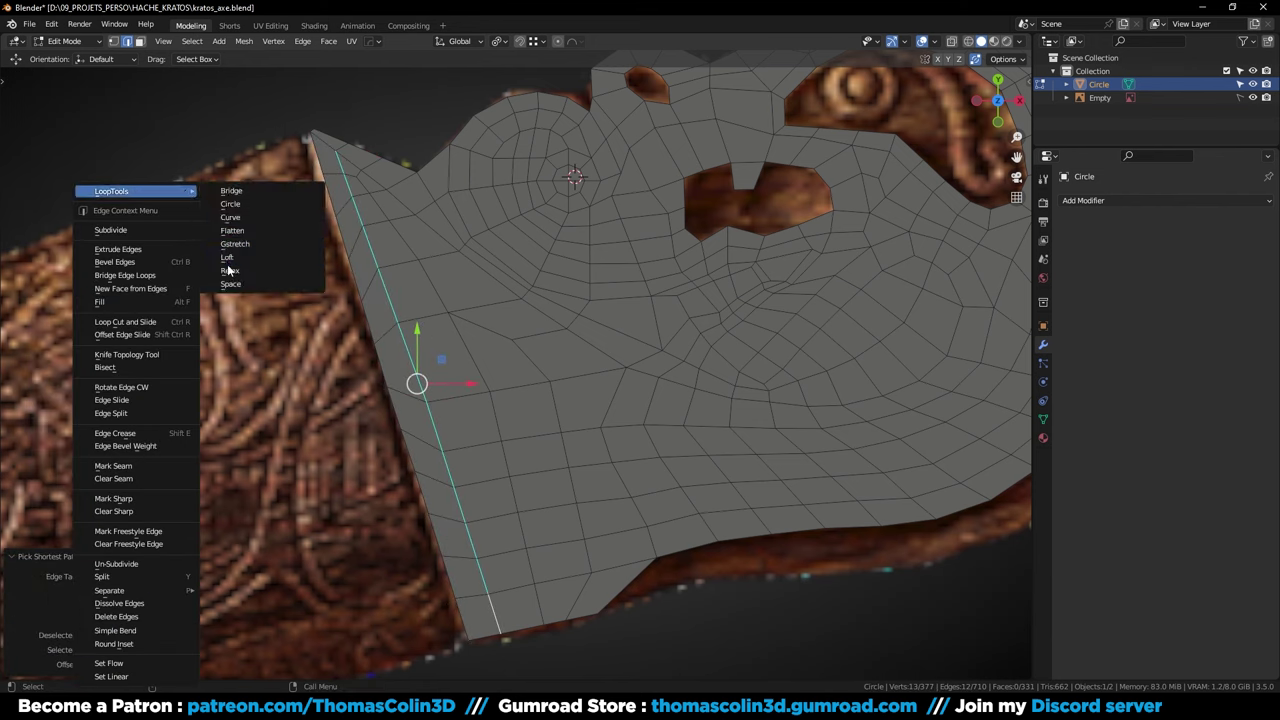
{"action": "left_click", "coordinate": [233, 284]}
Space the vertices of the second edge column inside the straight border evenly with LoopTools Space
{"action": "left_click", "coordinate": [359, 182]}
{"action": "left_click", "coordinate": [535, 594], "text": "ctrl"}
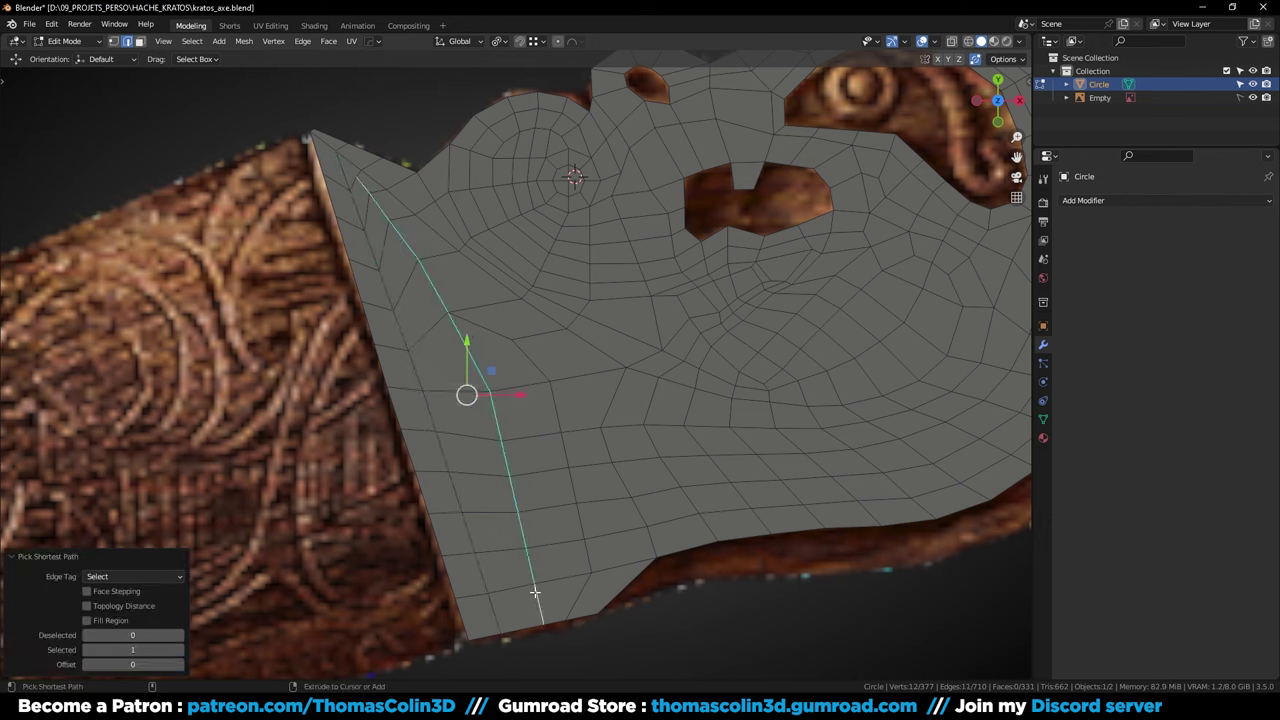
{"action": "right_click", "coordinate": [144, 170]}
{"action": "mouse_move", "coordinate": [146, 171]}
{"action": "left_click", "coordinate": [200, 260]}
{"action": "key", "text": "alt+a"}
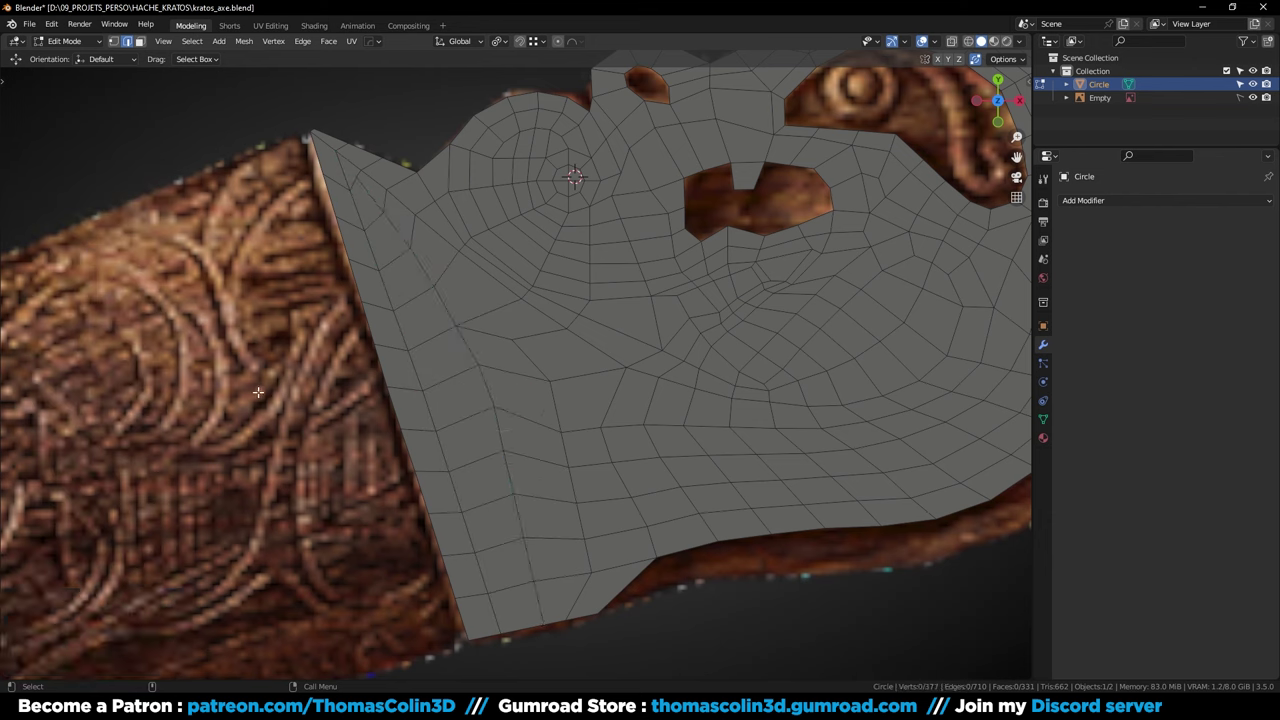
Slide the top vertex of the second column along its edge by a factor of about 0.186
{"action": "left_click", "coordinate": [354, 182]}
{"action": "key", "text": "g"}
{"action": "key", "text": "g"}
{"action": "left_click", "coordinate": [378, 212]}
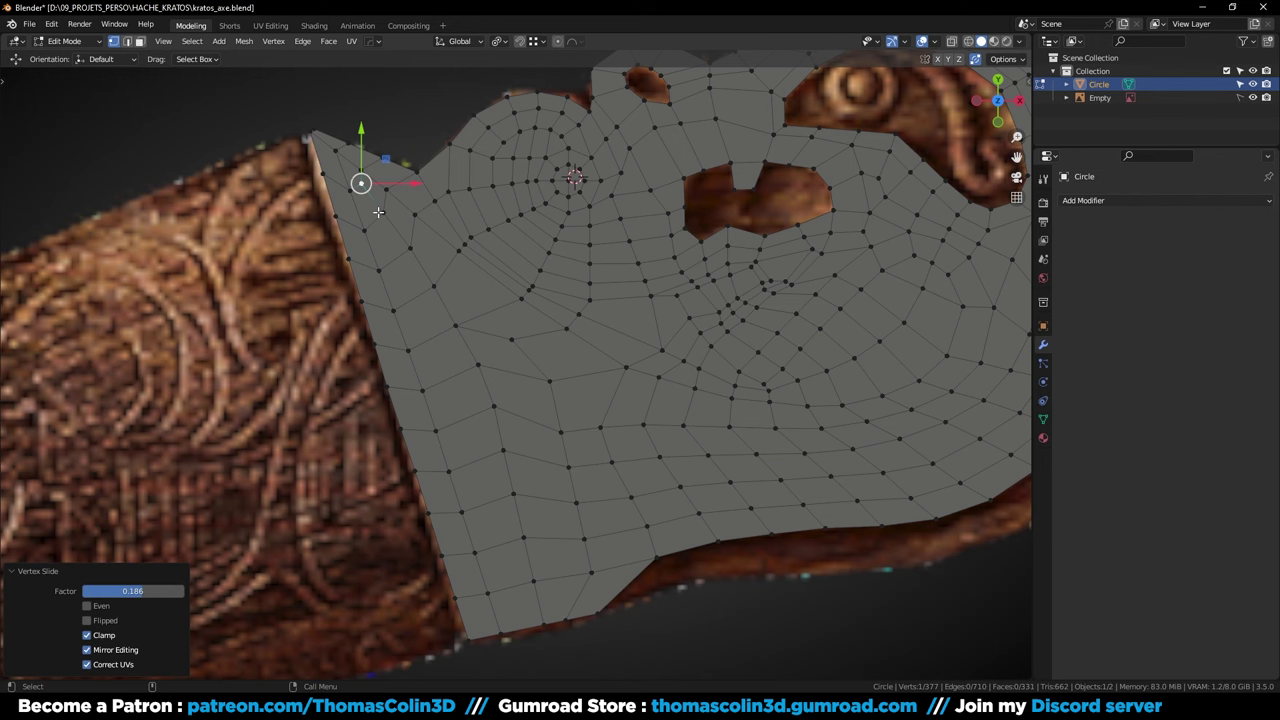
{"action": "left_click", "coordinate": [240, 278]}
Select the border loop of the notched opening in front of the eye and fill it with a face
{"action": "middle_click_drag", "start_coordinate": [406, 374], "coordinate": [372, 350], "text": "shift"}
{"action": "middle_click_drag", "start_coordinate": [760, 220], "coordinate": [581, 467], "text": "shift"}
{"action": "middle_click_drag", "start_coordinate": [581, 467], "coordinate": [564, 392], "text": "ctrl"}
{"action": "key", "text": "2"}
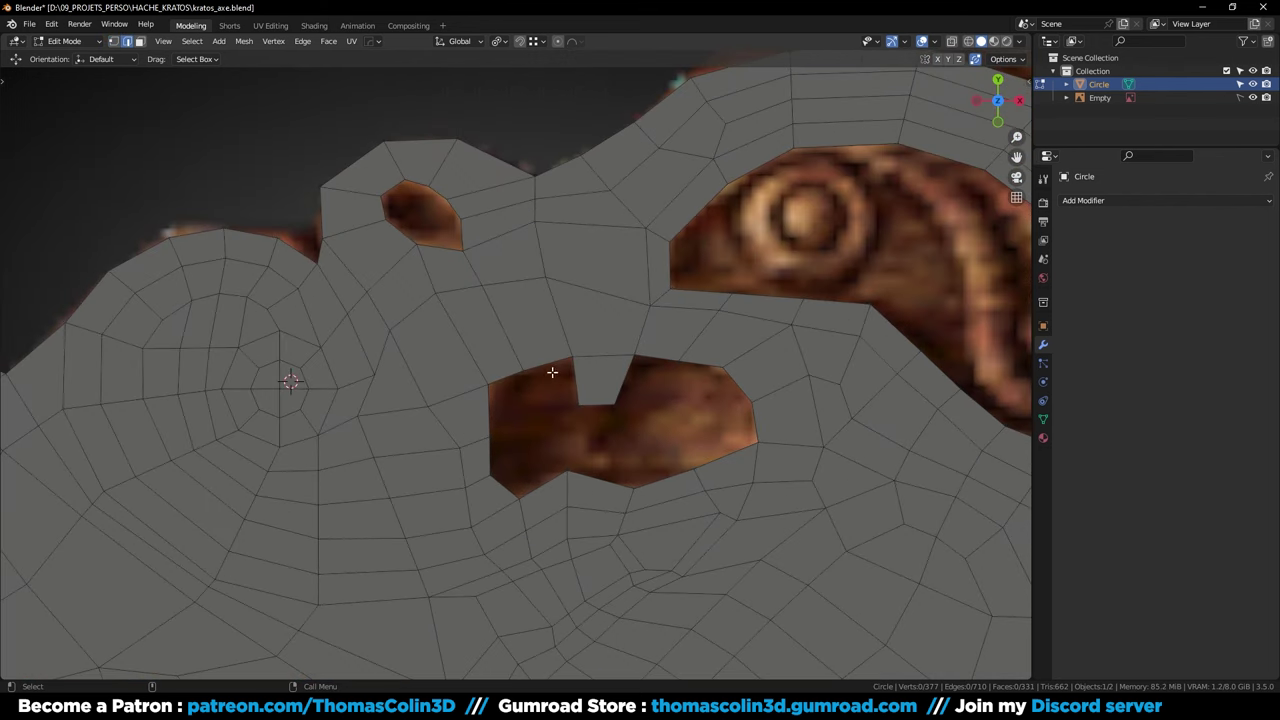
{"action": "left_click", "coordinate": [551, 370], "text": "alt"}
{"action": "key", "text": "f"}
{"action": "middle_click_drag", "start_coordinate": [576, 476], "coordinate": [517, 465], "text": "alt"}
{"action": "right_click_drag", "start_coordinate": [517, 465], "coordinate": [480, 430], "text": "alt"}
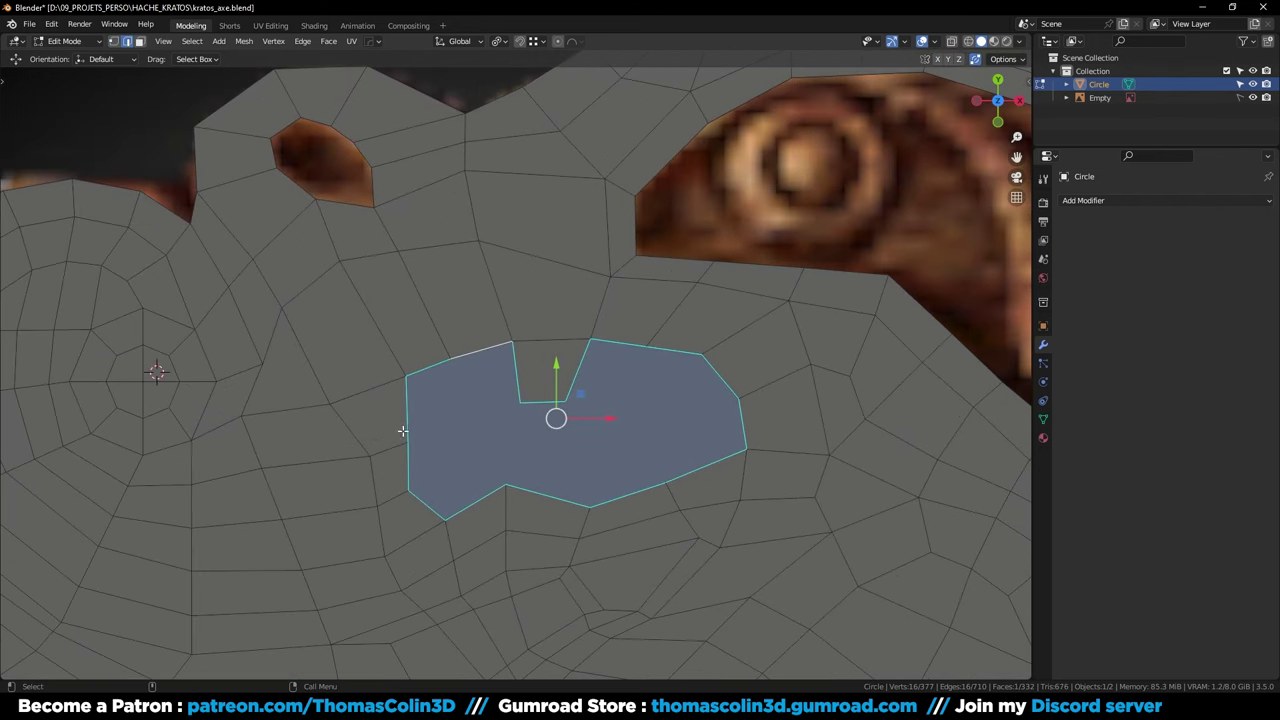
Connect the filled face's left-side vertex to the left notch corner and inner bottom vertex, and connect those two together
{"action": "key", "text": "1"}
{"action": "left_click", "coordinate": [407, 440]}
{"action": "left_click", "coordinate": [517, 404], "text": "shift"}
{"action": "left_click", "coordinate": [412, 445]}
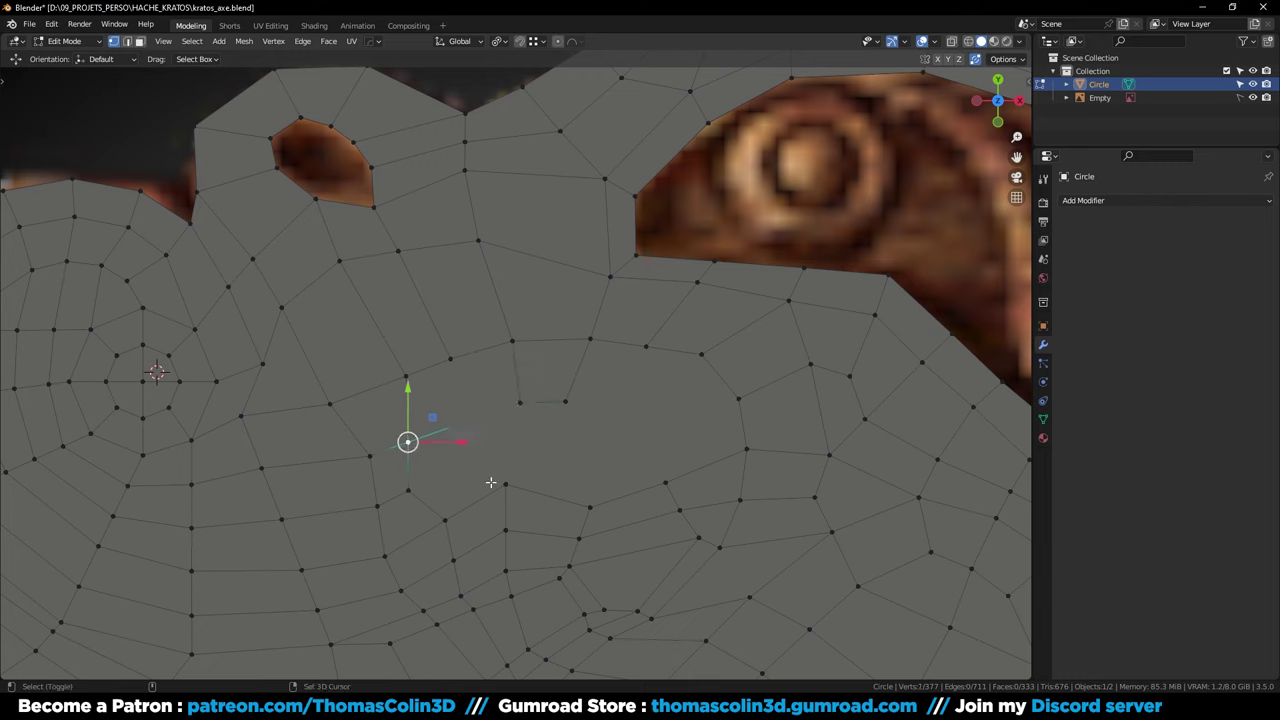
{"action": "left_click", "coordinate": [508, 487], "text": "shift"}
{"action": "key", "text": "j"}
{"action": "left_click", "coordinate": [508, 487]}
{"action": "left_click", "coordinate": [524, 408], "text": "shift"}
{"action": "key", "text": "j"}
Connect the right notch corner to the lower and right border vertices, and join the upper and lower border vertices across that cut
{"action": "left_click", "coordinate": [565, 401]}
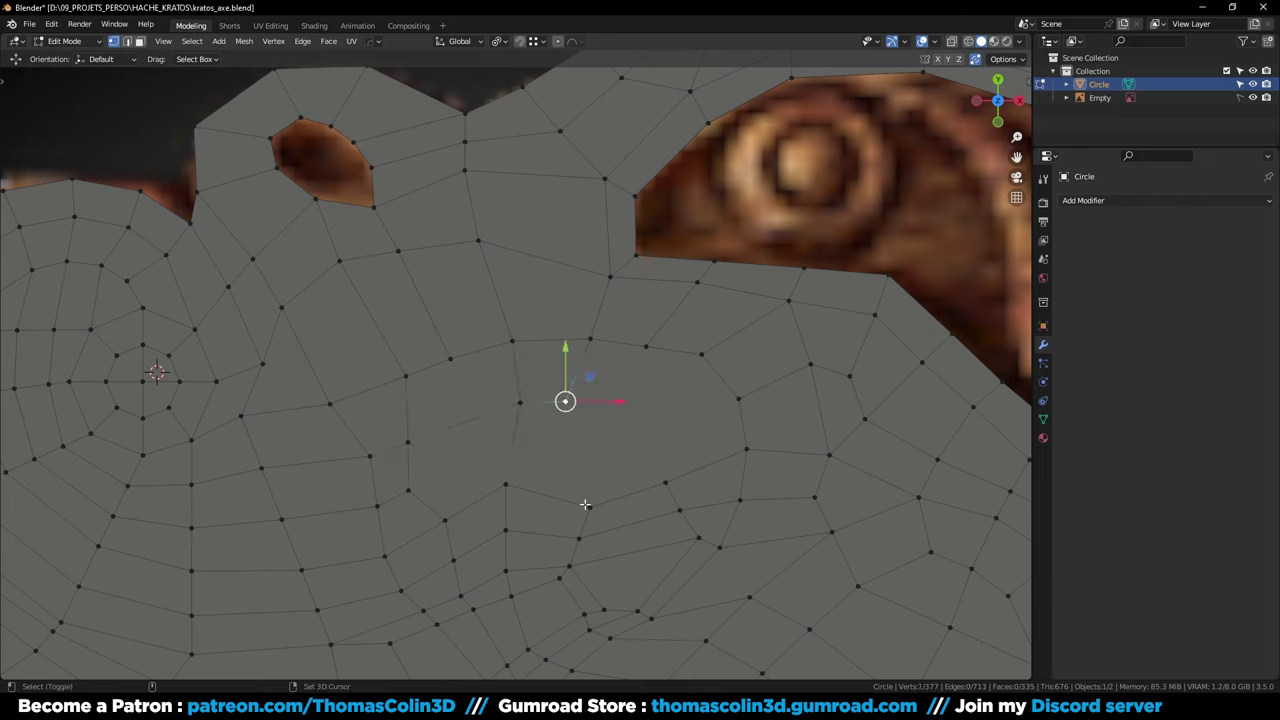
{"action": "left_click", "coordinate": [590, 507], "text": "shift"}
{"action": "key", "text": "j"}
{"action": "left_click", "coordinate": [567, 401]}
{"action": "left_click", "coordinate": [736, 400], "text": "shift"}
{"action": "key", "text": "j"}
{"action": "left_click", "coordinate": [664, 482]}
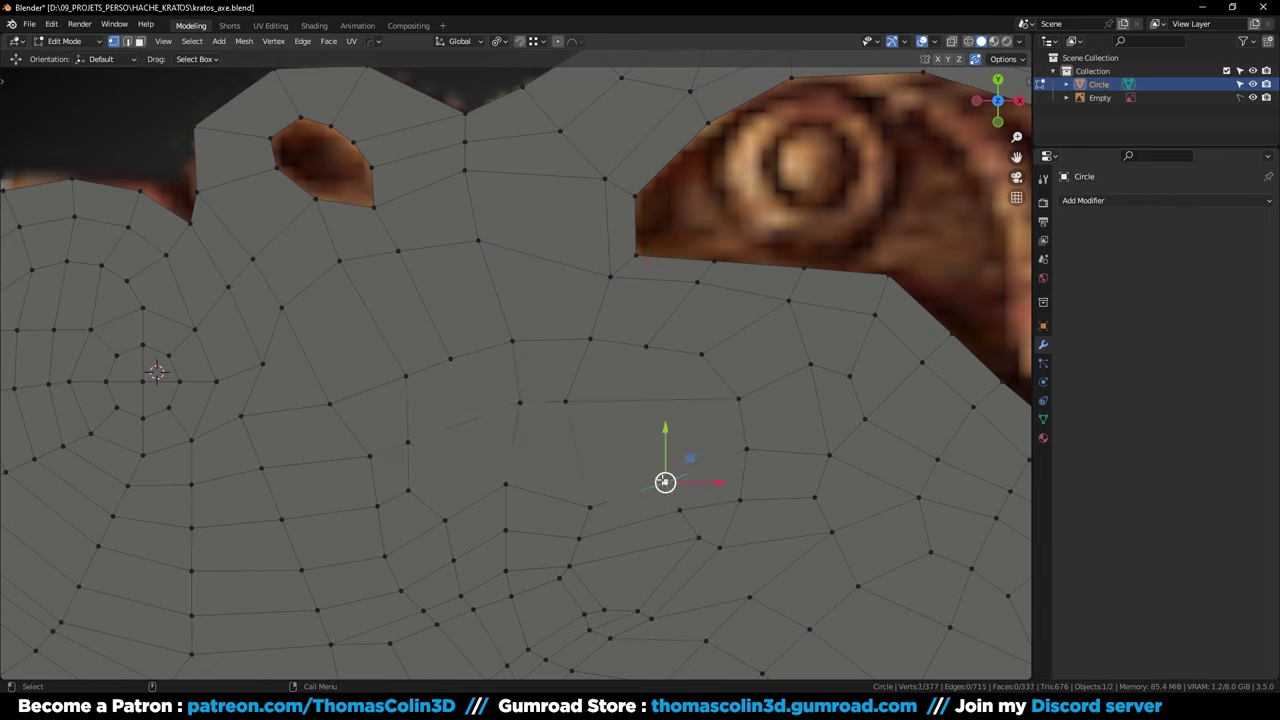
{"action": "key", "text": "j"}
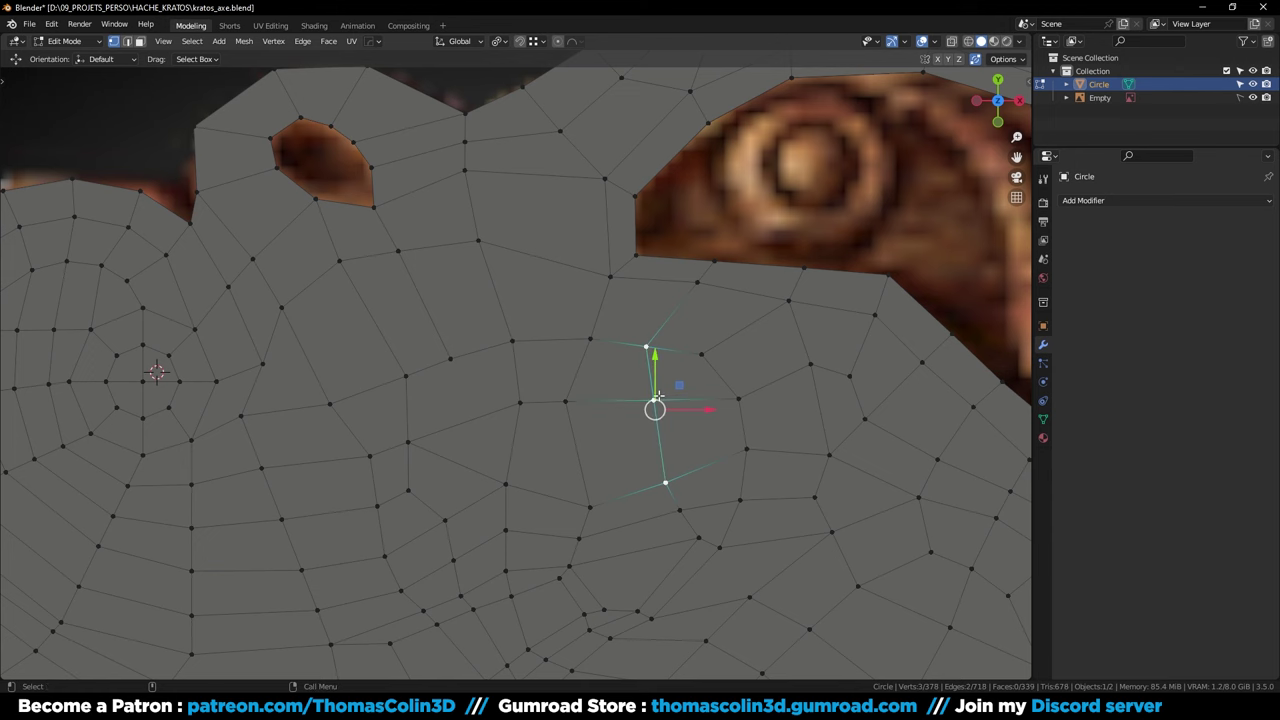
Slide the new crossing vertex along its edge and add a loop cut through the quad left of the notch
{"action": "left_click", "coordinate": [655, 401]}
{"action": "key", "text": "shift+v"}
{"action": "left_click", "coordinate": [640, 407]}
{"action": "key", "text": "2"}
{"action": "left_click", "coordinate": [488, 412]}
{"action": "key", "text": "ctrl+r"}
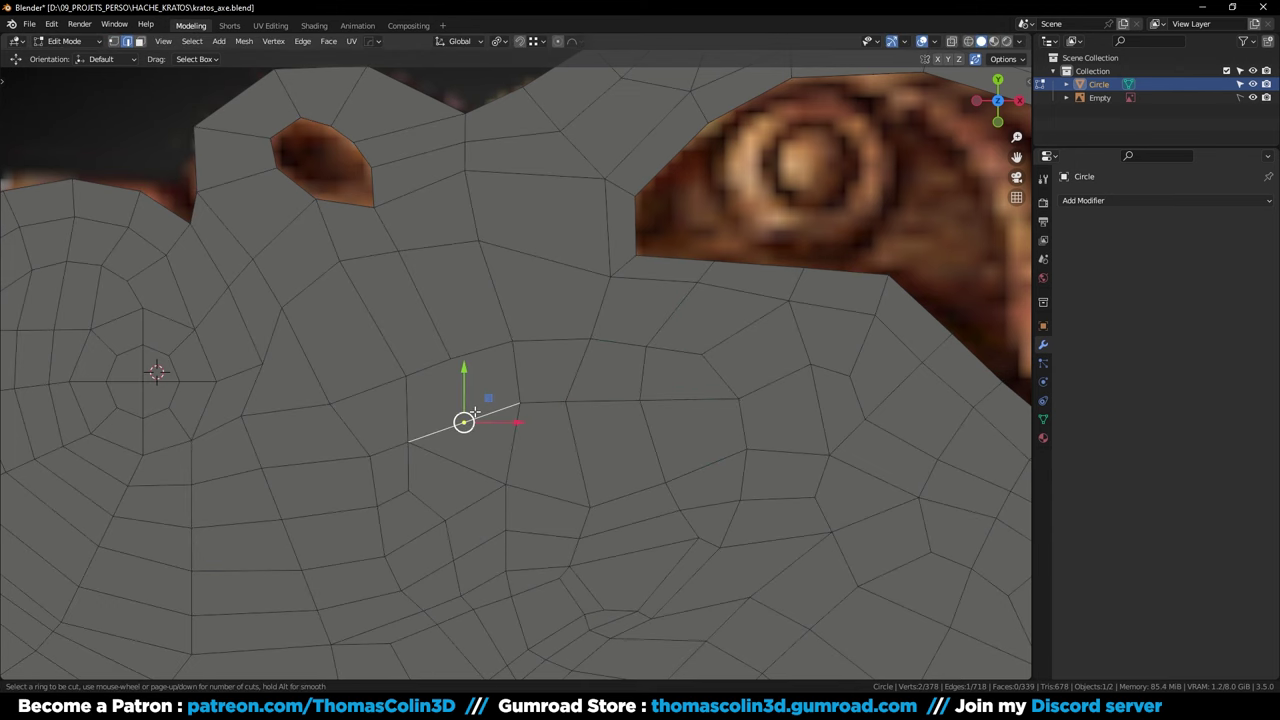
{"action": "left_click", "coordinate": [474, 412]}
{"action": "key", "text": "1"}
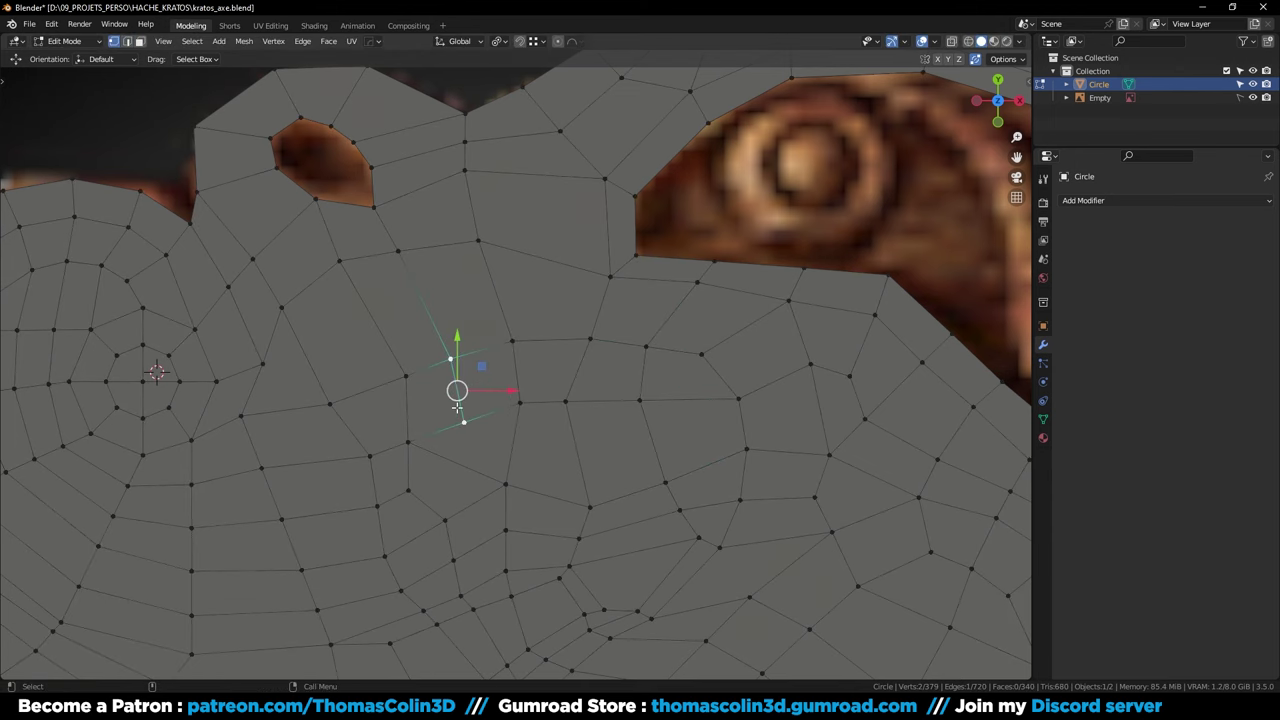
With the reference showing through, slide the patch's upper-right vertex by about 0.147, its upper notch vertex, and the left quad's new vertex by about 0.375
{"action": "key", "text": "alt+z"}
{"action": "left_click", "coordinate": [642, 350]}
{"action": "key", "text": "shift+v"}
{"action": "left_click", "coordinate": [653, 340]}
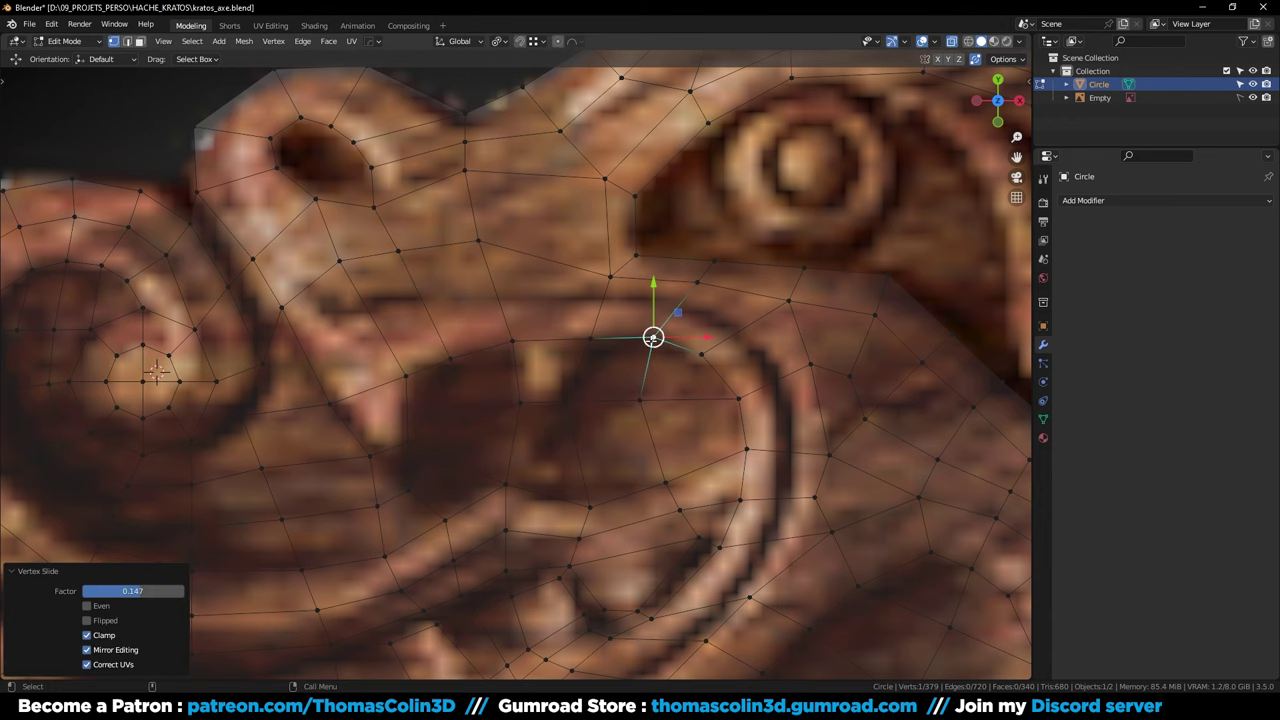
{"action": "left_click", "coordinate": [519, 351]}
{"action": "key", "text": "g"}
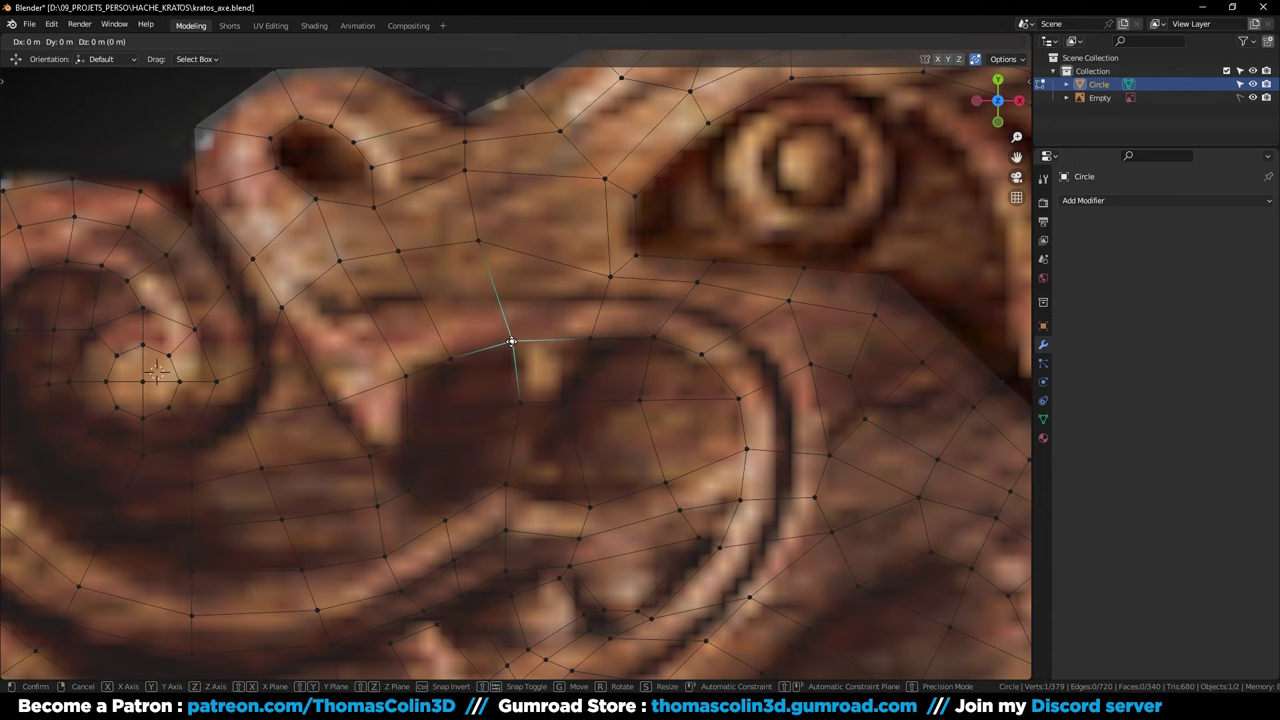
{"action": "key", "text": "g"}
{"action": "left_click", "coordinate": [519, 346]}
{"action": "left_click", "coordinate": [481, 431]}
{"action": "key", "text": "g"}
{"action": "key", "text": "g"}
{"action": "left_click", "coordinate": [482, 406]}
{"action": "key", "text": "alt+z"}
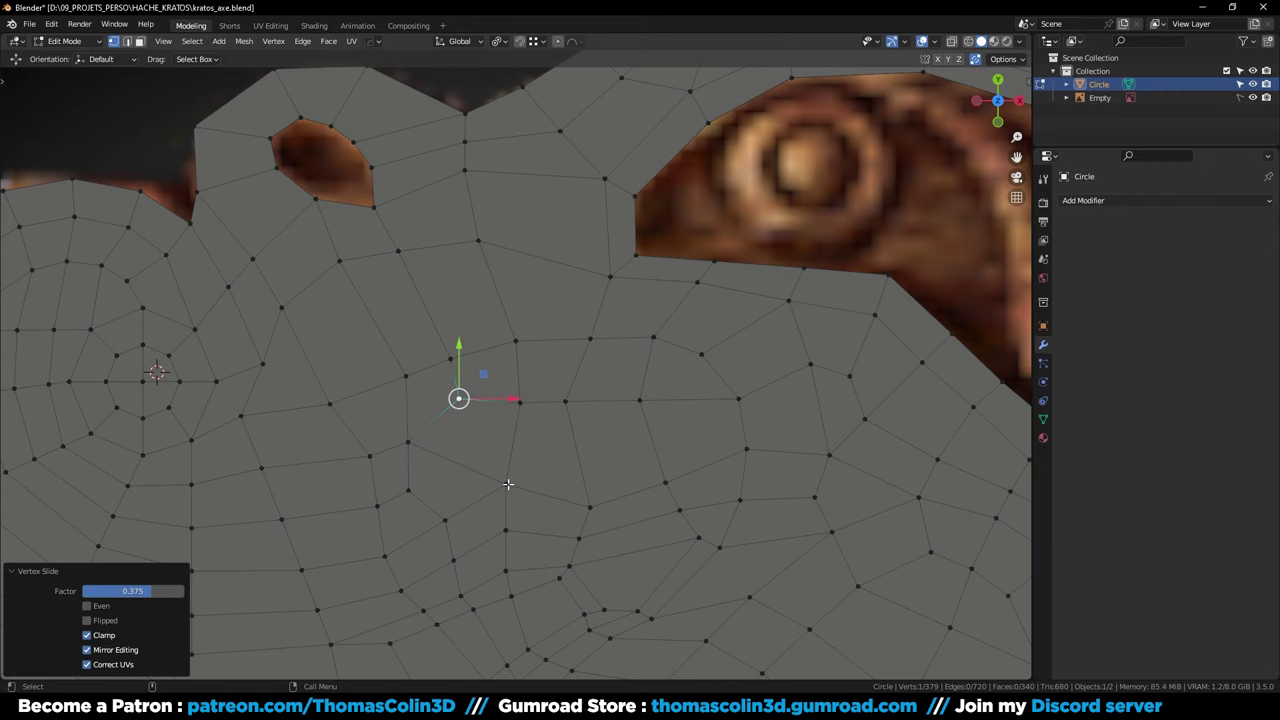
Add a centred loop cut across the brow band above the eye opening
{"action": "right_click_drag", "start_coordinate": [600, 380], "coordinate": [495, 116], "text": "alt"}
{"action": "middle_click_drag", "start_coordinate": [495, 116], "coordinate": [293, 202], "text": "alt"}
{"action": "key", "text": "2"}
{"action": "key", "text": "ctrl+r"}
{"action": "left_click", "coordinate": [594, 192]}
{"action": "right_click", "coordinate": [594, 192]}
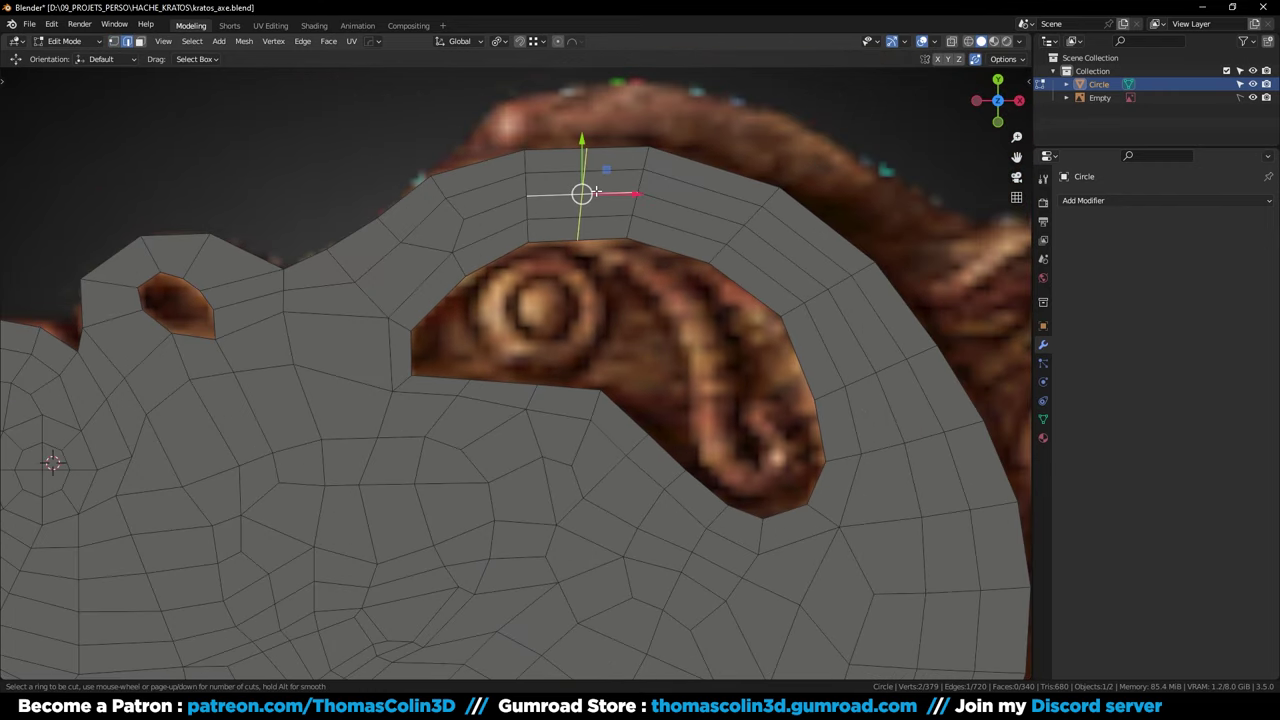
Extrude the eye opening's upper border edge into two segments along the carved curl, rotating them about -34.9° and 8.15° and narrowing the first
{"action": "left_click", "coordinate": [601, 239]}
{"action": "key", "text": "e"}
{"action": "left_click", "coordinate": [633, 259]}
{"action": "key", "text": "r"}
{"action": "left_click", "coordinate": [682, 230]}
{"action": "key", "text": "s"}
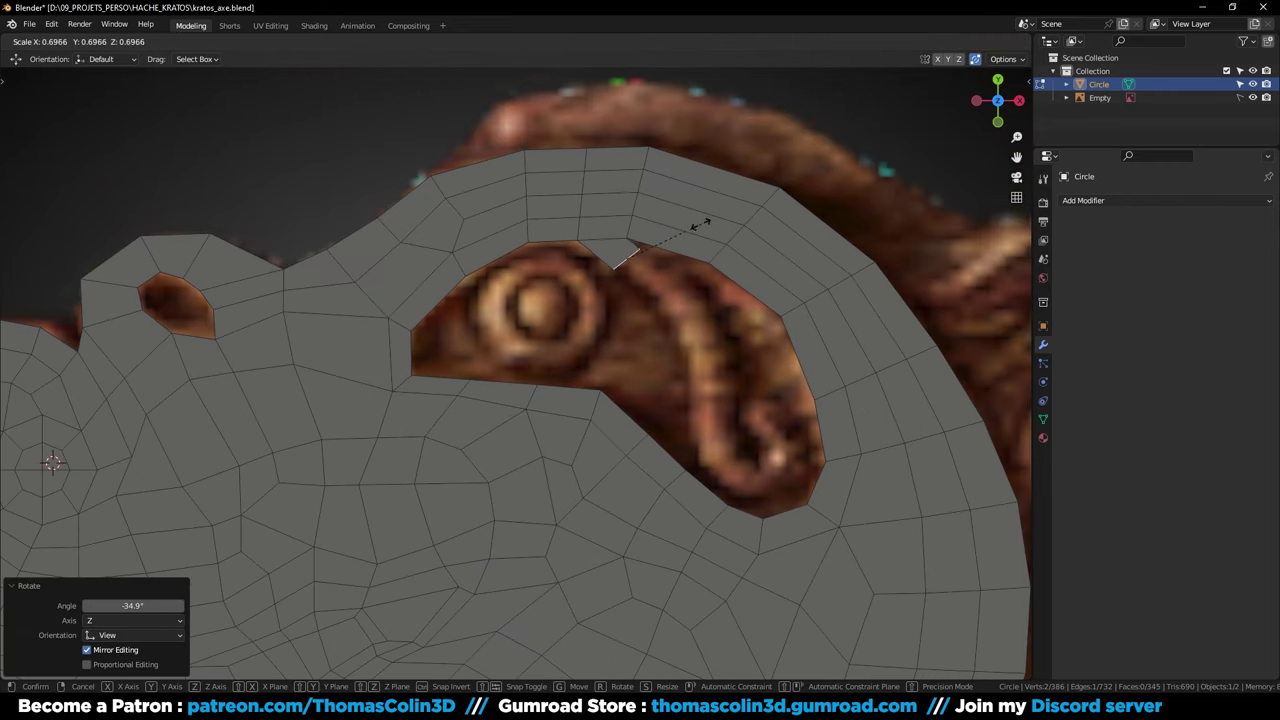
{"action": "left_click", "coordinate": [694, 226]}
{"action": "key", "text": "e"}
{"action": "left_click", "coordinate": [706, 280]}
{"action": "key", "text": "r"}
{"action": "left_click", "coordinate": [698, 266]}
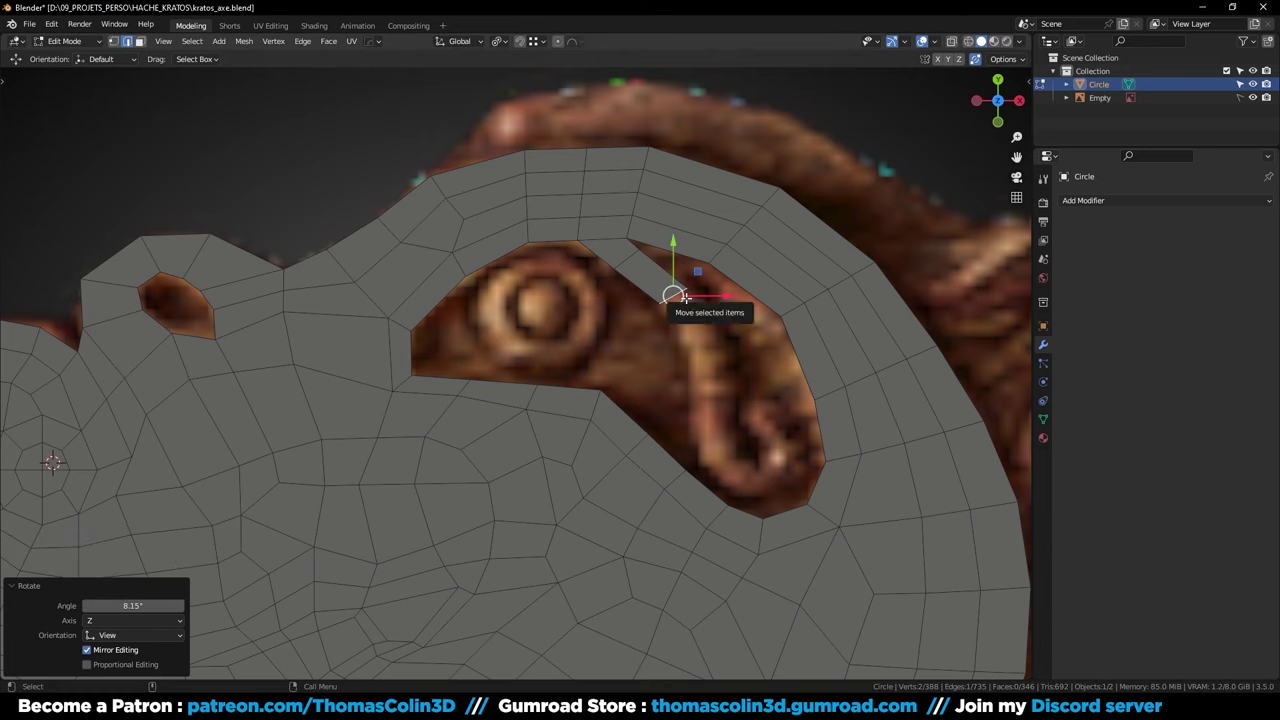
Extrude a third strip segment down the curl behind the eye, then rotate, scale and move its end edge to match the carving
{"action": "key", "text": "e"}
{"action": "left_click", "coordinate": [704, 348]}
{"action": "key", "text": "r"}
{"action": "left_click", "coordinate": [776, 311]}
{"action": "key", "text": "s"}
{"action": "left_click", "coordinate": [795, 302]}
{"action": "key", "text": "g"}
{"action": "key", "text": "g"}
{"action": "key", "text": "g"}
{"action": "left_click", "coordinate": [795, 303]}
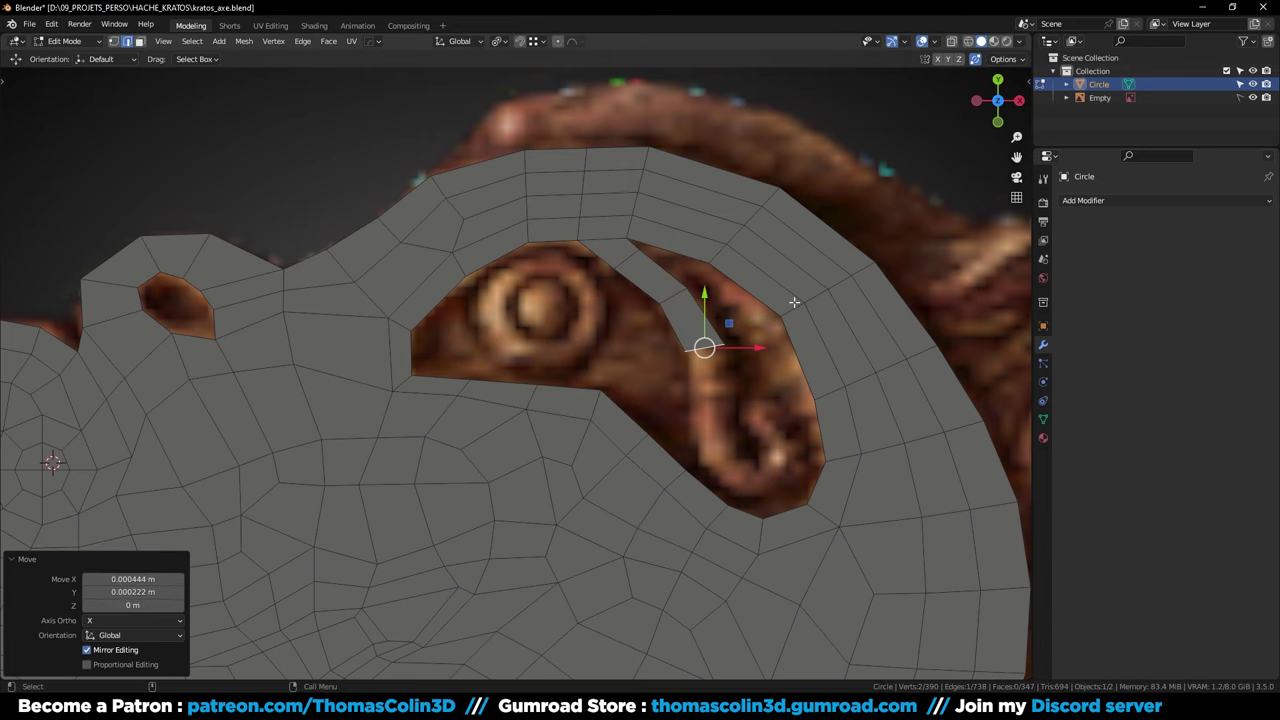
Extrude two more segments down the straight part of the curl, rotating the first by about 7.24° and aligning the second
{"action": "key", "text": "e"}
{"action": "left_click", "coordinate": [735, 405]}
{"action": "key", "text": "r"}
{"action": "left_click", "coordinate": [772, 371]}
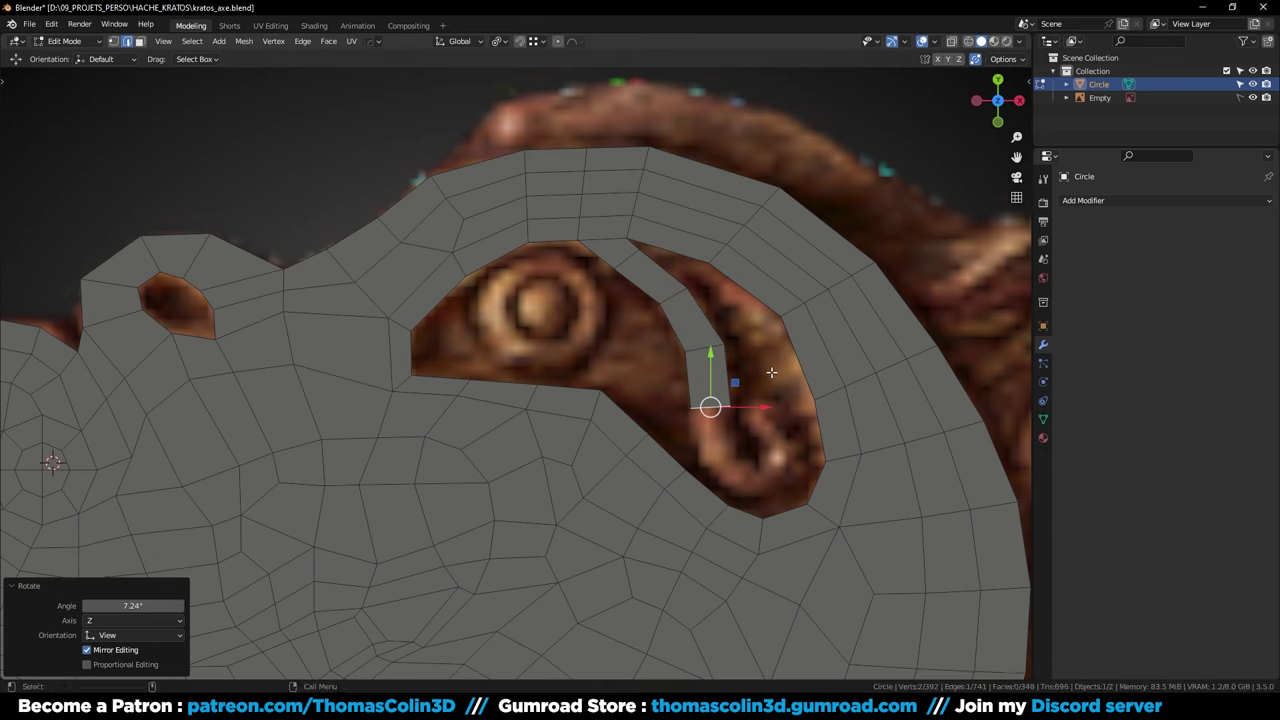
{"action": "key", "text": "g"}
{"action": "left_click", "coordinate": [771, 371]}
{"action": "key", "text": "e"}
{"action": "left_click", "coordinate": [752, 432]}
{"action": "key", "text": "r"}
{"action": "left_click", "coordinate": [792, 405]}
Extrude a segment into the lower bend of the curl, then rotate, scale and move its end edge to follow the carving
{"action": "middle_click_drag", "start_coordinate": [782, 435], "coordinate": [750, 392], "text": "shift"}
{"action": "middle_click_drag", "start_coordinate": [750, 392], "coordinate": [762, 380], "text": "ctrl"}
{"action": "key", "text": "e"}
{"action": "left_click", "coordinate": [790, 434]}
{"action": "key", "text": "r"}
{"action": "left_click", "coordinate": [838, 371]}
{"action": "key", "text": "s"}
{"action": "left_click", "coordinate": [867, 382]}
{"action": "key", "text": "g"}
{"action": "left_click", "coordinate": [874, 388]}
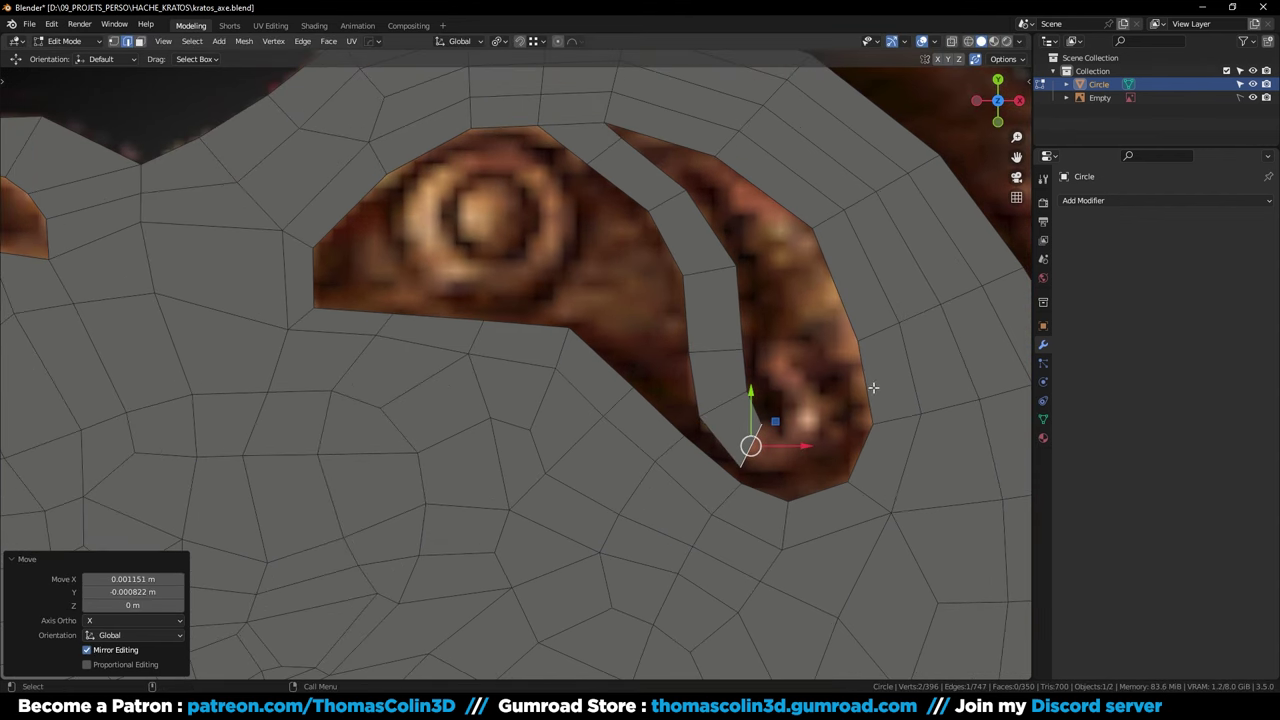
{"action": "key", "text": "r"}
{"action": "left_click", "coordinate": [867, 404]}
Extrude a segment along the bottom of the curl, rotating and moving its end edge into line with the turn
{"action": "key", "text": "e"}
{"action": "key", "text": "r"}
{"action": "left_click", "coordinate": [856, 348]}
{"action": "key", "text": "g"}
{"action": "left_click", "coordinate": [860, 347]}
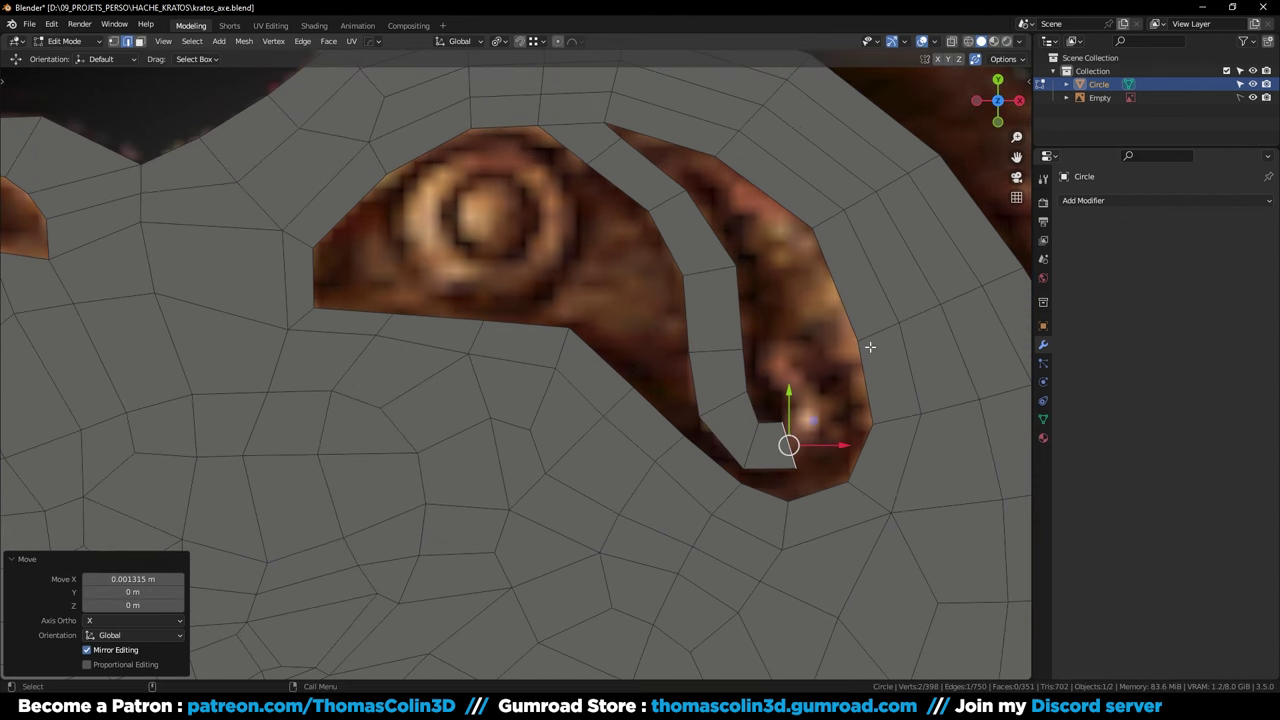
{"action": "key", "text": "r"}
{"action": "left_click", "coordinate": [864, 338]}
Extrude the strip up the outer side of the curl, rotating its end edge about -48.1° and adjusting its width
{"action": "key", "text": "e"}
{"action": "left_click", "coordinate": [864, 370]}
{"action": "key", "text": "r"}
{"action": "left_click", "coordinate": [841, 315]}
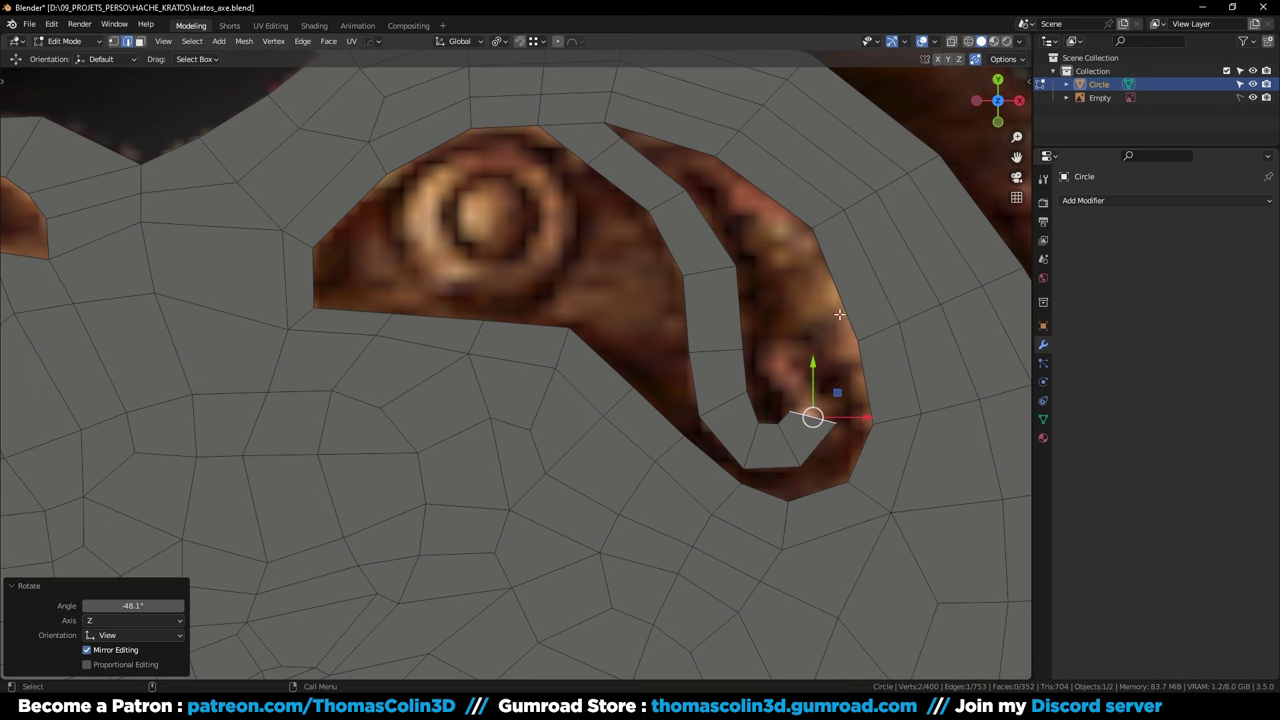
{"action": "key", "text": "s"}
{"action": "left_click", "coordinate": [884, 337]}
{"action": "key", "text": "r"}
{"action": "left_click", "coordinate": [870, 336]}
Extrude the strip upward on the inner turn of the curl, moving its end edge and rotating it a final -10.3°
{"action": "key", "text": "e"}
{"action": "left_click", "coordinate": [860, 281]}
{"action": "key", "text": "r"}
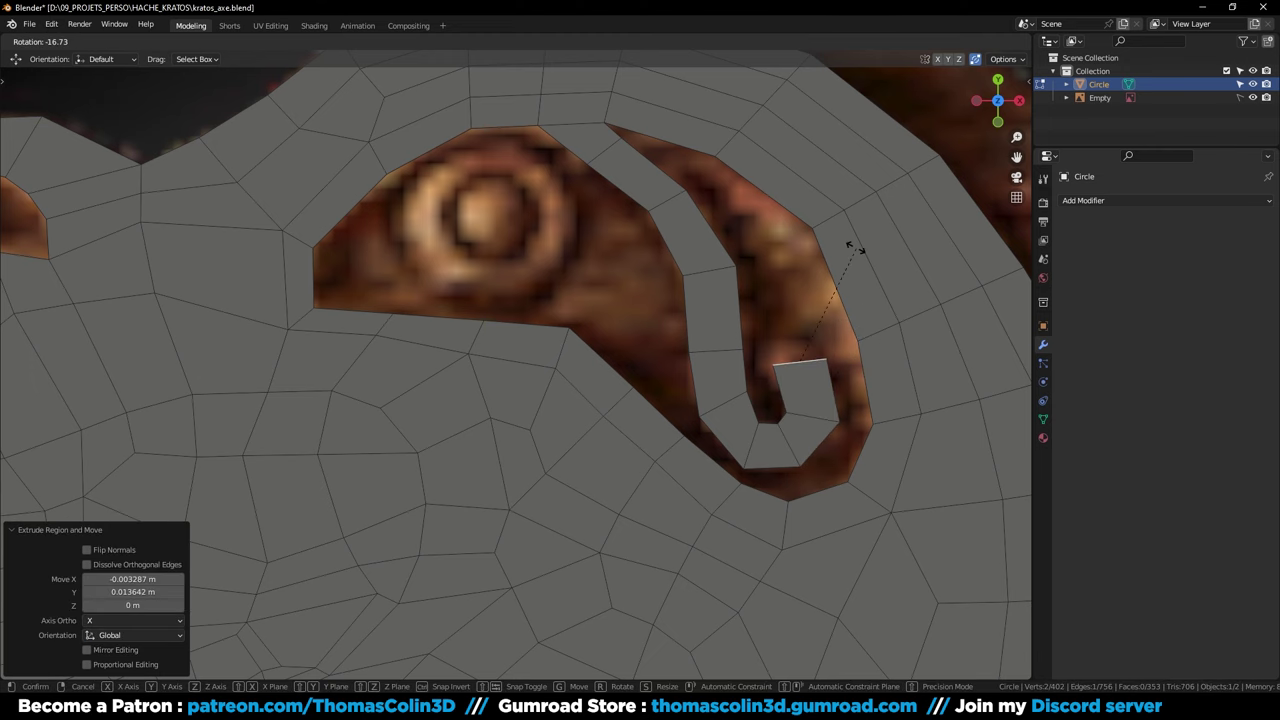
{"action": "left_click", "coordinate": [813, 240]}
{"action": "key", "text": "g"}
{"action": "left_click", "coordinate": [851, 265]}
{"action": "key", "text": "r"}
{"action": "left_click", "coordinate": [842, 262]}
Extrude the closing segment at the tip of the curl and scale its end edge to 0.652
{"action": "key", "text": "e"}
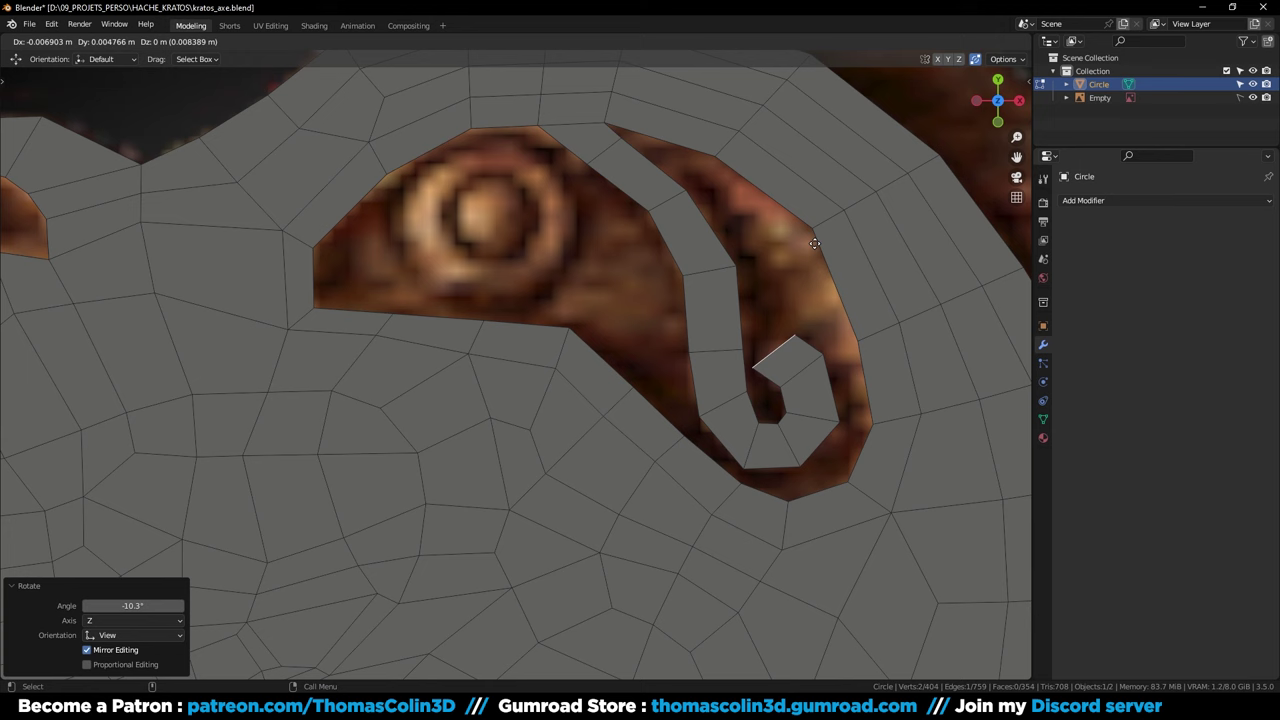
{"action": "left_click", "coordinate": [807, 236]}
{"action": "key", "text": "s"}
{"action": "left_click", "coordinate": [857, 272]}
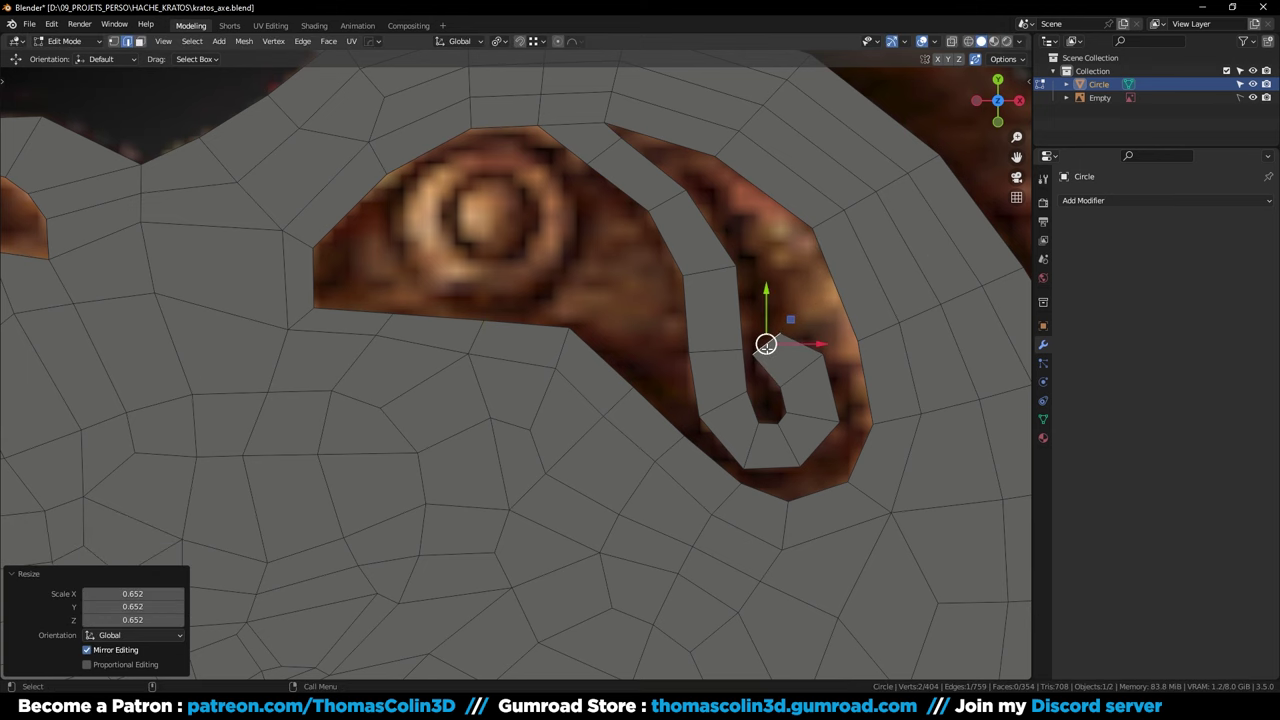
Add a centred loop cut along the full length of the curl strip
{"action": "key", "text": "ctrl+r"}
{"action": "left_click", "coordinate": [766, 343]}
{"action": "right_click", "coordinate": [767, 347]}
Round the tip of the curl by sliding its inner end vertex by 0.290 and its outer end vertex by 0.245
{"action": "middle_click_drag", "start_coordinate": [797, 366], "coordinate": [783, 354], "text": "ctrl"}
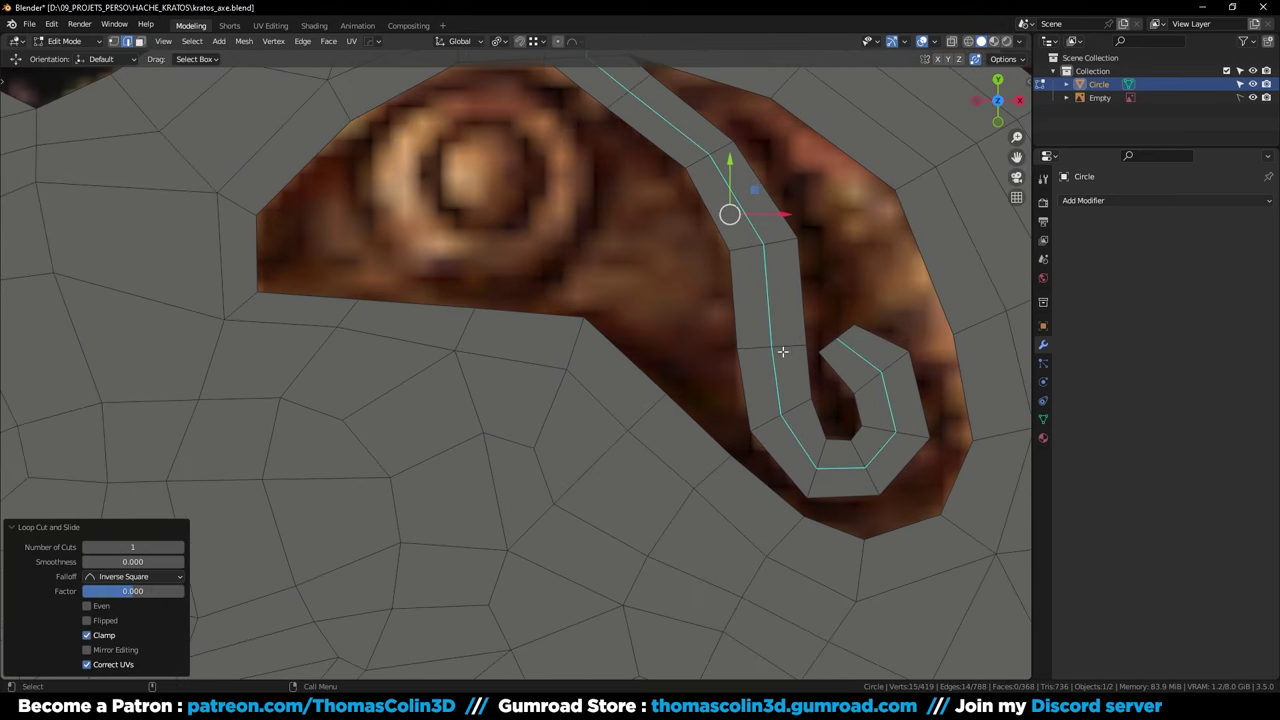
{"action": "key", "text": "1"}
{"action": "left_click", "coordinate": [817, 353]}
{"action": "key", "text": "g"}
{"action": "key", "text": "g"}
{"action": "left_click", "coordinate": [835, 368]}
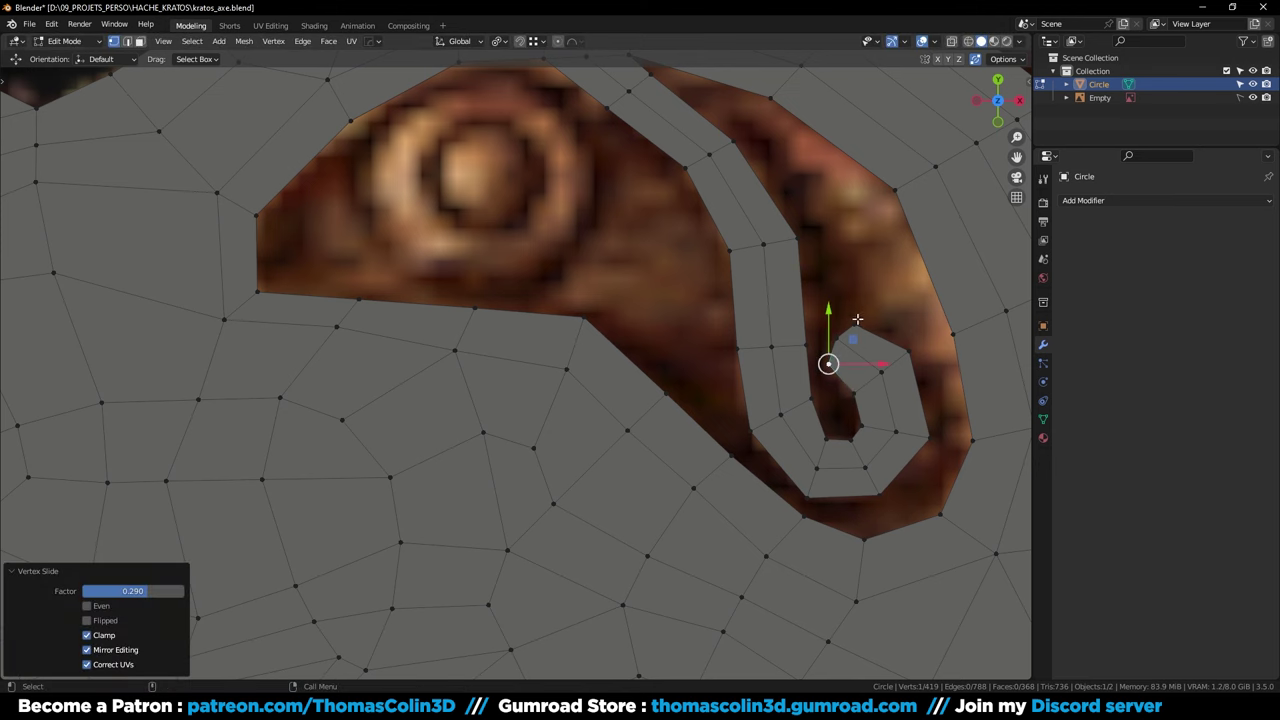
{"action": "left_click", "coordinate": [857, 321]}
{"action": "key", "text": "g"}
{"action": "key", "text": "g"}
{"action": "left_click", "coordinate": [866, 327]}
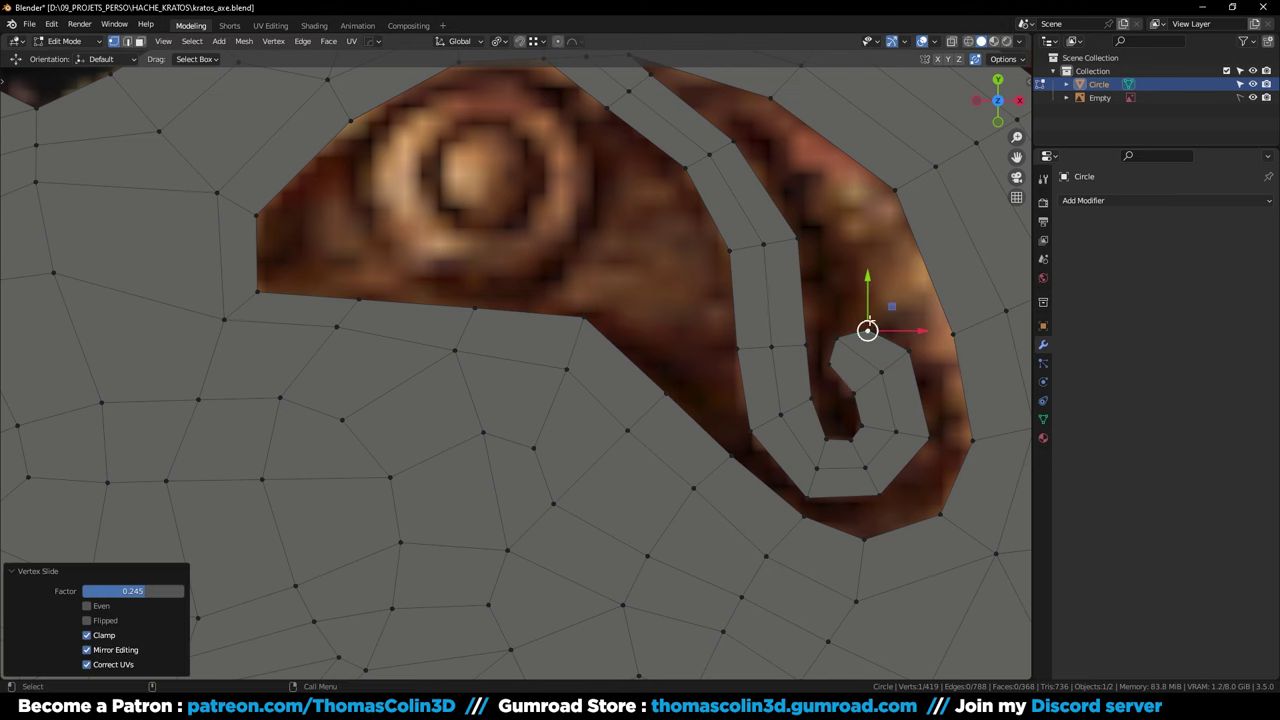
Apply Set Flow to the four cross edge loops of the brow band above the eye and check them against the reference
{"action": "scroll", "coordinate": [585, 171], "scroll_direction": "down", "scroll_amount": 2}
{"action": "middle_click_drag", "start_coordinate": [585, 171], "coordinate": [624, 342], "text": "shift"}
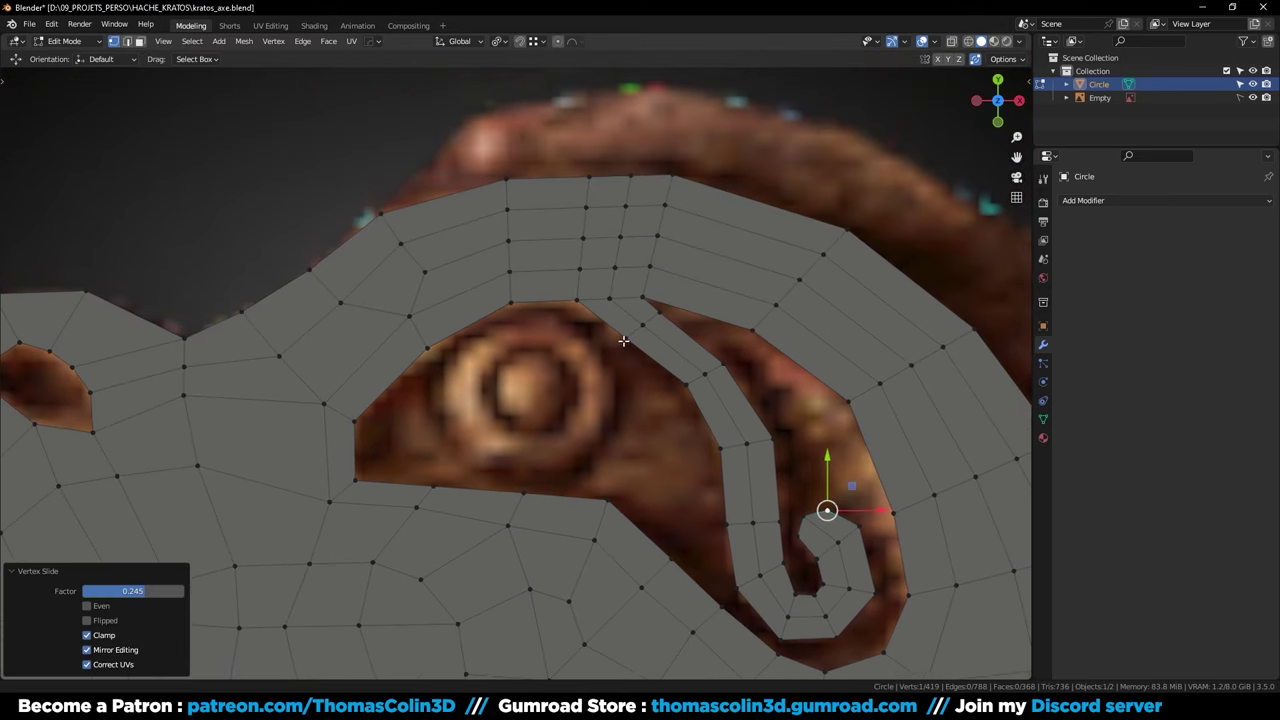
{"action": "key", "text": "2"}
{"action": "left_click", "coordinate": [574, 274], "text": "alt+shift"}
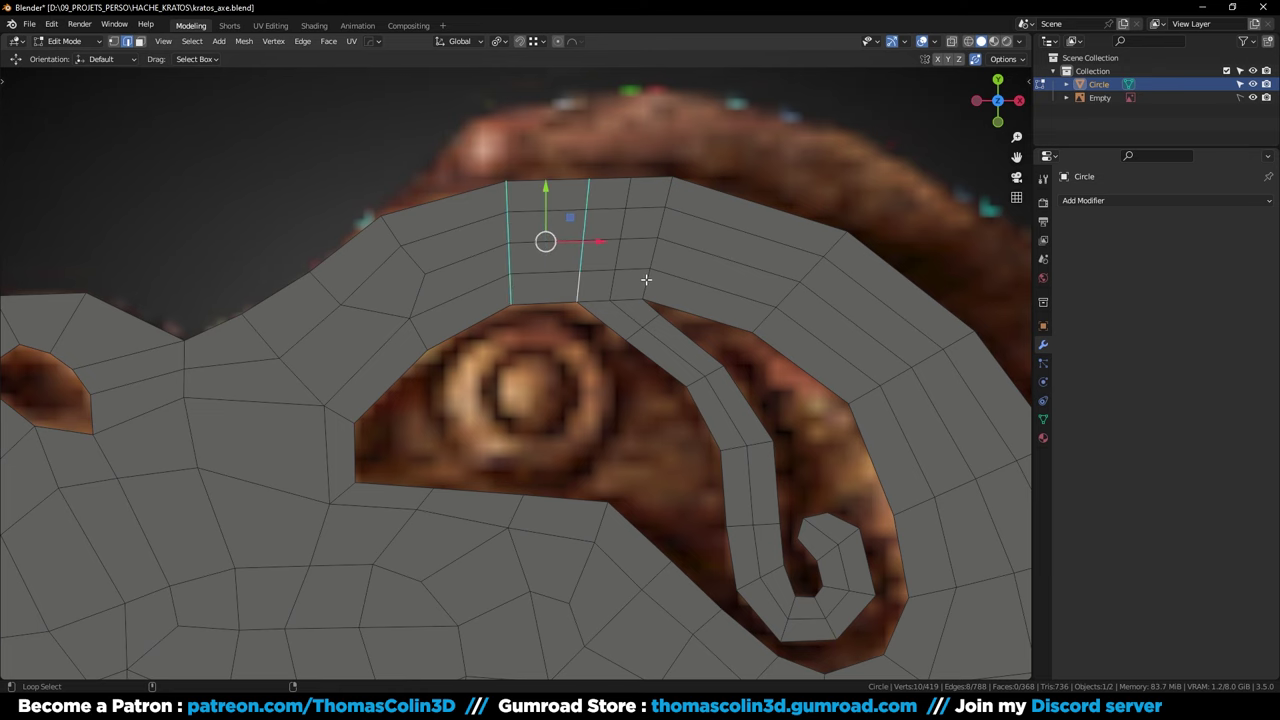
{"action": "left_click", "coordinate": [646, 280], "text": "alt+shift"}
{"action": "left_click", "coordinate": [612, 281], "text": "shift"}
{"action": "left_click", "coordinate": [621, 197], "text": "ctrl"}
{"action": "right_click", "coordinate": [841, 178]}
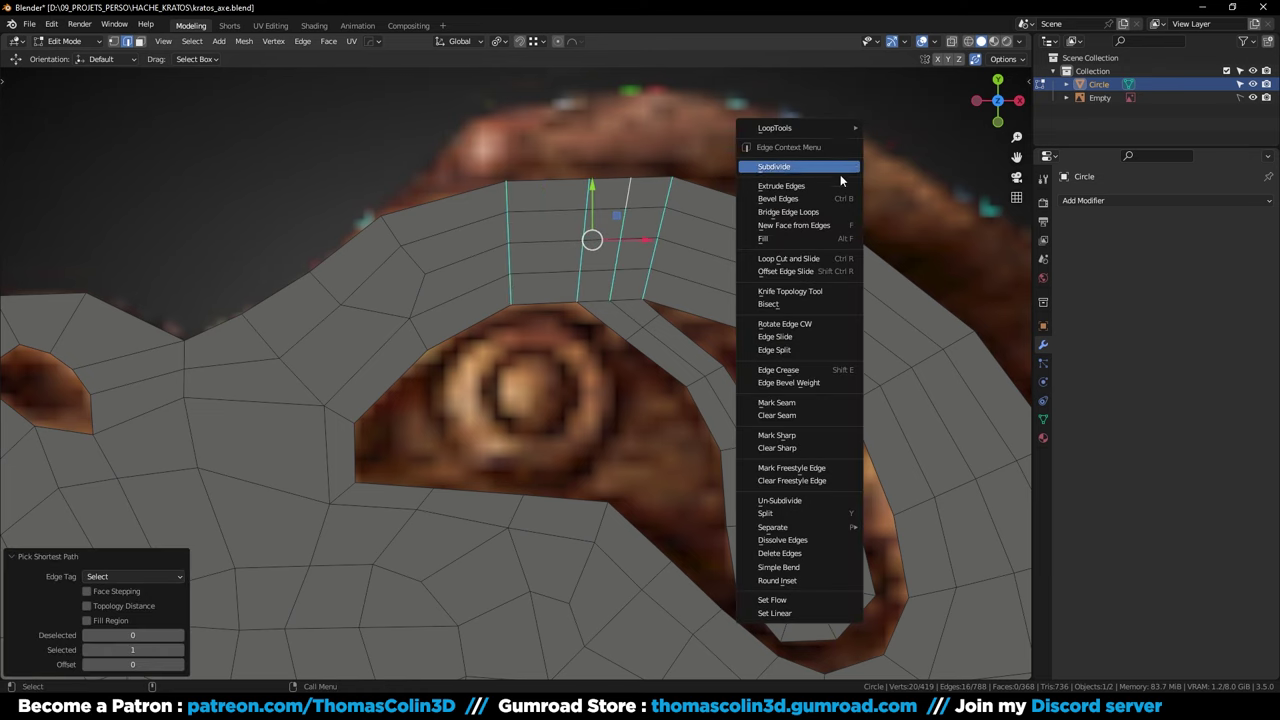
{"action": "left_click", "coordinate": [772, 600]}
{"action": "key", "text": "1"}
{"action": "key", "text": "alt+z"}
{"action": "key", "text": "alt+a"}
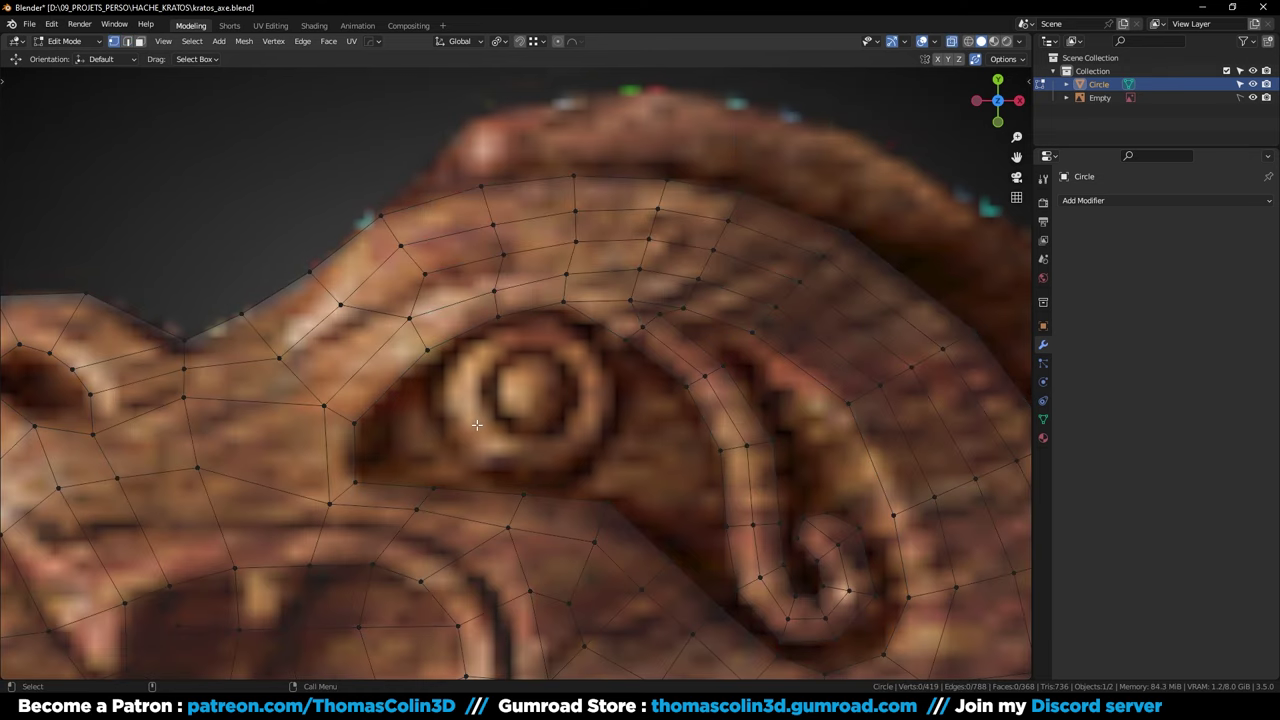
{"action": "key", "text": "alt+z"}
{"action": "middle_click_drag", "start_coordinate": [503, 276], "coordinate": [496, 325], "text": "ctrl"}
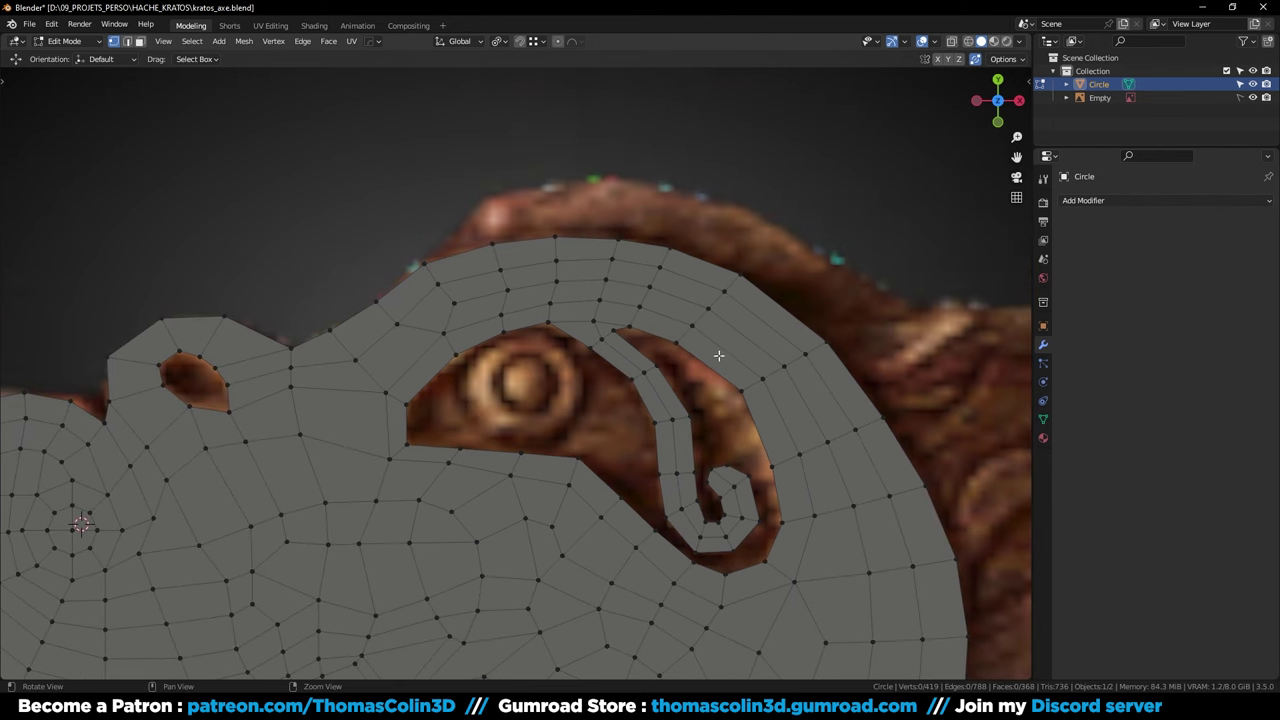
Apply Set Flow to the next cross edge loop of the brow band, behind the curl's root, and clear the selection
{"action": "middle_click_drag", "start_coordinate": [717, 354], "coordinate": [647, 368], "text": "shift"}
{"action": "middle_click_drag", "start_coordinate": [647, 368], "coordinate": [654, 334], "text": "ctrl"}
{"action": "key", "text": "2"}
{"action": "key", "text": "alt+z"}
{"action": "left_click", "coordinate": [705, 282], "text": "ctrl"}
{"action": "right_click", "coordinate": [884, 301]}
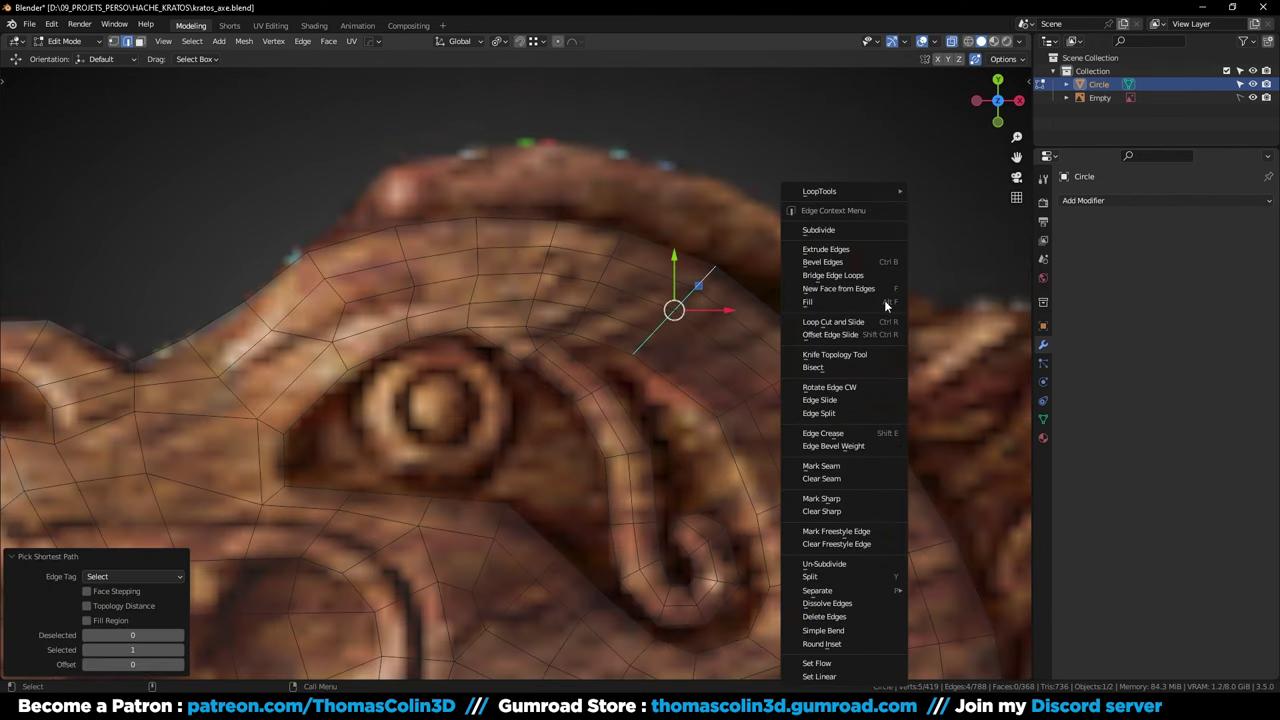
{"action": "left_click", "coordinate": [866, 666]}
{"action": "key", "text": "alt+a"}
{"action": "middle_click_drag", "start_coordinate": [632, 258], "coordinate": [625, 234], "text": "ctrl"}
{"action": "key", "text": "alt+z"}
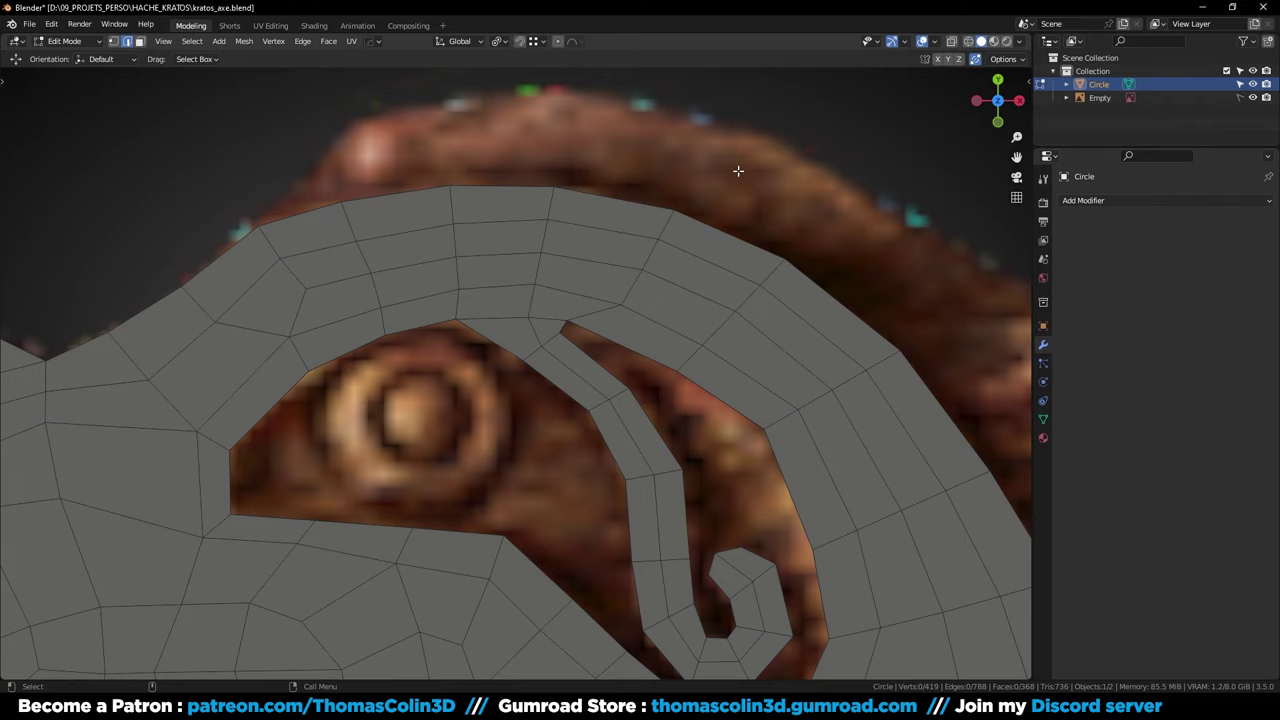
Fill the upper end of the gap between the curl strip and the outer band with two quads
{"action": "middle_click_drag", "start_coordinate": [737, 171], "coordinate": [657, 258], "text": "ctrl"}
{"action": "middle_click_drag", "start_coordinate": [623, 311], "coordinate": [694, 274], "text": "shift"}
{"action": "middle_click_drag", "start_coordinate": [669, 388], "coordinate": [473, 307], "text": "ctrl"}
{"action": "left_click", "coordinate": [575, 259]}
{"action": "left_click", "coordinate": [604, 243], "text": "shift"}
{"action": "key", "text": "f"}
{"action": "left_click", "coordinate": [639, 328]}
{"action": "left_click", "coordinate": [700, 302], "text": "shift"}
{"action": "key", "text": "f"}
Close the narrow opening inside the curl with three quads between its tip and the inner side of the strip
{"action": "middle_click_drag", "start_coordinate": [650, 457], "coordinate": [630, 324], "text": "shift"}
{"action": "middle_click_drag", "start_coordinate": [645, 440], "coordinate": [645, 408], "text": "ctrl"}
{"action": "left_click", "coordinate": [691, 422]}
{"action": "left_click", "coordinate": [701, 436]}
{"action": "left_click", "coordinate": [721, 406], "text": "shift"}
{"action": "key", "text": "f"}
{"action": "left_click", "coordinate": [685, 409]}
{"action": "left_click", "coordinate": [698, 374], "text": "shift"}
{"action": "key", "text": "f"}
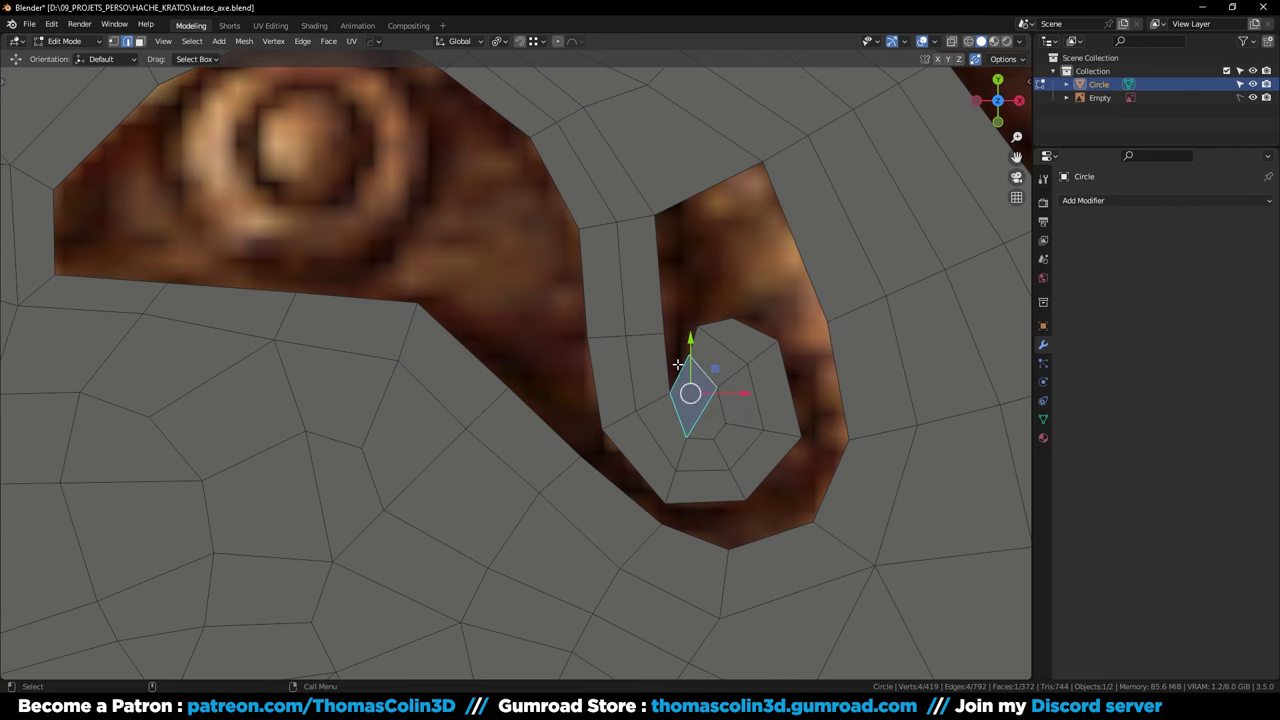
{"action": "left_click", "coordinate": [672, 362]}
{"action": "left_click", "coordinate": [692, 345], "text": "shift"}
{"action": "key", "text": "f"}
Bridge the curl to the surrounding mesh with one quad on its outer side and two quads beneath it
{"action": "left_click", "coordinate": [793, 383]}
{"action": "left_click", "coordinate": [835, 388], "text": "shift"}
{"action": "key", "text": "f"}
{"action": "left_click", "coordinate": [637, 472]}
{"action": "left_click", "coordinate": [624, 489], "text": "shift"}
{"action": "key", "text": "f"}
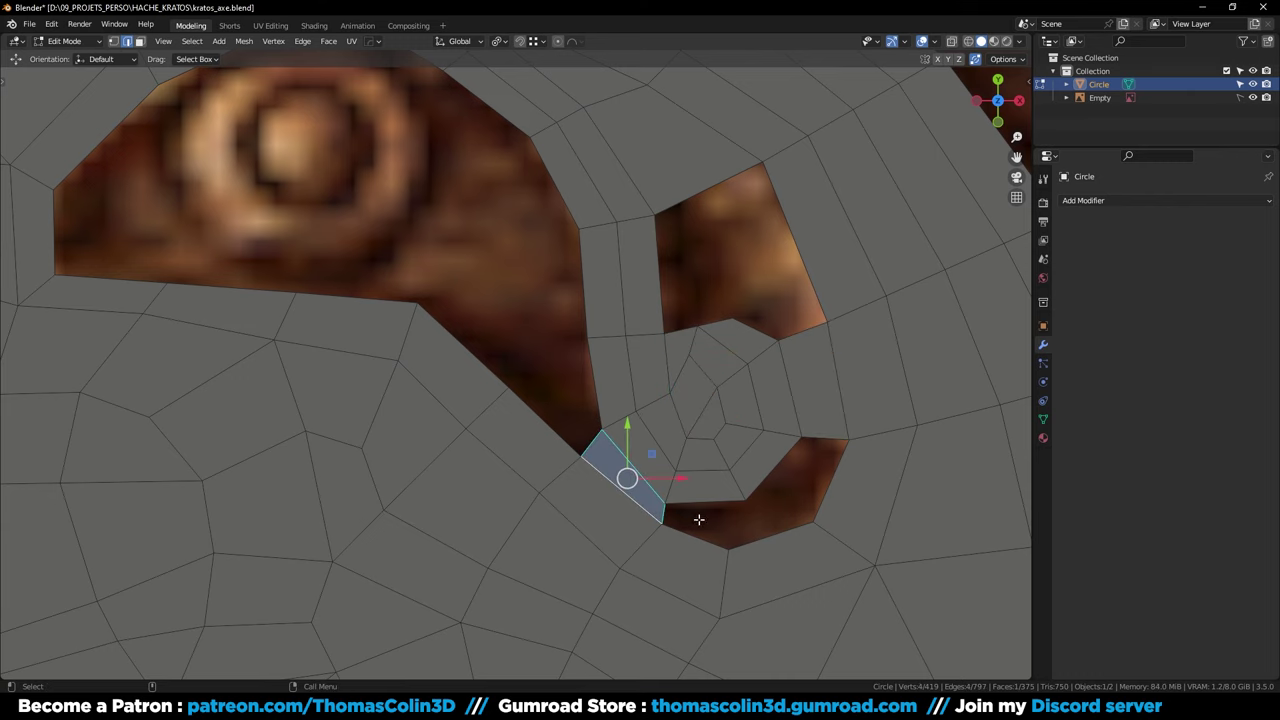
{"action": "left_click", "coordinate": [702, 505]}
{"action": "left_click", "coordinate": [698, 534], "text": "shift"}
Delete the quad on the curl's outer side and fill the lower part of that gap with two new quads
{"action": "middle_click_drag", "start_coordinate": [774, 538], "coordinate": [632, 497], "text": "shift"}
{"action": "middle_click_drag", "start_coordinate": [656, 440], "coordinate": [660, 457], "text": "ctrl"}
{"action": "key", "text": "3"}
{"action": "left_click", "coordinate": [683, 334]}
{"action": "key", "text": "x"}
{"action": "left_click", "coordinate": [665, 331]}
{"action": "key", "text": "2"}
{"action": "left_click", "coordinate": [627, 441]}
{"action": "left_click", "coordinate": [645, 499], "text": "shift"}
{"action": "key", "text": "f"}
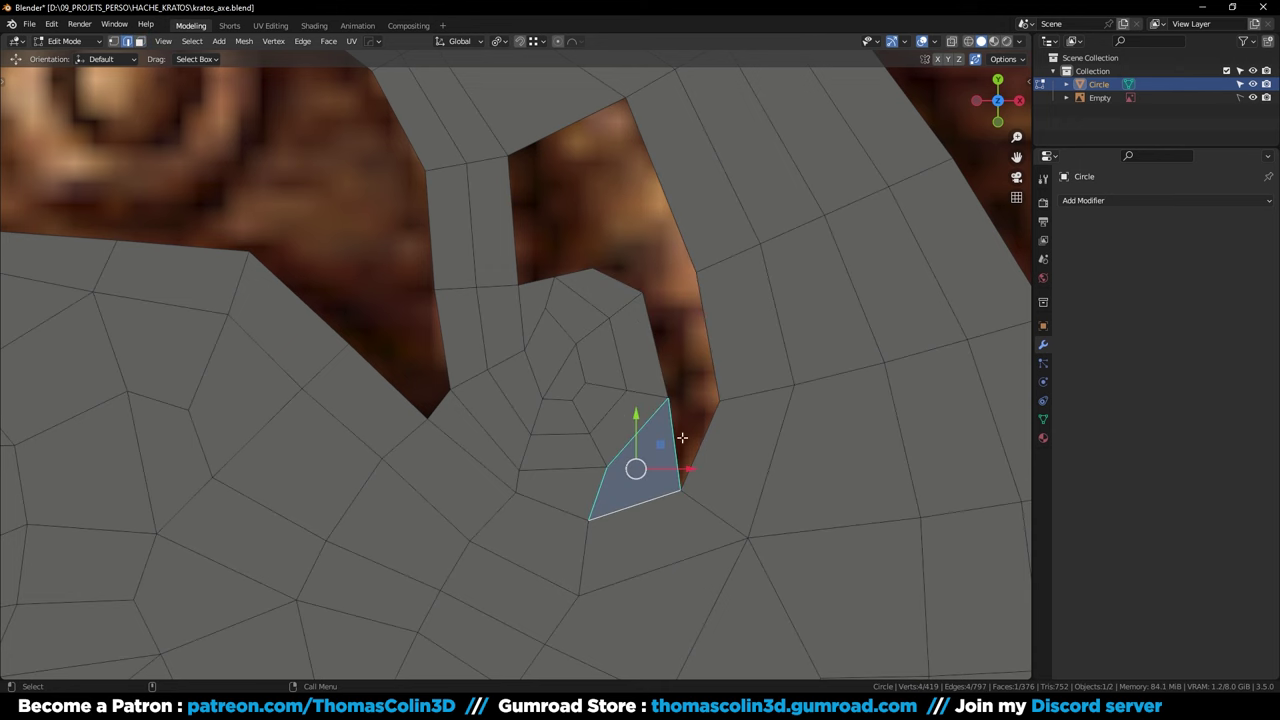
{"action": "left_click", "coordinate": [676, 422]}
{"action": "left_click", "coordinate": [724, 369], "text": "shift"}
{"action": "key", "text": "f"}
Add a centred loop cut across the outer band beside the opening, and join its lower edge to the curl with a quad
{"action": "middle_click_drag", "start_coordinate": [657, 283], "coordinate": [662, 352], "text": "shift"}
{"action": "left_click", "coordinate": [737, 226]}
{"action": "key", "text": "ctrl+r"}
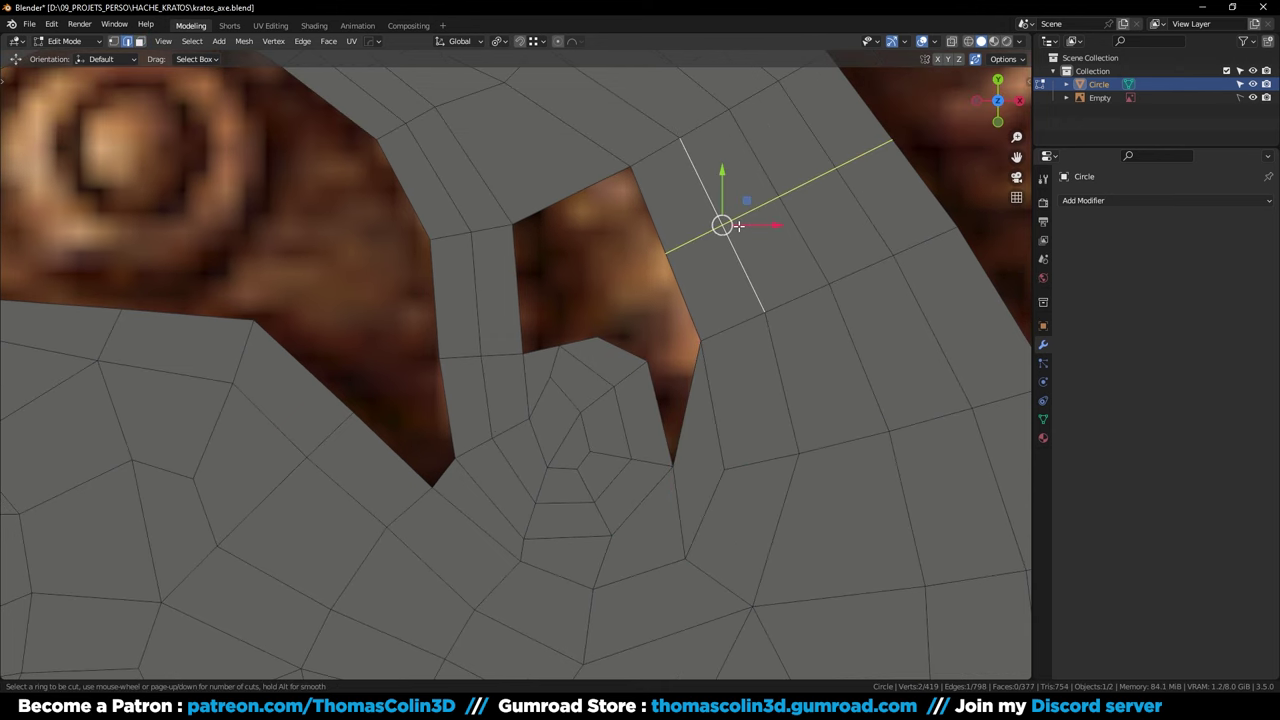
{"action": "left_click", "coordinate": [737, 226]}
{"action": "right_click", "coordinate": [705, 280]}
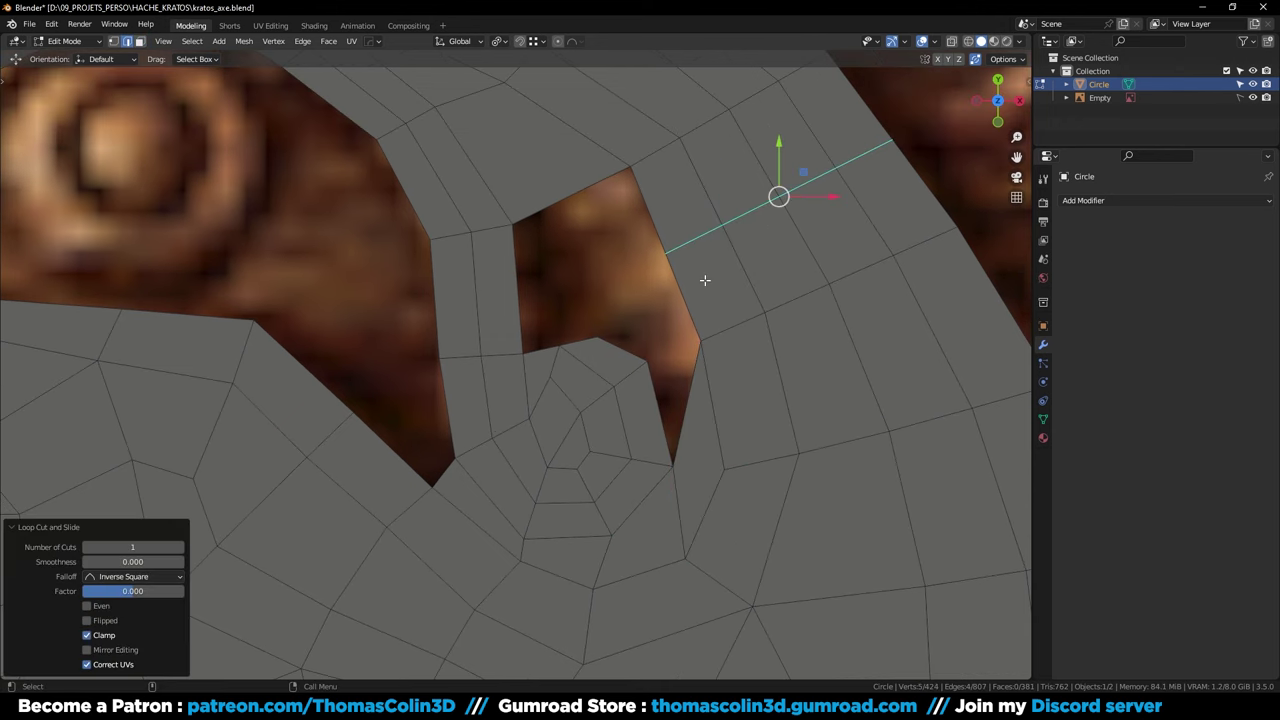
{"action": "left_click", "coordinate": [682, 301]}
{"action": "left_click", "coordinate": [655, 391], "text": "shift"}
{"action": "key", "text": "f"}
Apply Set Flow with Min Angle 0 to the three cross edge loops of the outer band beside the curl
{"action": "left_click", "coordinate": [656, 392]}
{"action": "scroll", "coordinate": [735, 300], "scroll_direction": "down", "scroll_amount": 2}
{"action": "middle_click_drag", "start_coordinate": [737, 294], "coordinate": [717, 329], "text": "shift"}
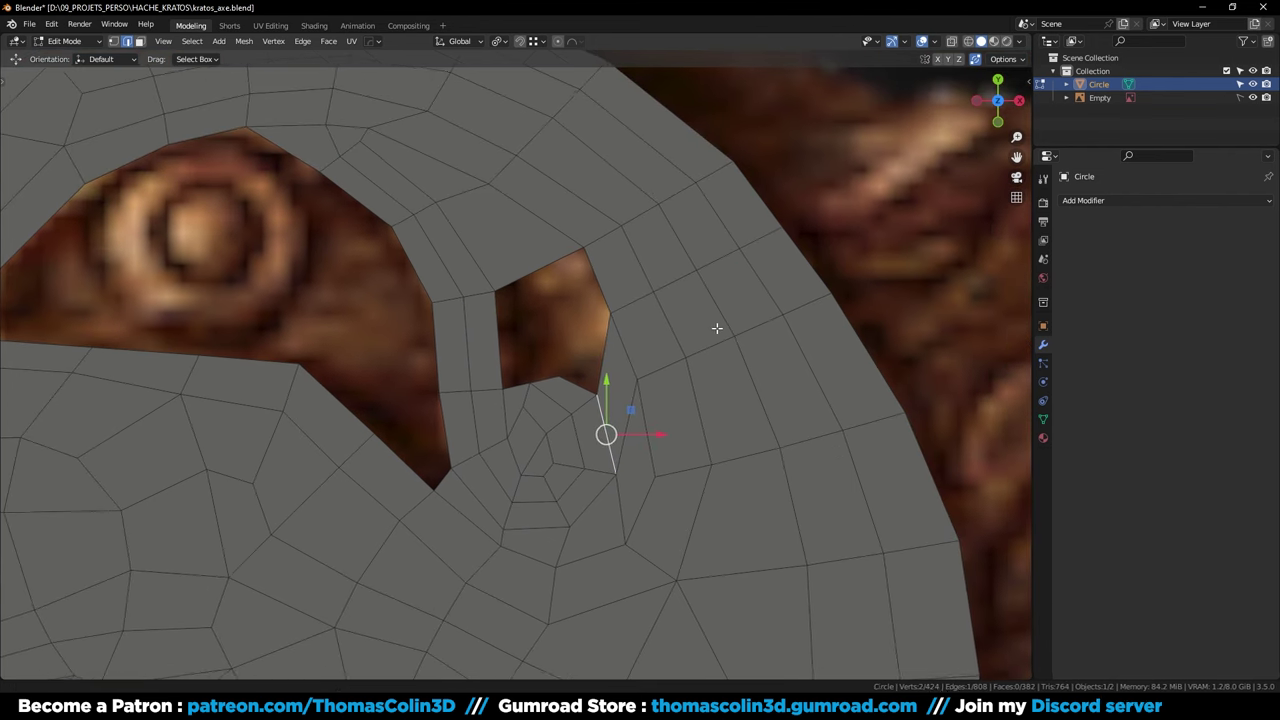
{"action": "left_click", "coordinate": [677, 361]}
{"action": "left_click", "coordinate": [812, 306], "text": "ctrl"}
{"action": "left_click", "coordinate": [645, 299], "text": "shift"}
{"action": "left_click", "coordinate": [766, 240], "text": "ctrl"}
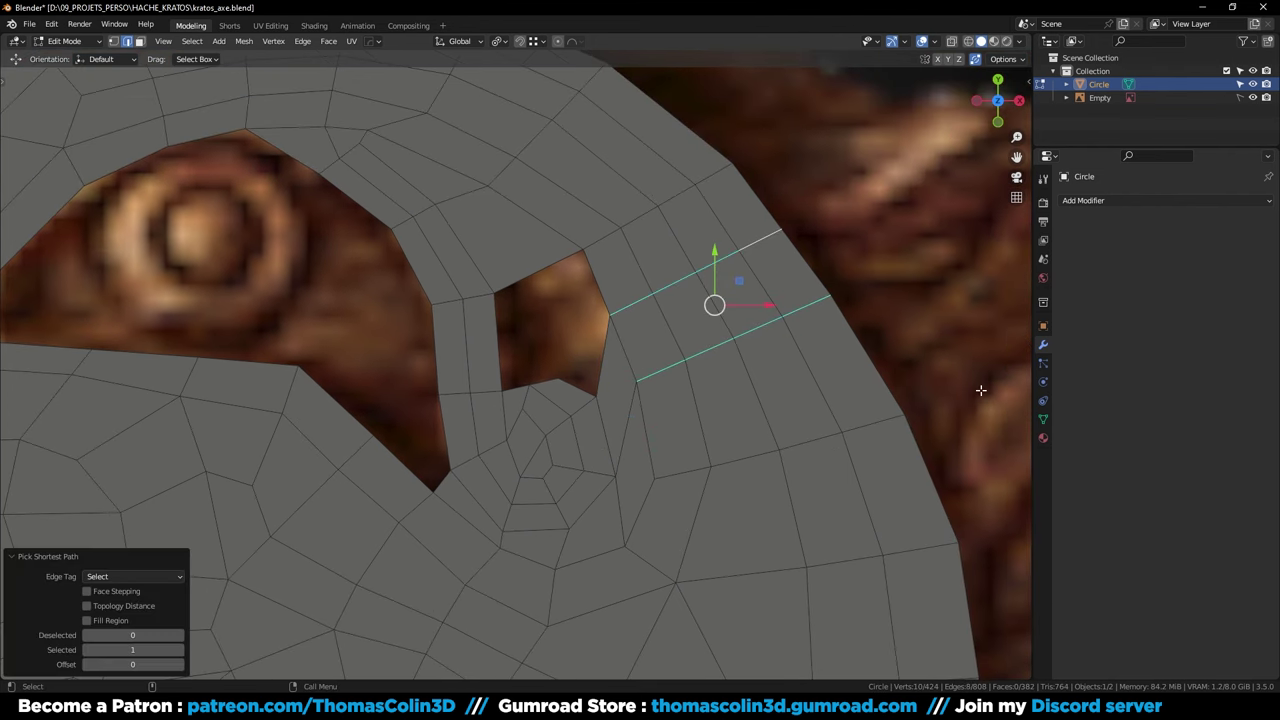
{"action": "left_click", "coordinate": [687, 468], "text": "shift"}
{"action": "left_click", "coordinate": [871, 424], "text": "ctrl"}
{"action": "right_click", "coordinate": [975, 440]}
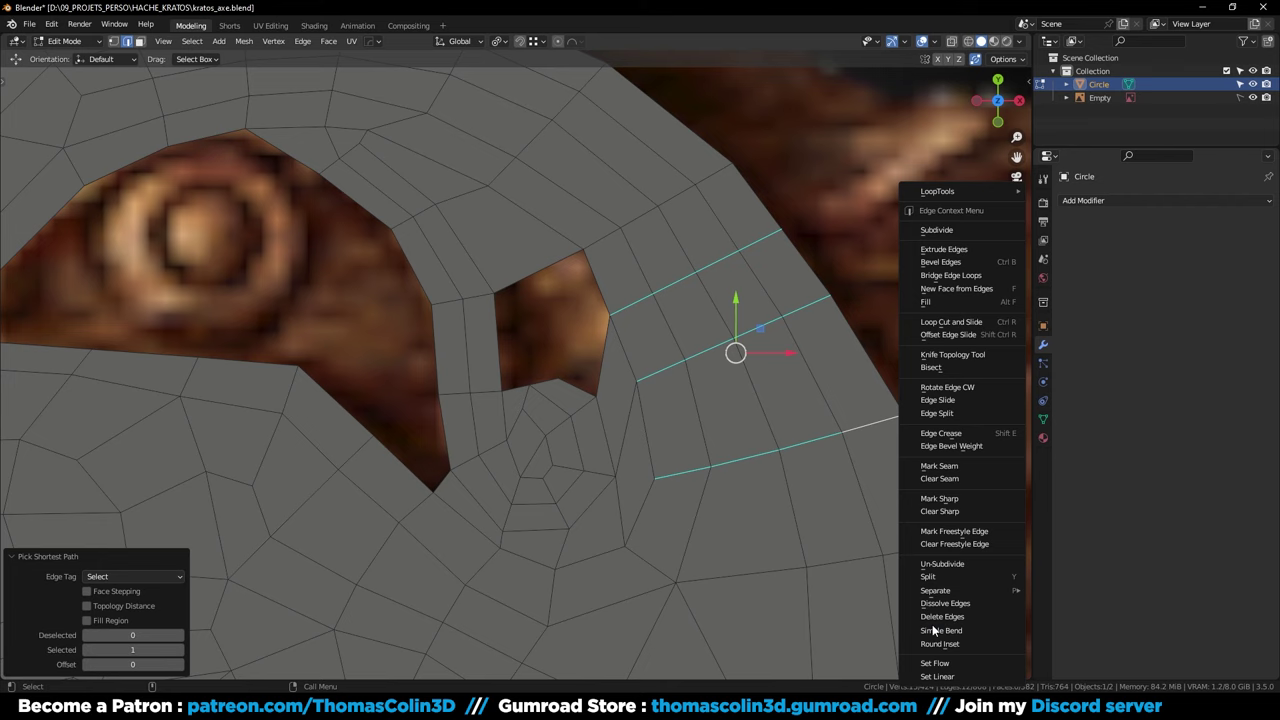
{"action": "left_click", "coordinate": [929, 664]}
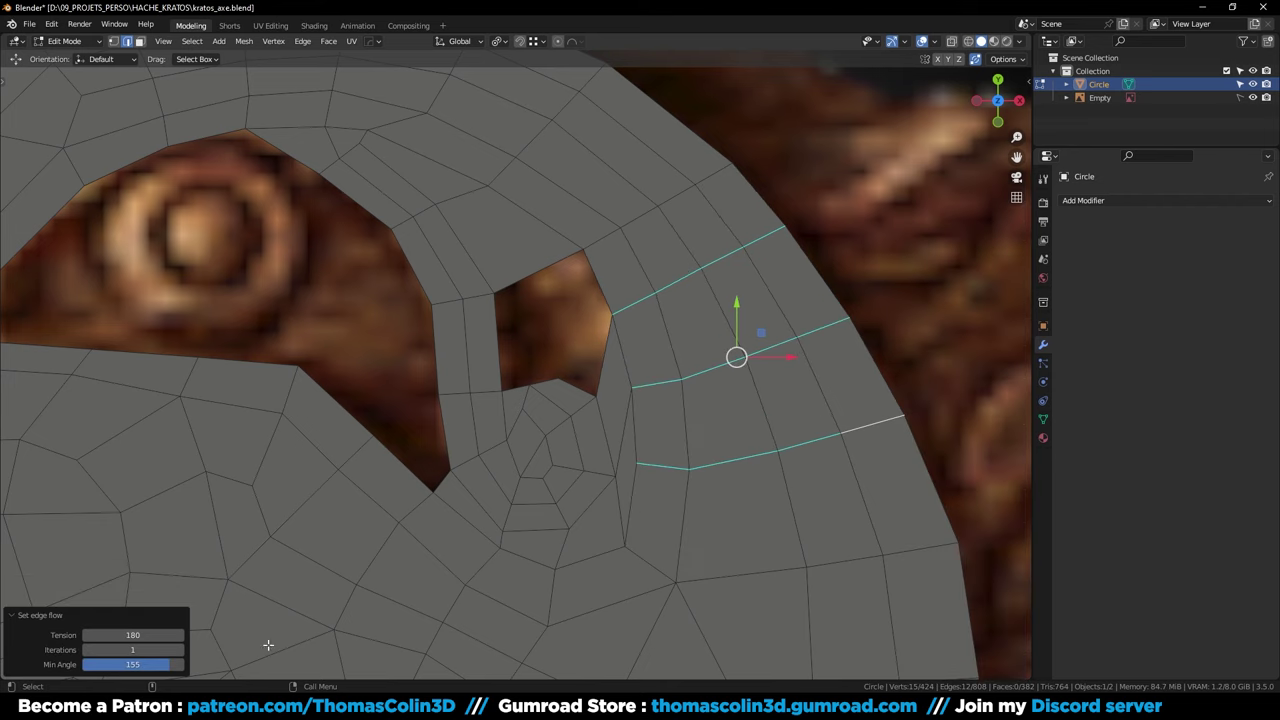
{"action": "left_click_drag", "start_coordinate": [171, 662], "coordinate": [80, 664]}
Slide four inner vertices of the outer band beside the curl to even their spacing, the lowest one by 0.137
{"action": "key", "text": "1"}
{"action": "left_click", "coordinate": [658, 292]}
{"action": "key", "text": "g"}
{"action": "key", "text": "g"}
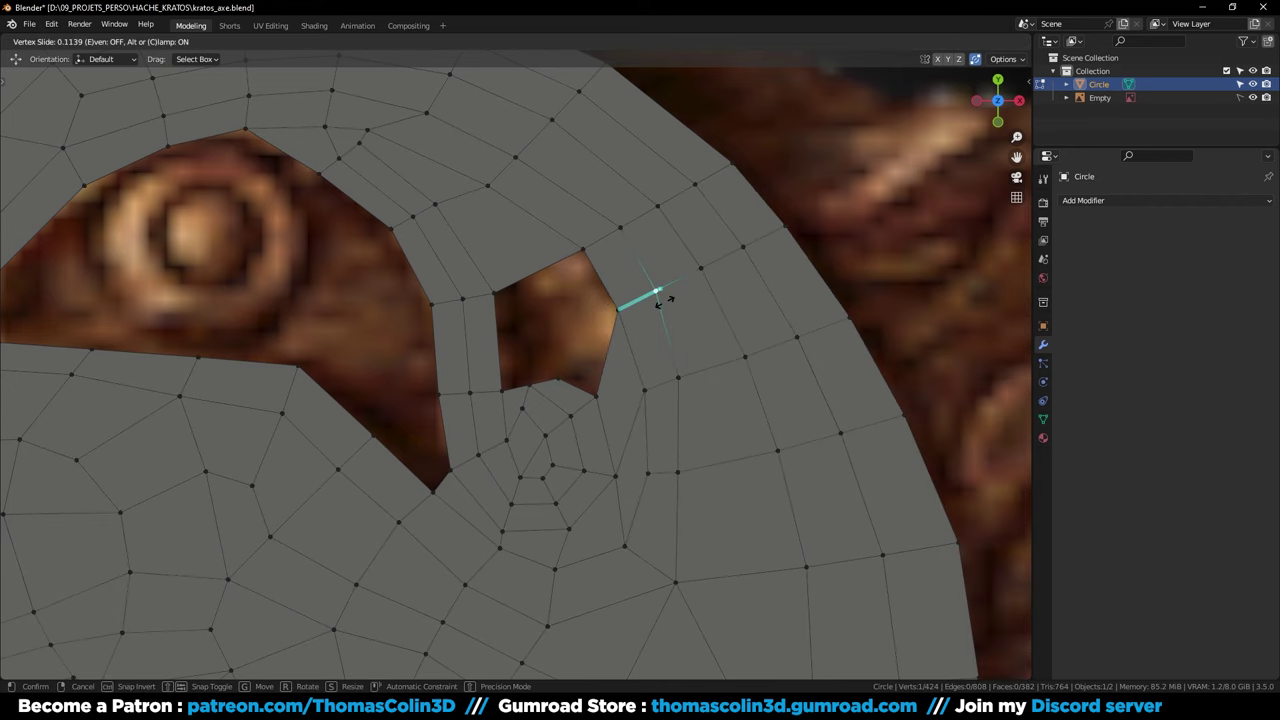
{"action": "left_click", "coordinate": [660, 301]}
{"action": "left_click", "coordinate": [620, 227]}
{"action": "key", "text": "g"}
{"action": "key", "text": "g"}
{"action": "left_click", "coordinate": [616, 234]}
{"action": "left_click", "coordinate": [678, 378]}
{"action": "key", "text": "g"}
{"action": "key", "text": "g"}
{"action": "left_click", "coordinate": [688, 380]}
{"action": "left_click", "coordinate": [679, 473]}
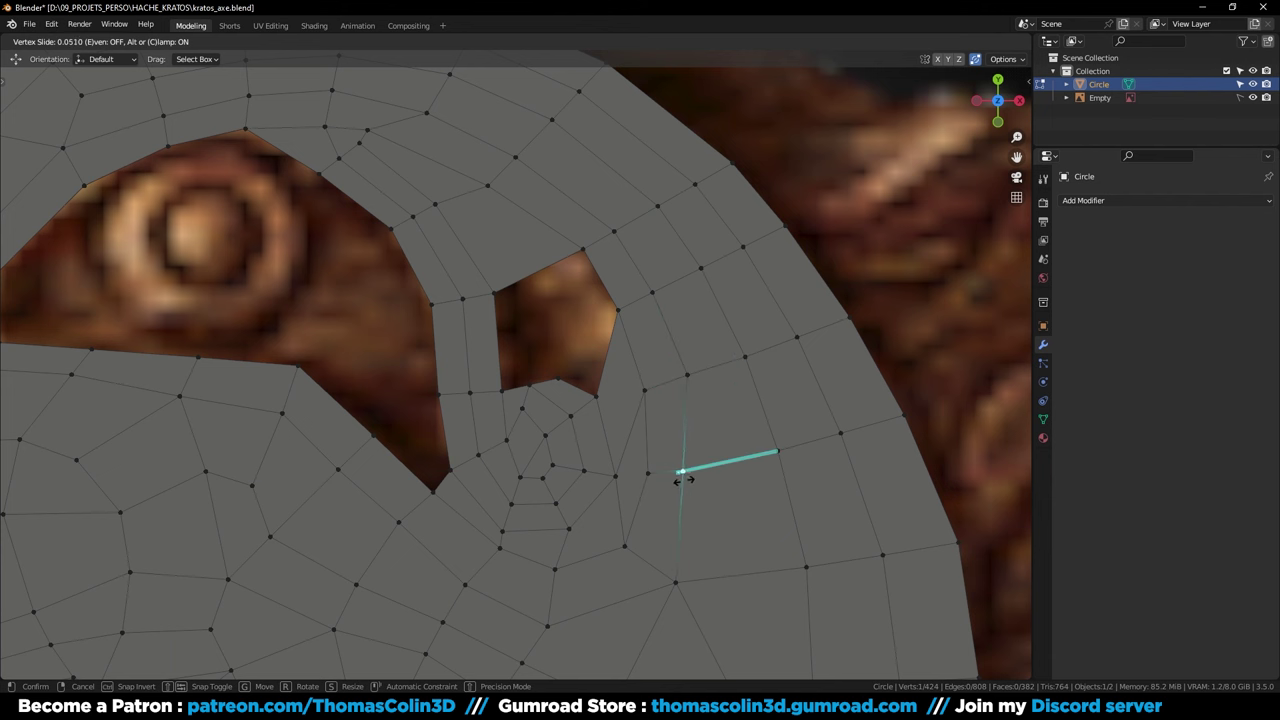
{"action": "left_click", "coordinate": [682, 480]}
Fill the remaining opening above the curl with one face and split it from the curl's top to the opening's upper corner
{"action": "key", "text": "alt+z"}
{"action": "middle_click_drag", "start_coordinate": [596, 377], "coordinate": [632, 417], "text": "alt"}
{"action": "right_click_drag", "start_coordinate": [632, 417], "coordinate": [620, 380], "text": "alt"}
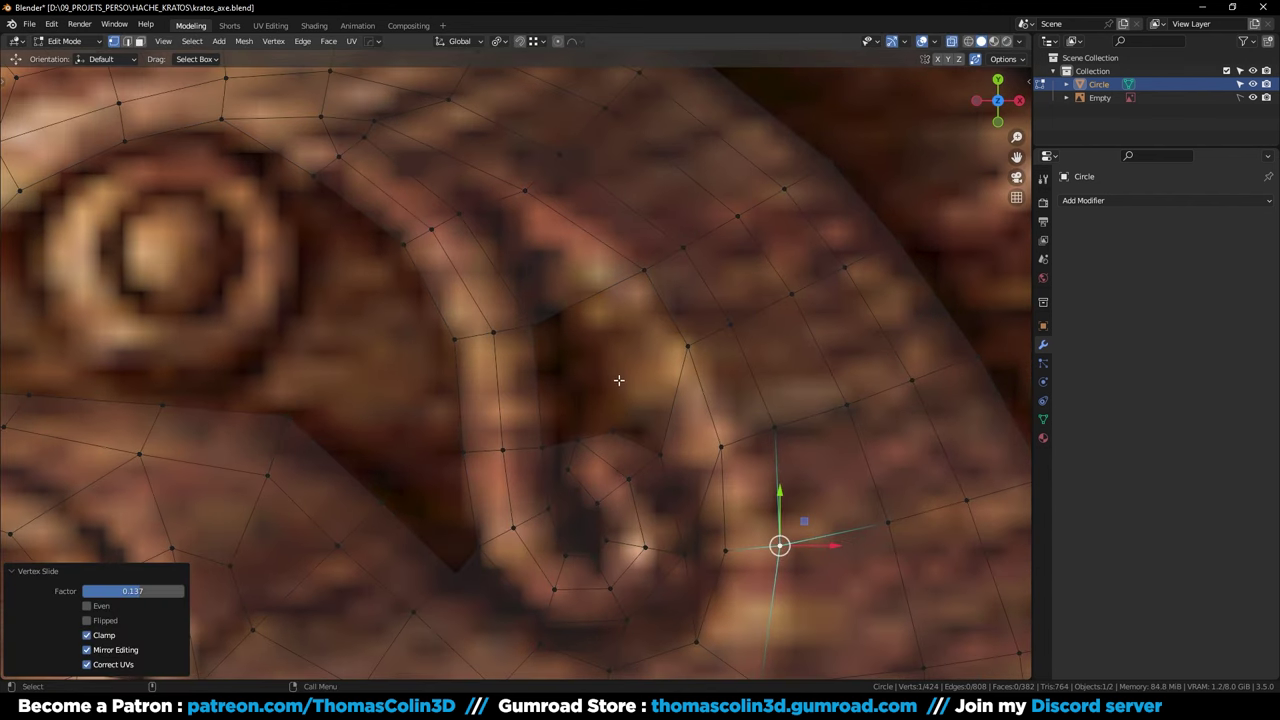
{"action": "key", "text": "alt+z"}
{"action": "key", "text": "2"}
{"action": "double_click", "coordinate": [574, 303]}
{"action": "key", "text": "f"}
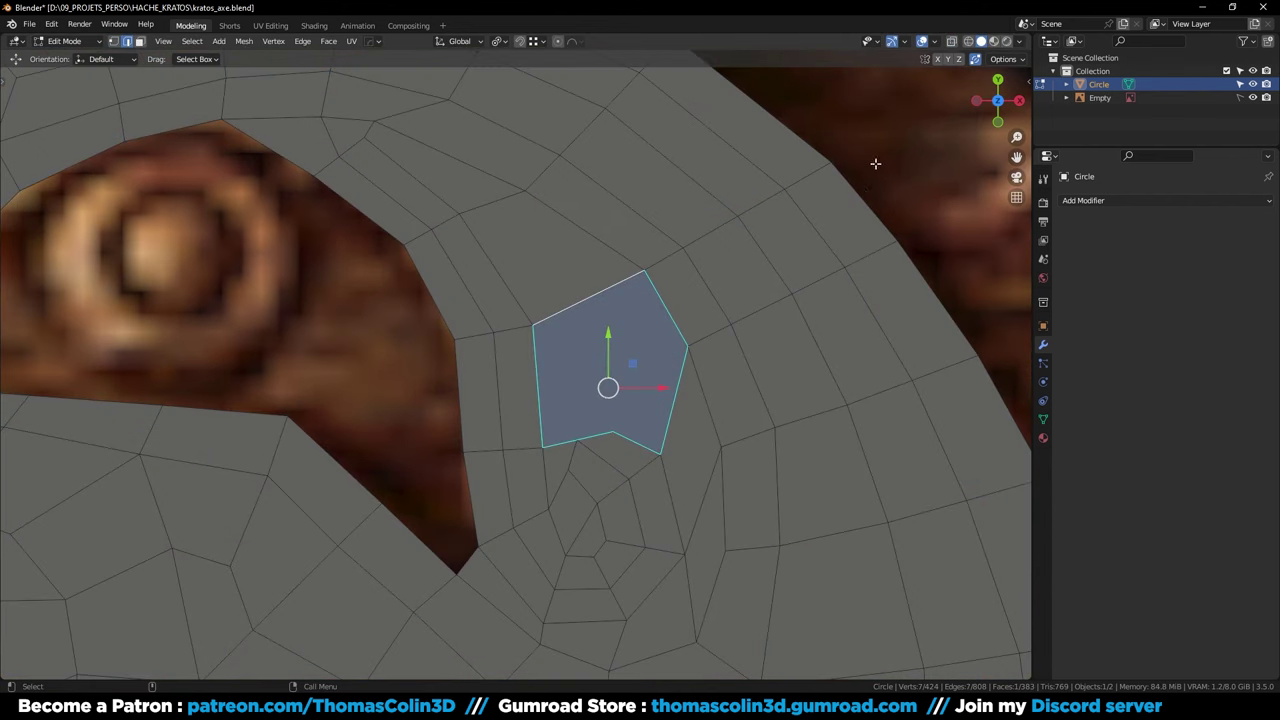
{"action": "left_click", "coordinate": [902, 167]}
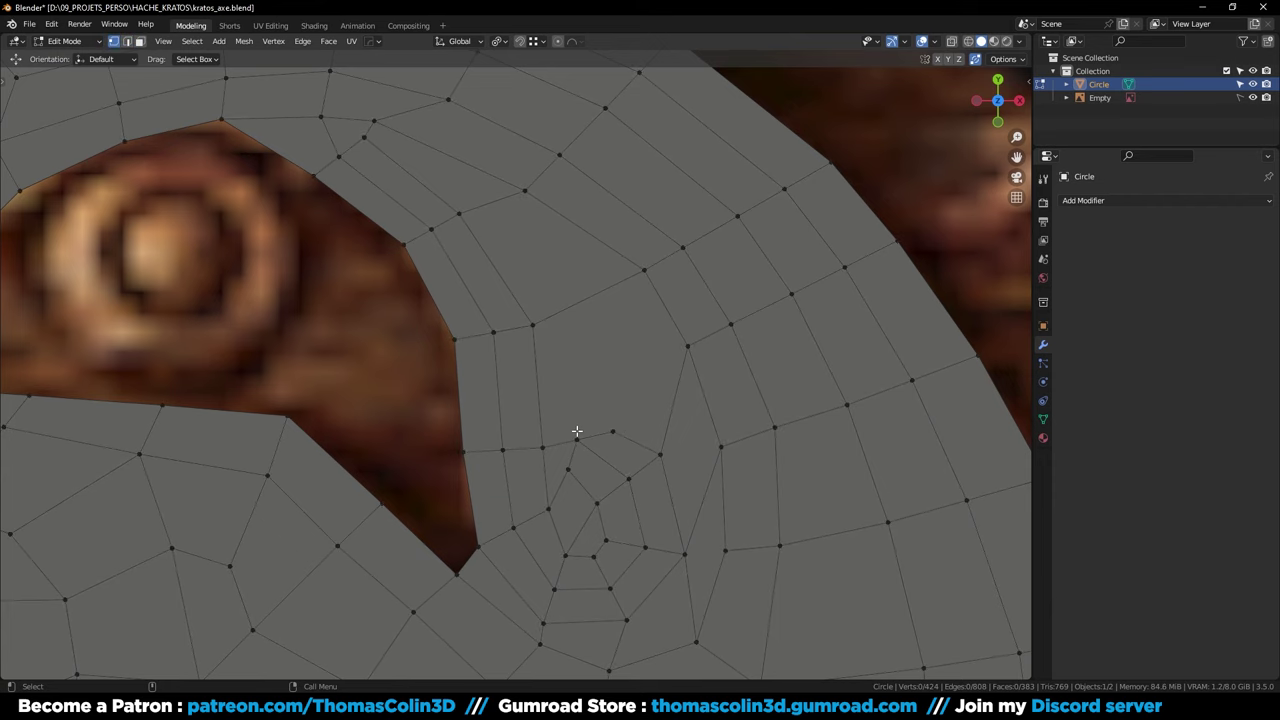
{"action": "left_click", "coordinate": [627, 273], "text": "shift"}
{"action": "key", "text": "j"}
Add a centred loop cut across the outer band just below the opening's upper corner
{"action": "middle_click_drag", "start_coordinate": [673, 314], "coordinate": [658, 252], "text": "alt"}
{"action": "key", "text": "2"}
{"action": "left_click", "coordinate": [657, 253]}
{"action": "key", "text": "ctrl+r"}
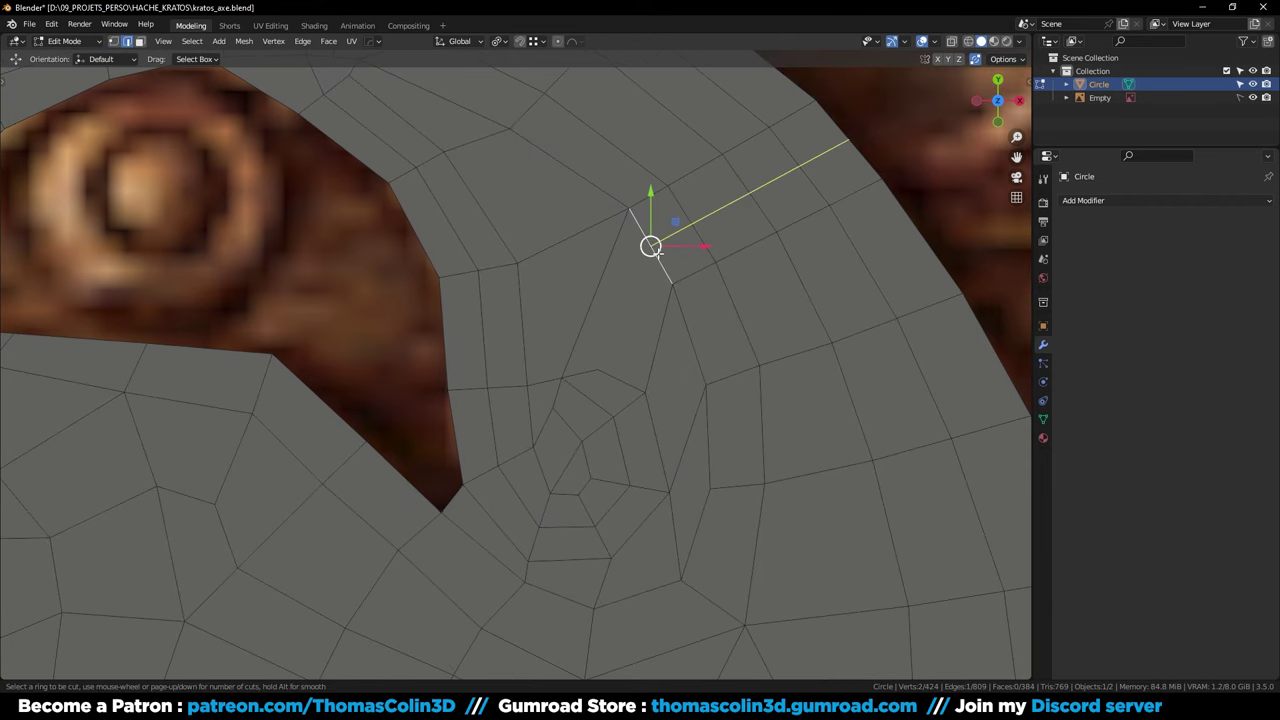
{"action": "left_click", "coordinate": [657, 253]}
{"action": "right_click", "coordinate": [657, 253]}
Apply Set Flow to the five cross edge loops of the outer band beside the curl and raise its iterations
{"action": "middle_click_drag", "start_coordinate": [832, 318], "coordinate": [763, 222], "text": "shift"}
{"action": "middle_click_drag", "start_coordinate": [763, 222], "coordinate": [763, 251], "text": "ctrl"}
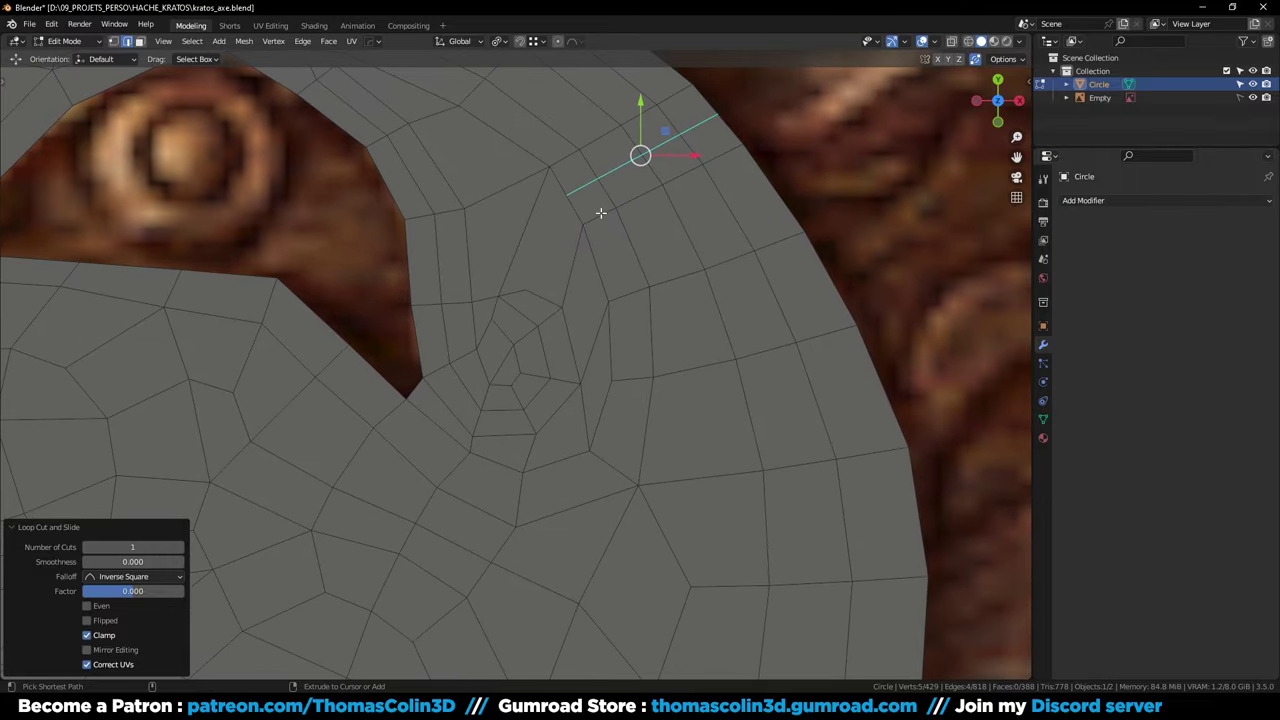
{"action": "left_click", "coordinate": [601, 213], "text": "shift"}
{"action": "left_click", "coordinate": [734, 149], "text": "ctrl"}
{"action": "left_click", "coordinate": [628, 298], "text": "shift"}
{"action": "left_click", "coordinate": [774, 242], "text": "ctrl"}
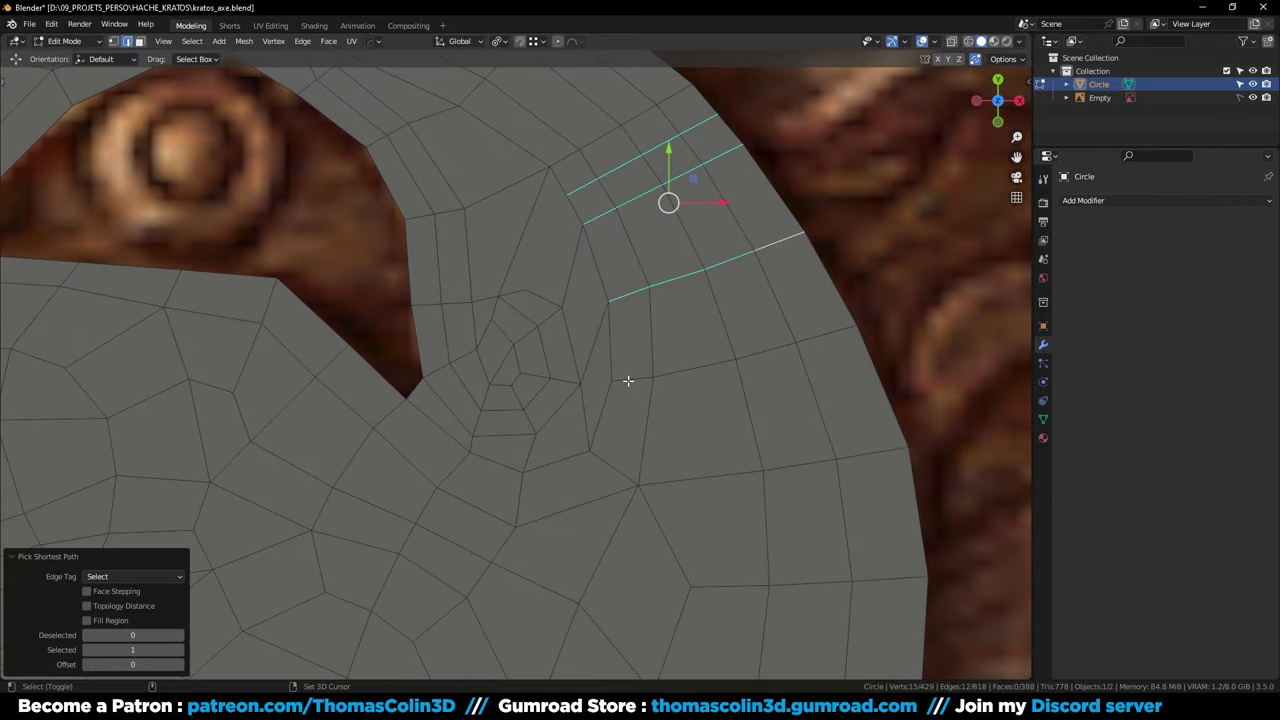
{"action": "left_click", "coordinate": [629, 380], "text": "shift"}
{"action": "left_click", "coordinate": [826, 327], "text": "ctrl"}
{"action": "left_click", "coordinate": [567, 157], "text": "shift"}
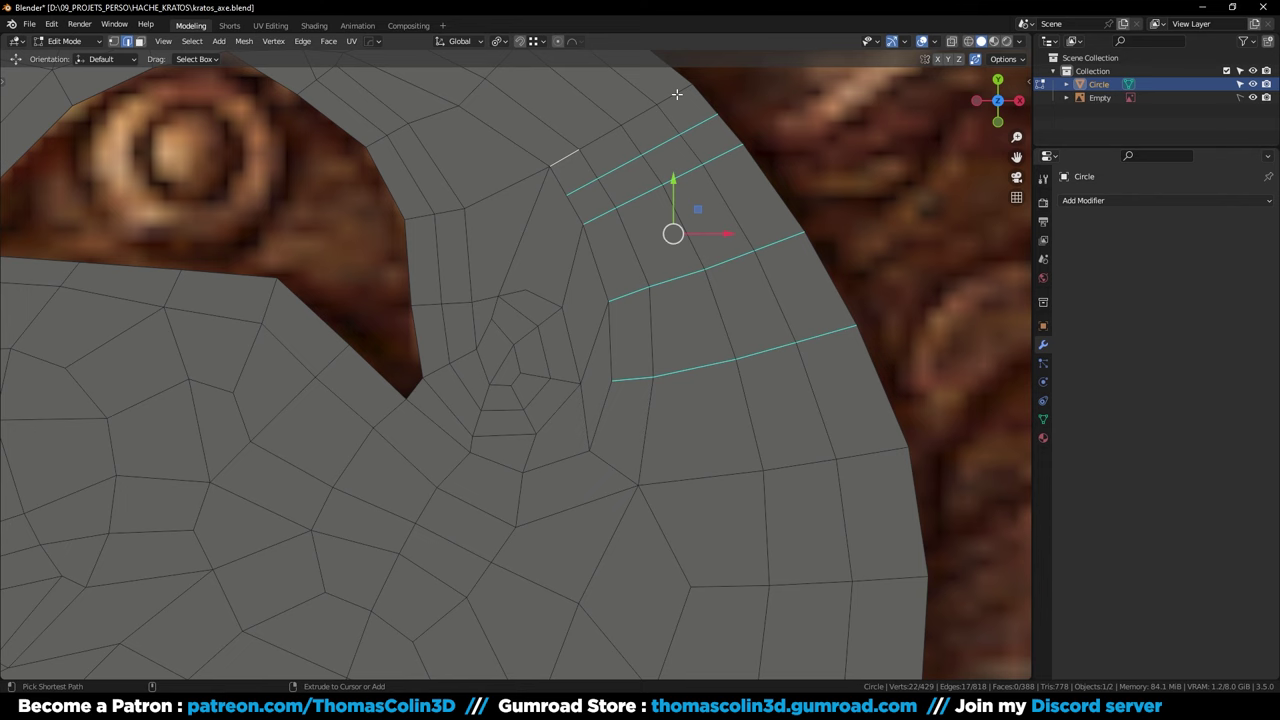
{"action": "left_click", "coordinate": [678, 94], "text": "ctrl"}
{"action": "middle_click_drag", "start_coordinate": [981, 167], "coordinate": [943, 232], "text": "shift"}
{"action": "right_click", "coordinate": [943, 232]}
{"action": "left_click", "coordinate": [911, 663]}
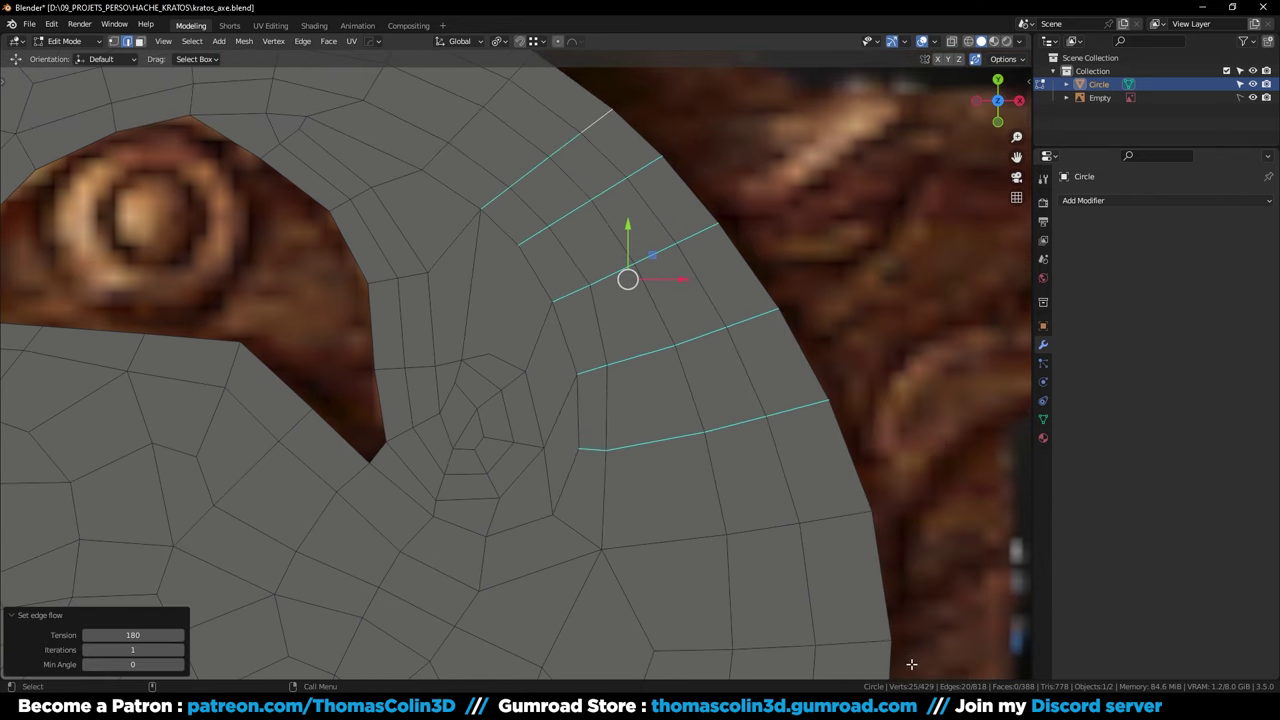
{"action": "key", "text": "alt+z"}
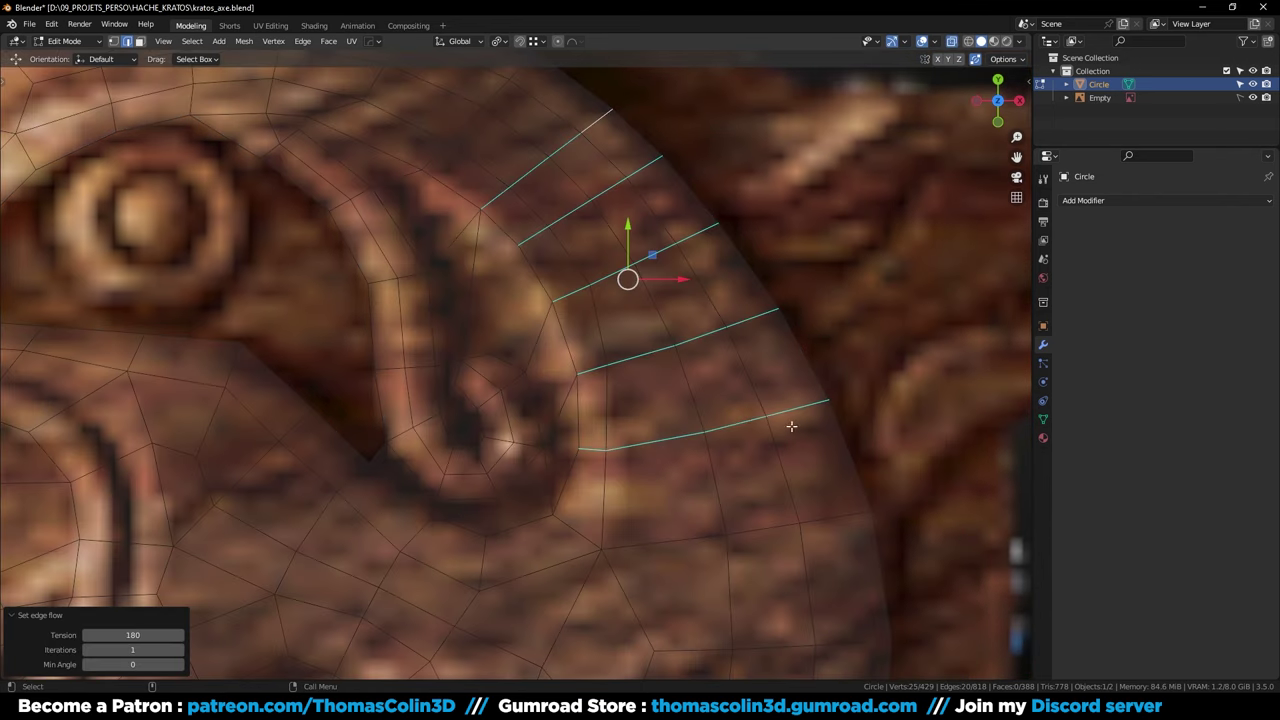
{"action": "mouse_move", "coordinate": [133, 650]}
{"action": "left_mouse_down"}
{"action": "mouse_move", "coordinate": [172, 650]}
{"action": "mouse_move", "coordinate": [153, 650]}
{"action": "left_mouse_up"}
Slide the two crowded vertices in the outer band beside the curl outward to widen their narrow quads
{"action": "key", "text": "alt+z"}
{"action": "key", "text": "1"}
{"action": "left_click", "coordinate": [599, 381]}
{"action": "key", "text": "g"}
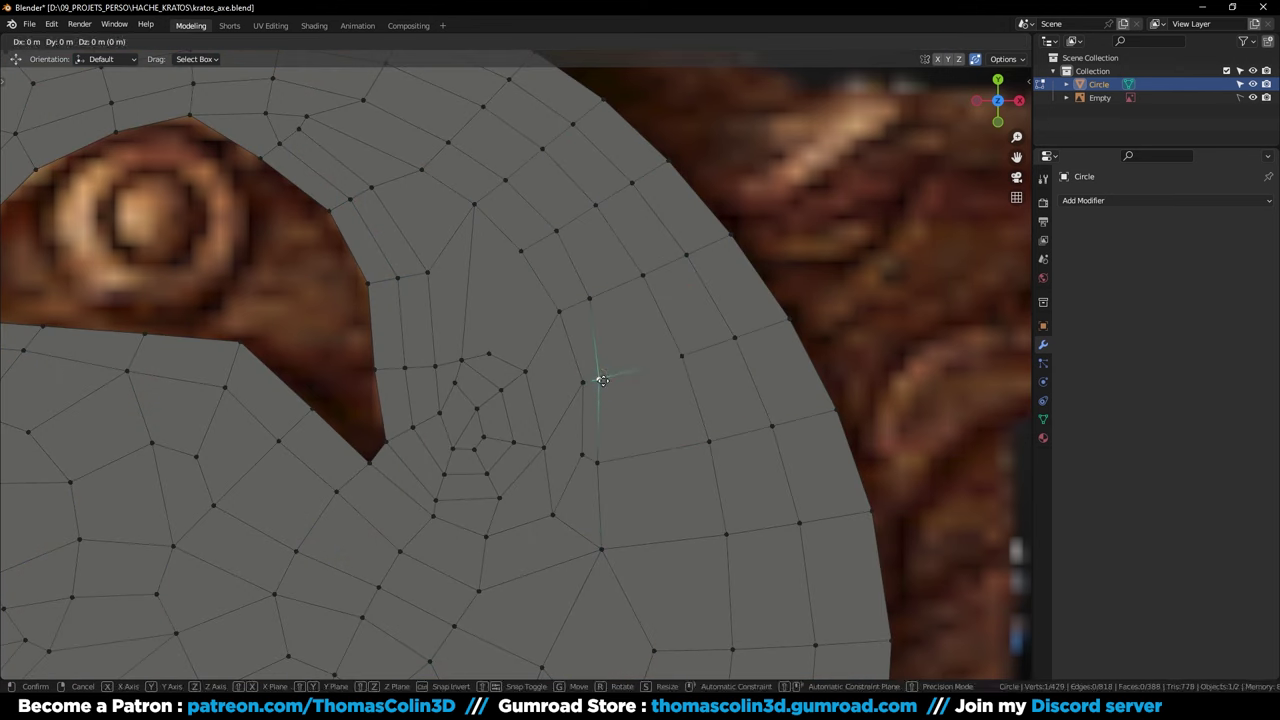
{"action": "key", "text": "g"}
{"action": "left_click", "coordinate": [616, 384]}
{"action": "left_click", "coordinate": [597, 467]}
{"action": "key", "text": "g"}
{"action": "key", "text": "g"}
{"action": "left_click", "coordinate": [620, 466]}
Connect the curl's uppermost vertex to the inner end of the new loop cut with an edge
{"action": "middle_click_drag", "start_coordinate": [548, 314], "coordinate": [594, 346], "text": "shift"}
{"action": "left_click", "coordinate": [535, 386]}
{"action": "left_click", "coordinate": [567, 283], "text": "shift"}
{"action": "key", "text": "j"}
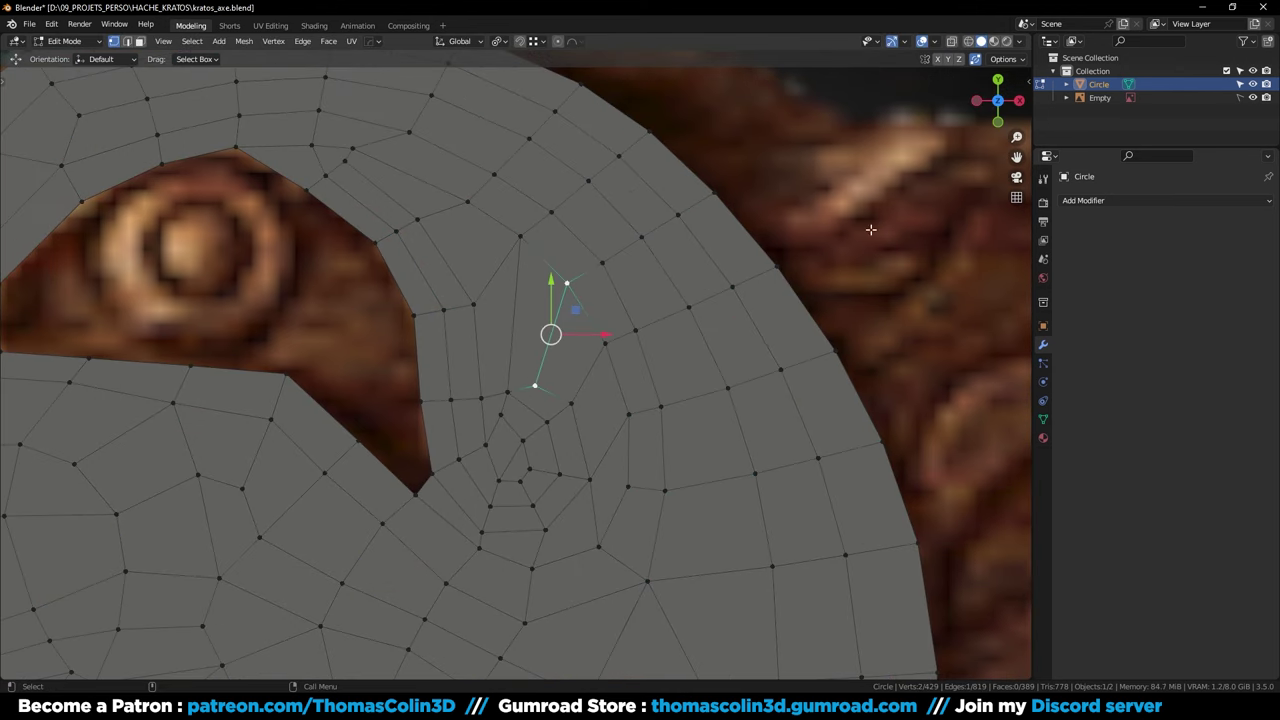
Slide the three upper vertices on the outer band's inner edge inward to match the reference ridge, the third by 0.115
{"action": "middle_click_drag", "start_coordinate": [624, 419], "coordinate": [680, 427], "text": "shift"}
{"action": "key", "text": "alt+z"}
{"action": "left_click", "coordinate": [524, 210]}
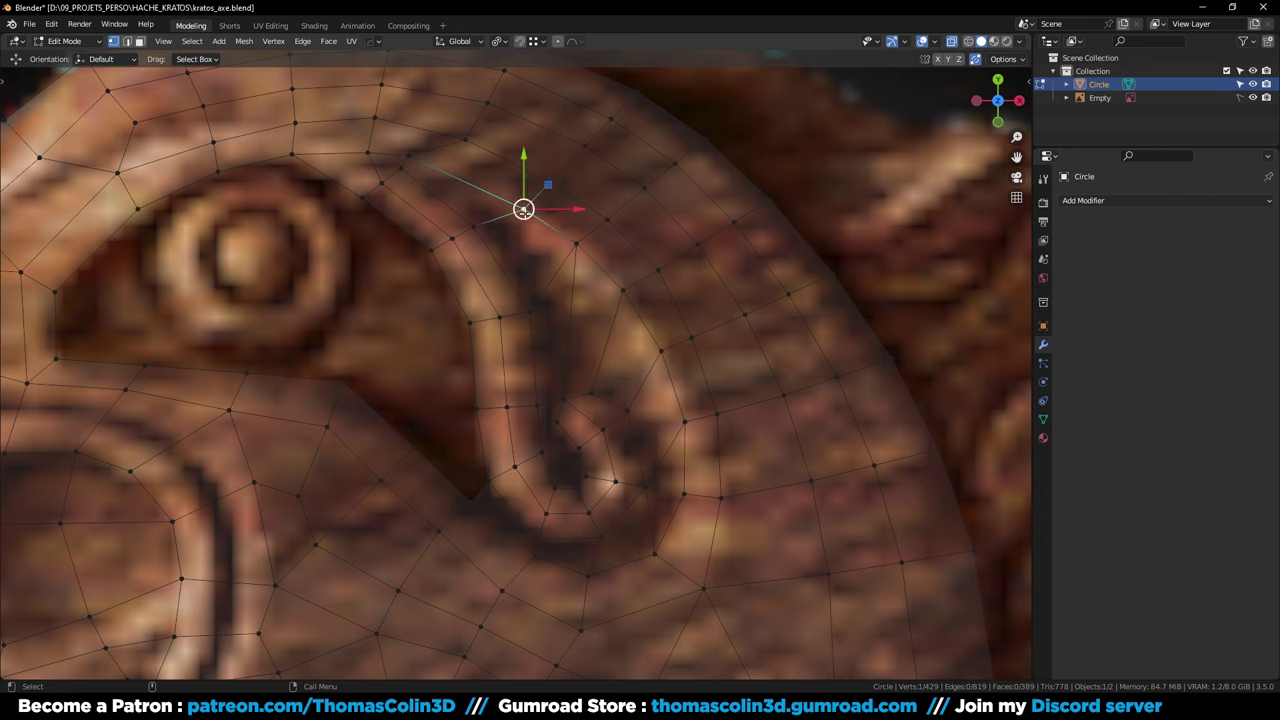
{"action": "key", "text": "g"}
{"action": "key", "text": "g"}
{"action": "left_click", "coordinate": [518, 214]}
{"action": "left_click", "coordinate": [578, 245]}
{"action": "key", "text": "g"}
{"action": "key", "text": "g"}
{"action": "left_click", "coordinate": [570, 254]}
{"action": "left_click", "coordinate": [622, 290]}
{"action": "key", "text": "g"}
{"action": "key", "text": "g"}
{"action": "left_click", "coordinate": [605, 300]}
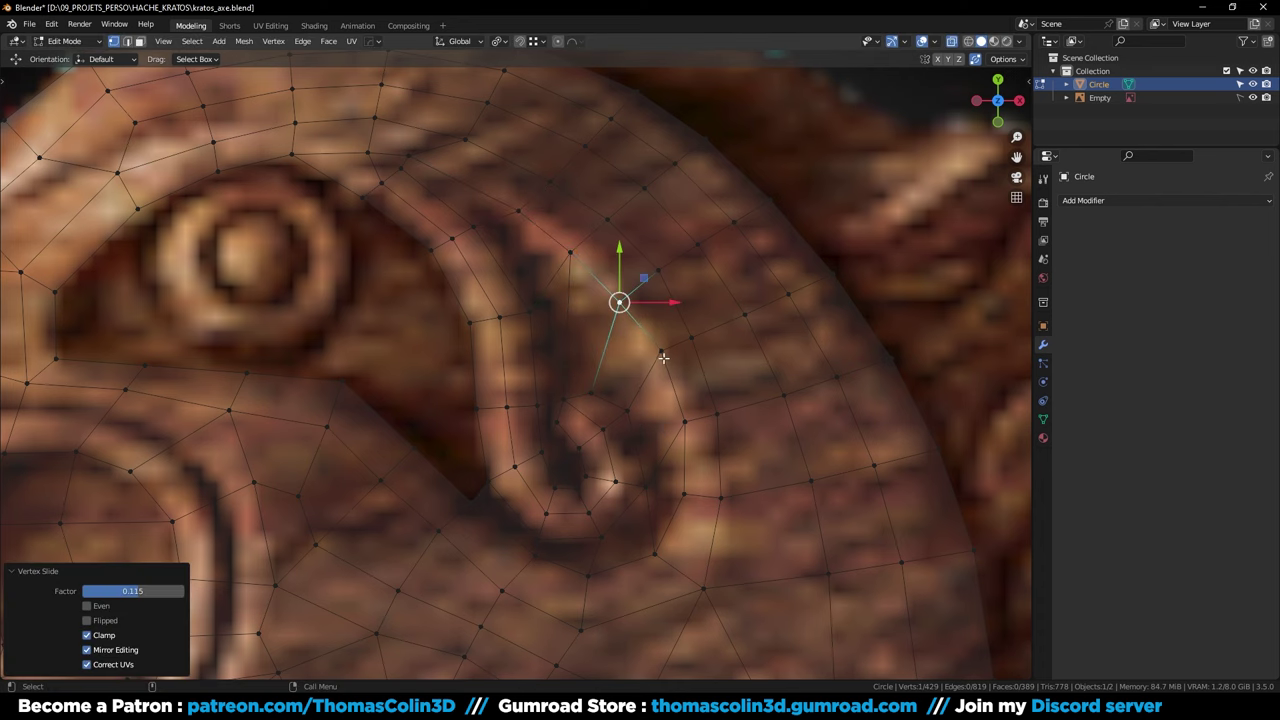
Slide the three lower vertices of the band's inner edge beside the curl inward along the reference, the last by 0.124
{"action": "left_click", "coordinate": [662, 353]}
{"action": "key", "text": "g"}
{"action": "key", "text": "g"}
{"action": "left_click", "coordinate": [657, 361]}
{"action": "left_click", "coordinate": [685, 422]}
{"action": "key", "text": "g"}
{"action": "key", "text": "g"}
{"action": "left_click", "coordinate": [678, 435]}
{"action": "left_click", "coordinate": [686, 497]}
{"action": "key", "text": "g"}
{"action": "key", "text": "g"}
{"action": "left_click", "coordinate": [680, 501]}
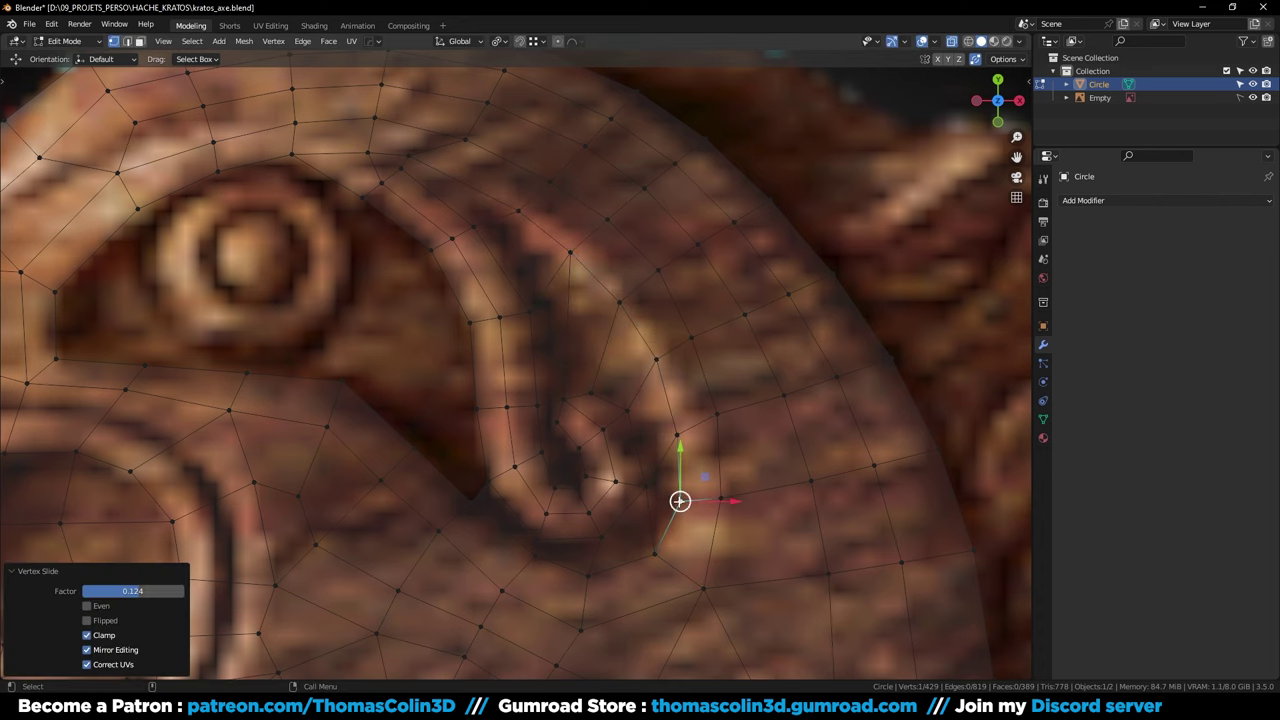
Select the boundary of the eye opening and fill it with a single face
{"action": "middle_click_drag", "start_coordinate": [398, 270], "coordinate": [668, 312], "text": "shift"}
{"action": "key", "text": "alt+z"}
{"action": "key", "text": "2"}
{"action": "left_click", "coordinate": [453, 237], "text": "alt"}
{"action": "key", "text": "f"}
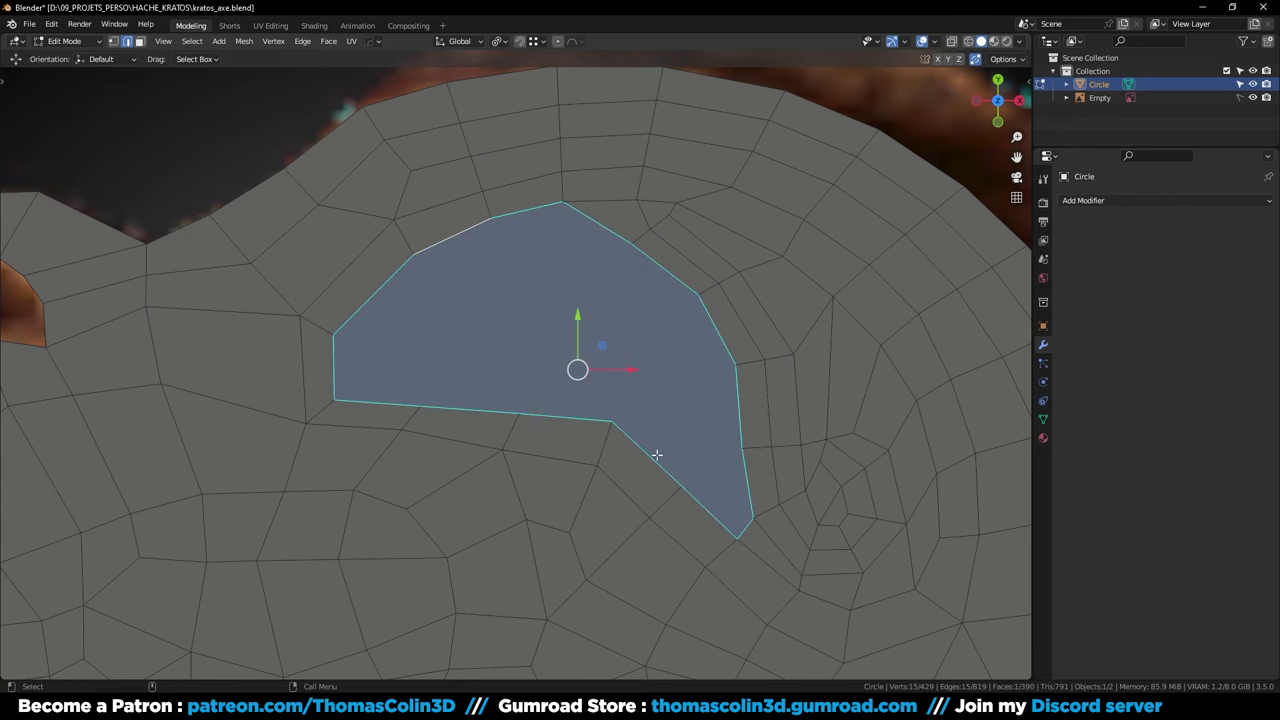
Split the eye face's rear corner with two edges connecting its lower-edge vertices to the curl strip
{"action": "key", "text": "1"}
{"action": "left_click", "coordinate": [686, 485]}
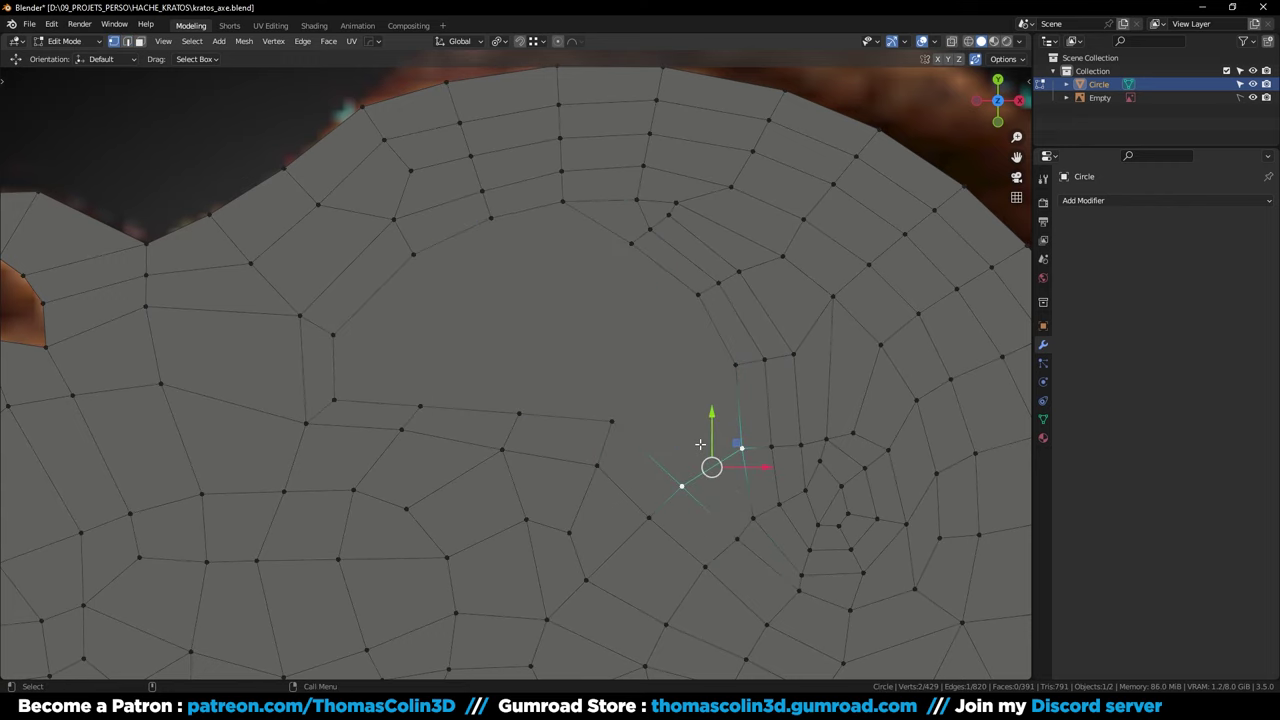
{"action": "left_click", "coordinate": [614, 420]}
{"action": "left_click", "coordinate": [724, 366], "text": "shift"}
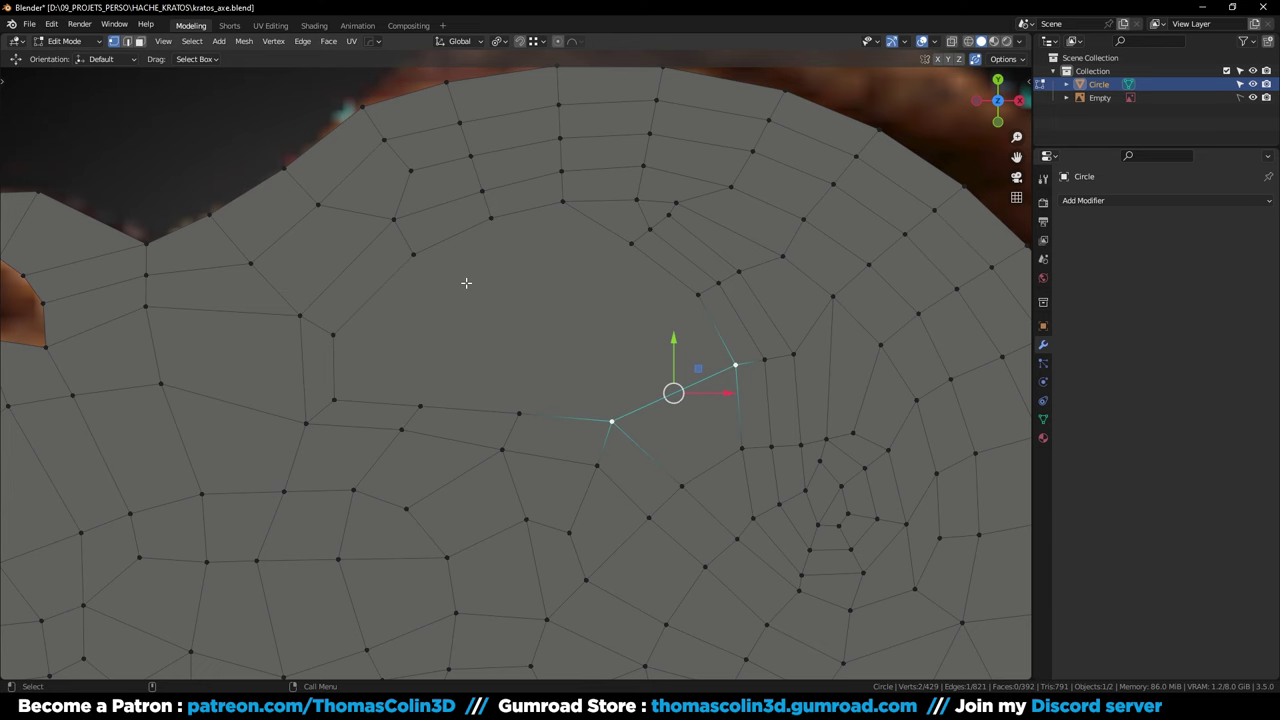
Split the filled eye face with three vertical edges connecting its upper-edge vertices to the matching lower-edge vertices
{"action": "left_click", "coordinate": [419, 262]}
{"action": "left_click", "coordinate": [421, 400], "text": "shift"}
{"action": "key", "text": "j"}
{"action": "left_click", "coordinate": [490, 223]}
{"action": "left_click", "coordinate": [522, 403], "text": "shift"}
{"action": "key", "text": "j"}
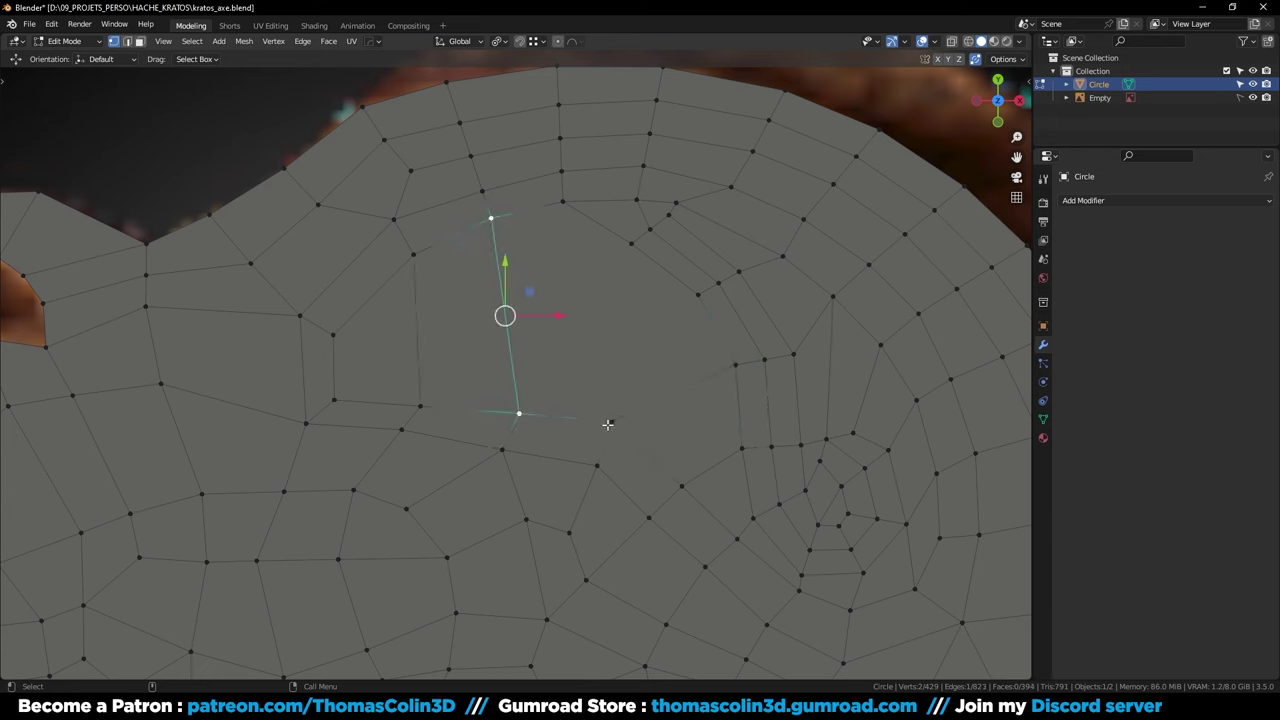
{"action": "left_click", "coordinate": [609, 424]}
{"action": "left_click", "coordinate": [631, 249], "text": "shift"}
{"action": "key", "text": "j"}
Subdivide the eye's two left vertical edges and bevel the cross edge between them into two edges
{"action": "key", "text": "2"}
{"action": "left_click", "coordinate": [508, 308]}
{"action": "left_click", "coordinate": [425, 325], "text": "shift"}
{"action": "right_click", "coordinate": [532, 328]}
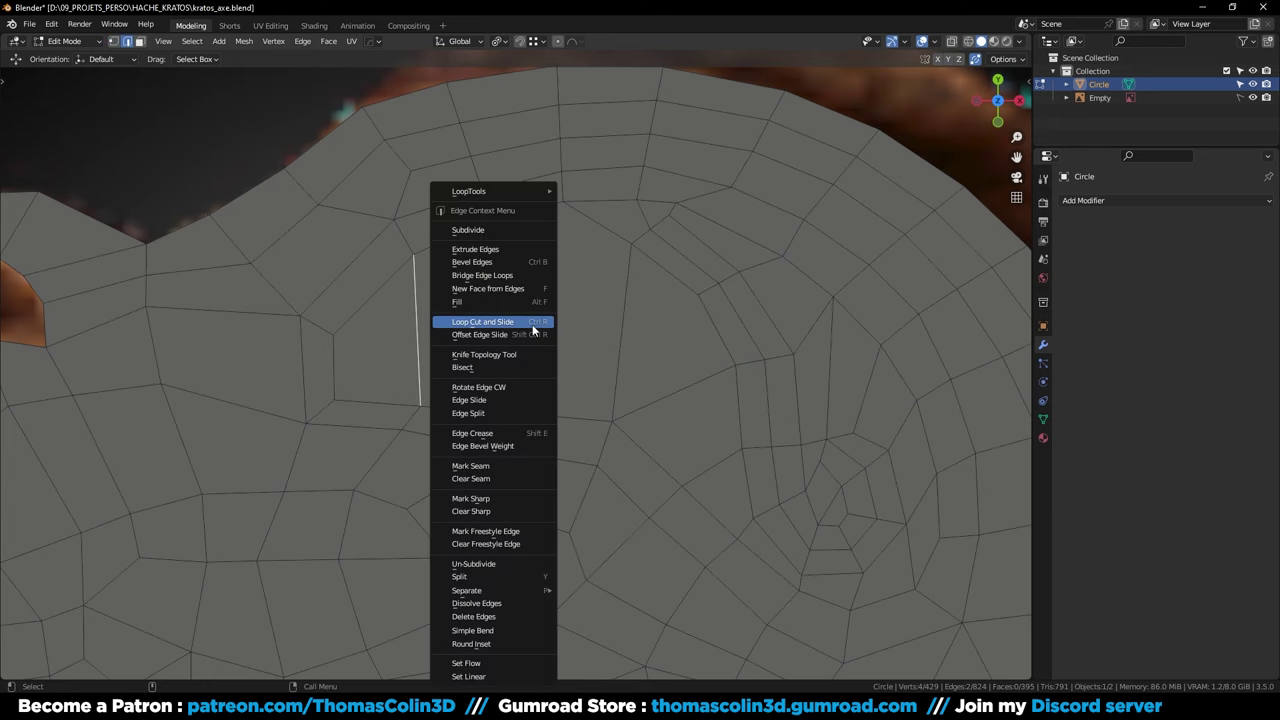
{"action": "left_click", "coordinate": [496, 229]}
{"action": "left_click", "coordinate": [634, 329]}
{"action": "left_click", "coordinate": [464, 324]}
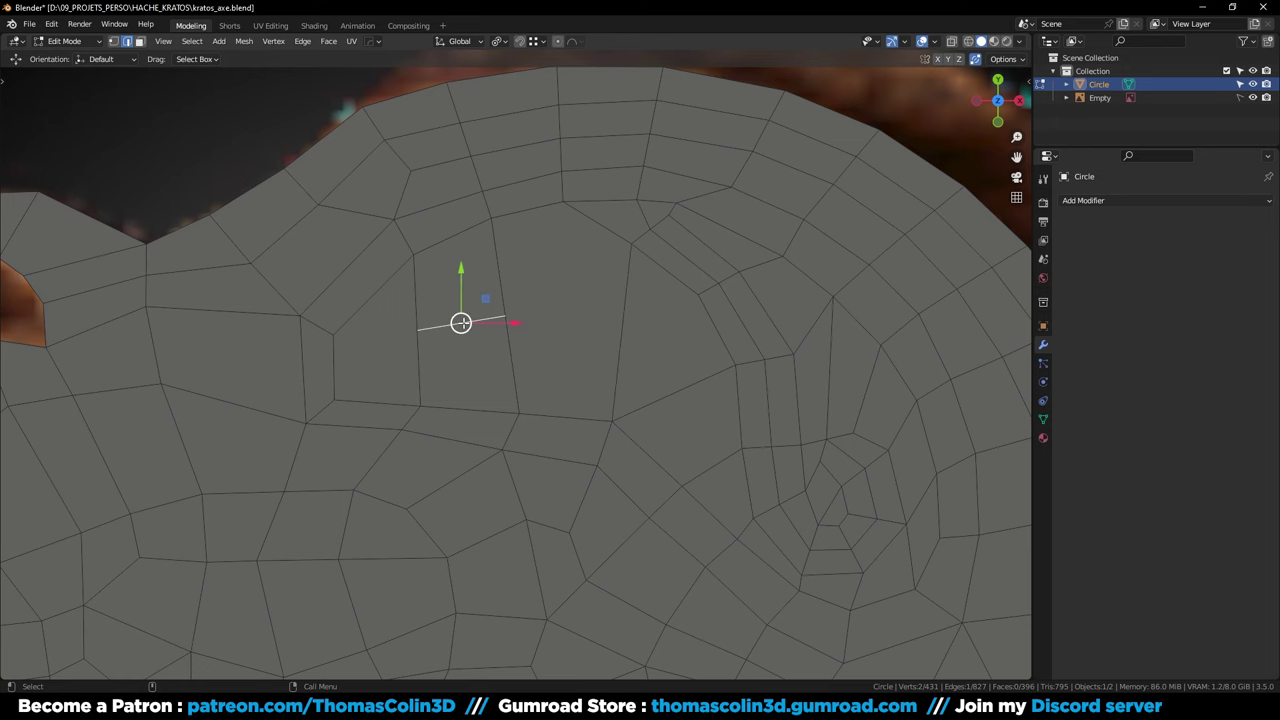
{"action": "key", "text": "ctrl+b"}
{"action": "left_click", "coordinate": [531, 333]}
Connect the two vertices on the eye's middle vertical edge to the rear upper boundary and dissolve the eye's right vertical edge
{"action": "key", "text": "1"}
{"action": "left_click", "coordinate": [503, 280]}
{"action": "left_click", "coordinate": [629, 246], "text": "shift"}
{"action": "key", "text": "j"}
{"action": "key", "text": "2"}
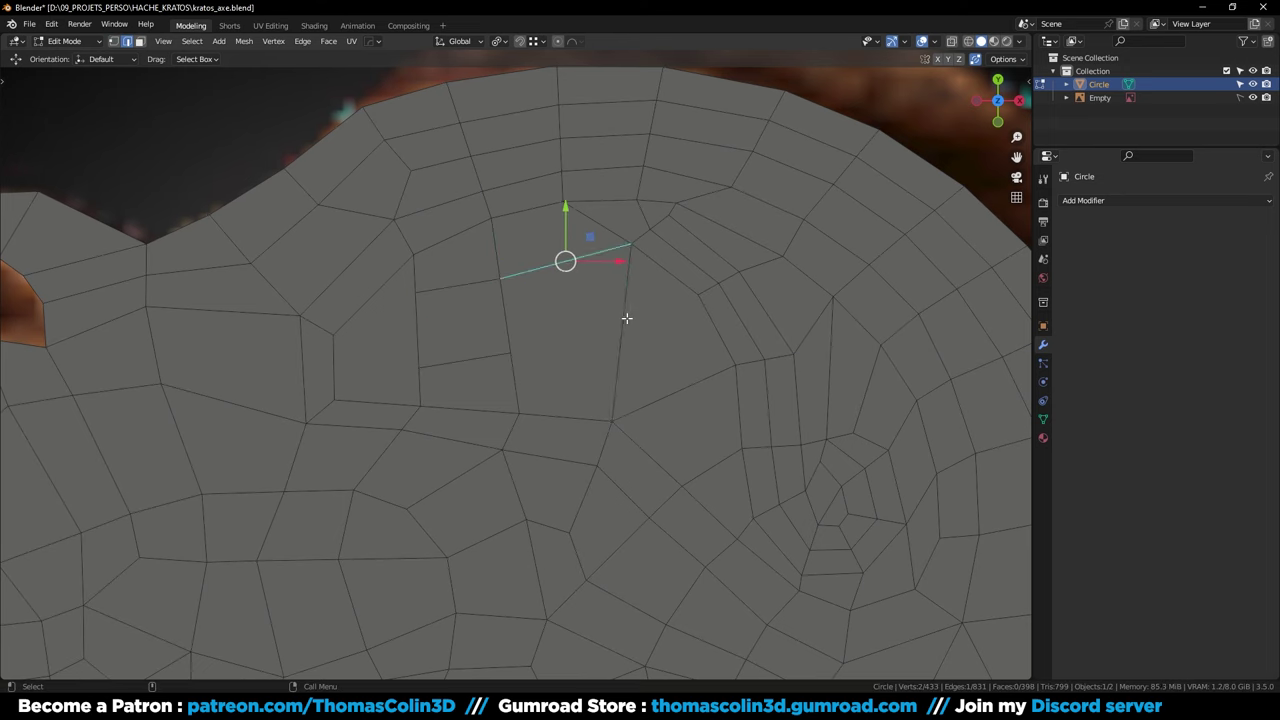
{"action": "left_click", "coordinate": [625, 318]}
{"action": "key", "text": "ctrl+x"}
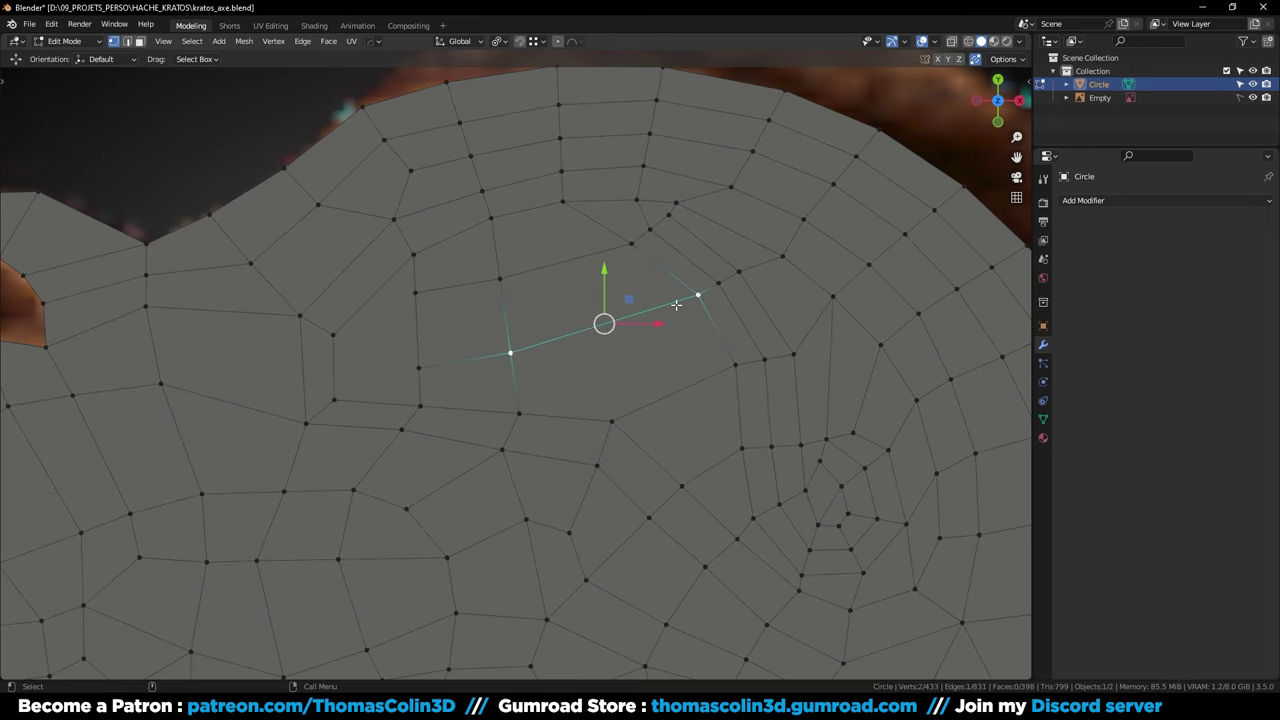
Add a loop cut through the upper band into the eye faces and connect its end to the eye's lower corner vertex
{"action": "key", "text": "2"}
{"action": "left_click", "coordinate": [562, 264]}
{"action": "key", "text": "ctrl+r"}
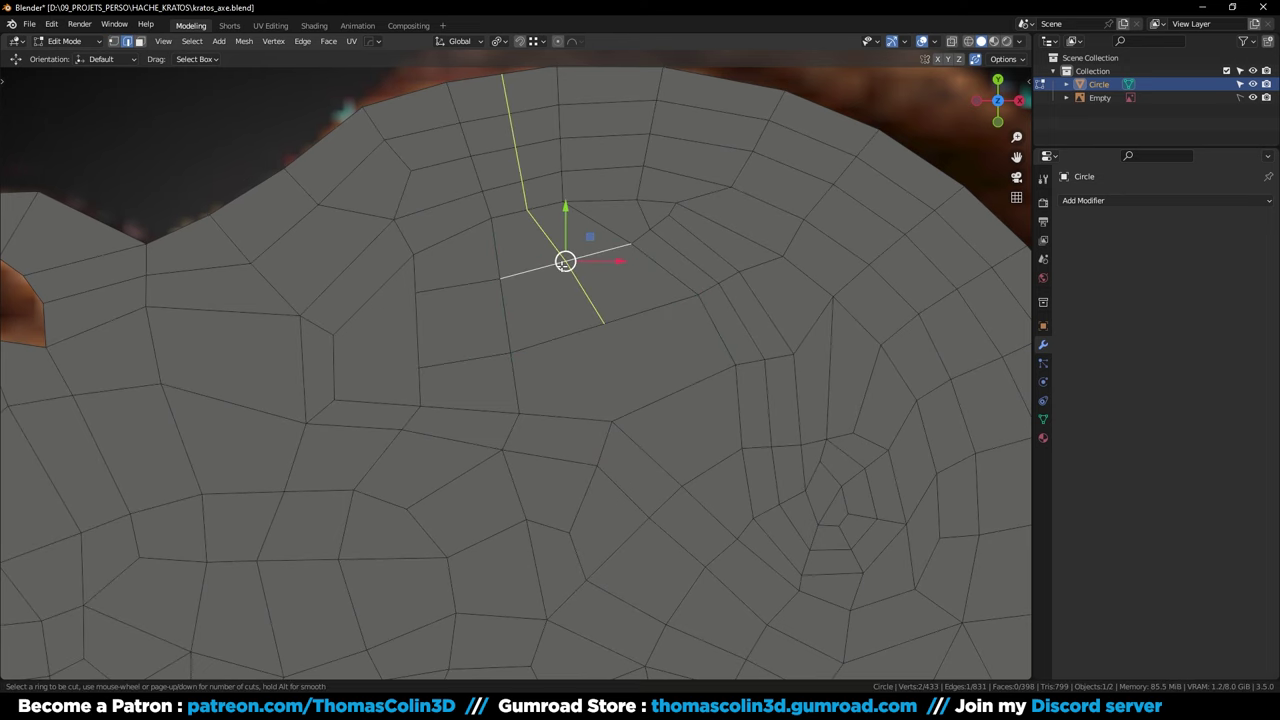
{"action": "left_click", "coordinate": [565, 264]}
{"action": "key", "text": "1"}
{"action": "left_click", "coordinate": [606, 325]}
{"action": "left_click", "coordinate": [611, 419], "text": "shift"}
{"action": "key", "text": "j"}
Slide the upper vertex on the eye's left vertical edge down by 0.267 and knife a small quad into the face at its front corner
{"action": "key", "text": "2"}
{"action": "middle_click_drag", "start_coordinate": [434, 360], "coordinate": [486, 332], "text": "shift"}
{"action": "key", "text": "1"}
{"action": "left_click", "coordinate": [478, 277]}
{"action": "key", "text": "g"}
{"action": "key", "text": "g"}
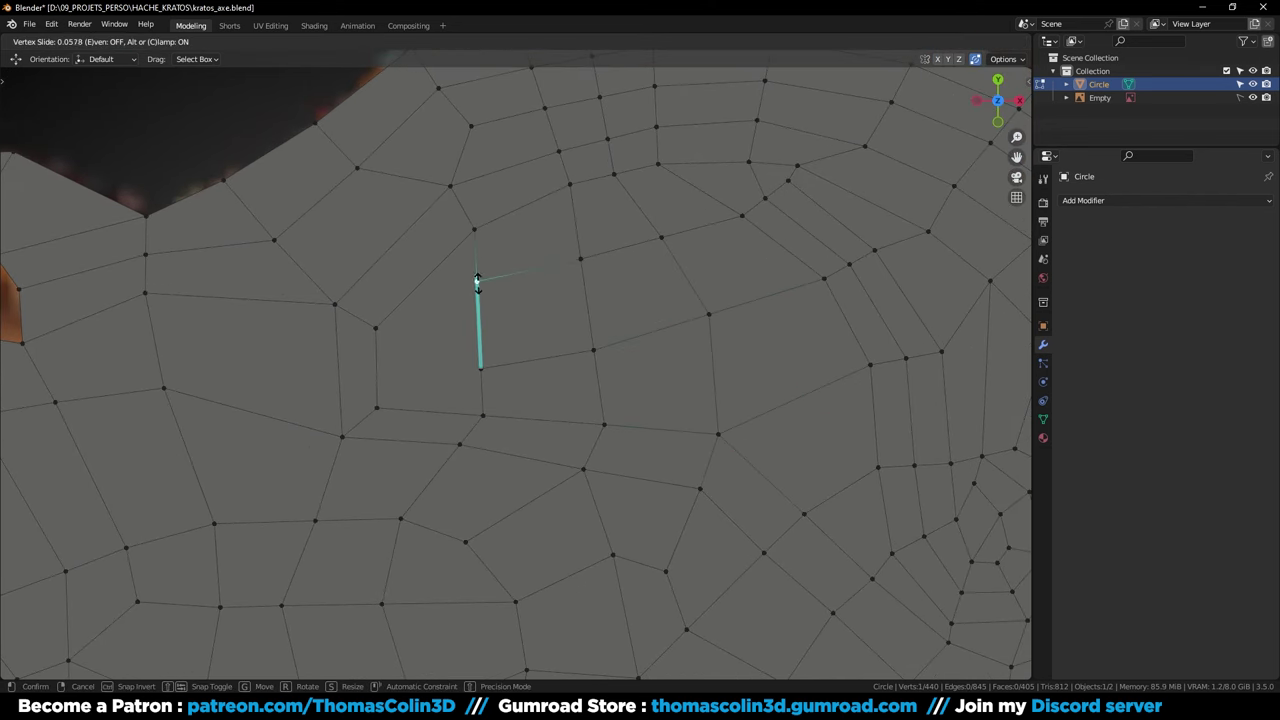
{"action": "left_click", "coordinate": [478, 298]}
{"action": "key", "text": "k"}
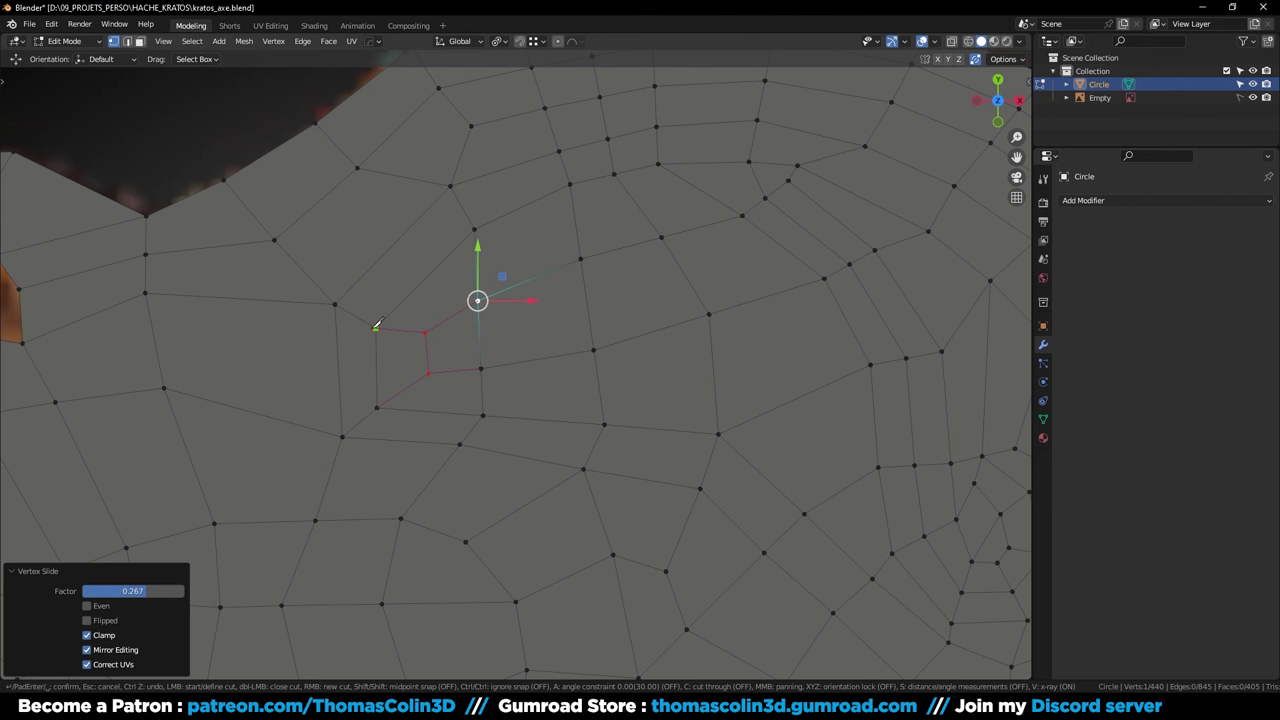
{"action": "key", "text": "Return"}
Select the four edge strips crossing the outer band above the eye and apply Set Flow to them
{"action": "middle_click_drag", "start_coordinate": [573, 320], "coordinate": [540, 317], "text": "ctrl"}
{"action": "key", "text": "2"}
{"action": "left_click", "coordinate": [482, 132]}
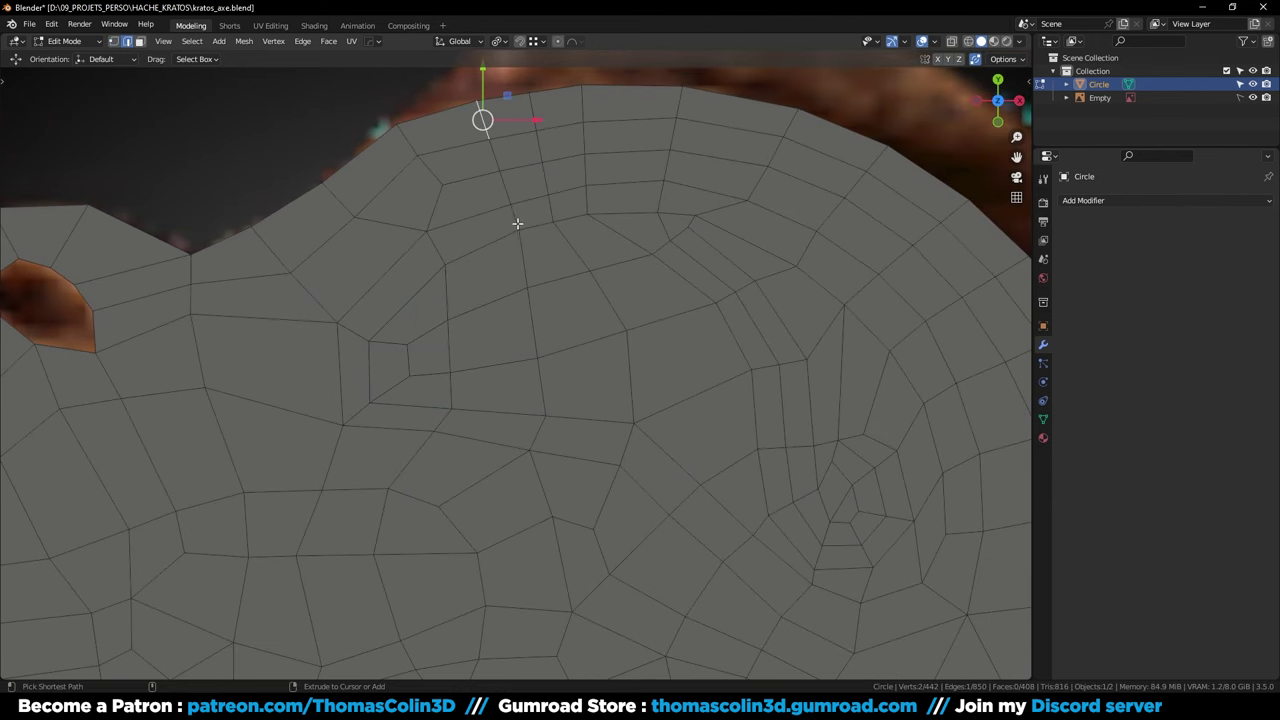
{"action": "left_click", "coordinate": [517, 219], "text": "ctrl"}
{"action": "left_click", "coordinate": [549, 206], "text": "shift"}
{"action": "left_click", "coordinate": [535, 112], "text": "ctrl"}
{"action": "left_click", "coordinate": [583, 106], "text": "shift"}
{"action": "left_click", "coordinate": [588, 200], "text": "ctrl"}
{"action": "left_click", "coordinate": [660, 195], "text": "shift"}
{"action": "right_click", "coordinate": [798, 203]}
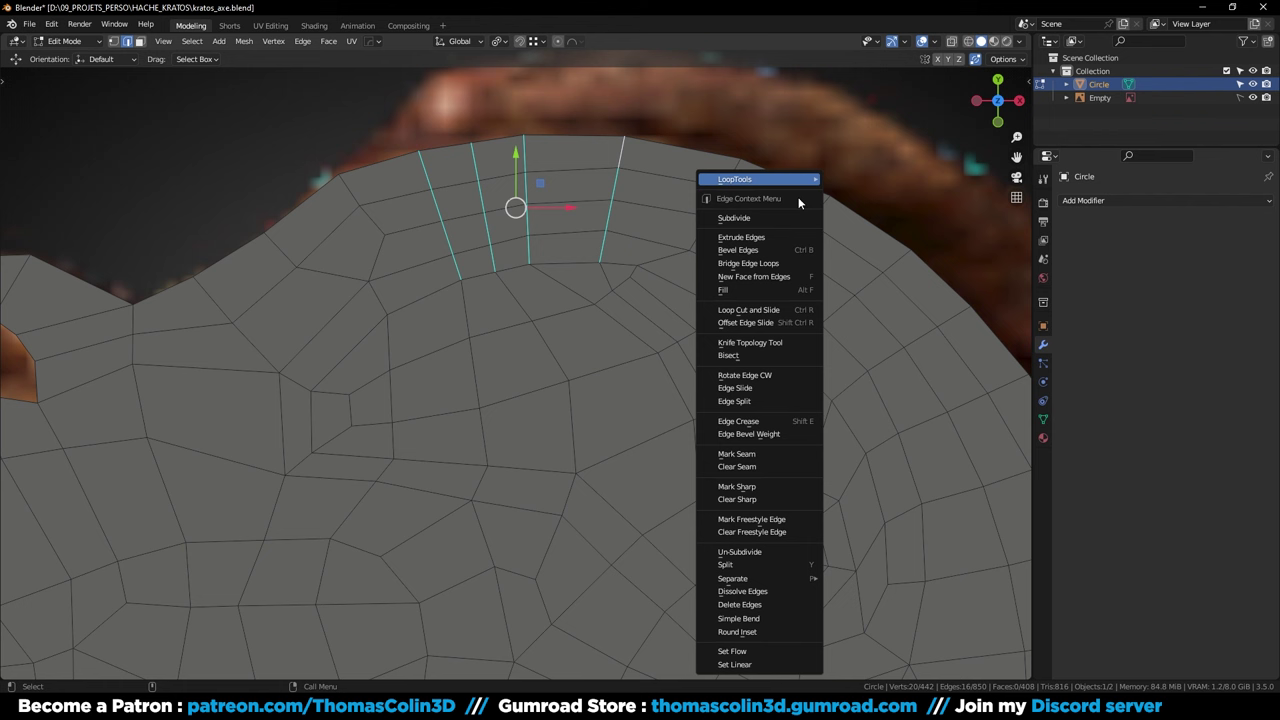
{"action": "left_click", "coordinate": [755, 651]}
{"action": "left_click", "coordinate": [880, 135]}
Select the nine faces of the eye area and inset them by 0.003982 m
{"action": "key", "text": "alt+z"}
{"action": "middle_click_drag", "start_coordinate": [684, 370], "coordinate": [670, 312], "text": "alt"}
{"action": "right_click_drag", "start_coordinate": [670, 312], "coordinate": [700, 300], "text": "alt"}
{"action": "middle_click_drag", "start_coordinate": [650, 300], "coordinate": [697, 359], "text": "alt"}
{"action": "key", "text": "3"}
{"action": "left_click_drag", "start_coordinate": [408, 272], "coordinate": [606, 440]}
{"action": "left_click_drag", "start_coordinate": [496, 245], "coordinate": [660, 342], "text": "shift"}
{"action": "left_click", "coordinate": [670, 379], "text": "shift"}
{"action": "key", "text": "alt+z"}
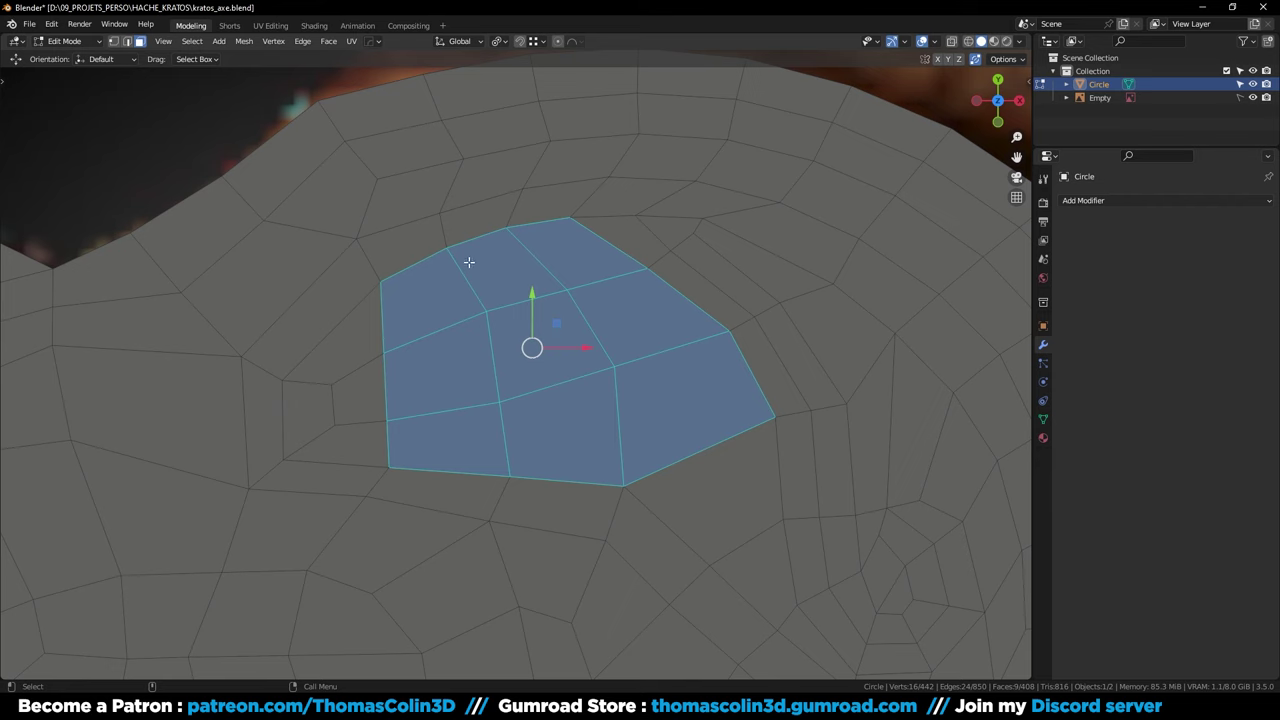
{"action": "key", "text": "i"}
Turn the inset eye faces into a regular circle with LoopTools, scale it down and rotate it by -29.6°
{"action": "right_click", "coordinate": [490, 264]}
{"action": "mouse_move", "coordinate": [498, 261]}
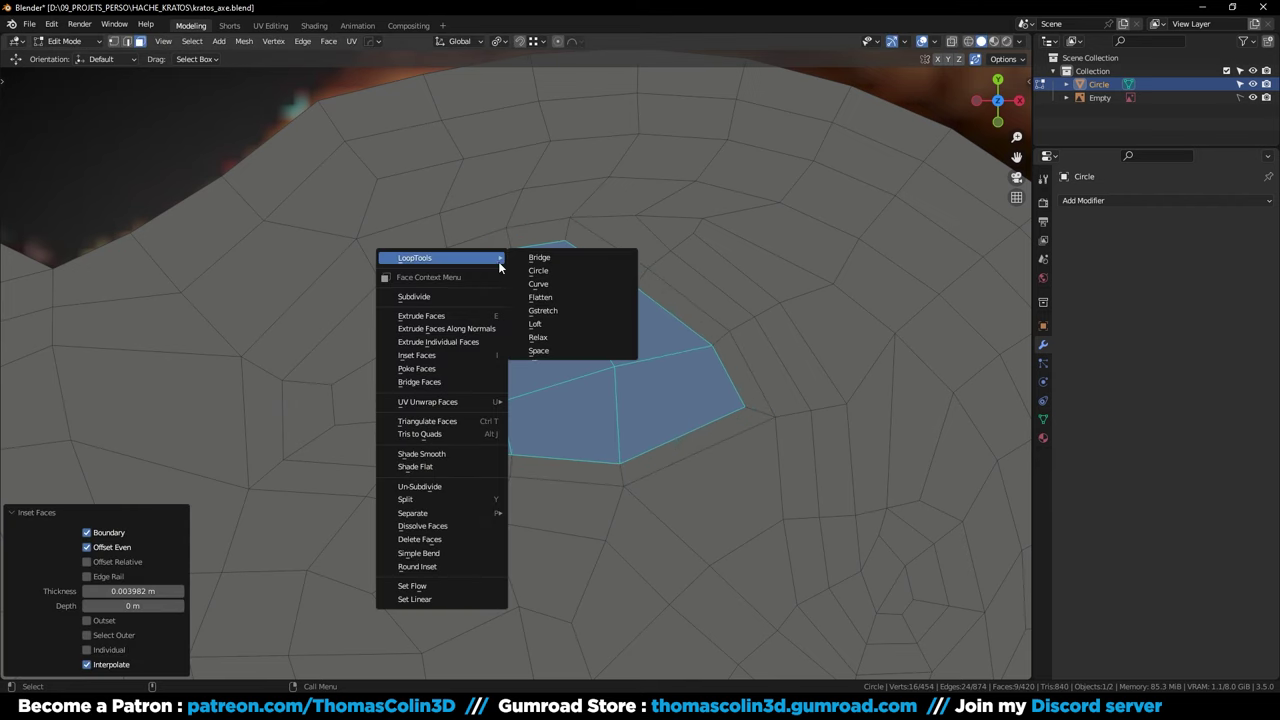
{"action": "left_click", "coordinate": [537, 276]}
{"action": "key", "text": "s"}
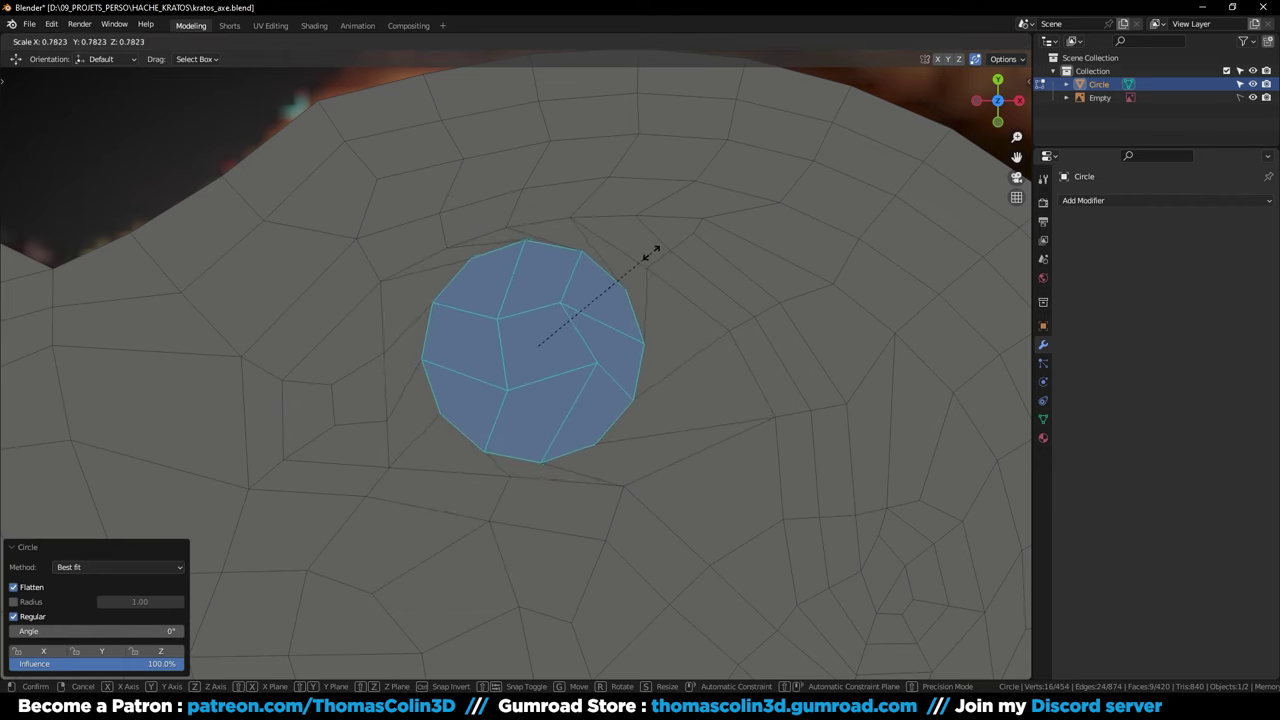
{"action": "left_click", "coordinate": [651, 253]}
{"action": "key", "text": "alt+z"}
{"action": "key", "text": "r"}
{"action": "left_click", "coordinate": [634, 198]}
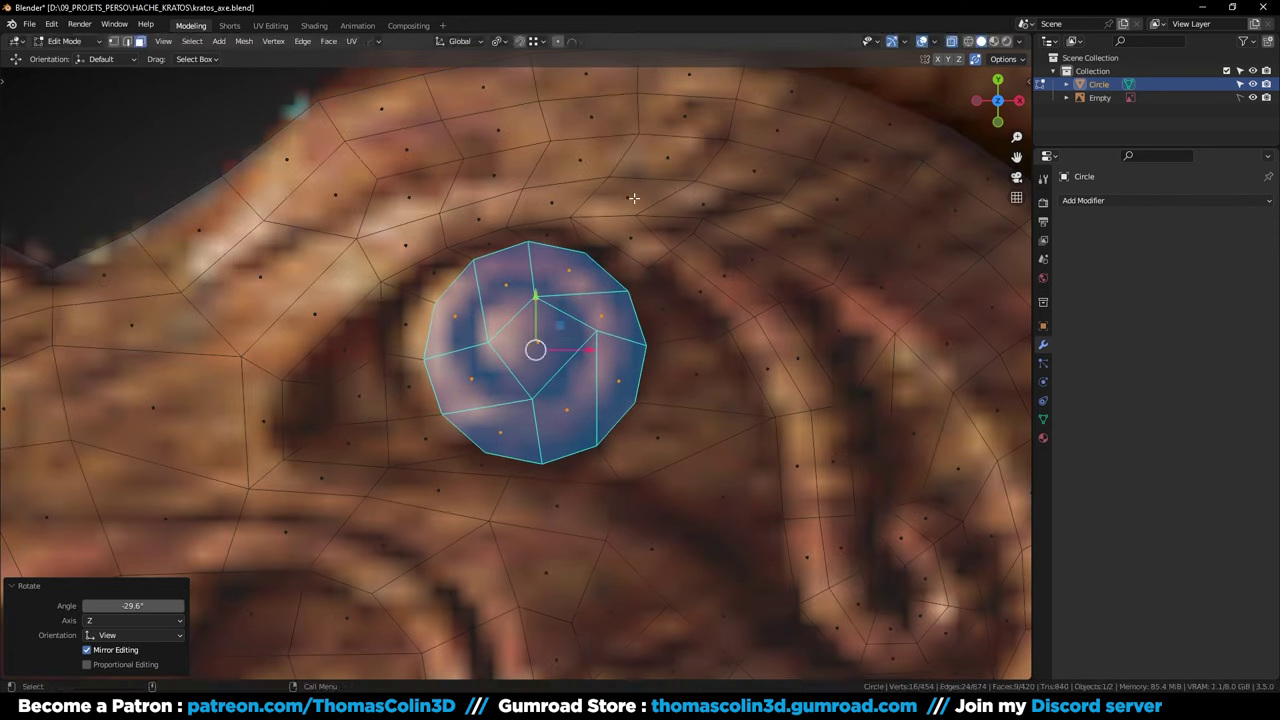
Move the eye circle over the reference eyeball and scale it by 1.028 to match its outline
{"action": "key", "text": "g"}
{"action": "left_click", "coordinate": [611, 196]}
{"action": "key", "text": "s"}
{"action": "left_click", "coordinate": [671, 230]}
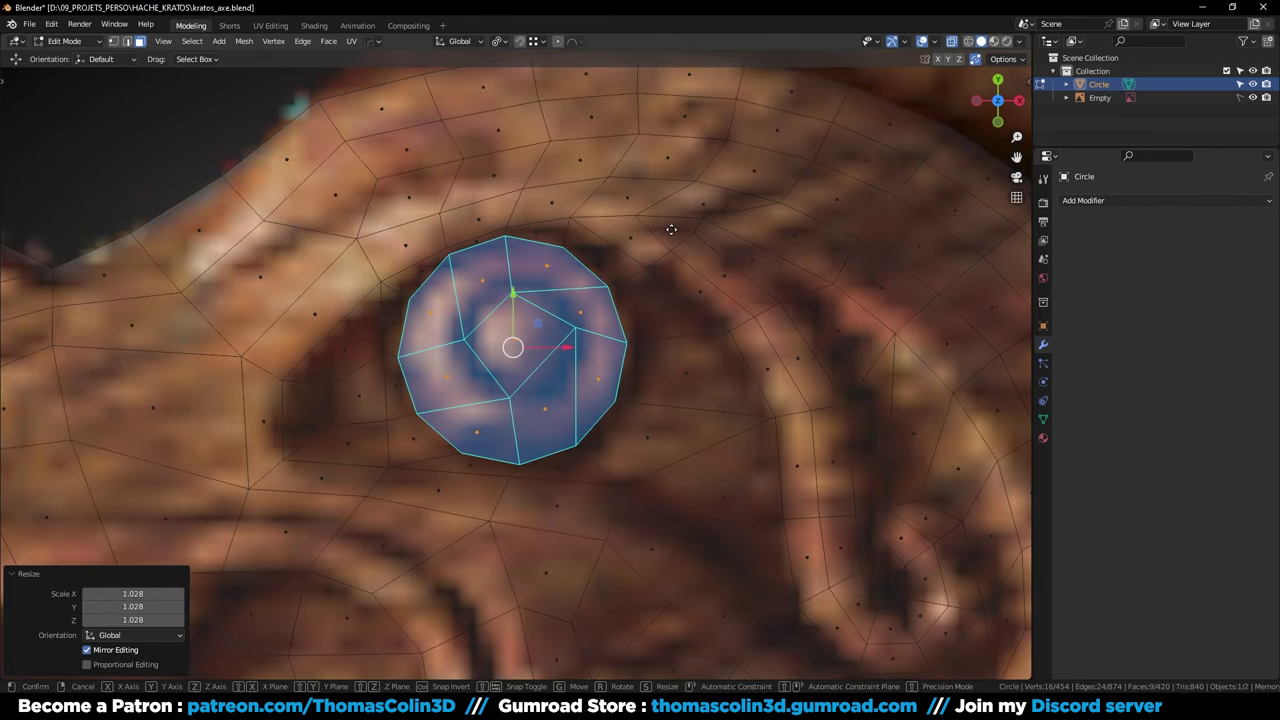
{"action": "key", "text": "g"}
{"action": "left_click", "coordinate": [674, 233]}
Inset the eye circle by 0.007466 m and delete the faces inside it
{"action": "key", "text": "i"}
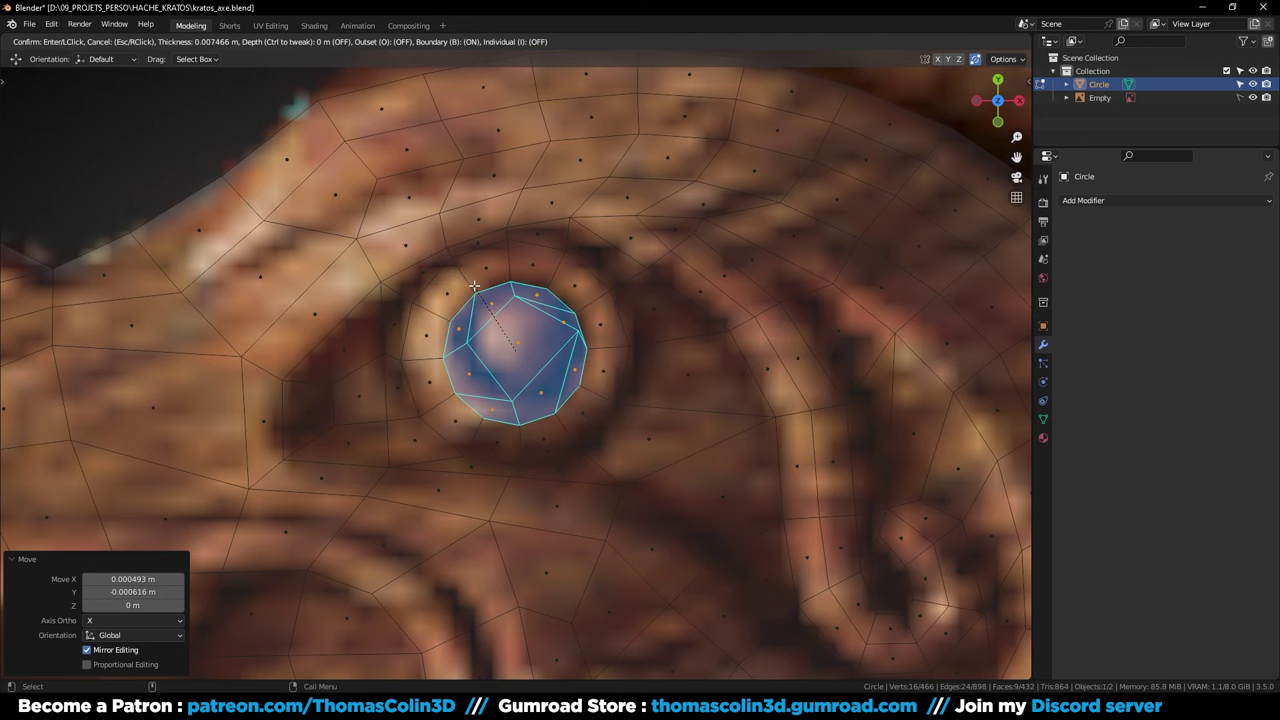
{"action": "left_click", "coordinate": [474, 287]}
{"action": "key", "text": "x"}
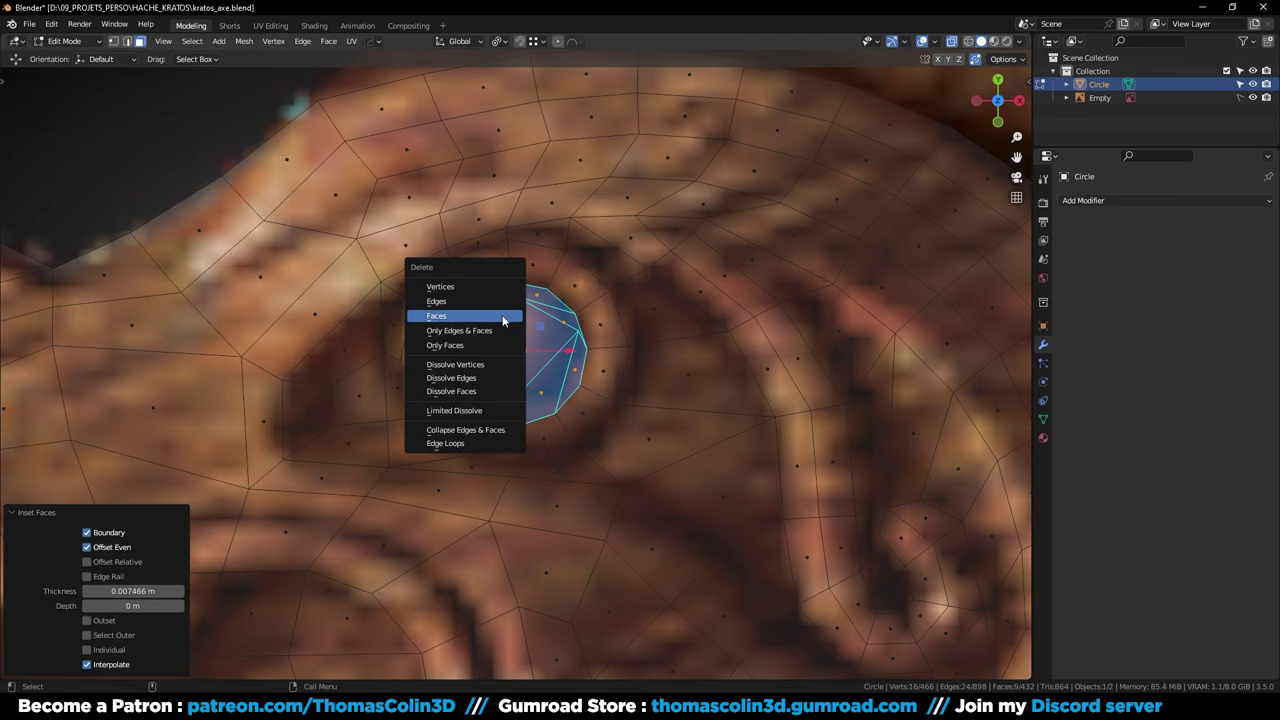
{"action": "left_click", "coordinate": [503, 318]}
Extrude the boundary loop of the eye hole inward, scaled to 0.836
{"action": "key", "text": "2"}
{"action": "left_click", "coordinate": [498, 290], "text": "alt"}
{"action": "middle_click_drag", "start_coordinate": [502, 295], "coordinate": [514, 348], "text": "shift"}
{"action": "middle_click_drag", "start_coordinate": [514, 348], "coordinate": [563, 363], "text": "ctrl"}
{"action": "scroll", "coordinate": [564, 381], "scroll_direction": "up", "scroll_amount": 1}
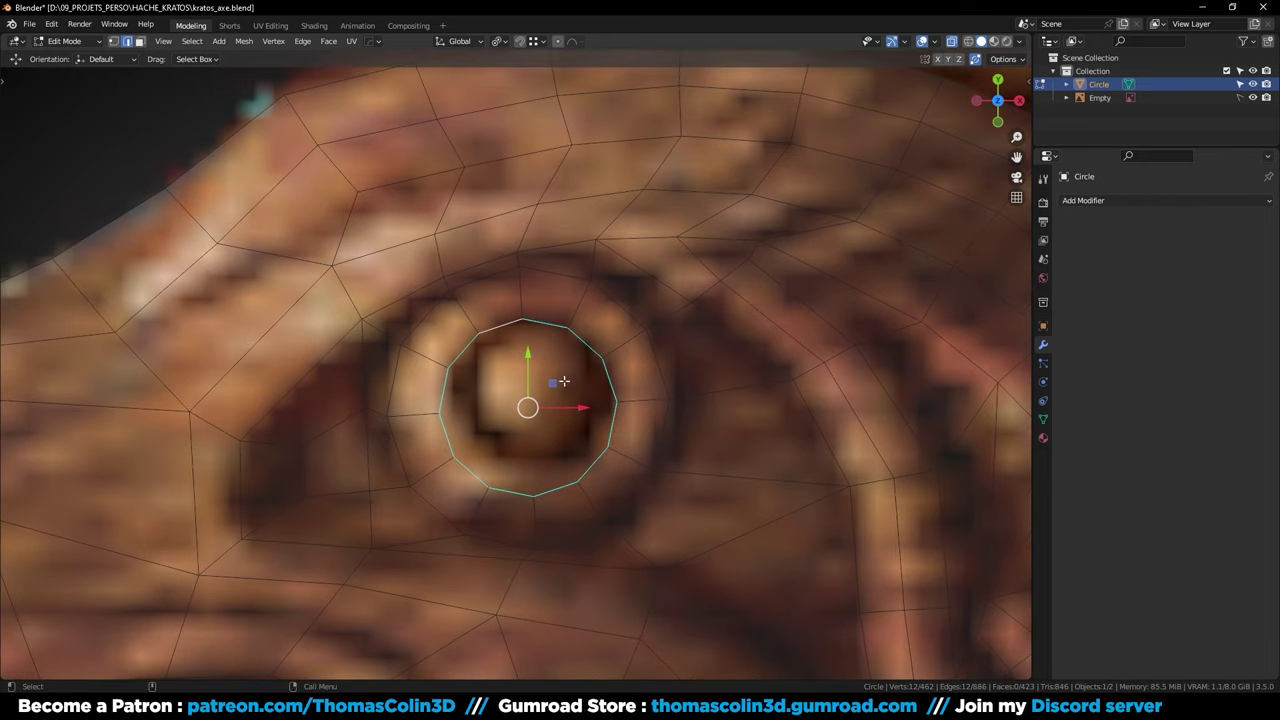
{"action": "key", "text": "e"}
{"action": "key", "text": "s"}
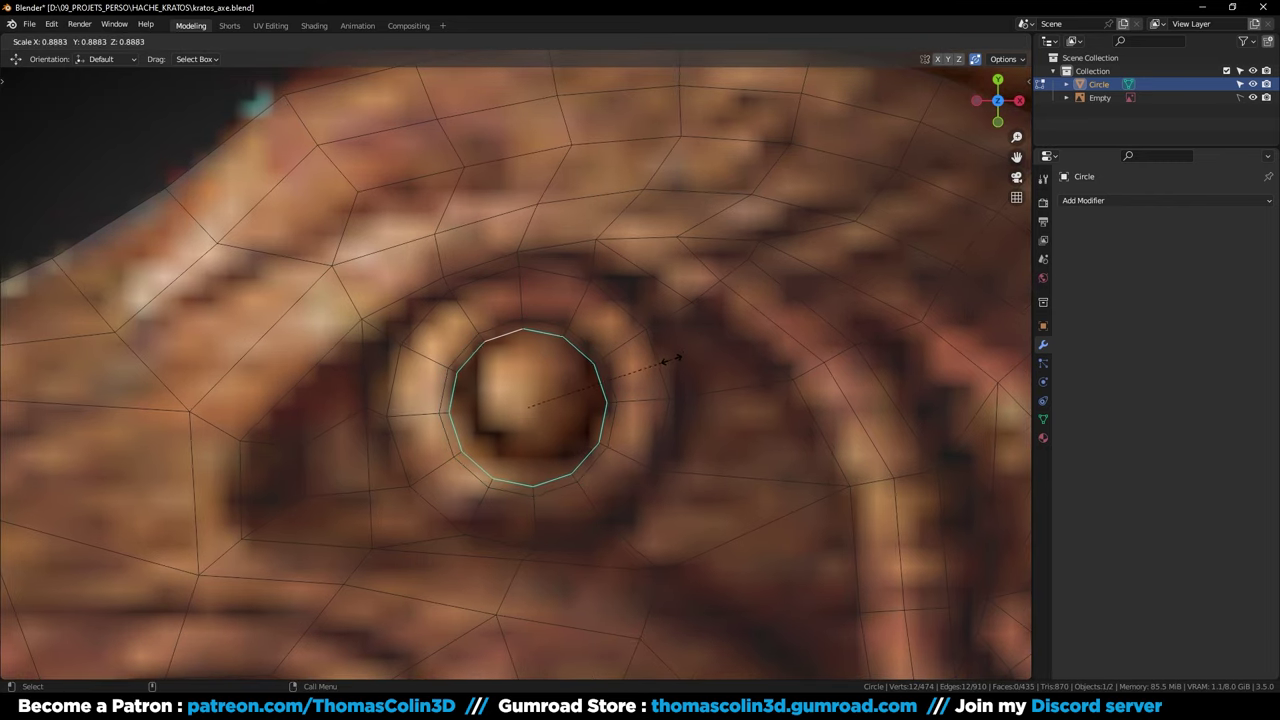
{"action": "left_click", "coordinate": [662, 361]}
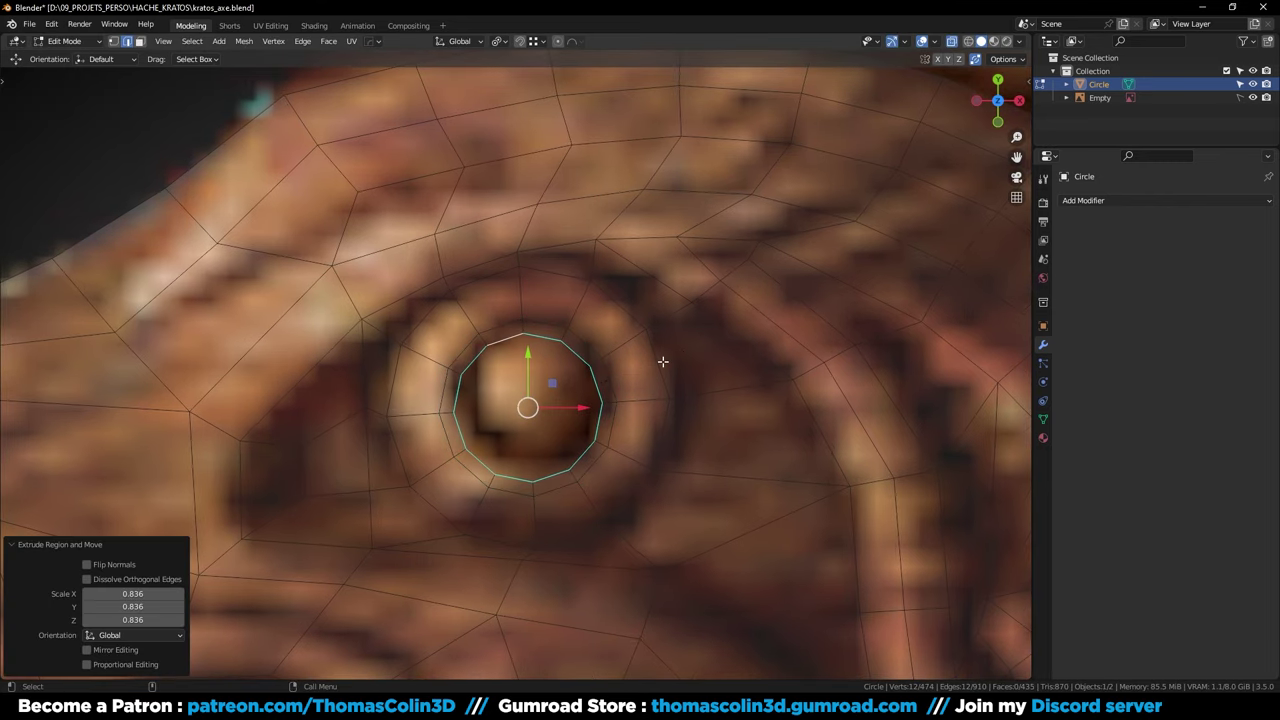
Fill the eye hole and the small open hole in the crest to its left with grids of quads
{"action": "key", "text": "q"}
{"action": "left_click", "coordinate": [609, 392]}
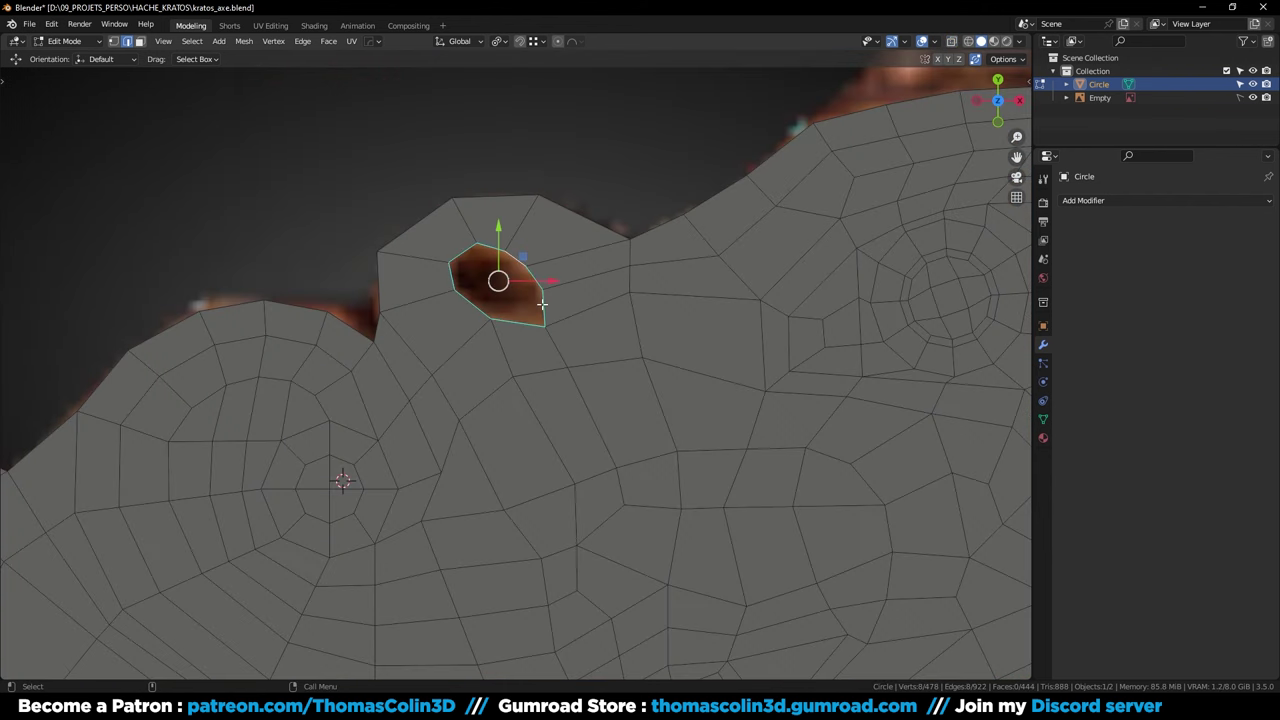
{"action": "key", "text": "q"}
{"action": "left_click", "coordinate": [542, 305]}
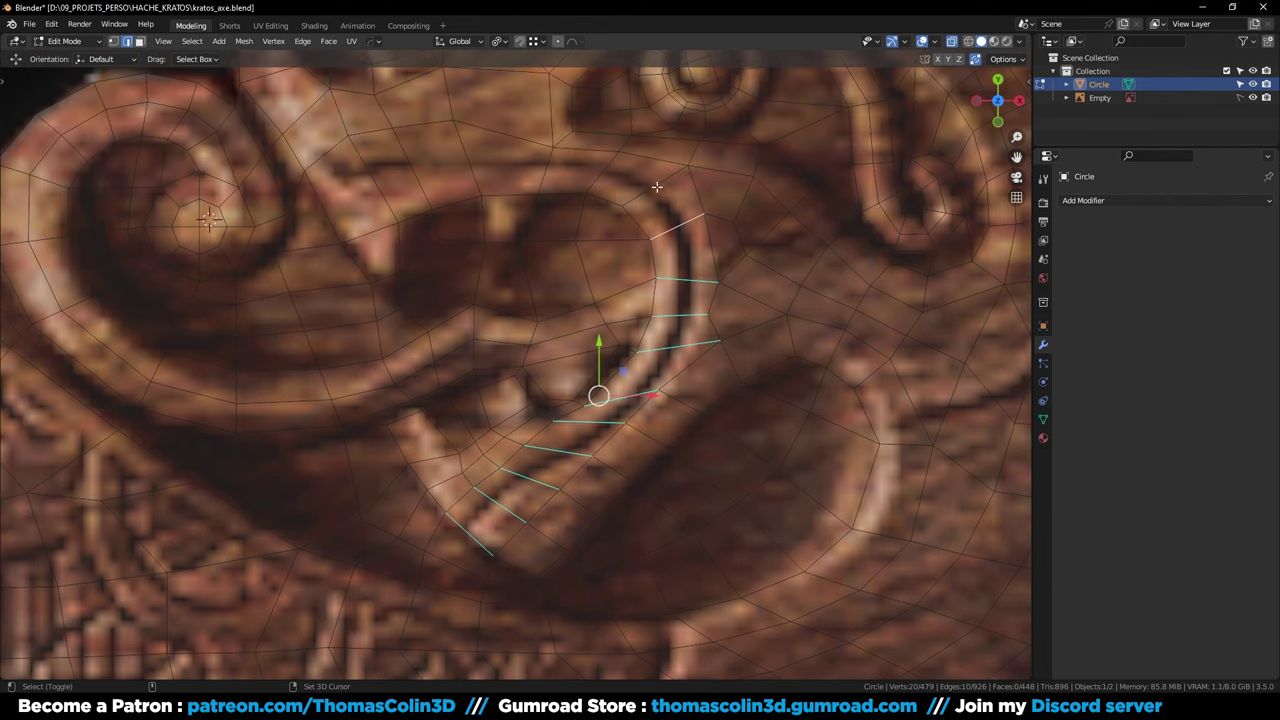
Subdivide the selected cross edges of the band curving around the mouth with one cut
{"action": "right_click", "coordinate": [536, 188]}
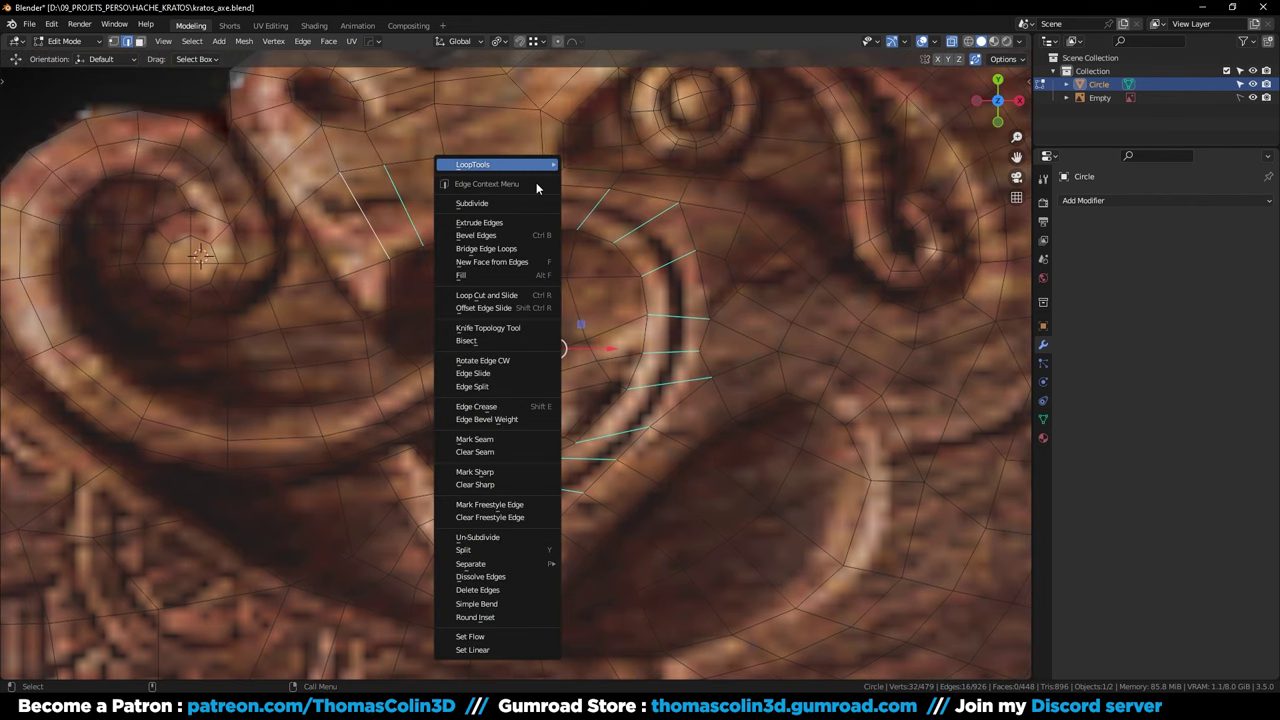
{"action": "left_click", "coordinate": [497, 204]}
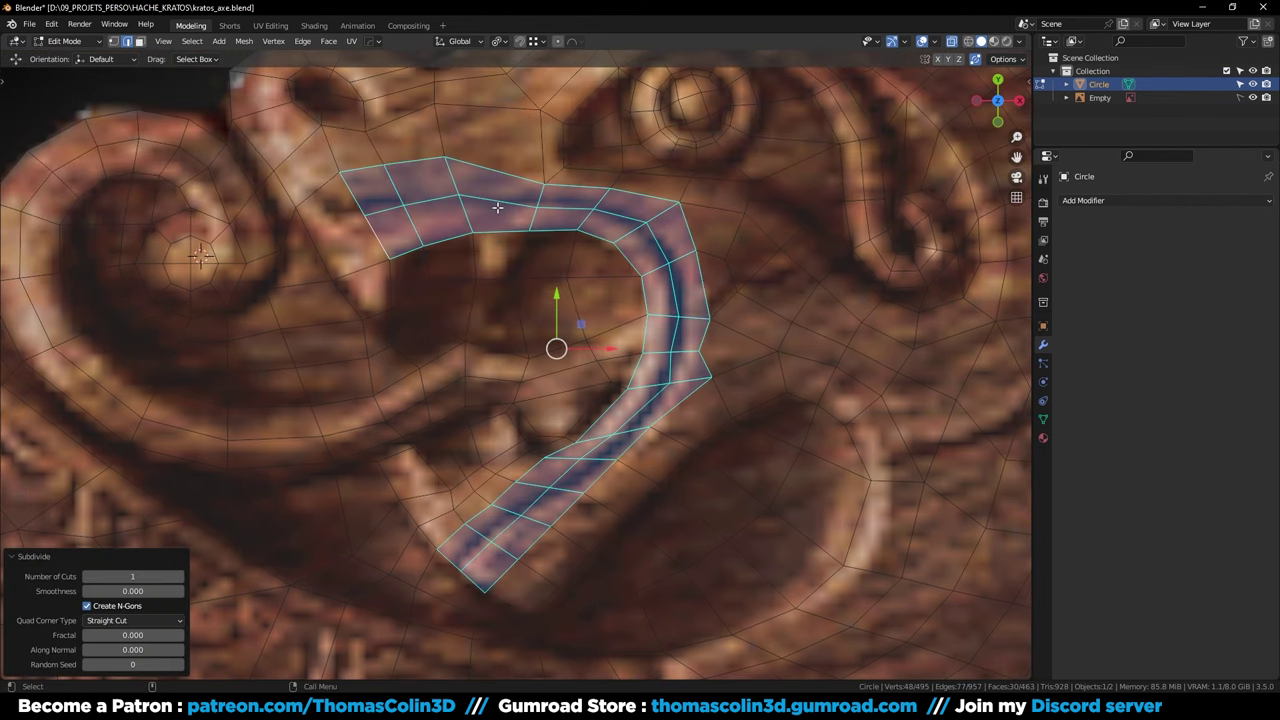
{"action": "left_click", "coordinate": [374, 214]}
Slide the middle-loop vertices along the band's upper straight section onto the dark groove of the reference
{"action": "key", "text": "1"}
{"action": "left_click", "coordinate": [366, 215]}
{"action": "key", "text": "g"}
{"action": "key", "text": "g"}
{"action": "left_click", "coordinate": [361, 206]}
{"action": "left_click", "coordinate": [406, 206]}
{"action": "key", "text": "g"}
{"action": "key", "text": "g"}
{"action": "left_click", "coordinate": [537, 208]}
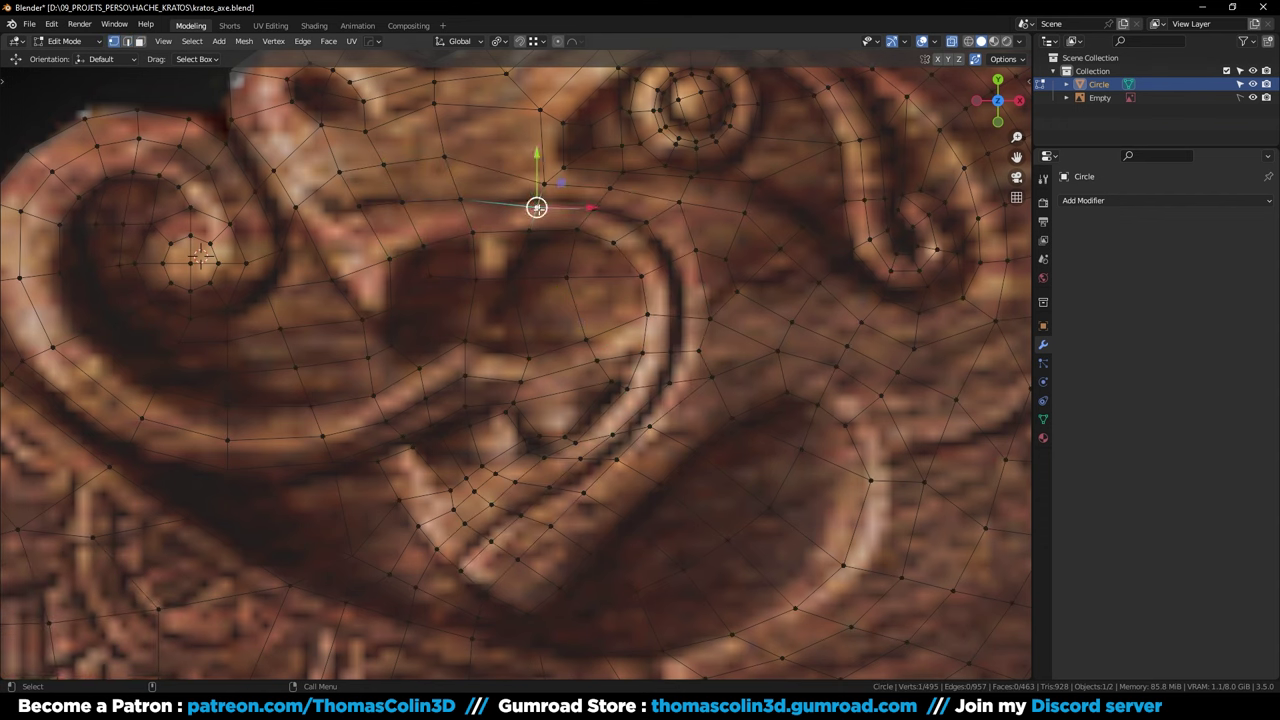
{"action": "key", "text": "g"}
{"action": "key", "text": "g"}
{"action": "left_click", "coordinate": [538, 200]}
Slide the middle-loop vertices around the band's upper-right bend to follow the reference groove
{"action": "left_click", "coordinate": [597, 207]}
{"action": "key", "text": "g"}
{"action": "key", "text": "g"}
{"action": "left_click", "coordinate": [643, 223]}
{"action": "key", "text": "g"}
{"action": "key", "text": "g"}
{"action": "left_click", "coordinate": [677, 316]}
{"action": "key", "text": "g"}
{"action": "key", "text": "g"}
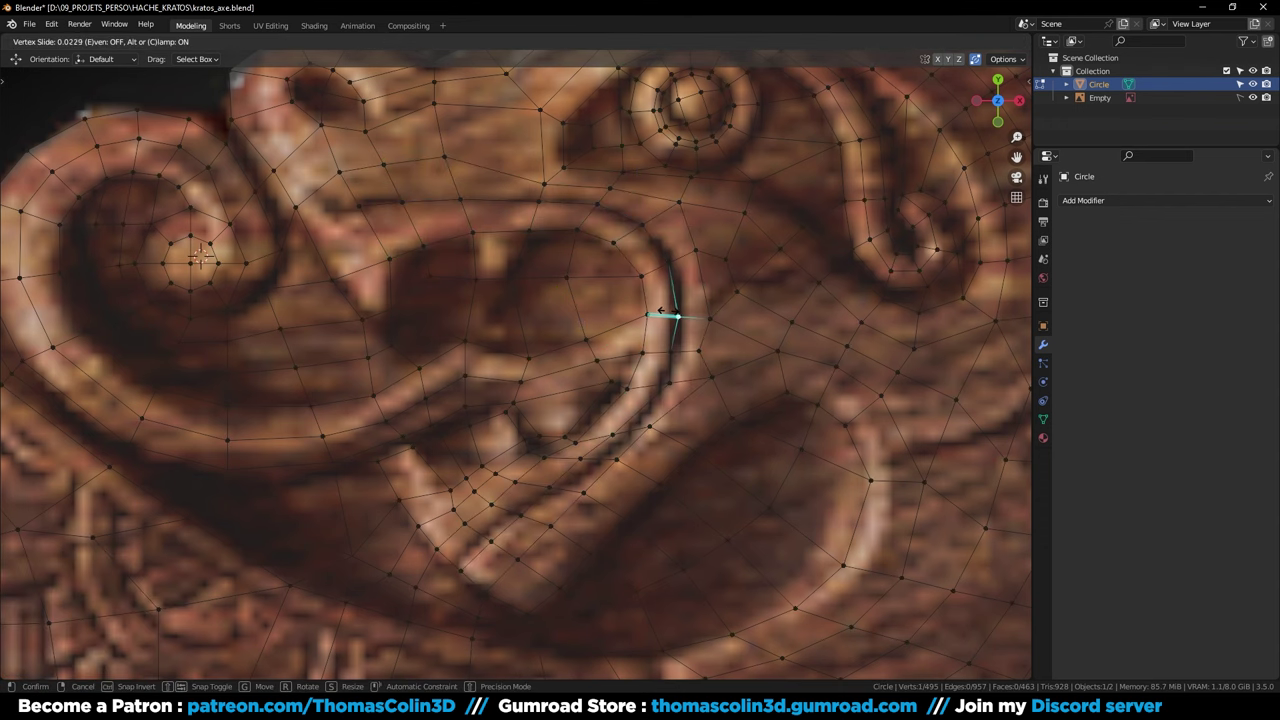
{"action": "left_click", "coordinate": [660, 311]}
Adjust the middle-loop vertices below the bend to the groove, moving the last by 0.004832 m in X and 0.001318 m in Y
{"action": "left_click", "coordinate": [672, 351]}
{"action": "key", "text": "g"}
{"action": "key", "text": "g"}
{"action": "left_click", "coordinate": [669, 382]}
{"action": "key", "text": "g"}
{"action": "left_click", "coordinate": [661, 386]}
{"action": "left_click", "coordinate": [618, 433]}
{"action": "key", "text": "g"}
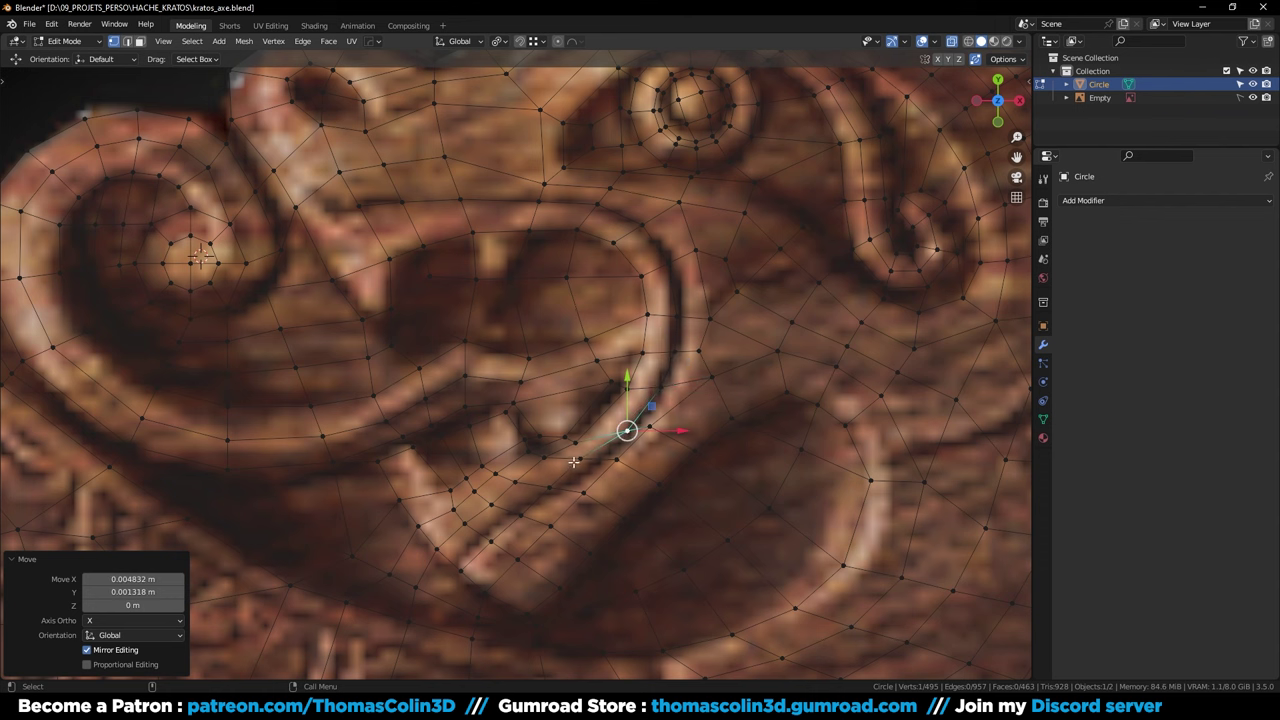
Shift the remaining middle-loop vertices along the band's lower diagonal, down to its end, onto the reference groove
{"action": "left_click", "coordinate": [579, 460]}
{"action": "key", "text": "g"}
{"action": "left_click", "coordinate": [550, 490]}
{"action": "key", "text": "g"}
{"action": "key", "text": "g"}
{"action": "left_click", "coordinate": [521, 515]}
{"action": "key", "text": "g"}
{"action": "key", "text": "g"}
{"action": "left_click", "coordinate": [491, 541]}
{"action": "key", "text": "g"}
{"action": "key", "text": "g"}
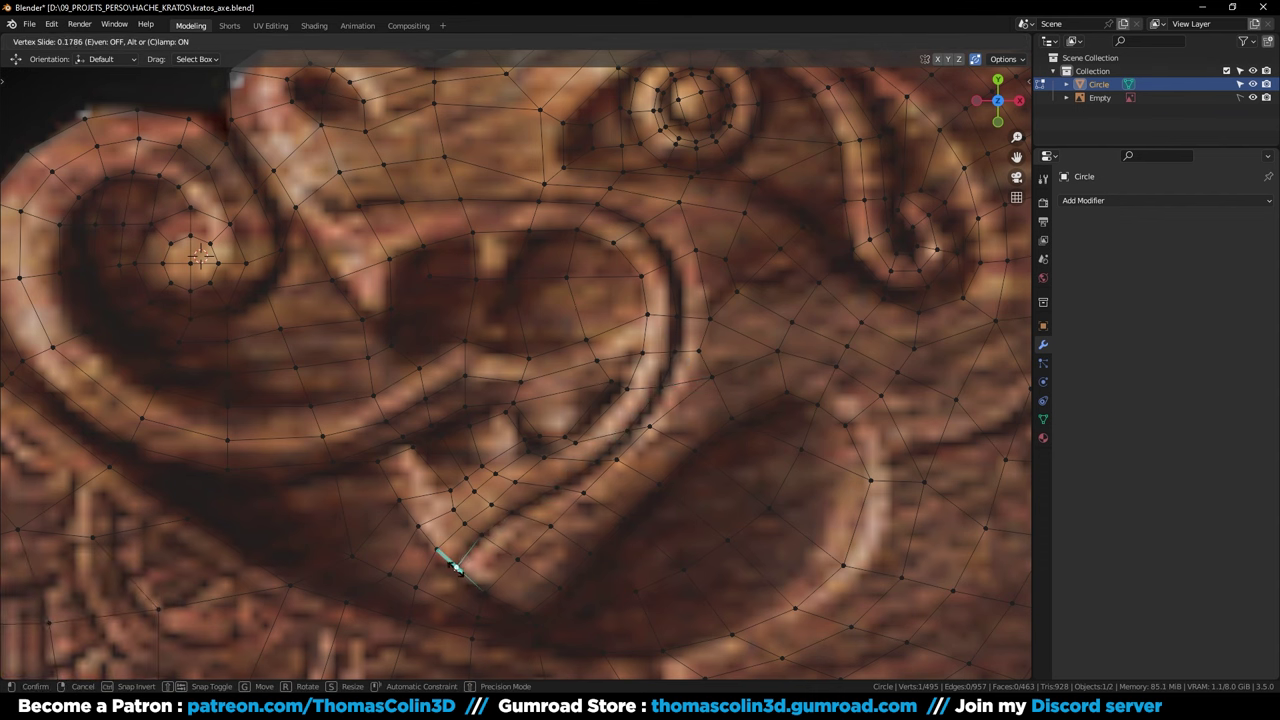
{"action": "left_click", "coordinate": [455, 568]}
Select the middle edge loop of the mouth band and bevel it by 0.0021 m with one segment and Loop Slide off
{"action": "middle_click_drag", "start_coordinate": [455, 568], "coordinate": [471, 469], "text": "shift"}
{"action": "scroll", "coordinate": [471, 469], "scroll_direction": "up", "scroll_amount": 1}
{"action": "key", "text": "alt+z"}
{"action": "key", "text": "2"}
{"action": "scroll", "coordinate": [523, 459], "scroll_direction": "down", "scroll_amount": 2}
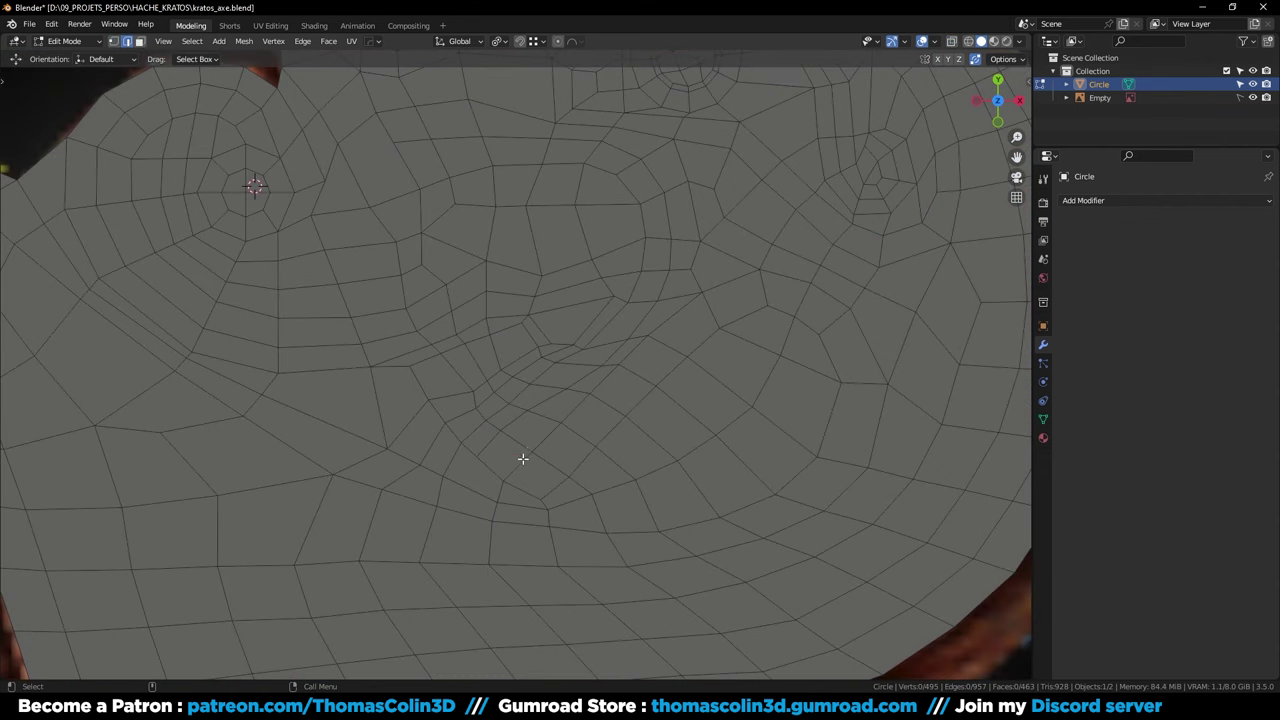
{"action": "left_click", "coordinate": [493, 440], "text": "alt"}
{"action": "key", "text": "alt+z"}
{"action": "key", "text": "ctrl+b"}
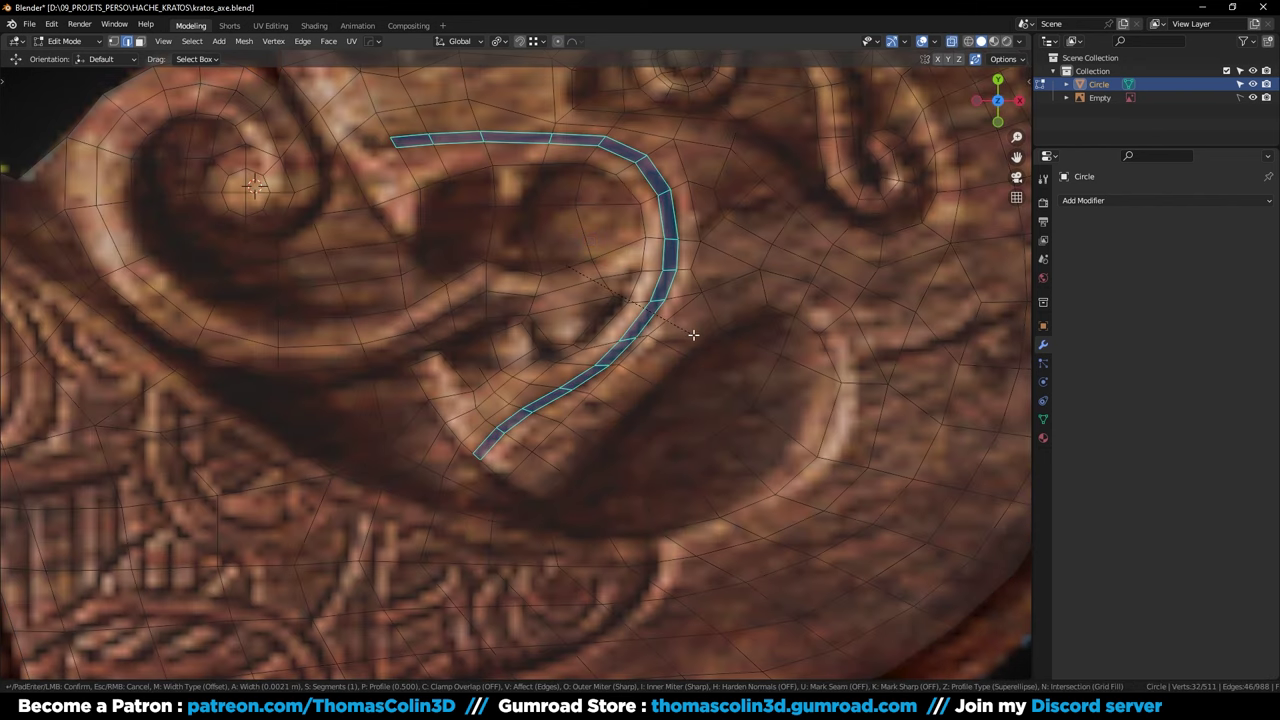
{"action": "left_click", "coordinate": [693, 335]}
{"action": "left_click", "coordinate": [87, 548]}
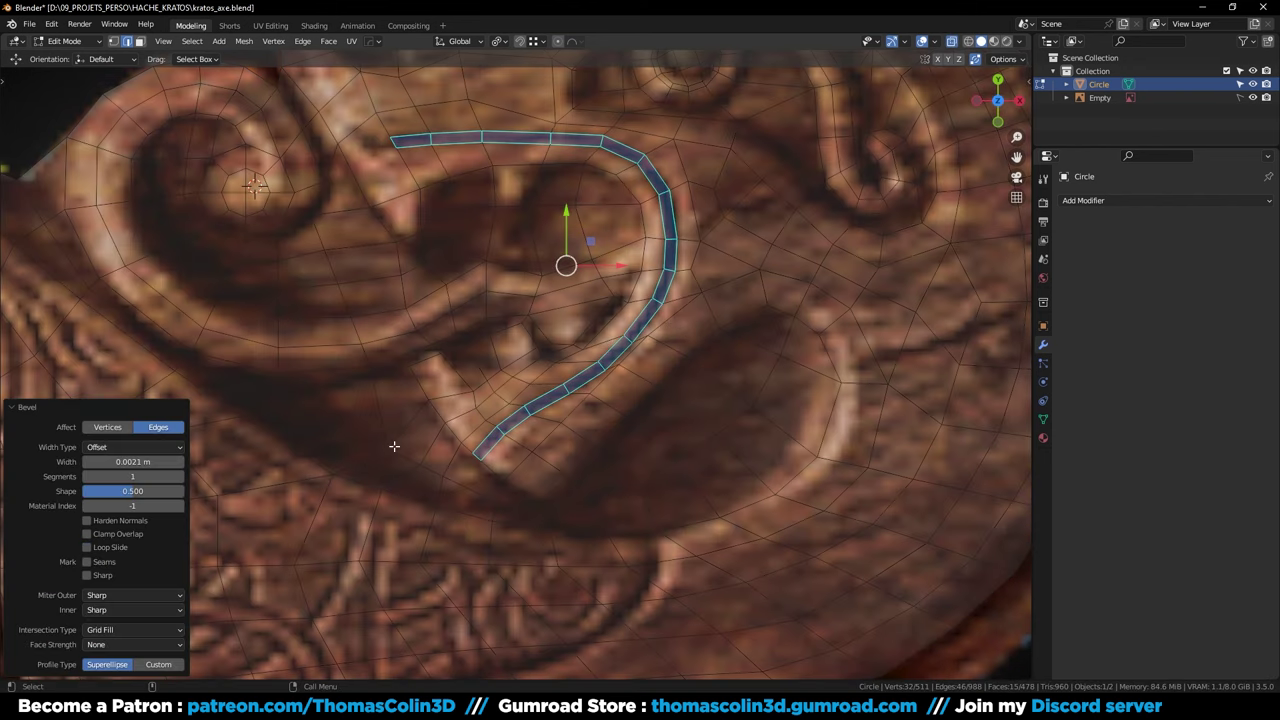
Knife new edges from the lower end of the beveled strip to the surrounding vertices to terminate it in quads
{"action": "key", "text": "k"}
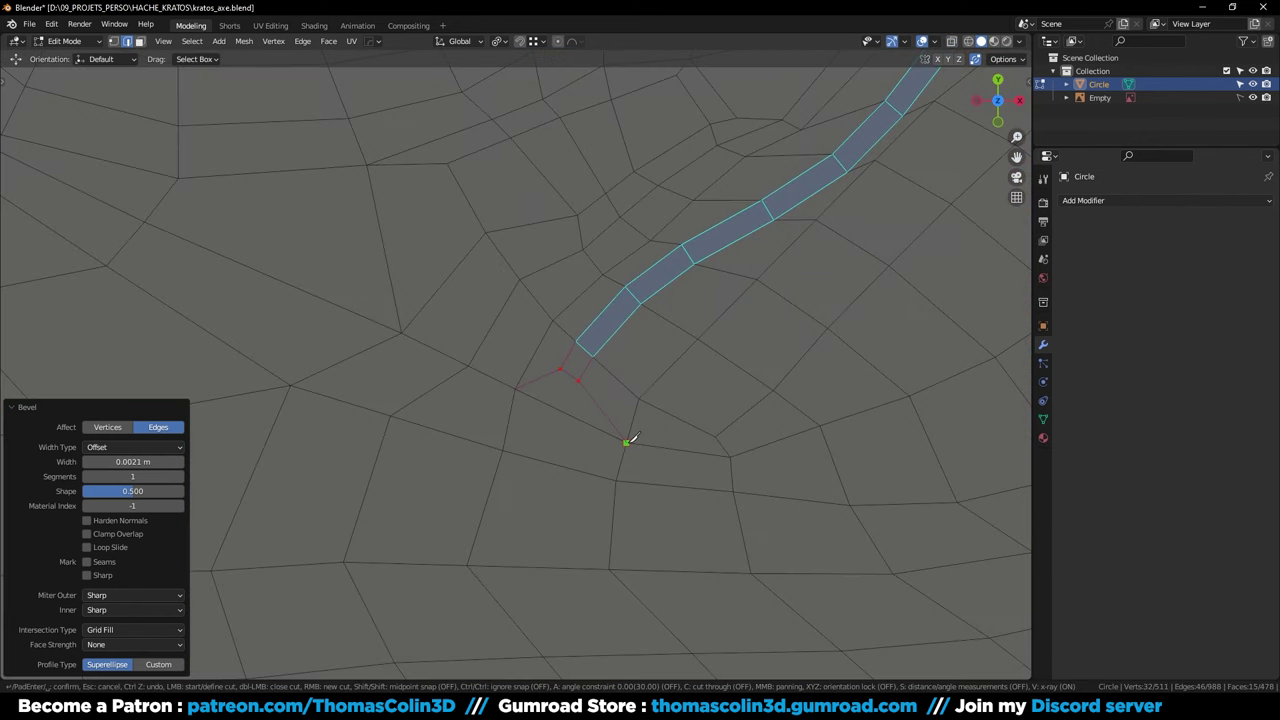
{"action": "key", "text": "Return"}
{"action": "left_click", "coordinate": [703, 346]}
Knife new edges at the other, upper-left end of the beveled mouth strip to connect it to the surrounding vertices
{"action": "scroll", "coordinate": [703, 346], "scroll_direction": "down", "scroll_amount": 5}
{"action": "middle_click_drag", "start_coordinate": [560, 90], "coordinate": [577, 214], "text": "shift"}
{"action": "scroll", "coordinate": [387, 193], "scroll_direction": "up", "scroll_amount": 6}
{"action": "key", "text": "alt+z"}
{"action": "key", "text": "k"}
{"action": "left_click", "coordinate": [571, 340]}
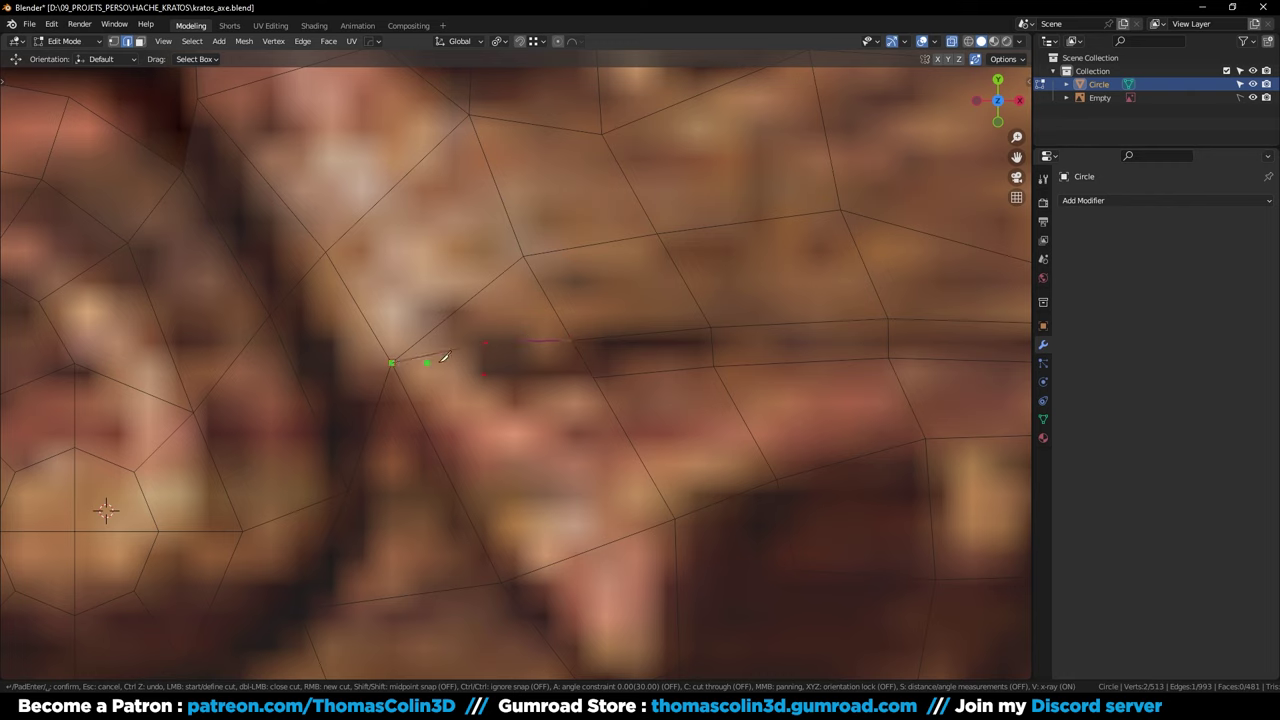
{"action": "key", "text": "Return"}
Shift the lower corner vertex at the mouth strip's left end along its edge onto the tip of the reference groove
{"action": "key", "text": "1"}
{"action": "left_click", "coordinate": [485, 384]}
{"action": "key", "text": "g"}
{"action": "key", "text": "g"}
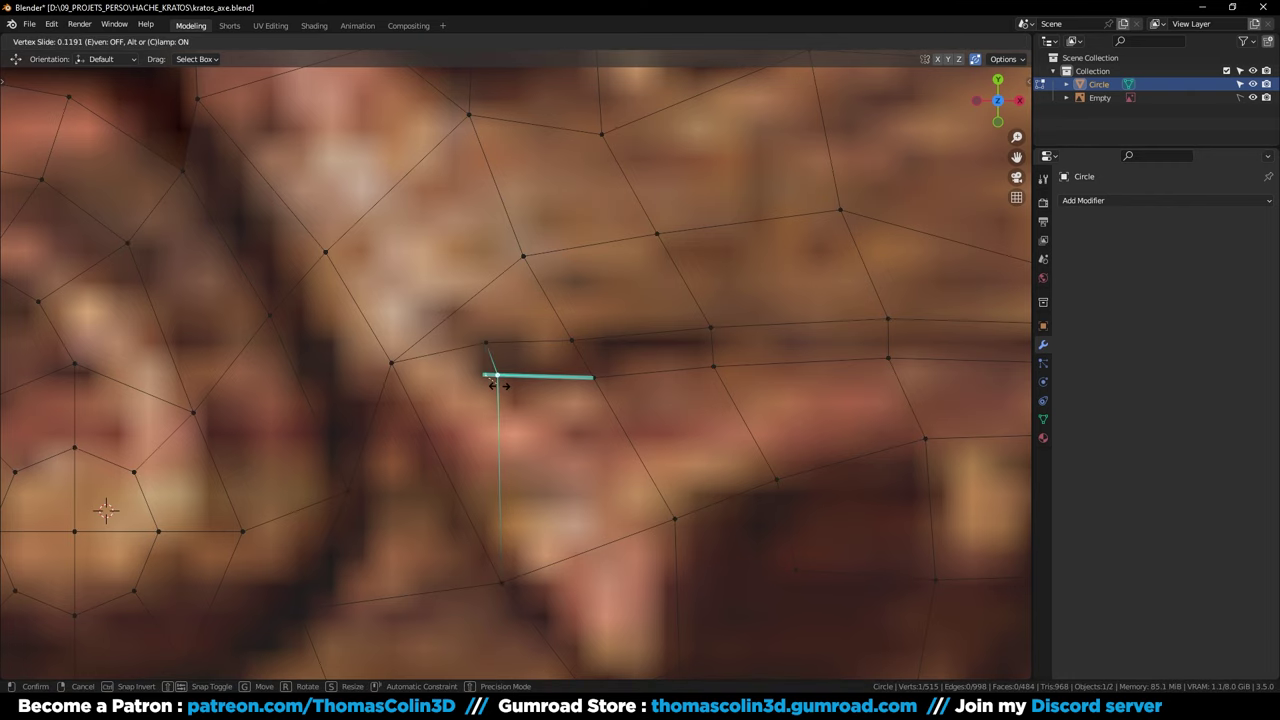
{"action": "left_click", "coordinate": [494, 386]}
{"action": "key", "text": "g"}
{"action": "left_click", "coordinate": [501, 392]}
Slide the strip end's upper corner vertex along its edge, and slide the adjoining junction vertex to even out the surrounding quads
{"action": "left_click", "coordinate": [486, 343]}
{"action": "key", "text": "g"}
{"action": "key", "text": "g"}
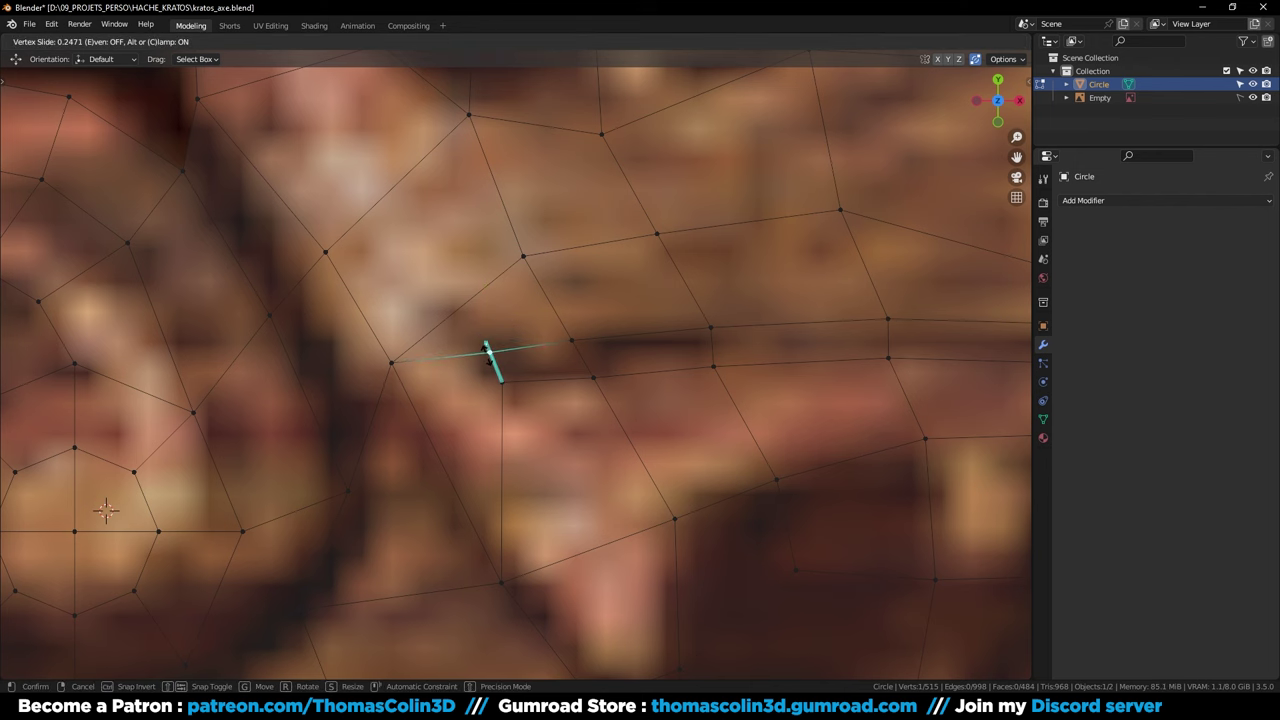
{"action": "key", "text": "g"}
{"action": "key", "text": "g"}
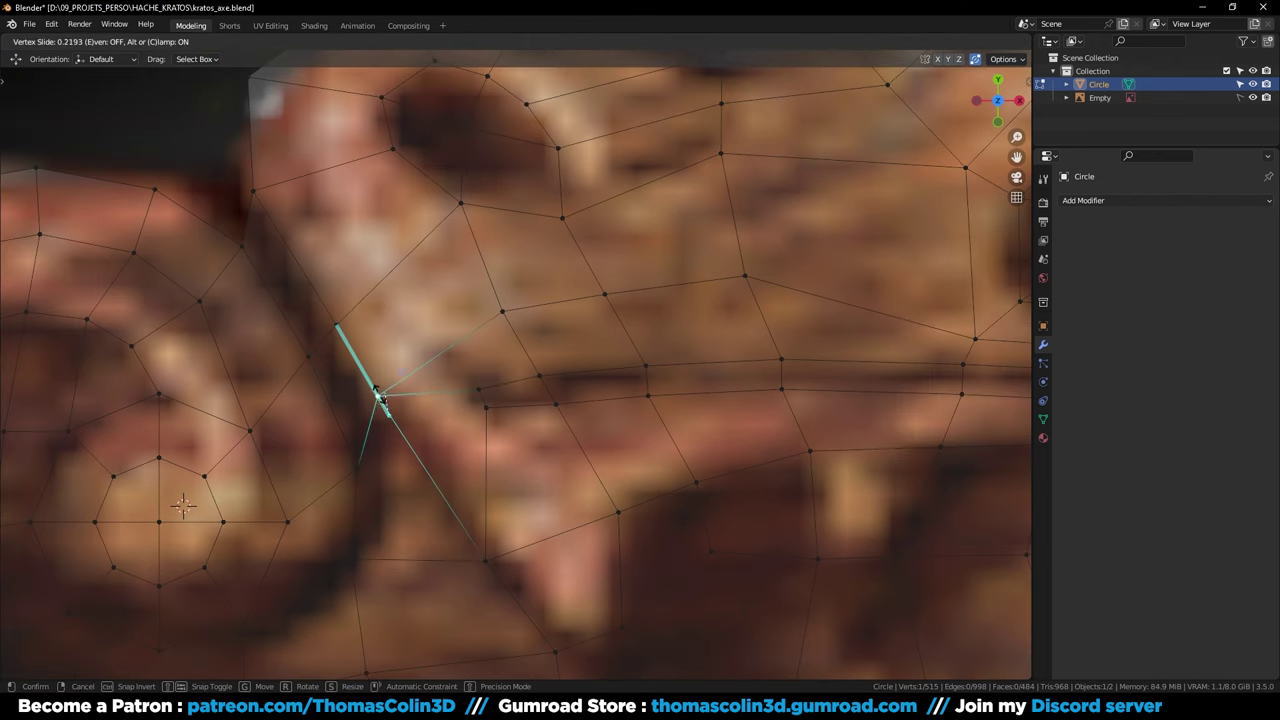
{"action": "left_click", "coordinate": [378, 396]}
Slide the crowded vertex beside the mouth groove's lower diagonal stretch away from the strip to even out the spacing
{"action": "scroll", "coordinate": [378, 396], "scroll_direction": "down", "scroll_amount": 5}
{"action": "scroll", "coordinate": [557, 274], "scroll_direction": "up", "scroll_amount": 5}
{"action": "left_click", "coordinate": [557, 274]}
{"action": "key", "text": "g"}
{"action": "key", "text": "g"}
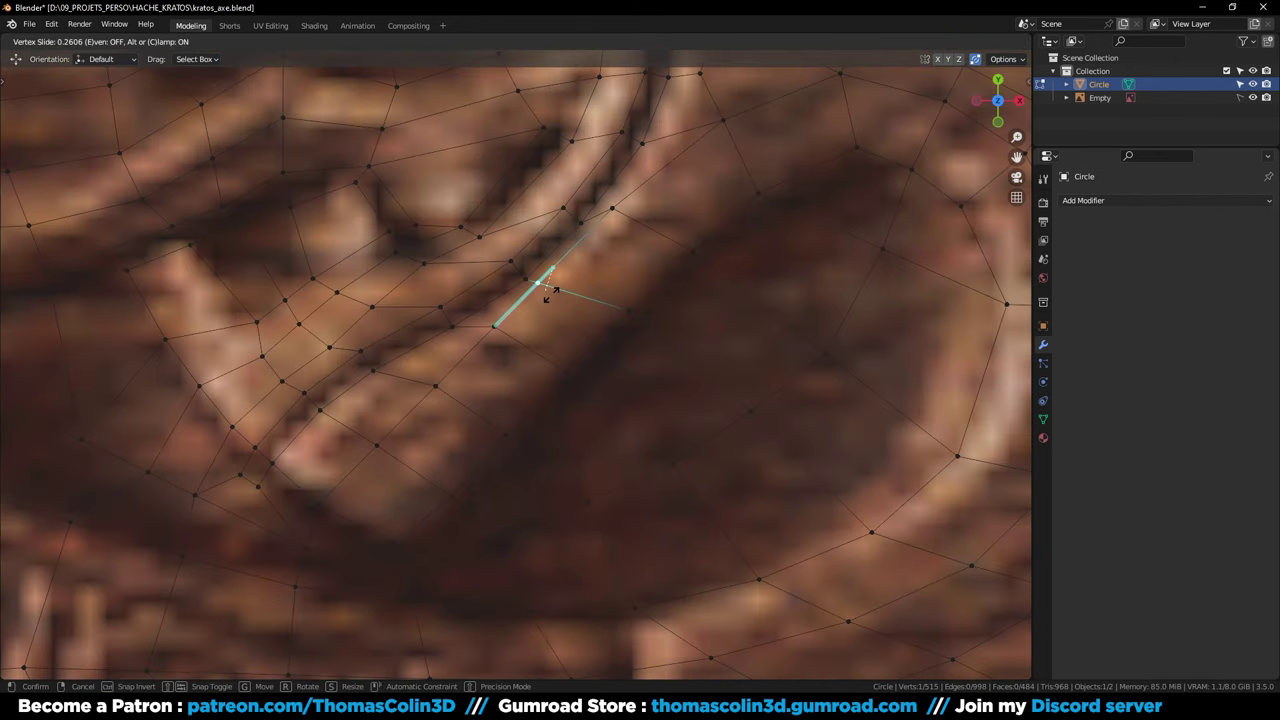
{"action": "left_click", "coordinate": [543, 290]}
{"action": "key", "text": "g"}
{"action": "key", "text": "g"}
{"action": "left_click", "coordinate": [570, 302]}
Select the four-edge path running alongside the lower mouth groove and smooth it with Set Flow
{"action": "key", "text": "2"}
{"action": "left_click", "coordinate": [473, 355]}
{"action": "left_click", "coordinate": [646, 188], "text": "ctrl"}
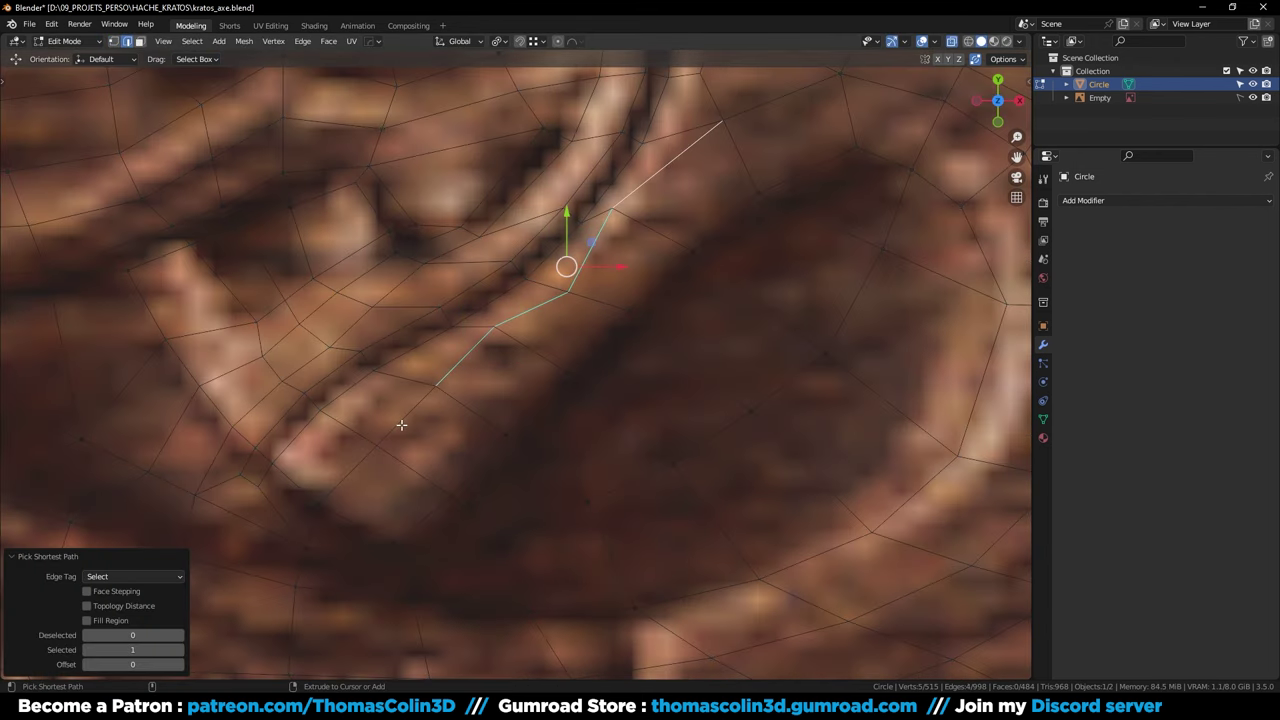
{"action": "right_click", "coordinate": [820, 326]}
{"action": "left_click", "coordinate": [752, 664]}
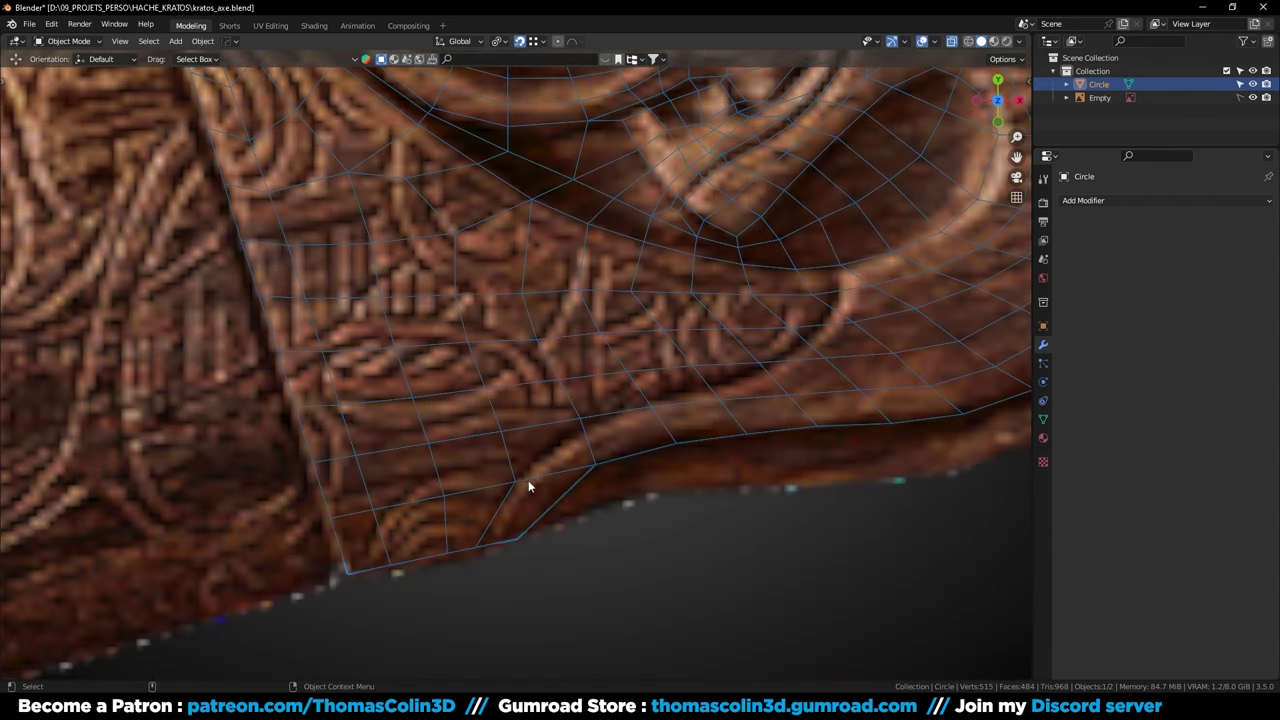
Knife a path along the carved curve below the jaw, from the lower border up to the loop under the mouth
{"action": "key", "text": "k"}
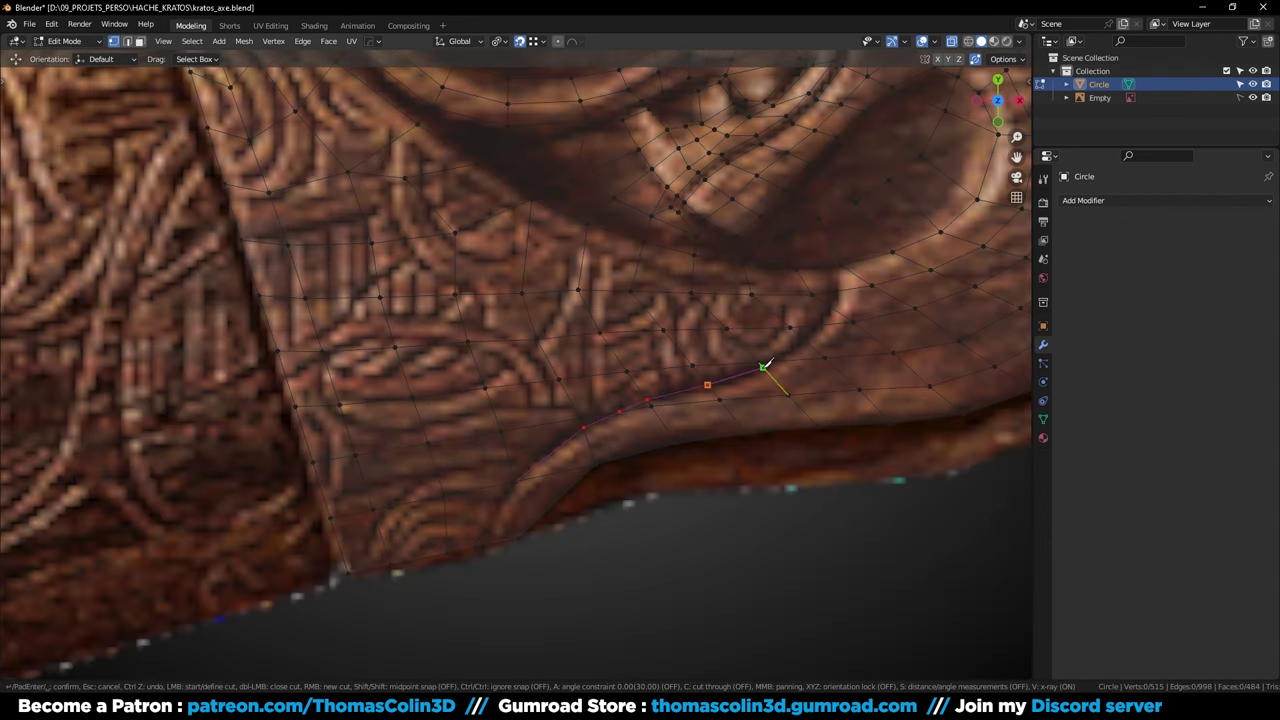
{"action": "left_click", "coordinate": [833, 265]}
{"action": "key", "text": "space"}
Slide the vertex just beside the upper end of the knifed curve along its edge, away from the cut
{"action": "scroll", "coordinate": [663, 331], "scroll_direction": "up", "scroll_amount": 4}
{"action": "key", "text": "alt+z"}
{"action": "left_click", "coordinate": [662, 334]}
{"action": "key", "text": "g"}
{"action": "key", "text": "g"}
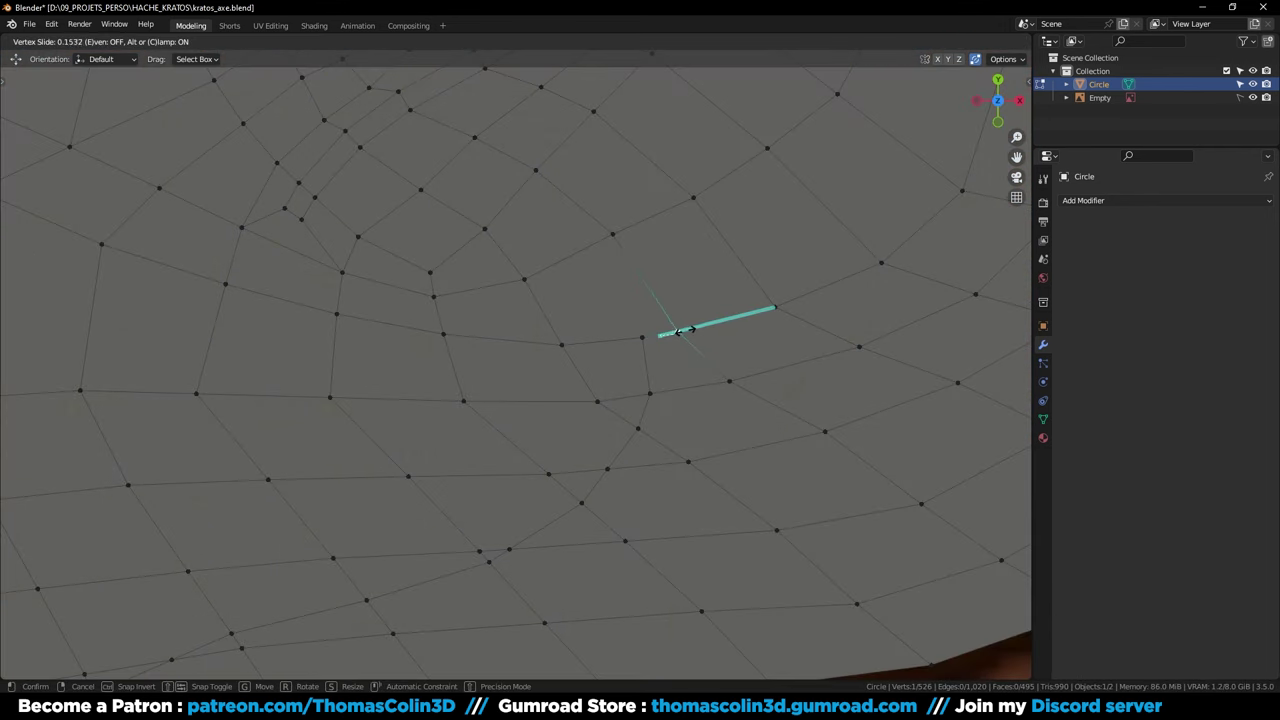
{"action": "left_click", "coordinate": [690, 329]}
Select the four lengthwise edge rows between the mesh's left border and the knifed curve, and dissolve them
{"action": "key", "text": "alt+z"}
{"action": "scroll", "coordinate": [685, 365], "scroll_direction": "down", "scroll_amount": 3}
{"action": "middle_click_drag", "start_coordinate": [588, 494], "coordinate": [802, 312], "text": "shift"}
{"action": "key", "text": "alt+z"}
{"action": "key", "text": "2"}
{"action": "left_click", "coordinate": [808, 490]}
{"action": "middle_click_drag", "start_coordinate": [810, 486], "coordinate": [722, 594], "text": "shift"}
{"action": "left_click", "coordinate": [514, 455], "text": "alt"}
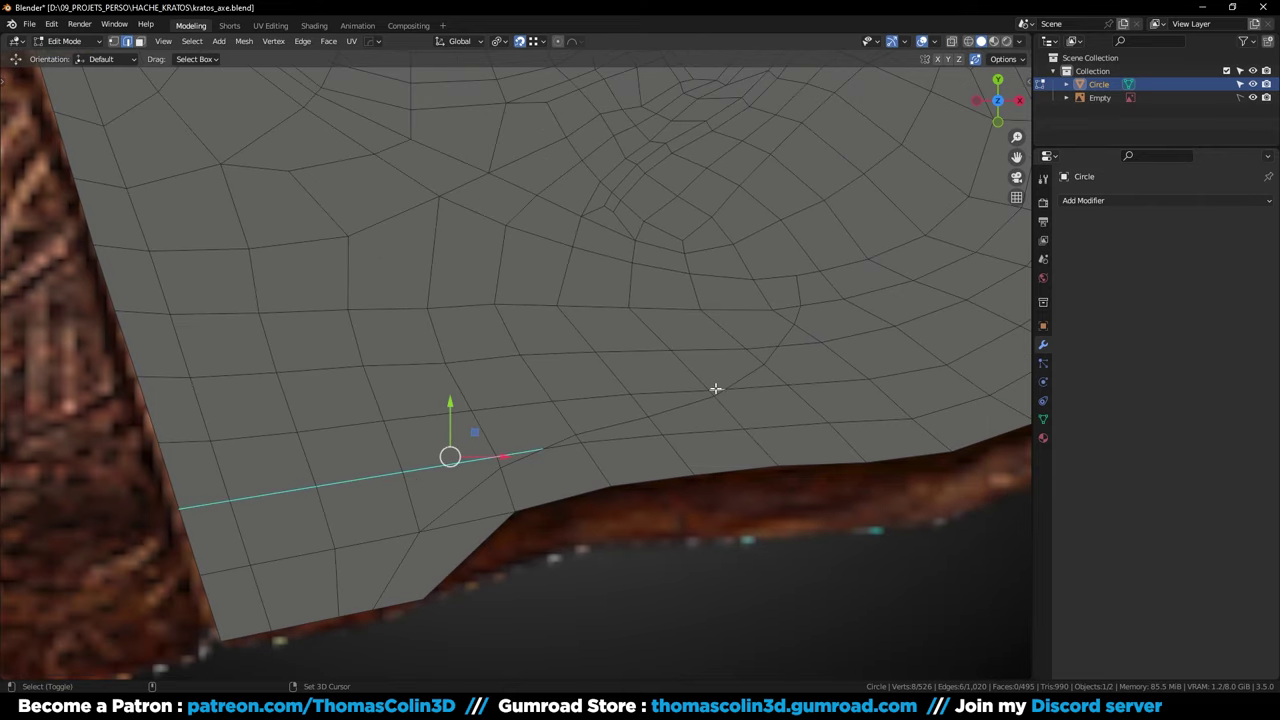
{"action": "left_click", "coordinate": [714, 388], "text": "alt+shift"}
{"action": "left_click", "coordinate": [759, 349], "text": "ctrl"}
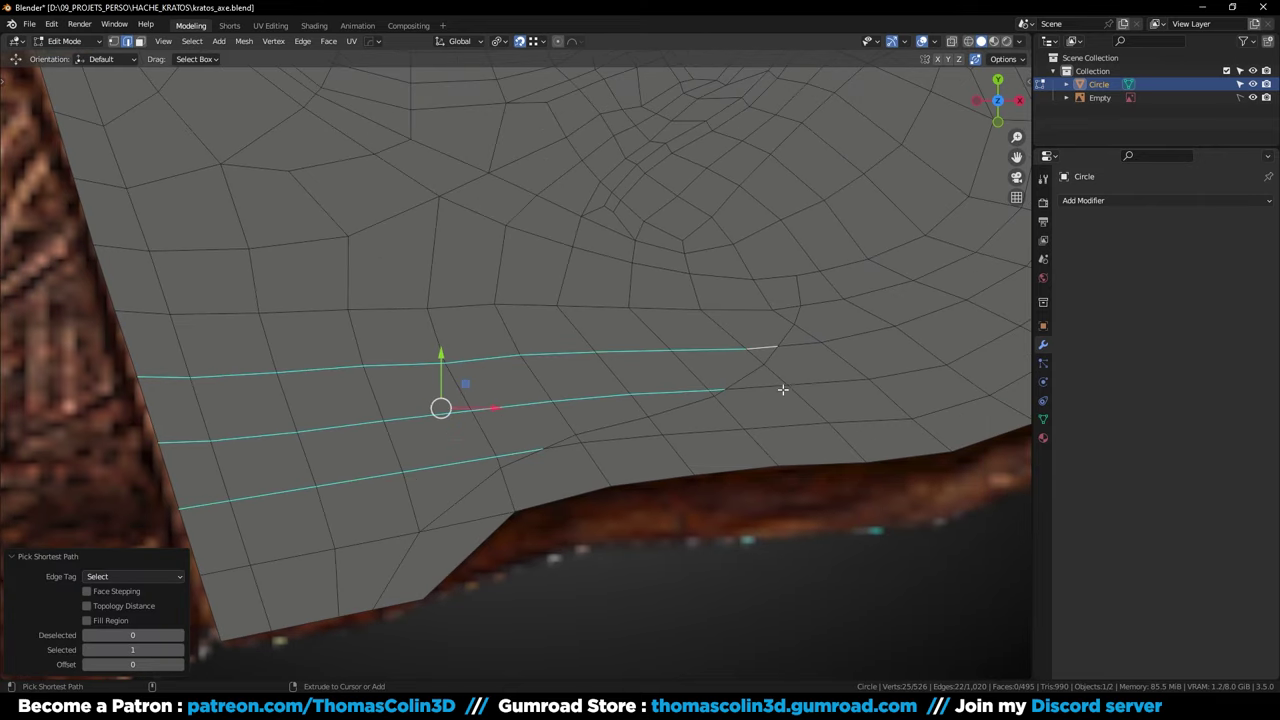
{"action": "left_click", "coordinate": [786, 308], "text": "shift"}
{"action": "left_click", "coordinate": [138, 313], "text": "ctrl"}
{"action": "key", "text": "ctrl+x"}
Select the short lengthwise edge rows on the outer side of the knifed curve and dissolve them
{"action": "right_click_drag", "start_coordinate": [770, 320], "coordinate": [743, 366], "text": "alt"}
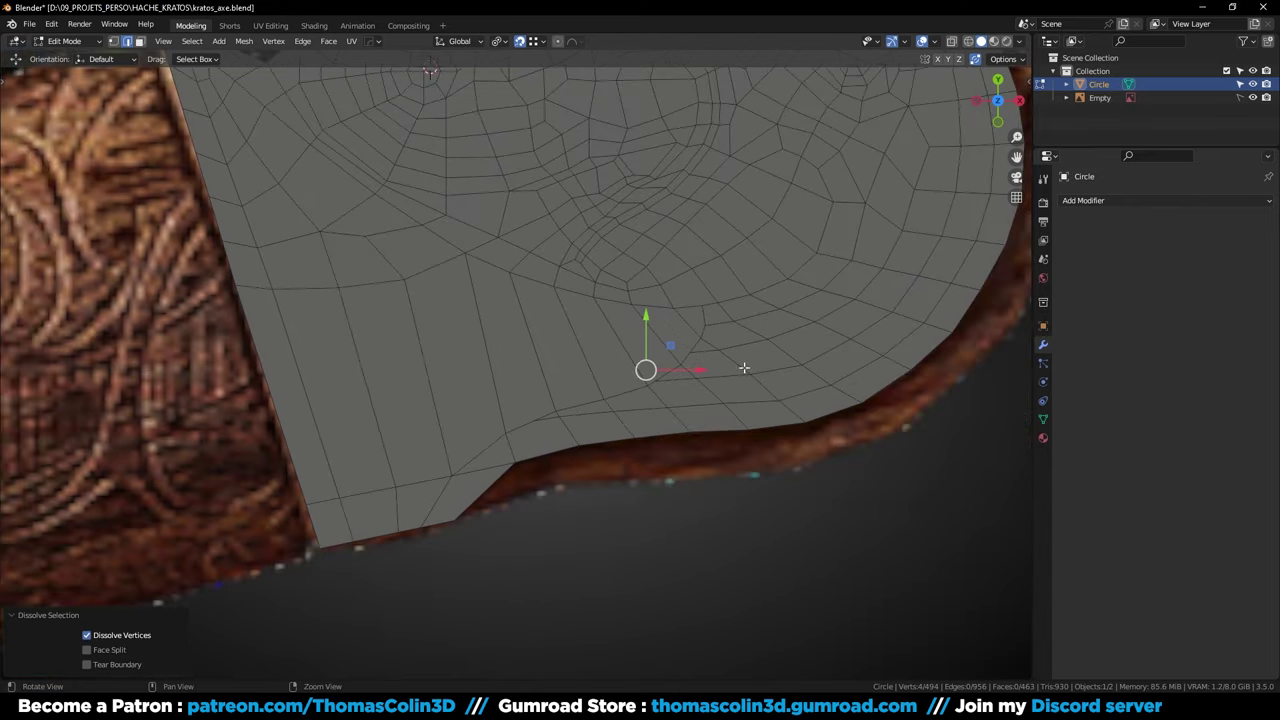
{"action": "middle_click_drag", "start_coordinate": [726, 422], "coordinate": [604, 427], "text": "alt"}
{"action": "right_click_drag", "start_coordinate": [604, 427], "coordinate": [622, 375], "text": "alt"}
{"action": "left_click", "coordinate": [633, 312]}
{"action": "left_click", "coordinate": [685, 299], "text": "shift"}
{"action": "left_click", "coordinate": [612, 350], "text": "shift"}
{"action": "left_click", "coordinate": [708, 329], "text": "ctrl"}
{"action": "left_click", "coordinate": [573, 389], "text": "shift"}
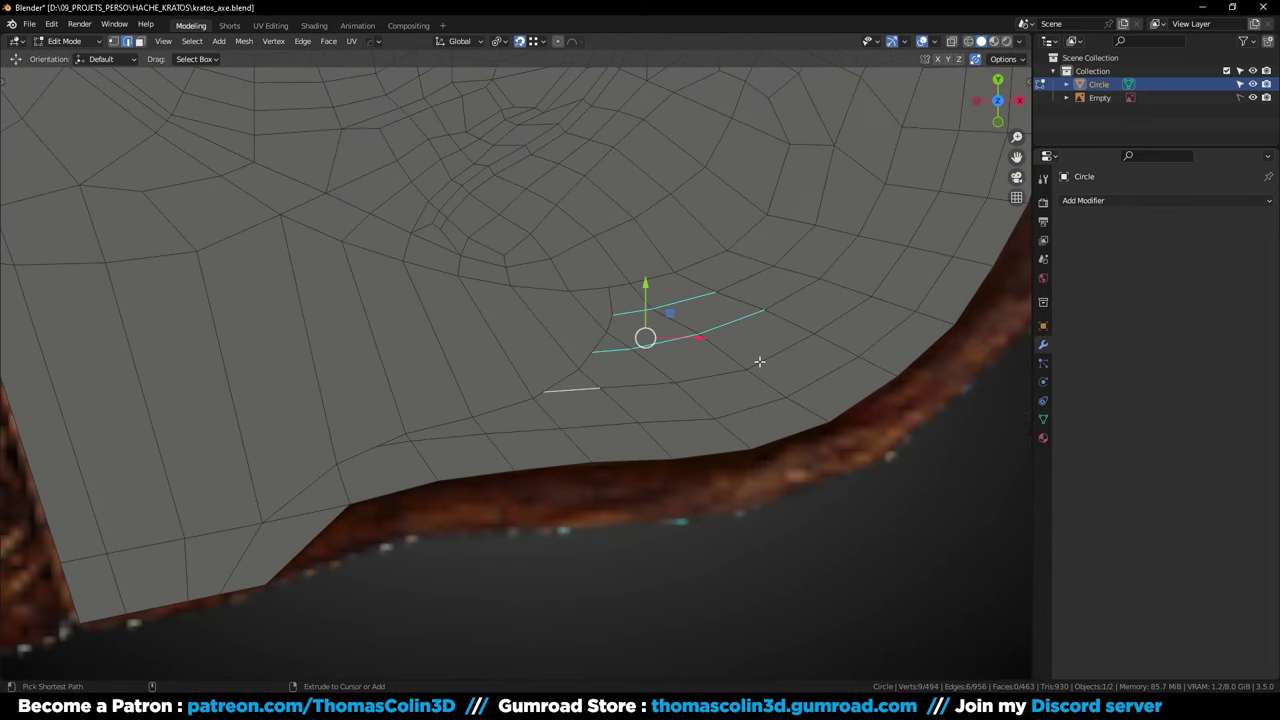
{"action": "left_click", "coordinate": [762, 361], "text": "ctrl"}
{"action": "left_click", "coordinate": [397, 441], "text": "shift"}
{"action": "left_click", "coordinate": [738, 411], "text": "ctrl"}
{"action": "key", "text": "ctrl+x"}
Select the whole knifed curve from the lower border to its upper end and bevel it by 0.00337 m with one segment
{"action": "middle_click_drag", "start_coordinate": [513, 500], "coordinate": [638, 466], "text": "alt"}
{"action": "left_click", "coordinate": [590, 515]}
{"action": "key", "text": "alt+z"}
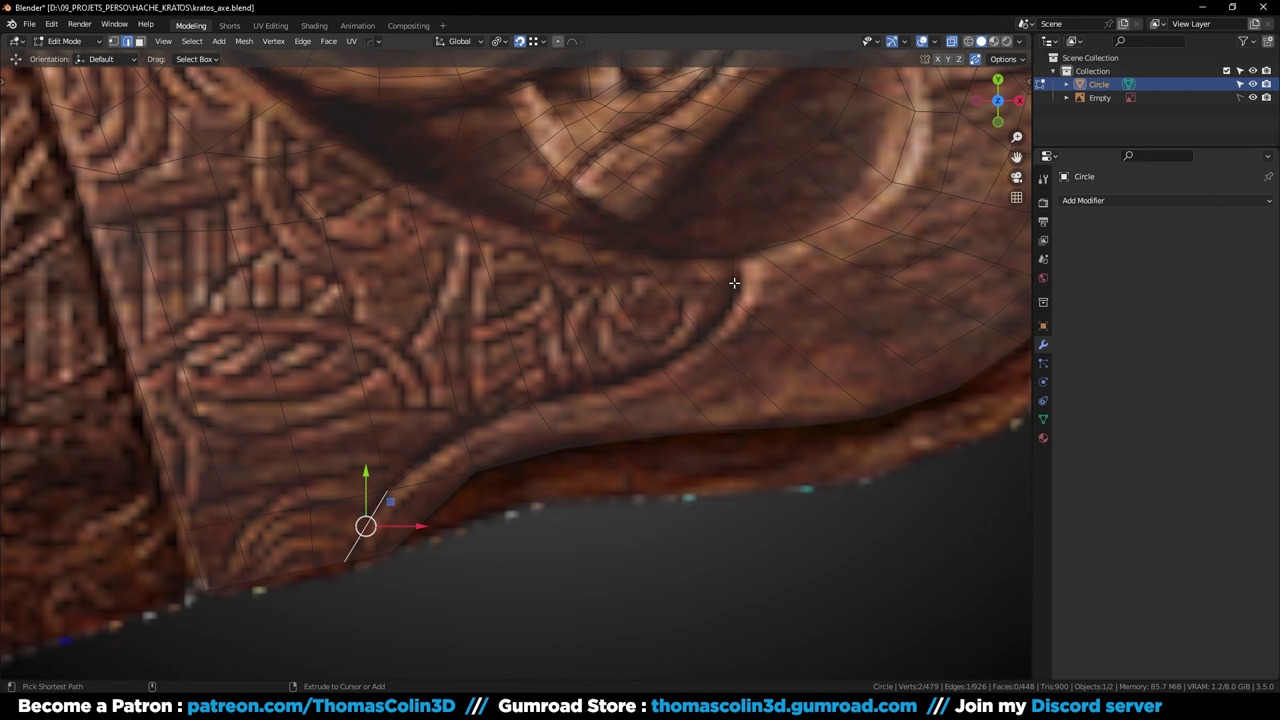
{"action": "left_click", "coordinate": [734, 283], "text": "ctrl"}
{"action": "key", "text": "alt+z"}
{"action": "key", "text": "ctrl+b"}
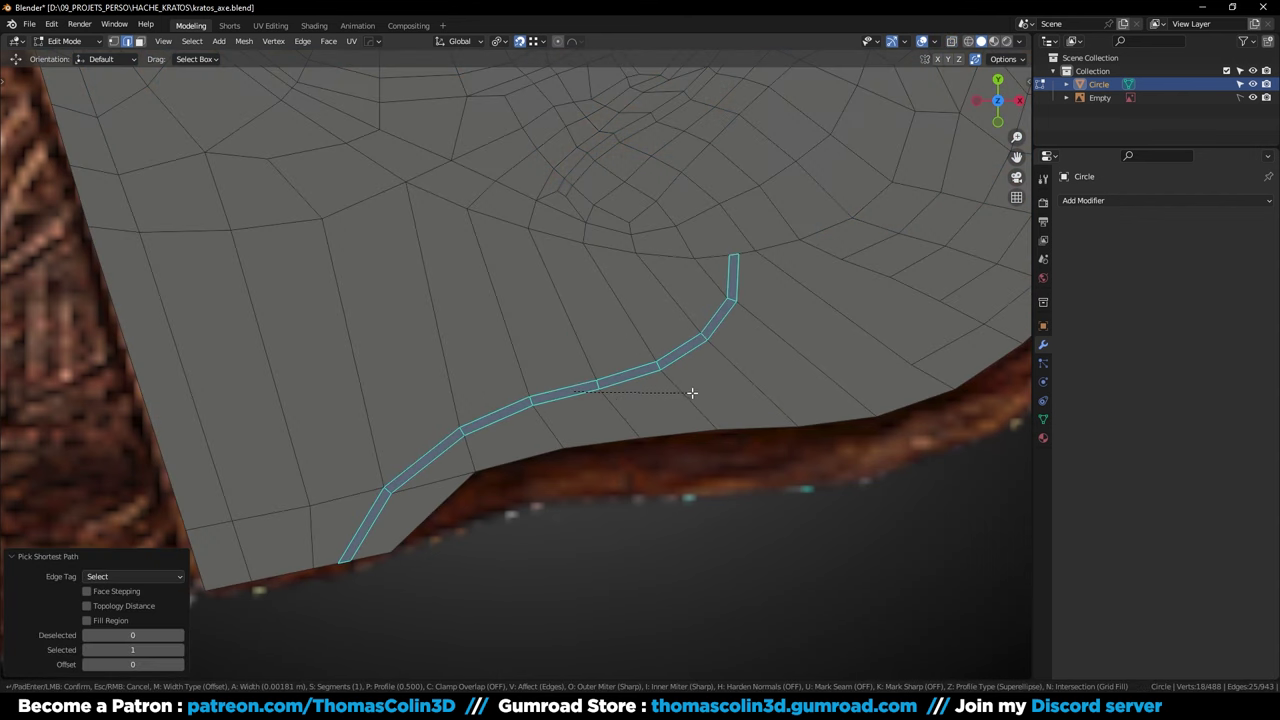
{"action": "left_click", "coordinate": [696, 393]}
{"action": "key", "text": "alt+z"}
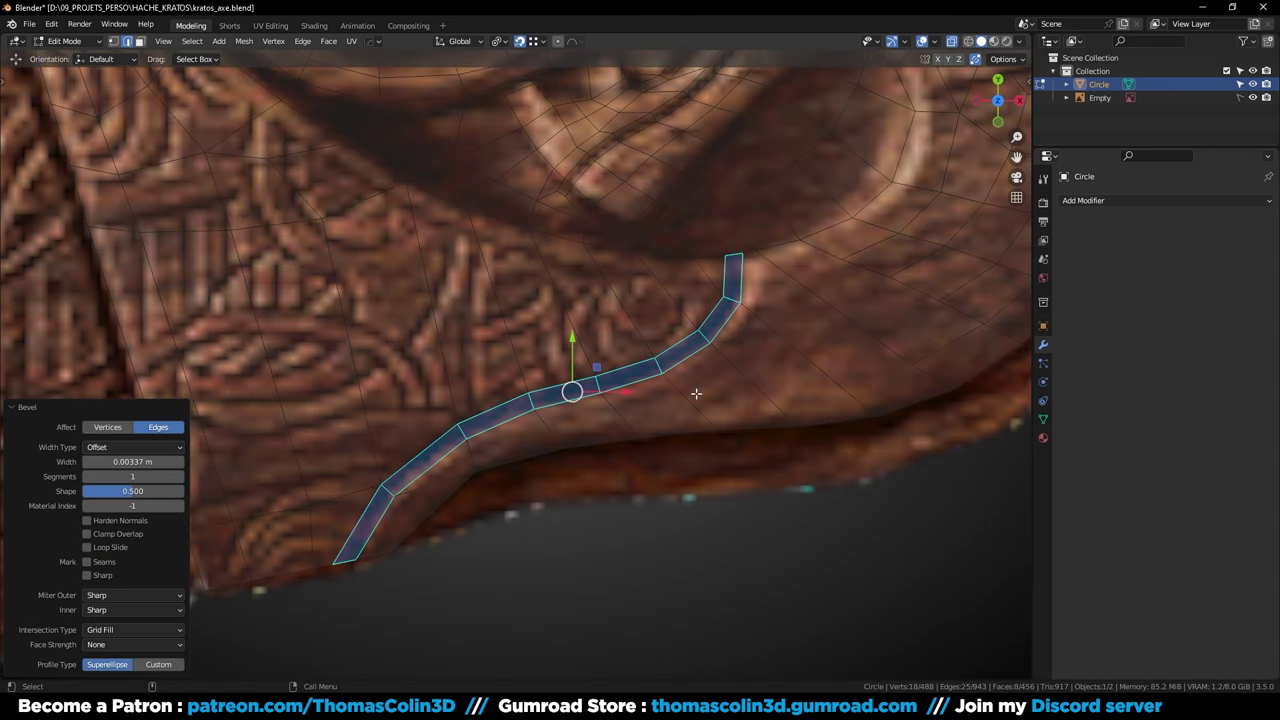
Add one centred loop cut through the faces between the beveled curve and the mesh's lower border
{"action": "left_click", "coordinate": [646, 545]}
{"action": "key", "text": "alt+z"}
{"action": "middle_click_drag", "start_coordinate": [711, 383], "coordinate": [526, 424], "text": "shift"}
{"action": "middle_click_drag", "start_coordinate": [526, 424], "coordinate": [525, 437], "text": "ctrl"}
{"action": "left_click", "coordinate": [525, 437]}
{"action": "key", "text": "ctrl+r"}
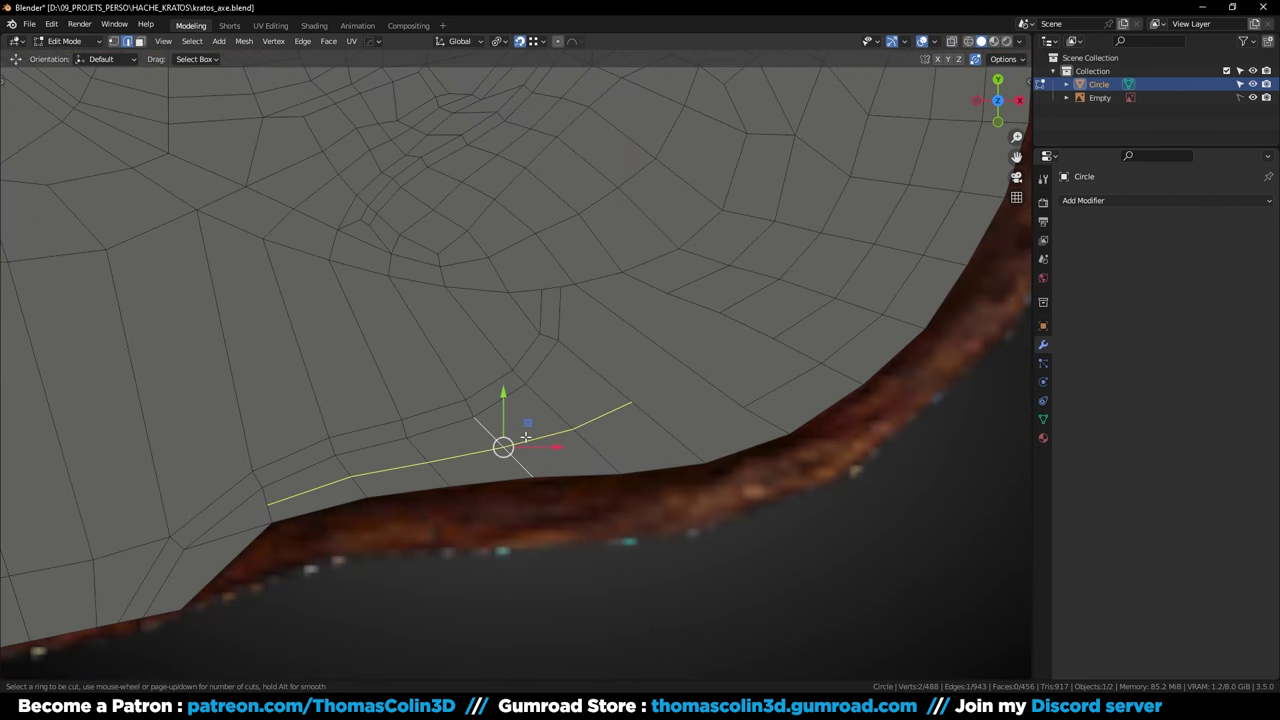
{"action": "left_click", "coordinate": [525, 437]}
{"action": "right_click", "coordinate": [525, 437]}
Slide the new loop's left end vertex by a factor of 0.209 and its last two right-hand vertices toward the outer border
{"action": "key", "text": "1"}
{"action": "left_click", "coordinate": [268, 505]}
{"action": "key", "text": "g"}
{"action": "key", "text": "g"}
{"action": "left_click", "coordinate": [284, 501]}
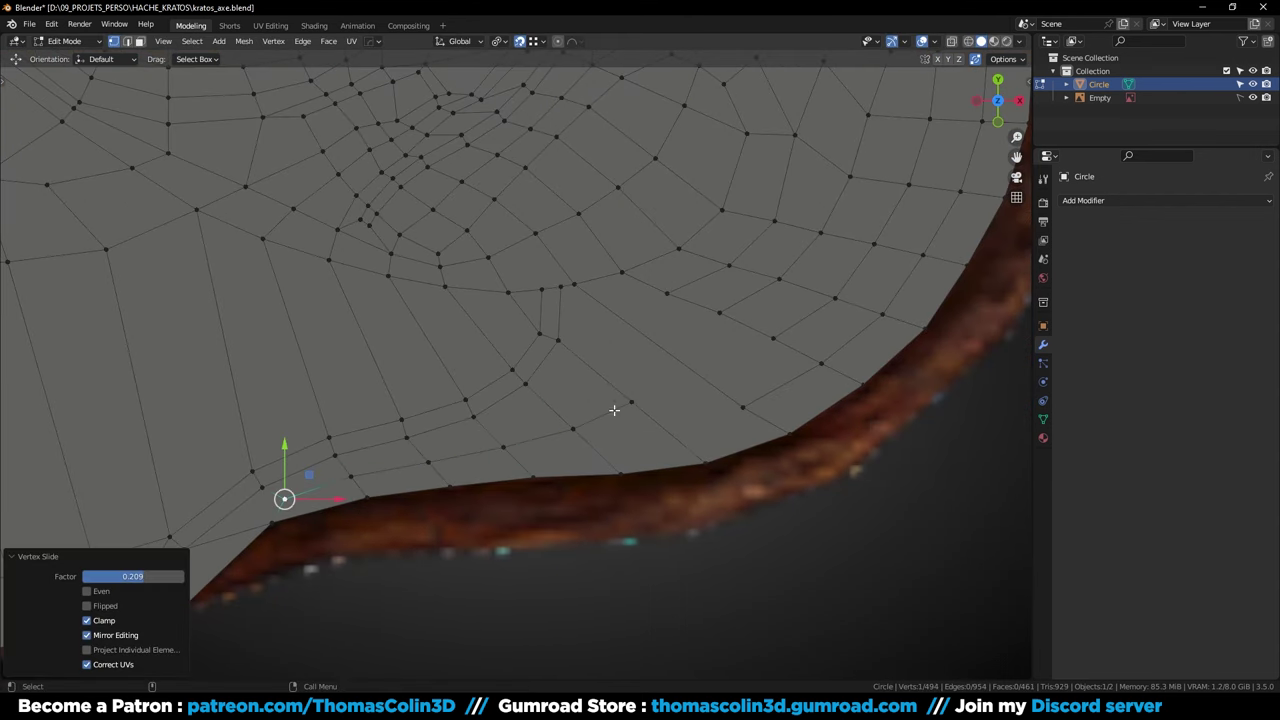
{"action": "left_click", "coordinate": [571, 434]}
{"action": "key", "text": "shift+v"}
{"action": "left_click", "coordinate": [583, 443]}
{"action": "left_click", "coordinate": [630, 406]}
{"action": "key", "text": "shift+v"}
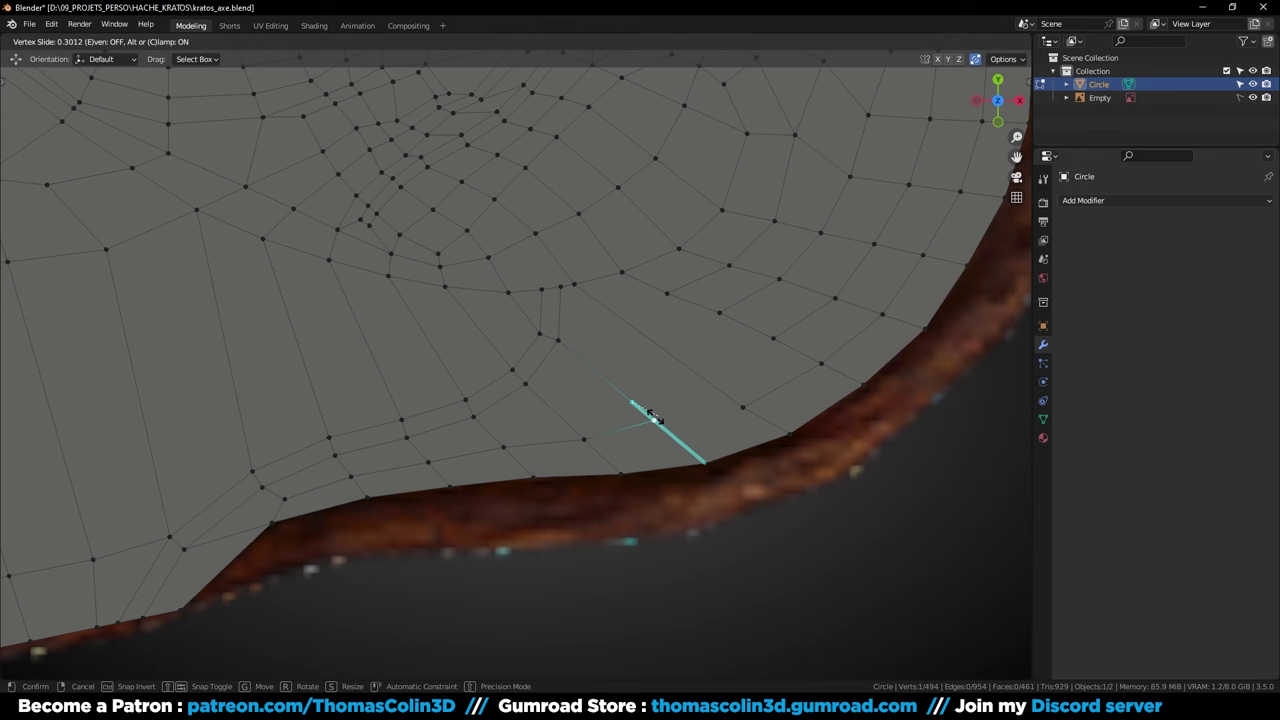
{"action": "left_click", "coordinate": [662, 431]}
Connect the new loop's right end vertex to the neighbouring vertex of the outer edge row
{"action": "left_click", "coordinate": [739, 409], "text": "shift"}
{"action": "key", "text": "j"}
{"action": "left_click", "coordinate": [655, 530]}
Divide the long diagonal edge outside the beveled curve with two cuts, and join the strip's bend vertex through the upper point
{"action": "middle_click_drag", "start_coordinate": [649, 454], "coordinate": [647, 456], "text": "shift"}
{"action": "key", "text": "2"}
{"action": "left_click", "coordinate": [650, 338]}
{"action": "key", "text": "ctrl+r"}
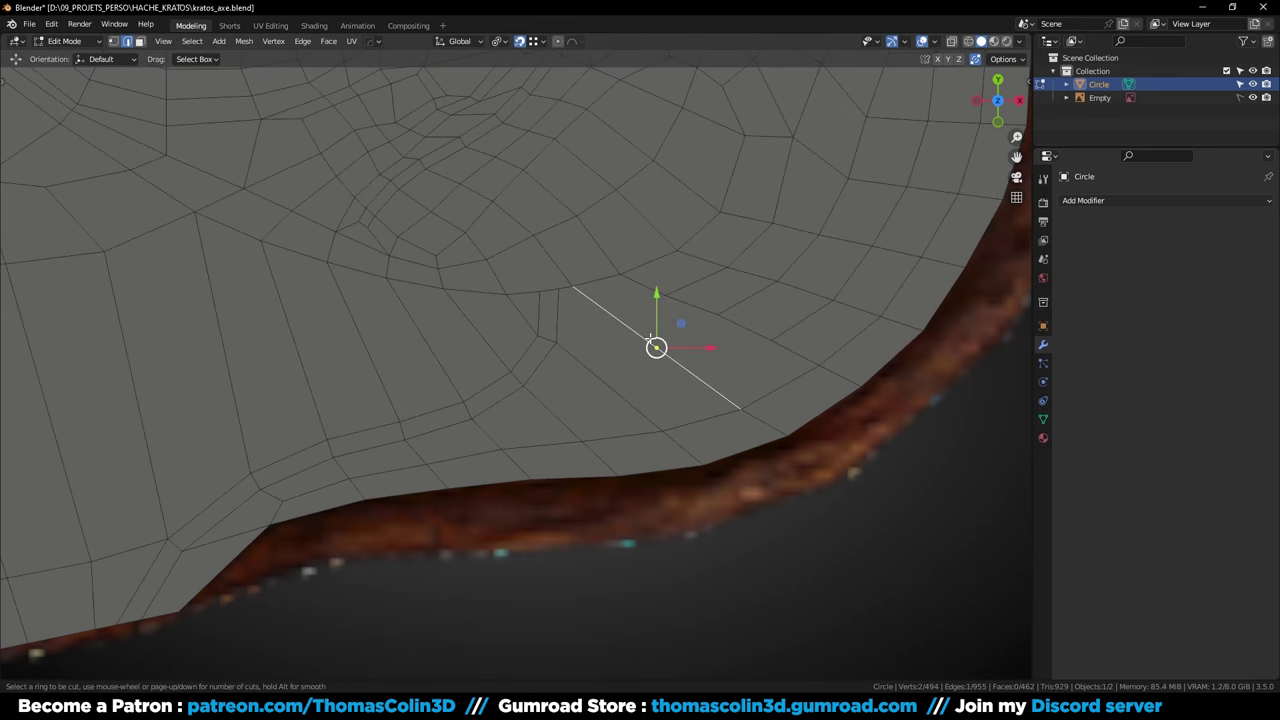
{"action": "scroll", "coordinate": [650, 340], "scroll_direction": "up", "scroll_amount": 1}
{"action": "left_click", "coordinate": [650, 339]}
{"action": "key", "text": "1"}
{"action": "left_click", "coordinate": [558, 342]}
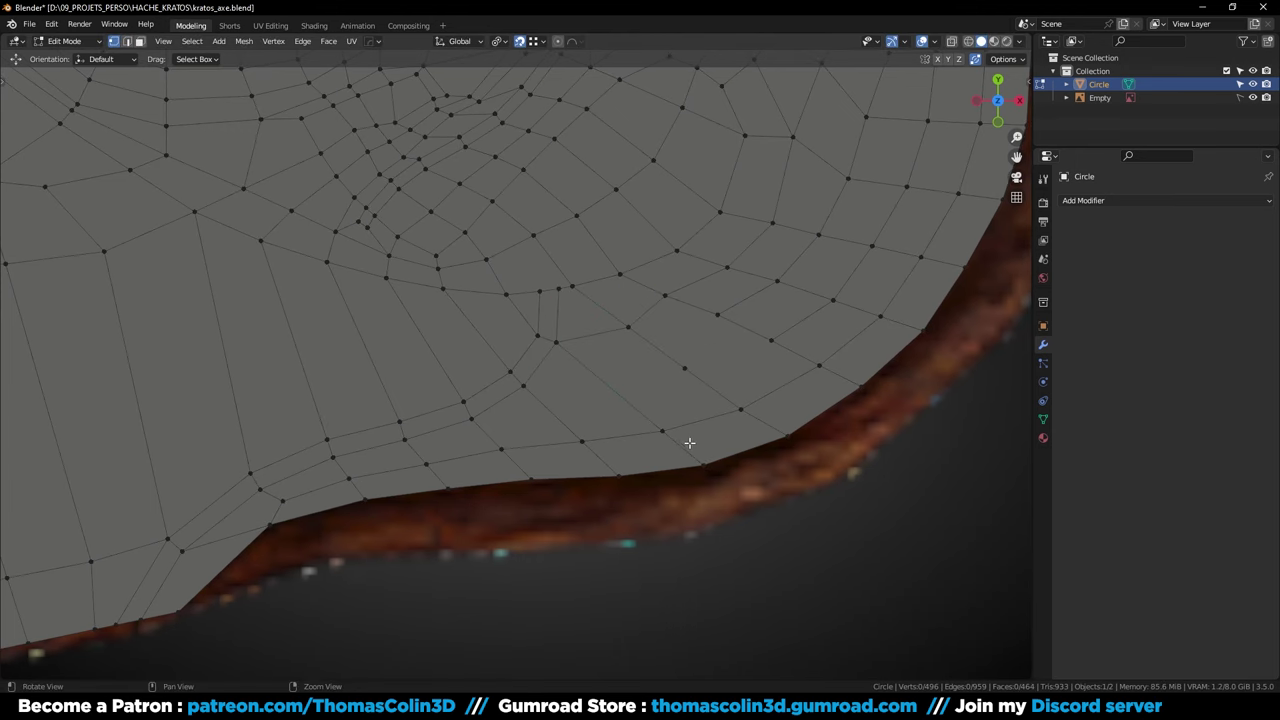
Knife an edge path from the beveled strip's outer vertex below the bend across to the outer quad grid
{"action": "middle_click_drag", "start_coordinate": [649, 455], "coordinate": [597, 463], "text": "alt"}
{"action": "right_click_drag", "start_coordinate": [597, 463], "coordinate": [585, 442], "text": "alt"}
{"action": "key", "text": "2"}
{"action": "key", "text": "k"}
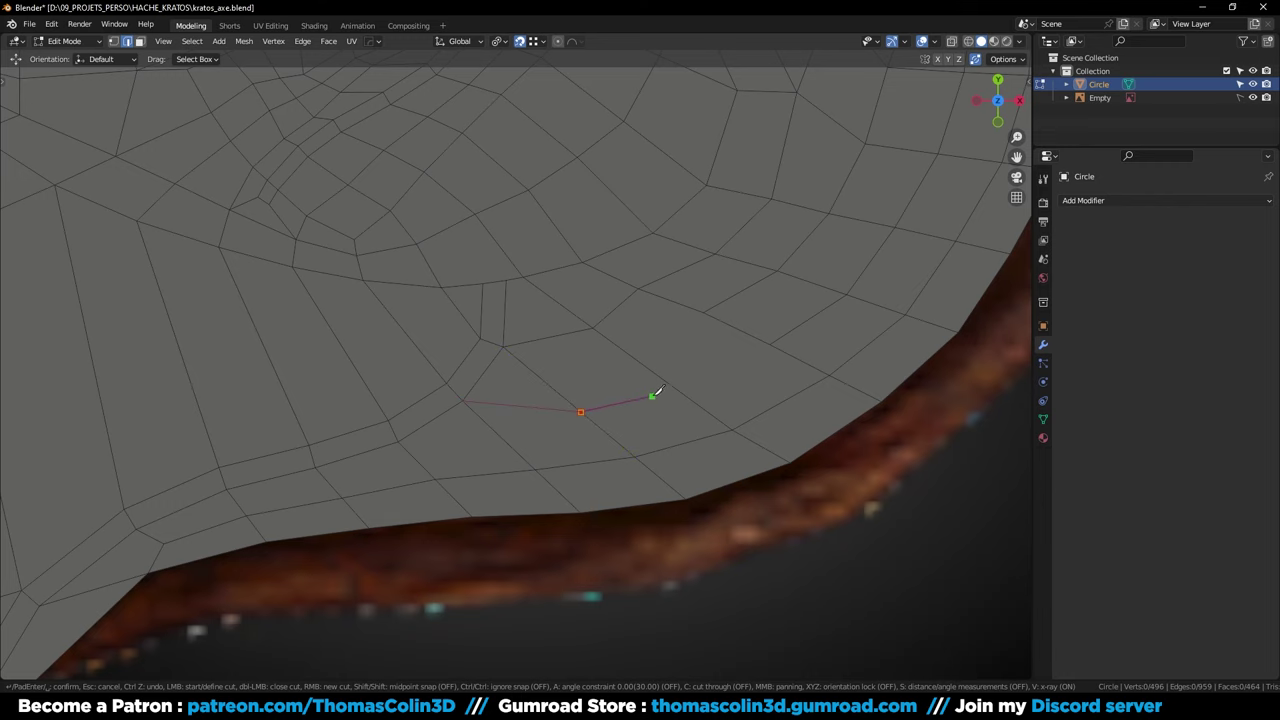
{"action": "left_click", "coordinate": [777, 339]}
{"action": "key", "text": "Return"}
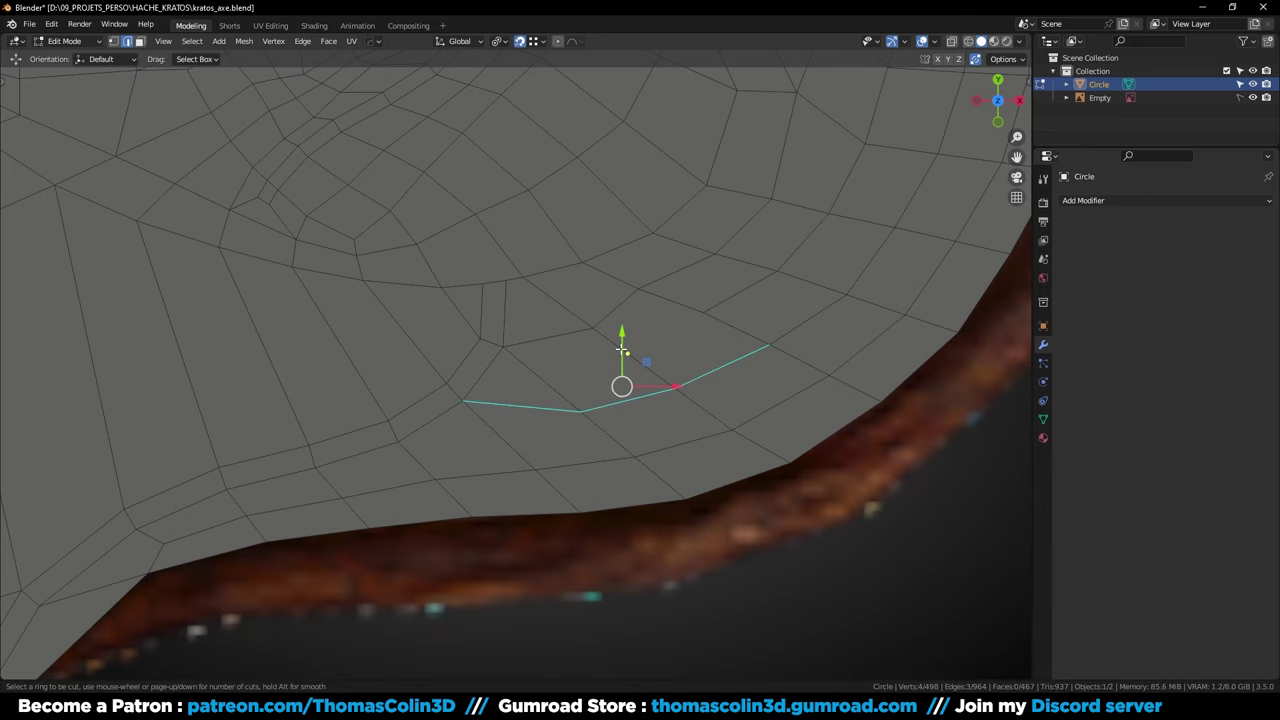
Add a loop cut across the two quads above the knifed path and dissolve the surplus vertex at its outer end
{"action": "left_click", "coordinate": [622, 349]}
{"action": "key", "text": "1"}
{"action": "left_click", "coordinate": [533, 376]}
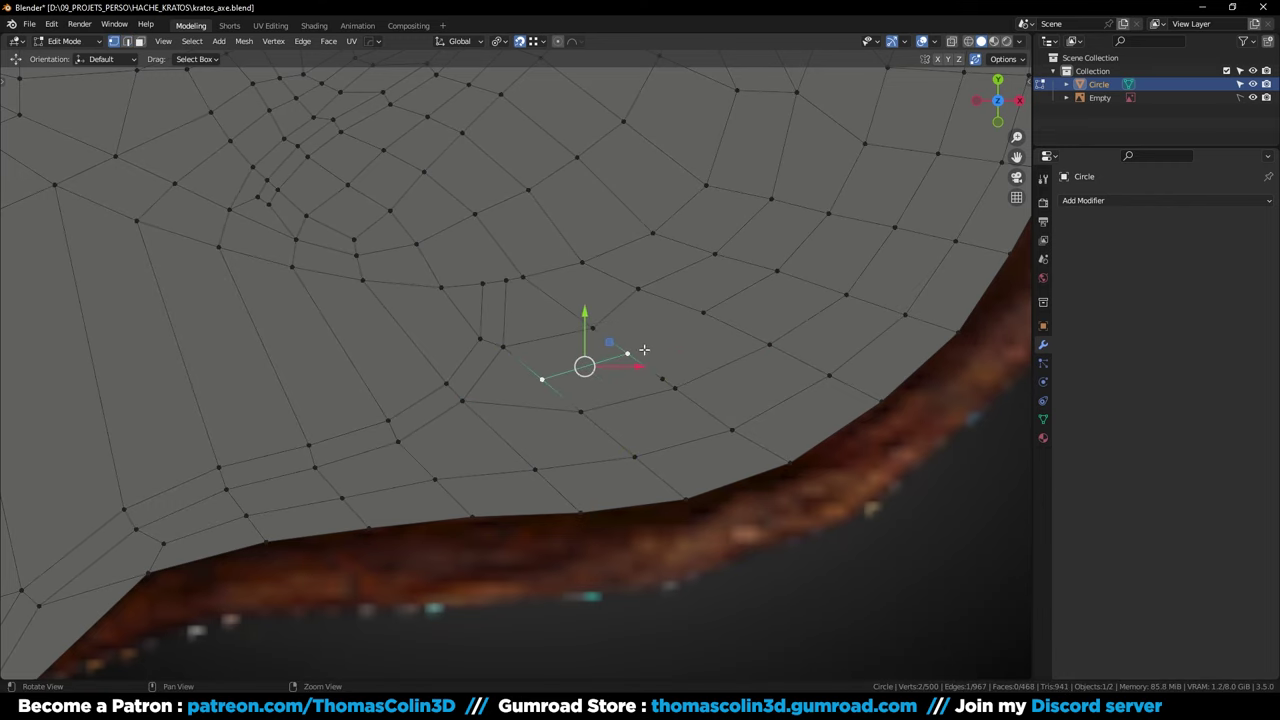
{"action": "left_click", "coordinate": [669, 375]}
{"action": "key", "text": "ctrl+x"}
Slide the new row's inner vertex outward, and slide the vertex above it closer to the beveled strip
{"action": "left_click", "coordinate": [549, 384]}
{"action": "key", "text": "g"}
{"action": "key", "text": "g"}
{"action": "left_click", "coordinate": [576, 370]}
{"action": "left_click", "coordinate": [596, 329]}
{"action": "key", "text": "g"}
{"action": "key", "text": "g"}
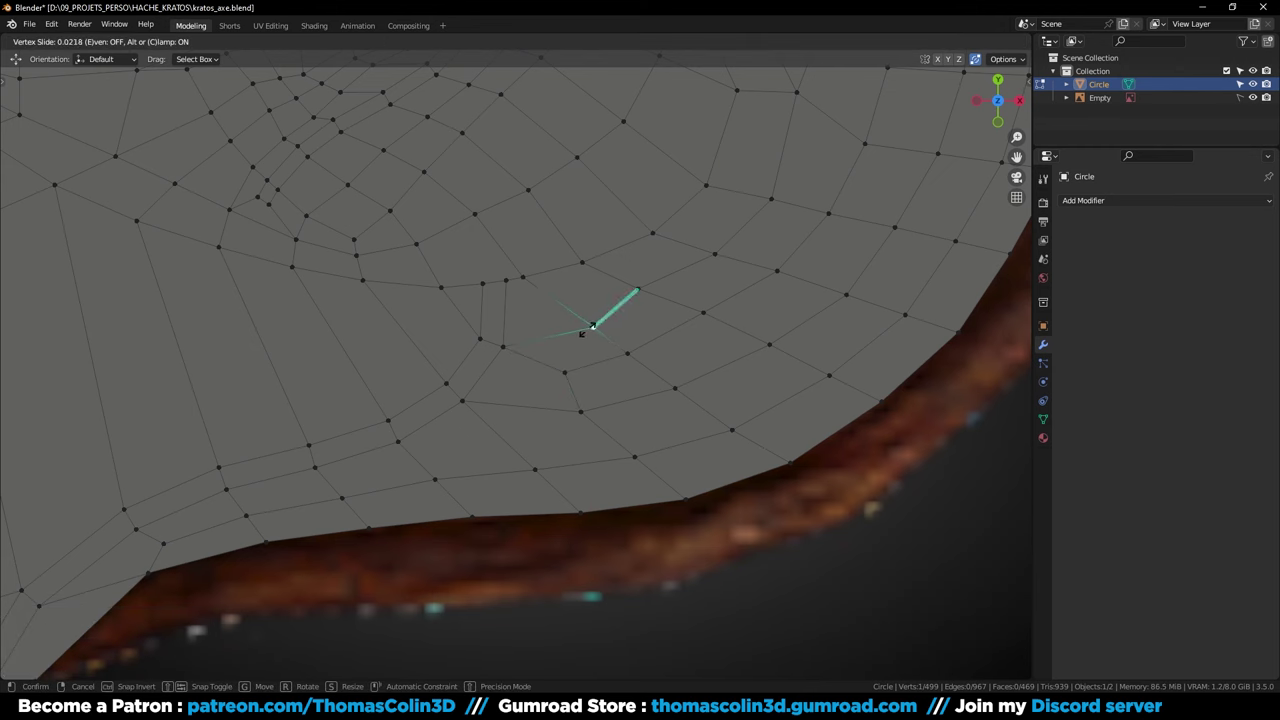
{"action": "left_click", "coordinate": [577, 313]}
Select the edge path from the new row into the outer quad grid and smooth it with Set Flow
{"action": "key", "text": "2"}
{"action": "left_click", "coordinate": [734, 296], "text": "ctrl"}
{"action": "right_click", "coordinate": [948, 538]}
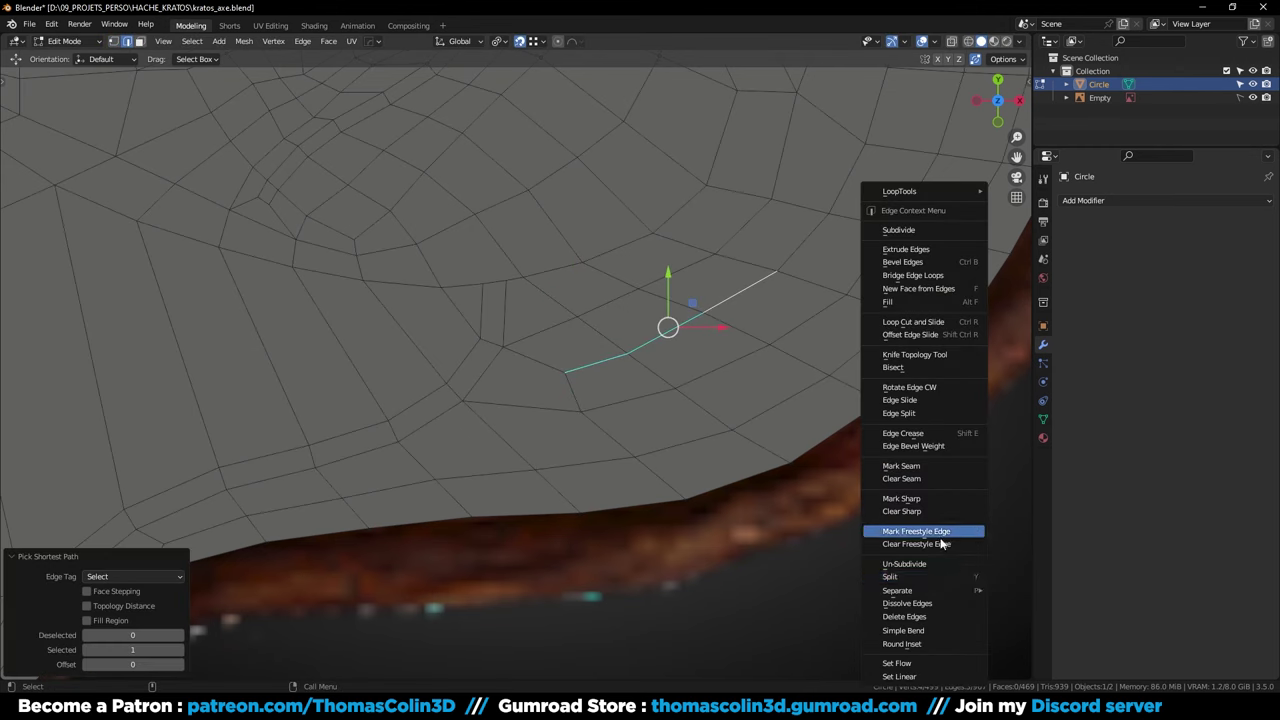
{"action": "left_click", "coordinate": [921, 662]}
{"action": "left_click", "coordinate": [865, 608]}
Slide the inner vertex of the smoothed row by a factor of 0.256
{"action": "key", "text": "1"}
{"action": "left_click", "coordinate": [534, 383]}
{"action": "key", "text": "g"}
{"action": "key", "text": "g"}
{"action": "left_click", "coordinate": [557, 374]}
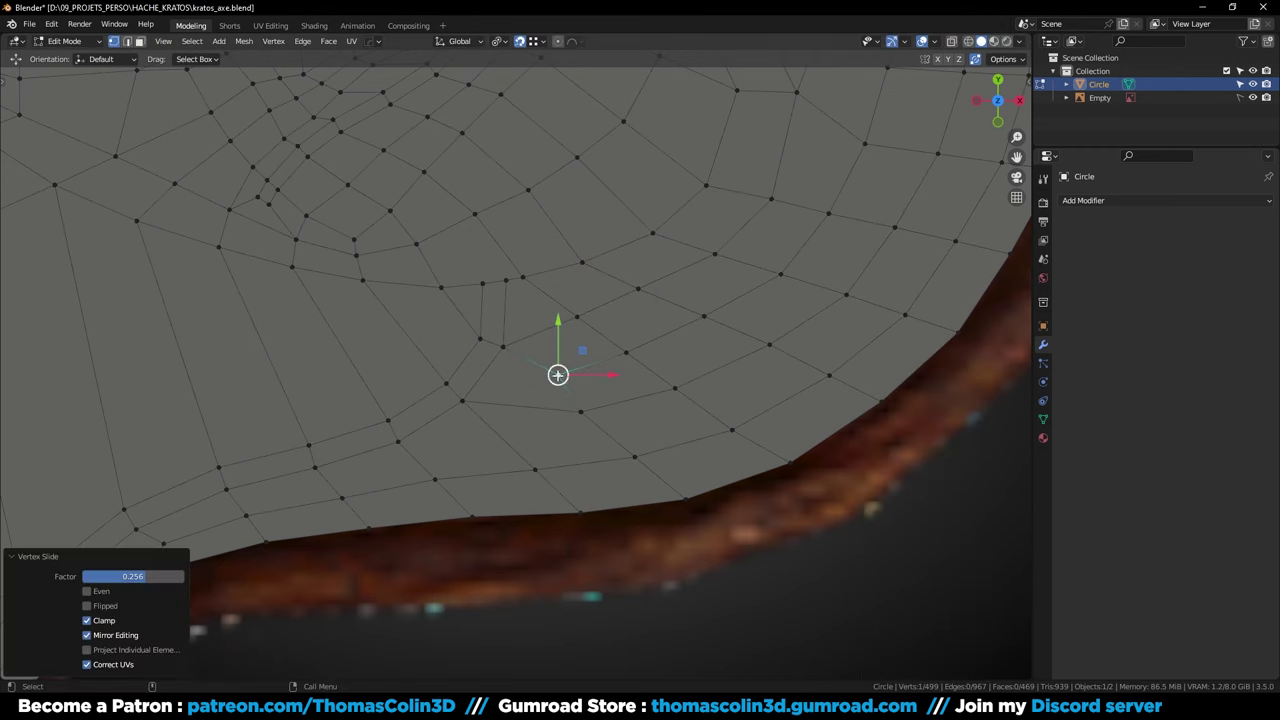
Add three evenly spaced loop cuts through the long quads between the left border and the beveled curve
{"action": "left_click", "coordinate": [902, 552]}
{"action": "scroll", "coordinate": [443, 377], "scroll_direction": "down", "scroll_amount": 4}
{"action": "middle_click_drag", "start_coordinate": [619, 374], "coordinate": [806, 360], "text": "shift"}
{"action": "scroll", "coordinate": [570, 340], "scroll_direction": "up", "scroll_amount": 1}
{"action": "key", "text": "2"}
{"action": "left_click", "coordinate": [600, 320]}
{"action": "key", "text": "ctrl+r"}
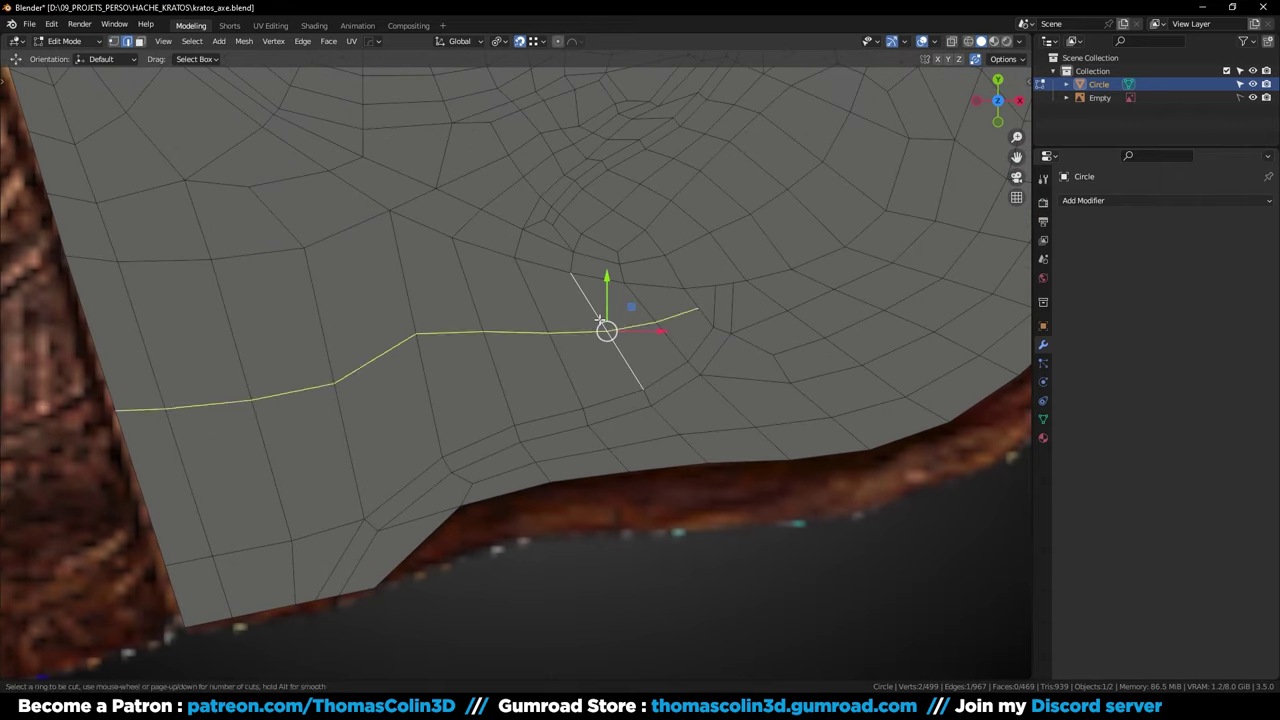
{"action": "scroll", "coordinate": [600, 320], "scroll_direction": "up", "scroll_amount": 2}
{"action": "left_click", "coordinate": [600, 320]}
{"action": "right_click", "coordinate": [600, 320]}
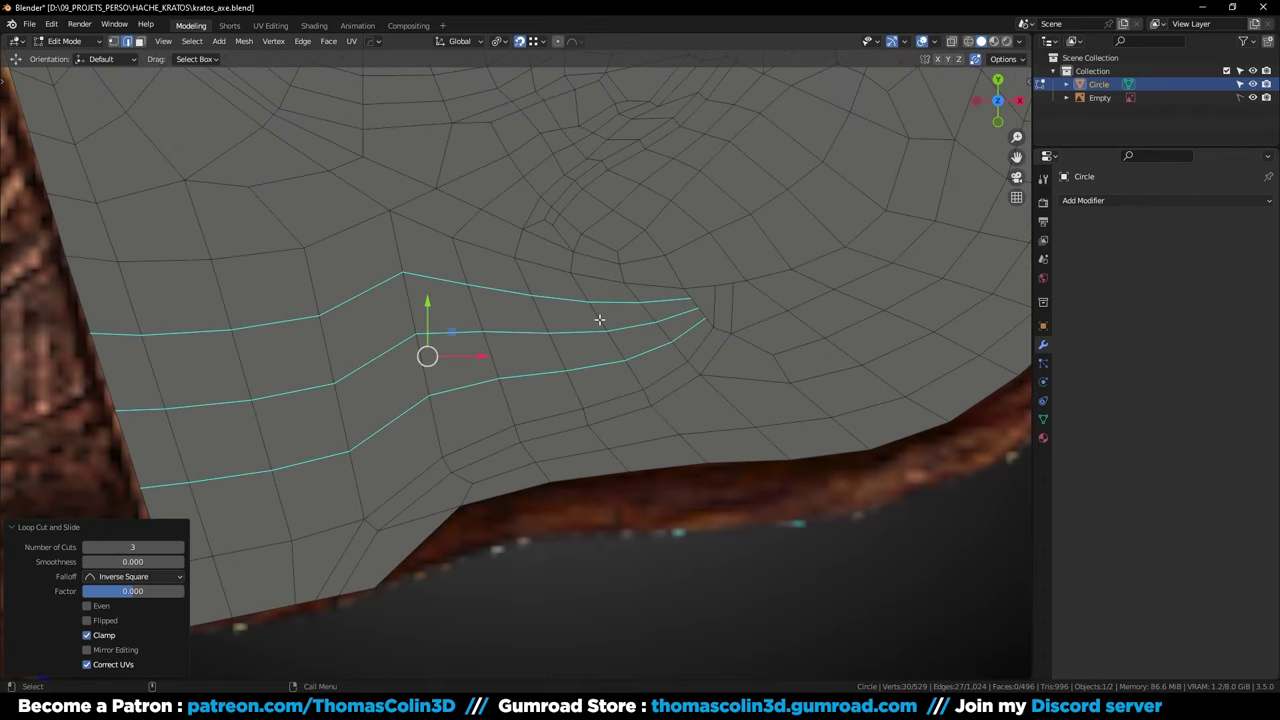
{"action": "left_click", "coordinate": [847, 559]}
Move the upper new loop's end vertex onto the middle loop's end vertex, and dissolve the middle loop's last edge
{"action": "middle_click_drag", "start_coordinate": [847, 559], "coordinate": [663, 591], "text": "shift"}
{"action": "scroll", "coordinate": [534, 363], "scroll_direction": "up", "scroll_amount": 3}
{"action": "key", "text": "1"}
{"action": "left_click", "coordinate": [489, 309]}
{"action": "key", "text": "g"}
{"action": "left_click", "coordinate": [505, 334]}
{"action": "left_click", "coordinate": [468, 339]}
{"action": "key", "text": "ctrl+x"}
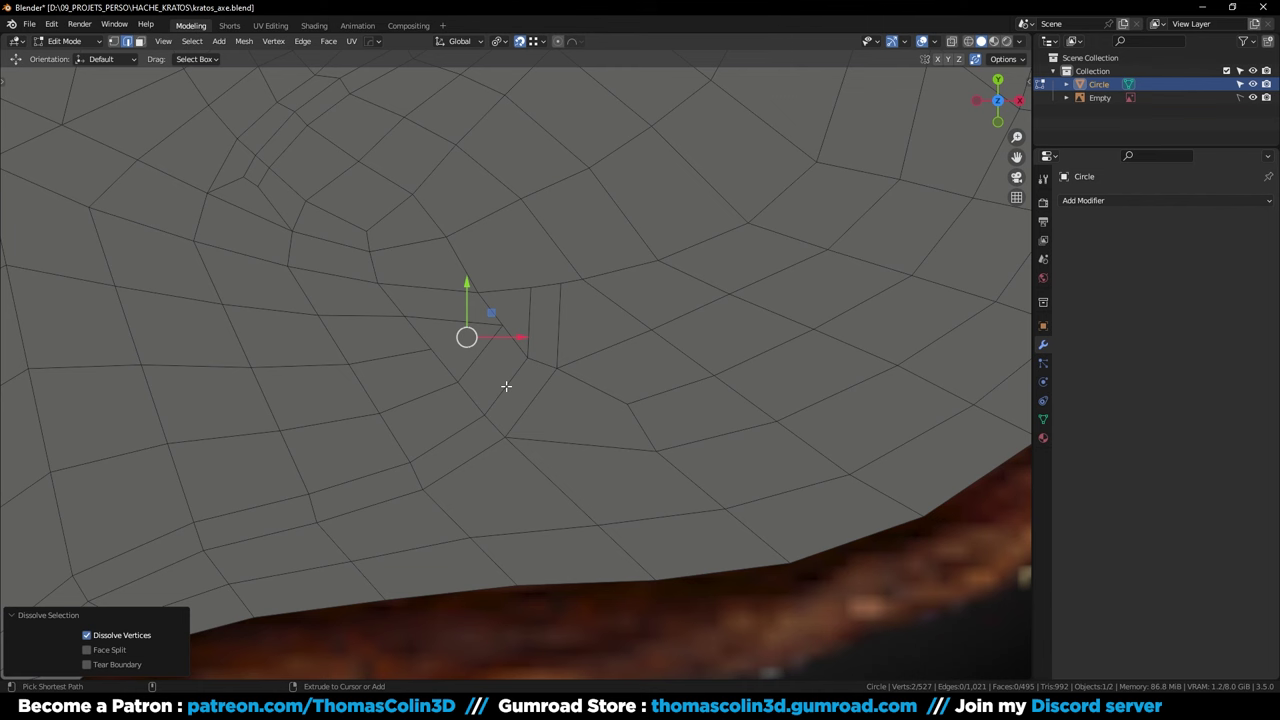
Slide the inner row's end vertex by a factor of 0.279 and the neighbouring groove-corner vertex by 0.120
{"action": "left_click", "coordinate": [432, 351]}
{"action": "key", "text": "g"}
{"action": "key", "text": "g"}
{"action": "left_click", "coordinate": [414, 346]}
{"action": "key", "text": "alt+z"}
{"action": "middle_click_drag", "start_coordinate": [421, 343], "coordinate": [635, 346], "text": "shift"}
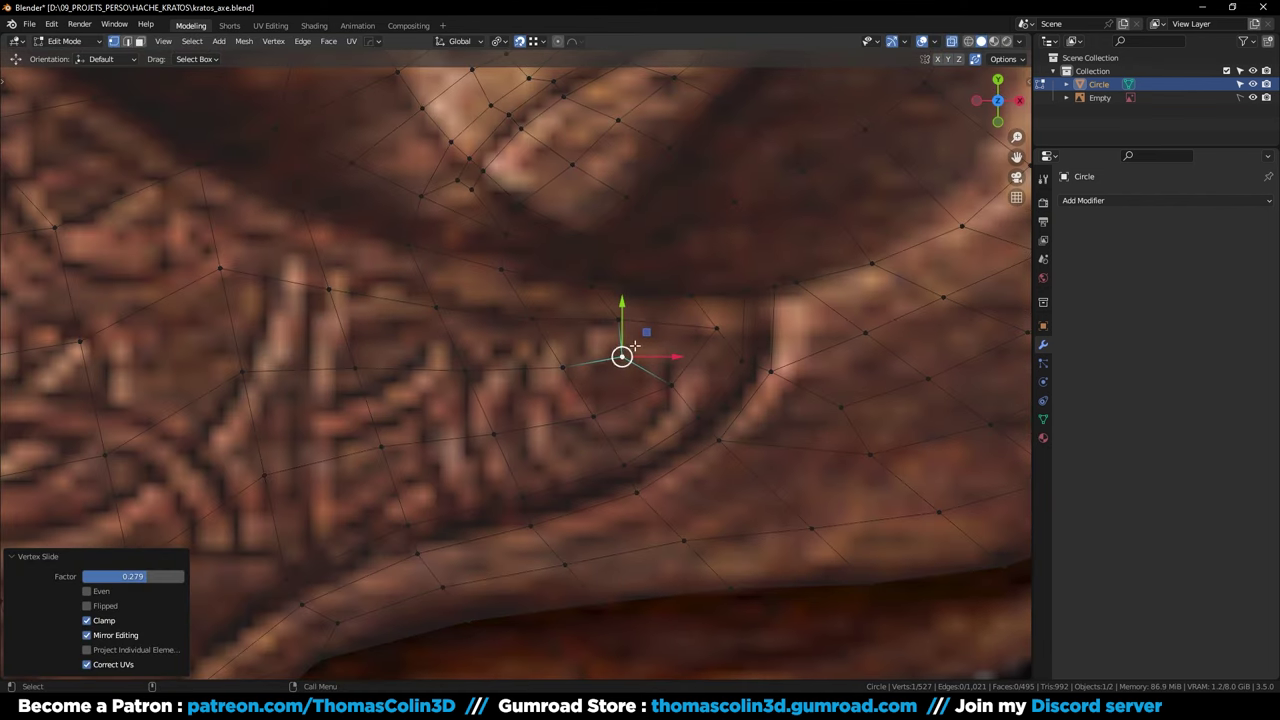
{"action": "left_click", "coordinate": [717, 328]}
{"action": "key", "text": "g"}
{"action": "key", "text": "g"}
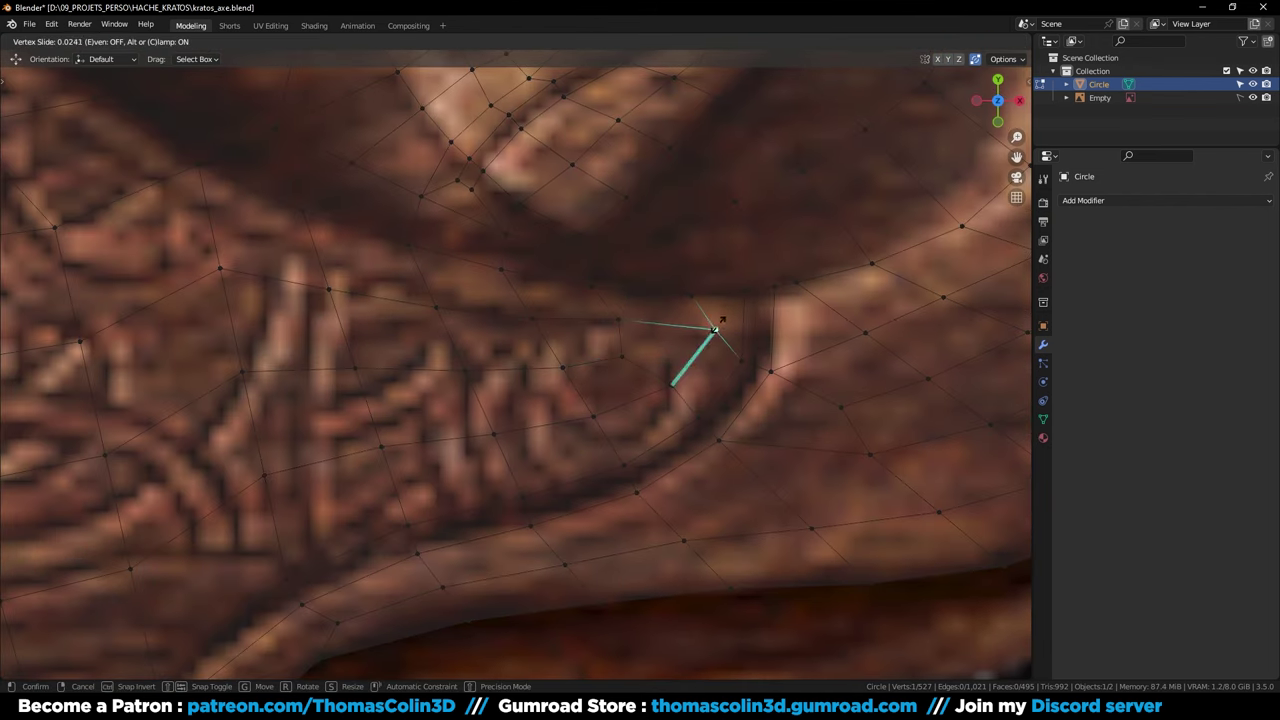
{"action": "left_click", "coordinate": [706, 328]}
{"action": "key", "text": "alt+z"}
Knife-cut new edges through the quads above the groove's corner, ending at the neighbouring grid vertex
{"action": "left_click", "coordinate": [958, 230]}
{"action": "middle_click_drag", "start_coordinate": [755, 290], "coordinate": [536, 385], "text": "shift"}
{"action": "scroll", "coordinate": [536, 385], "scroll_direction": "up", "scroll_amount": 1}
{"action": "key", "text": "k"}
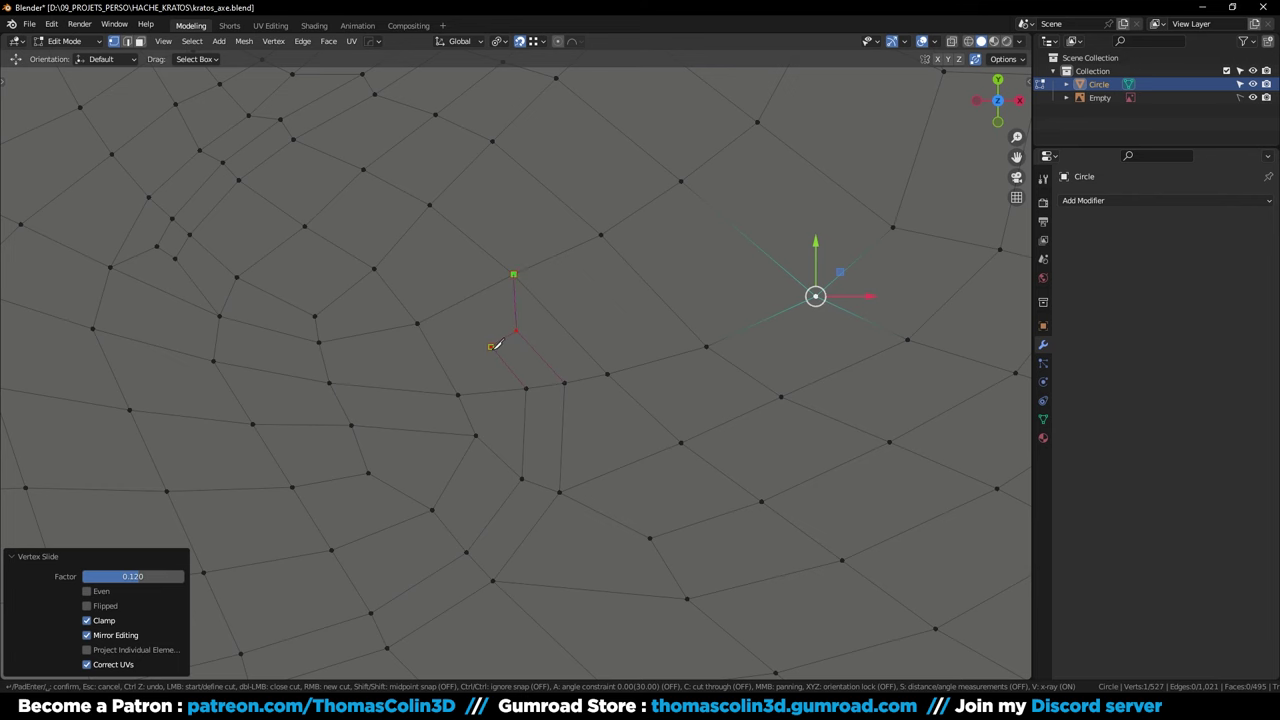
{"action": "left_click", "coordinate": [419, 323]}
{"action": "key", "text": "Return"}
Preview the mesh in Object Mode with level 2 subdivision, and undo the preview
{"action": "scroll", "coordinate": [520, 340], "scroll_direction": "down", "scroll_amount": 6}
{"action": "key", "text": "alt+a"}
{"action": "key", "text": "Tab"}
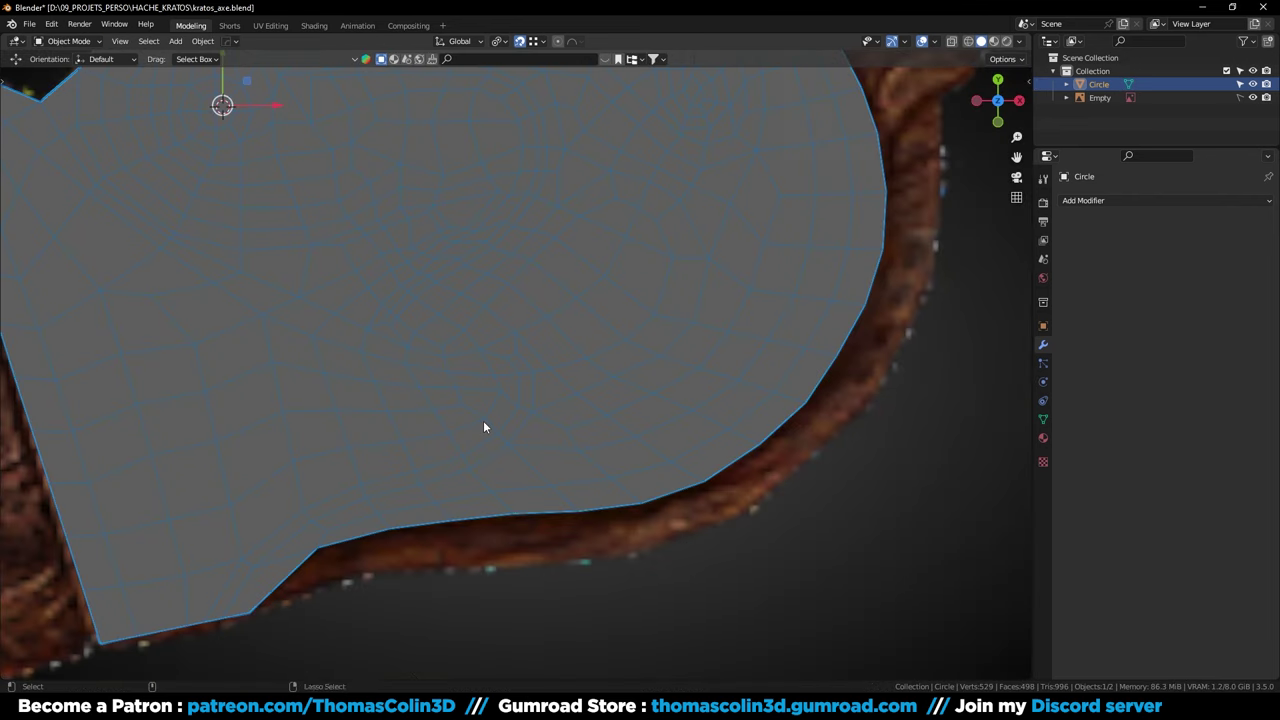
{"action": "key", "text": "ctrl+2"}
{"action": "key", "text": "alt+a"}
{"action": "right_click_drag", "start_coordinate": [452, 405], "coordinate": [498, 343], "text": "alt"}
{"action": "middle_click_drag", "start_coordinate": [462, 280], "coordinate": [507, 370], "text": "alt"}
{"action": "right_click_drag", "start_coordinate": [507, 370], "coordinate": [540, 360], "text": "alt"}
{"action": "key", "text": "ctrl+z"}
{"action": "key", "text": "ctrl+z"}
{"action": "key", "text": "ctrl+z"}
Select the border edge path along the head's upper curve down to its rear side, and extrude it outward along the normals
{"action": "middle_click_drag", "start_coordinate": [540, 340], "coordinate": [290, 540], "text": "alt"}
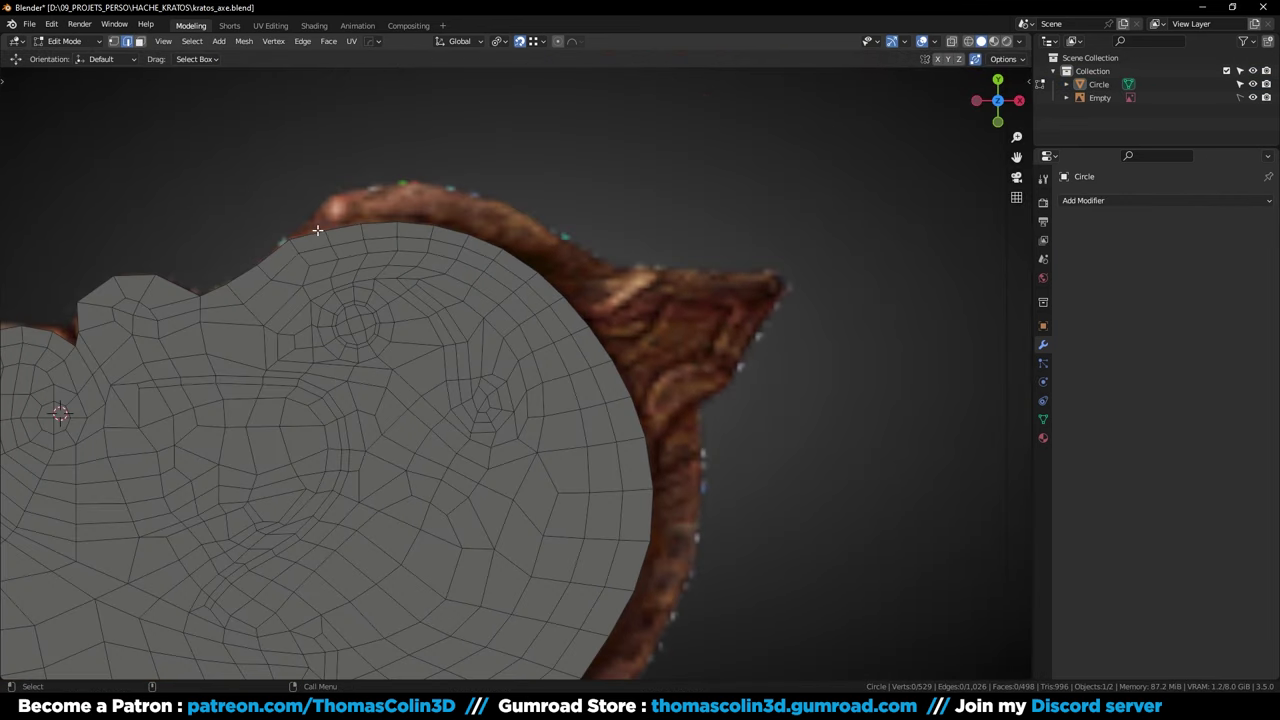
{"action": "left_click", "coordinate": [623, 376], "text": "ctrl"}
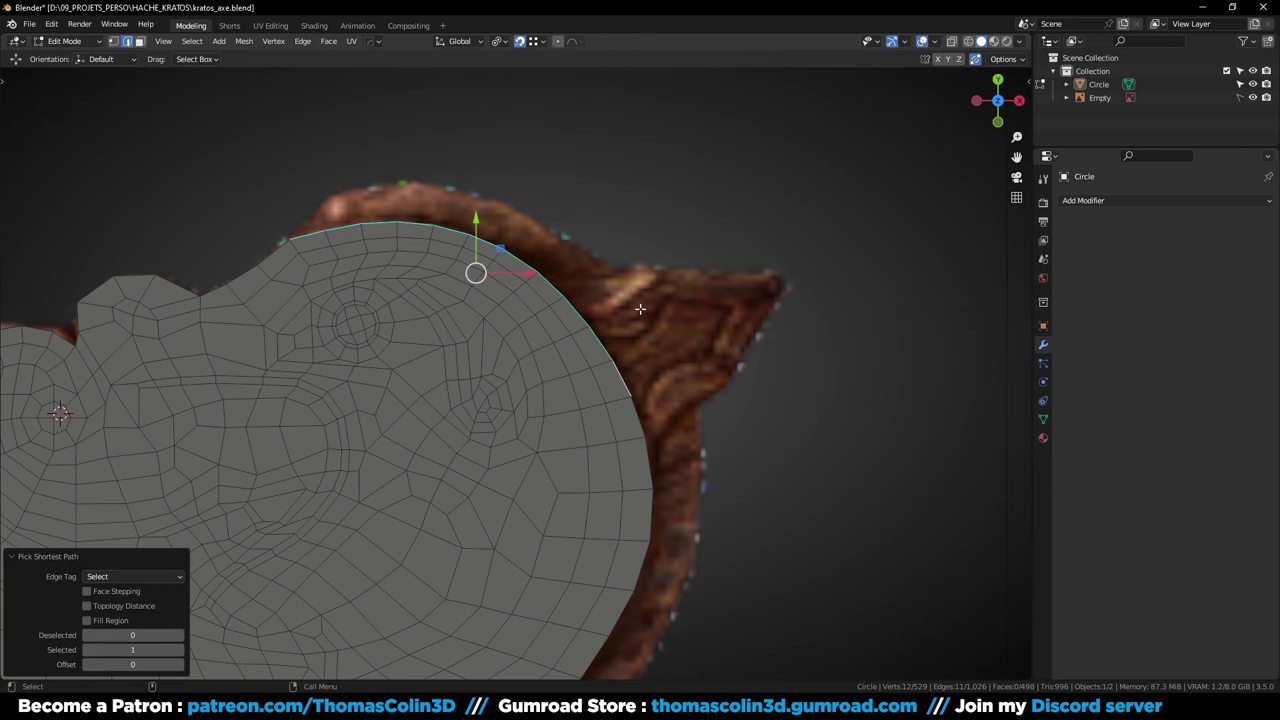
{"action": "key", "text": "e"}
{"action": "right_click", "coordinate": [714, 331]}
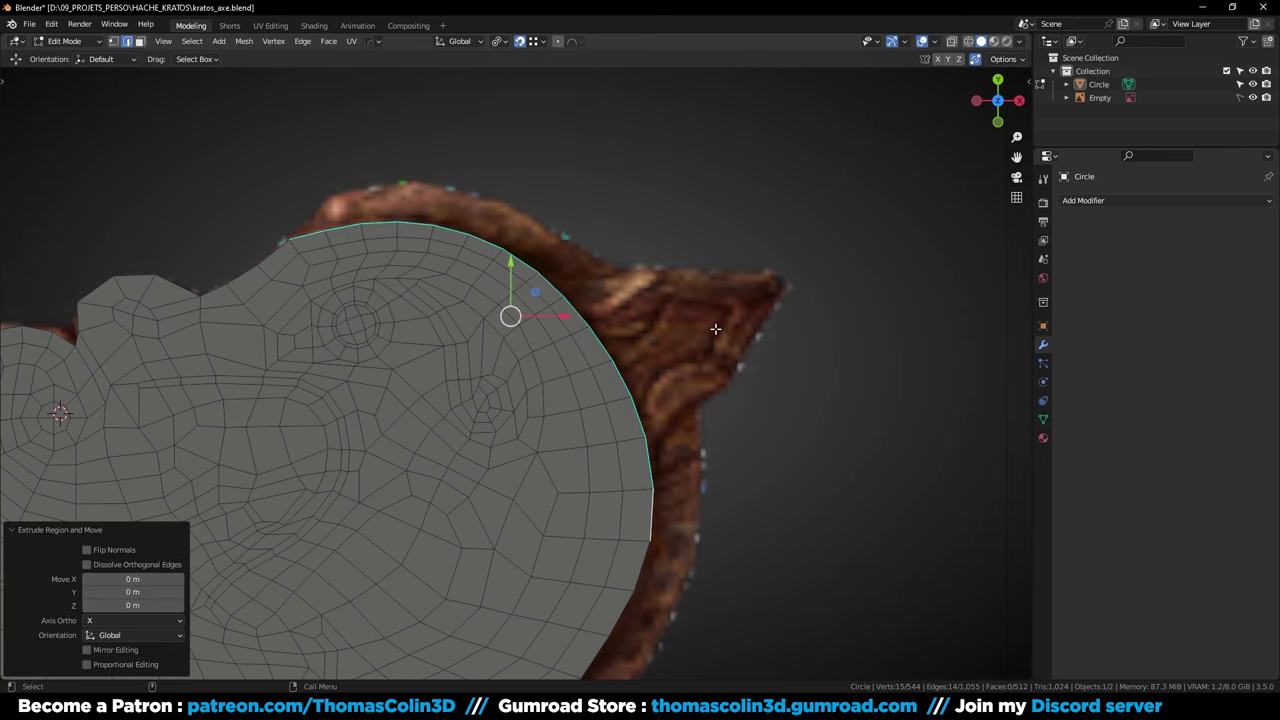
{"action": "key", "text": "alt+s"}
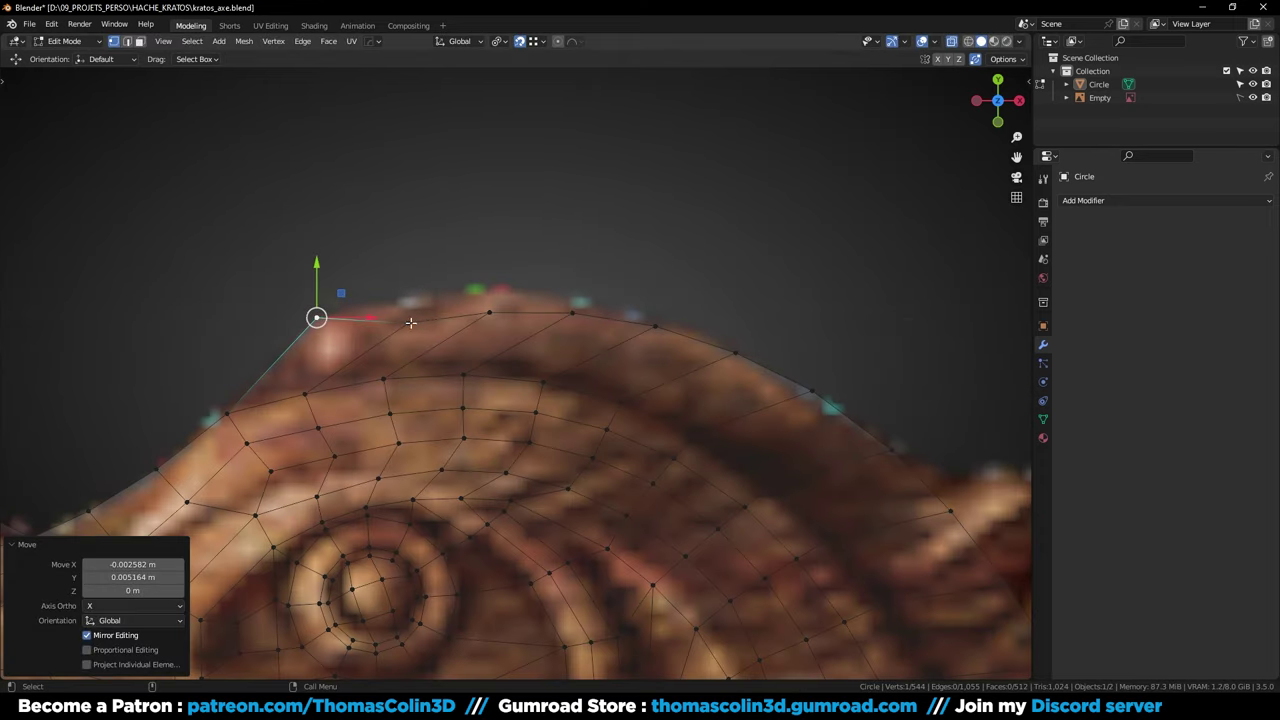
Move the extruded border vertices along the top of the head onto the reference silhouette
{"action": "left_click", "coordinate": [400, 297]}
{"action": "left_click", "coordinate": [487, 312]}
{"action": "key", "text": "g"}
{"action": "left_click", "coordinate": [482, 290]}
{"action": "left_click", "coordinate": [572, 312]}
{"action": "key", "text": "g"}
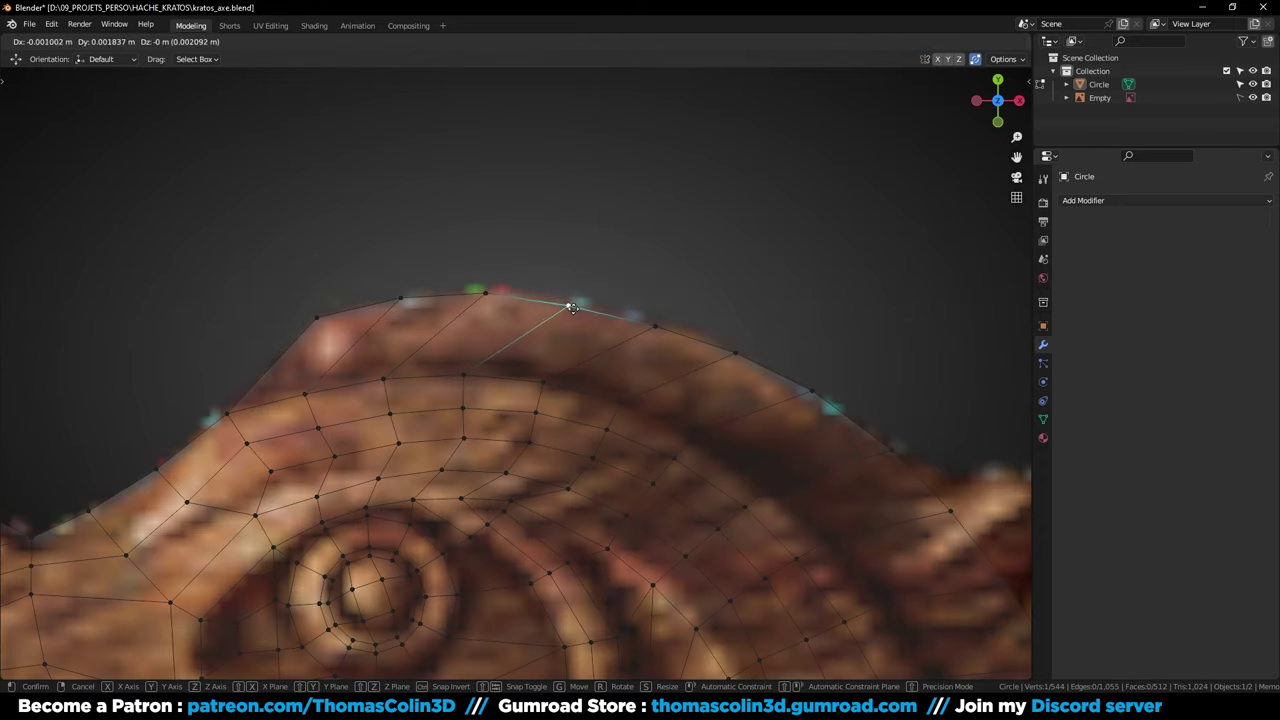
{"action": "left_click", "coordinate": [565, 300]}
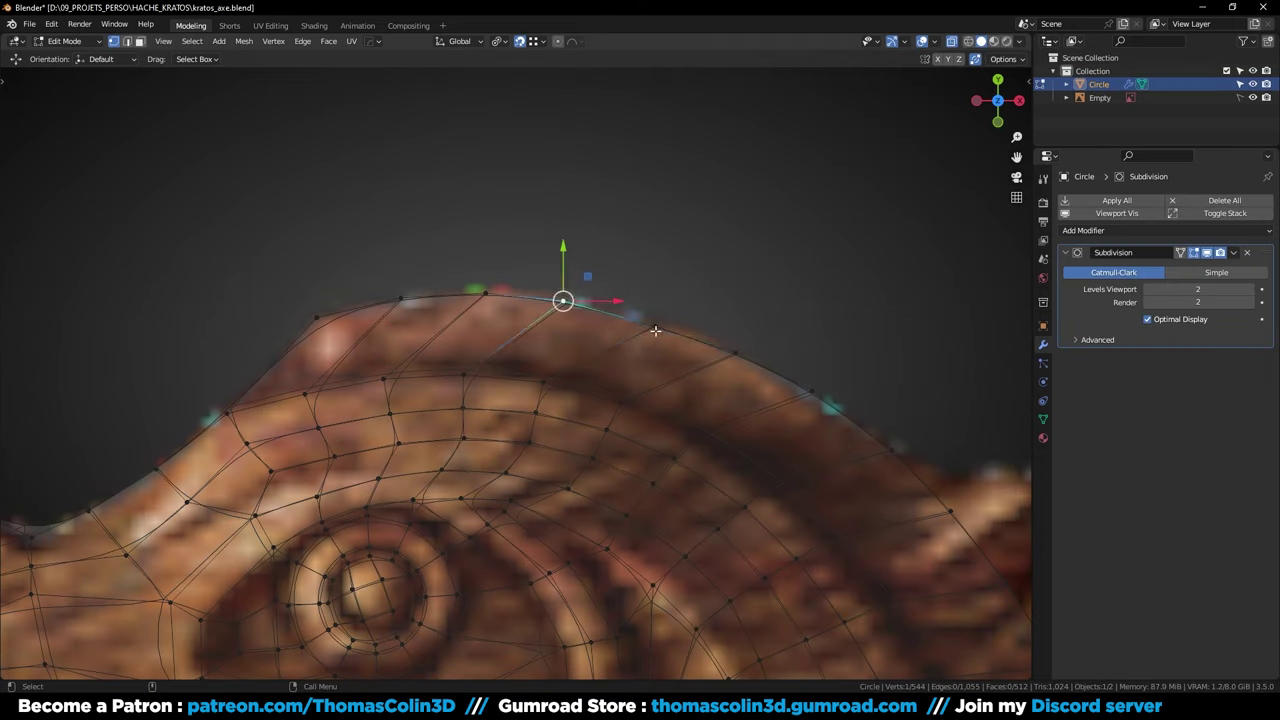
{"action": "left_click", "coordinate": [655, 327]}
{"action": "left_click_drag", "start_coordinate": [655, 326], "coordinate": [651, 321]}
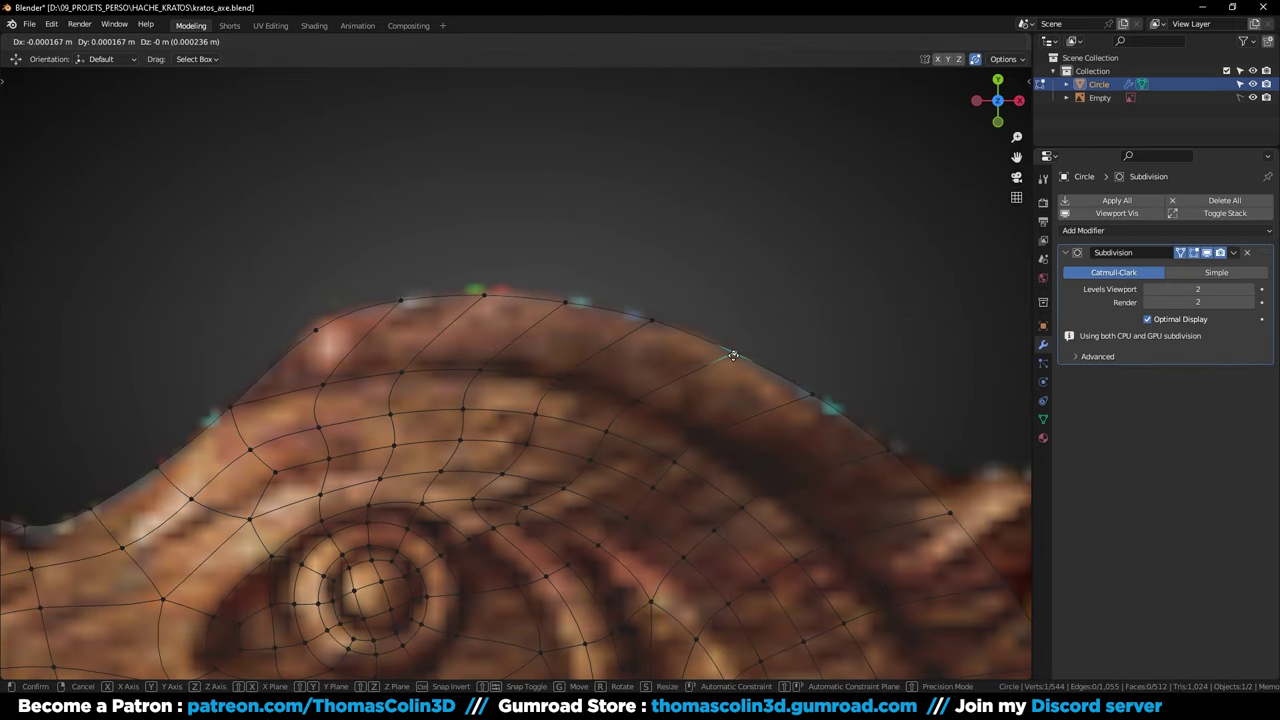
Remove the subdivision and slide the border vertex just below the horn's base downward along the outline
{"action": "middle_click_drag", "start_coordinate": [886, 443], "coordinate": [737, 337]}
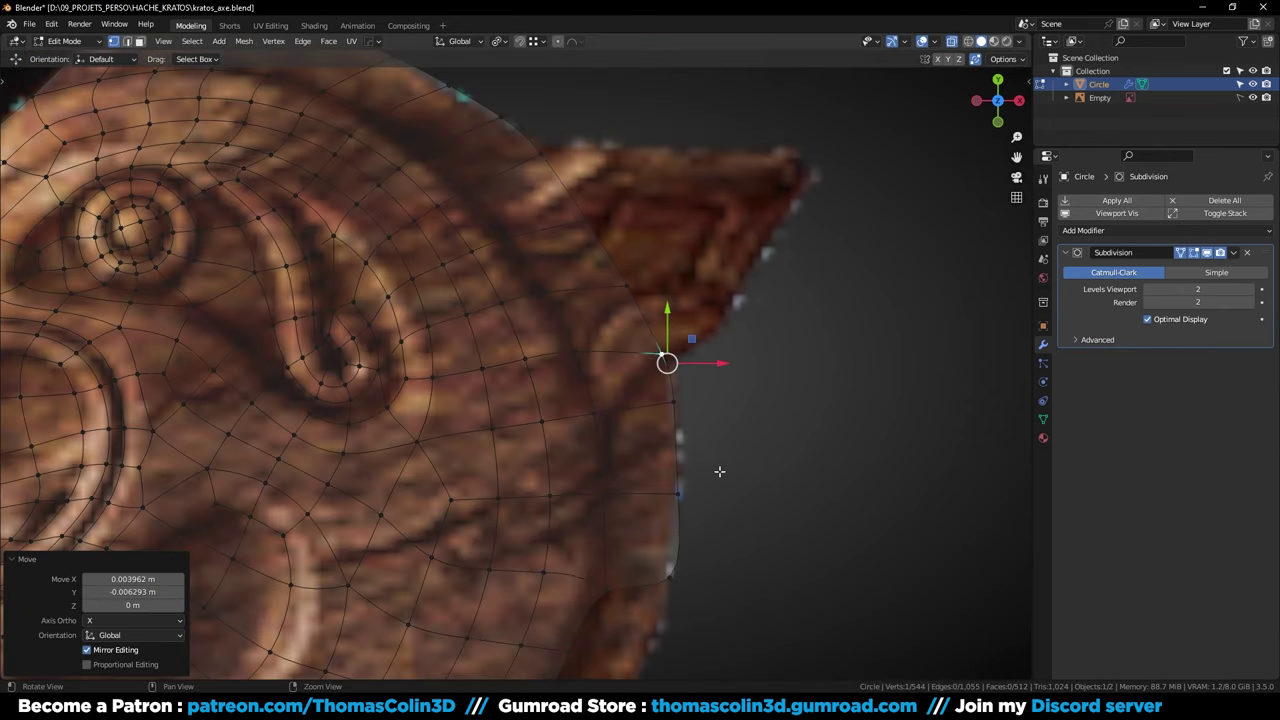
{"action": "key", "text": "ctrl+z"}
{"action": "key", "text": "ctrl+z"}
{"action": "key", "text": "ctrl+z"}
{"action": "key", "text": "g"}
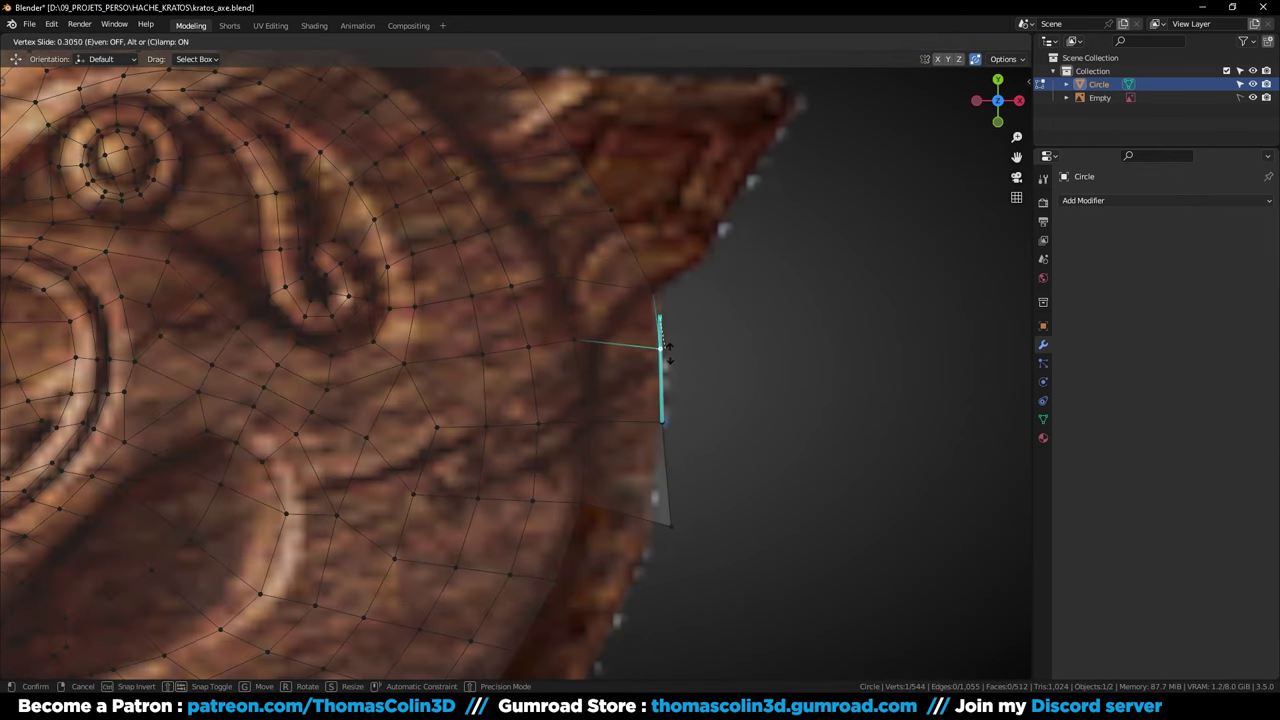
{"action": "key", "text": "Return"}
{"action": "key", "text": "ctrl+z"}
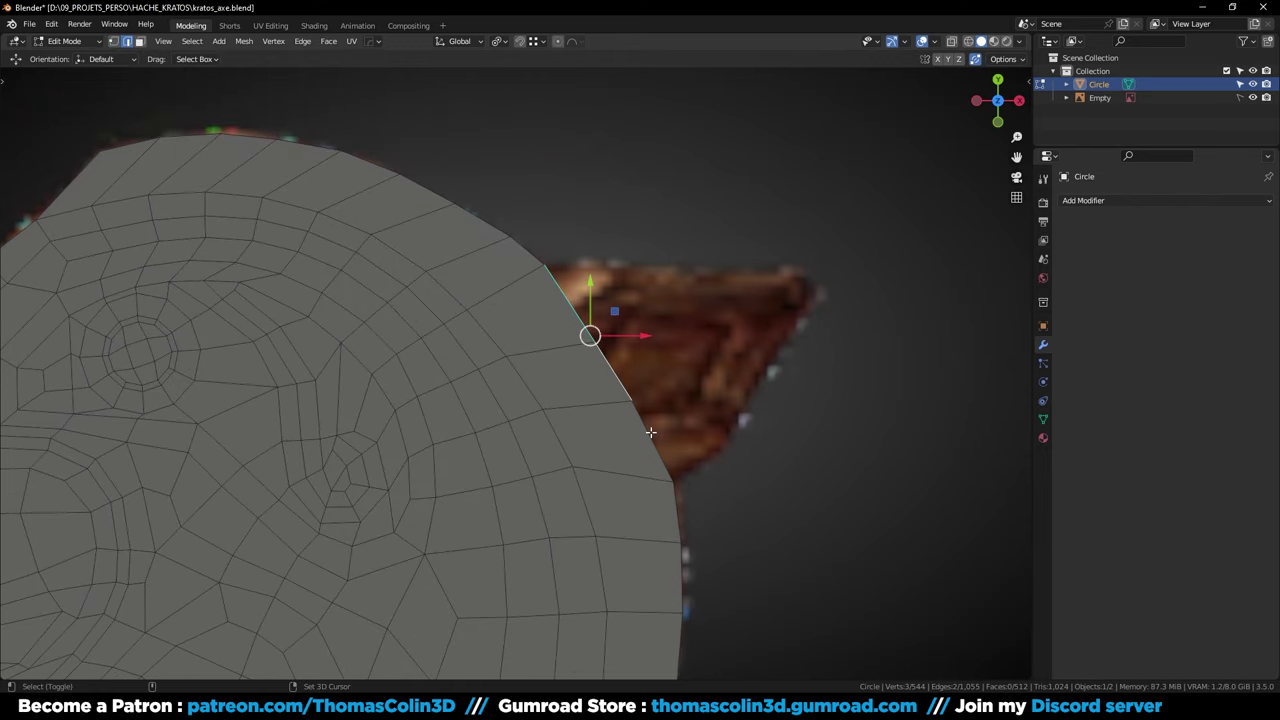
Extrude the three border edges at the horn's base outward and straighten the new edges with Set Linear
{"action": "key", "text": "e"}
{"action": "left_click", "coordinate": [845, 320]}
{"action": "right_click", "coordinate": [886, 309]}
{"action": "left_click", "coordinate": [880, 540]}
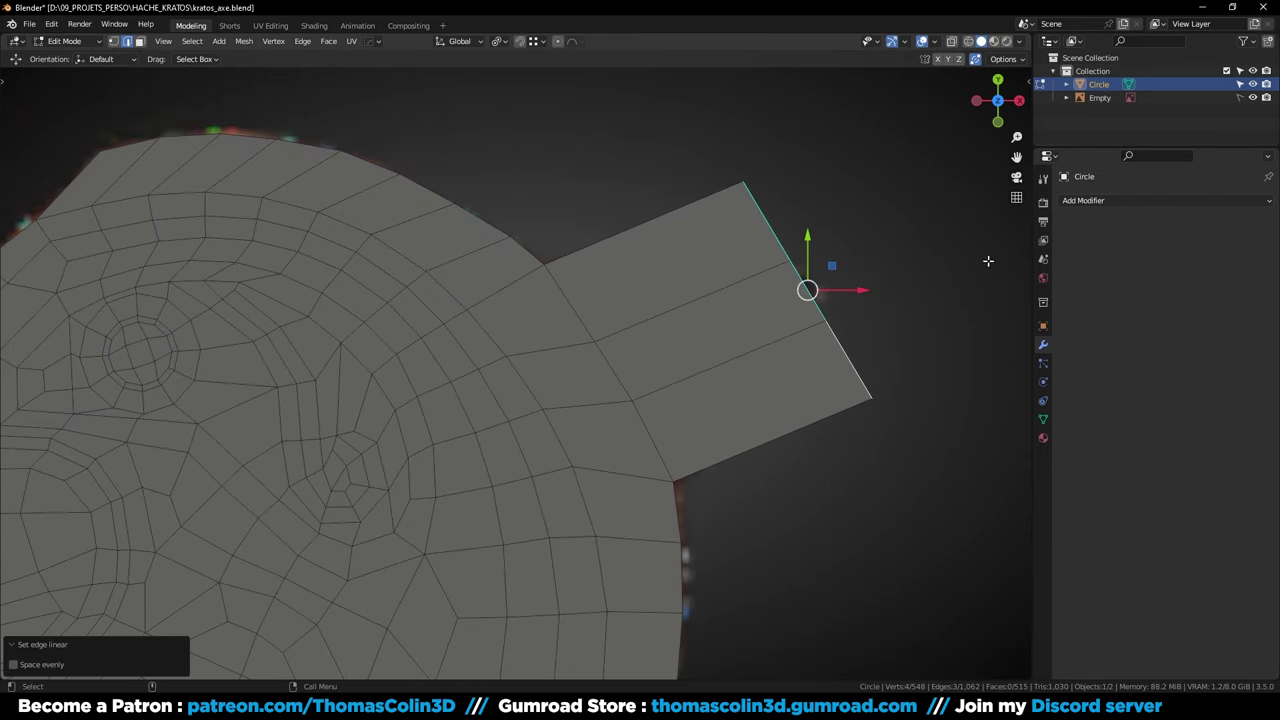
Shrink the extruded end edges and move them onto the horn's tip, finishing with a scale of 0.586
{"action": "key", "text": "s"}
{"action": "left_click", "coordinate": [816, 318]}
{"action": "key", "text": "alt+z"}
{"action": "key", "text": "g"}
{"action": "left_click", "coordinate": [849, 328]}
{"action": "key", "text": "s"}
{"action": "left_click", "coordinate": [861, 299]}
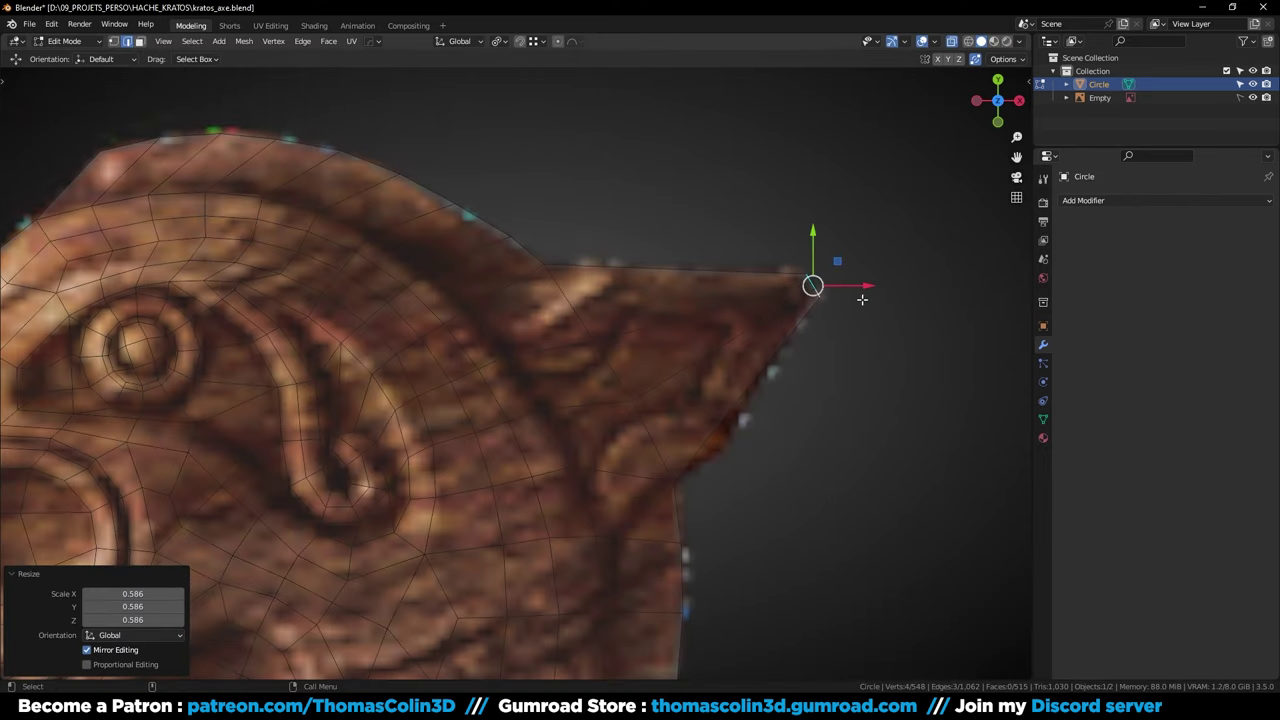
Add two evenly spaced loop cuts across the extruded horn
{"action": "left_click", "coordinate": [696, 334]}
{"action": "key", "text": "ctrl+r"}
{"action": "scroll", "coordinate": [696, 334], "scroll_direction": "up", "scroll_amount": 1}
{"action": "left_click", "coordinate": [696, 334]}
{"action": "right_click", "coordinate": [696, 334]}
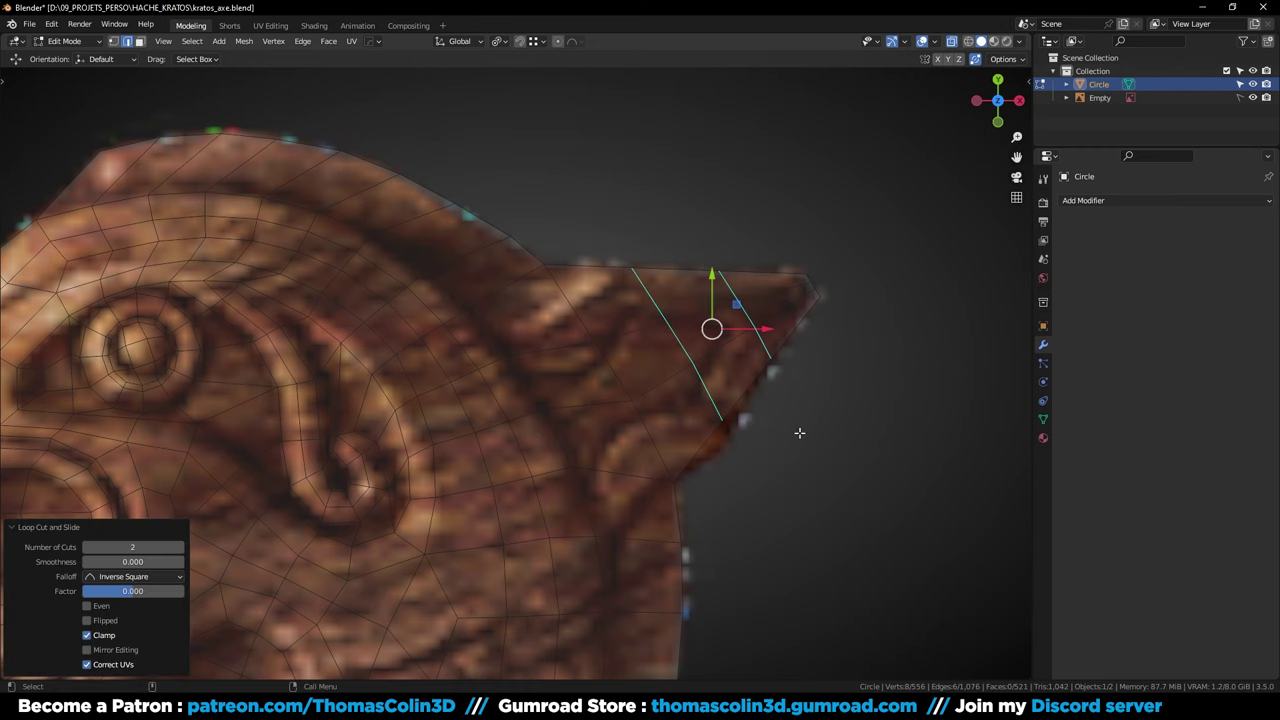
{"action": "left_click", "coordinate": [800, 433]}
Move the inner loop's lower end vertex onto the horn's lower outline, about 0.0016 m in X and -0.0098 m in Y
{"action": "key", "text": "1"}
{"action": "left_click", "coordinate": [724, 421]}
{"action": "key", "text": "g"}
{"action": "left_click", "coordinate": [726, 445]}
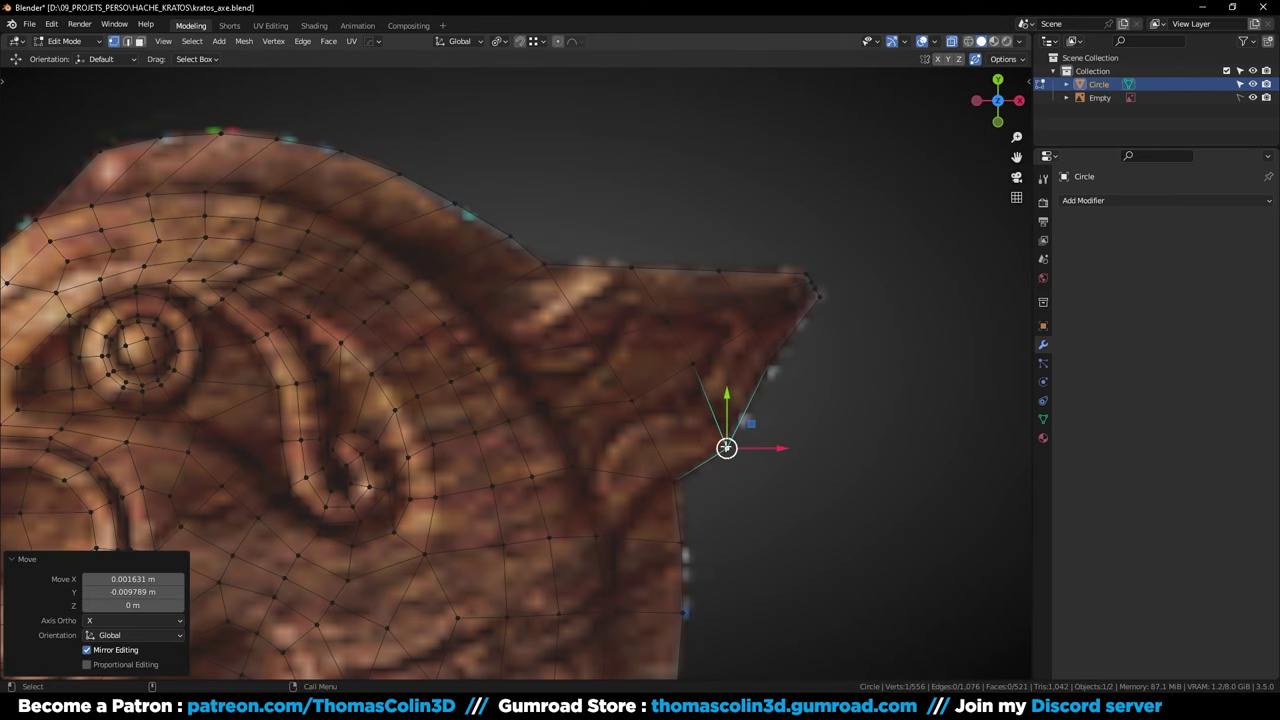
Slide the upper and lower corner vertices of the horn's tip back along the outline to round the tip
{"action": "scroll", "coordinate": [808, 282], "scroll_direction": "up", "scroll_amount": 3}
{"action": "middle_click_drag", "start_coordinate": [808, 282], "coordinate": [692, 309], "text": "shift"}
{"action": "left_click", "coordinate": [685, 299]}
{"action": "key", "text": "g"}
{"action": "key", "text": "g"}
{"action": "left_click", "coordinate": [650, 302]}
{"action": "left_click", "coordinate": [716, 346]}
{"action": "key", "text": "g"}
{"action": "key", "text": "g"}
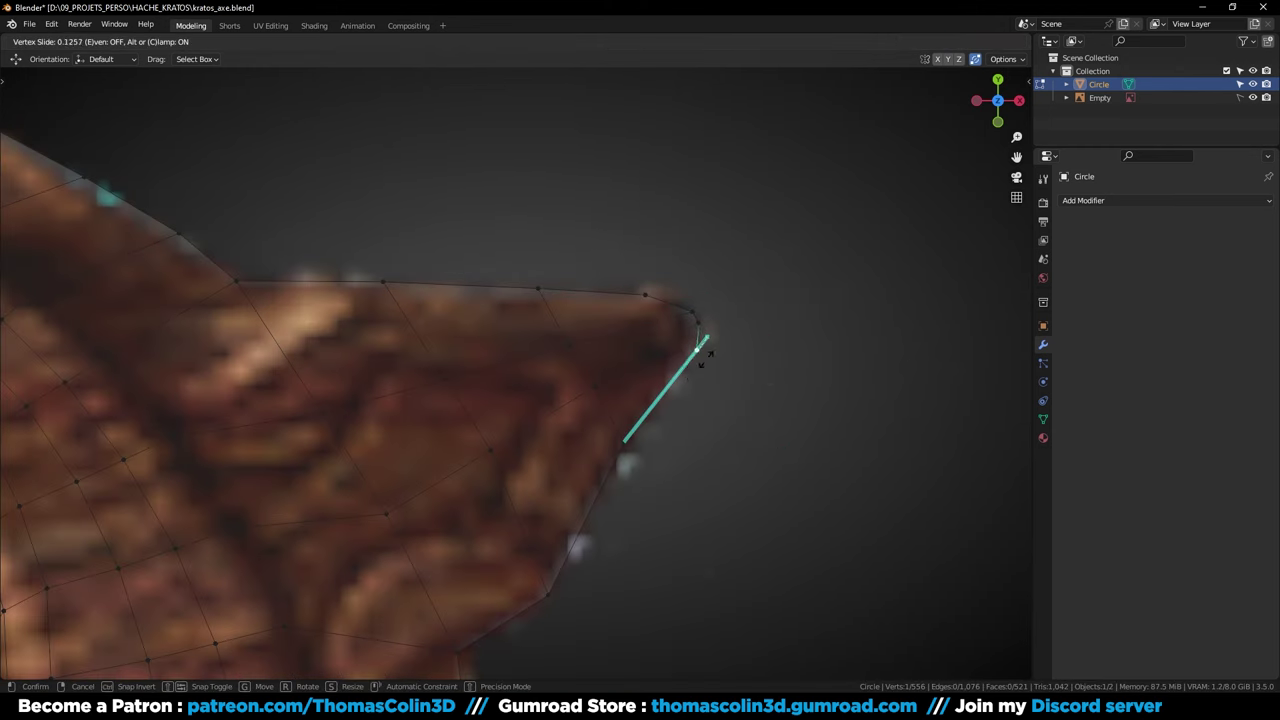